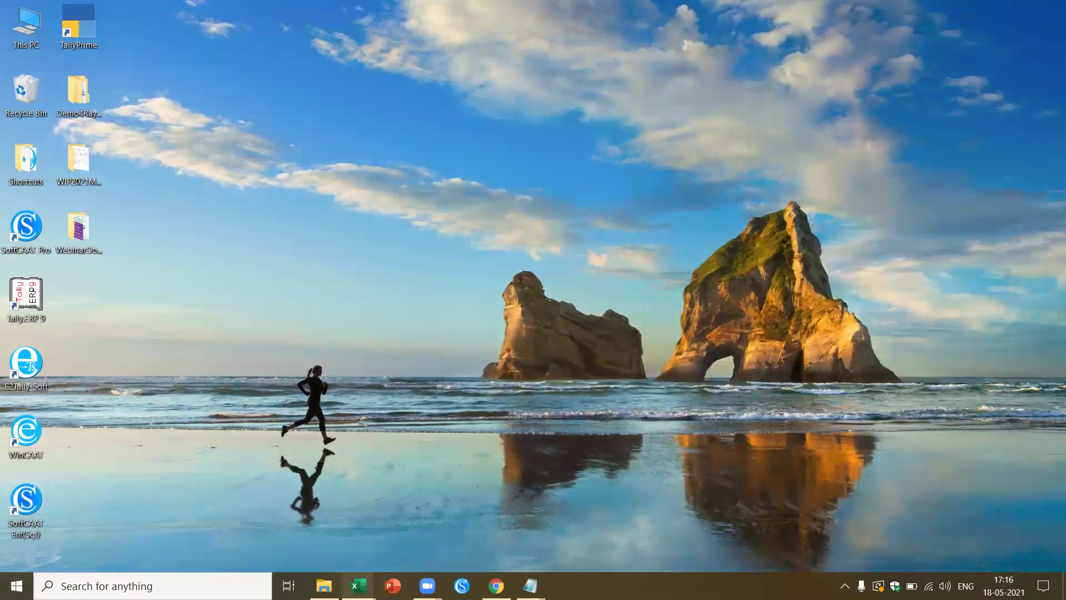
# Switch to the LoanBalanceFile2Review2.xlsx workbook in Excel and show its Advances sheet at 170% zoom
pyautogui.moveTo(359, 586)
pyautogui.click(428, 525)
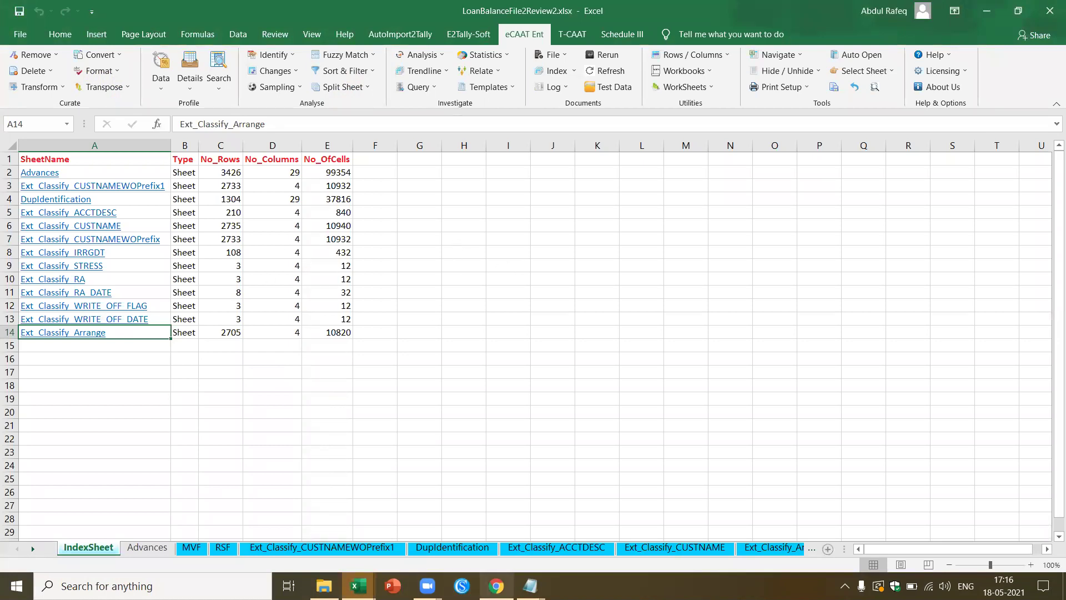
pyautogui.click(539, 347)
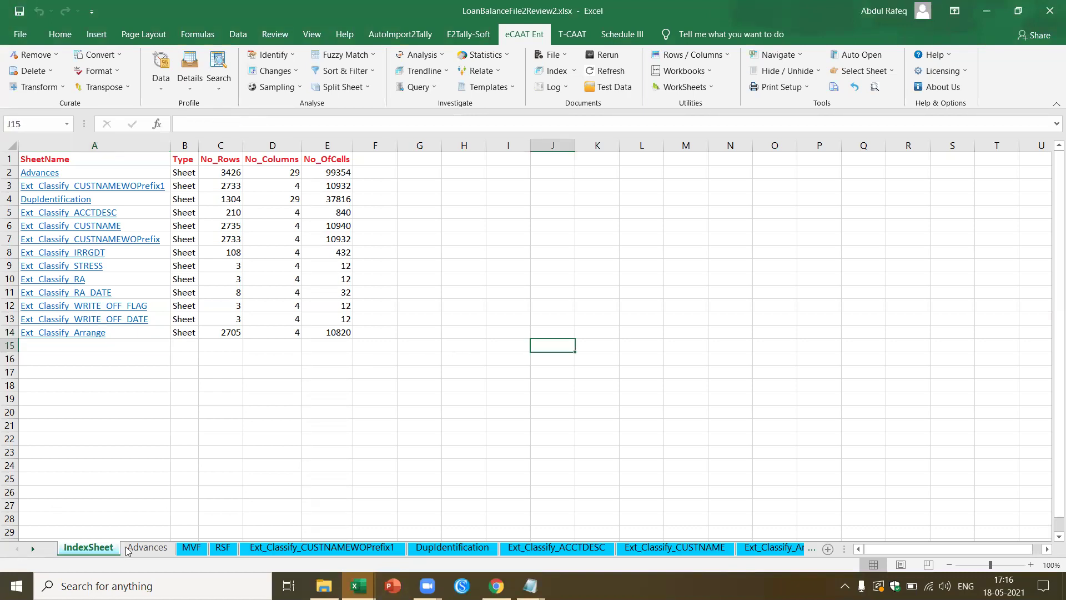
pyautogui.click(148, 548)
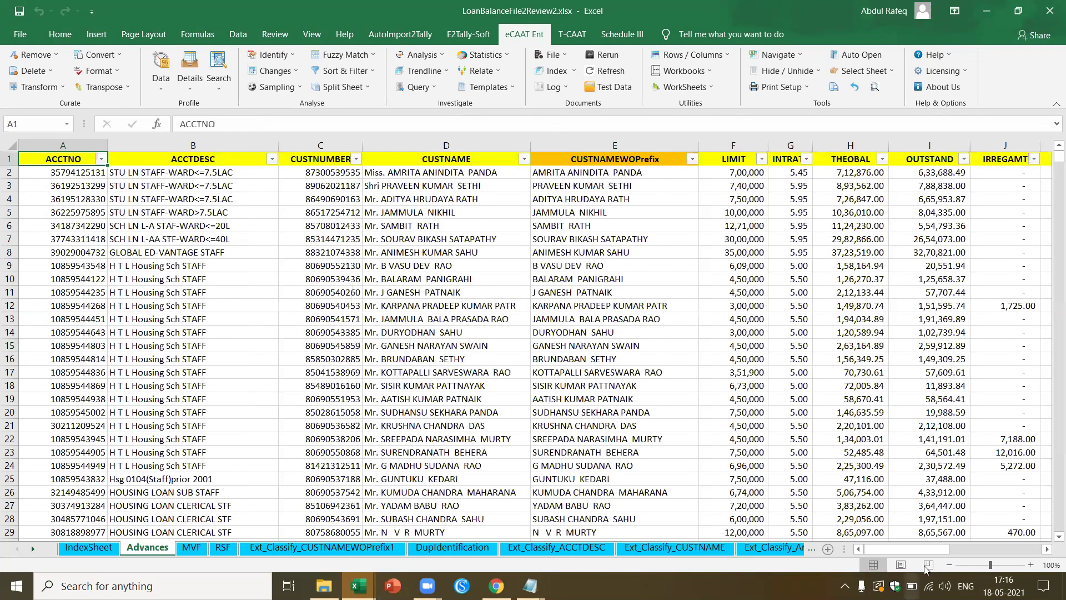
pyautogui.click(999, 565)
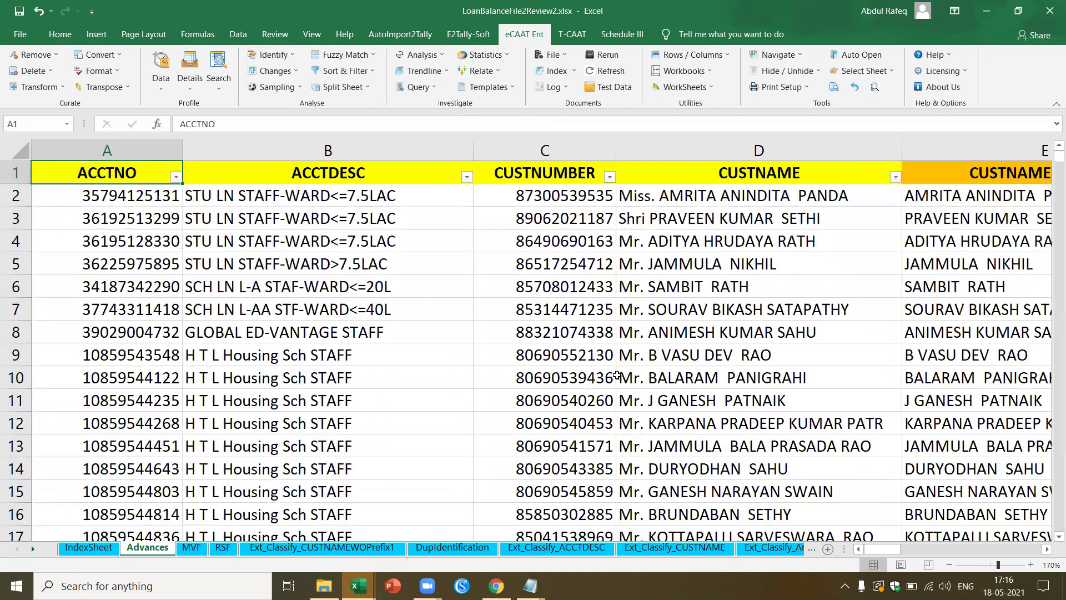
pyautogui.click(467, 303)
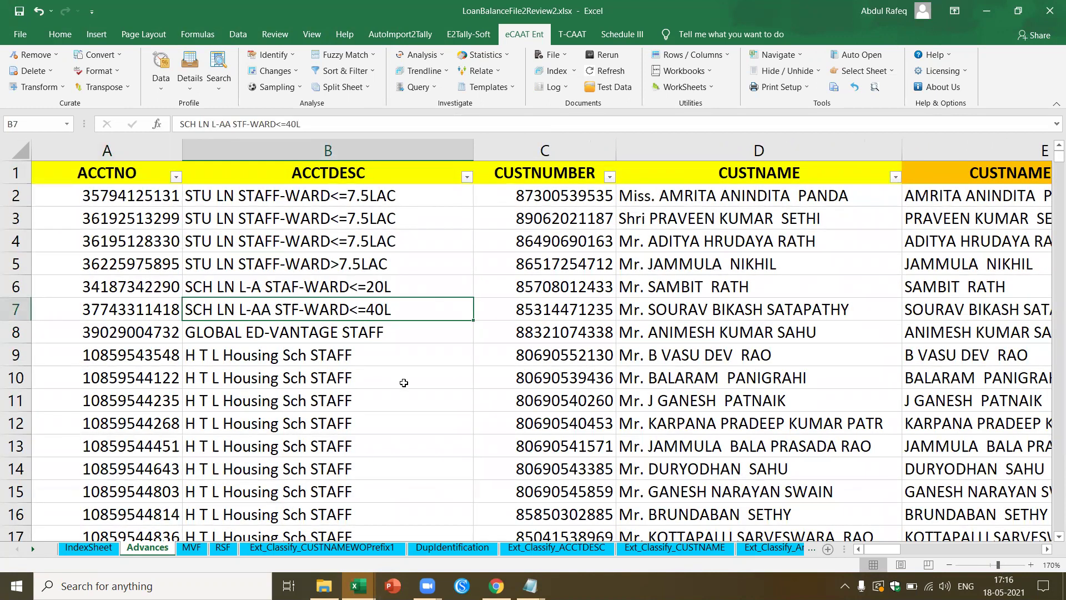
# Read eCAAT_Ent_Release_Notes.txt in Notepad from build 21.05.01.01 back to 21.01.01.01, then close the file
pyautogui.moveTo(530, 586)
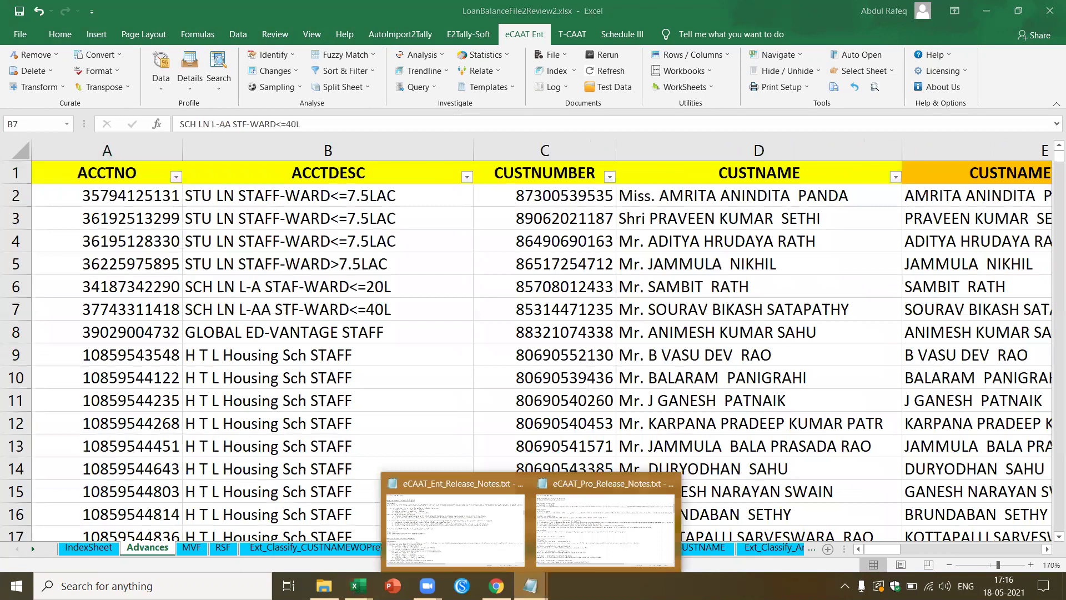
pyautogui.click(411, 489)
pyautogui.scroll(20, 248, 147)
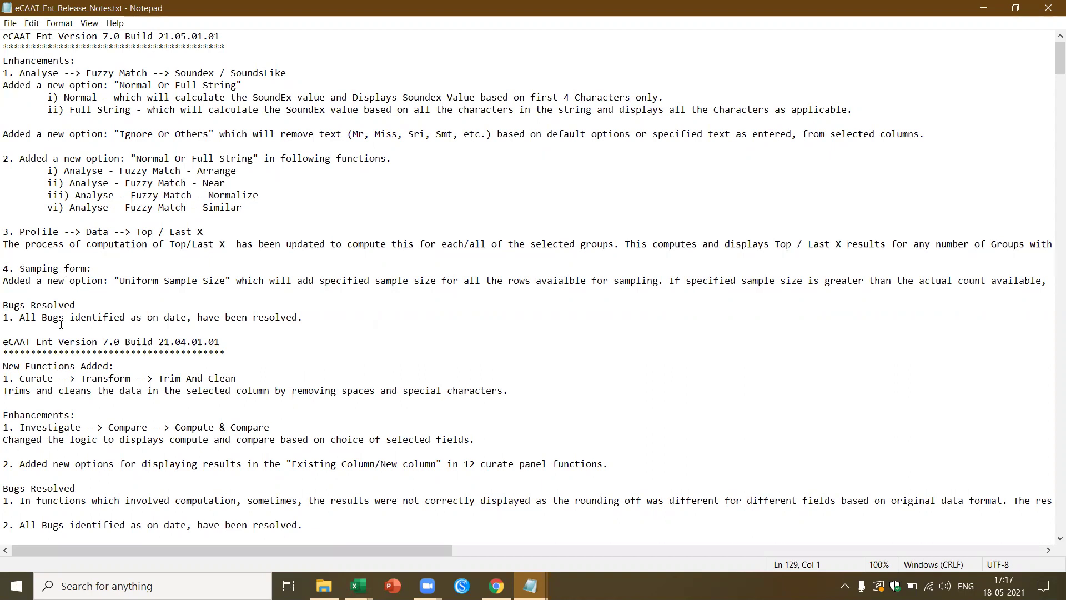
pyautogui.scroll(-1, 63, 322)
pyautogui.doubleClick(197, 308)
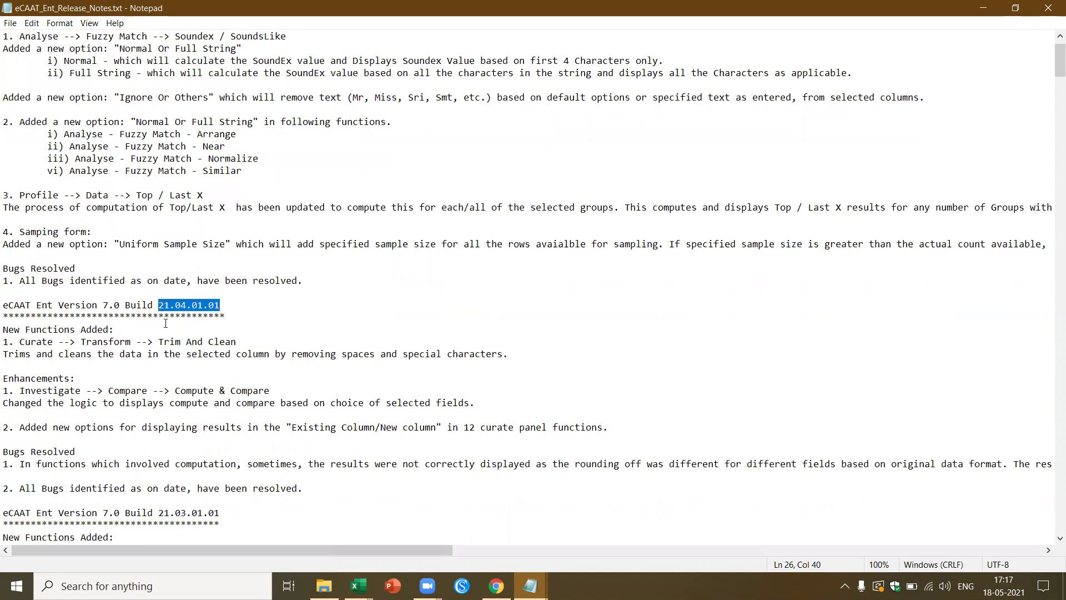
pyautogui.scroll(-6, 166, 323)
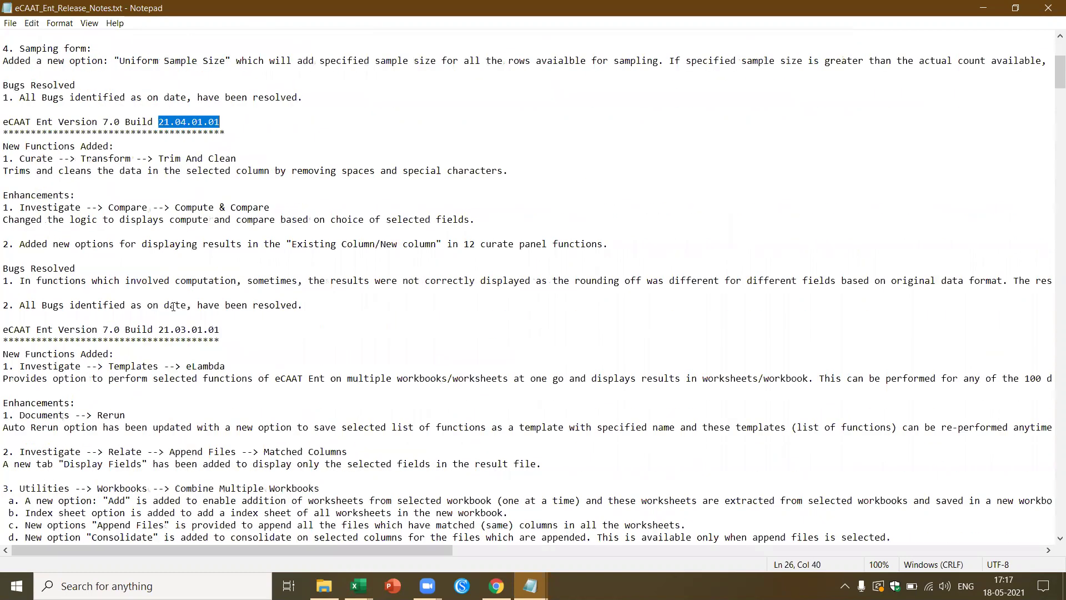
pyautogui.scroll(-13, 174, 307)
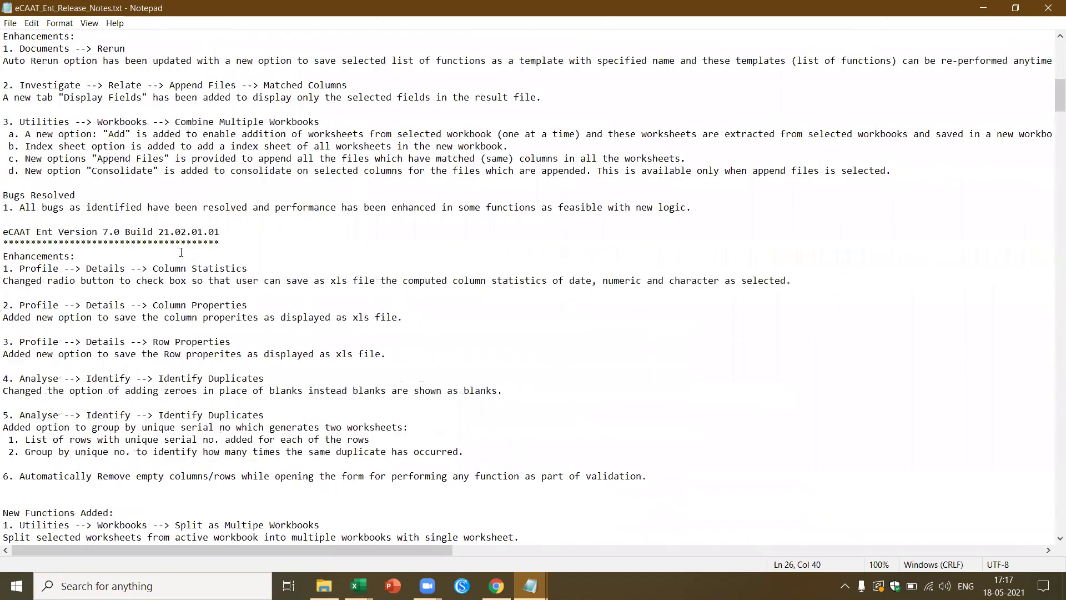
pyautogui.scroll(-3, 181, 252)
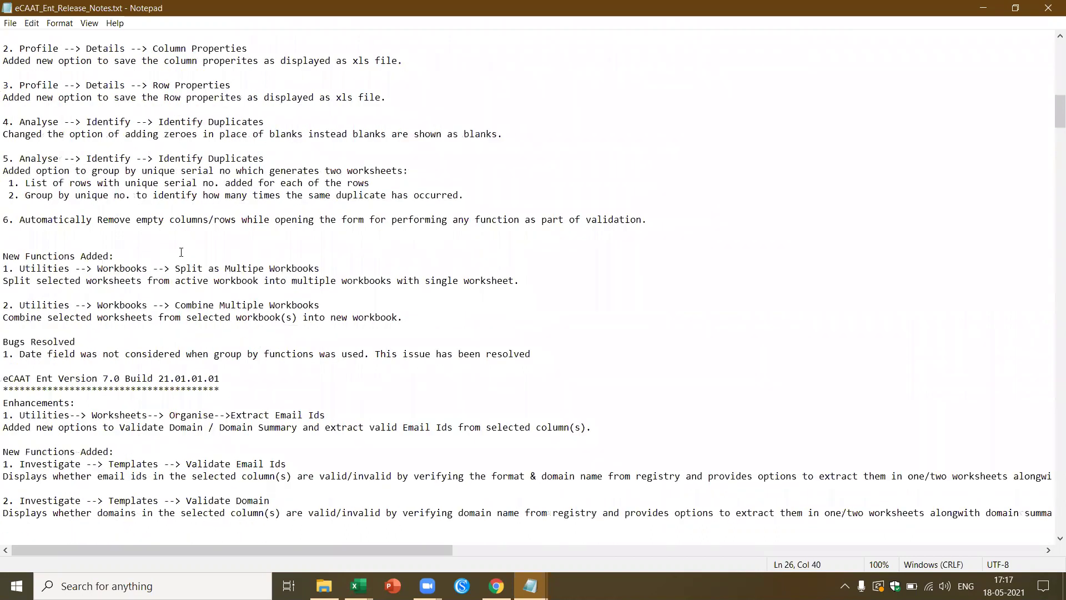
pyautogui.click(1049, 14)
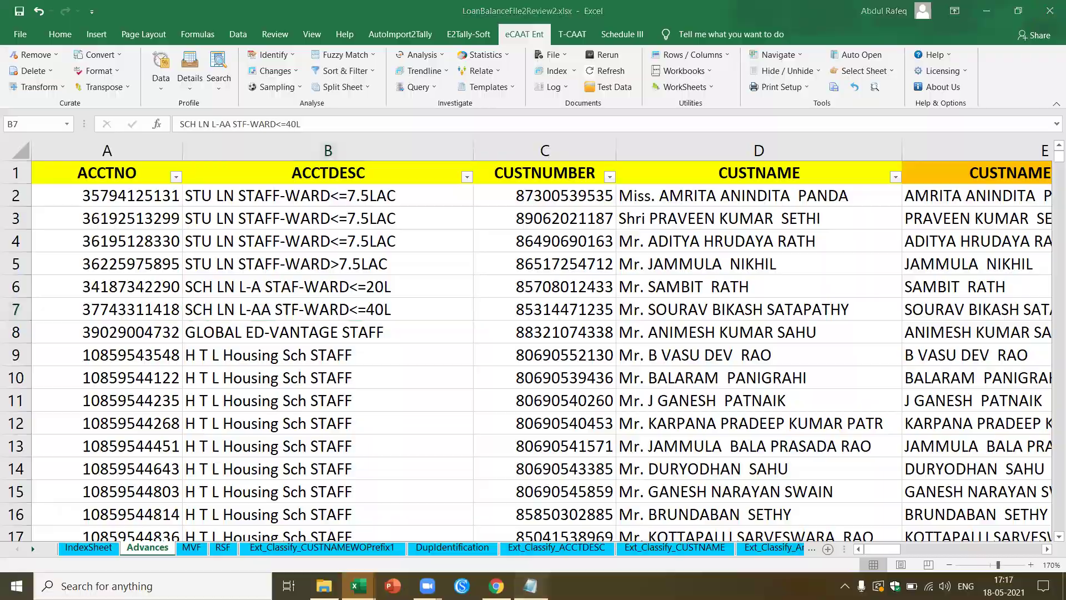
# Read eCAAT_Pro_Release_Notes.txt in Notepad from the newest build back to the builds 21.01.01.01 and 20.12.01.01
pyautogui.scroll(10, 225, 156)
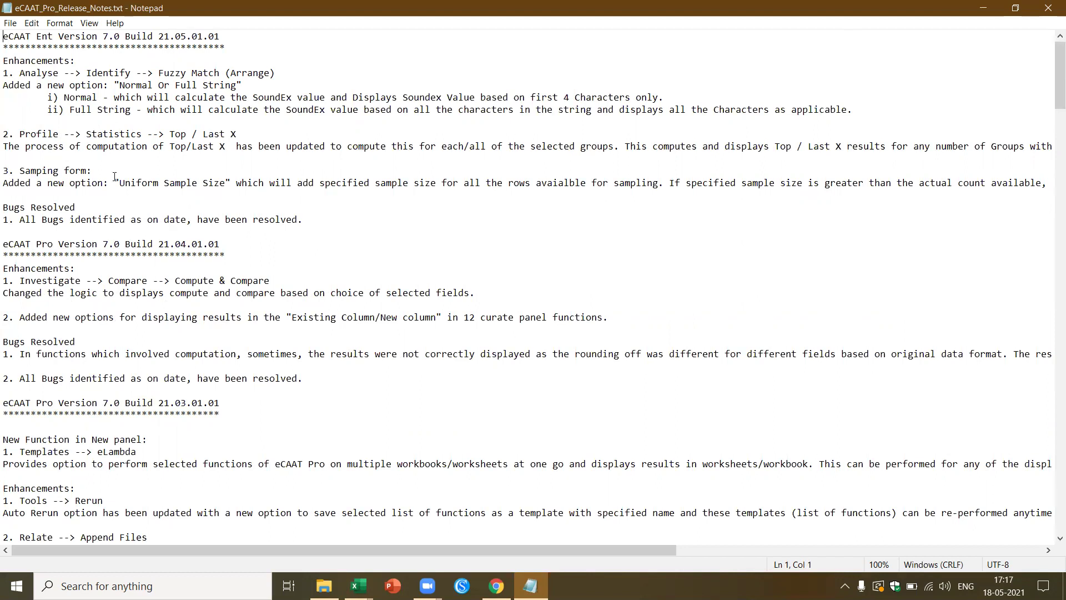
pyautogui.scroll(-2, 86, 219)
pyautogui.scroll(-3, 86, 219)
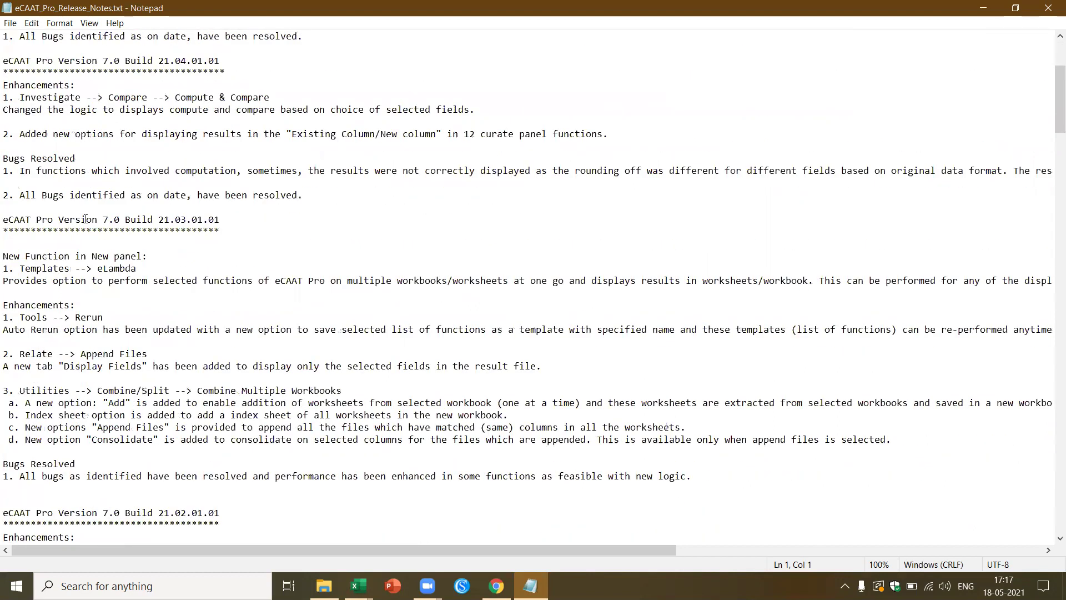
pyautogui.scroll(-20, 86, 219)
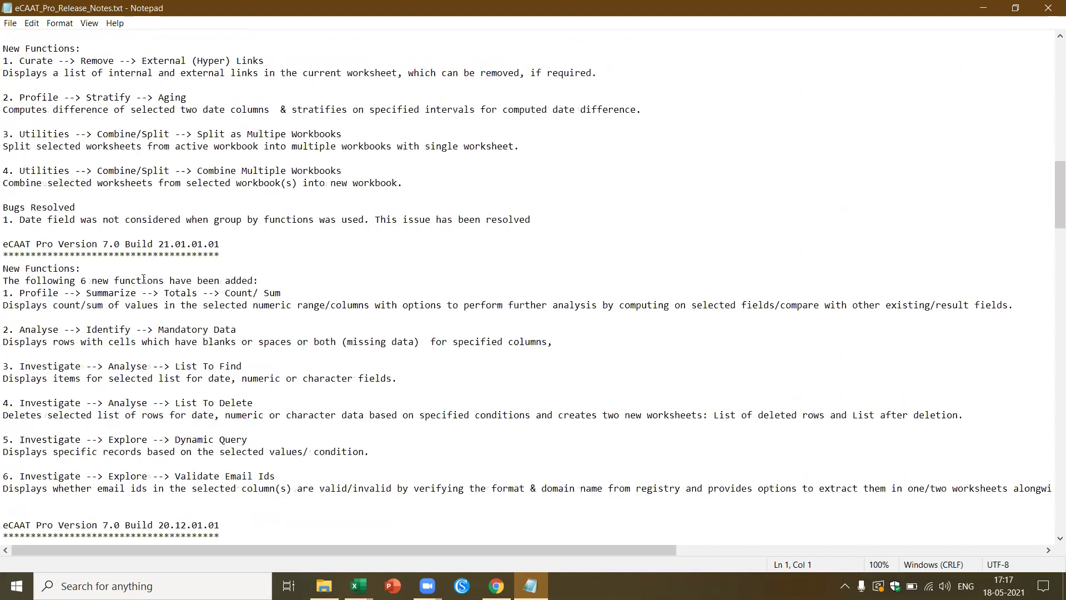
pyautogui.scroll(-2, 187, 253)
pyautogui.scroll(-1, 111, 272)
pyautogui.scroll(-3, 111, 275)
pyautogui.scroll(3, 112, 275)
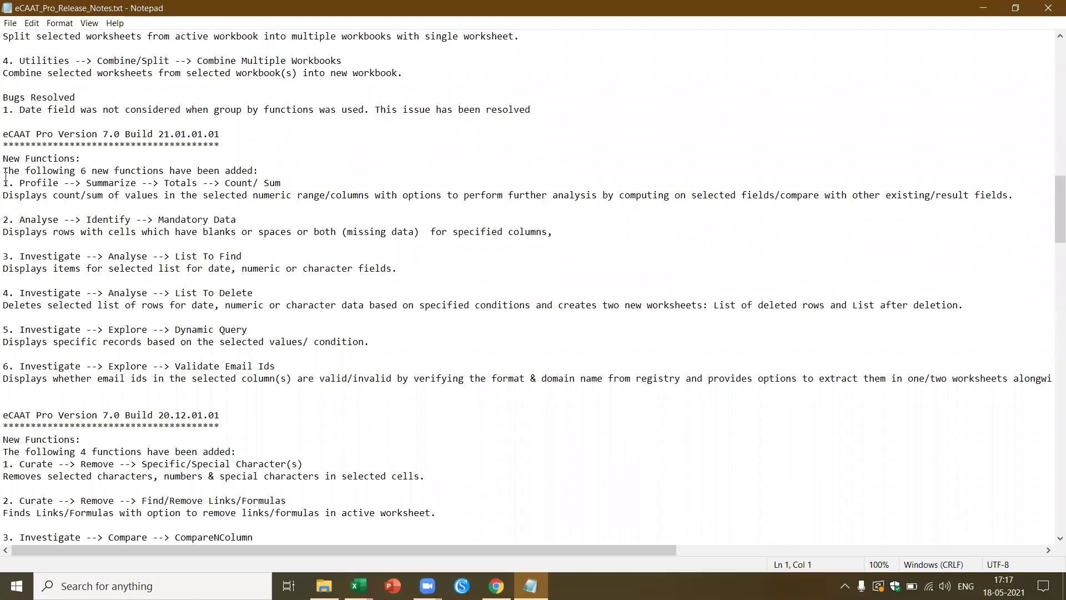
# Review the Count/Sum entry and highlight the whole list of six new functions under eCAAT Pro build 21.01.01.01
pyautogui.moveTo(6, 183); pyautogui.dragTo(303, 183)
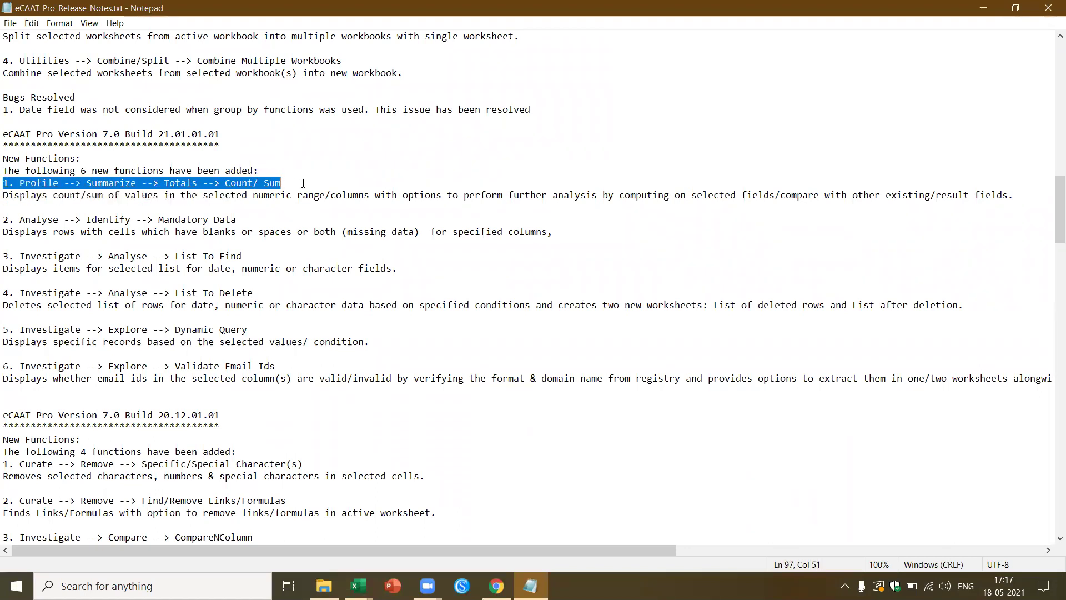
pyautogui.click(104, 195)
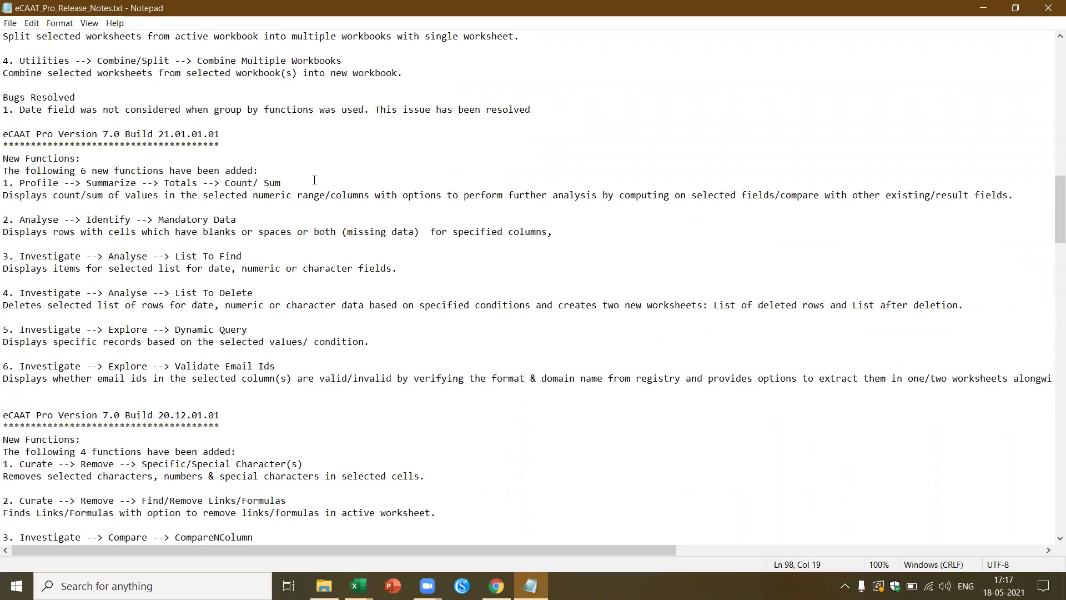
pyautogui.click(303, 199)
pyautogui.scroll(-3, 269, 244)
pyautogui.scroll(5, 269, 244)
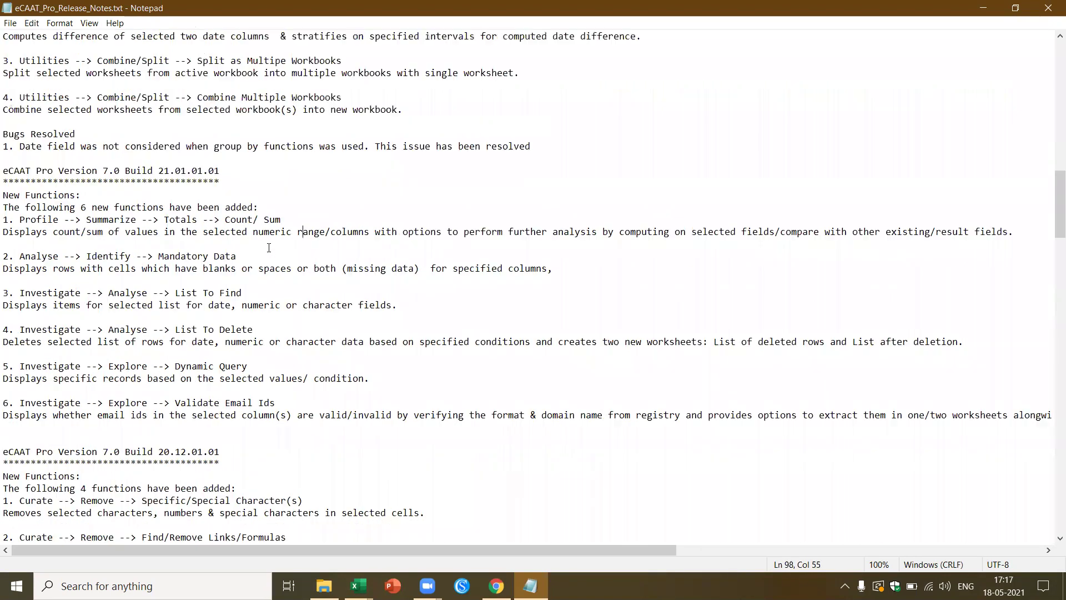
pyautogui.scroll(-1, 294, 349)
pyautogui.scroll(-2, 325, 295)
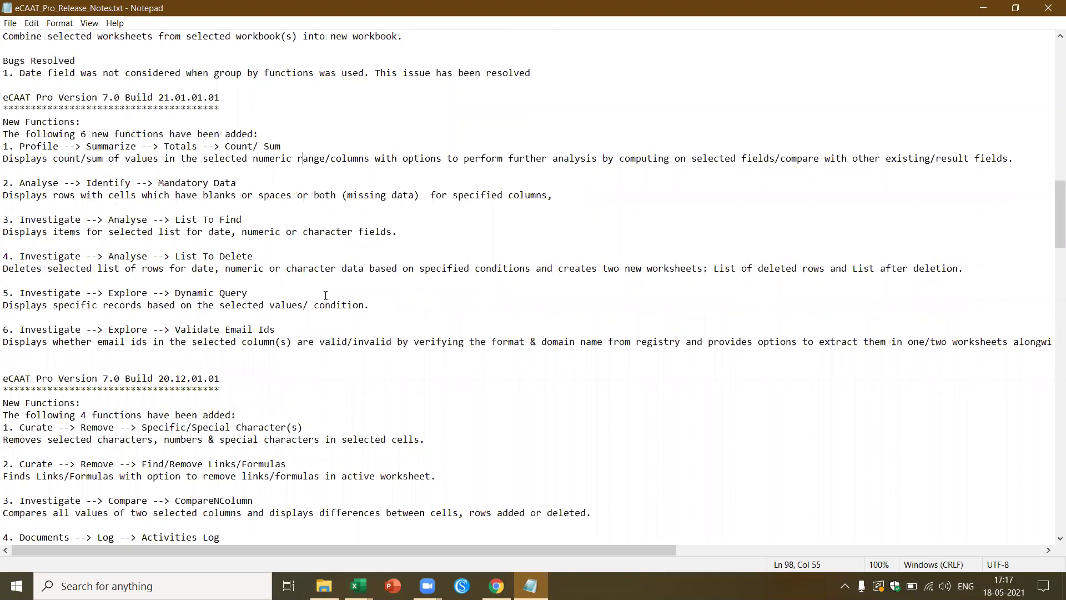
pyautogui.click(328, 210)
pyautogui.moveTo(3, 134); pyautogui.dragTo(1016, 355)
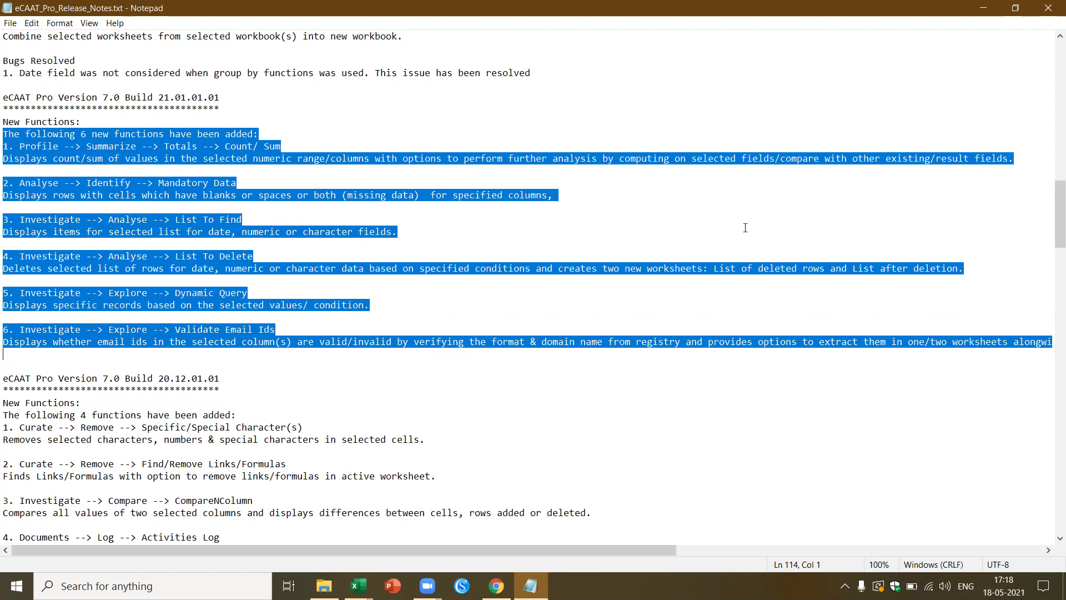
# Read the older eCAAT Pro entries back to build 20.09.01.01 and close the release notes
pyautogui.scroll(-4, 549, 269)
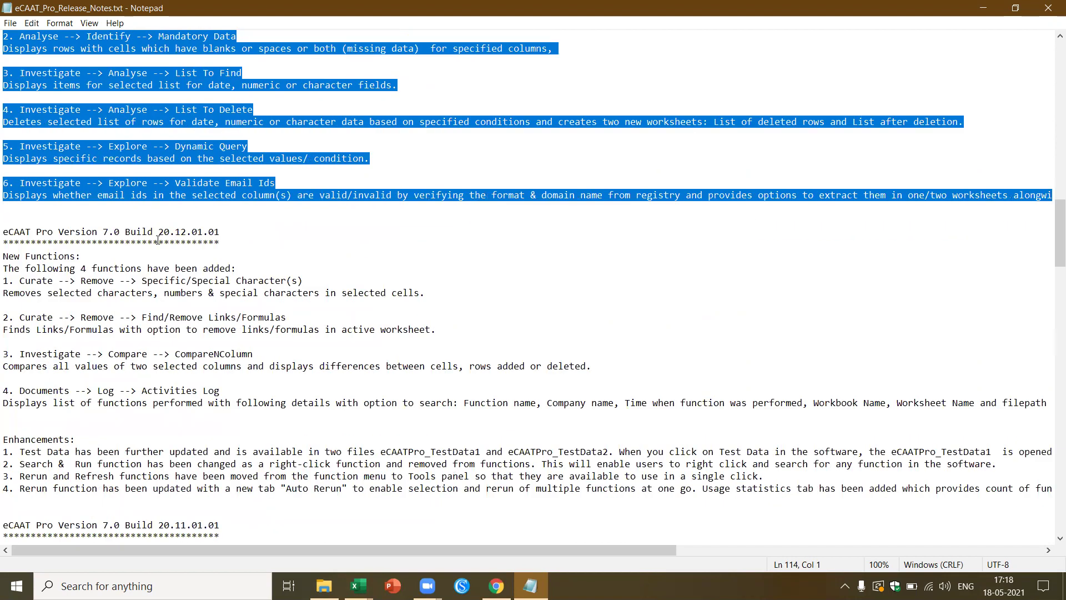
pyautogui.scroll(-19, 158, 240)
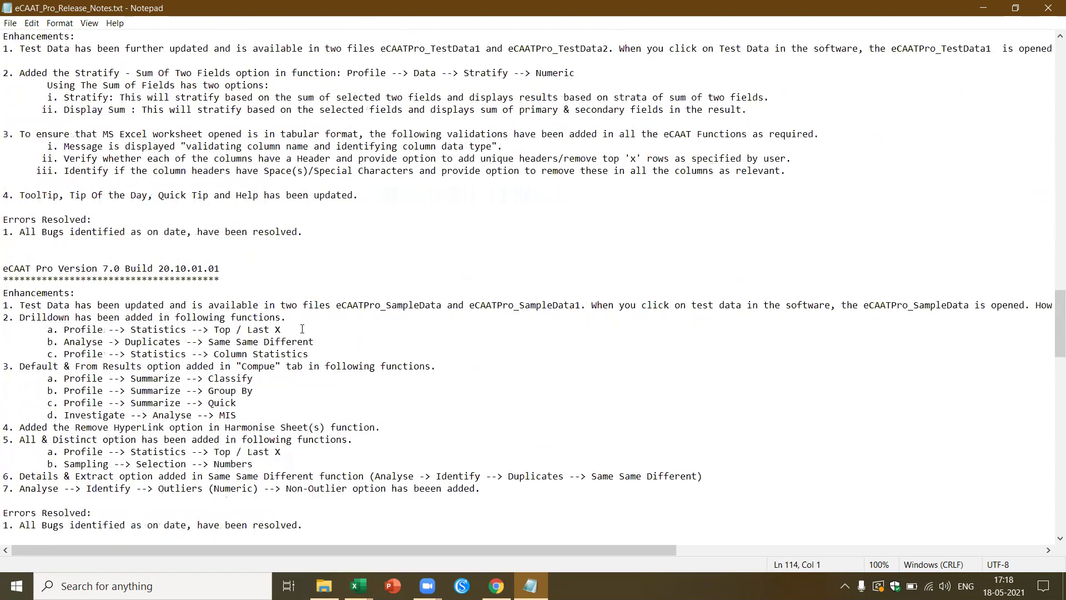
pyautogui.scroll(-13, 63, 276)
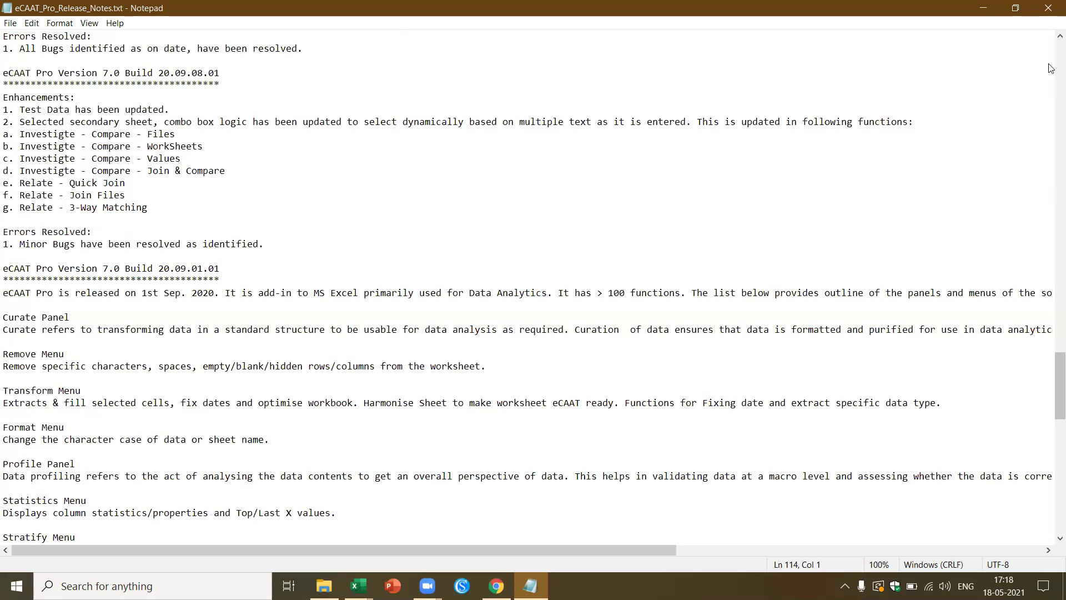
pyautogui.click(1045, 10)
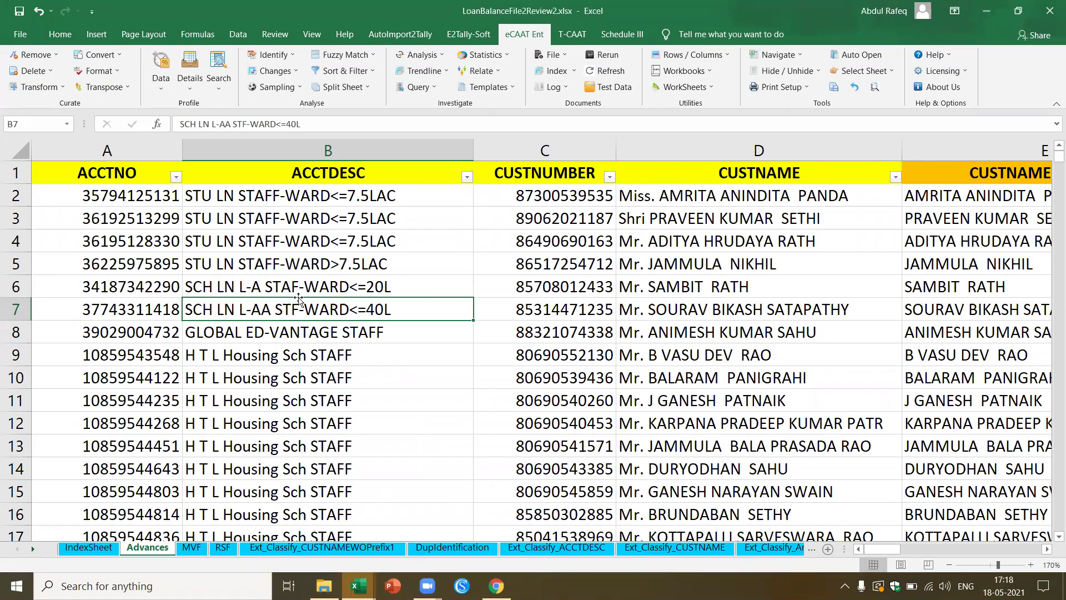
# Examine the ACCTNO and ACCTDESC columns of the Advances sheet by selecting each in turn
pyautogui.click(265, 231)
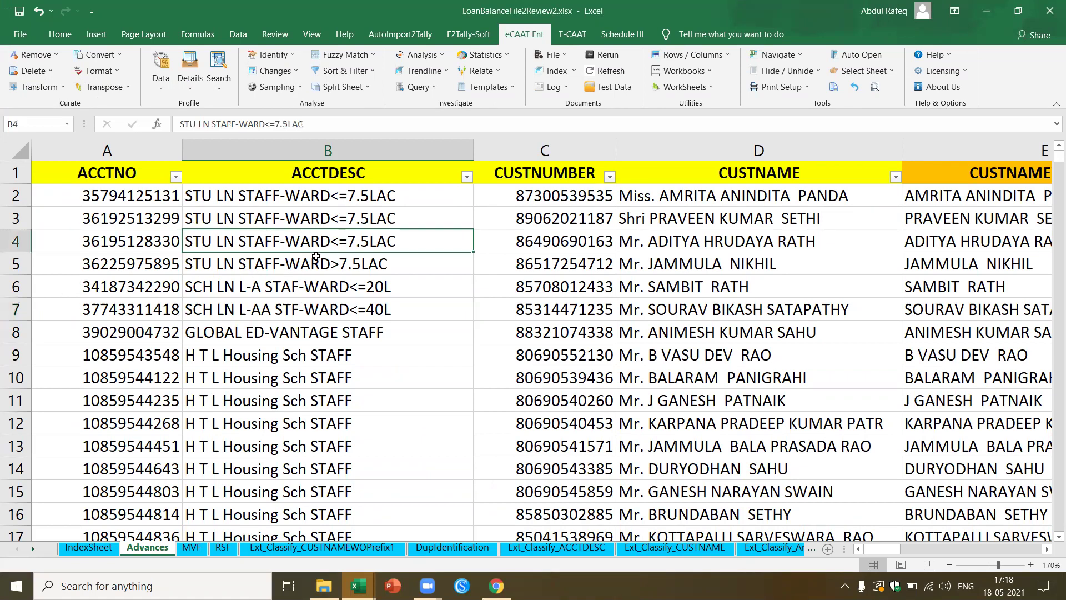
pyautogui.click(328, 142)
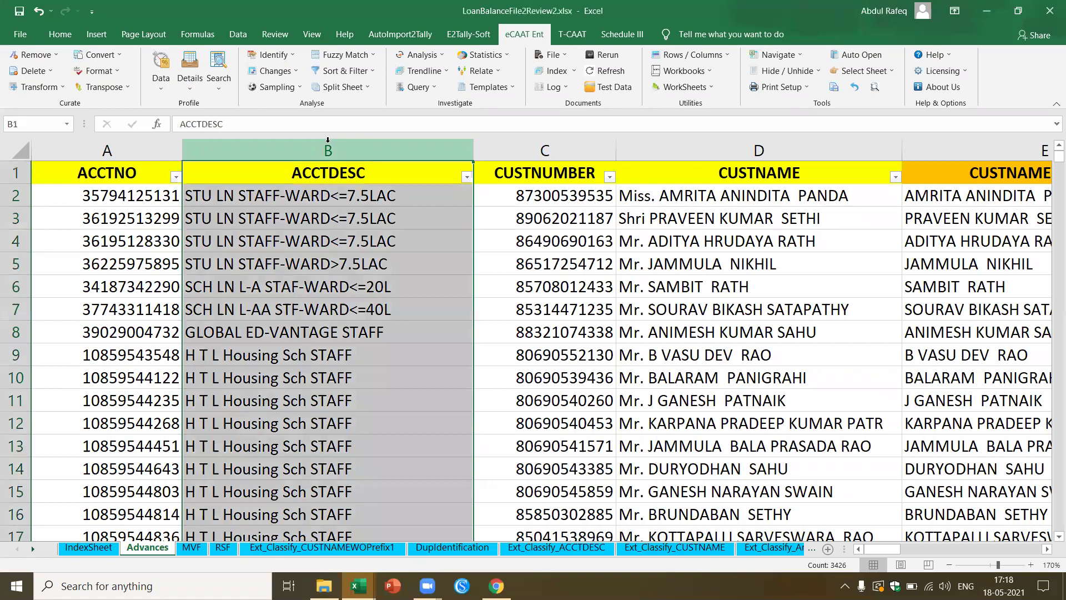
pyautogui.press('Left')
pyautogui.hotkey('ctrl', 'space')
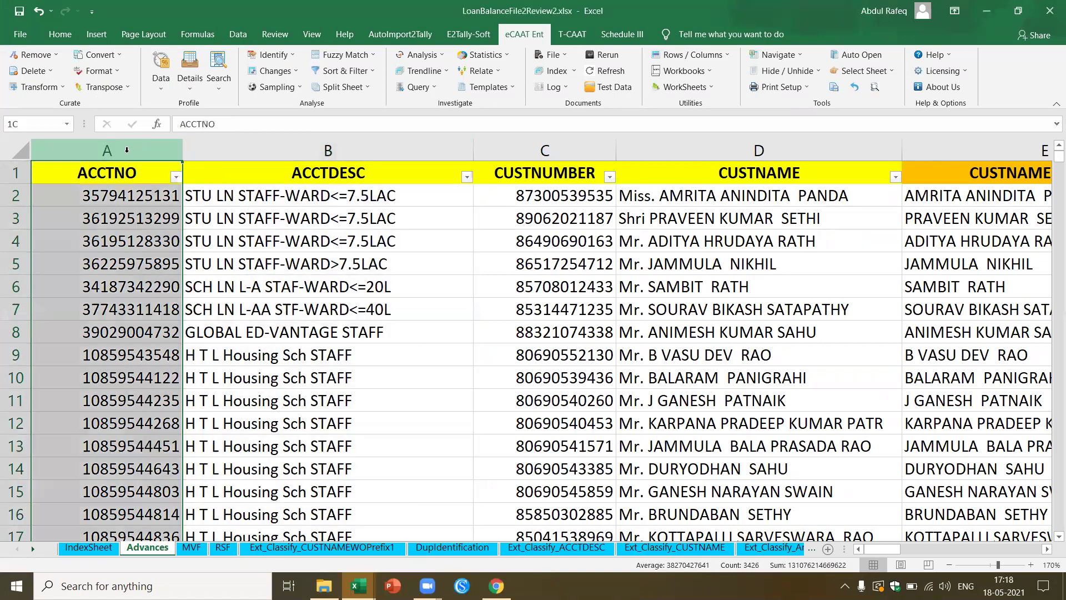
pyautogui.click(312, 146)
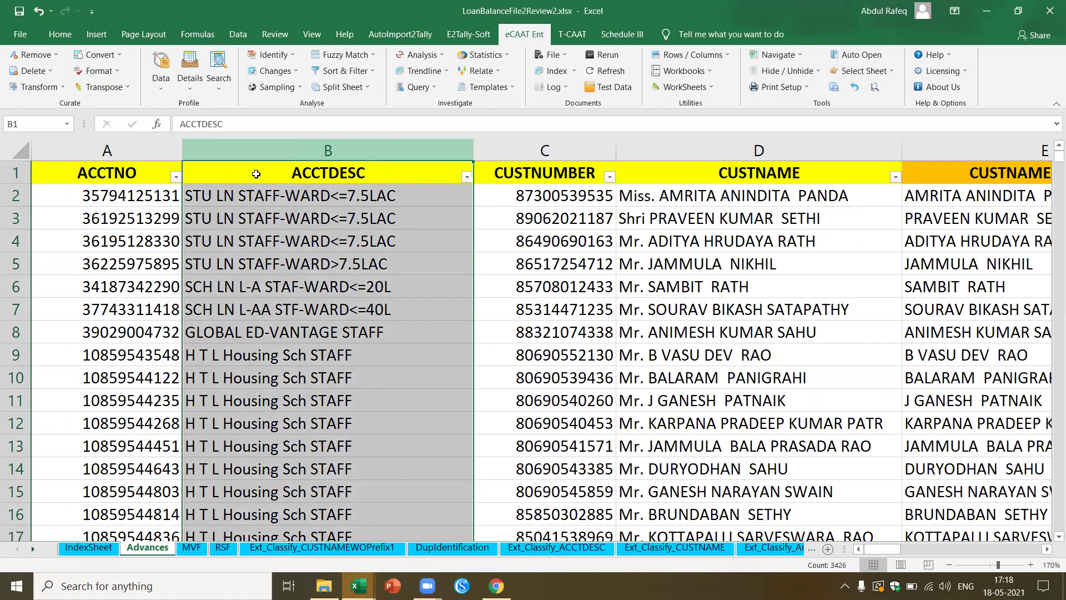
pyautogui.click(142, 173)
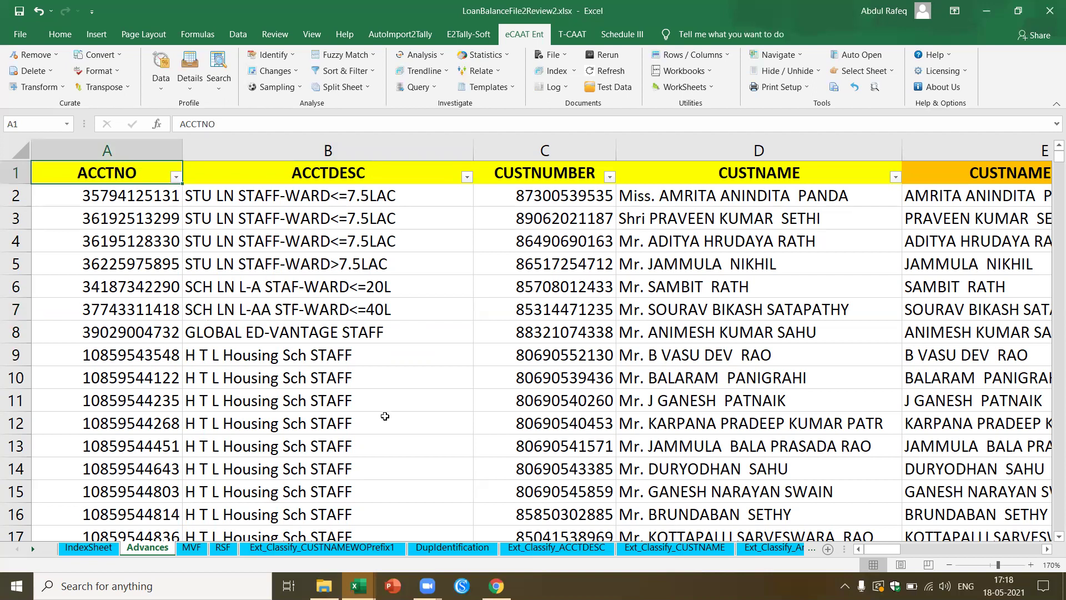
# Look at the duplicate-identification functions available for checking the ACCTNO values, without running any
pyautogui.click(142, 191)
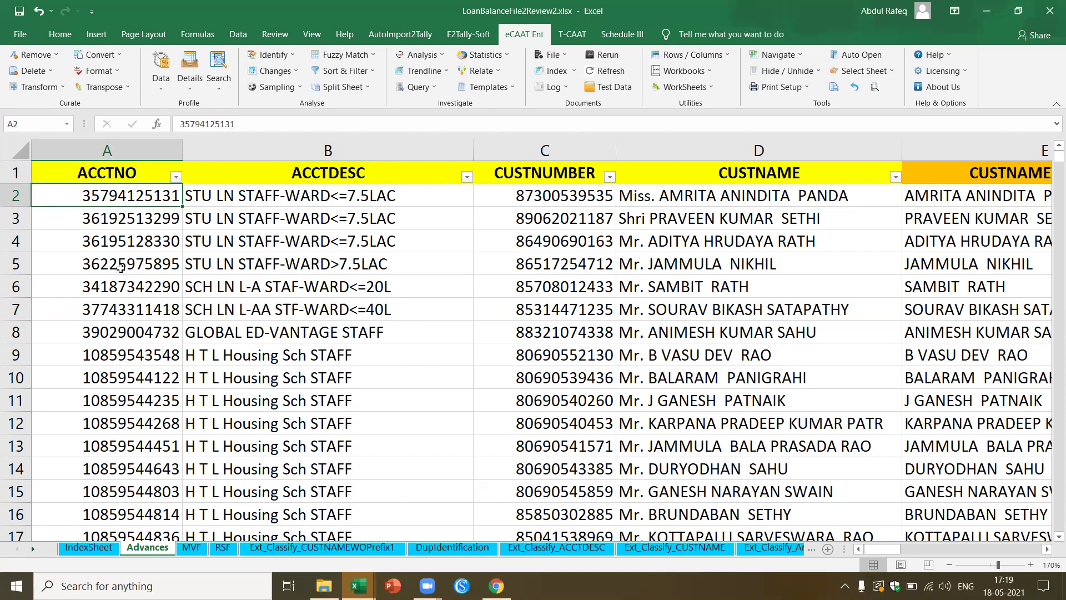
pyautogui.click(294, 55)
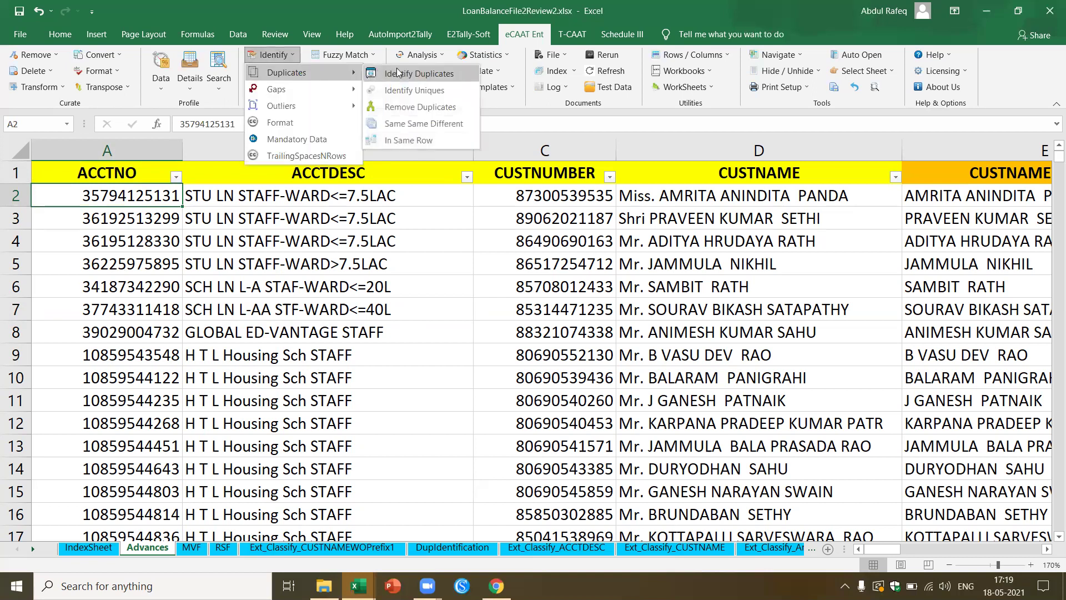
pyautogui.click(106, 229)
# Examine the account descriptions in the ACCTDESC column, from the student and housing loans down to the IHL staff entries, and return to the first rows
pyautogui.click(346, 169)
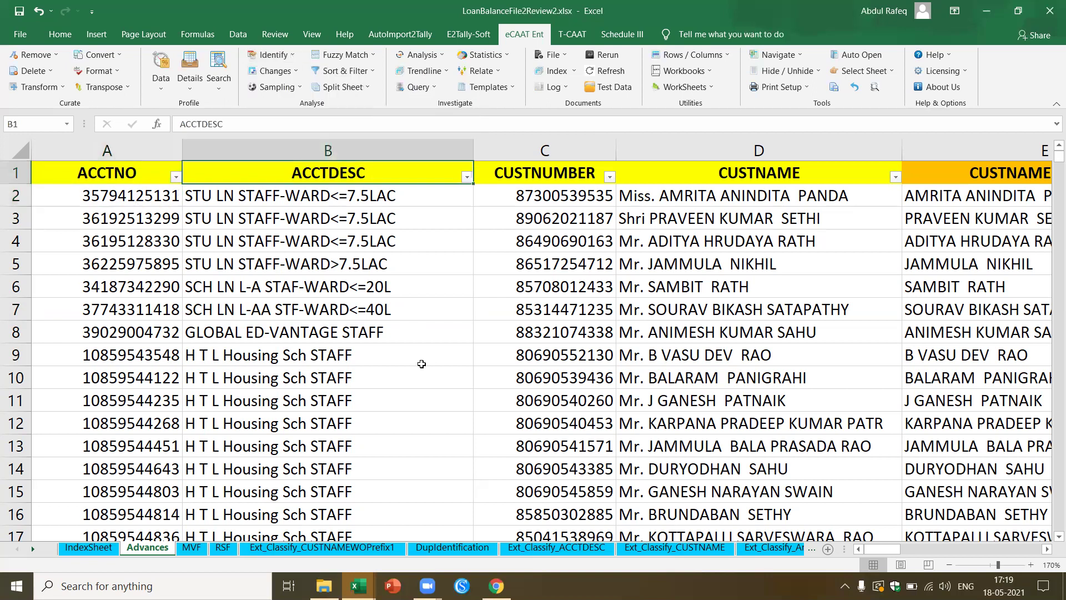
pyautogui.click(265, 196)
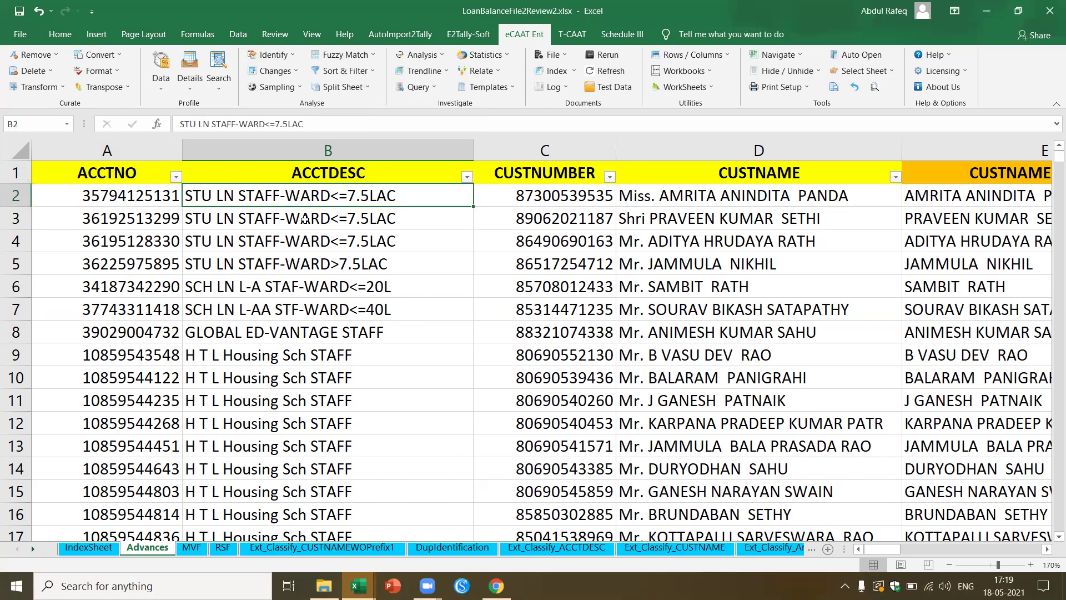
pyautogui.doubleClick(209, 355)
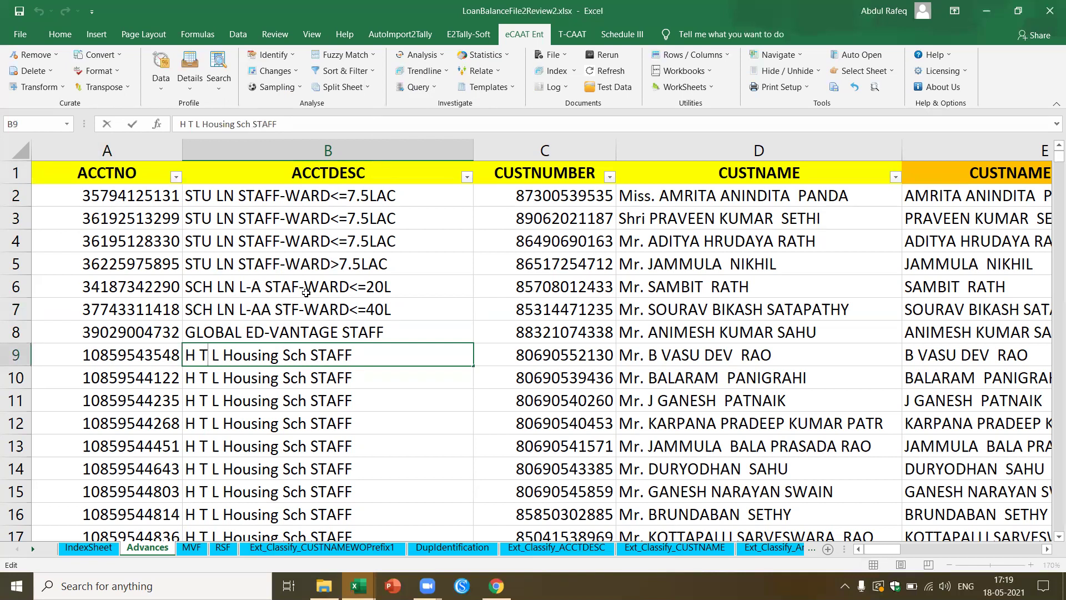
pyautogui.scroll(-9, 306, 292)
pyautogui.click(297, 265)
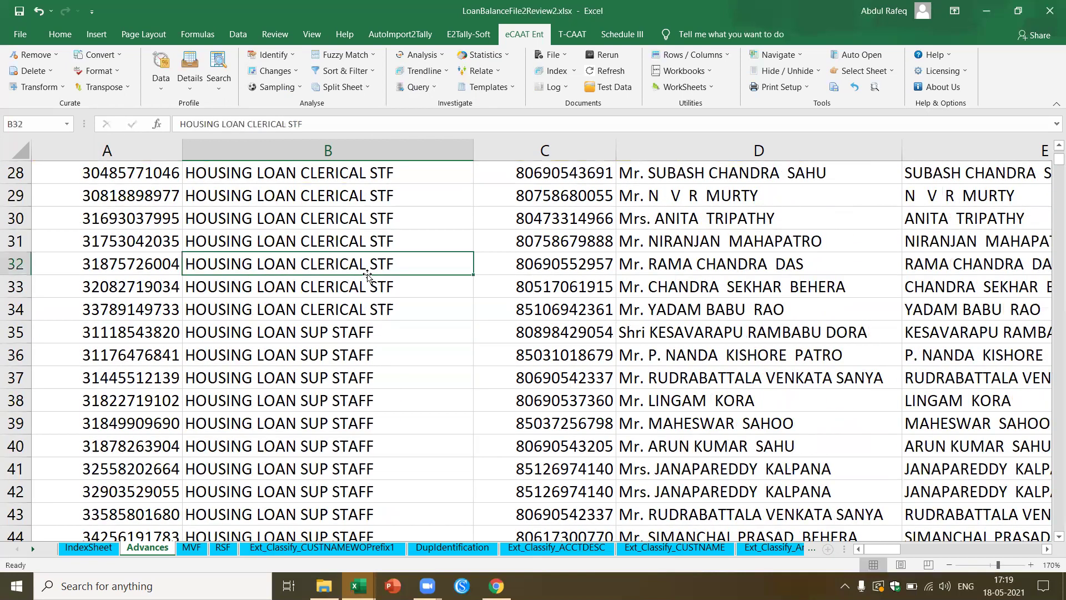
pyautogui.click(272, 335)
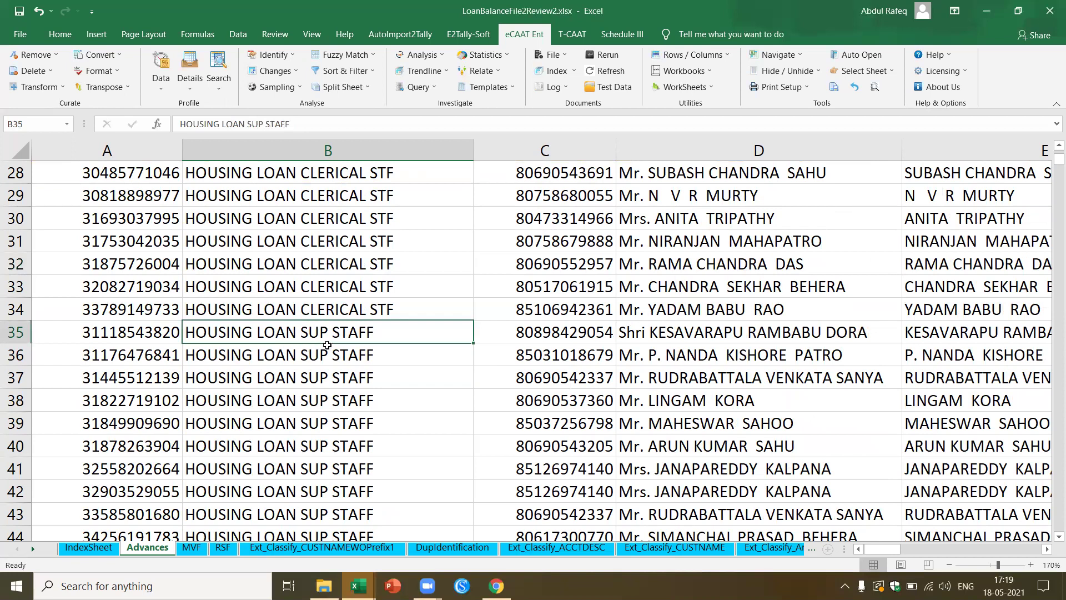
pyautogui.scroll(-5, 328, 345)
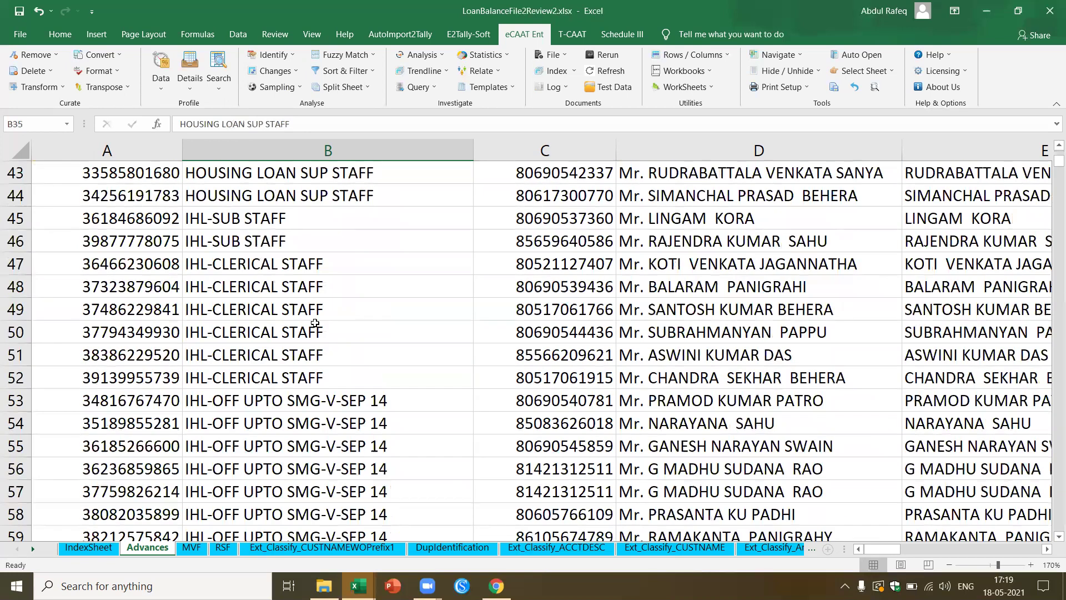
pyautogui.scroll(14, 315, 323)
pyautogui.click(438, 255)
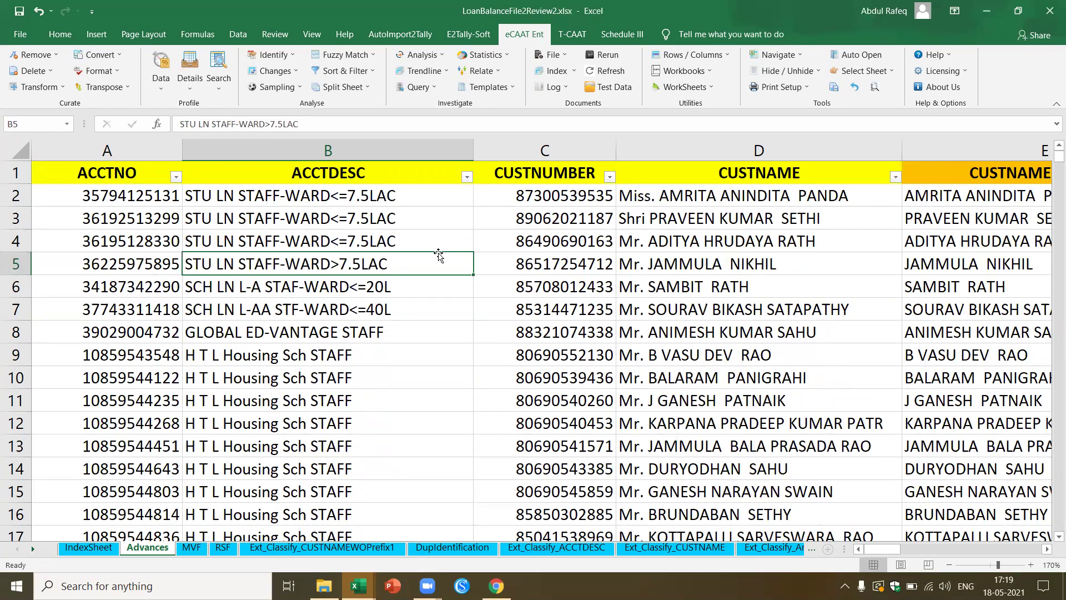
# Examine the CUSTNUMBER column against the ACCTNO and CUSTNAME values in the first data row
pyautogui.click(559, 206)
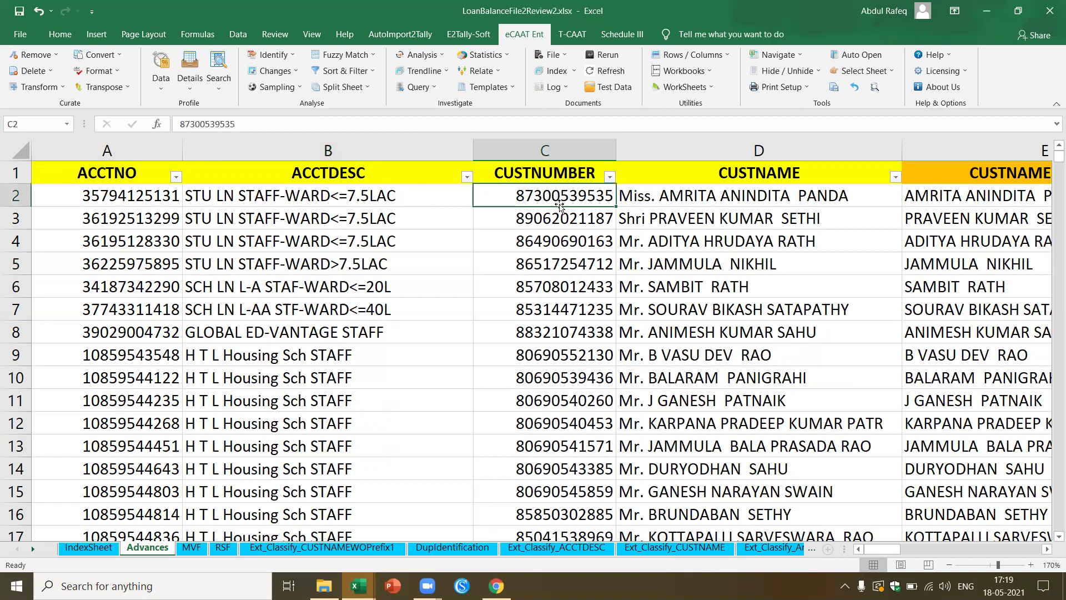
pyautogui.click(546, 178)
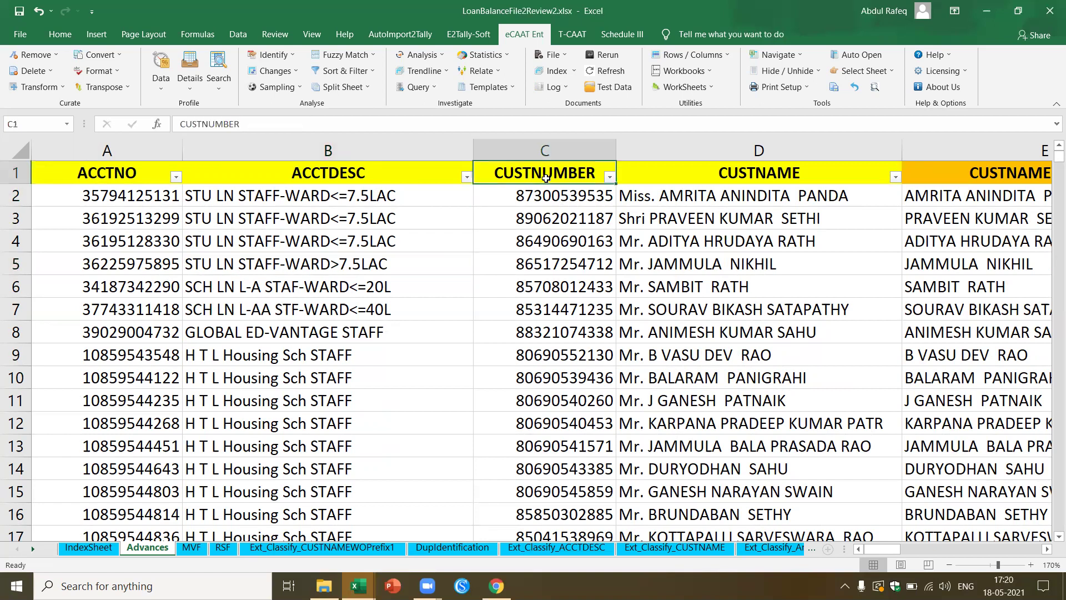
pyautogui.click(125, 198)
pyautogui.click(554, 199)
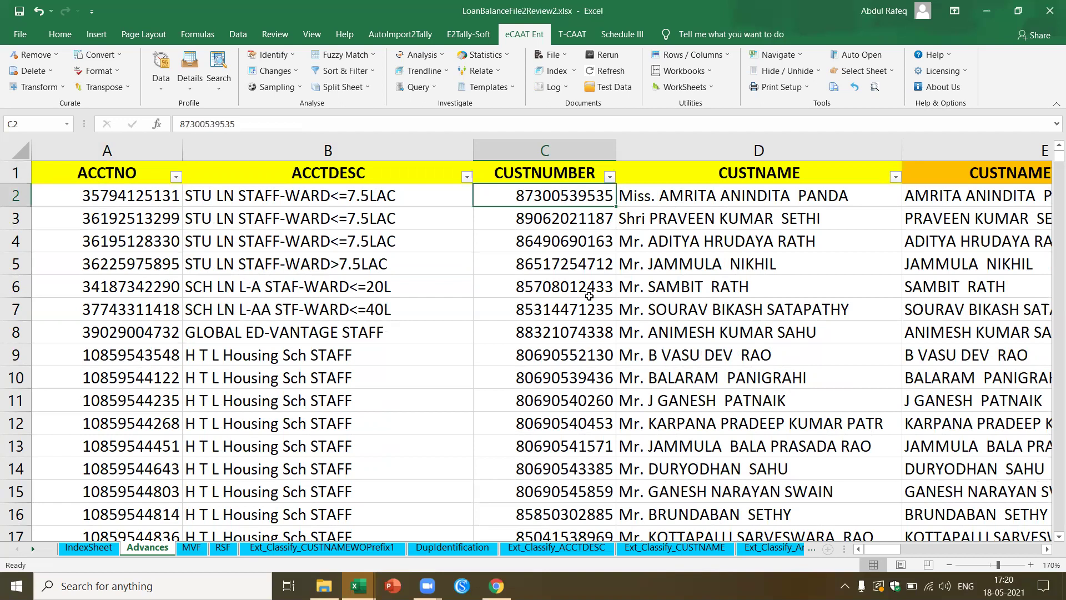
pyautogui.click(753, 197)
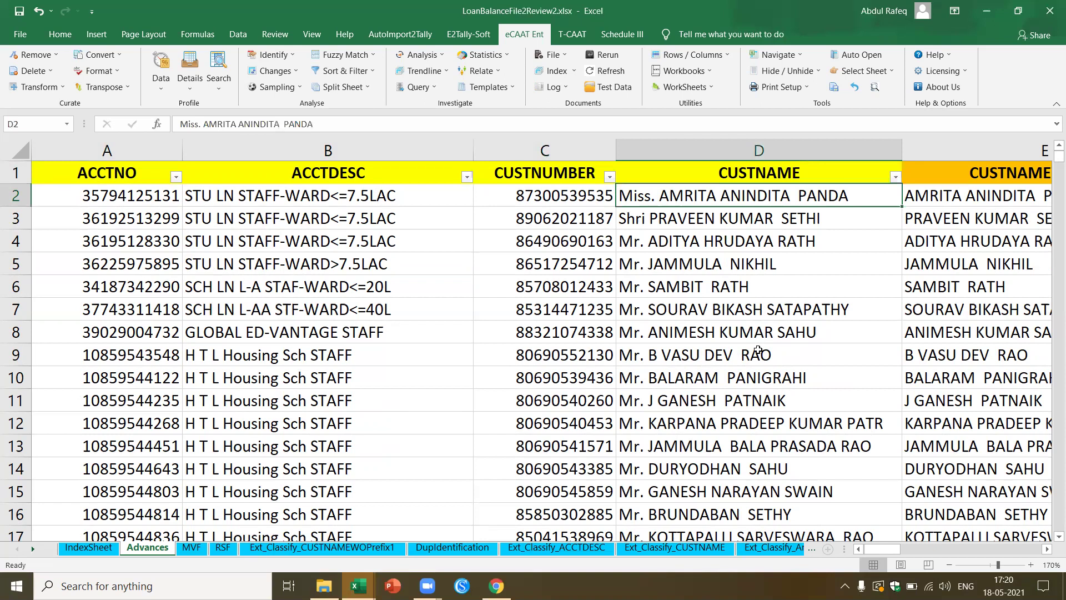
pyautogui.click(572, 201)
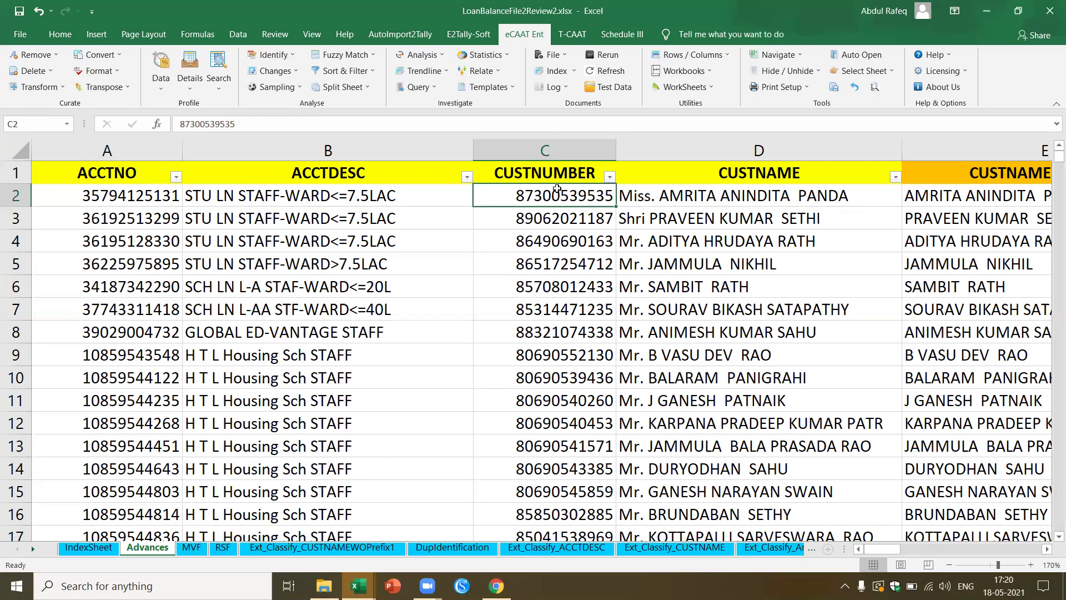
pyautogui.click(134, 196)
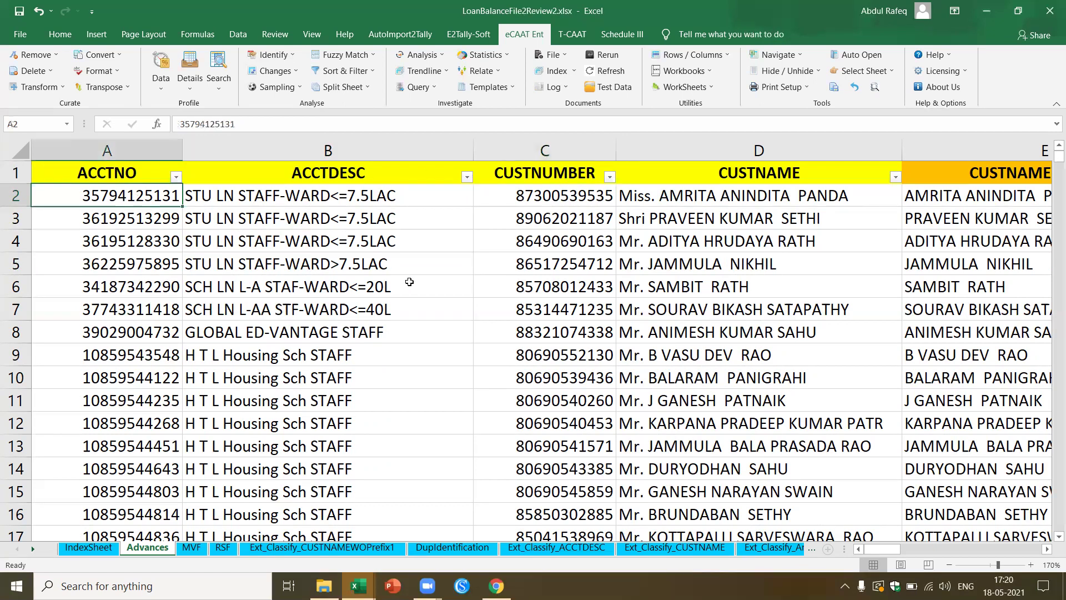
# Compare the title prefixes in the CUSTNAME column with the names in the CUSTNAMEWOPrefix column
pyautogui.click(708, 199)
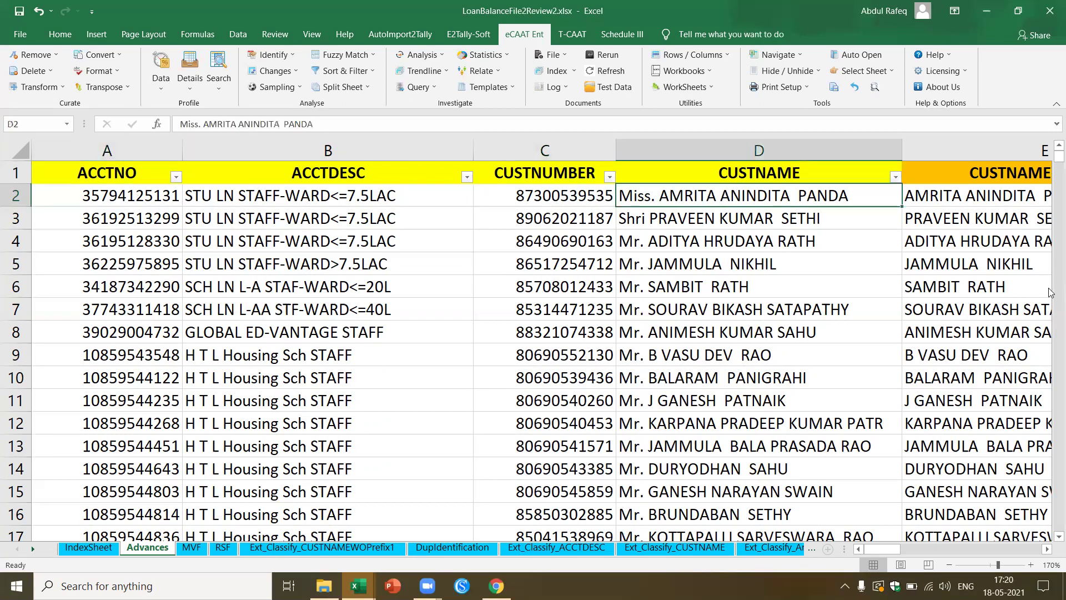
pyautogui.press('Right')
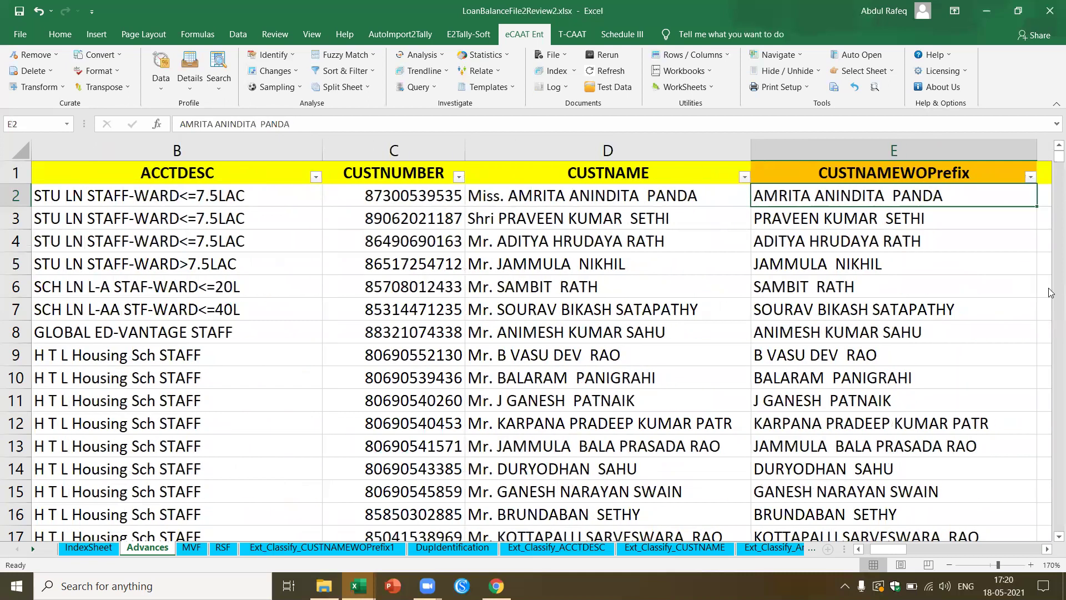
pyautogui.doubleClick(482, 199)
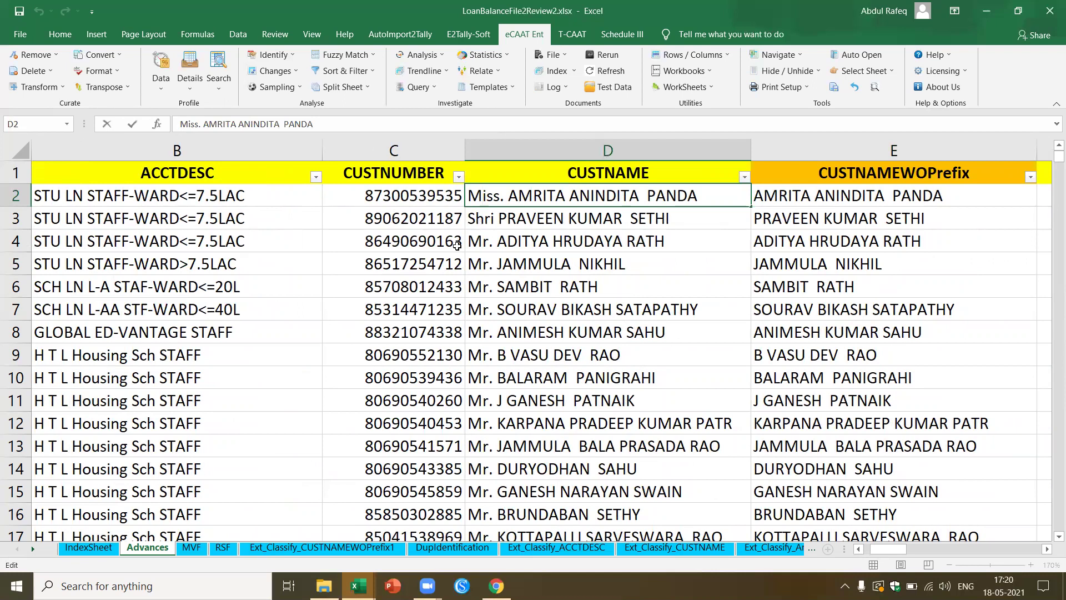
pyautogui.scroll(-3, 509, 363)
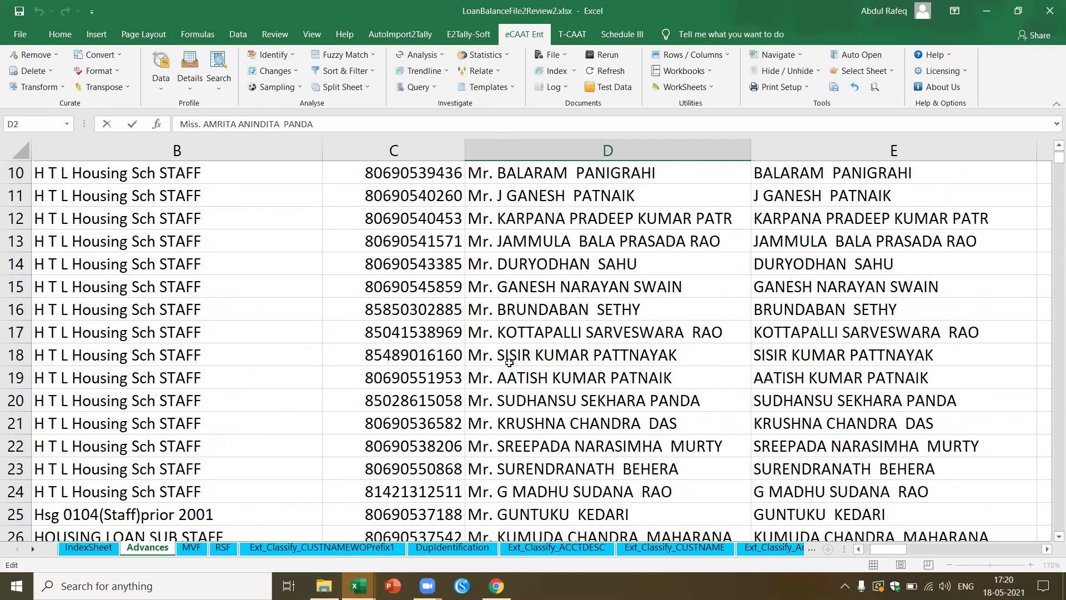
pyautogui.scroll(3, 509, 363)
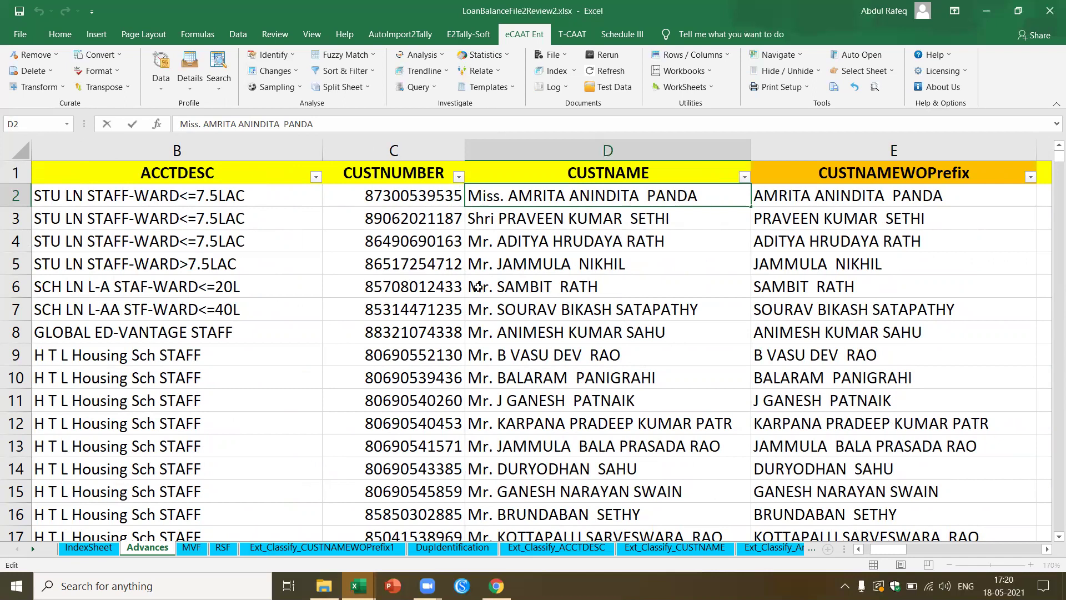
pyautogui.click(851, 177)
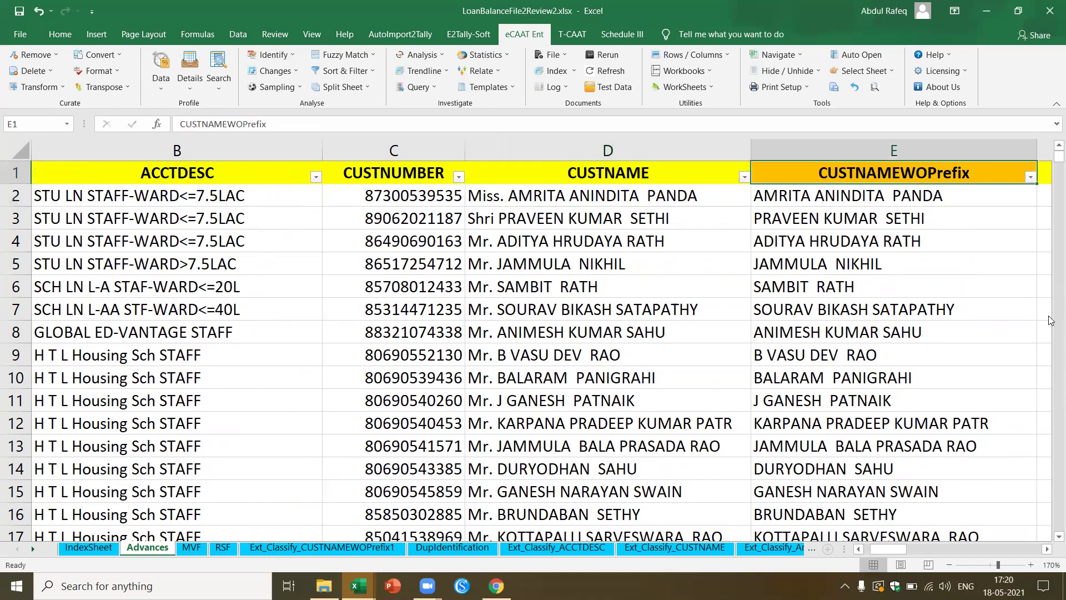
pyautogui.press('Right')
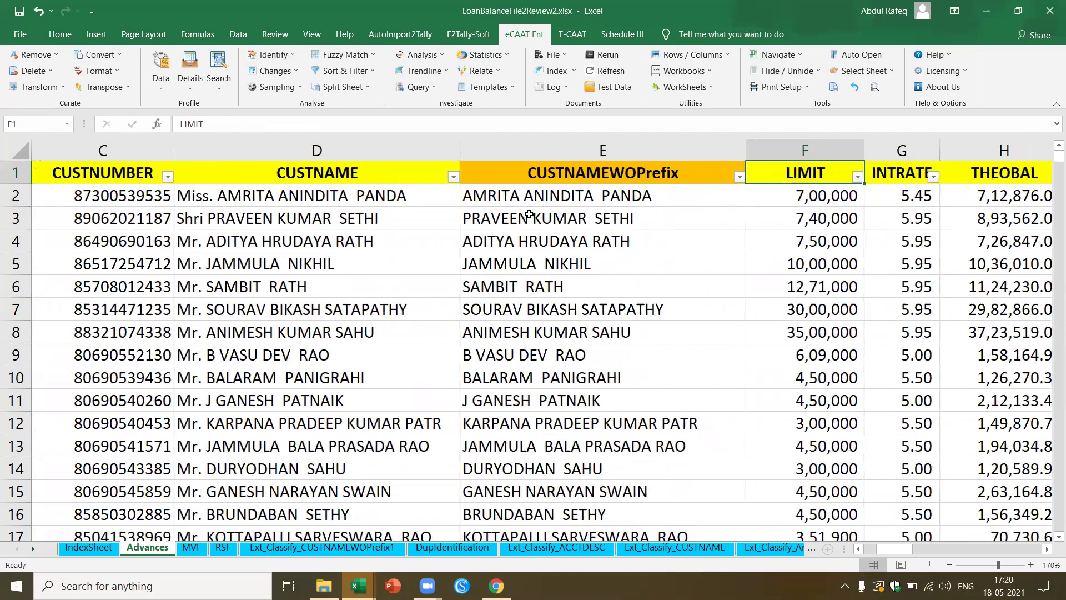
pyautogui.click(560, 195)
pyautogui.click(142, 195)
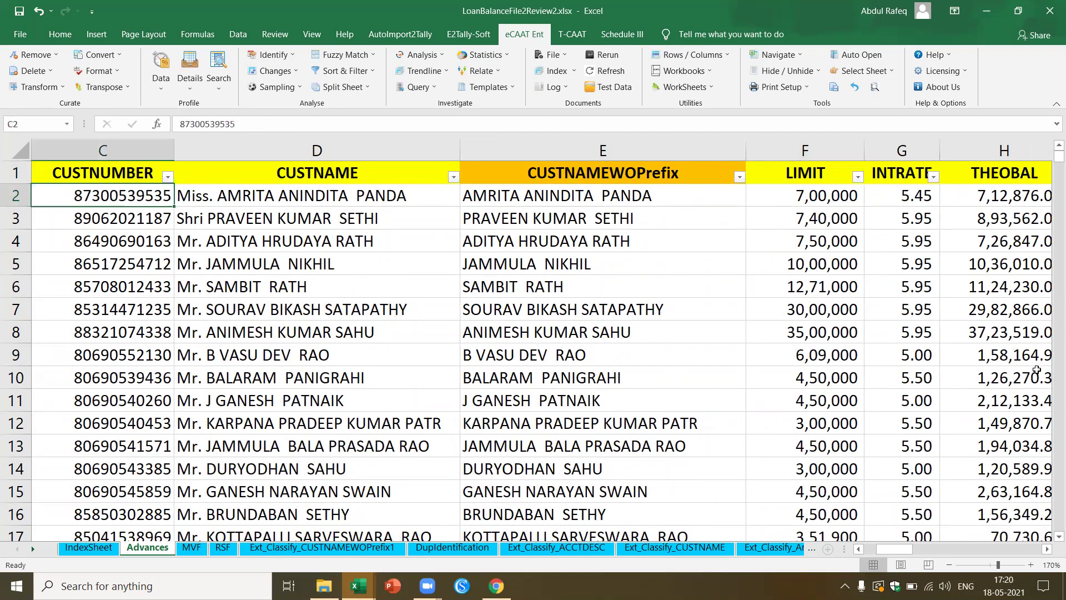
# Look at the first INTRATE value and go back along row 2 to the ACCTNO column
pyautogui.click(911, 195)
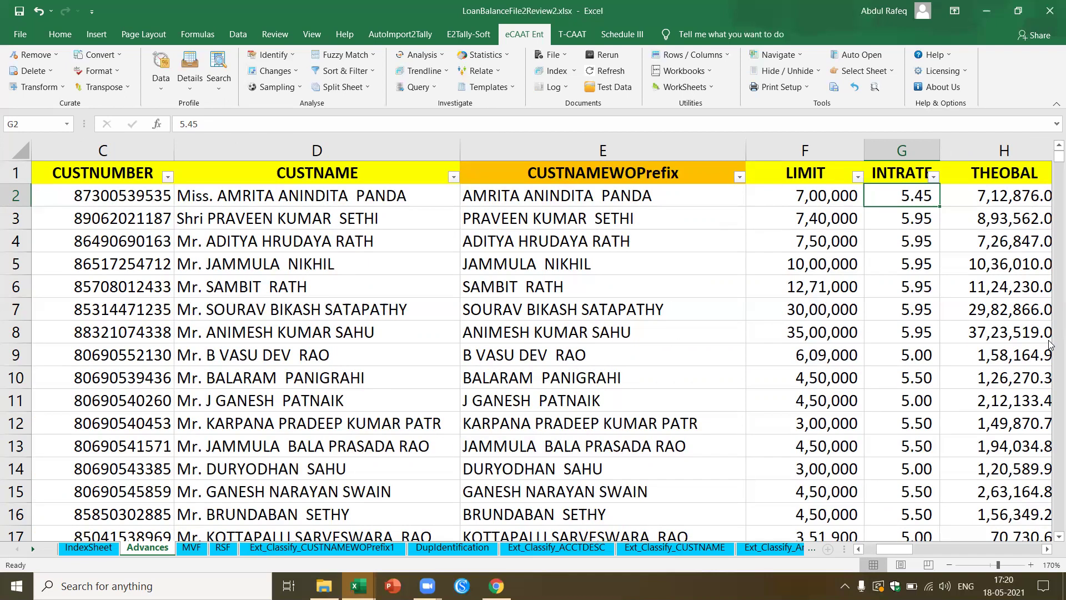
pyautogui.press('Left')
pyautogui.press('Left')
pyautogui.press('Left')
pyautogui.press('Left')
pyautogui.press('Left')
pyautogui.press('Left')
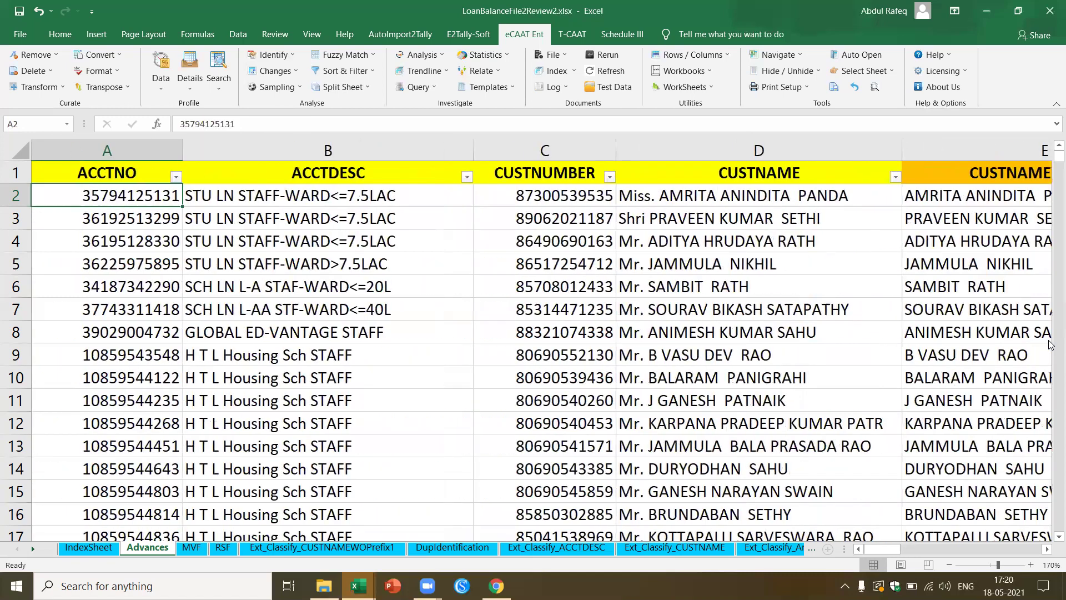
# Go through the row 2 fields one by one from ACCTNO to OUTSTAND, including LIMIT, INTRATE and THEOBAL
pyautogui.press('Right')
pyautogui.press('Right')
pyautogui.press('Right')
pyautogui.press('Right')
pyautogui.press('Right')
pyautogui.press('Right')
pyautogui.press('Right')
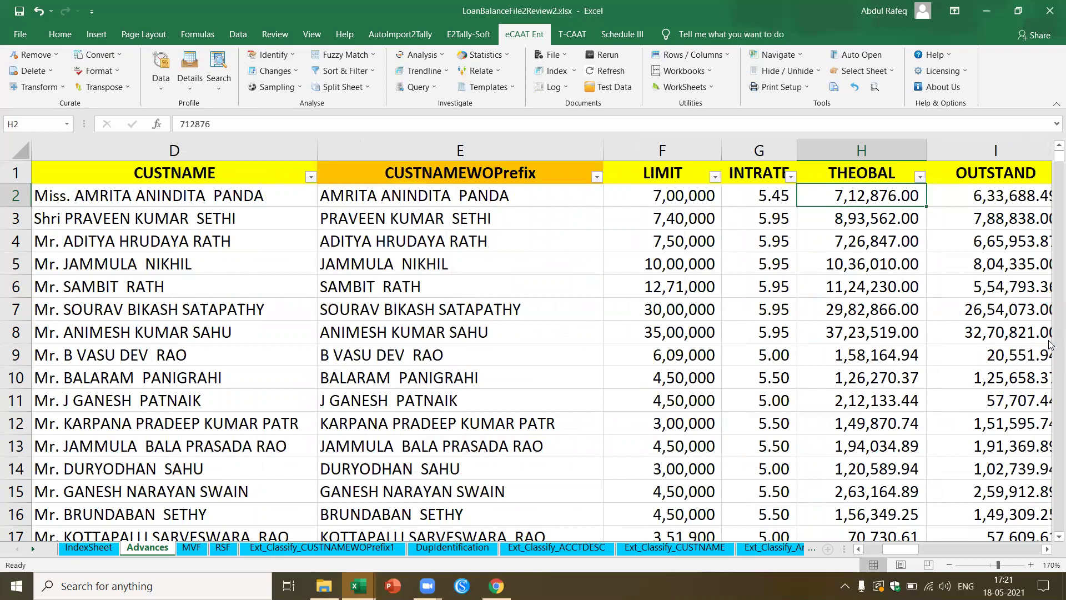
pyautogui.press('Right')
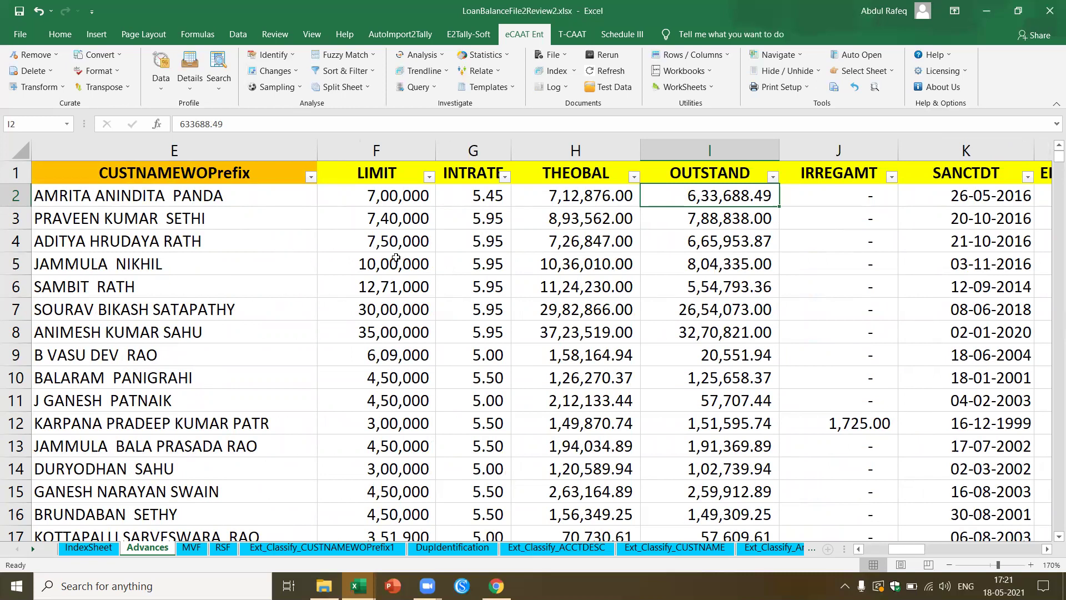
# Examine the IRREGAMT column and the sanction dates in the SANCTDT column
pyautogui.click(821, 171)
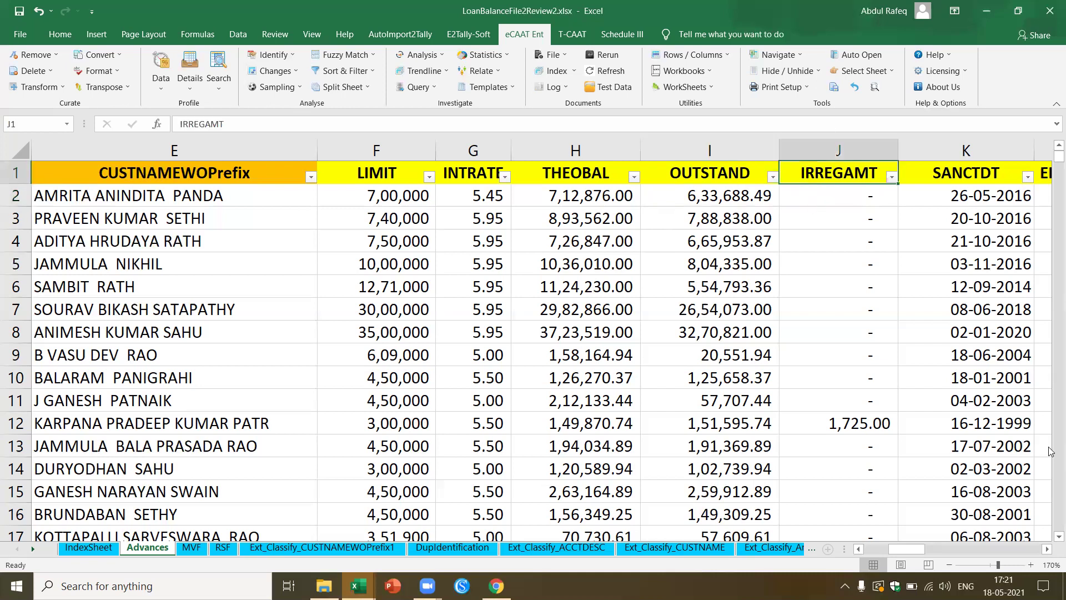
pyautogui.press('Right')
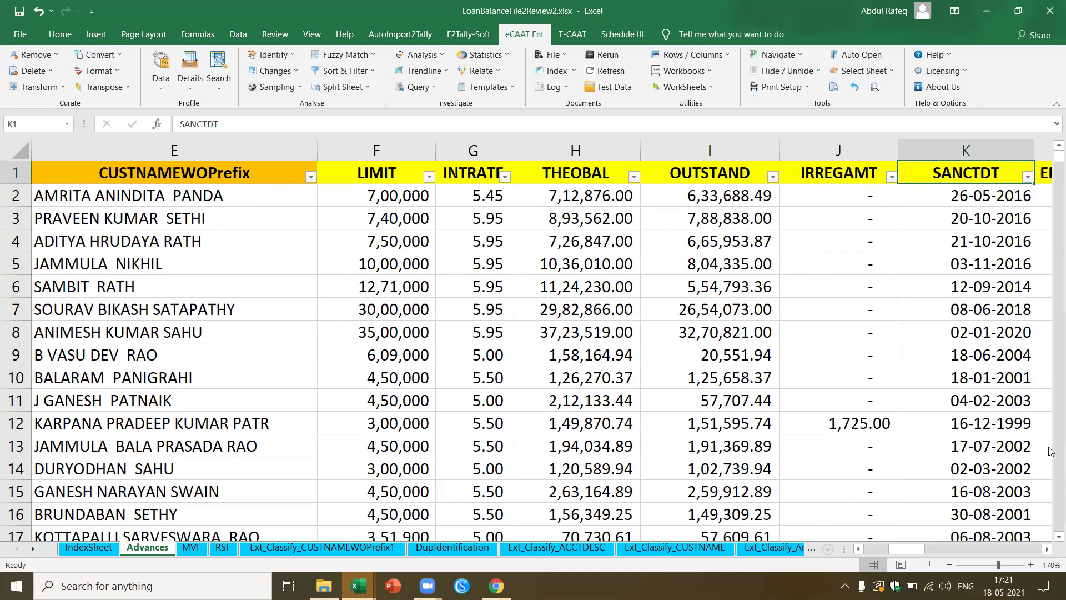
pyautogui.press('Right')
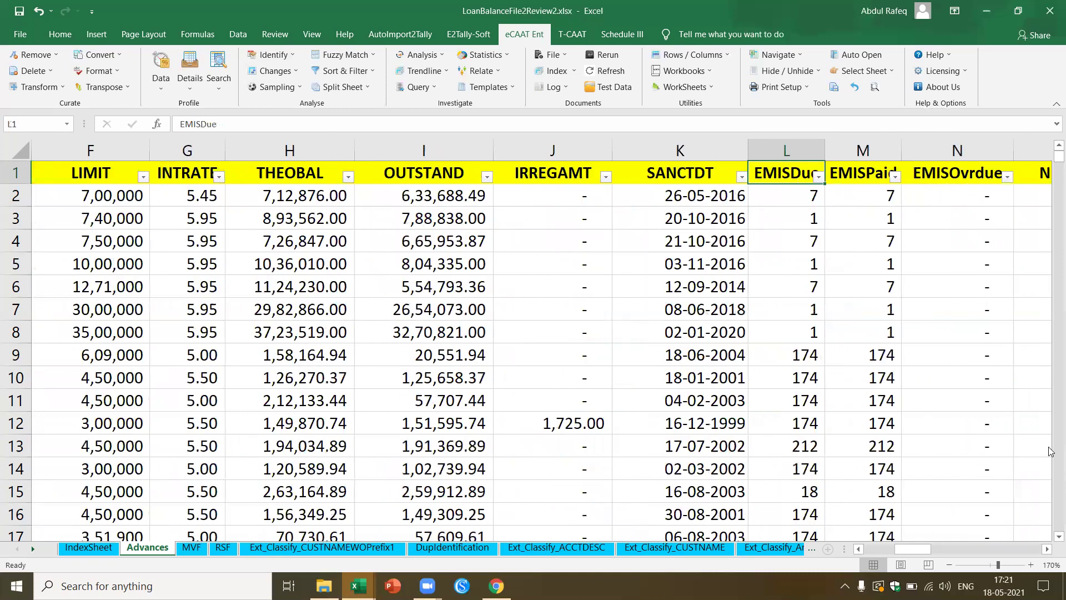
pyautogui.press('Left')
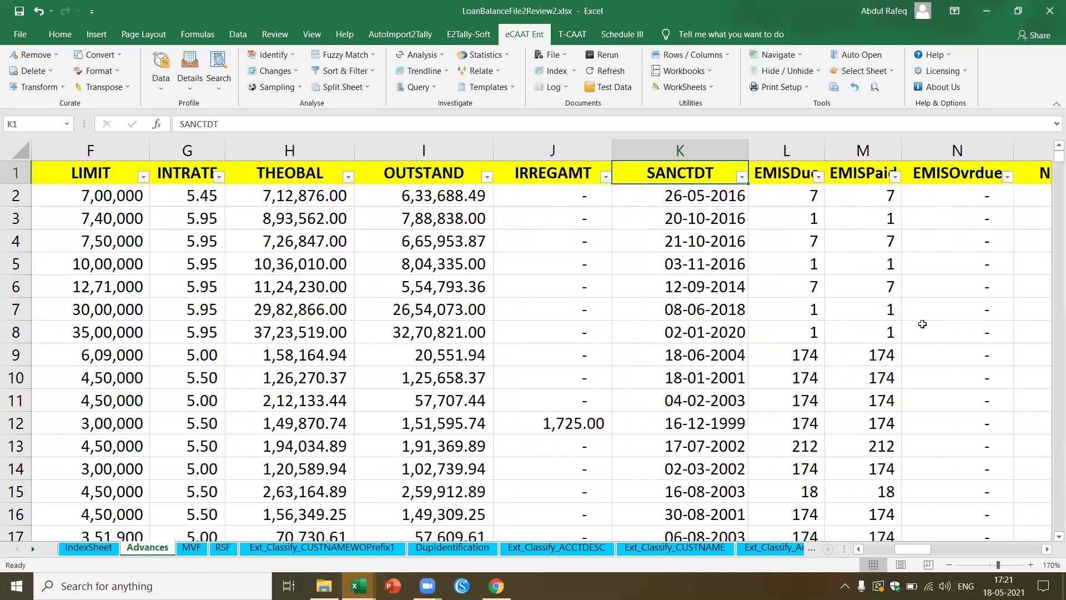
pyautogui.click(720, 200)
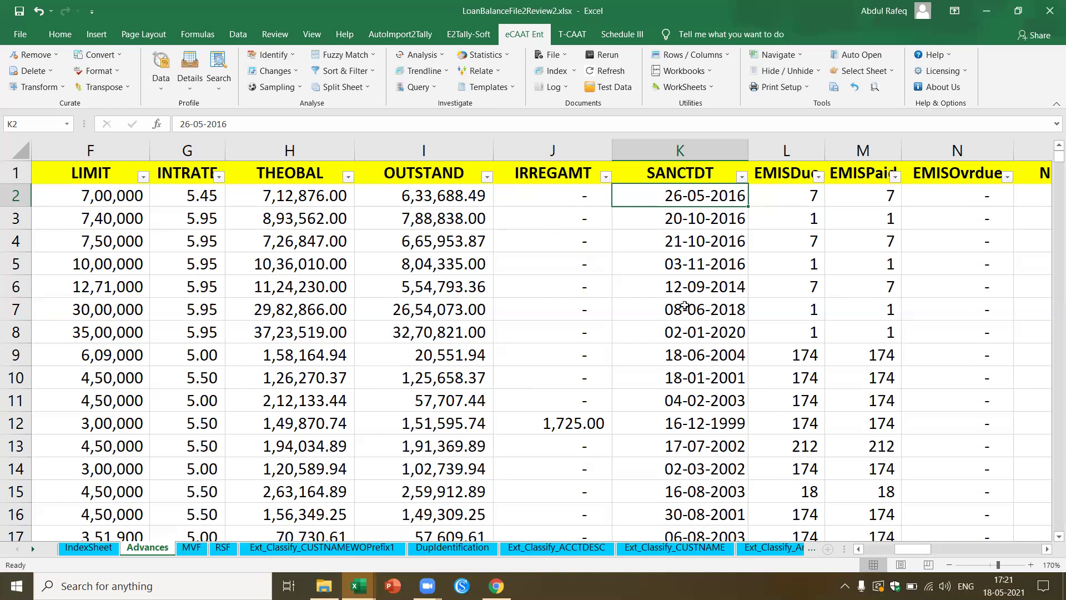
# Examine the EMISDue, EMISPaid, EMISOvrdue and NEWIRAC columns, ending on the first EMISOvrdue value
pyautogui.click(783, 174)
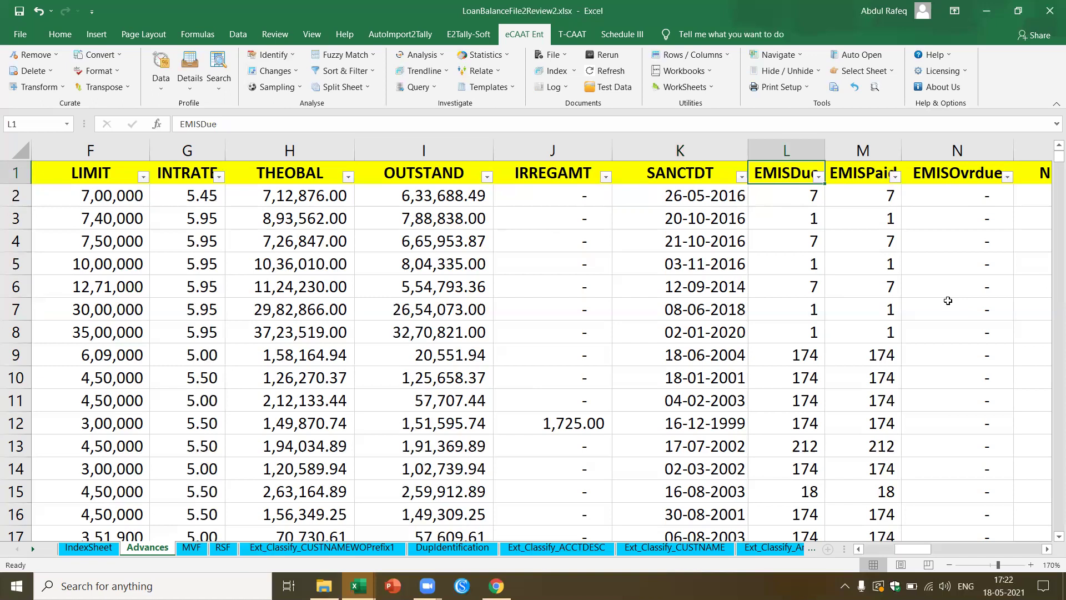
pyautogui.press('Right')
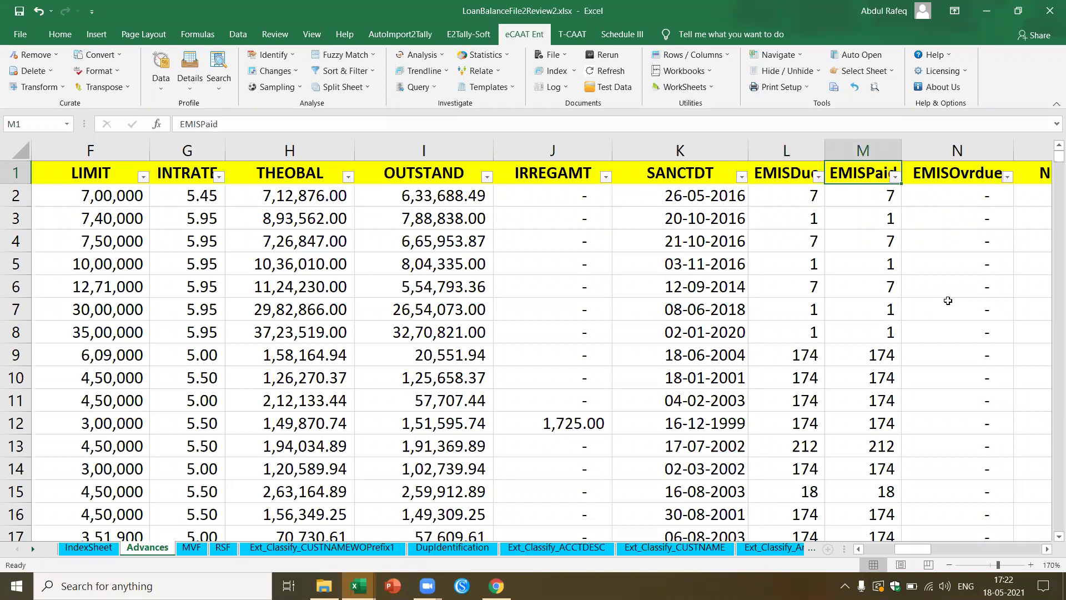
pyautogui.press('Right')
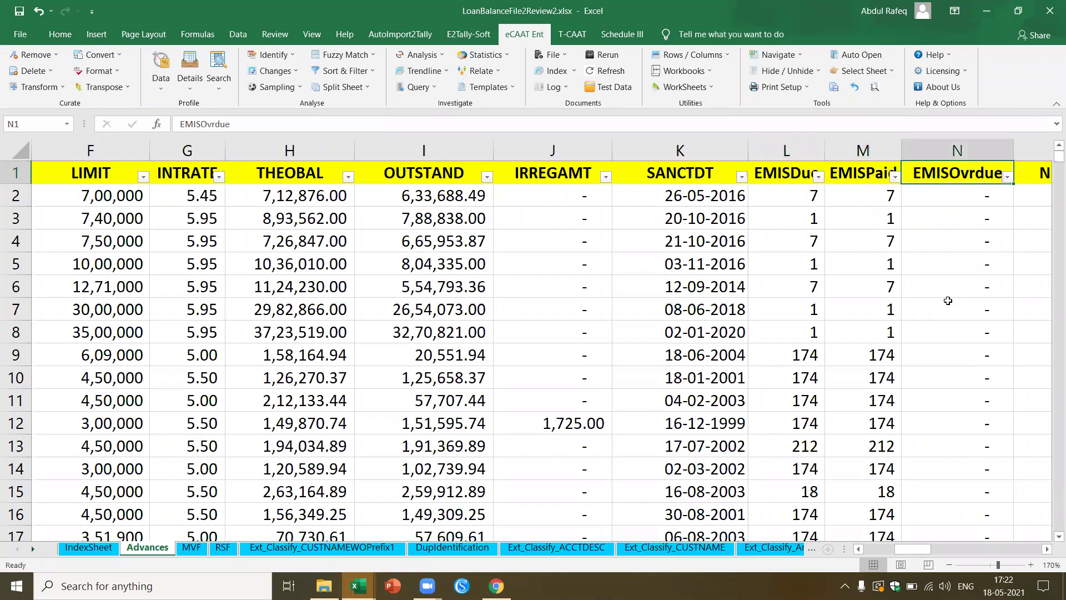
pyautogui.press('Right')
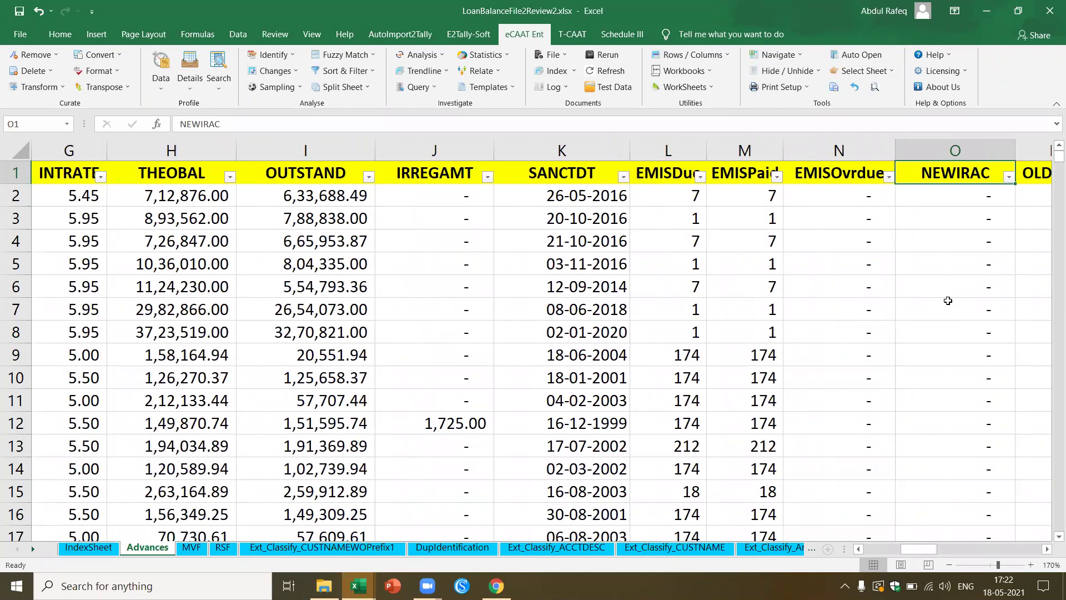
pyautogui.click(843, 193)
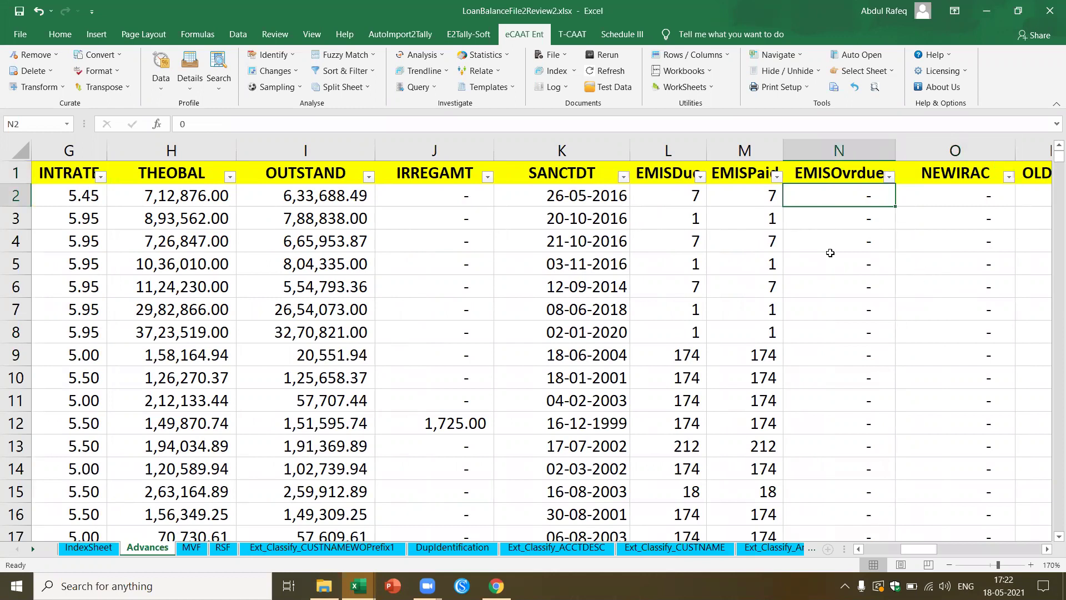
# Go through the Advances header fields from NEWIRAC to ACCRINT, including OLDIRAC, ARRCOND, INSTALAMT and IRRGDT
pyautogui.click(944, 182)
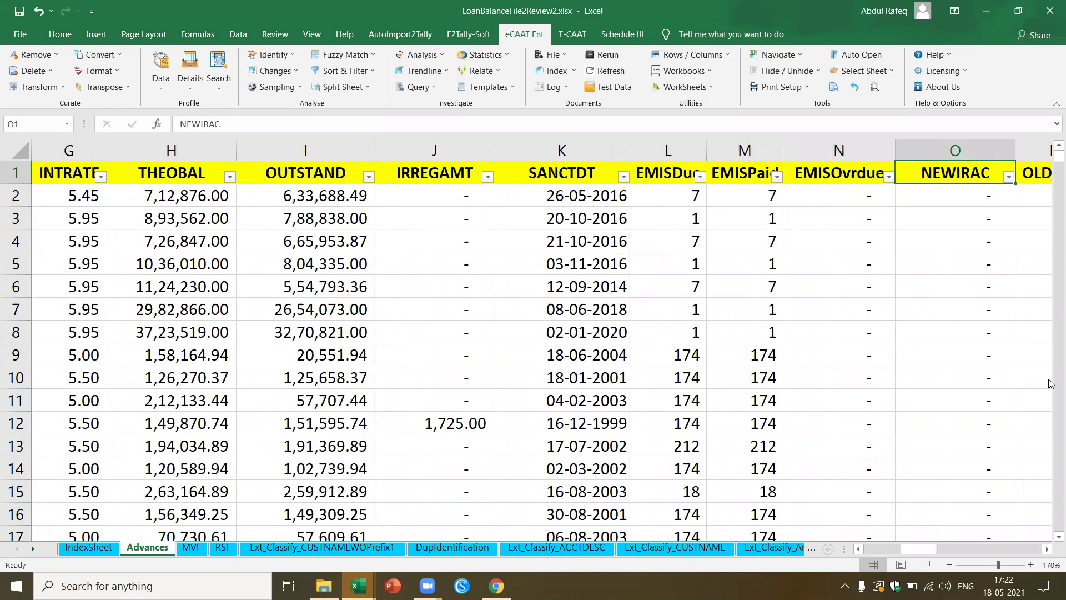
pyautogui.press('Right')
pyautogui.press('Right')
pyautogui.press('Right')
pyautogui.press('Right')
pyautogui.press('Right')
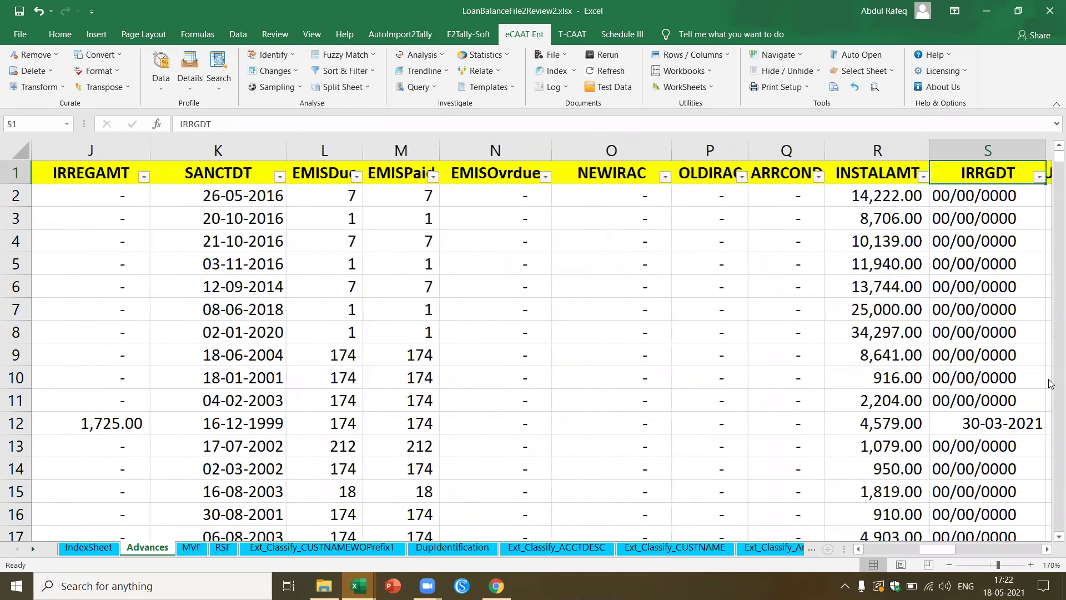
pyautogui.press('Right')
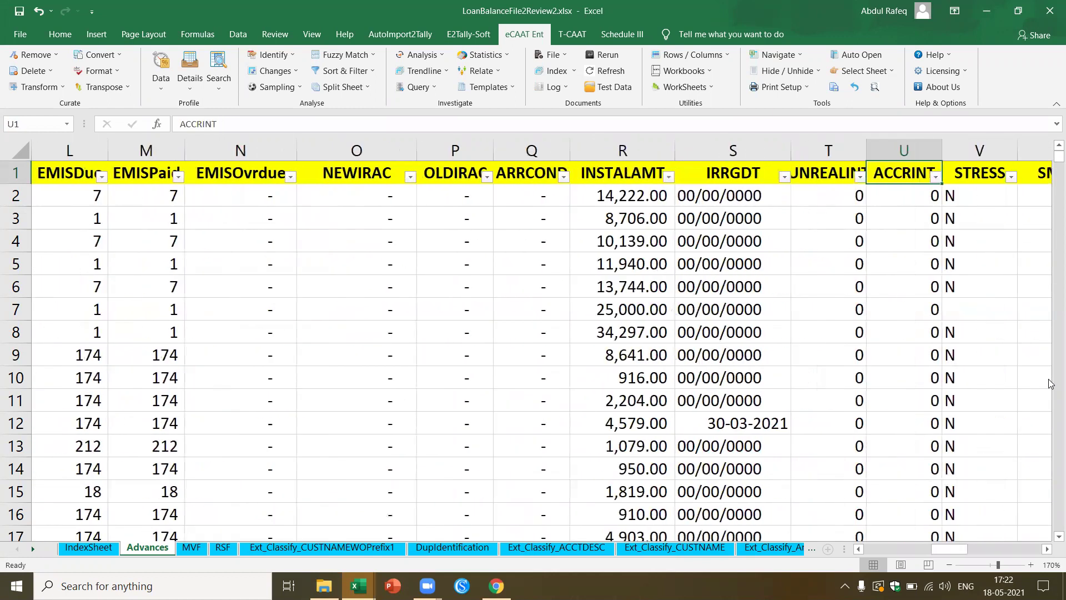
# Go through the remaining header fields from STRESS to WRITE_OFF_DATE and past the Arrange column
pyautogui.press('Right')
pyautogui.press('Right')
pyautogui.press('Right')
pyautogui.press('Right')
pyautogui.press('Right')
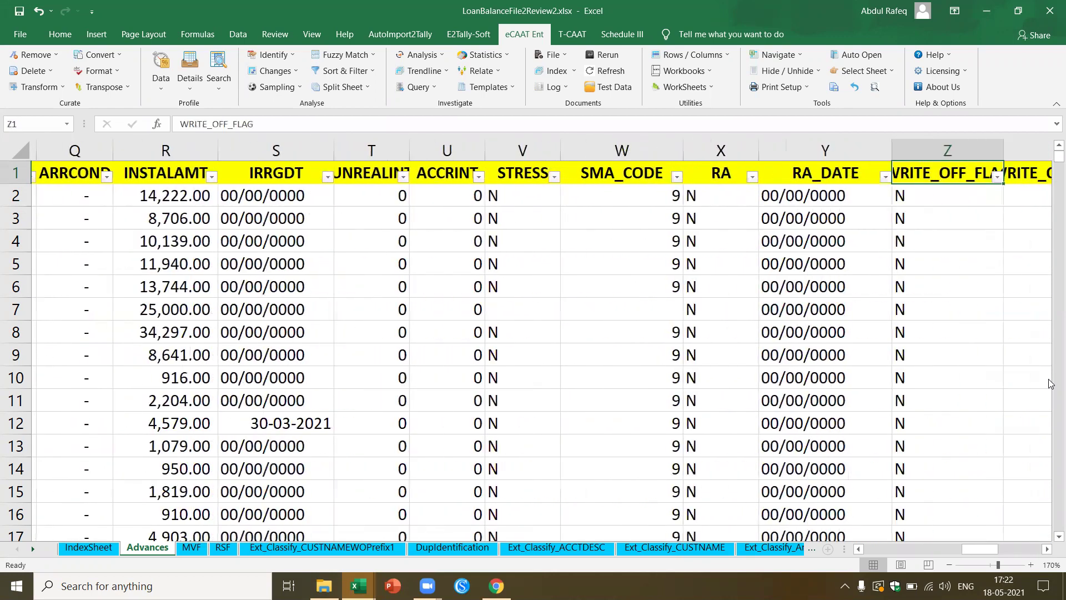
pyautogui.press('Right')
pyautogui.press('Right')
pyautogui.press('Right')
pyautogui.press('Right')
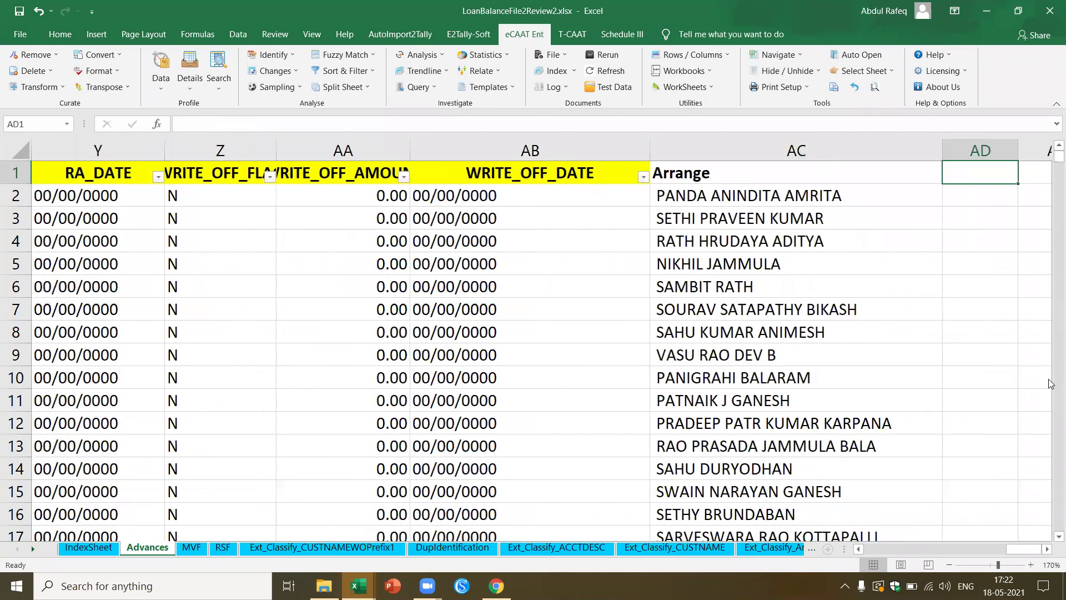
# Examine the rearranged customer names in the Arrange column of the Advances sheet
pyautogui.click(682, 195)
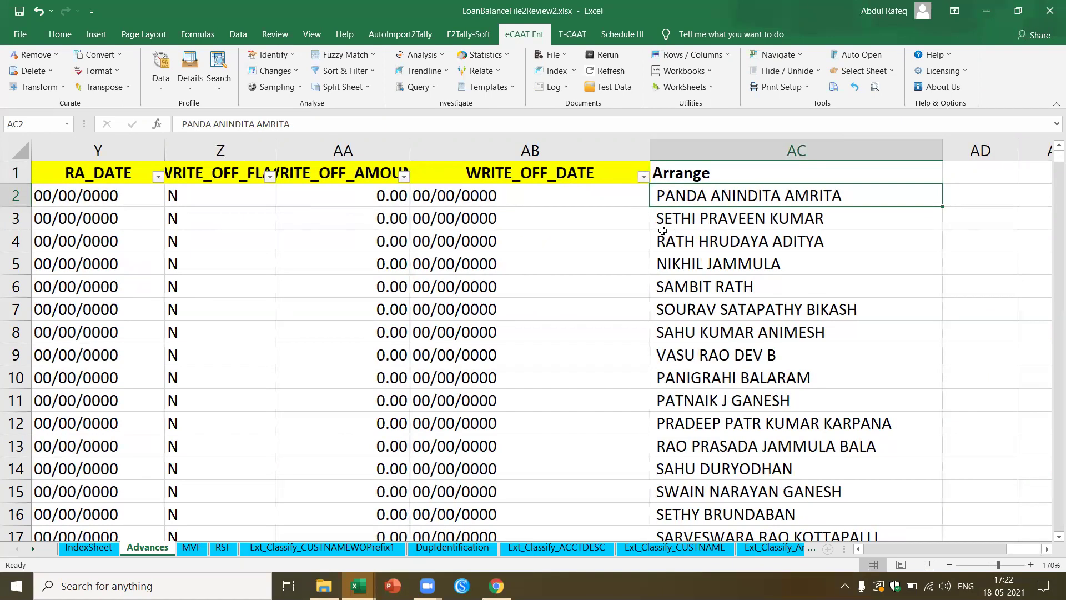
pyautogui.click(703, 241)
pyautogui.scroll(-3, 748, 337)
pyautogui.scroll(3, 791, 361)
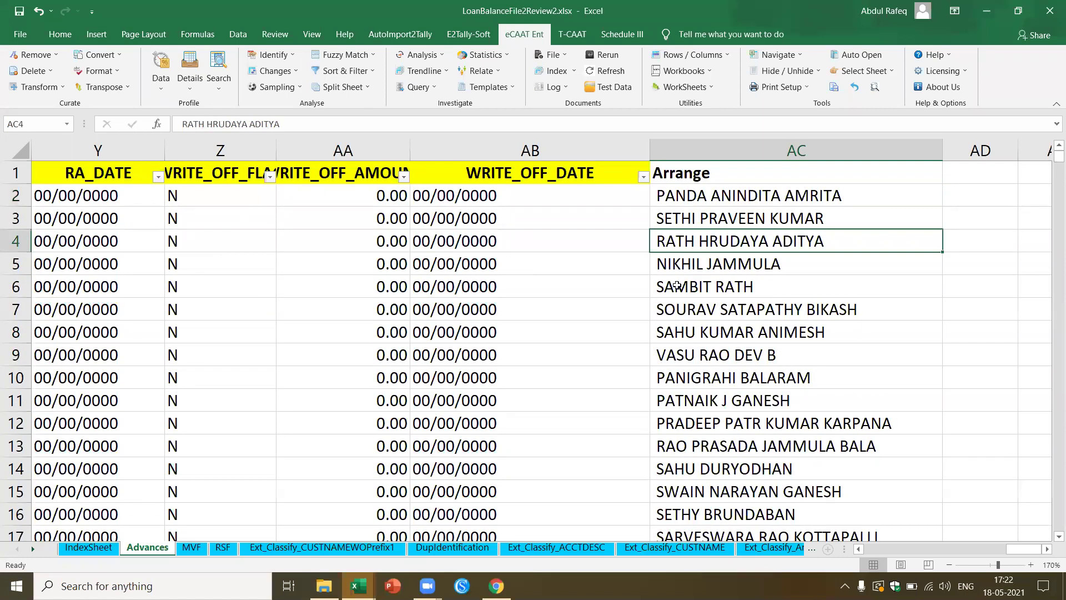
pyautogui.click(673, 286)
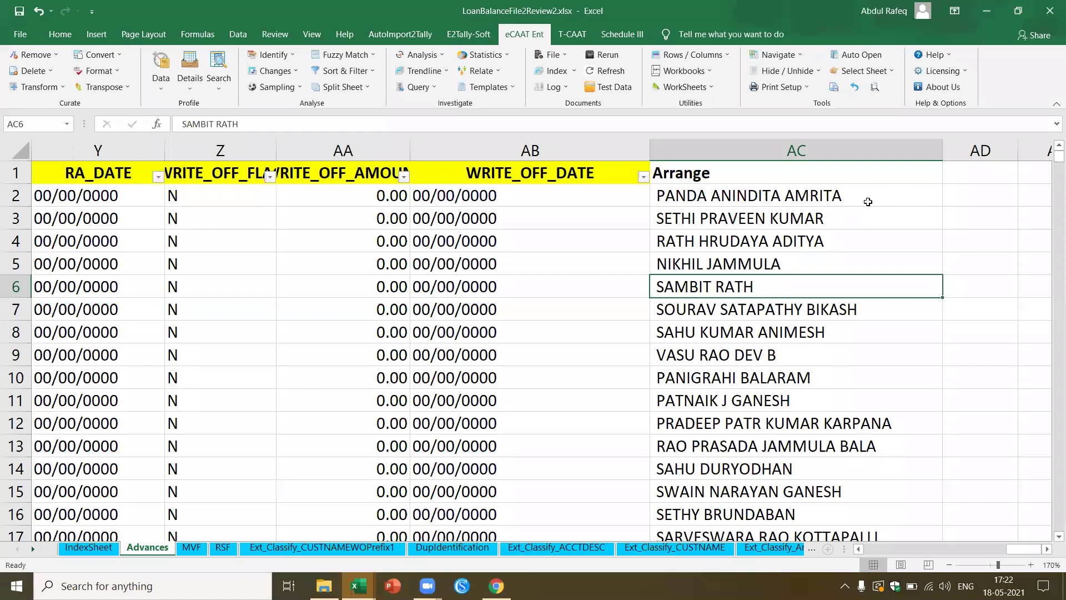
pyautogui.scroll(-9, 743, 307)
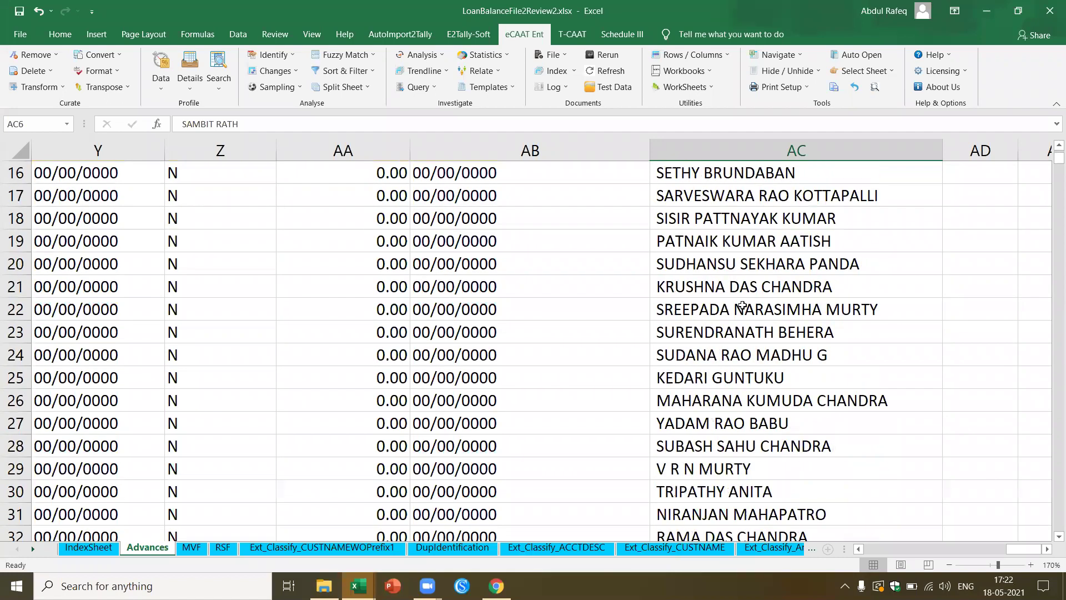
pyautogui.scroll(9, 742, 307)
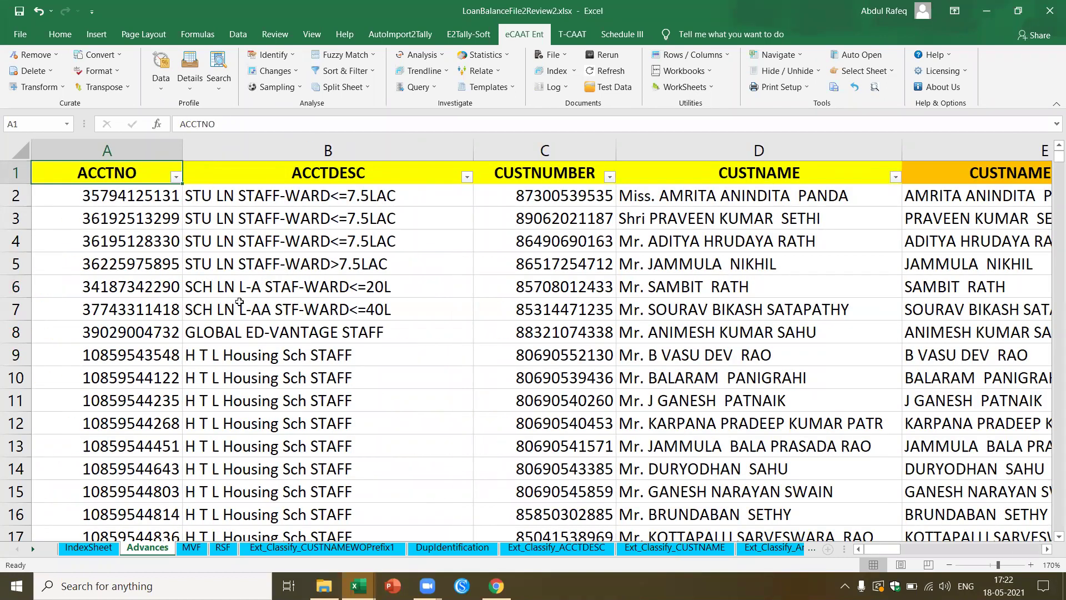
# Return to the start of the Advances data and look at sample ACCTDESC, CUSTNUMBER and CUSTNAME values
pyautogui.click(361, 342)
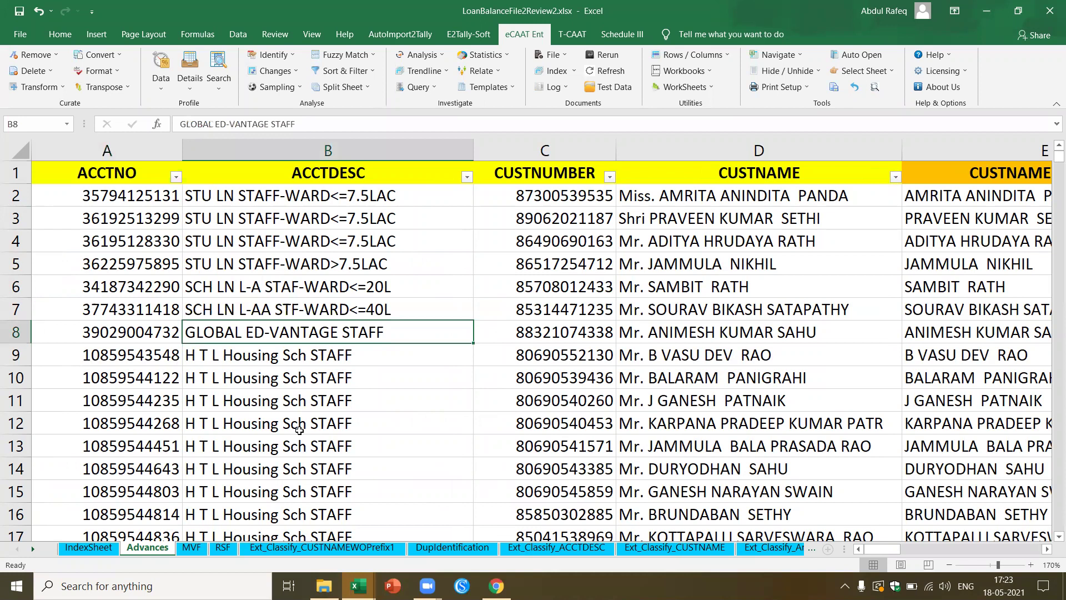
pyautogui.click(387, 261)
pyautogui.click(545, 241)
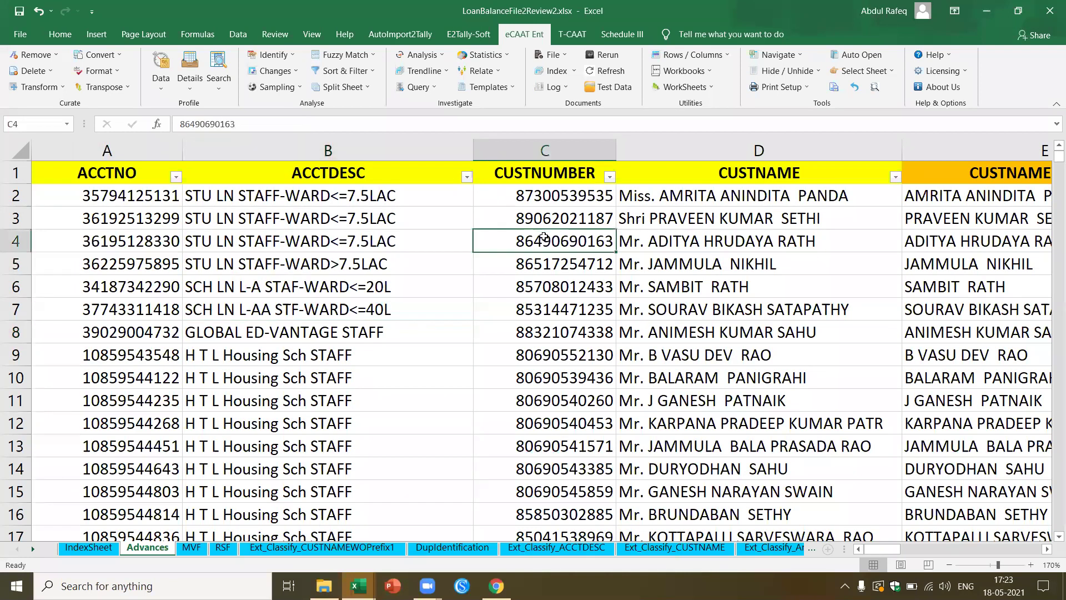
pyautogui.click(717, 192)
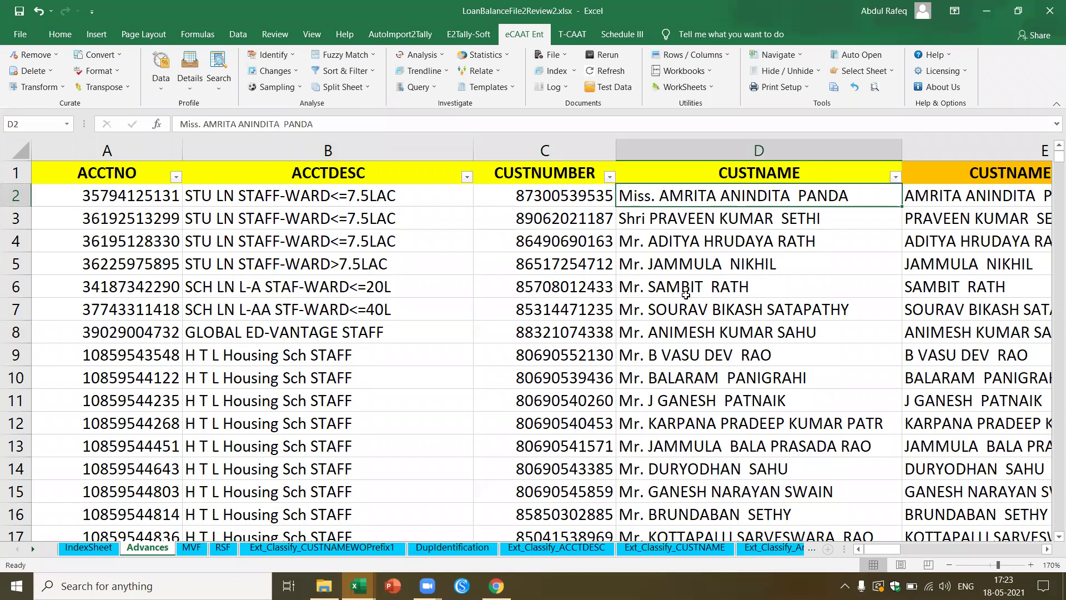
# Open the Ext_Classify_CUSTNAMEWOPrefix1 sheet and examine the first row's customer name, count, SumOfLIMIT and SumOfOUTSTAND
pyautogui.click(303, 547)
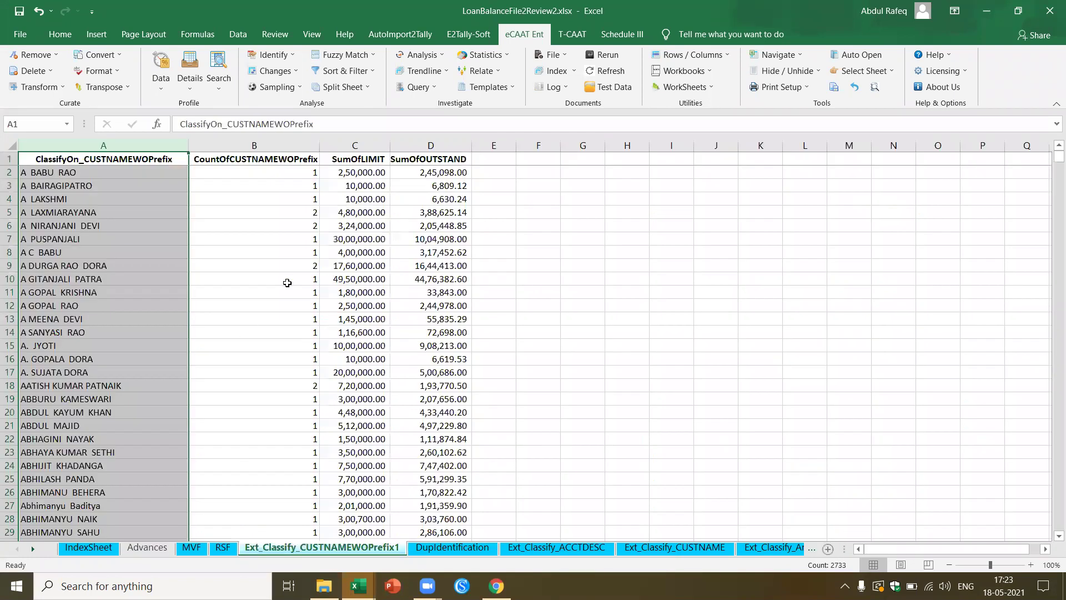
pyautogui.click(289, 281)
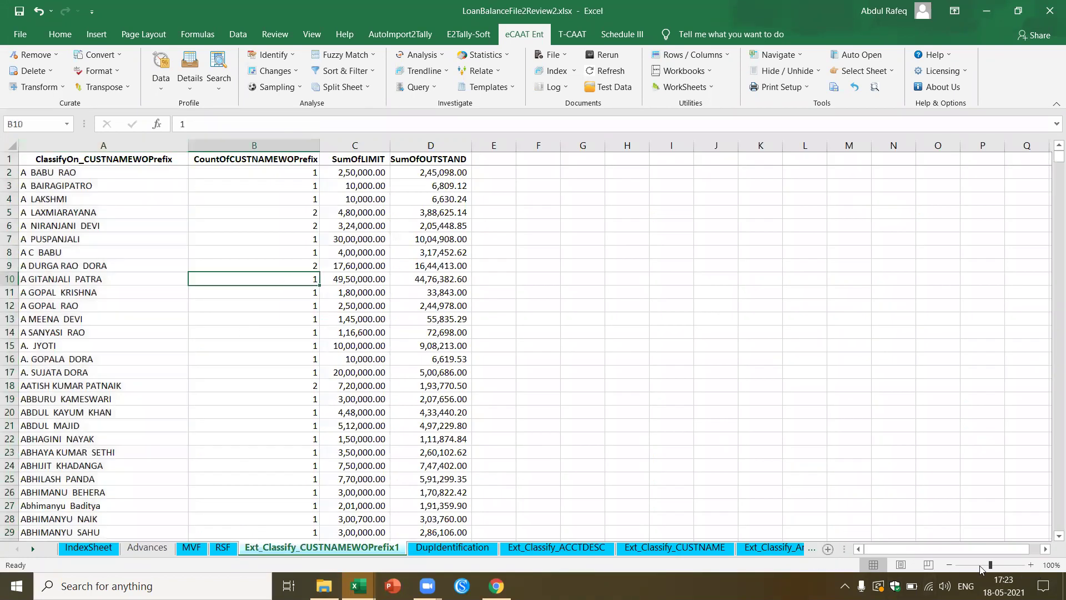
pyautogui.click(1000, 565)
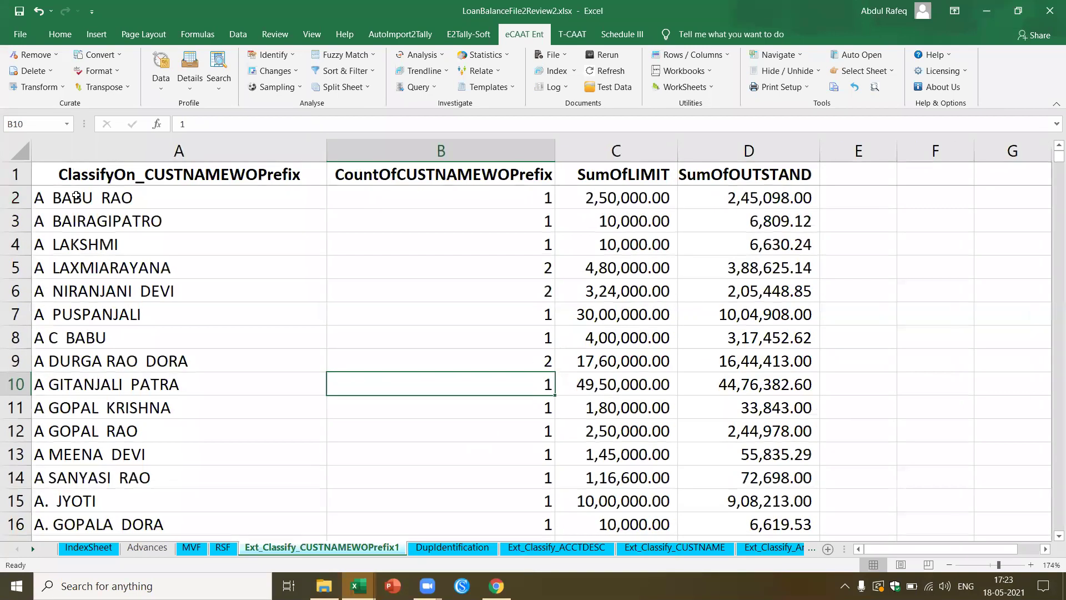
pyautogui.click(84, 197)
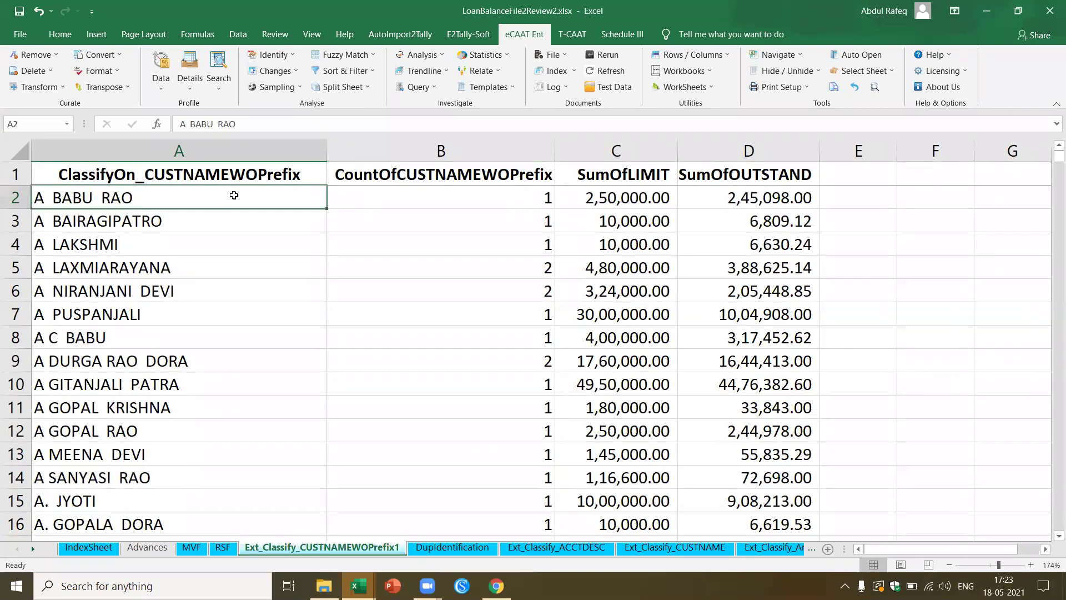
pyautogui.click(514, 192)
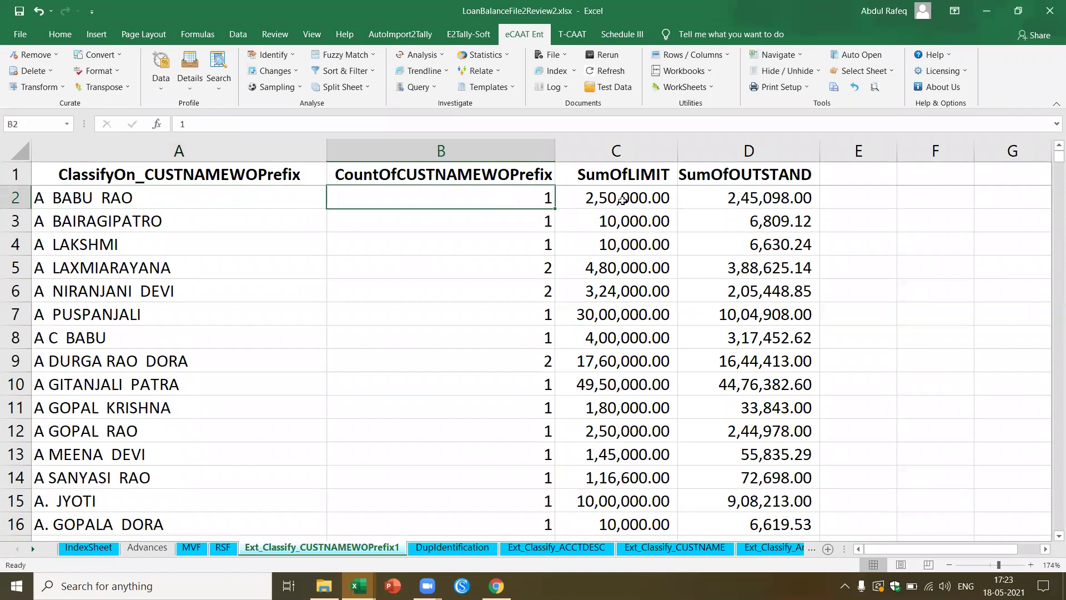
pyautogui.click(622, 200)
pyautogui.click(734, 199)
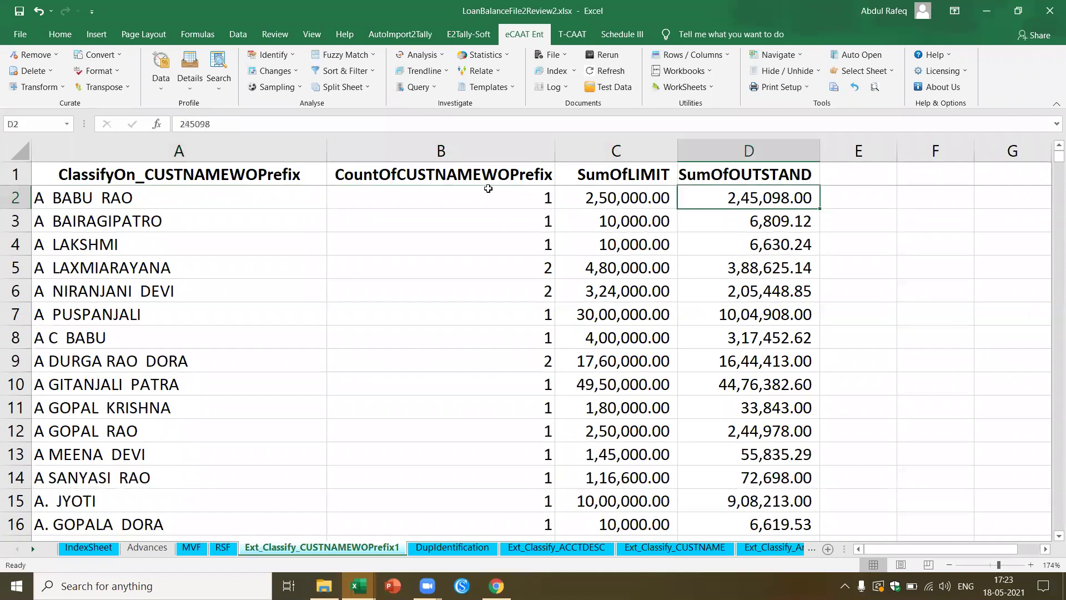
# Sort the classification results by CountOfCUSTNAMEWOPrefix from largest to smallest
pyautogui.click(488, 195)
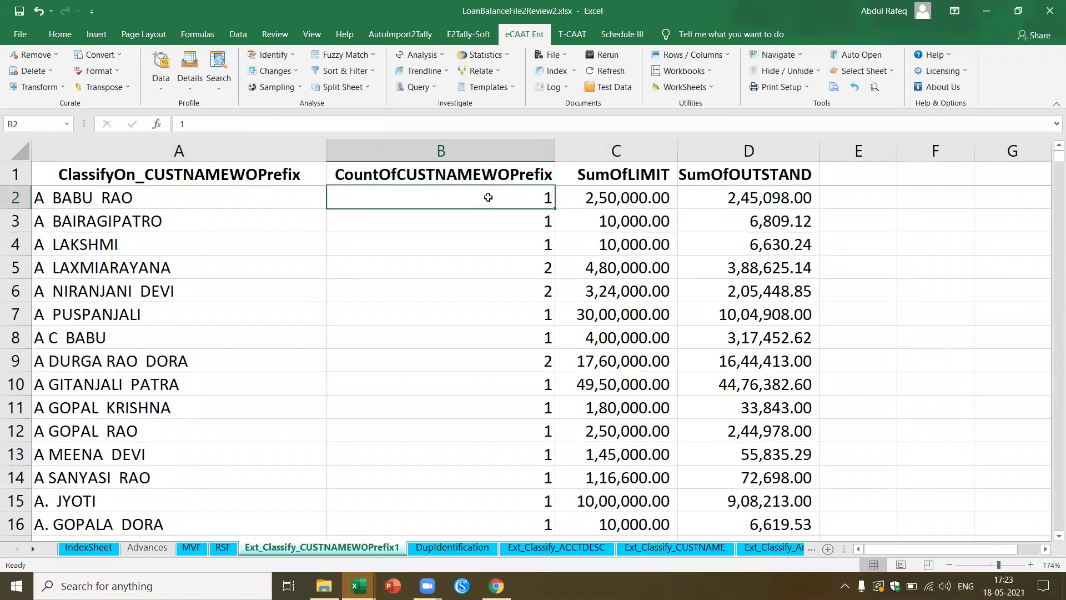
pyautogui.click(239, 36)
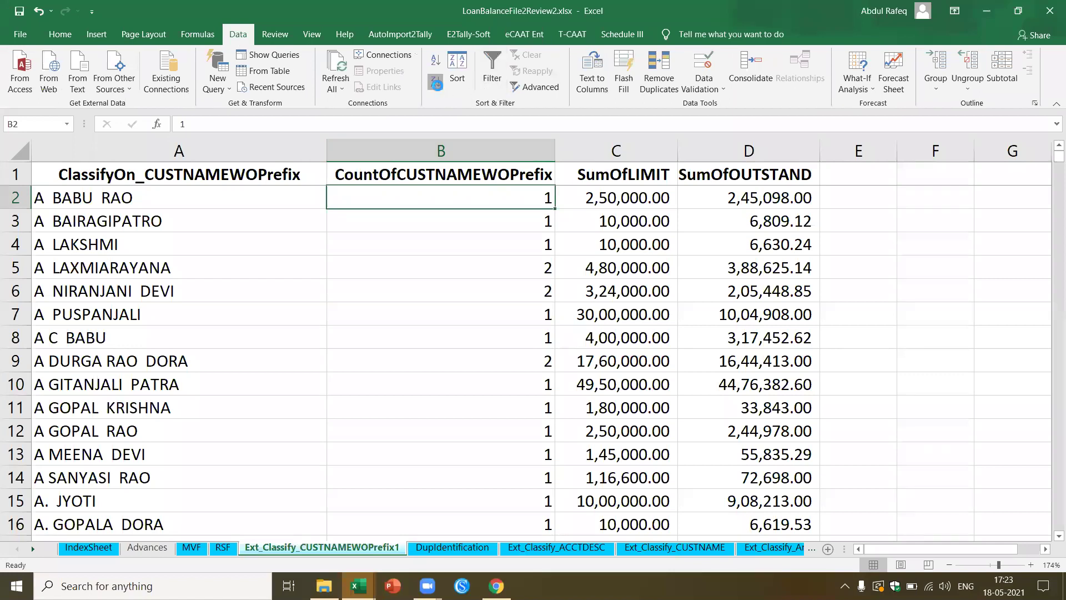
pyautogui.click(435, 83)
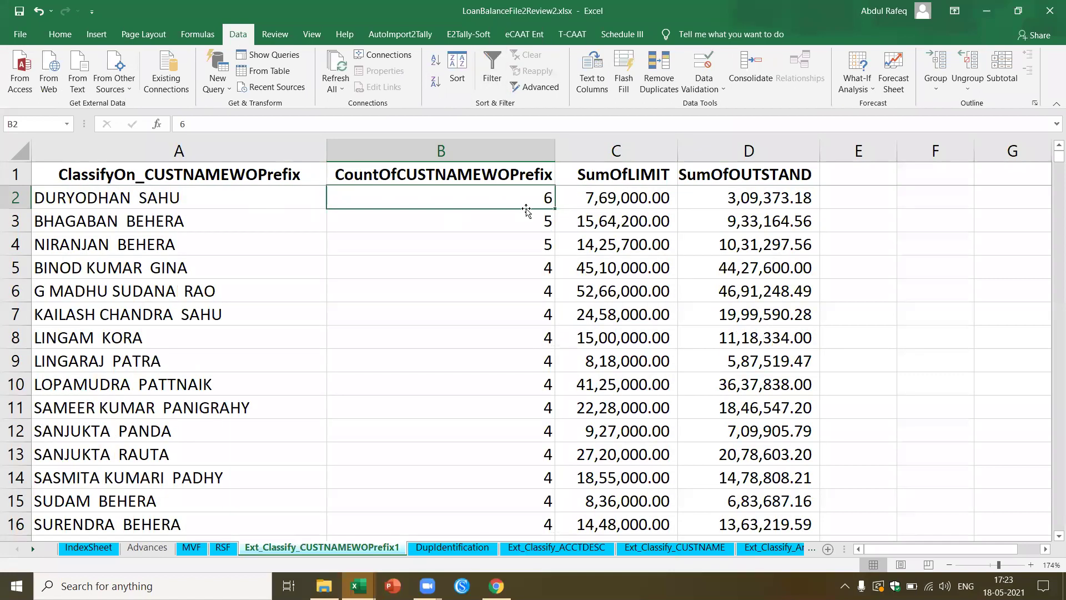
# Compare the name and loan count of the customer in the first row of the sorted results
pyautogui.scroll(-2, 497, 233)
pyautogui.scroll(2, 497, 239)
pyautogui.click(147, 202)
pyautogui.click(496, 206)
pyautogui.click(149, 197)
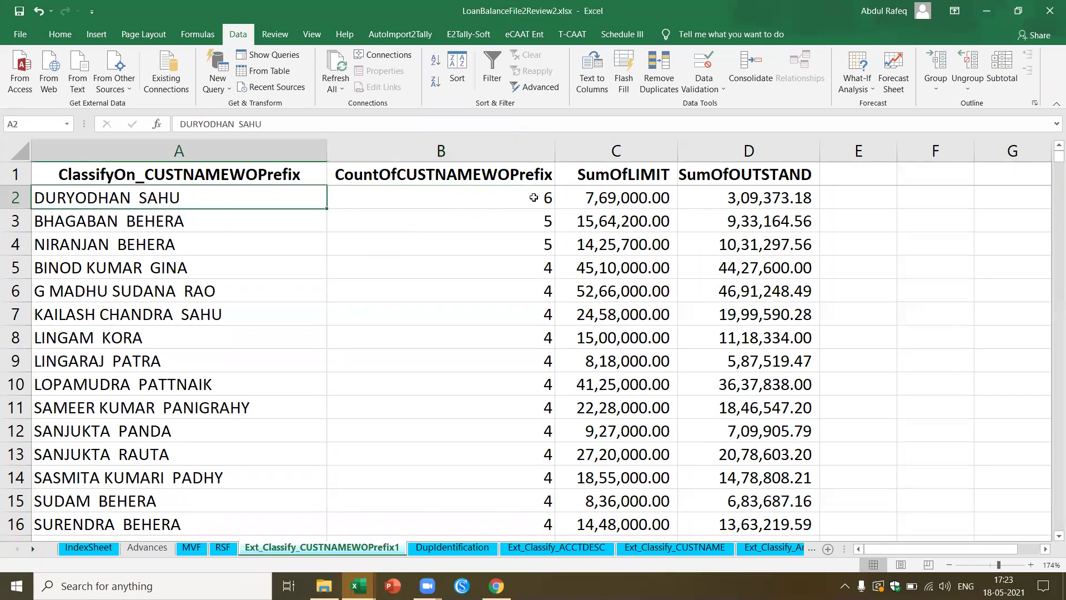
pyautogui.click(500, 202)
pyautogui.click(118, 202)
# Look through the sorted list for other customers with multiple loans, ending on the count in row 8
pyautogui.scroll(-3, 459, 283)
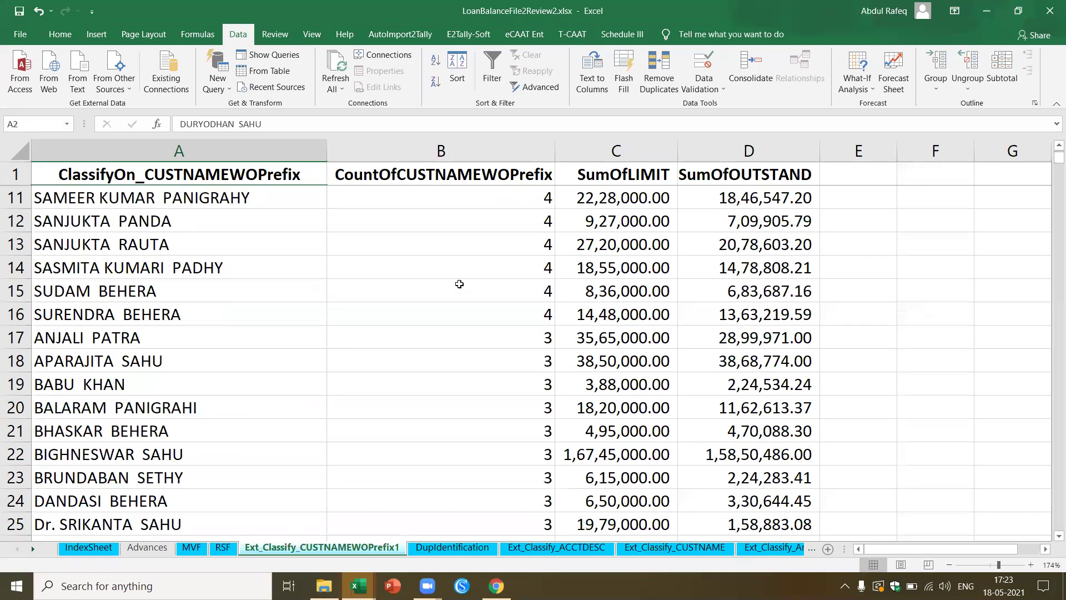
pyautogui.scroll(-3, 464, 313)
pyautogui.scroll(-5, 464, 313)
pyautogui.scroll(11, 463, 313)
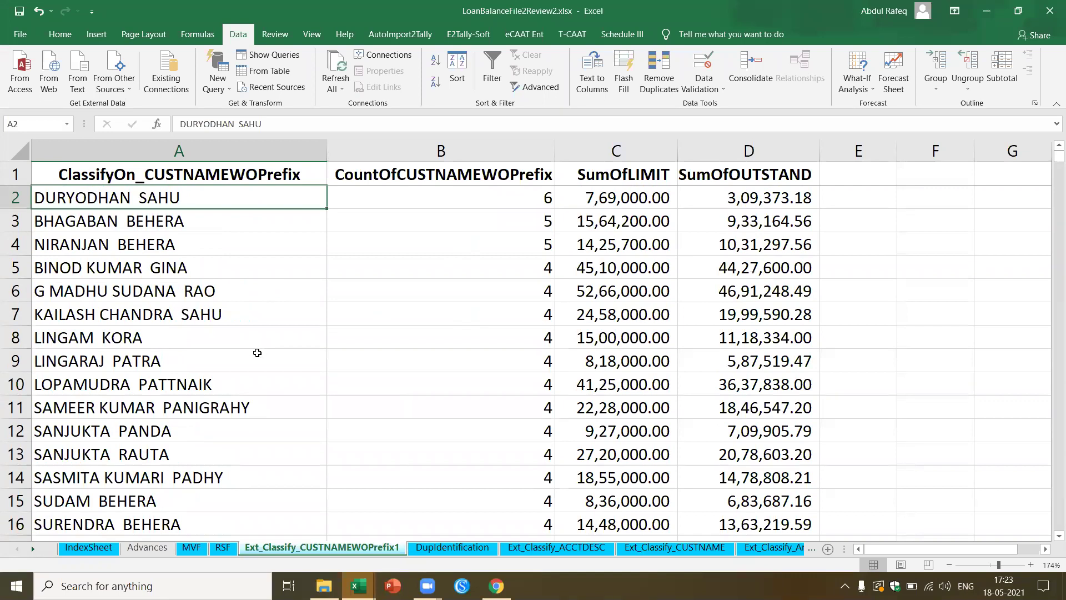
pyautogui.scroll(-8, 257, 353)
pyautogui.scroll(8, 257, 353)
pyautogui.click(519, 327)
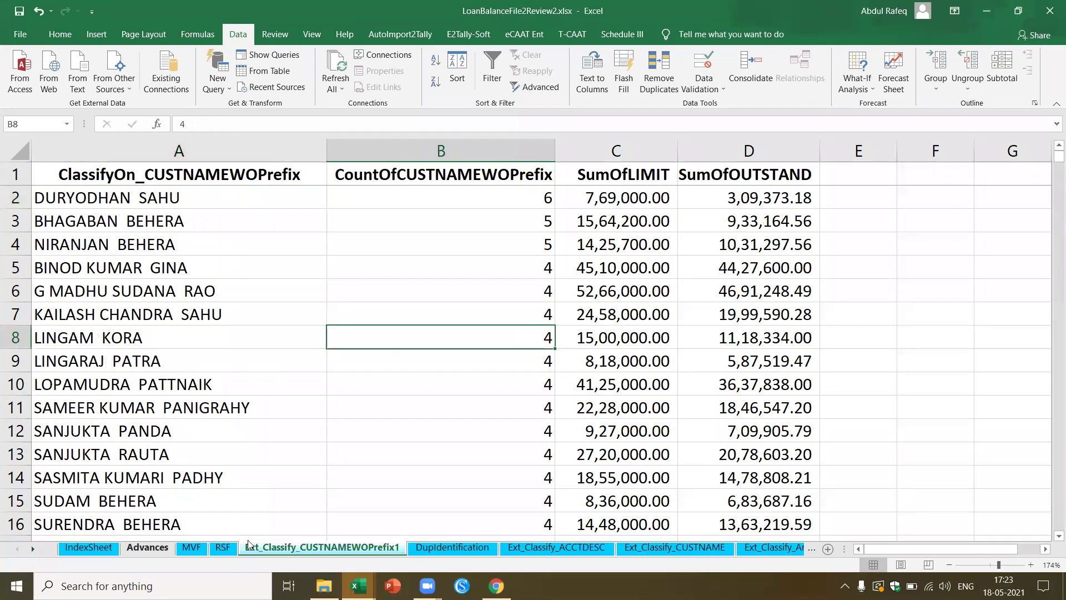
# Return to the Advances sheet and compare the first CUSTNAME value with its prefix-free version in column E
pyautogui.click(151, 549)
pyautogui.click(485, 310)
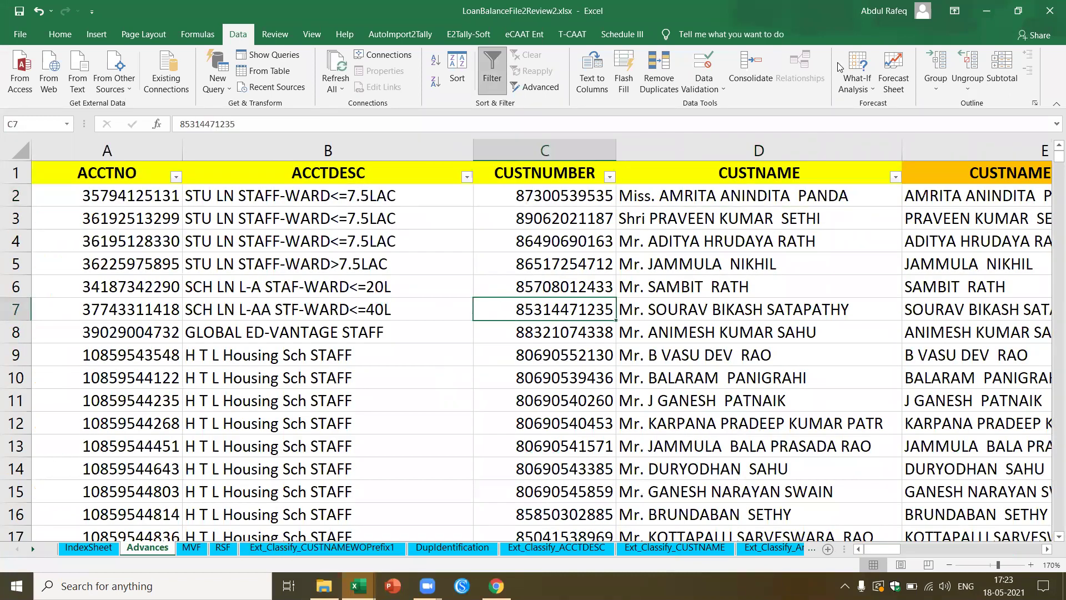
pyautogui.click(728, 198)
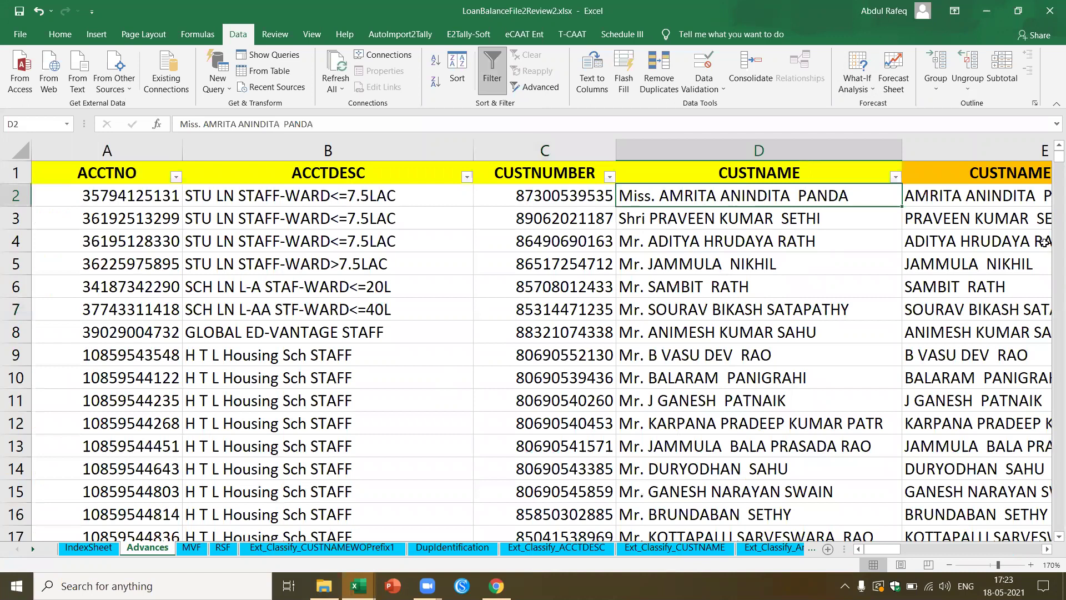
pyautogui.click(988, 197)
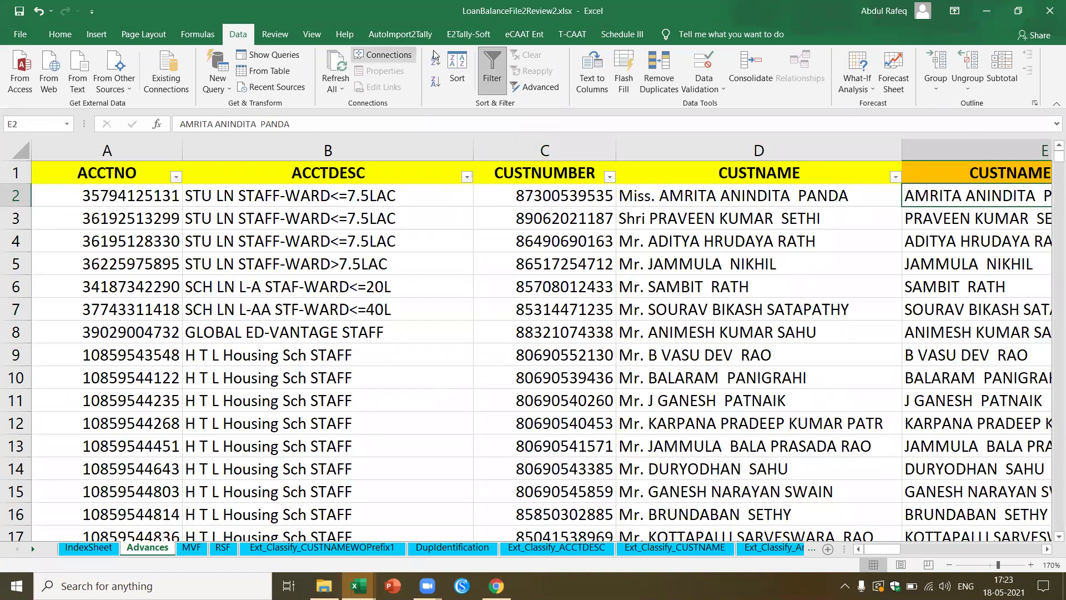
# Run eCAAT's Classify on CUSTNAMEWOPrefix with Count, summarizing on OUTSTAND in ascending order and showing the output in the Result Form
pyautogui.click(528, 33)
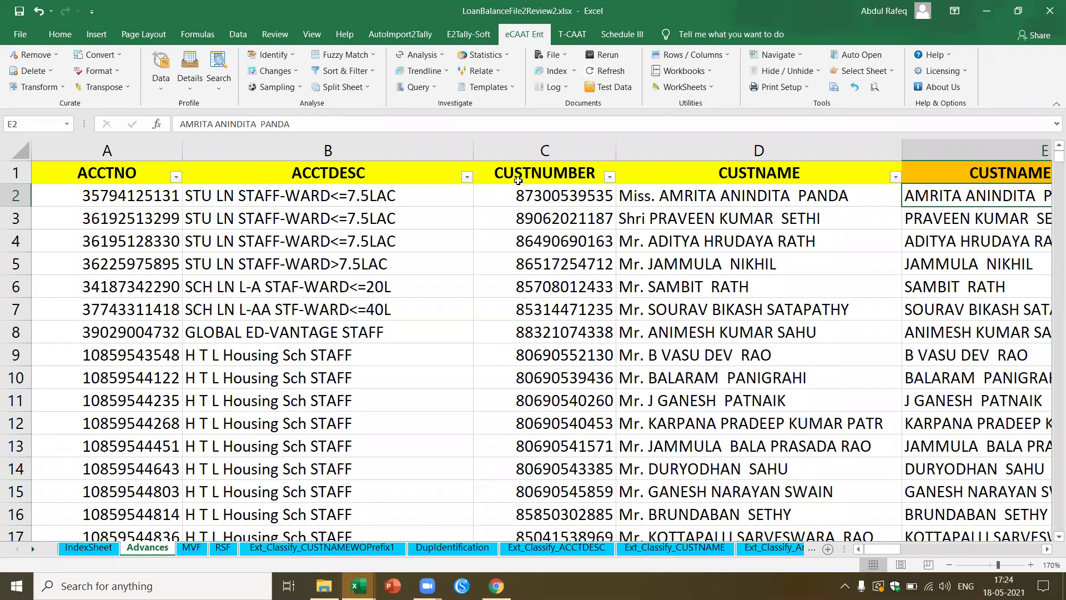
pyautogui.click(156, 86)
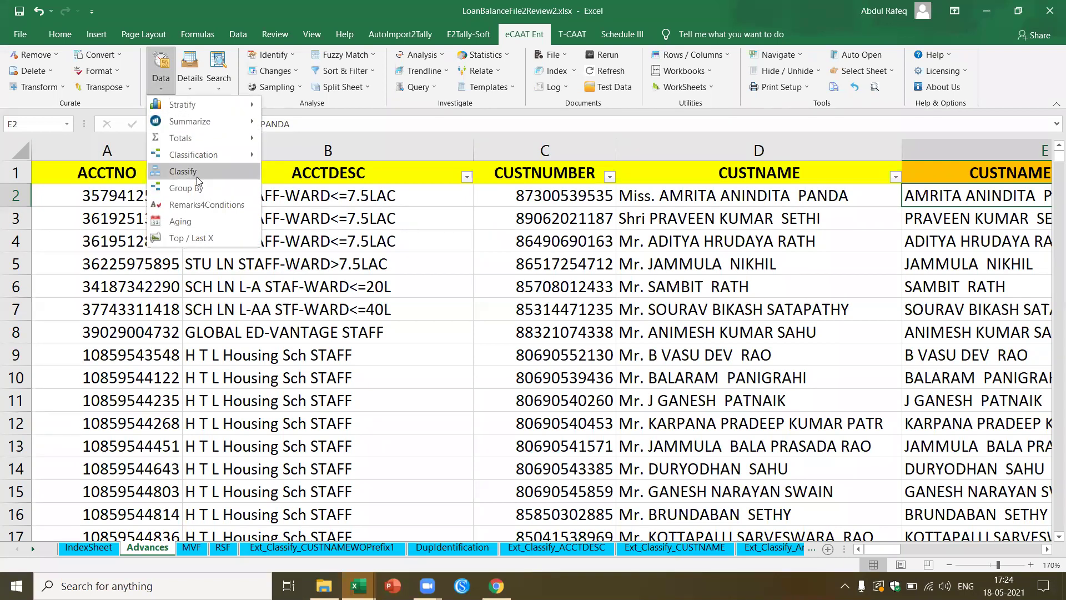
pyautogui.click(199, 178)
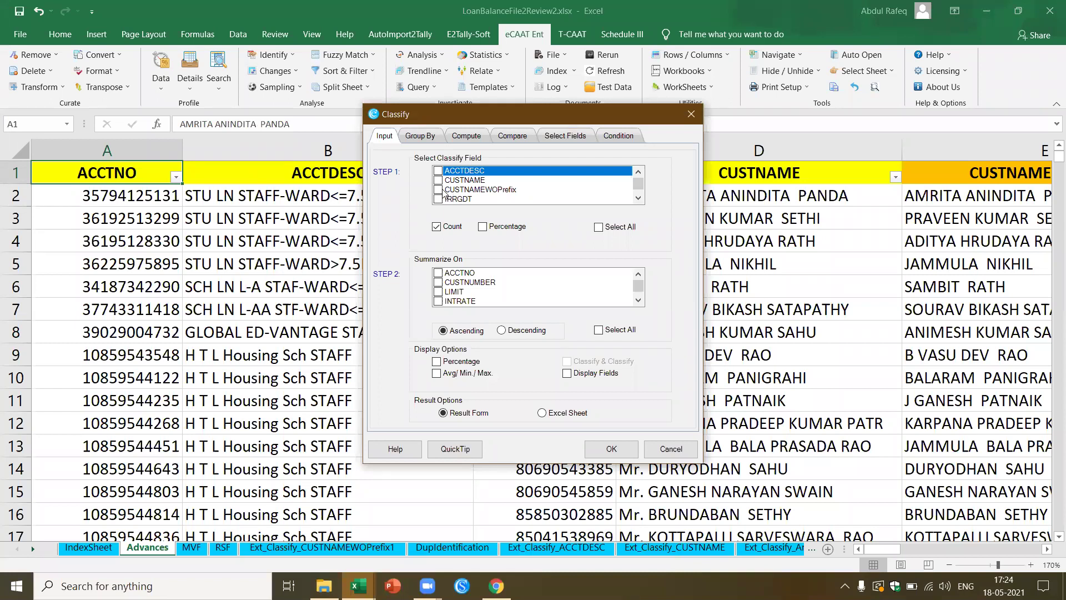
pyautogui.click(438, 189)
pyautogui.scroll(-3, 438, 305)
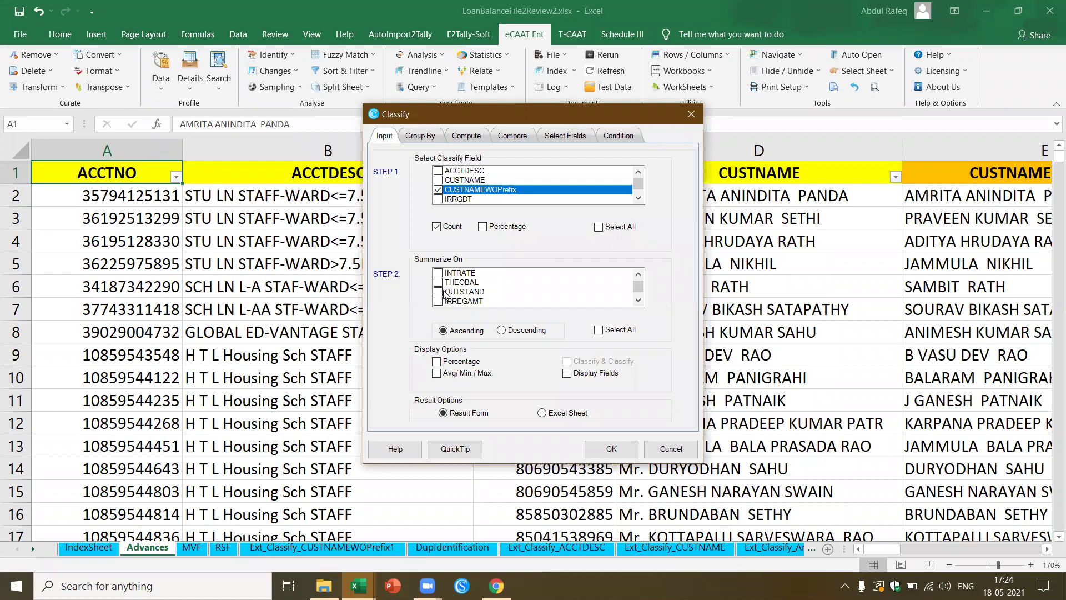
pyautogui.click(445, 293)
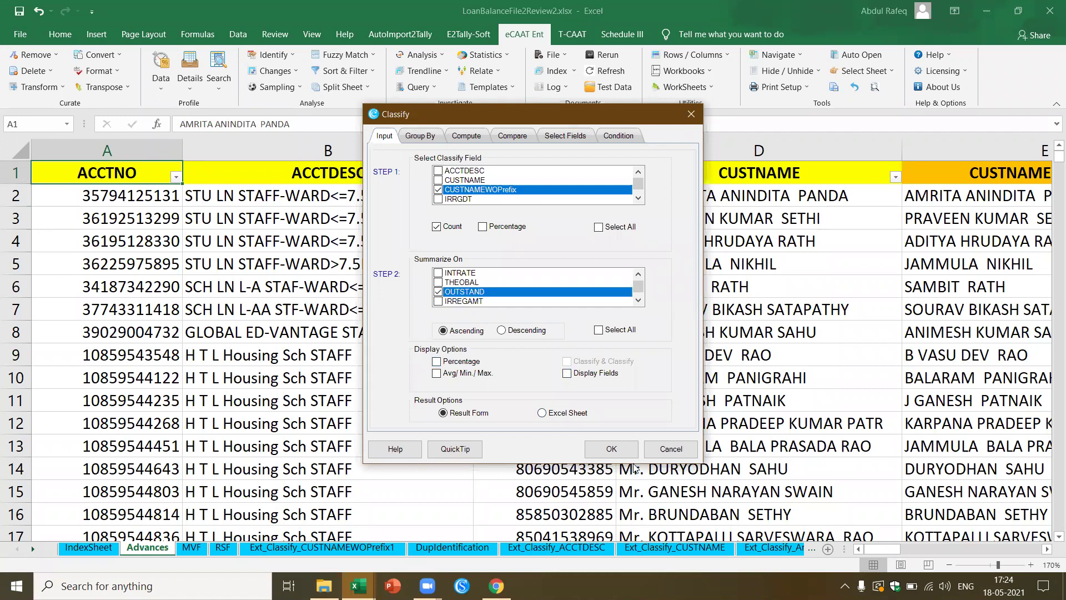
pyautogui.click(626, 453)
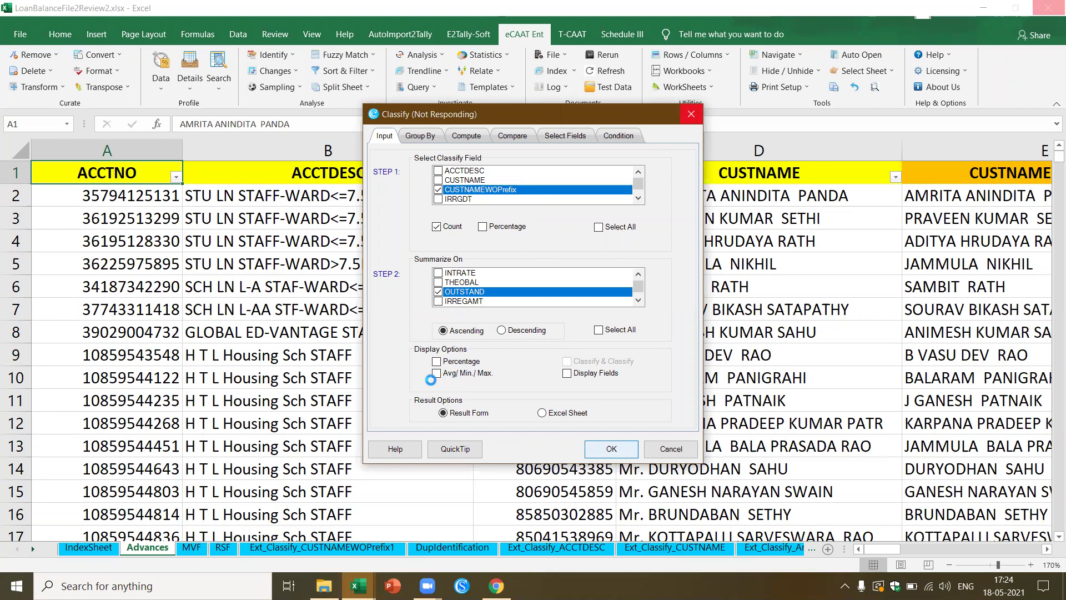
# Sort the Classify results by CountOfCUSTNAMEWOPrefix in descending order
pyautogui.click(702, 130)
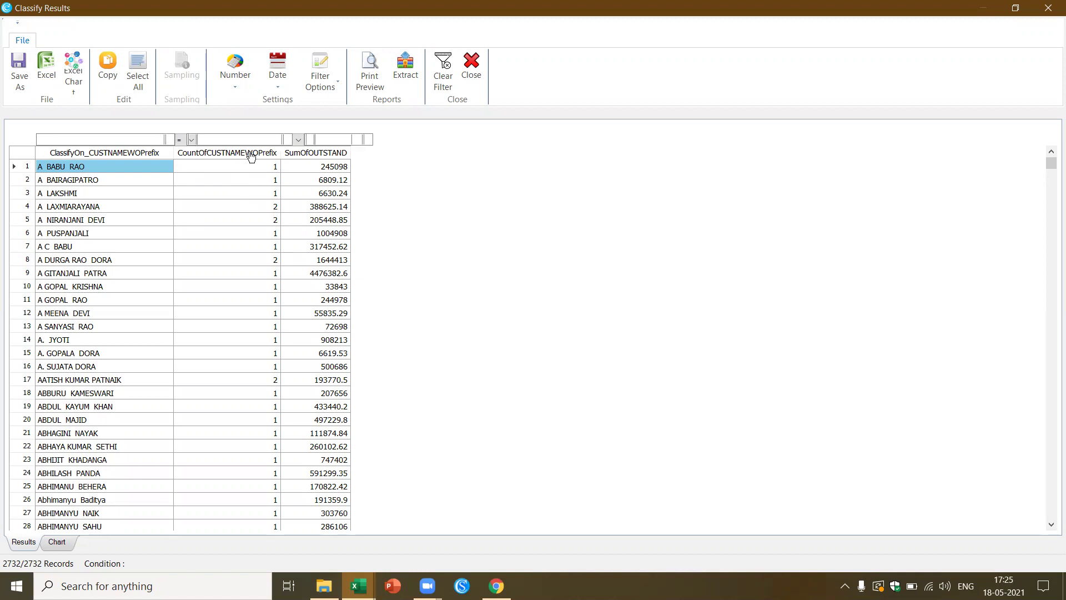
pyautogui.click(251, 157)
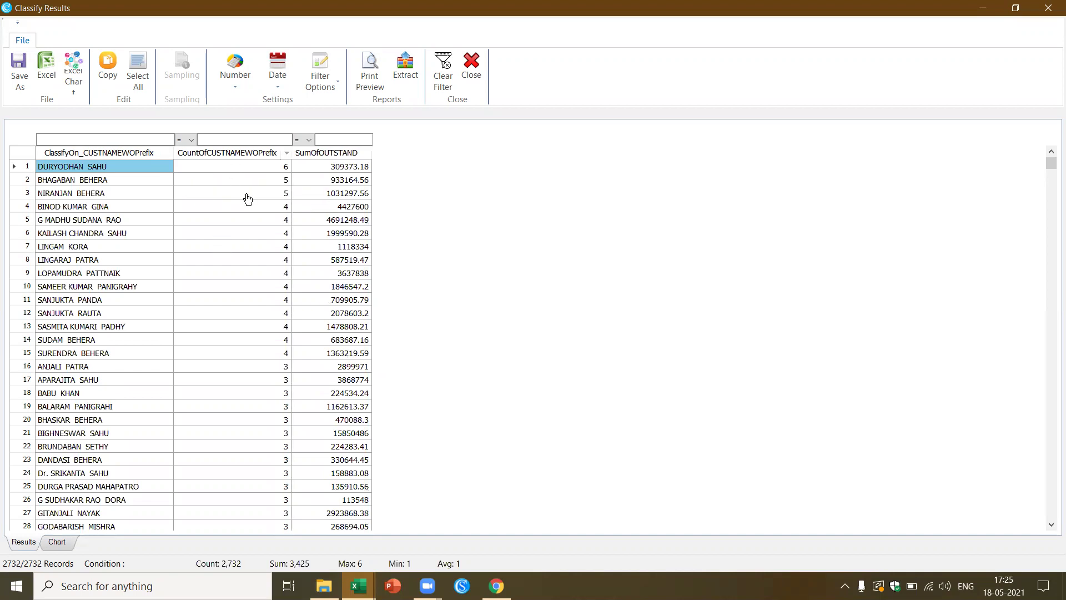
pyautogui.click(86, 184)
# Drill down into the loan count of the first customer in the sorted results, then close the drill-down
pyautogui.click(111, 168)
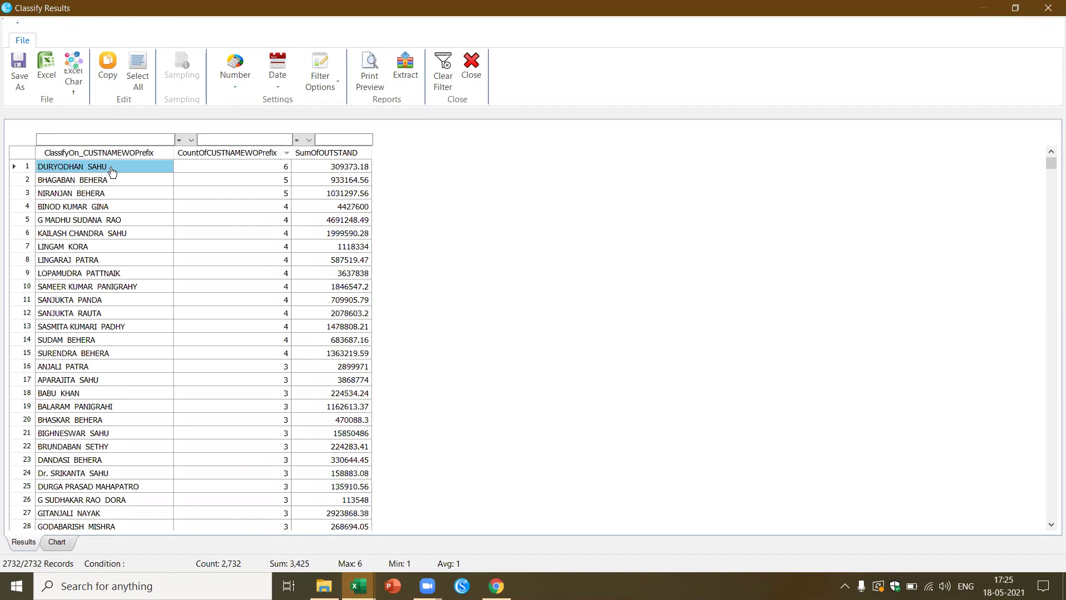
pyautogui.click(224, 167)
pyautogui.doubleClick(225, 167)
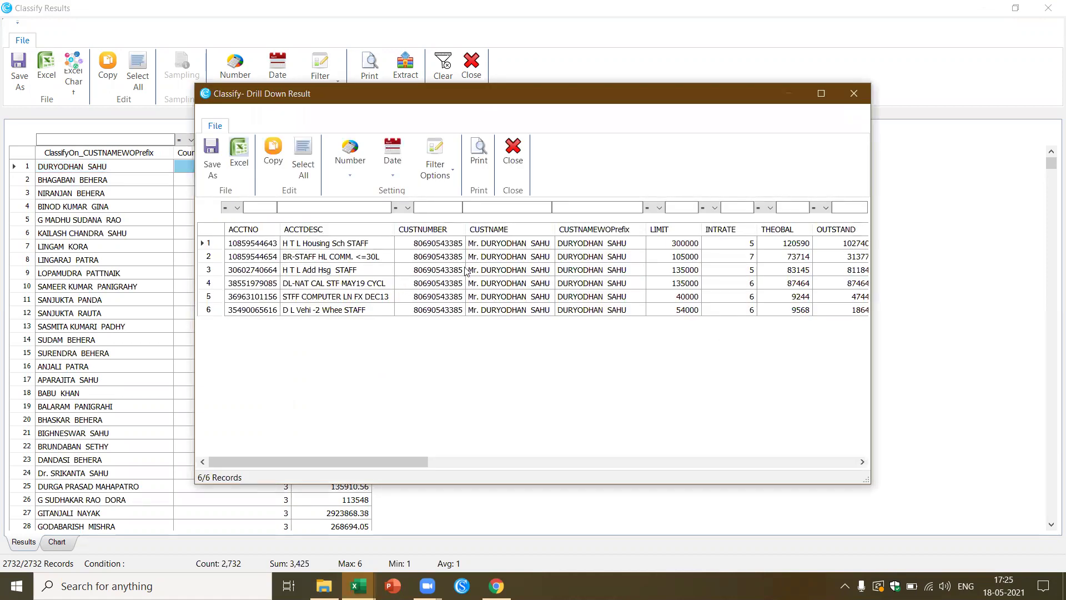
pyautogui.click(513, 149)
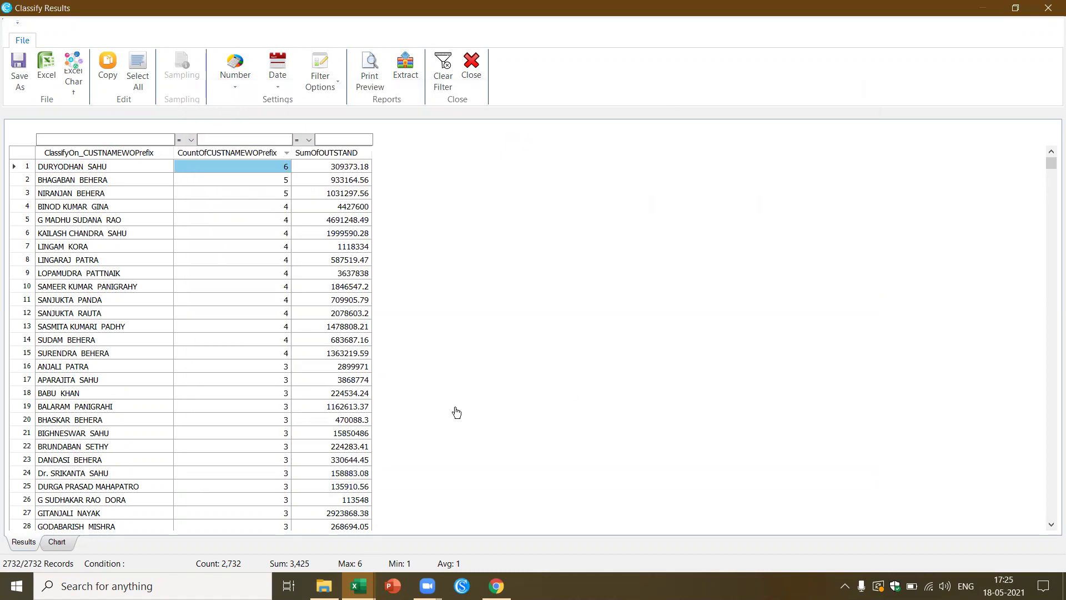
pyautogui.moveTo(359, 585)
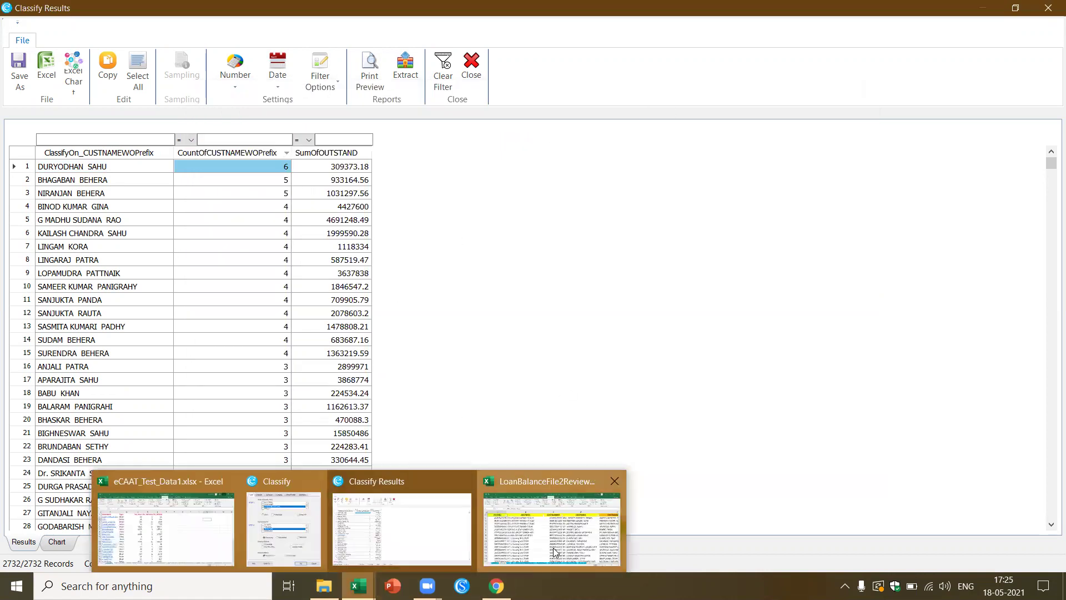
pyautogui.click(450, 546)
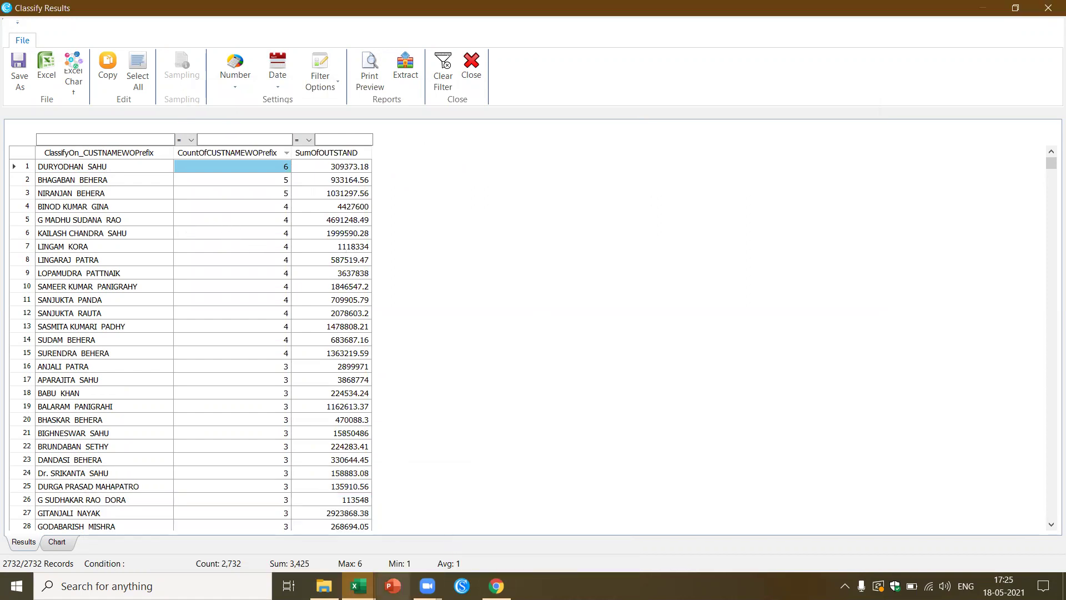
pyautogui.click(358, 586)
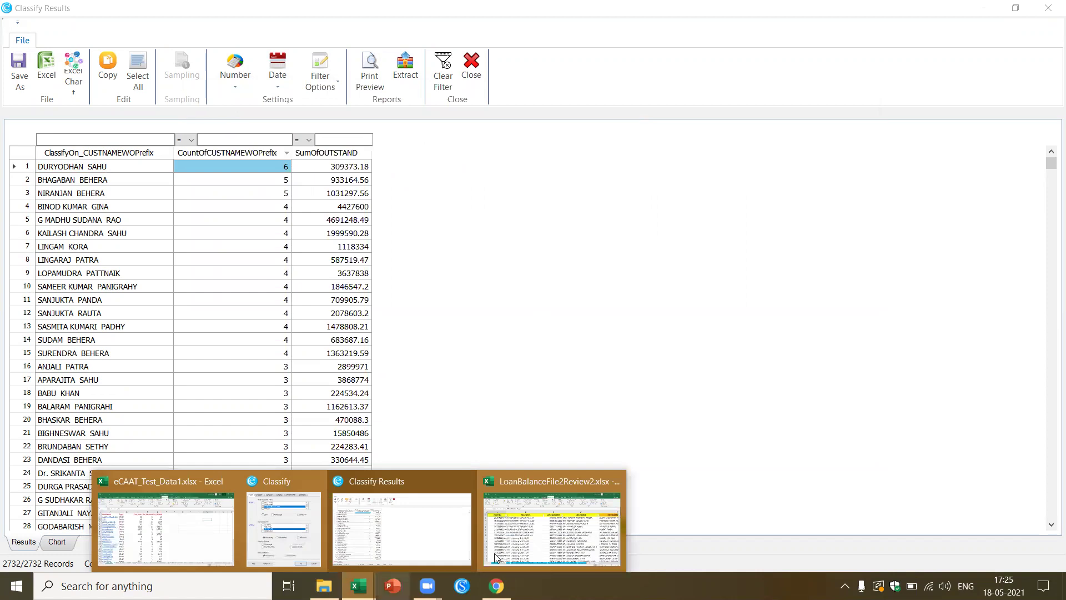
pyautogui.press('Escape')
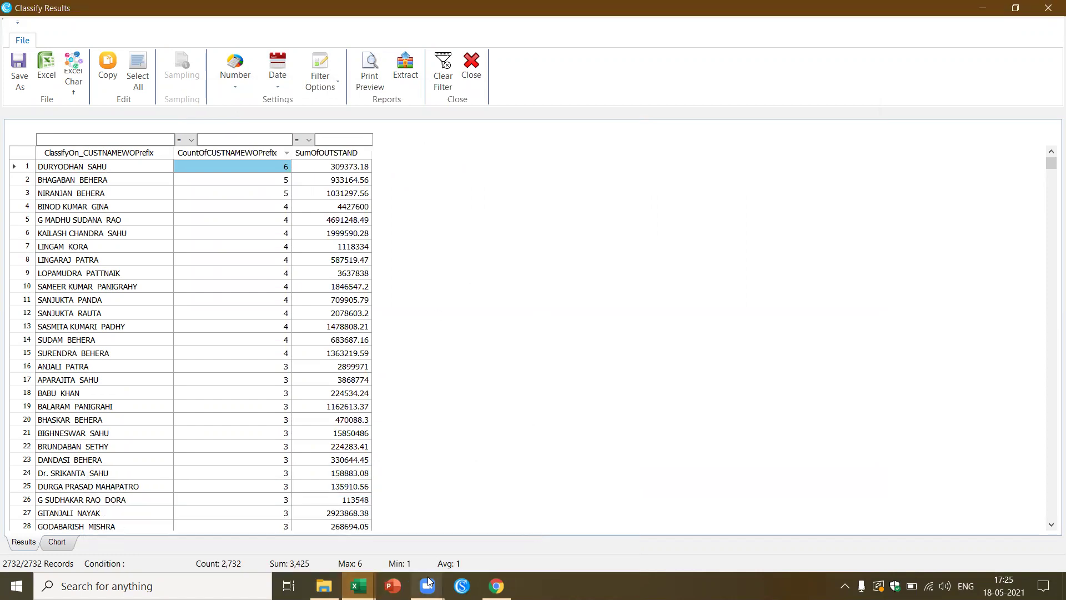
pyautogui.click(359, 586)
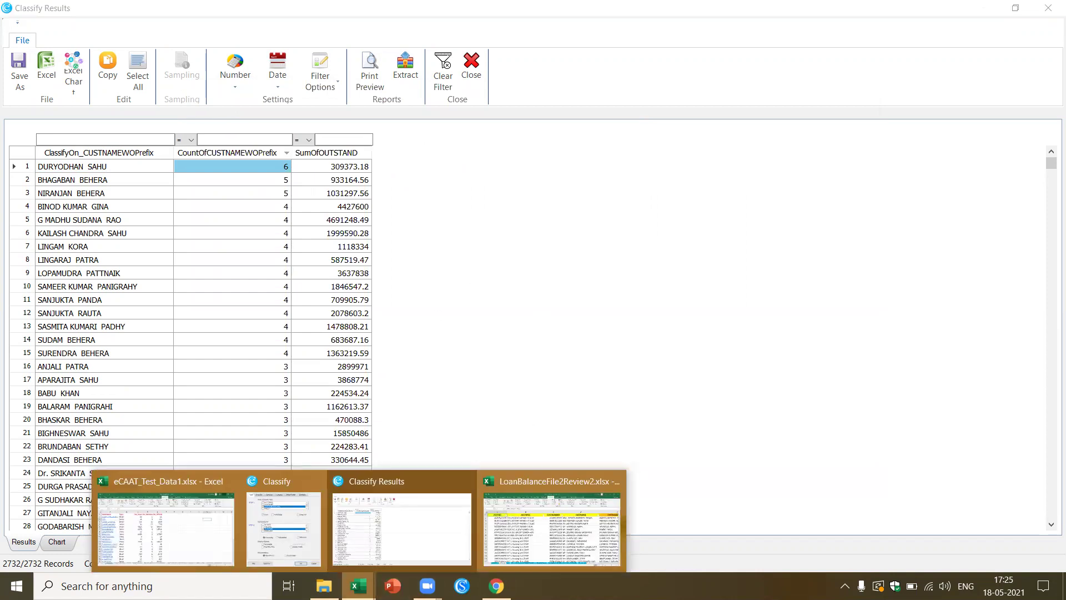
pyautogui.click(383, 514)
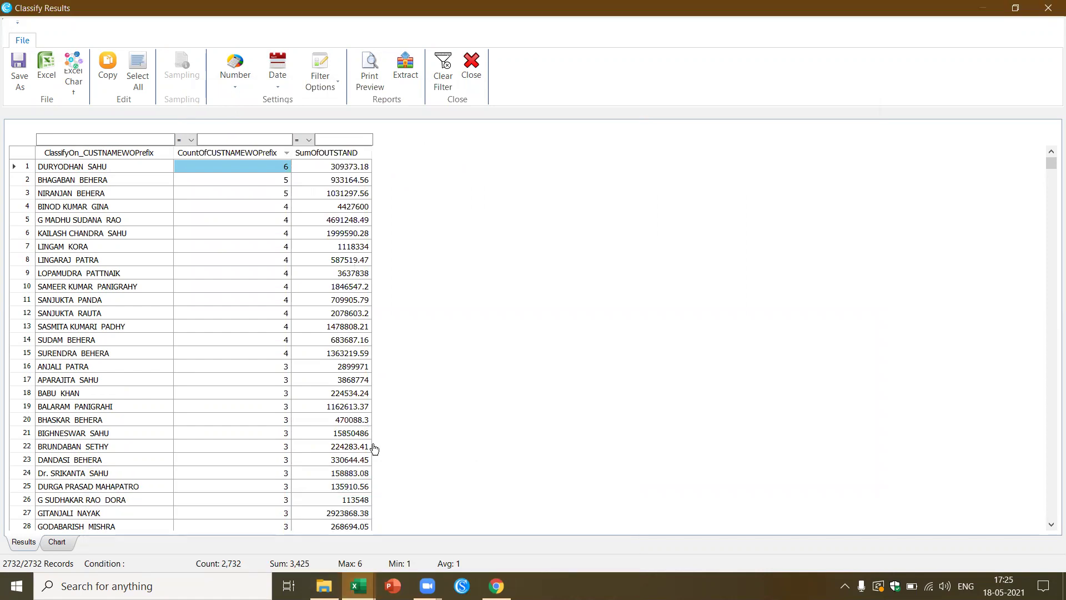
# Drill down from the first customer's name, maximize the detail window to review all loan records, and close it
pyautogui.click(108, 168)
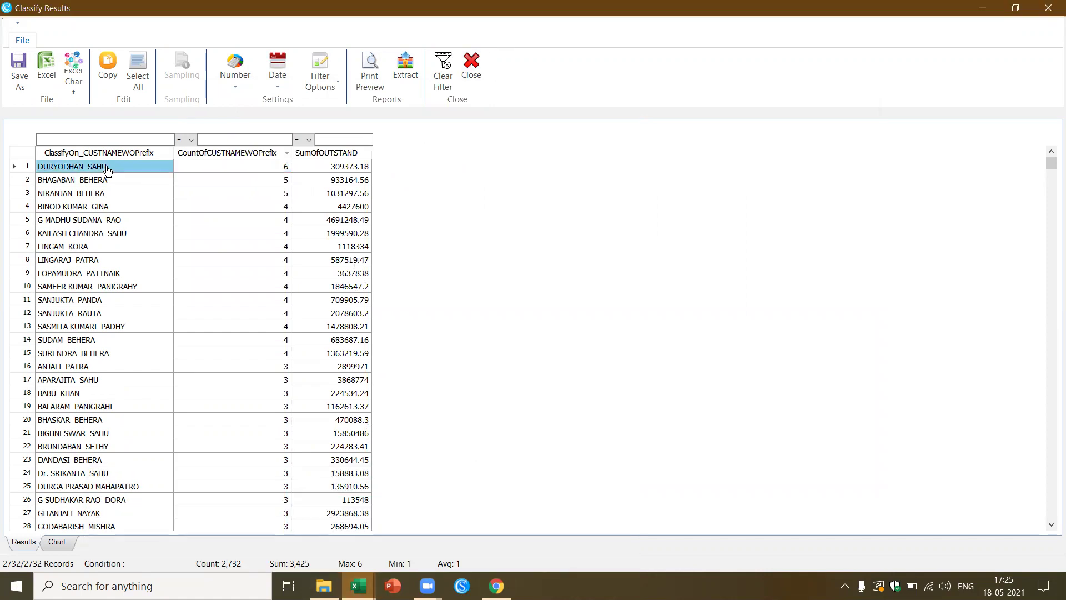
pyautogui.doubleClick(107, 167)
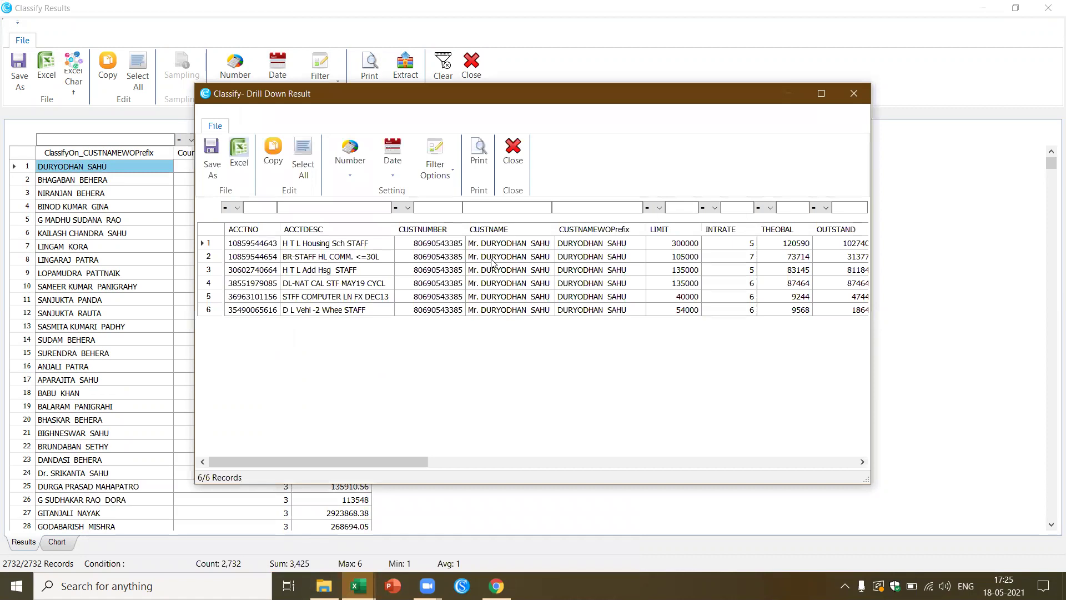
pyautogui.click(821, 94)
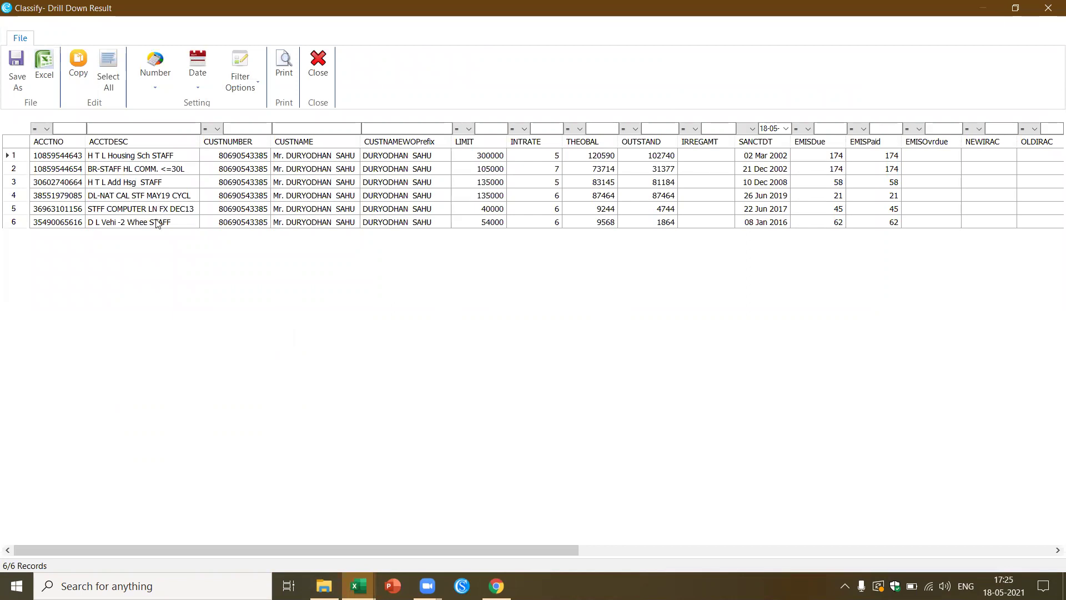
pyautogui.click(318, 66)
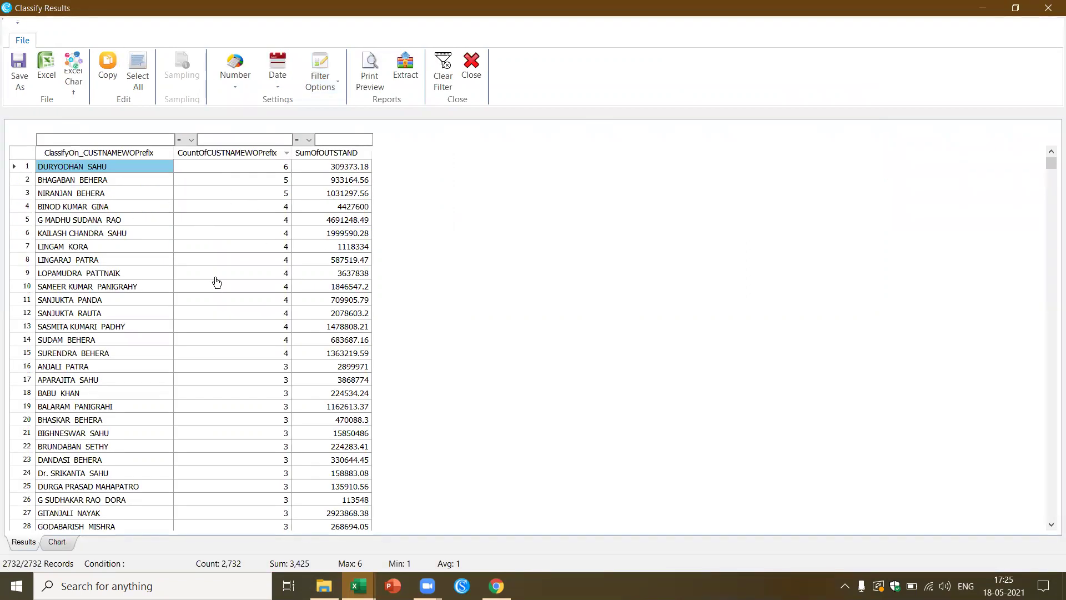
# Sort the Classify results by SumOfOUTSTAND, first ascending to view the smallest balances, then descending
pyautogui.click(326, 155)
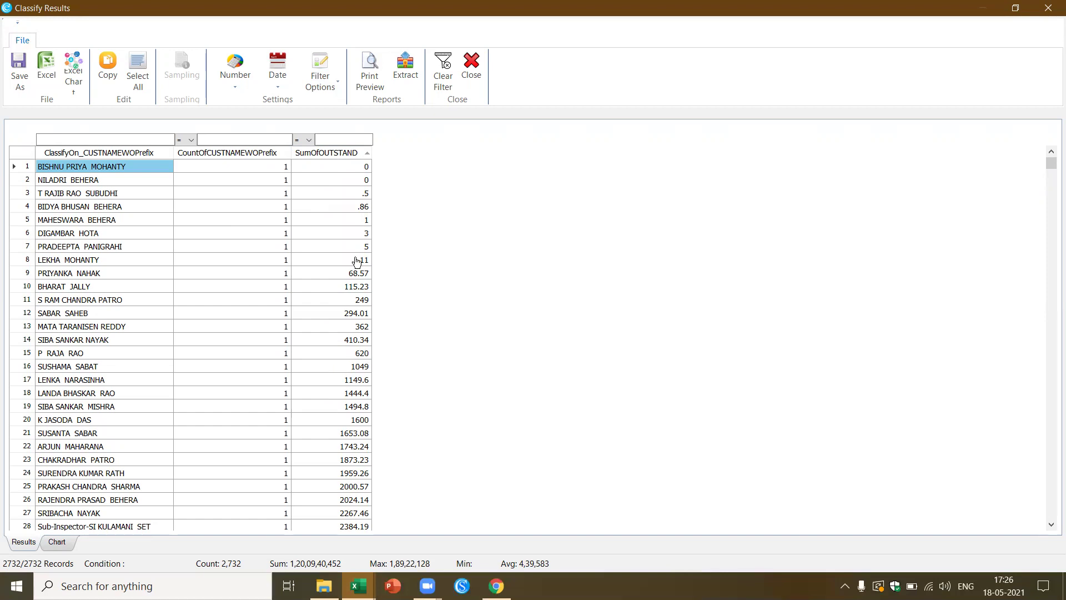
pyautogui.scroll(-2, 369, 312)
pyautogui.scroll(2, 368, 312)
pyautogui.click(346, 152)
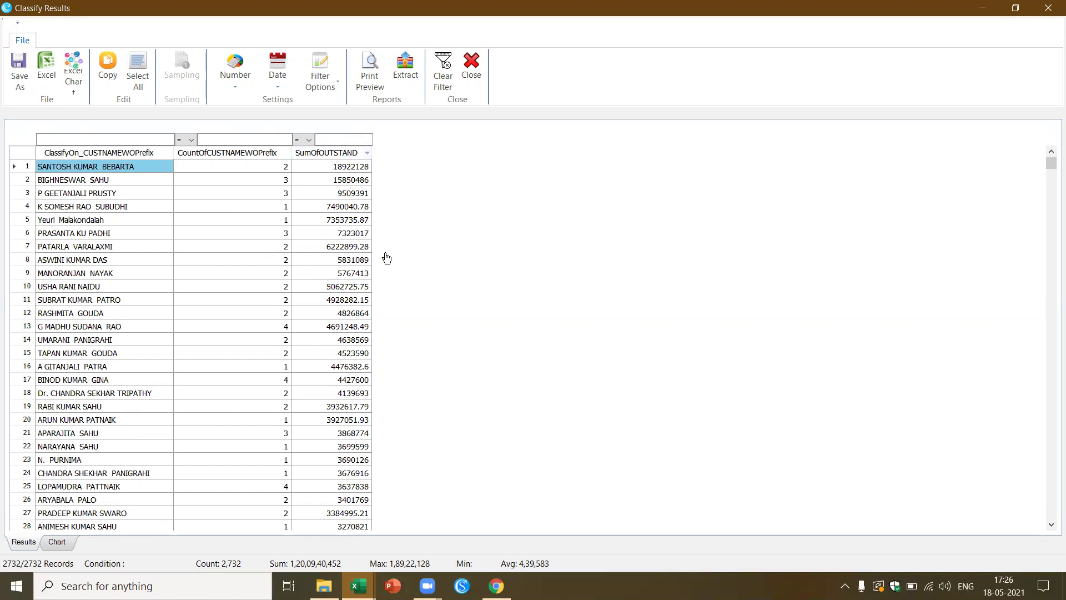
pyautogui.click(308, 139)
pyautogui.click(347, 139)
pyautogui.write('5000')
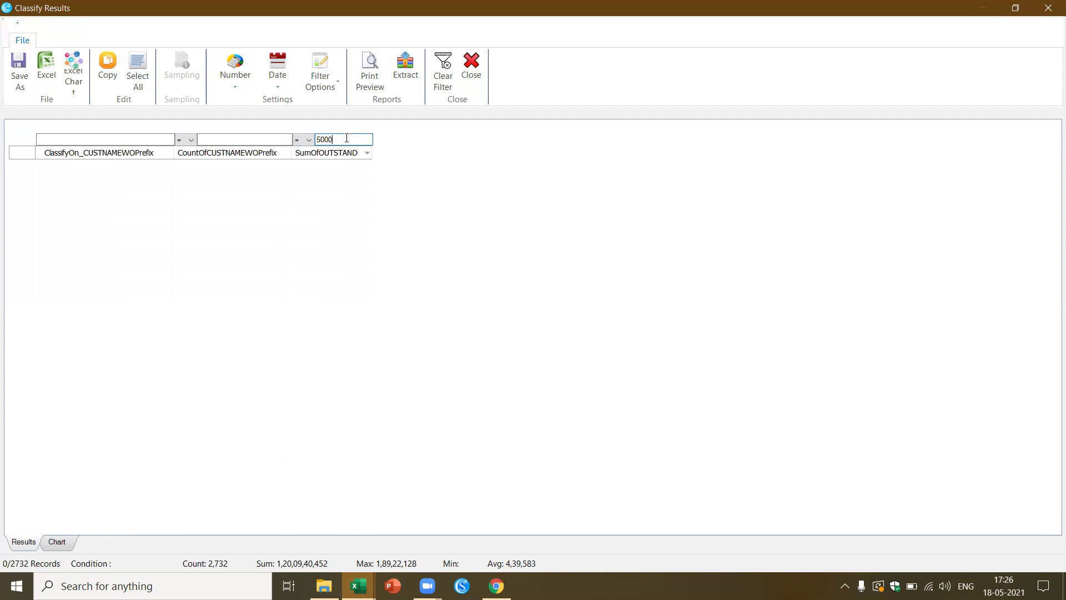
pyautogui.press('BackSpace')
pyautogui.press('BackSpace')
pyautogui.press('BackSpace')
pyautogui.press('BackSpace')
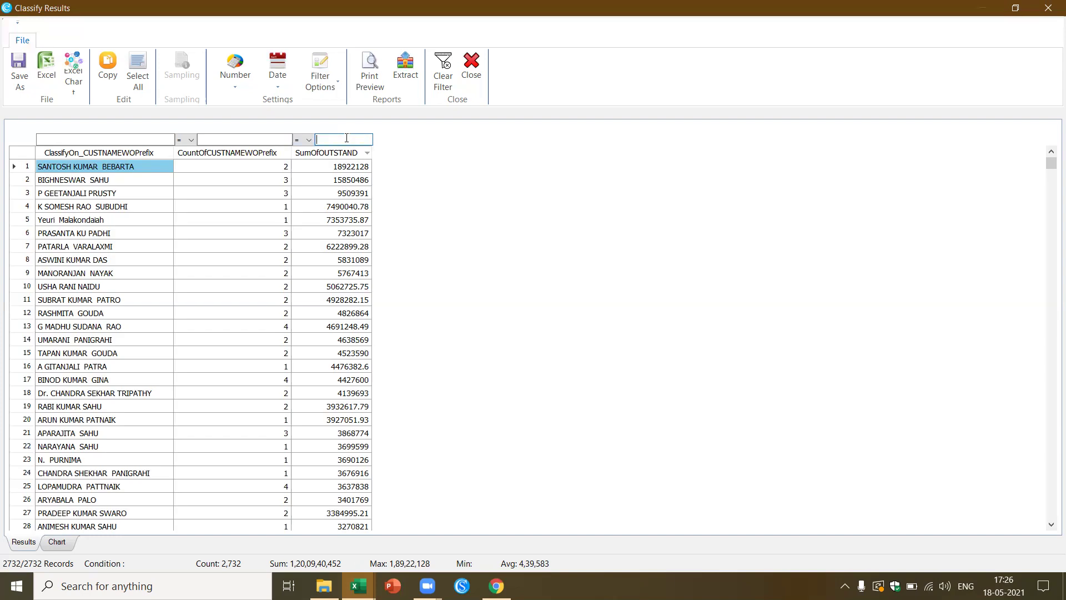
pyautogui.click(338, 152)
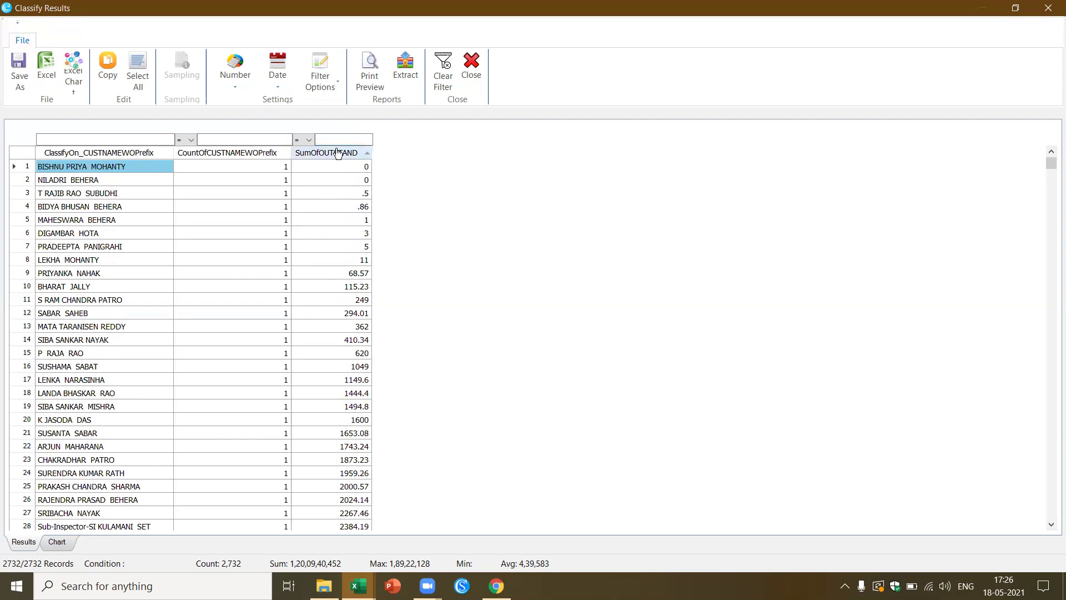
pyautogui.click(338, 152)
# Filter the Classify results to customers with SumOfOUTSTAND greater than 5000000
pyautogui.click(309, 139)
pyautogui.click(305, 171)
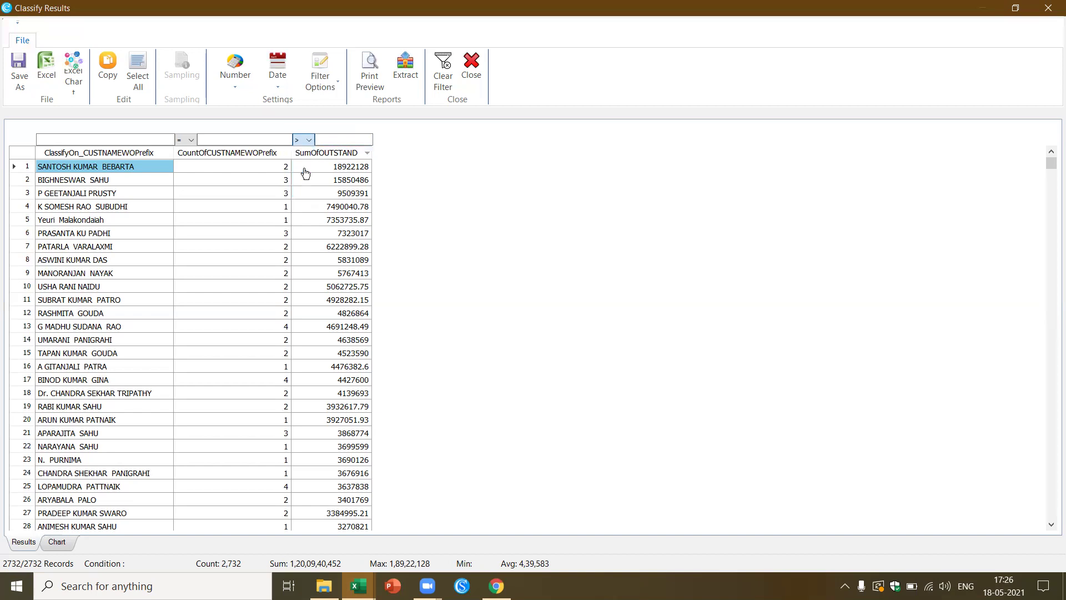
pyautogui.click(344, 143)
pyautogui.write('5000000')
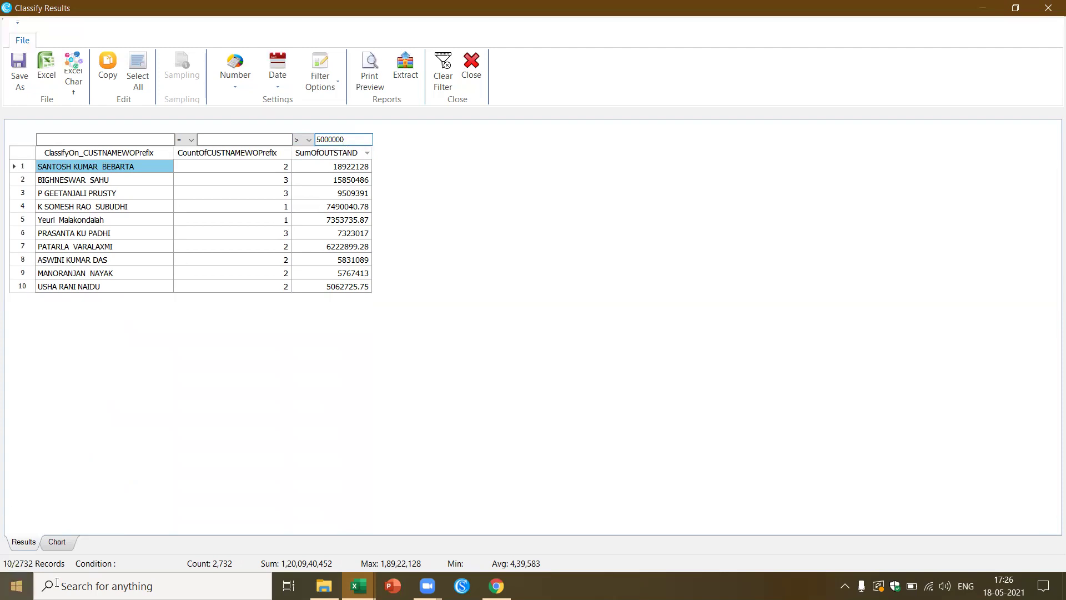
# Lower the SumOfOUTSTAND filter threshold to 4000000, then 3000000 and finally 2000000
pyautogui.click(320, 140)
pyautogui.press('BackSpace')
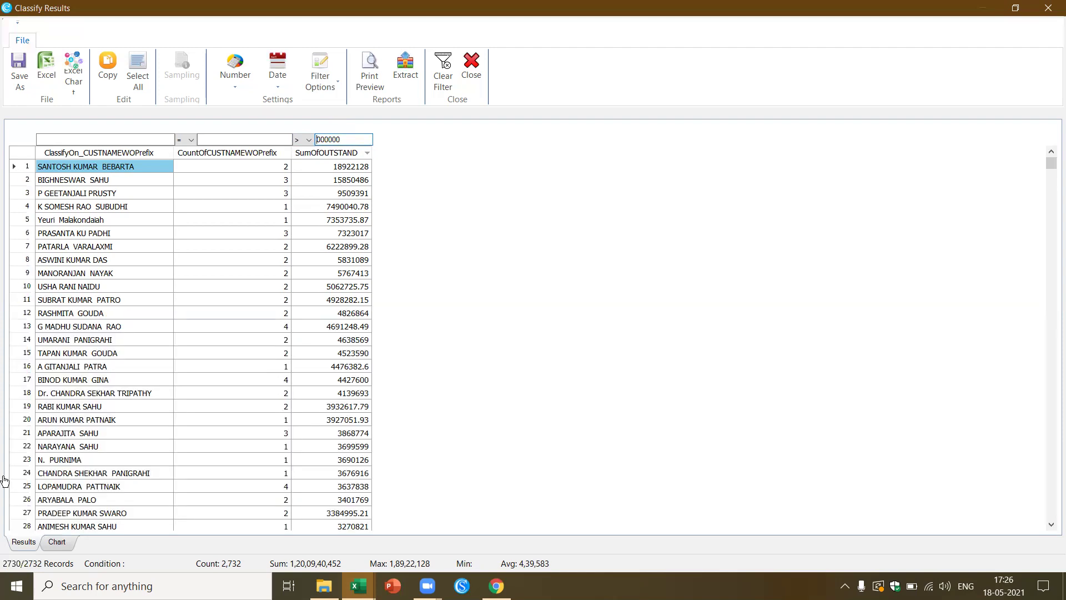
pyautogui.write('4')
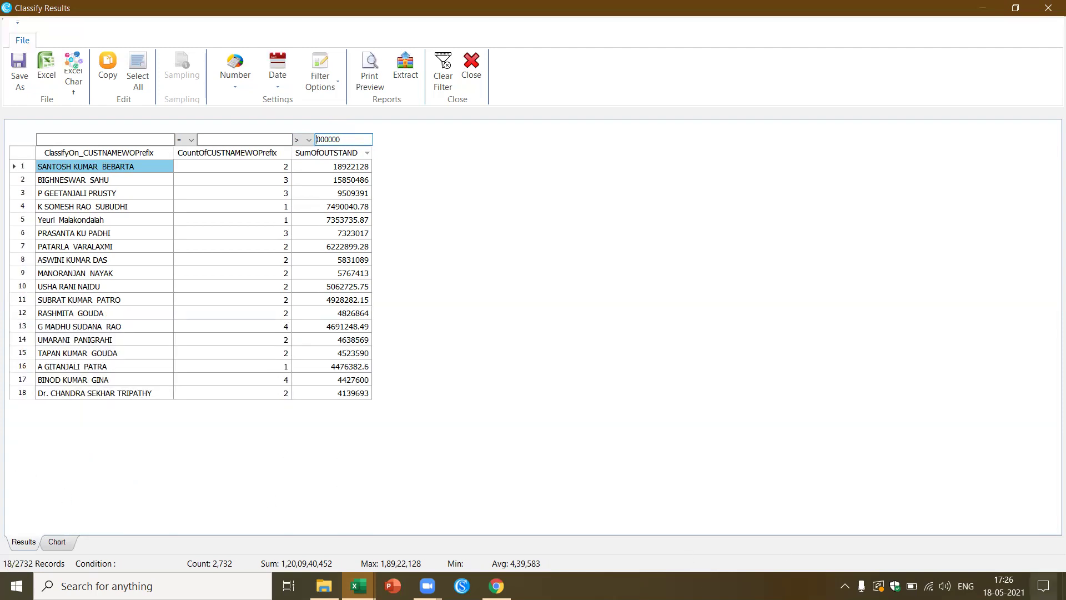
pyautogui.press('BackSpace')
pyautogui.write('3')
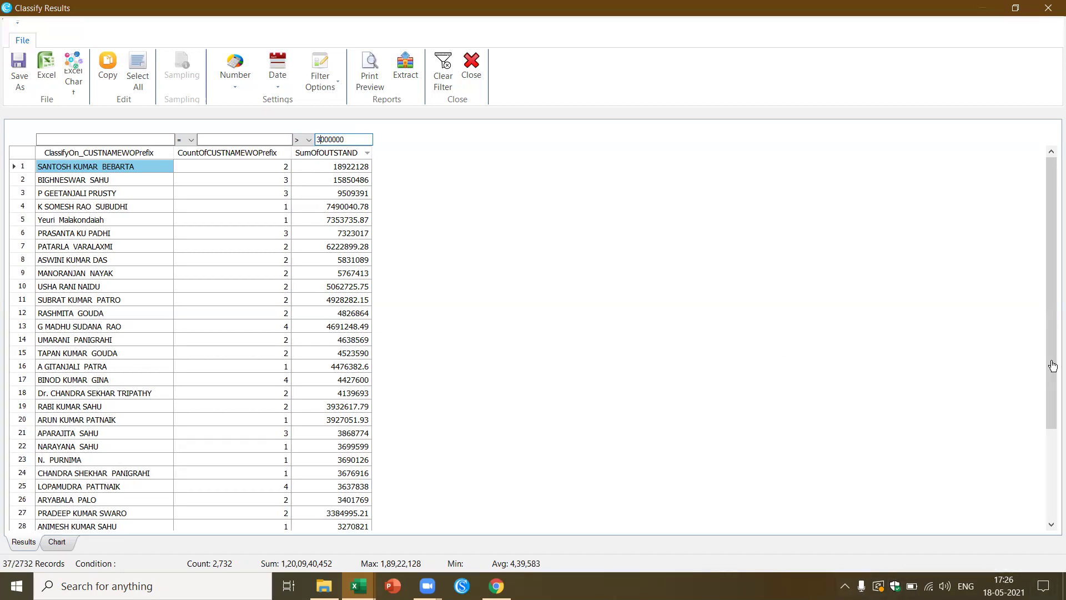
pyautogui.press('BackSpace')
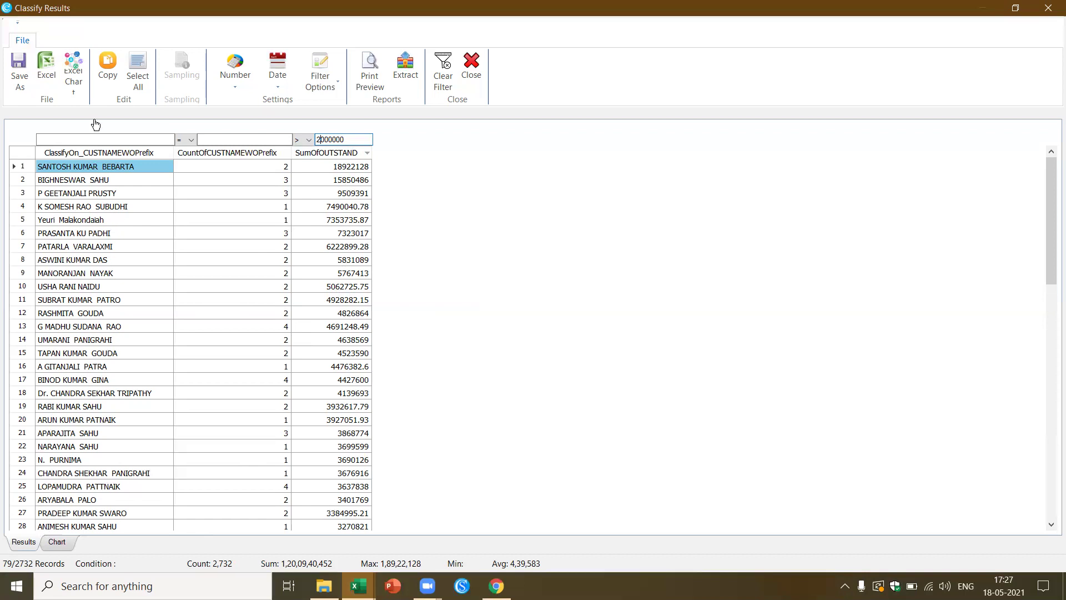
# Close the Classify results and return to the Advances sheet
pyautogui.click(46, 72)
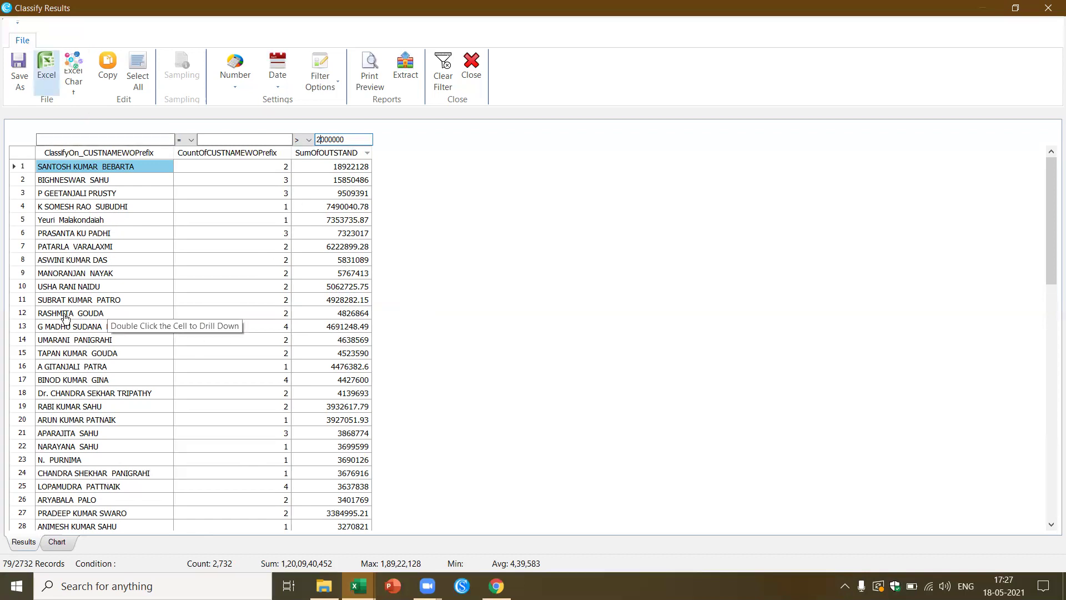
pyautogui.click(472, 70)
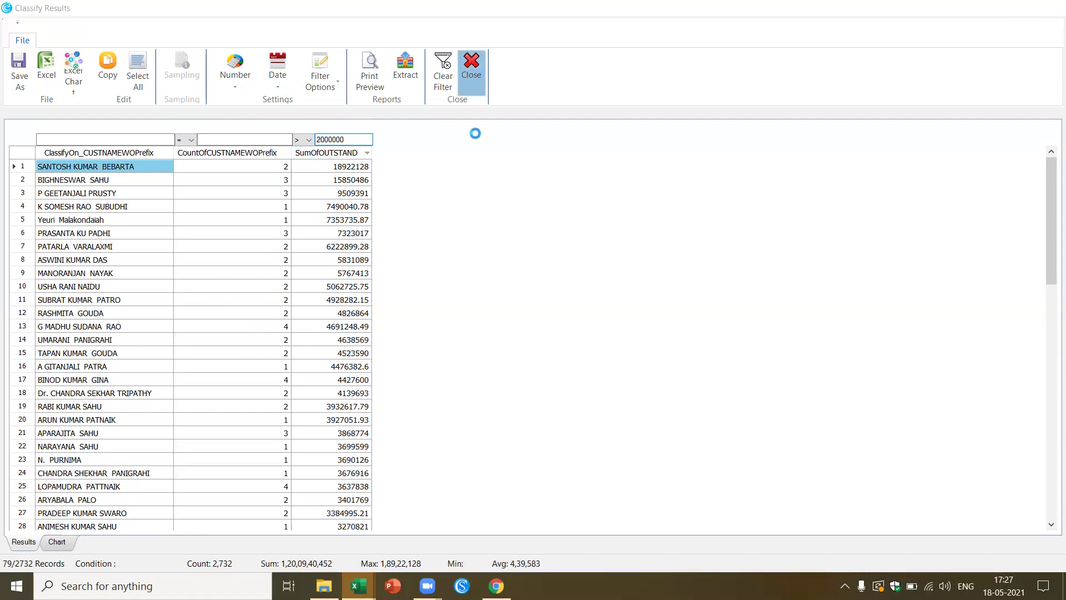
pyautogui.click(399, 332)
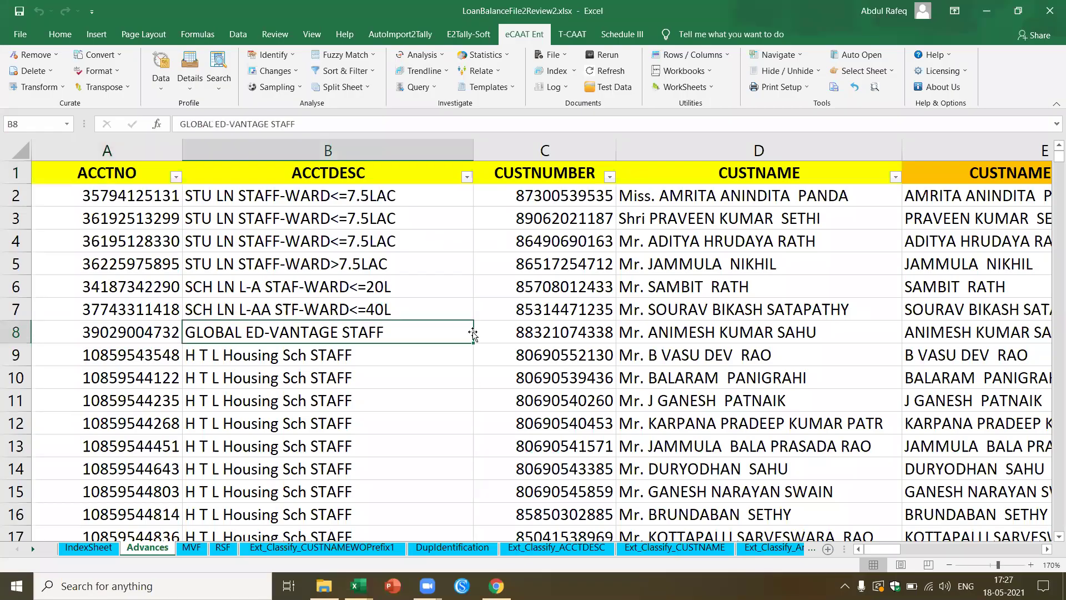
# View the Ext_Classify_CUSTNAMEWOPrefix1 sheet, then open DupIdentification and check the repeated customer name in rows 12 and 13
pyautogui.click(335, 549)
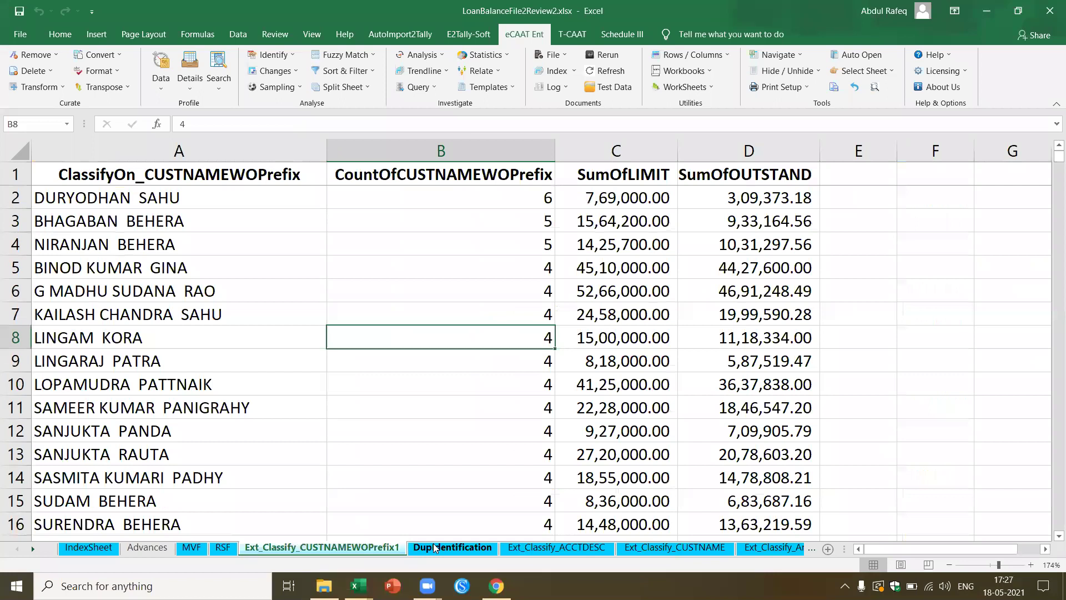
pyautogui.click(434, 548)
pyautogui.click(363, 318)
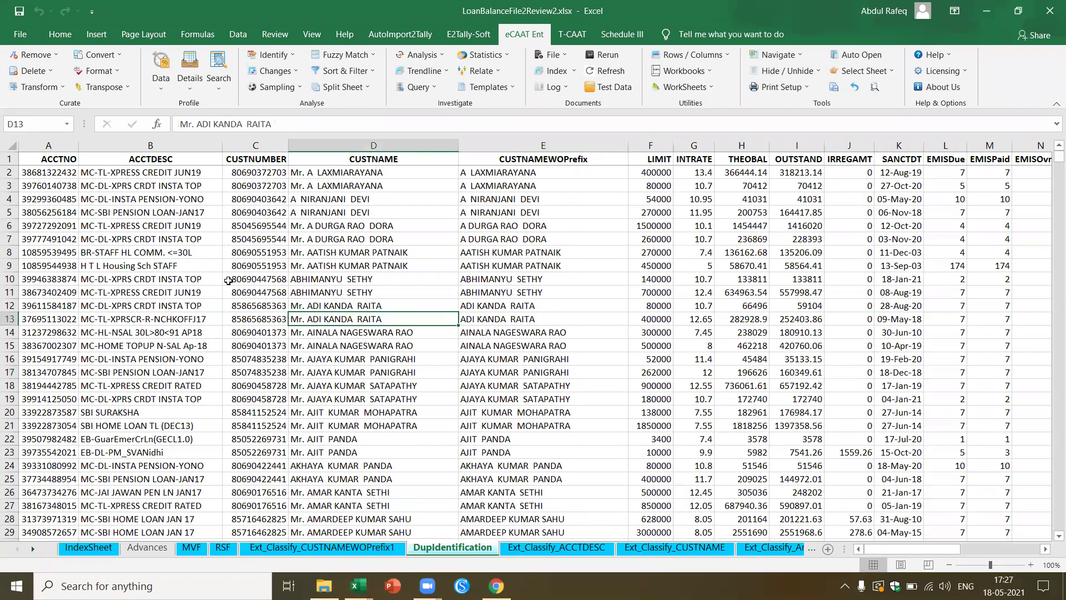
pyautogui.click(366, 307)
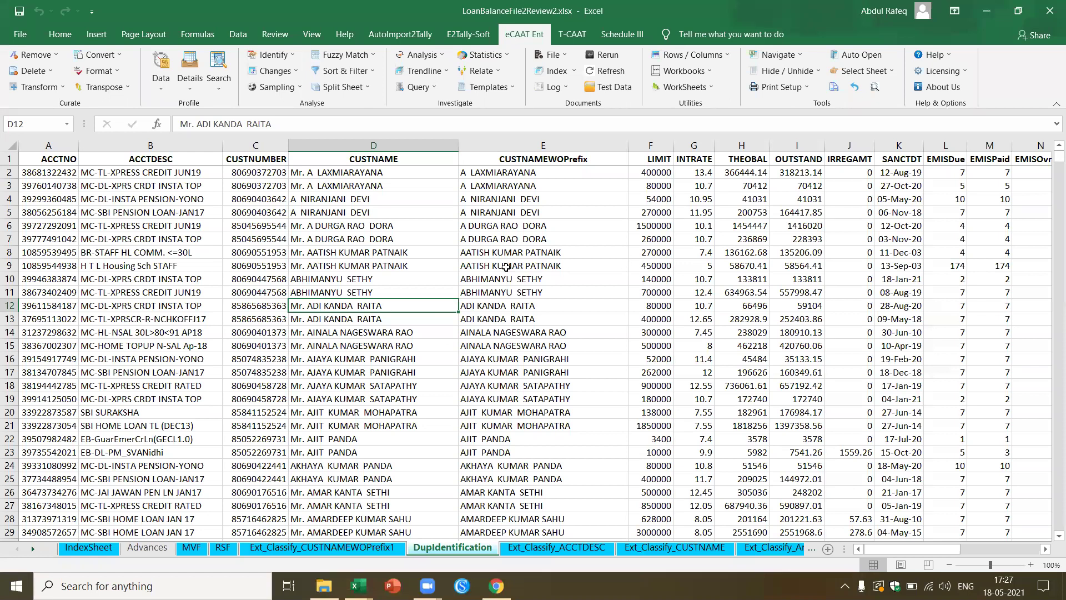
# Compare the repeated CUSTNAME and CUSTNAMEWOPrefix entries in rows 2 to 5 of the DupIdentification sheet
pyautogui.click(480, 170)
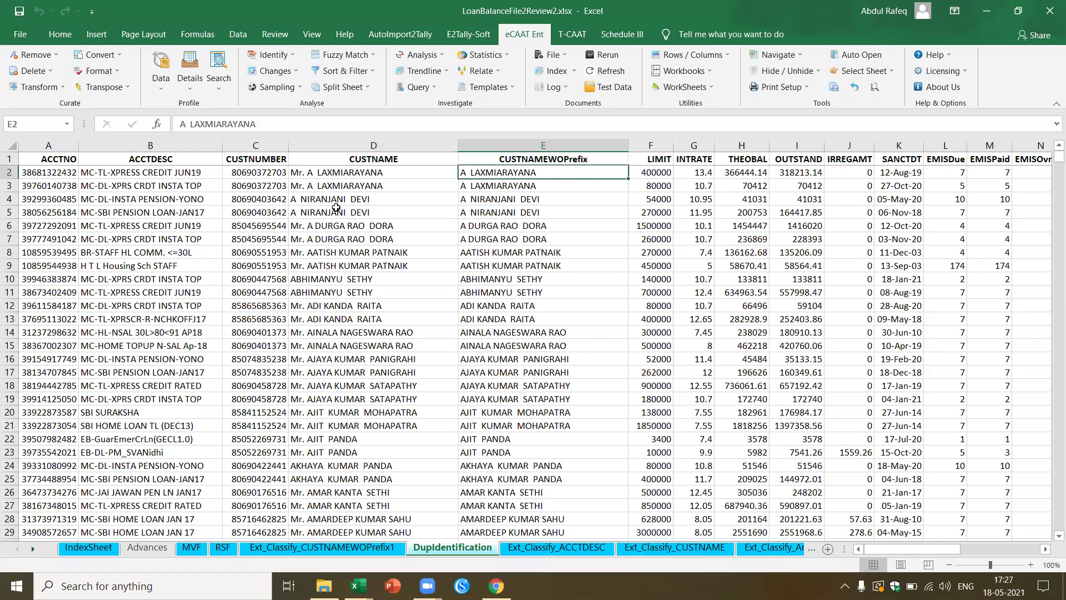
pyautogui.moveTo(497, 175); pyautogui.dragTo(495, 189)
pyautogui.click(497, 174)
pyautogui.click(350, 171)
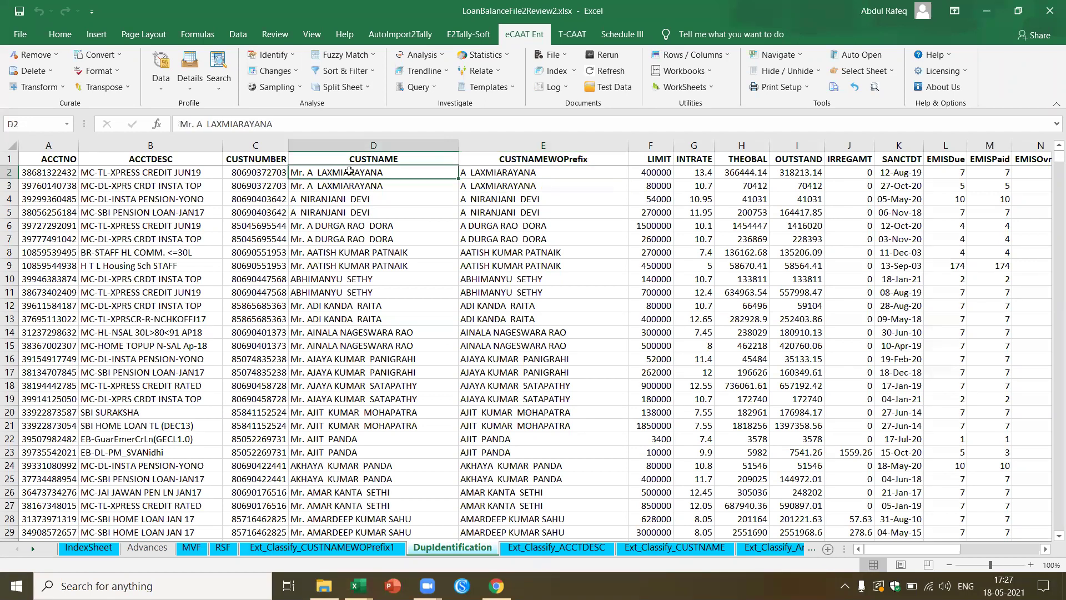
pyautogui.click(349, 184)
pyautogui.click(368, 215)
pyautogui.moveTo(371, 170); pyautogui.dragTo(339, 213)
pyautogui.click(339, 200)
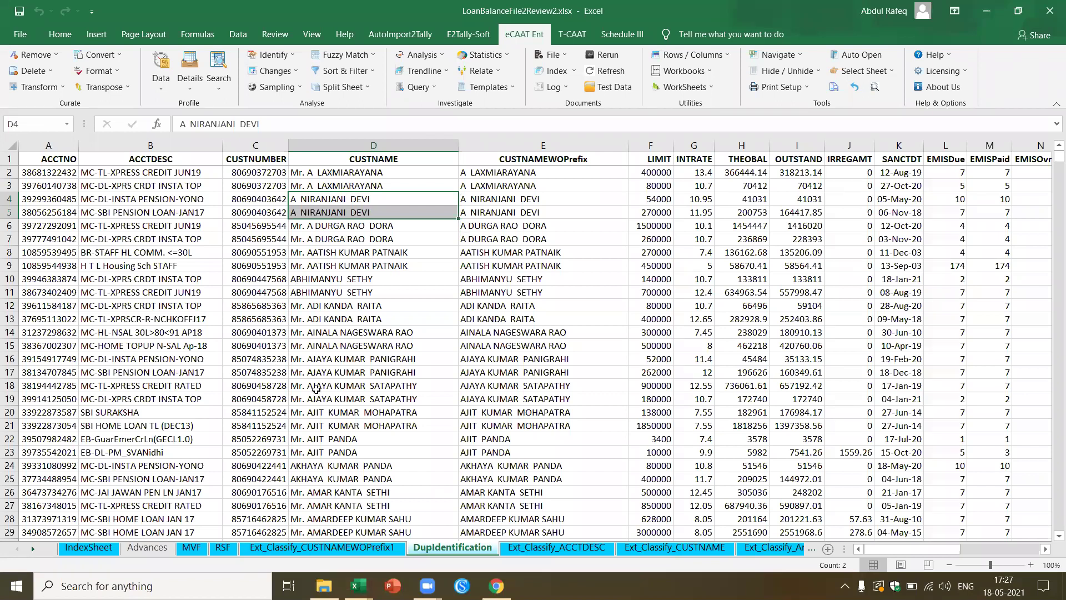
# Open the Ext_Classify_ACCTDESC sheet and examine the account descriptions with their count, SumOfLIMIT and SumOfOUTSTAND values
pyautogui.click(539, 551)
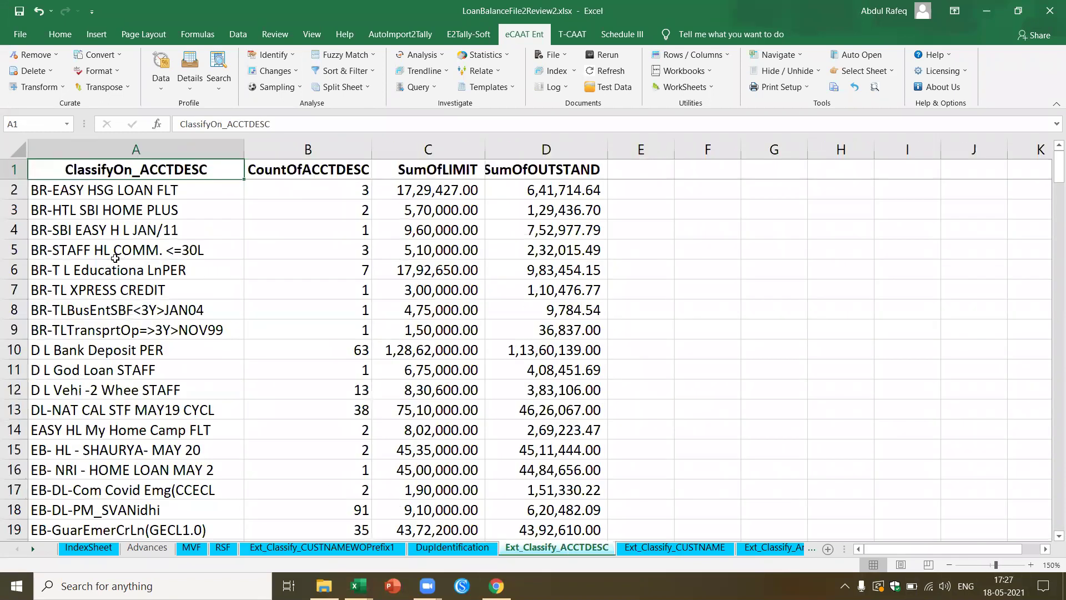
pyautogui.click(127, 191)
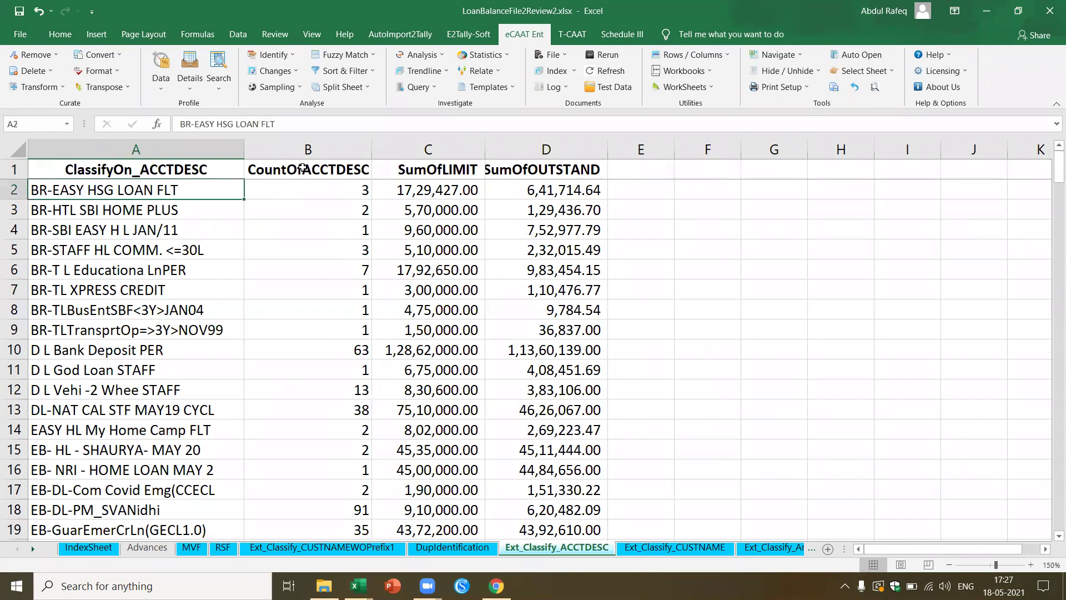
pyautogui.click(464, 192)
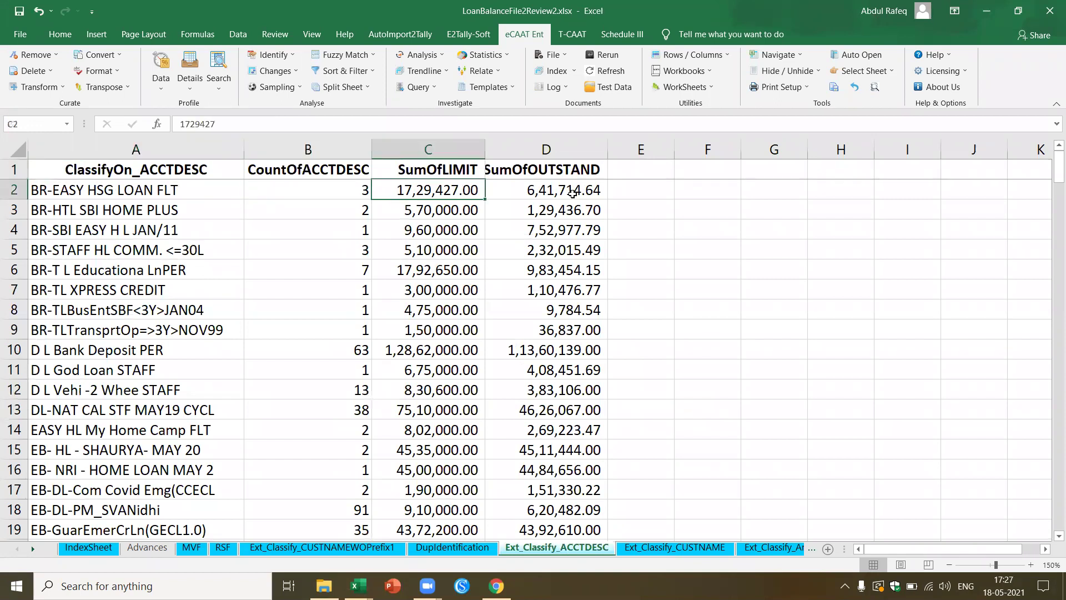
pyautogui.click(572, 193)
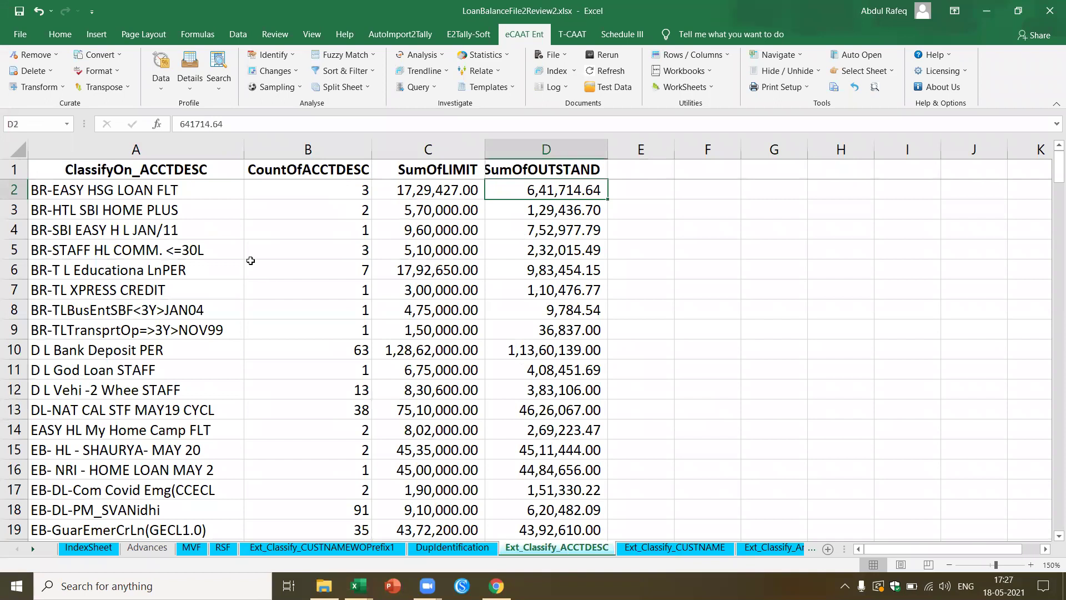
pyautogui.click(190, 216)
pyautogui.scroll(-4, 160, 289)
pyautogui.scroll(4, 160, 290)
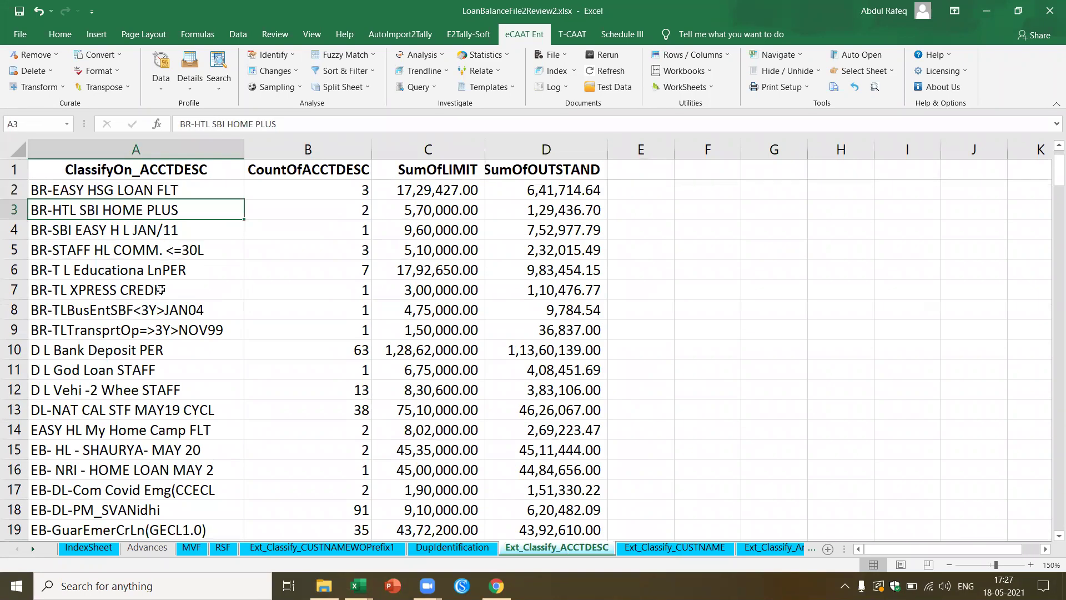
pyautogui.click(179, 345)
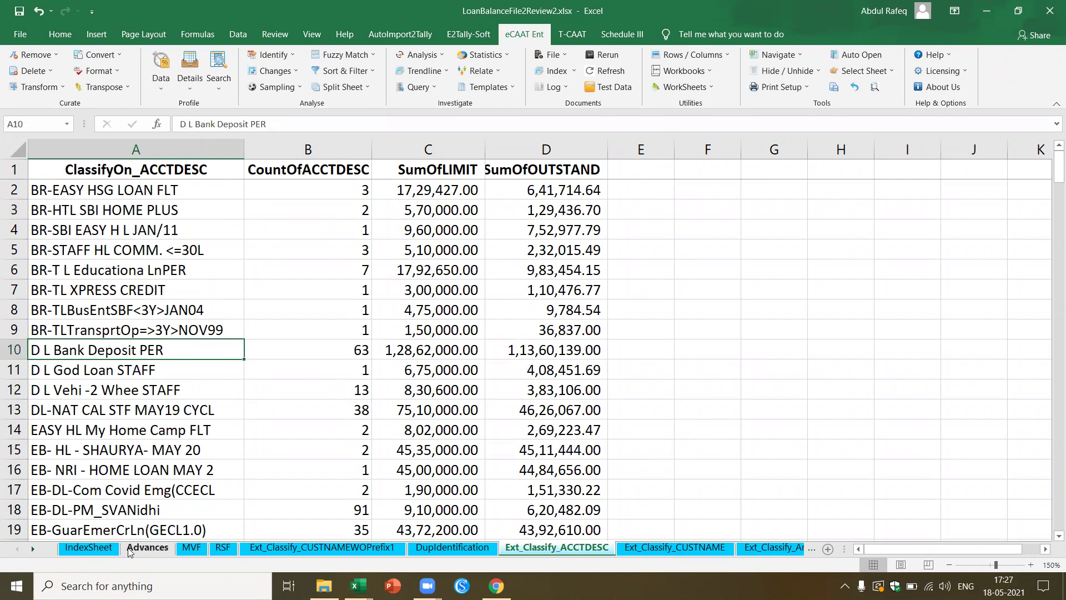
# Run Classify on the Advances sheet by ACCTDESC with count, summarizing on OUTSTAND, and enlarge the results
pyautogui.click(147, 548)
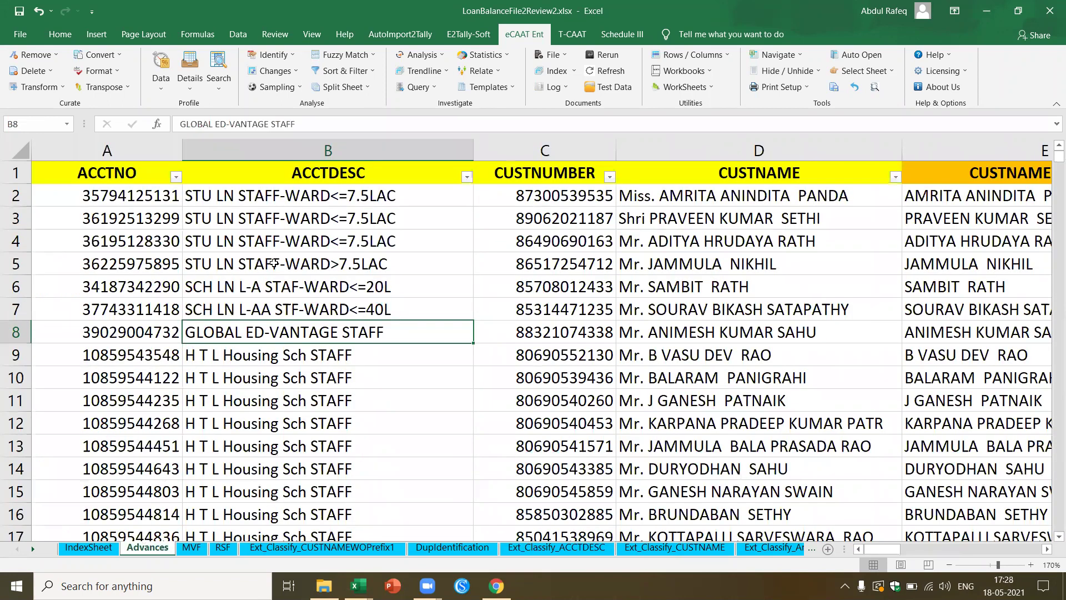
pyautogui.click(330, 225)
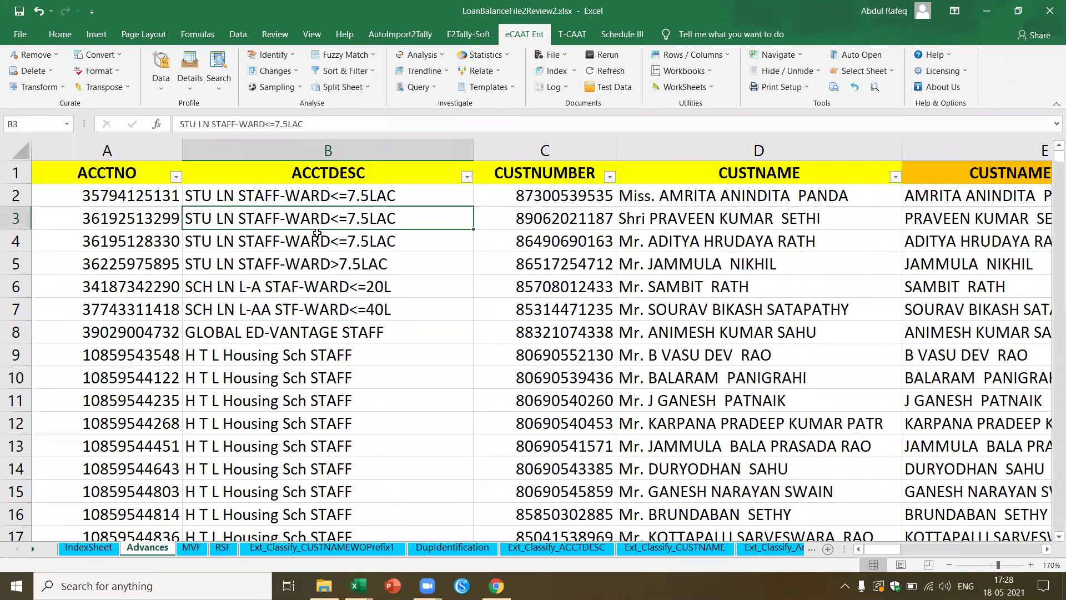
pyautogui.click(160, 92)
pyautogui.click(196, 170)
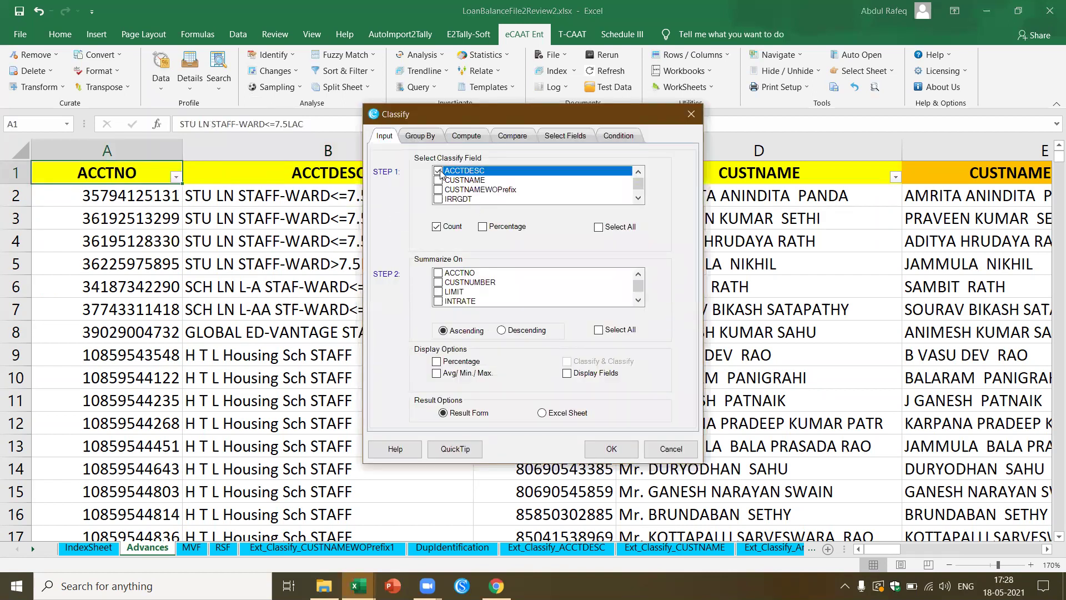
pyautogui.scroll(-2, 452, 294)
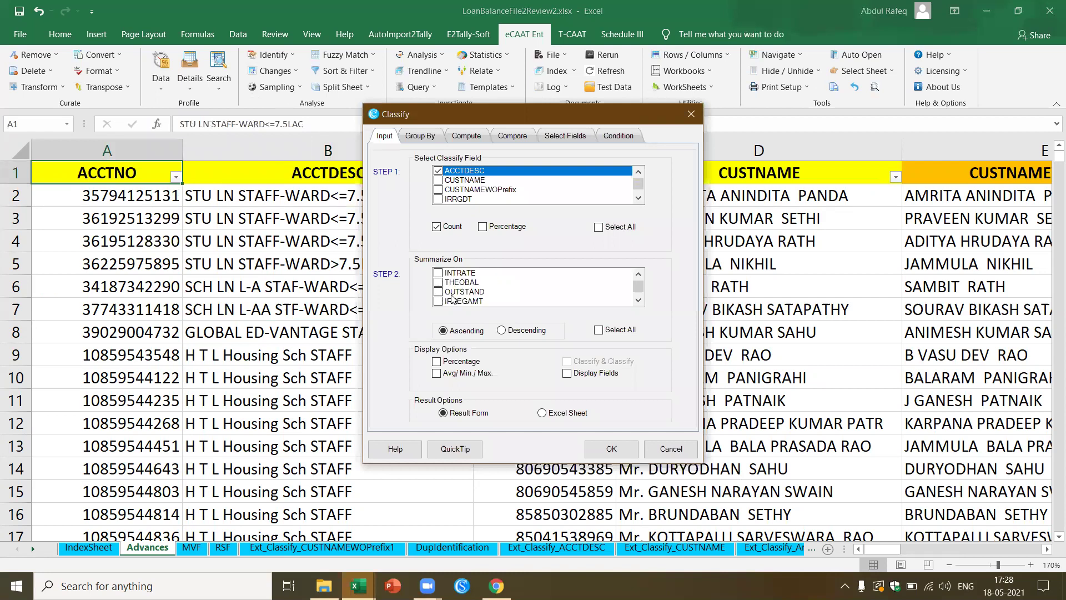
pyautogui.click(438, 292)
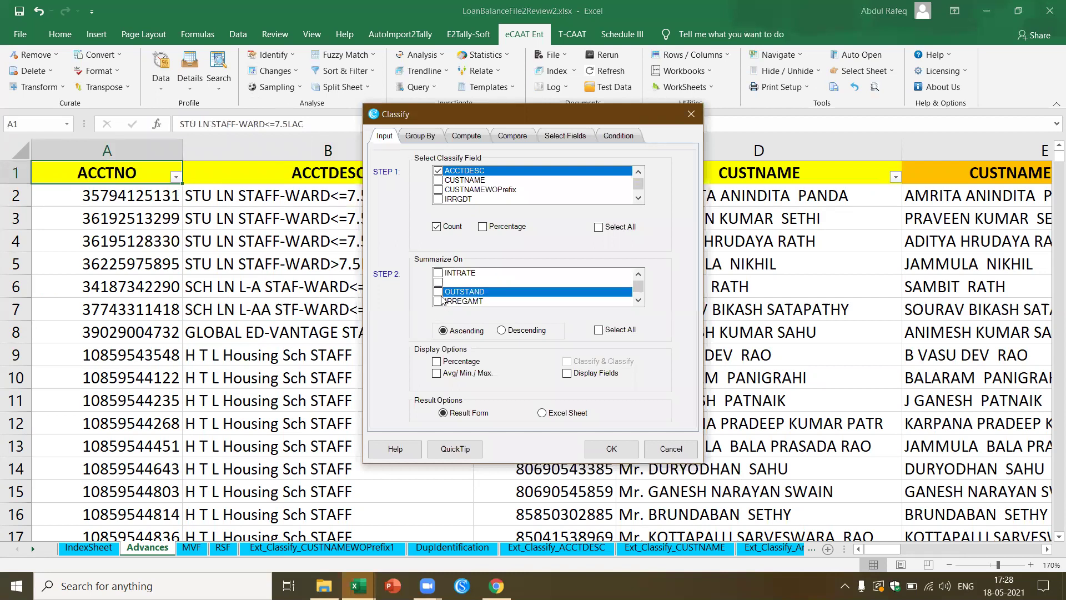
pyautogui.scroll(2, 480, 296)
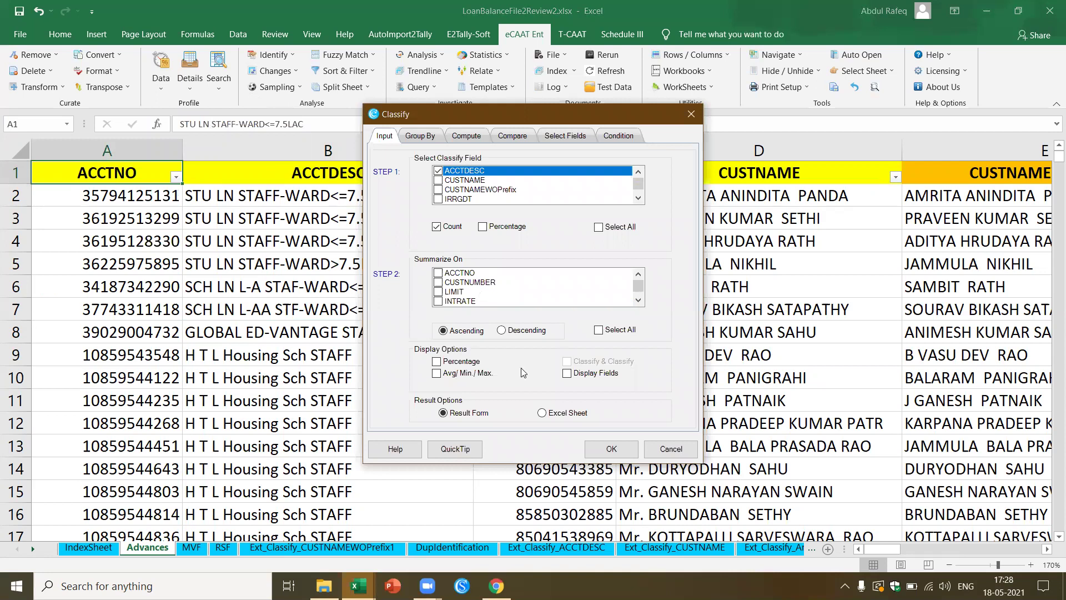
pyautogui.click(611, 449)
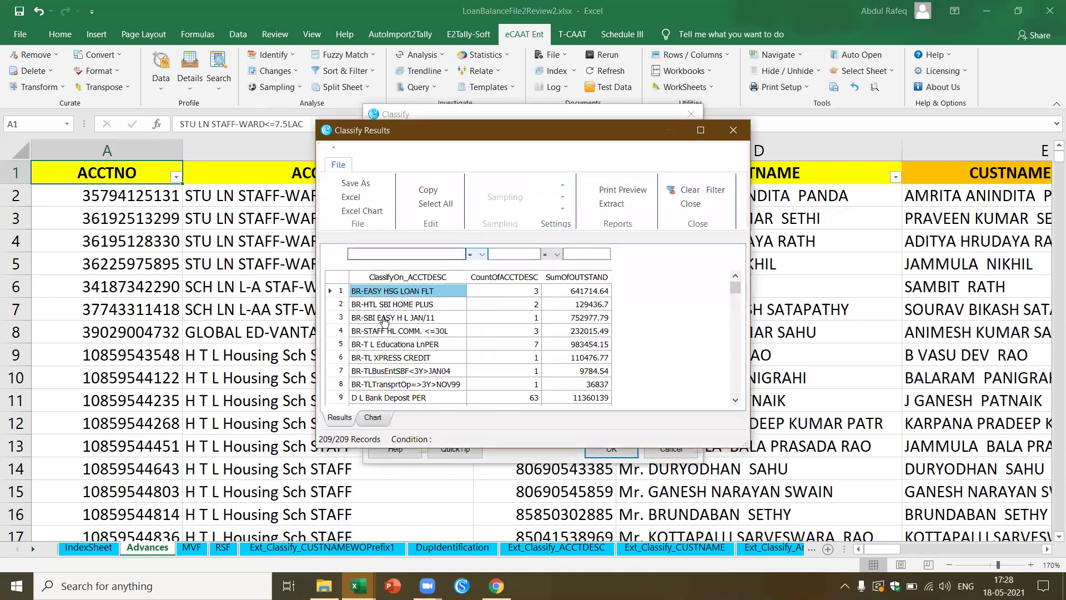
pyautogui.click(701, 130)
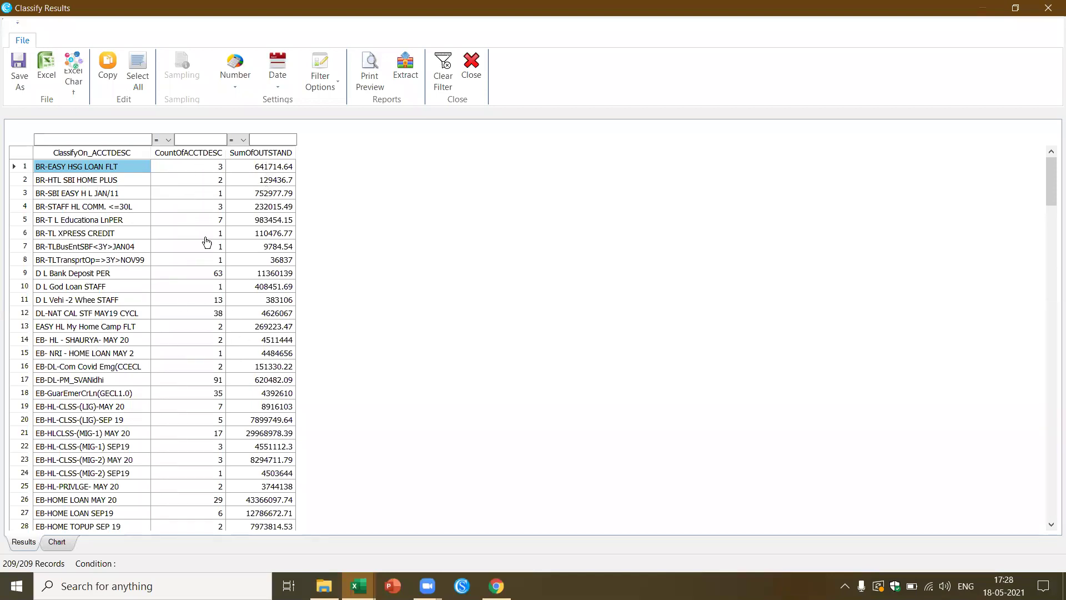
# Sort the results by CountOfACCTDESC in ascending and descending order and by SumOfOUTSTAND ascending, and close them
pyautogui.click(204, 155)
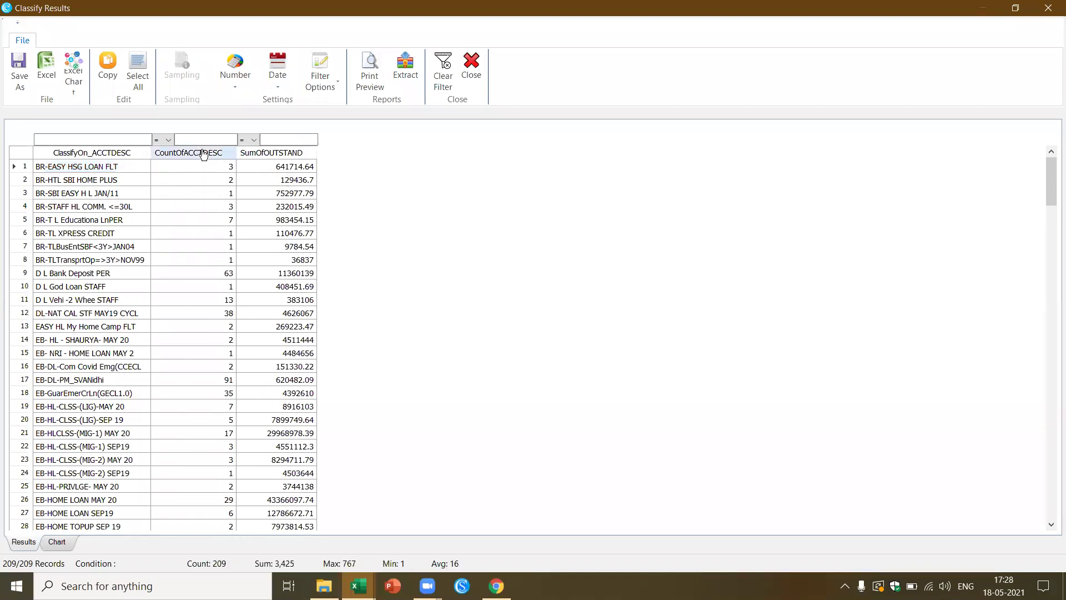
pyautogui.click(203, 154)
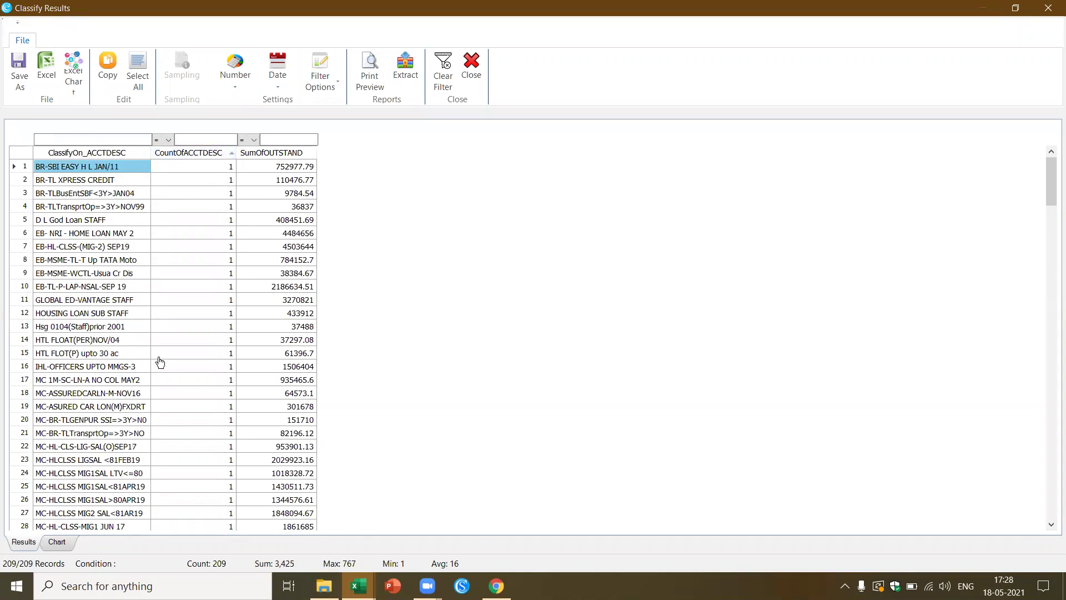
pyautogui.click(209, 154)
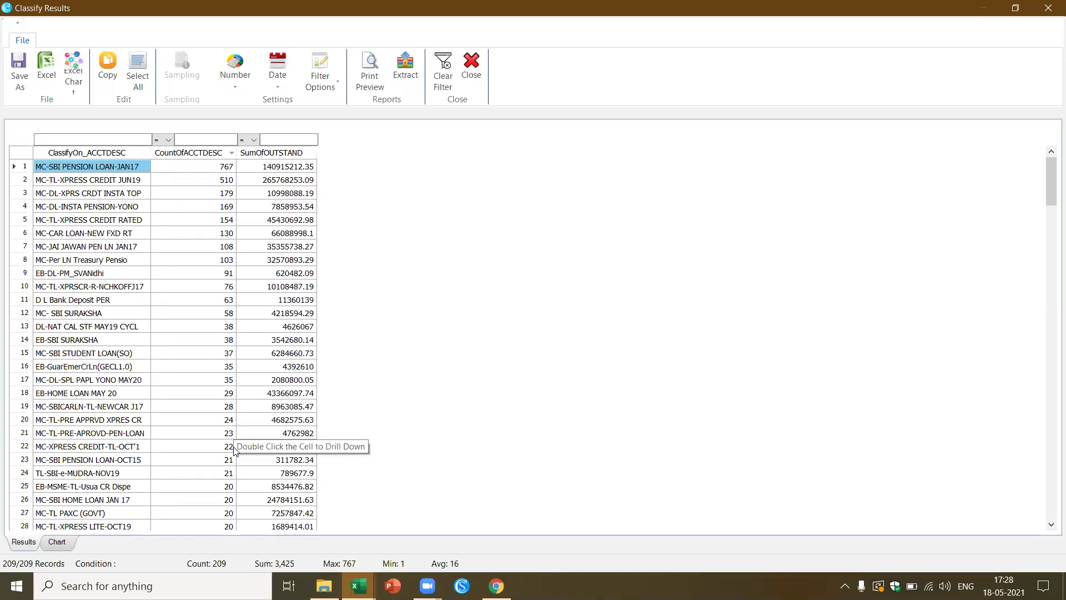
pyautogui.click(272, 152)
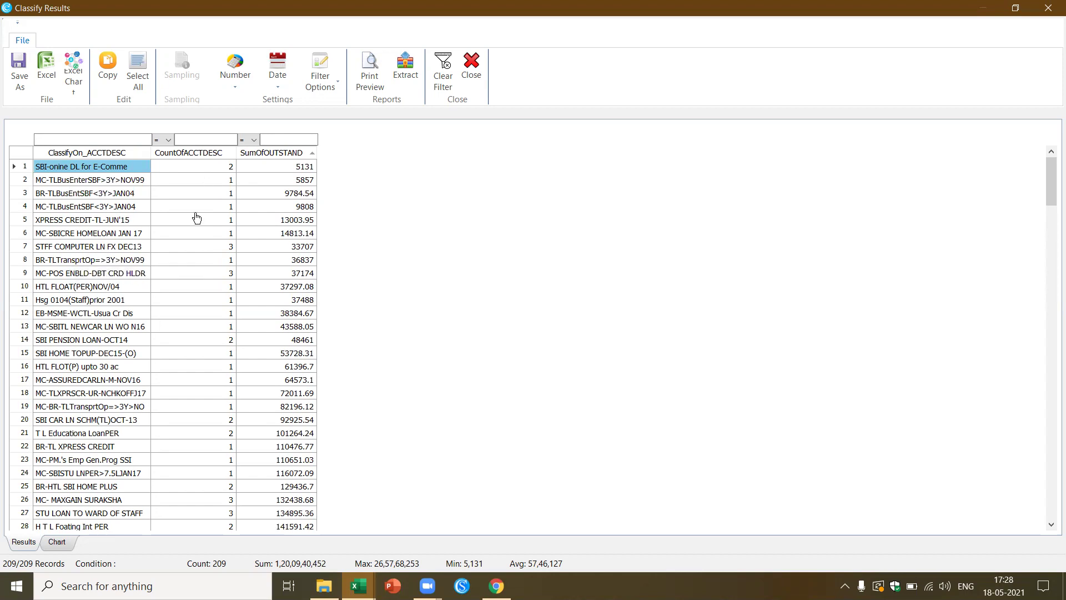
pyautogui.click(472, 69)
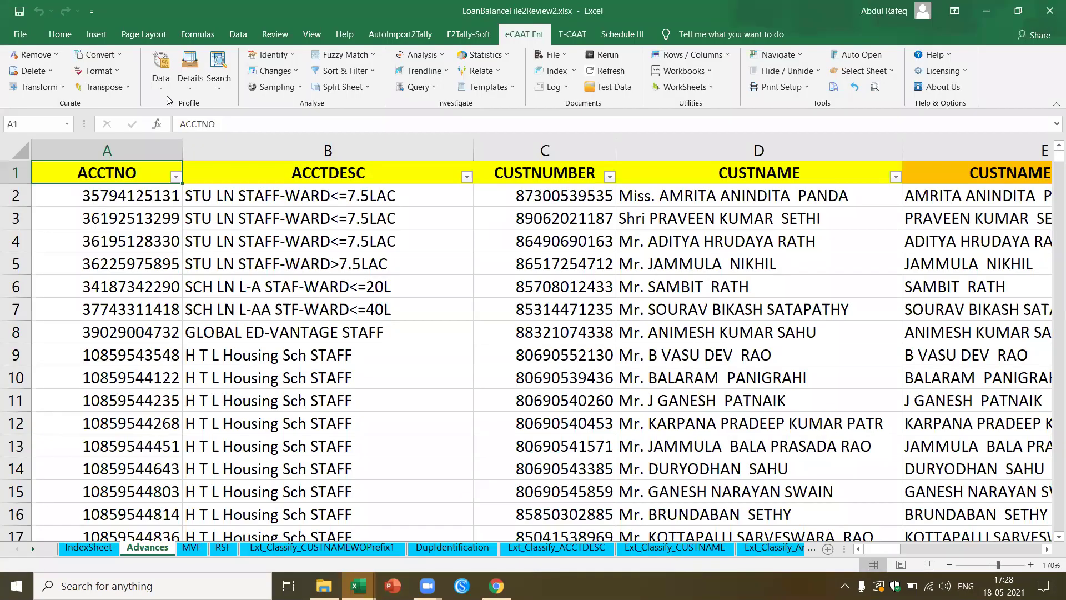
# Start a new Classify on the Advances data with ACCTDESC as classify field, summarizing on LIMIT
pyautogui.click(161, 72)
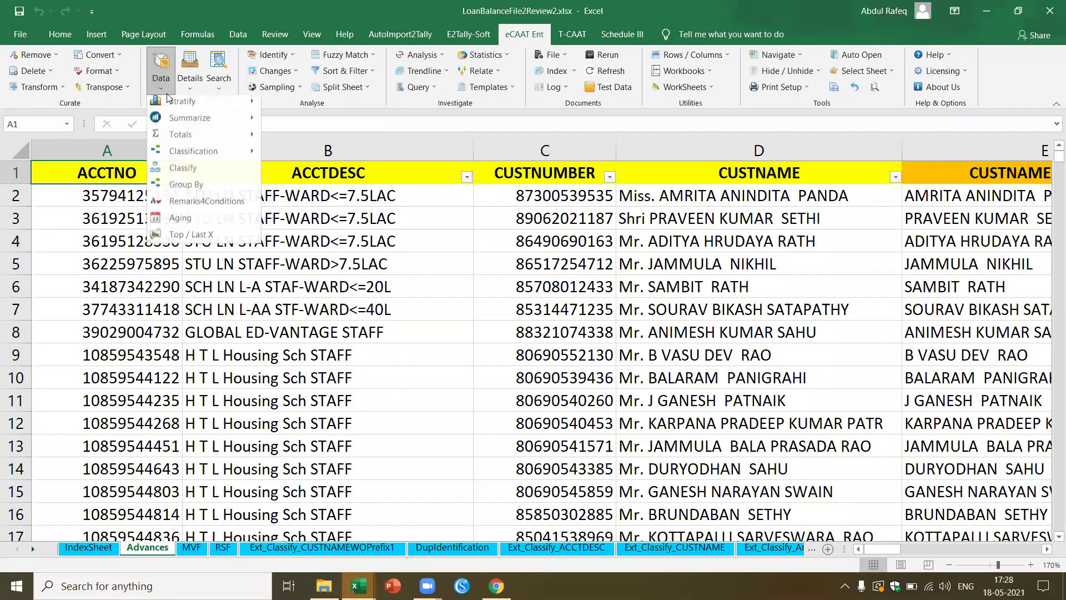
pyautogui.click(183, 166)
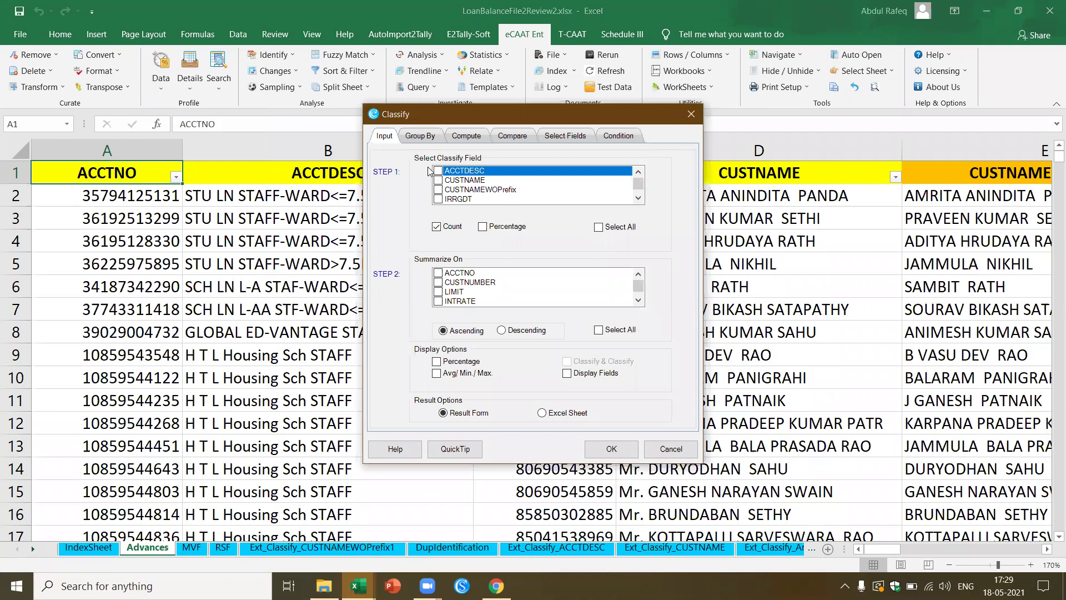
pyautogui.click(438, 171)
pyautogui.click(439, 180)
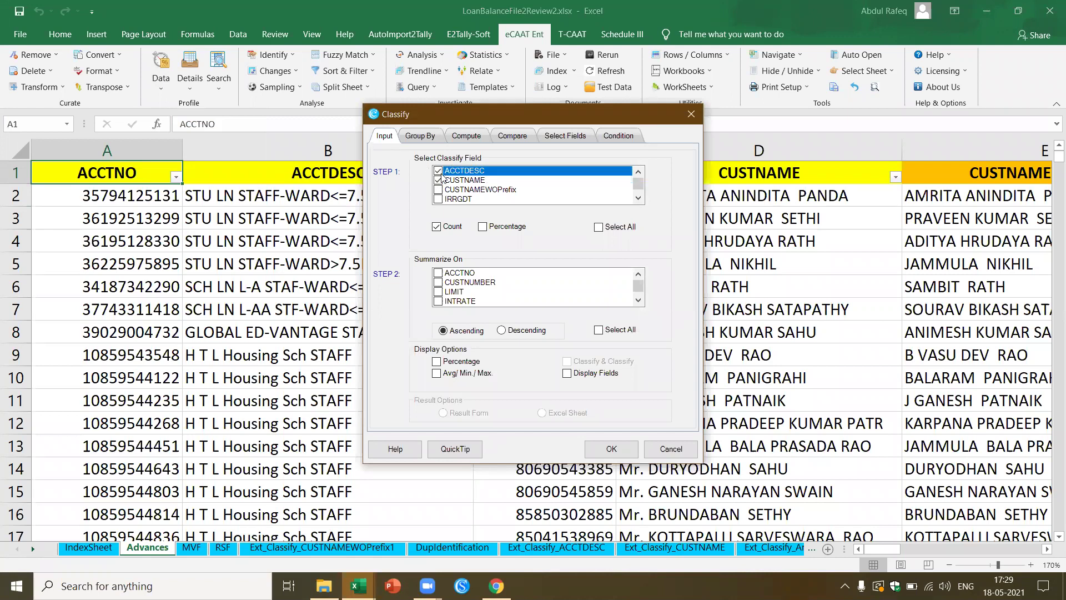
pyautogui.click(439, 180)
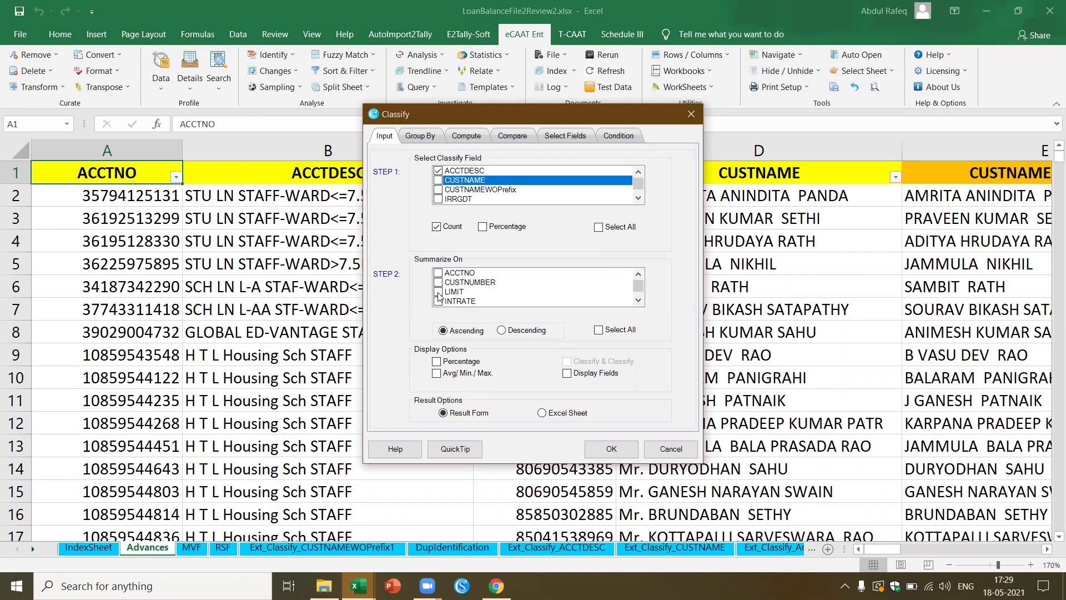
pyautogui.click(439, 293)
pyautogui.click(442, 139)
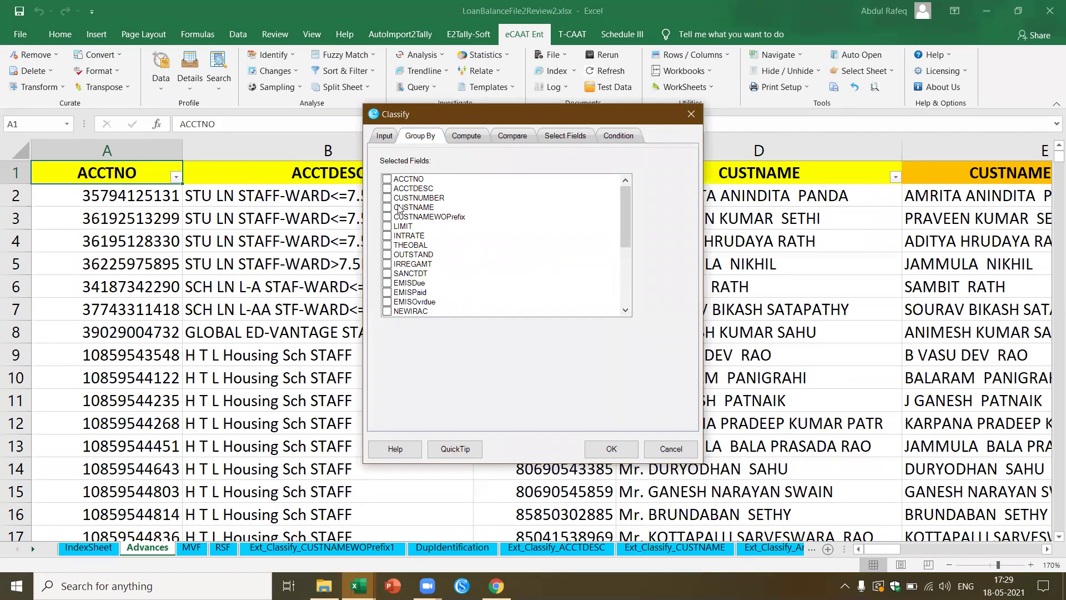
pyautogui.click(396, 209)
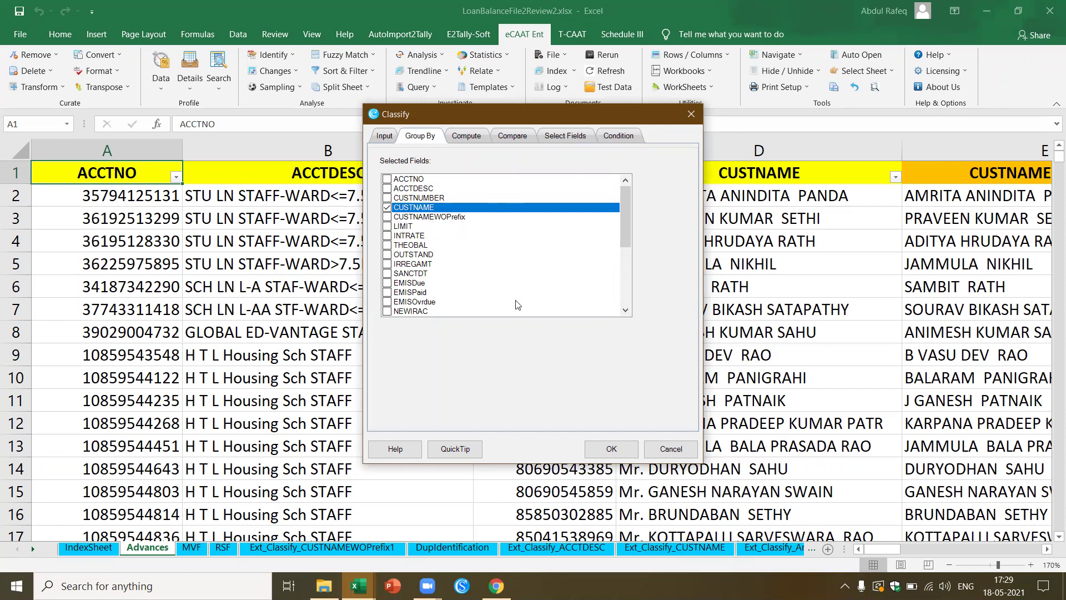
pyautogui.click(392, 209)
pyautogui.click(384, 138)
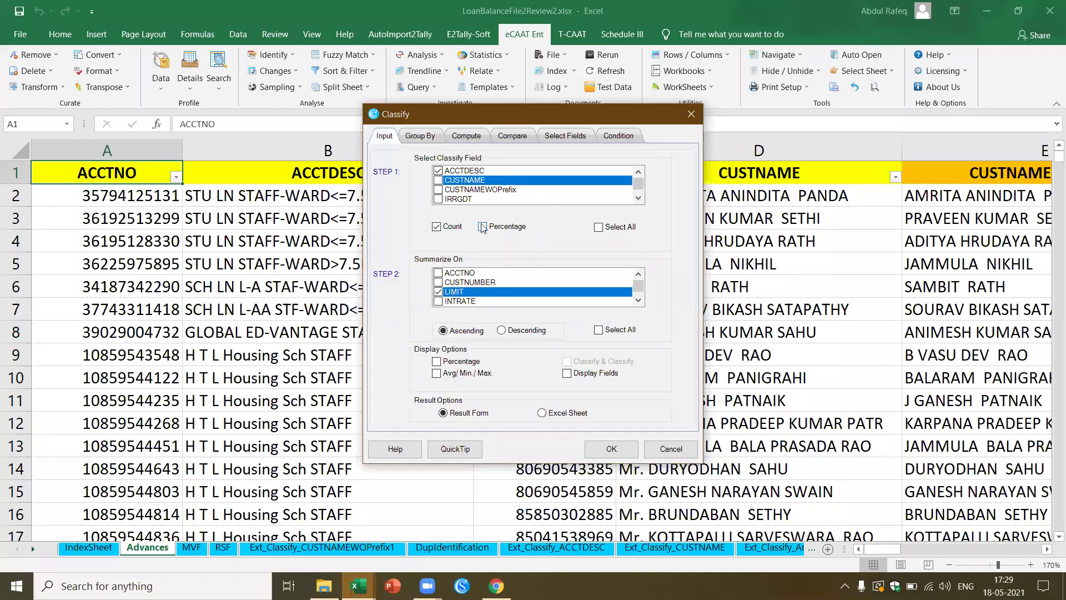
# Change the classify field from ACCTDESC to CUSTNAME and add OUTSTAND to the summarized fields
pyautogui.click(447, 172)
pyautogui.click(438, 181)
pyautogui.scroll(-2, 444, 294)
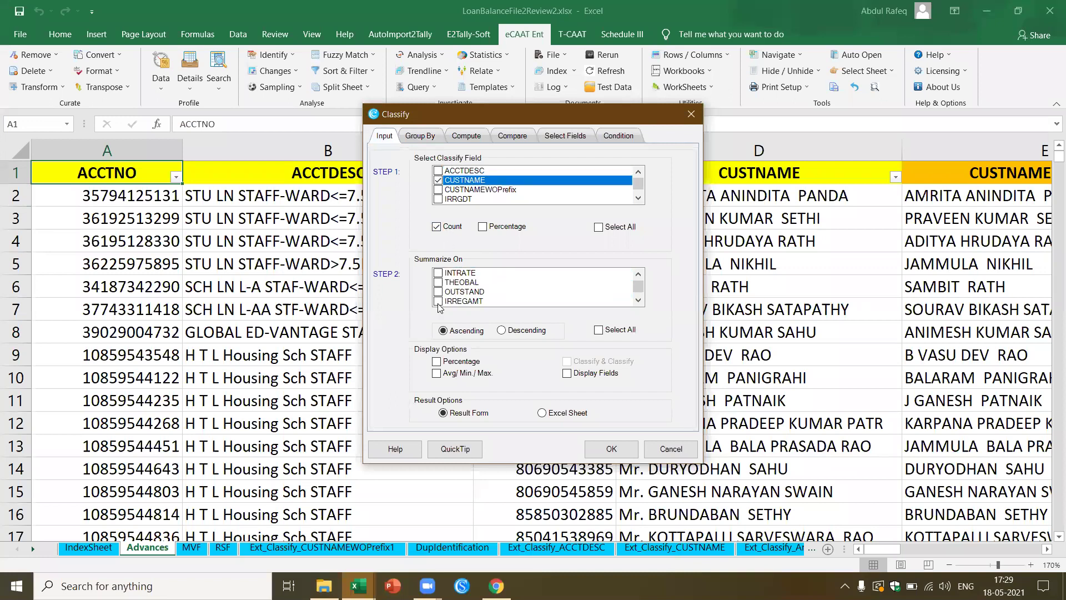
pyautogui.click(439, 292)
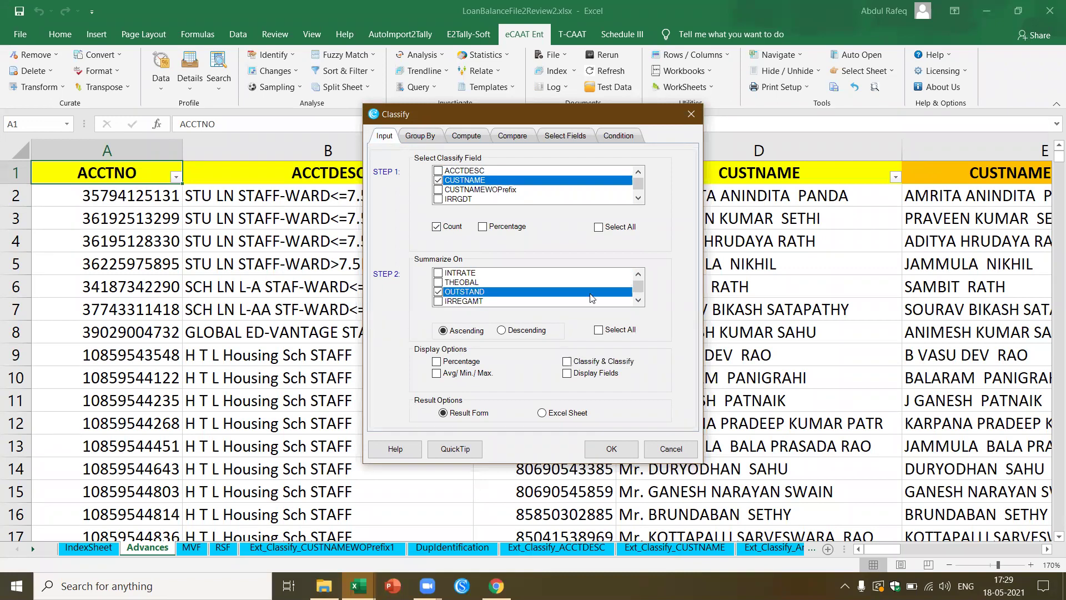
pyautogui.scroll(1, 501, 274)
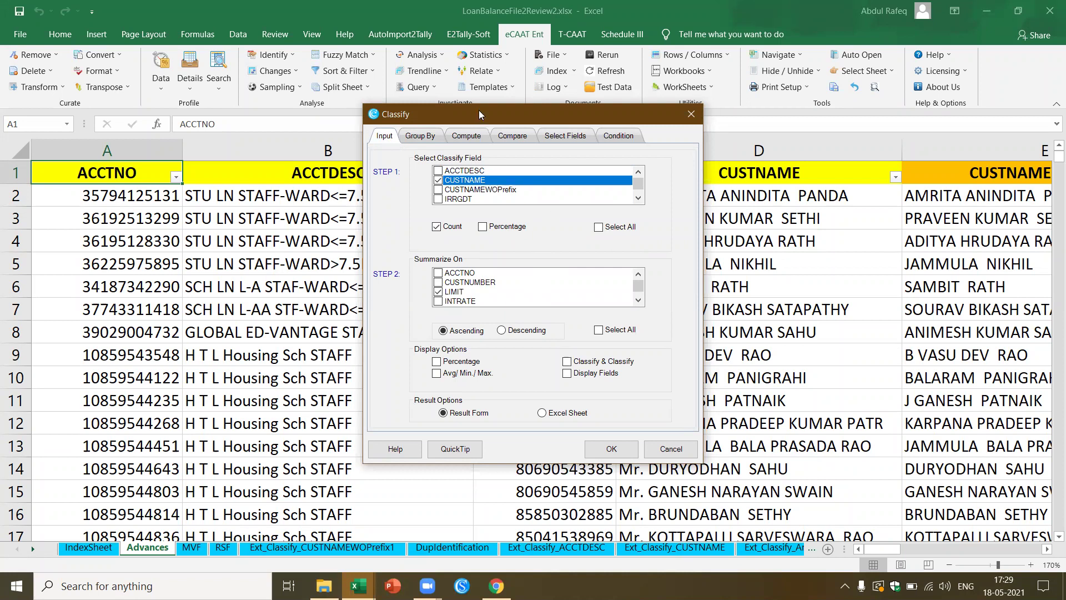
# Add the computed field OUTSTAND - LIMIT, run the classification and enlarge its results
pyautogui.click(466, 136)
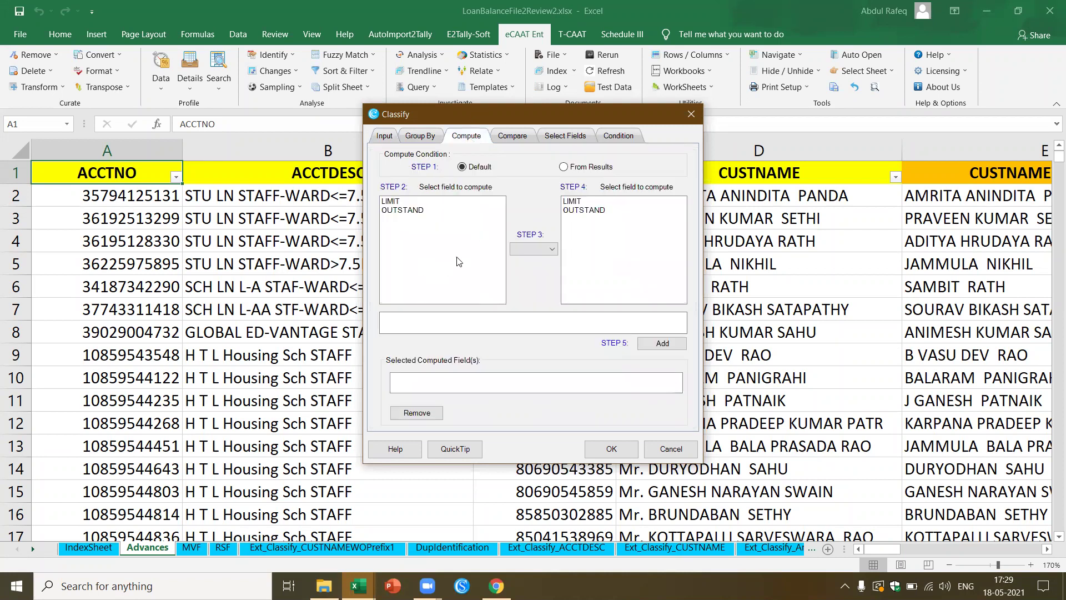
pyautogui.click(400, 214)
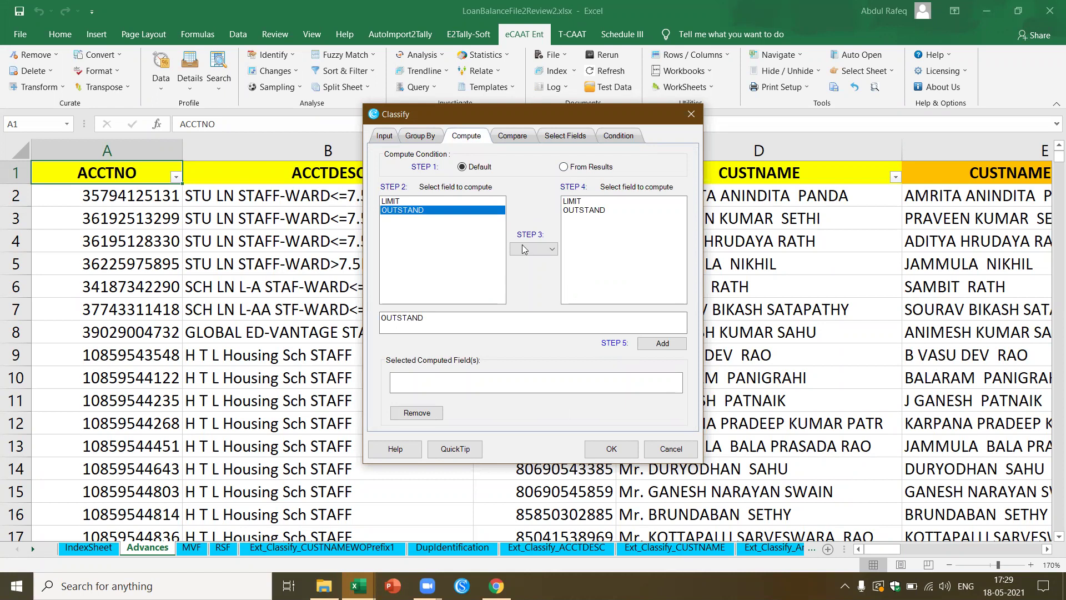
pyautogui.click(554, 250)
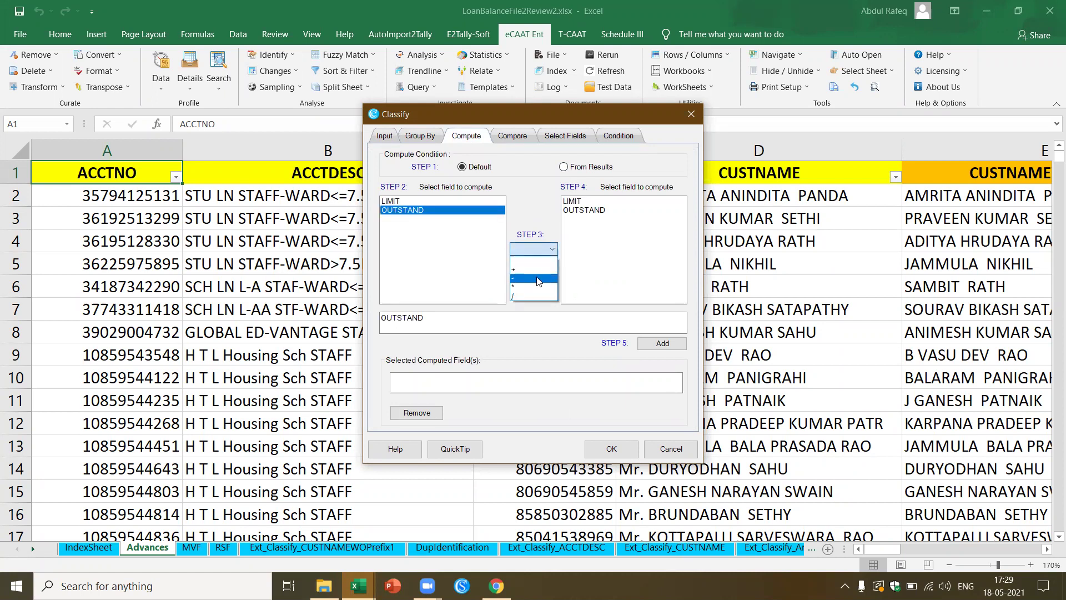
pyautogui.click(581, 203)
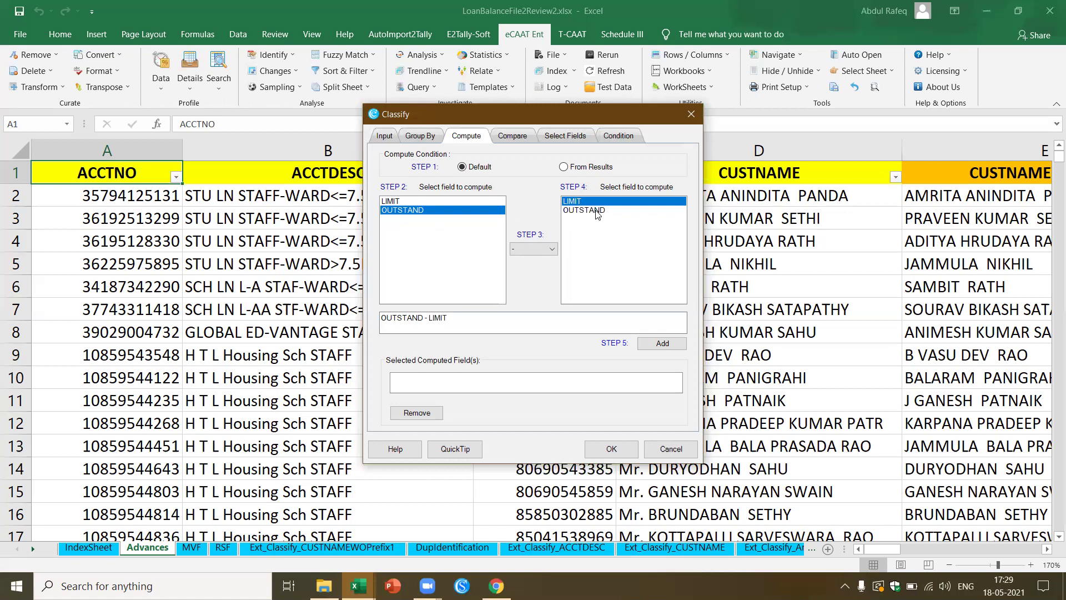
pyautogui.click(611, 449)
pyautogui.click(626, 344)
pyautogui.click(661, 346)
pyautogui.click(625, 449)
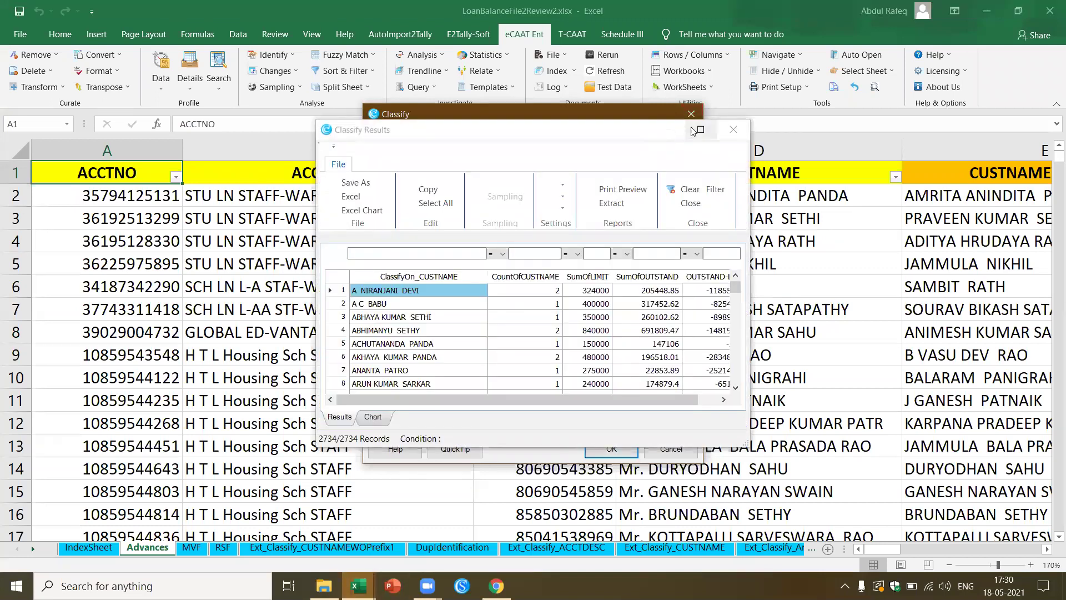
pyautogui.click(701, 131)
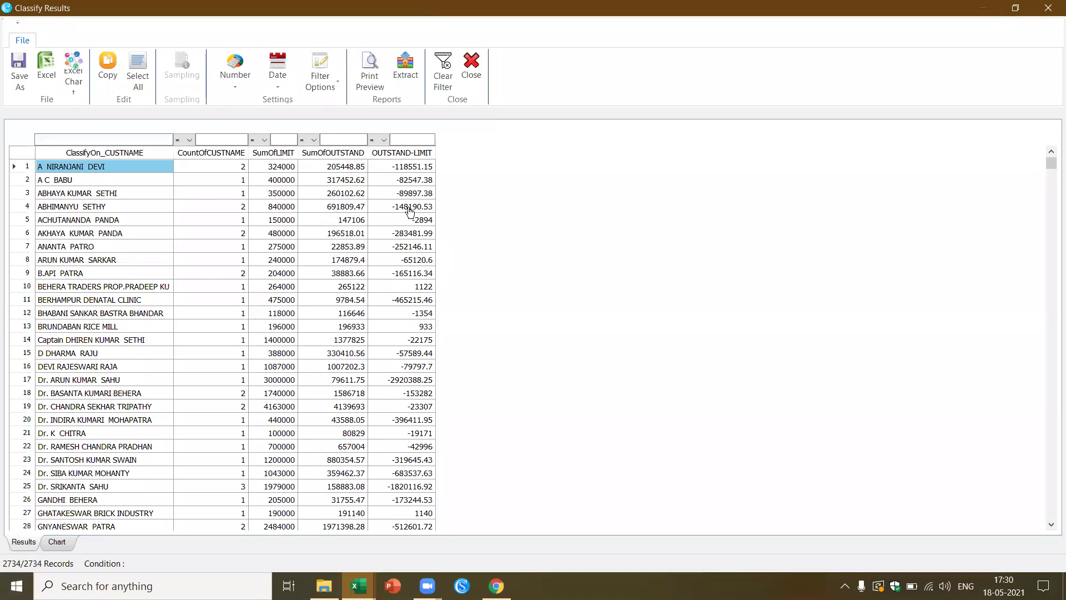
# Sort the classification results by SumOfOUTSTAND ascending and check the first customer's limit and outstanding amount
pyautogui.click(400, 157)
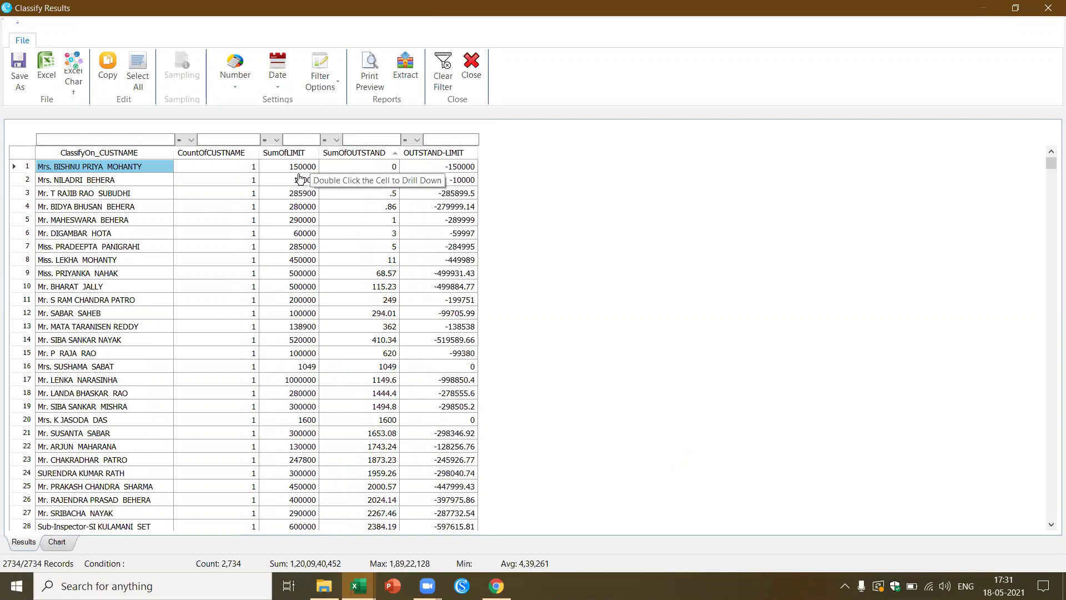
pyautogui.click(299, 173)
pyautogui.click(361, 170)
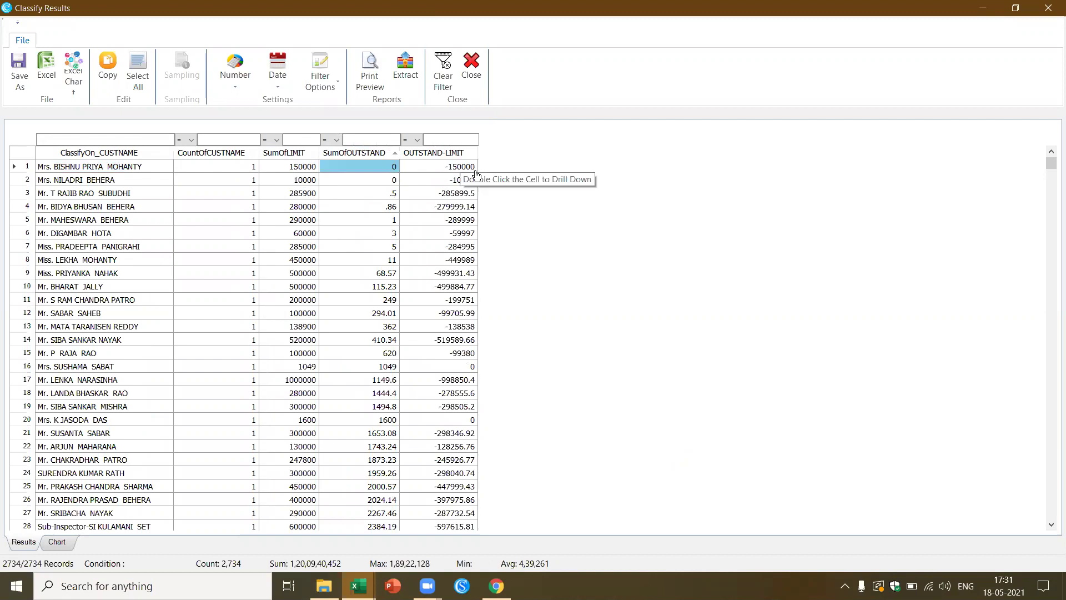
# Sort the results by OUTSTAND-LIMIT ascending, review the customers' differences and close the results
pyautogui.click(442, 159)
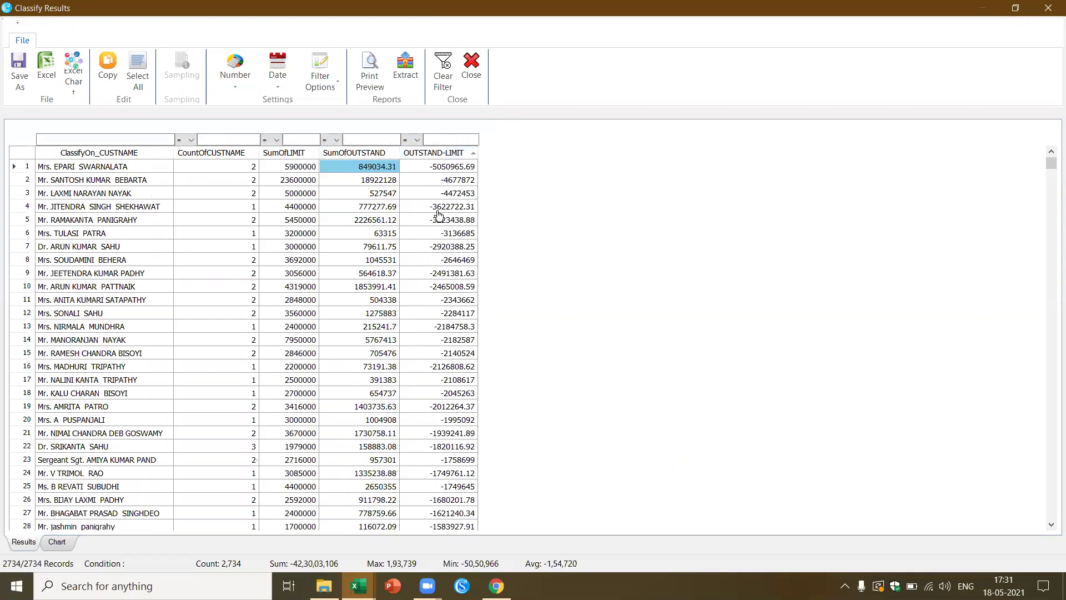
pyautogui.scroll(-8, 424, 305)
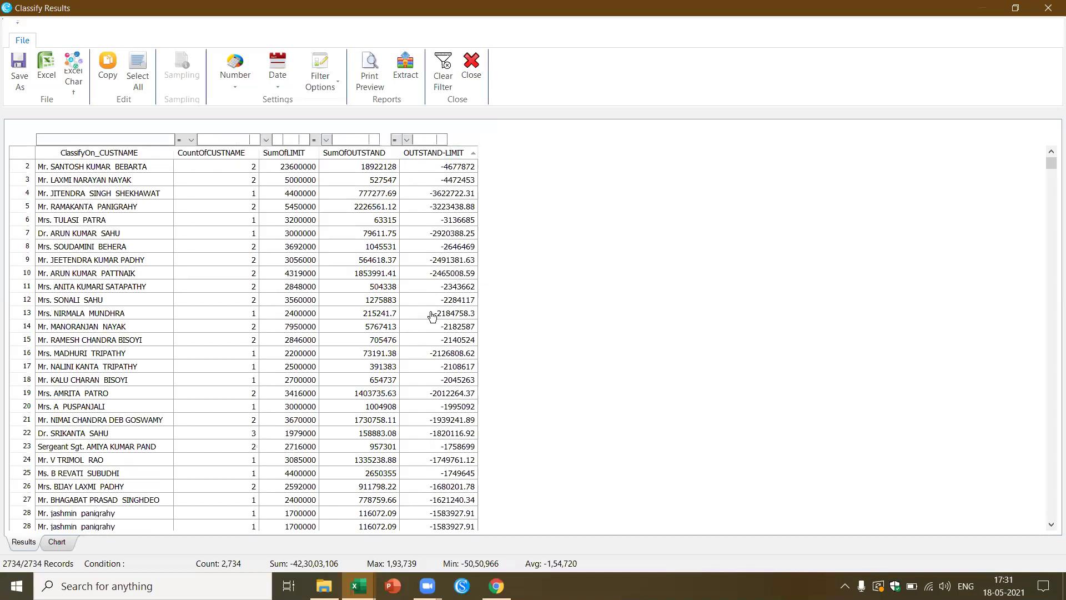
pyautogui.scroll(-9, 449, 311)
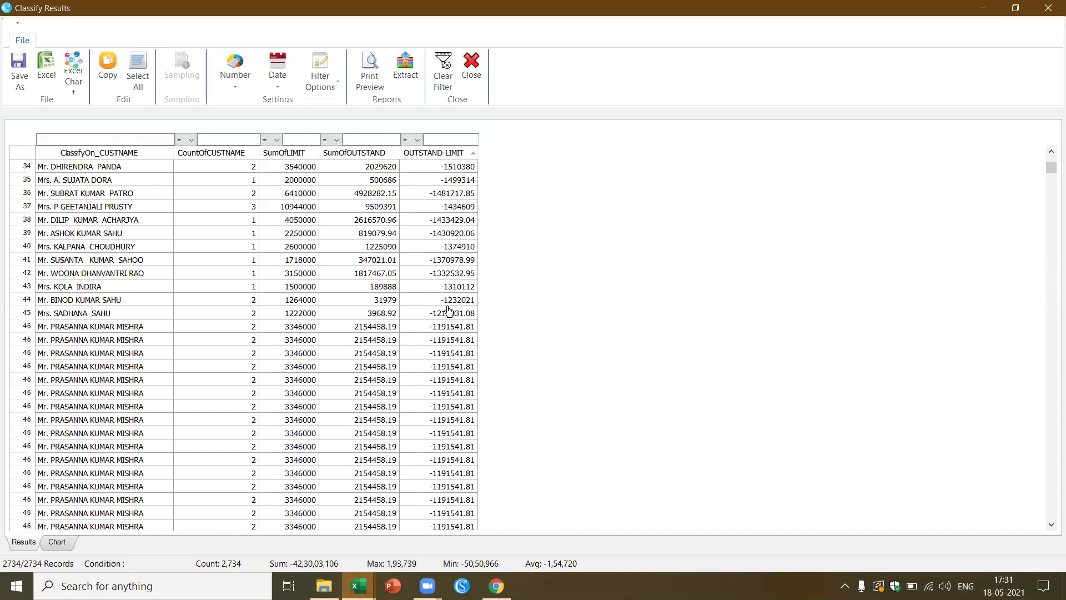
pyautogui.scroll(-5, 454, 359)
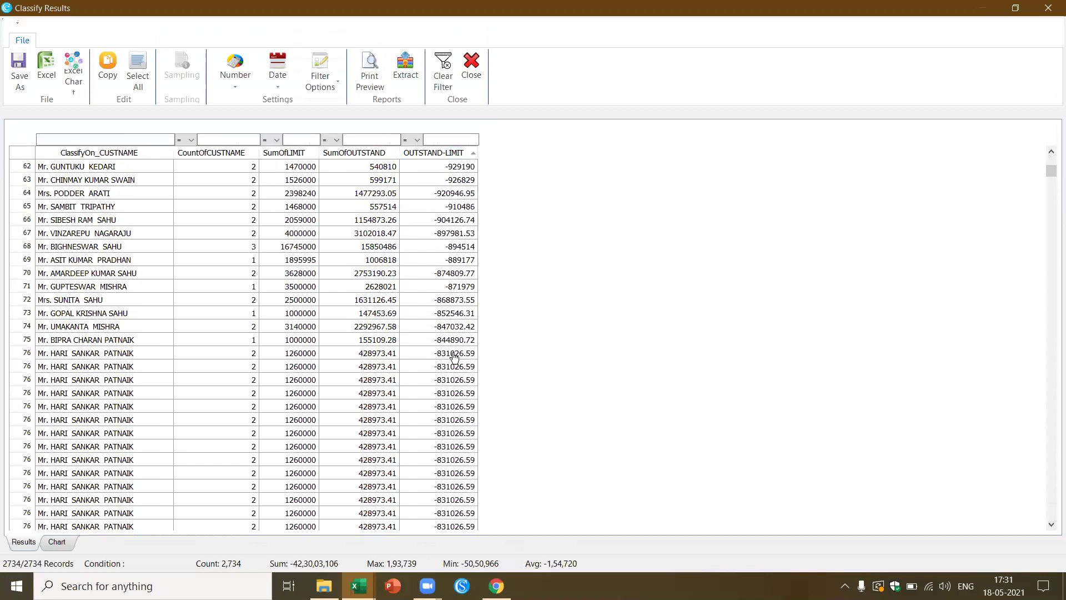
pyautogui.scroll(-6, 433, 288)
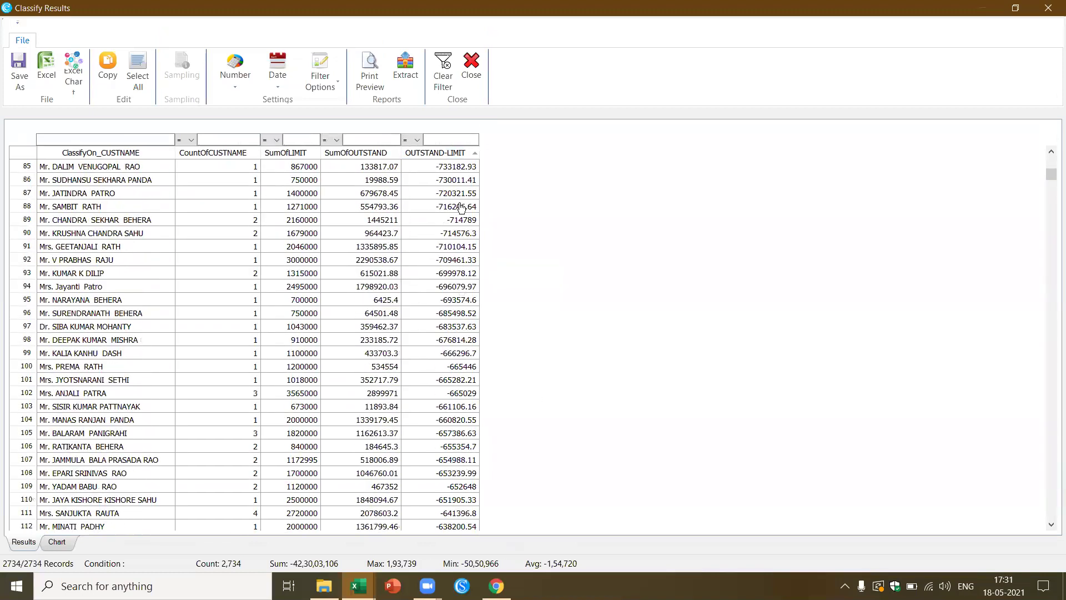
pyautogui.click(476, 73)
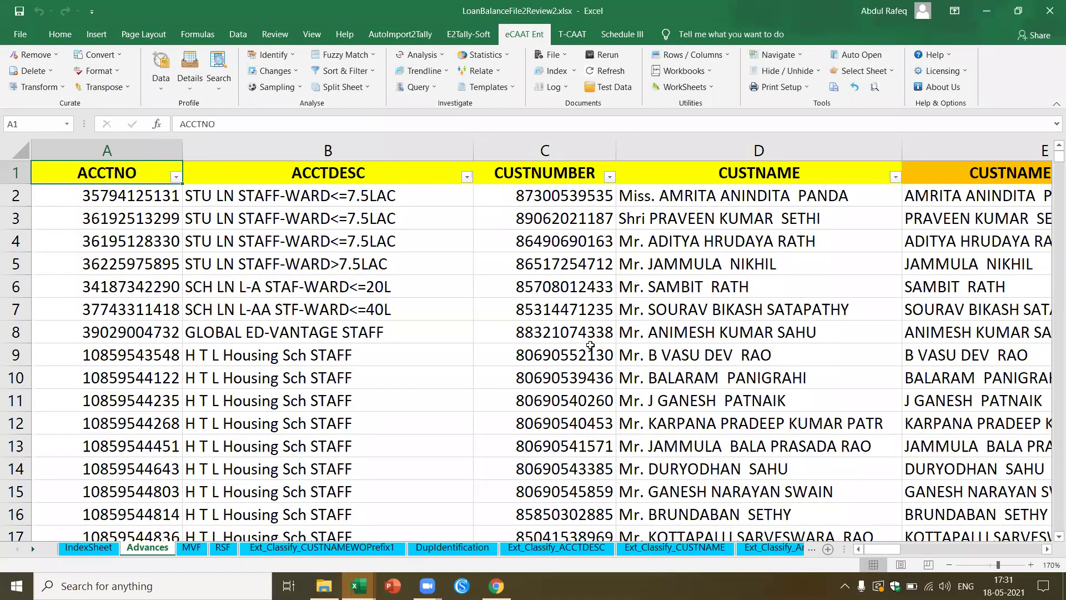
# Start a Numeric Stratification of the Advances data with LIMIT as both the field to stratify and the field to total
pyautogui.click(688, 174)
pyautogui.press('Right')
pyautogui.press('Right')
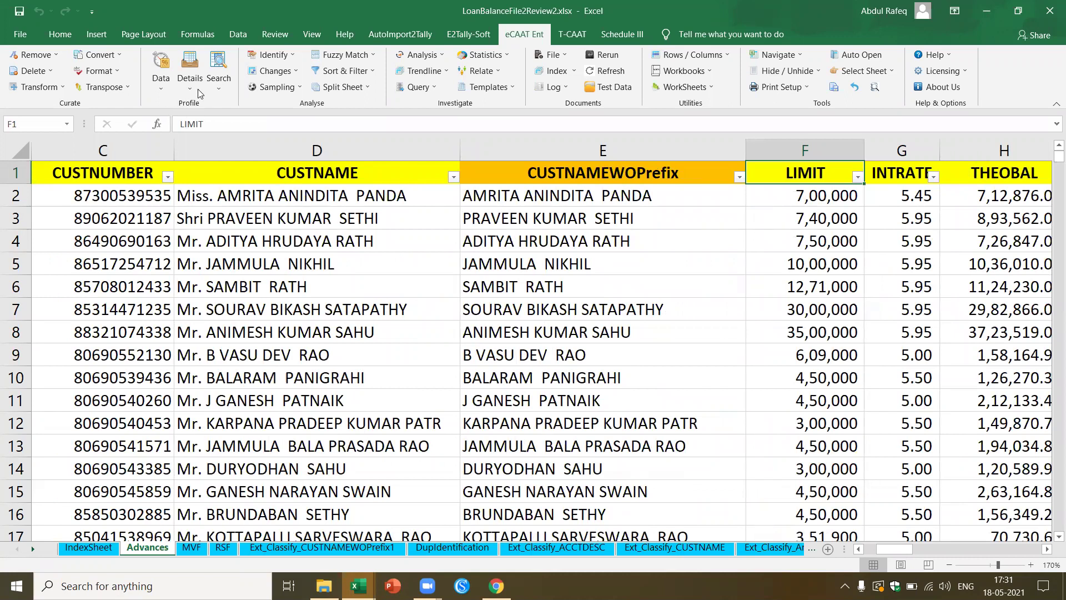
pyautogui.click(162, 87)
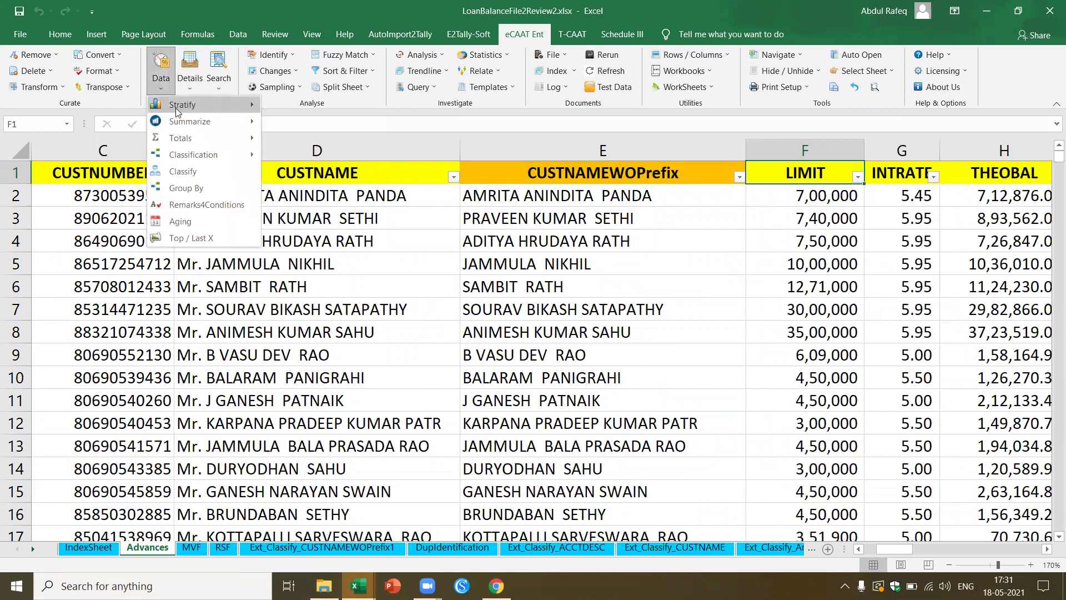
pyautogui.moveTo(178, 109)
pyautogui.click(307, 106)
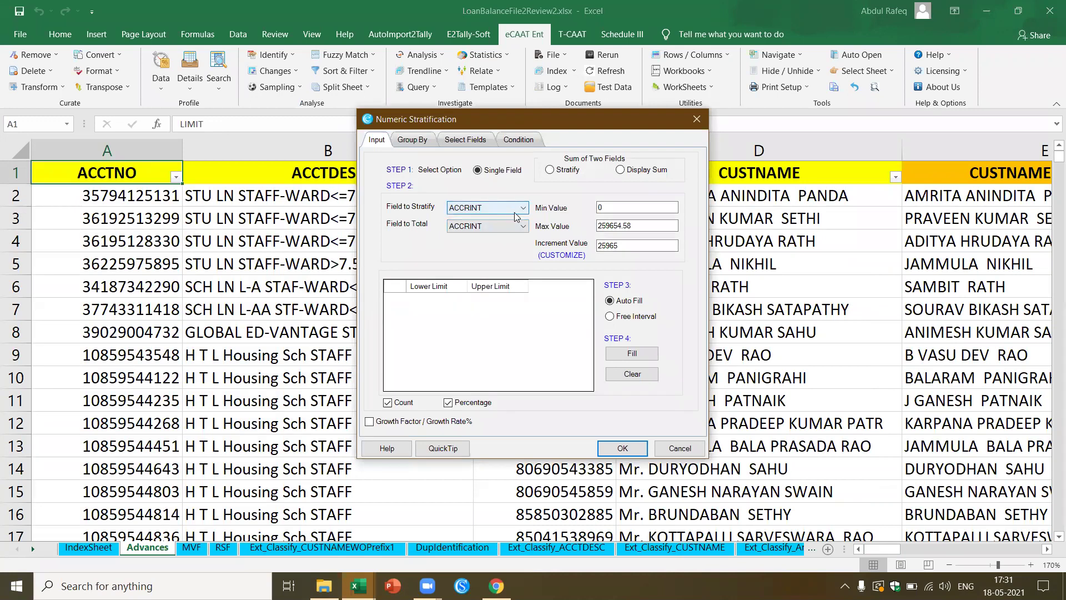
pyautogui.click(524, 209)
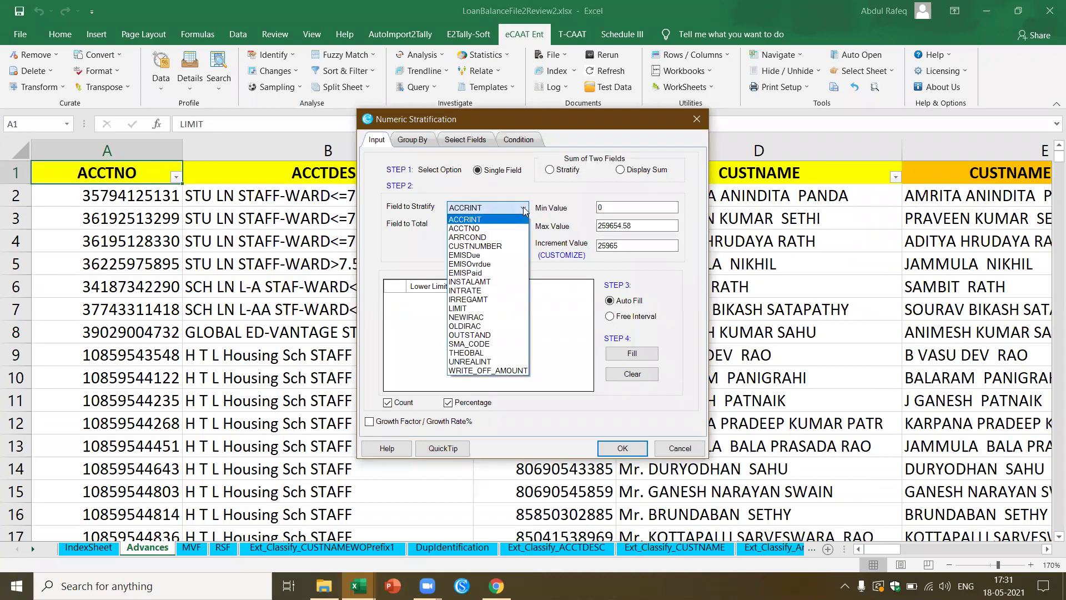
pyautogui.click(472, 308)
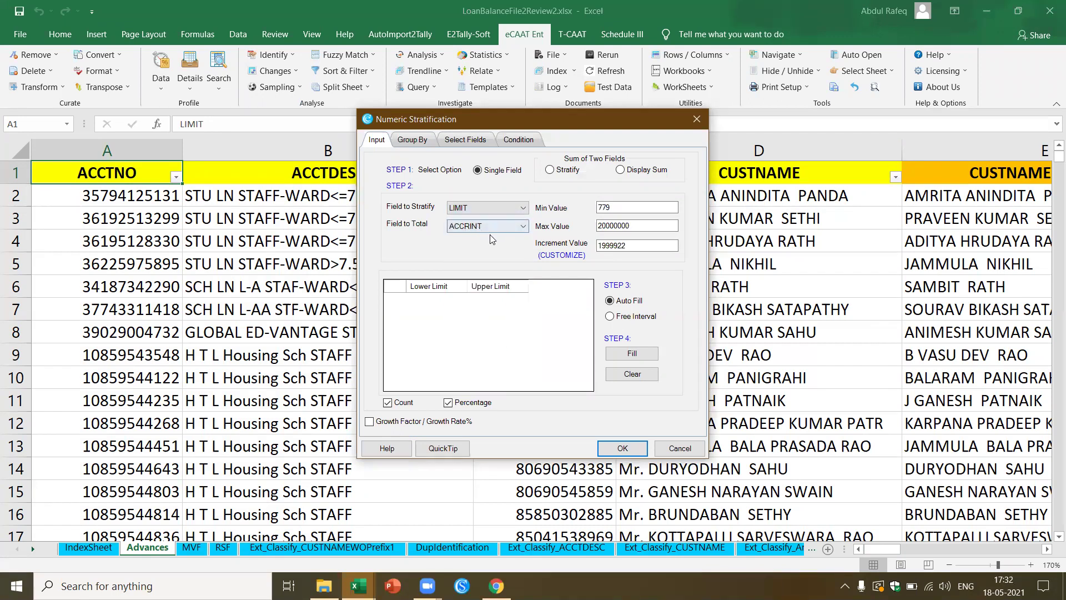
pyautogui.click(522, 227)
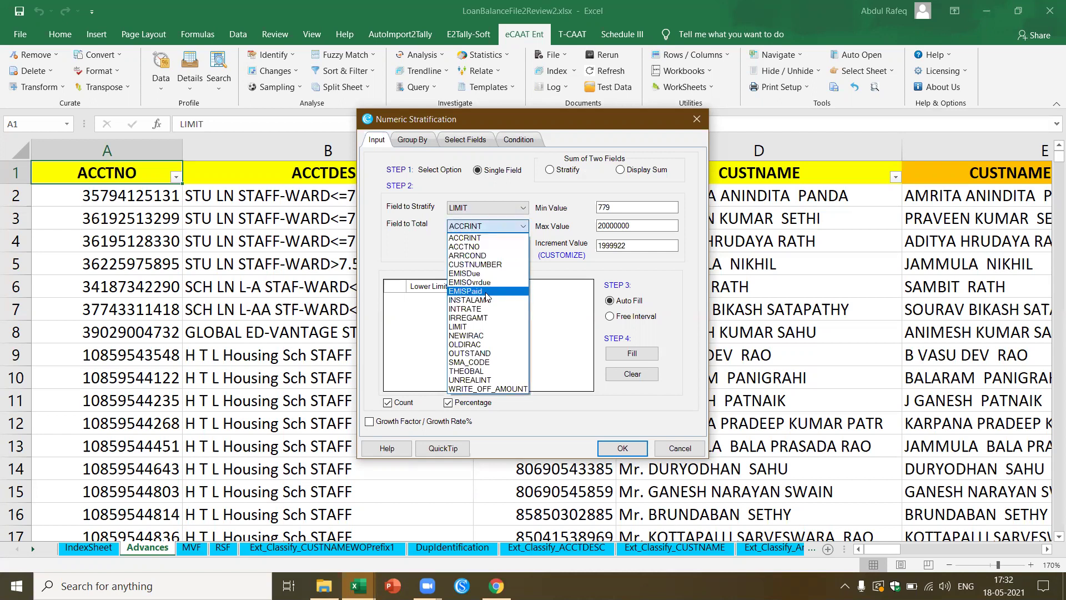
pyautogui.click(466, 327)
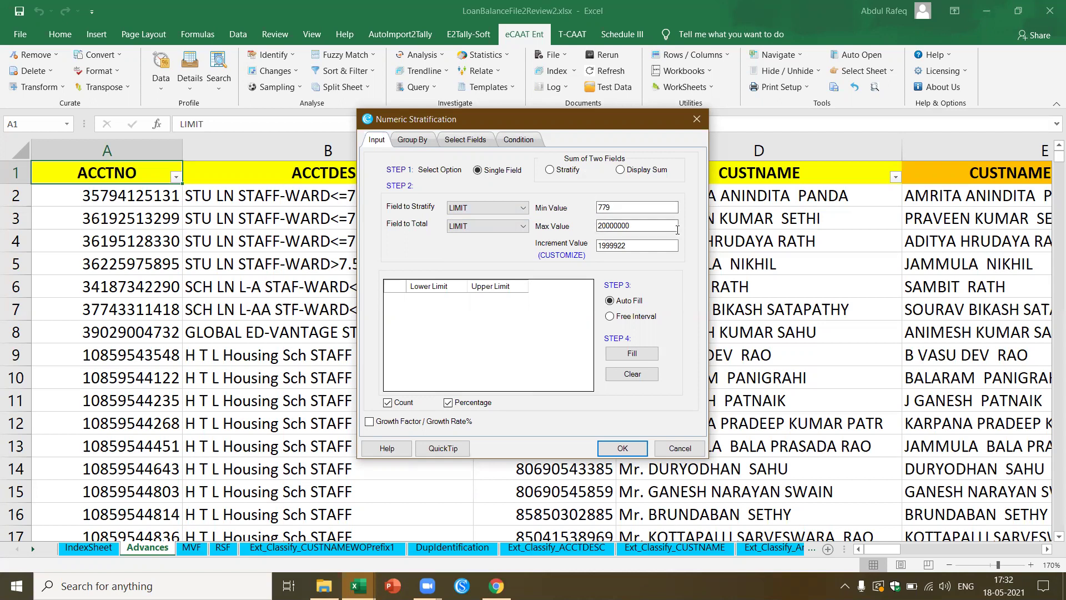
# Fill the strata intervals automatically from the suggested values, run the stratification and enlarge its results
pyautogui.doubleClick(651, 210)
pyautogui.click(640, 353)
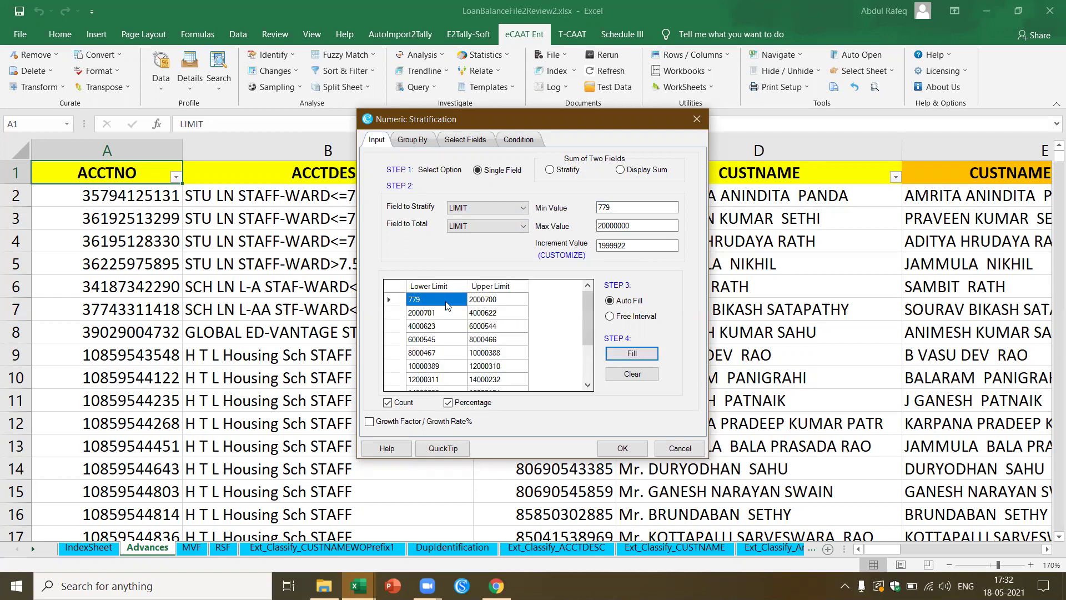
pyautogui.click(641, 448)
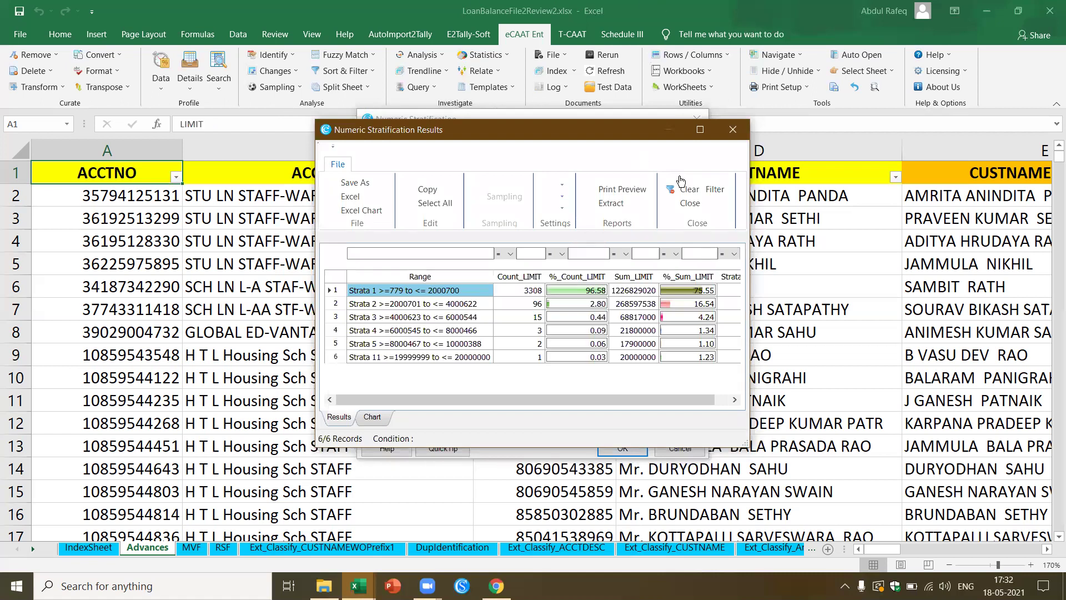
pyautogui.click(699, 129)
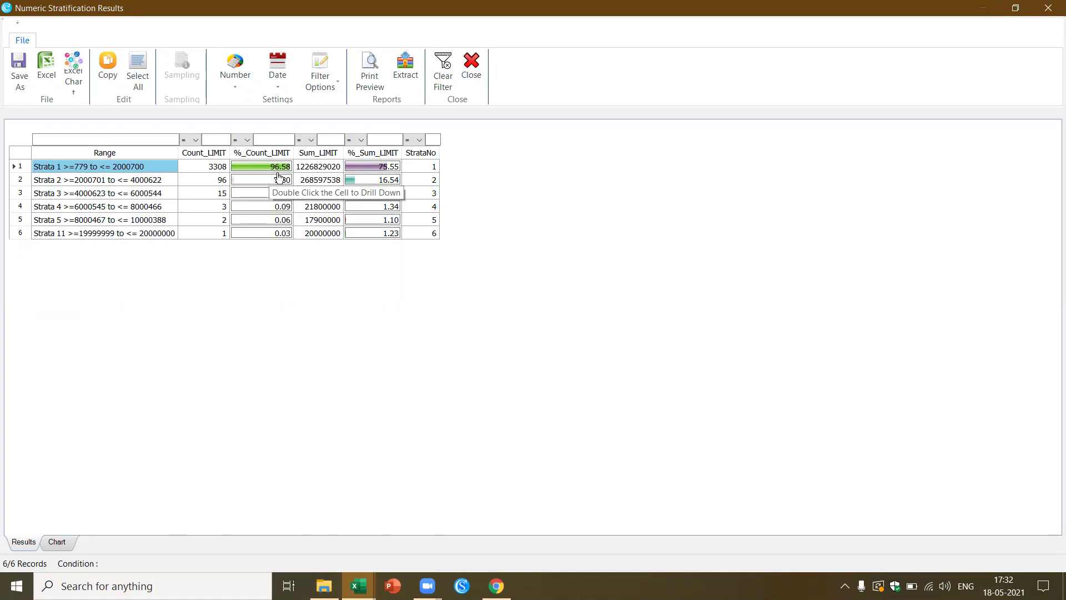
# Drill down into the stratum from 19999999 to 20000000 to view its loan record, and close the details and the results
pyautogui.click(111, 238)
pyautogui.doubleClick(111, 239)
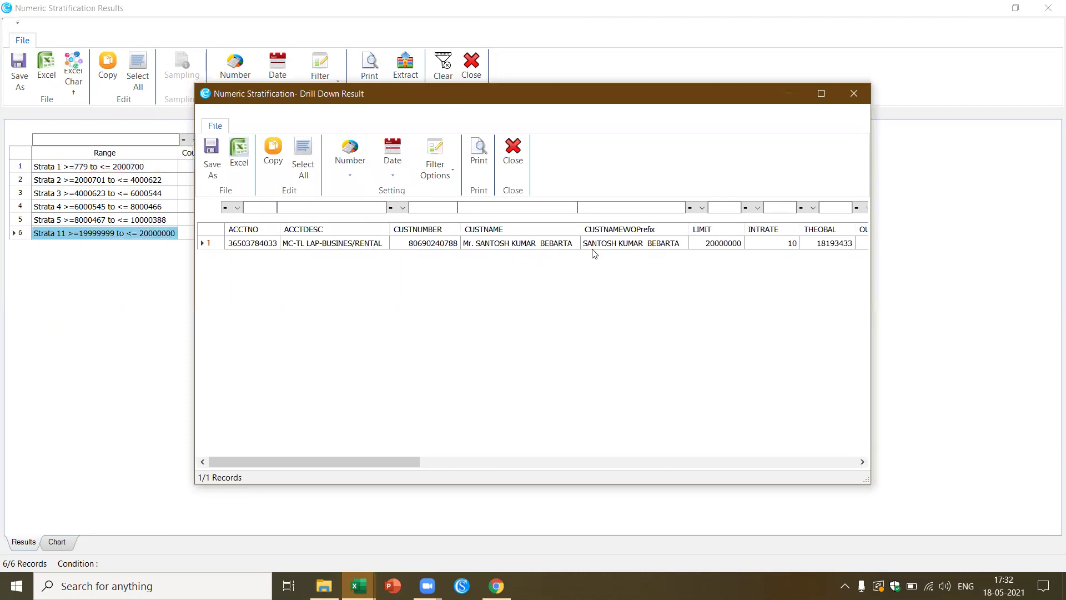
pyautogui.click(514, 165)
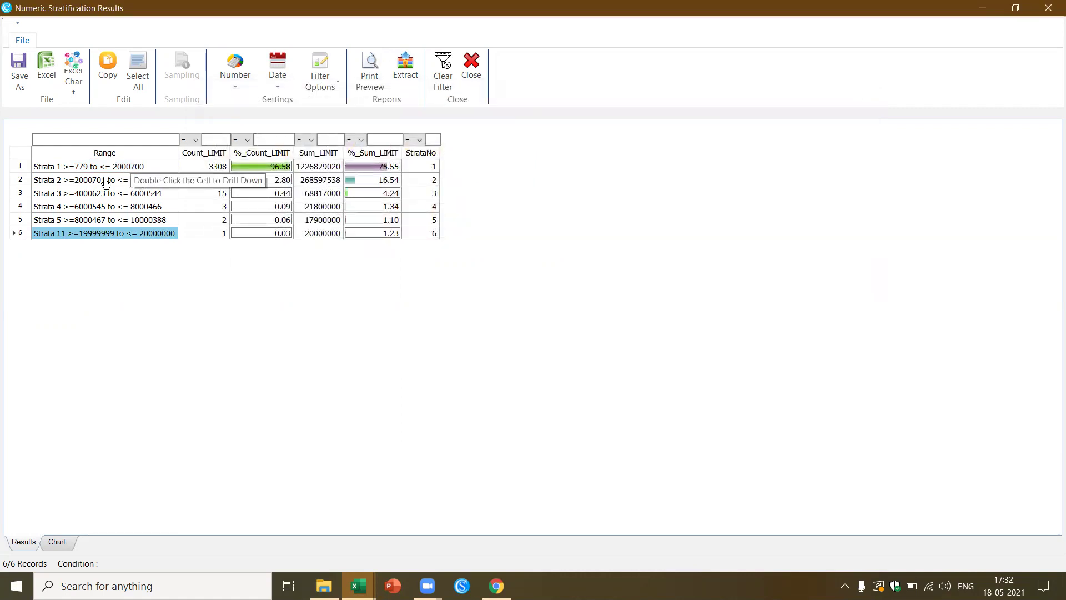
pyautogui.click(476, 72)
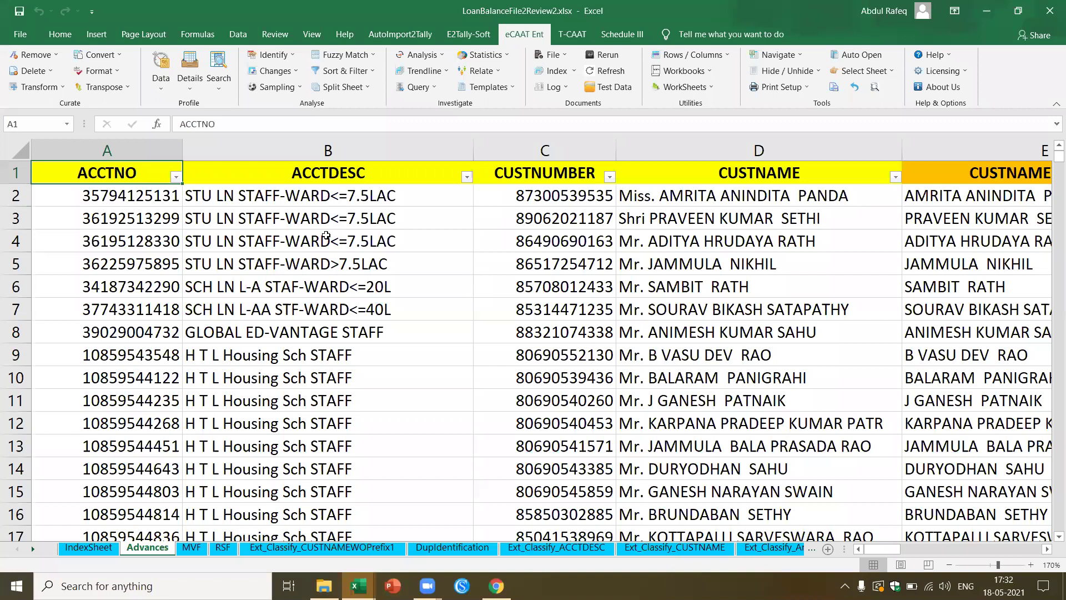
# Start another Numeric Stratification on the Advances data, stratifying and totalling on LIMIT
pyautogui.click(159, 89)
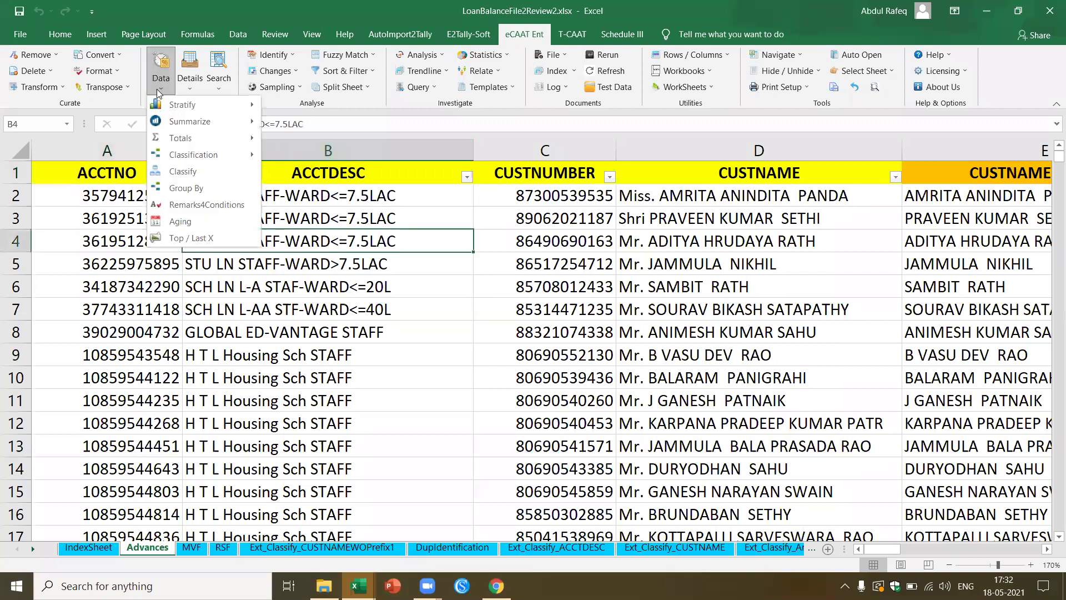
pyautogui.moveTo(194, 105)
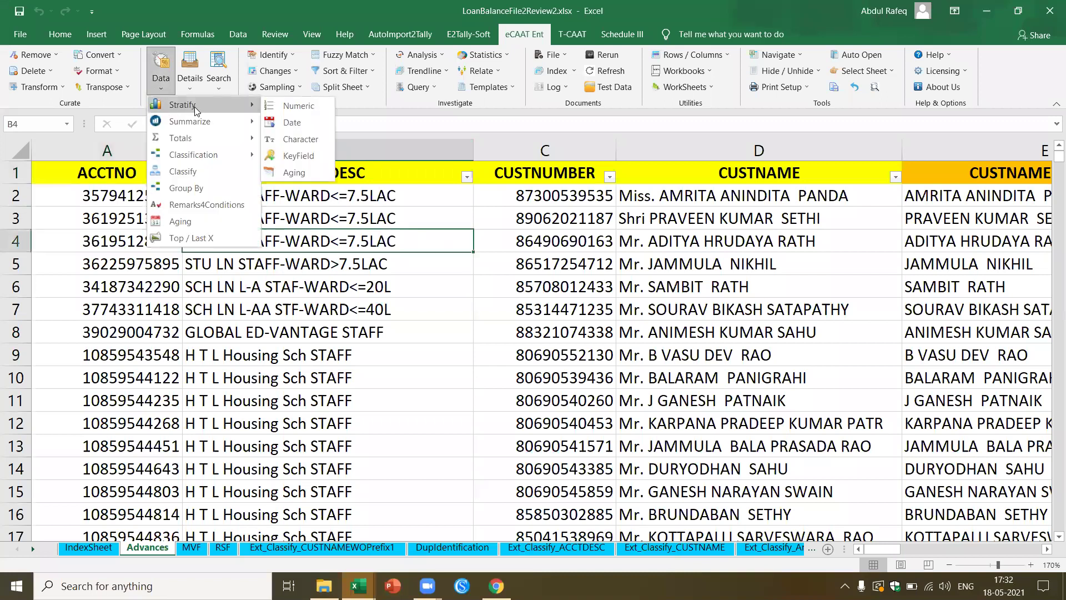
pyautogui.click(281, 107)
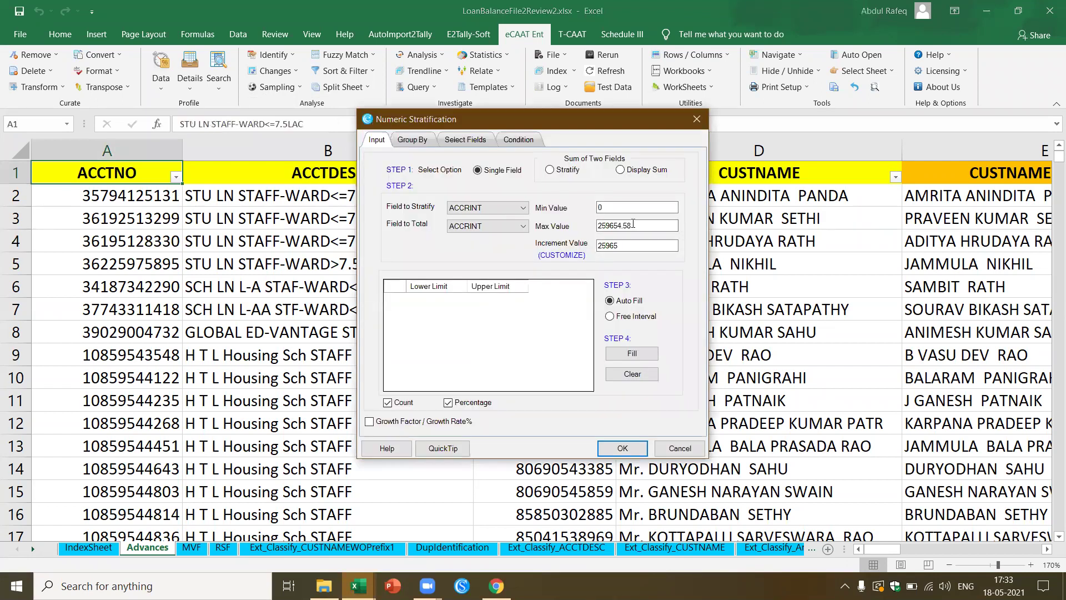
pyautogui.click(522, 210)
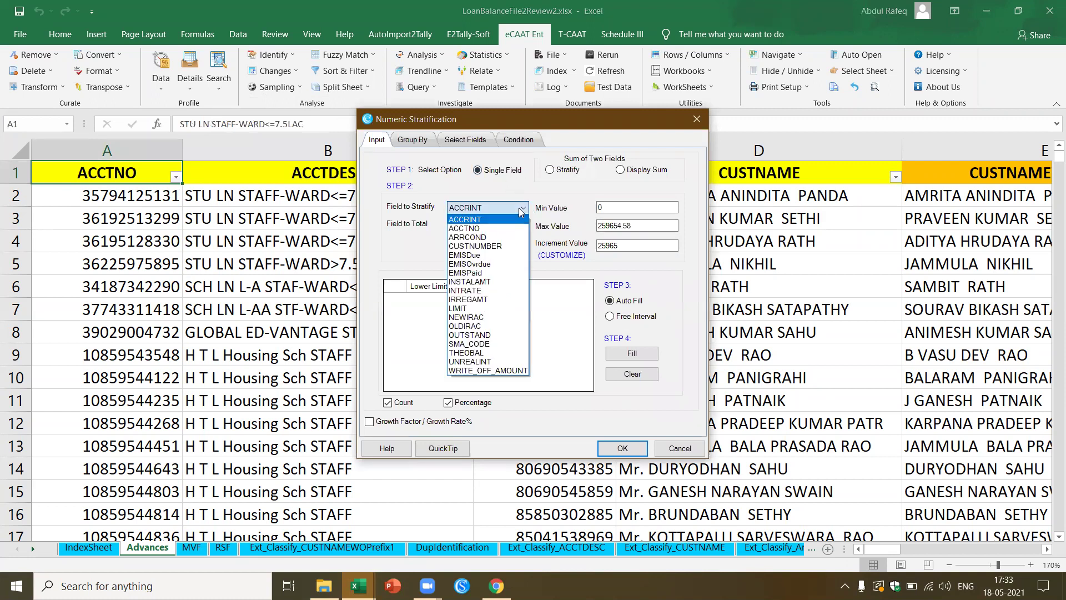
pyautogui.click(491, 309)
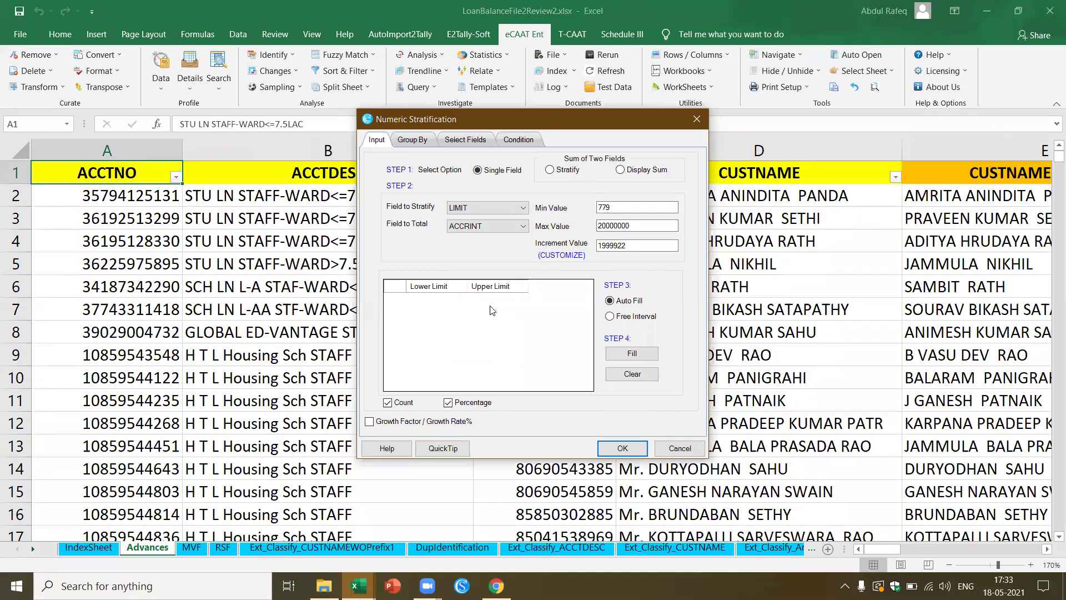
pyautogui.click(523, 228)
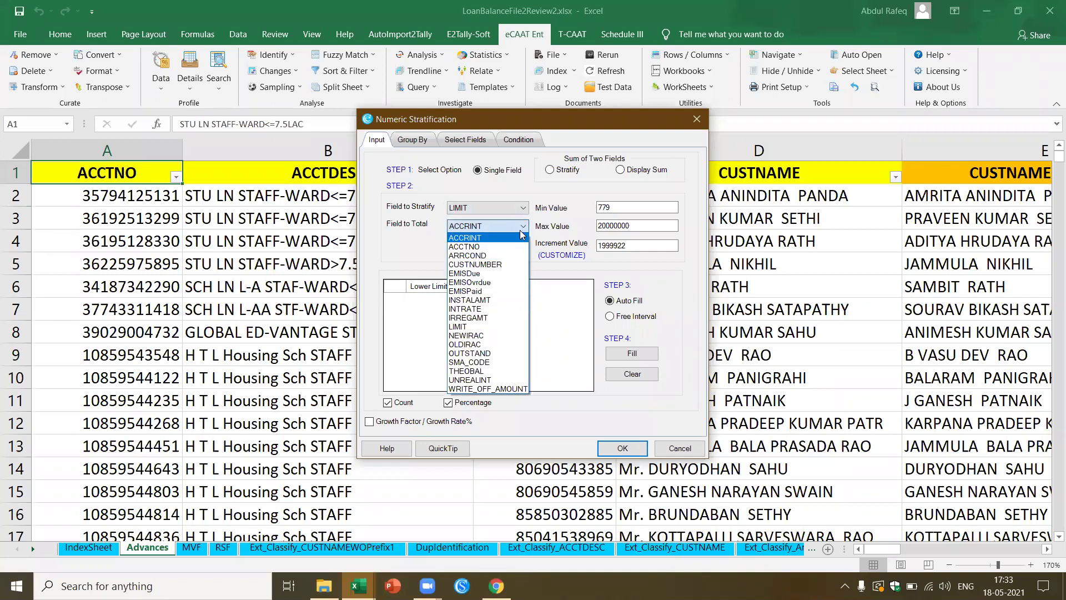
pyautogui.click(475, 327)
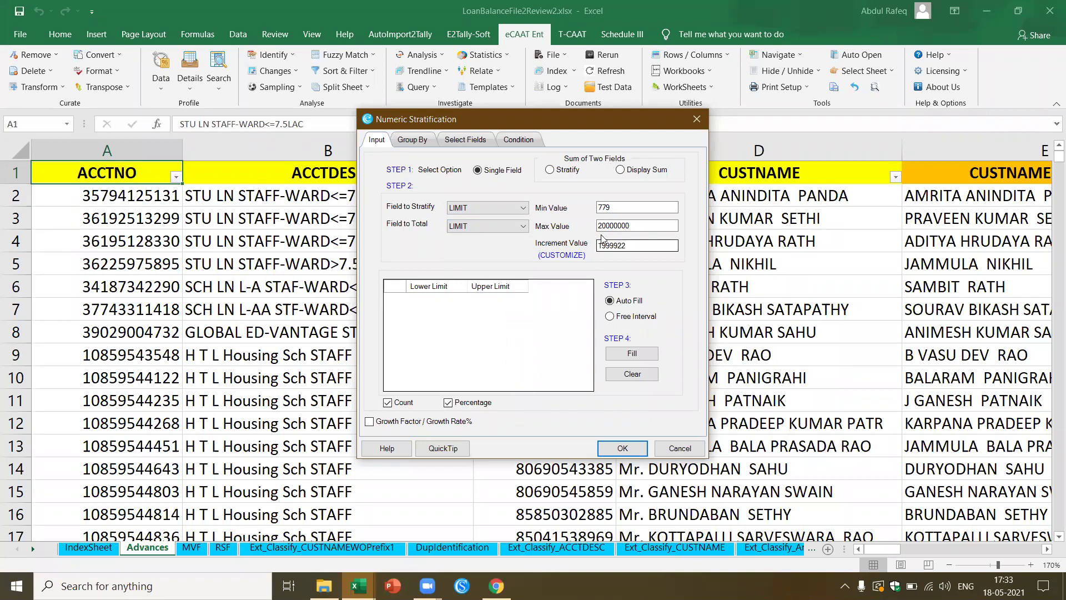
# Switch the stratification to free intervals and define the first interval from 100000 to 10000000
pyautogui.click(626, 320)
pyautogui.click(450, 300)
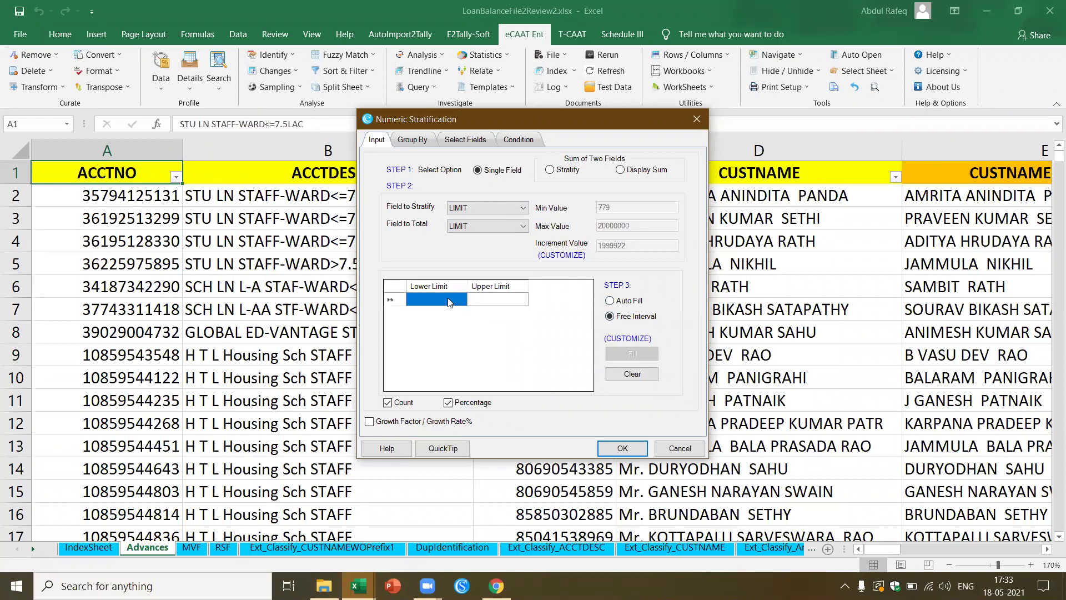
pyautogui.write('100000')
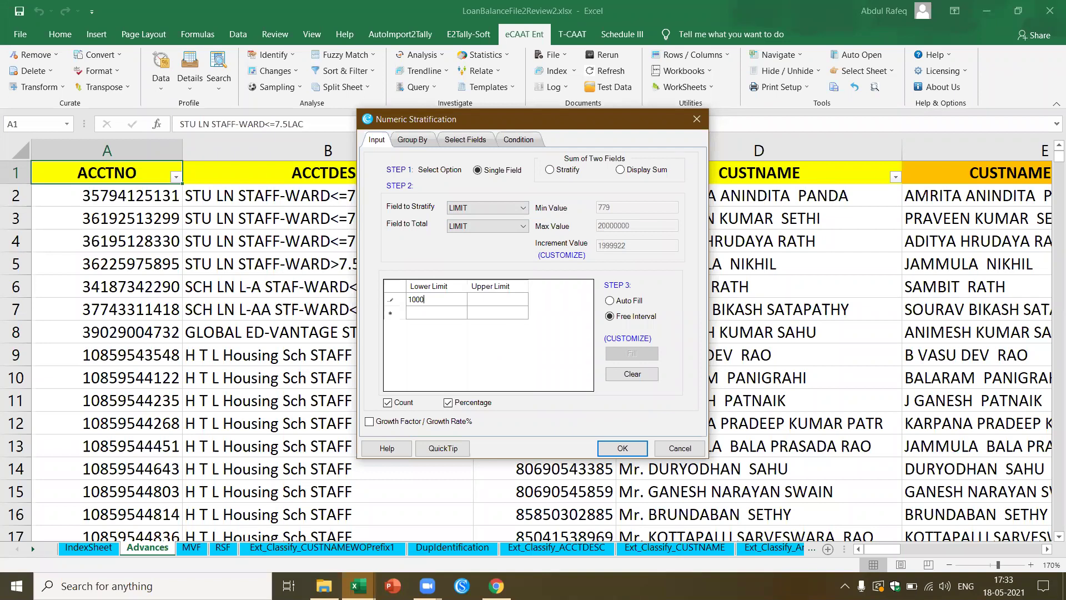
pyautogui.click(491, 301)
pyautogui.write('1')
pyautogui.doubleClick(493, 298)
pyautogui.click(494, 299)
pyautogui.doubleClick(492, 299)
# Define the second interval from 10000001 to 30000000, reusing the first interval's upper limit
pyautogui.hotkey('ctrl', 'c')
pyautogui.click(431, 312)
pyautogui.click(429, 310)
pyautogui.hotkey('ctrl', 'v')
pyautogui.write('1')
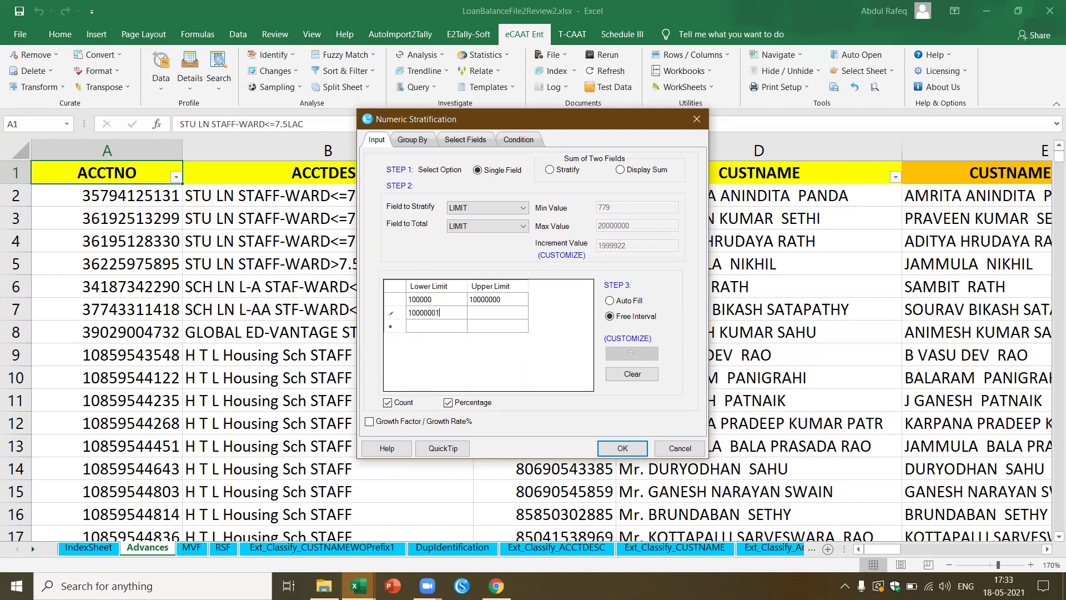
pyautogui.click(486, 313)
pyautogui.click(487, 312)
pyautogui.hotkey('ctrl', 'v')
pyautogui.press('BackSpace')
pyautogui.write('3')
# Set the third interval's lower limit to 30000001
pyautogui.click(423, 327)
pyautogui.click(424, 328)
pyautogui.hotkey('ctrl', 'v')
pyautogui.write('3')
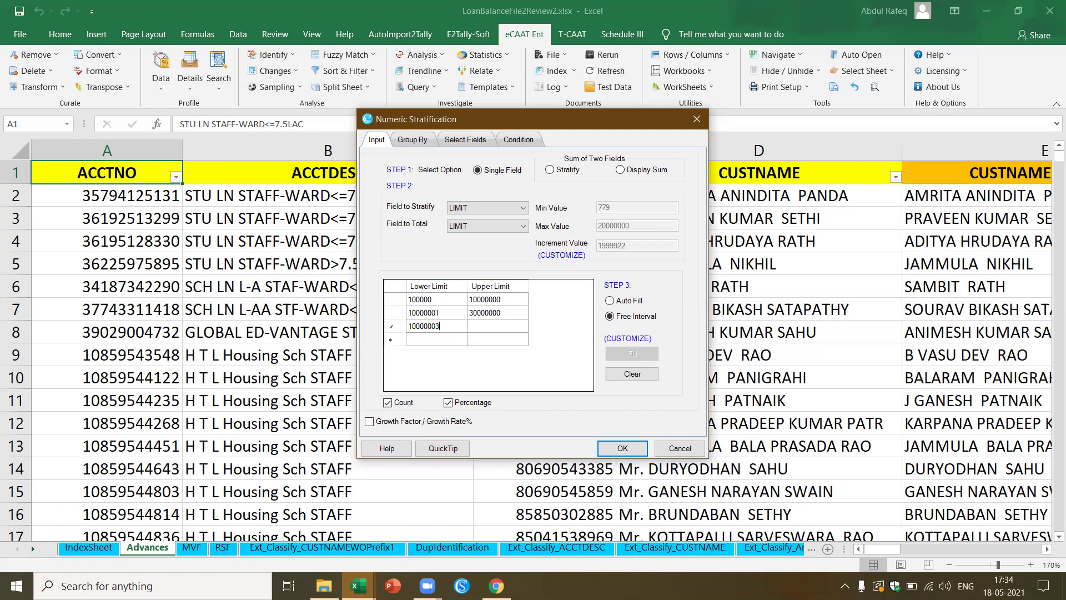
pyautogui.press('Left')
pyautogui.press('Left')
pyautogui.press('Left')
pyautogui.write('1')
pyautogui.press('BackSpace')
pyautogui.write('3')
pyautogui.press('Delete')
# Set the third interval's upper limit to 50000000
pyautogui.click(479, 325)
pyautogui.click(479, 326)
pyautogui.write('10000000')
pyautogui.click(472, 326)
pyautogui.press('BackSpace')
pyautogui.write('3')
pyautogui.press('BackSpace')
pyautogui.write('5')
# Add a fourth interval from 50000000 to 100000000, and run the stratification with its results enlarged
pyautogui.click(423, 340)
pyautogui.click(423, 340)
pyautogui.write('10000000')
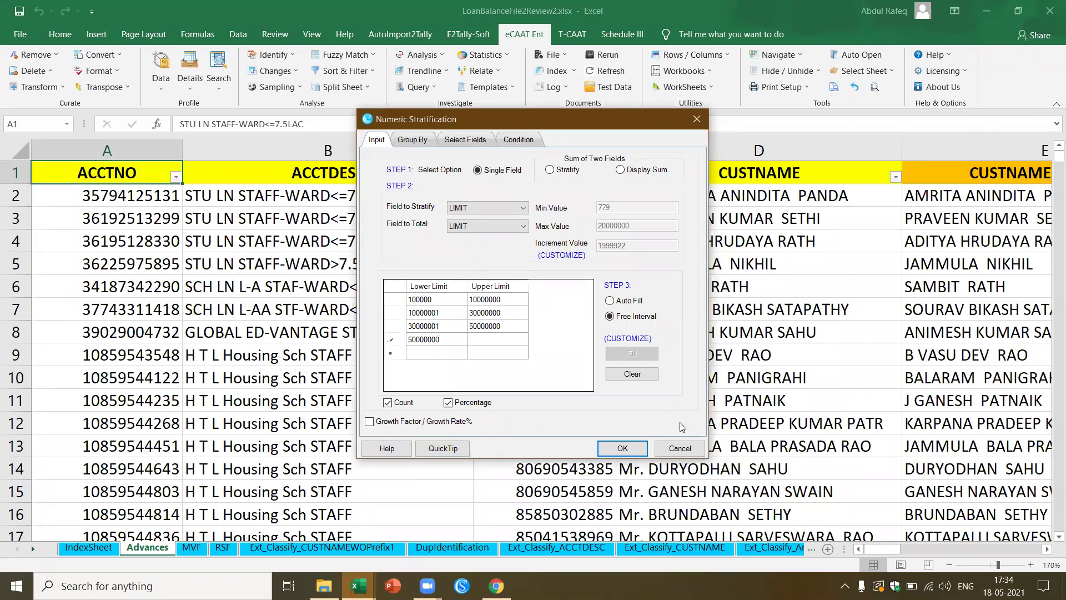
pyautogui.click(496, 340)
pyautogui.click(483, 344)
pyautogui.hotkey('ctrl', 'v')
pyautogui.write('0')
pyautogui.click(621, 448)
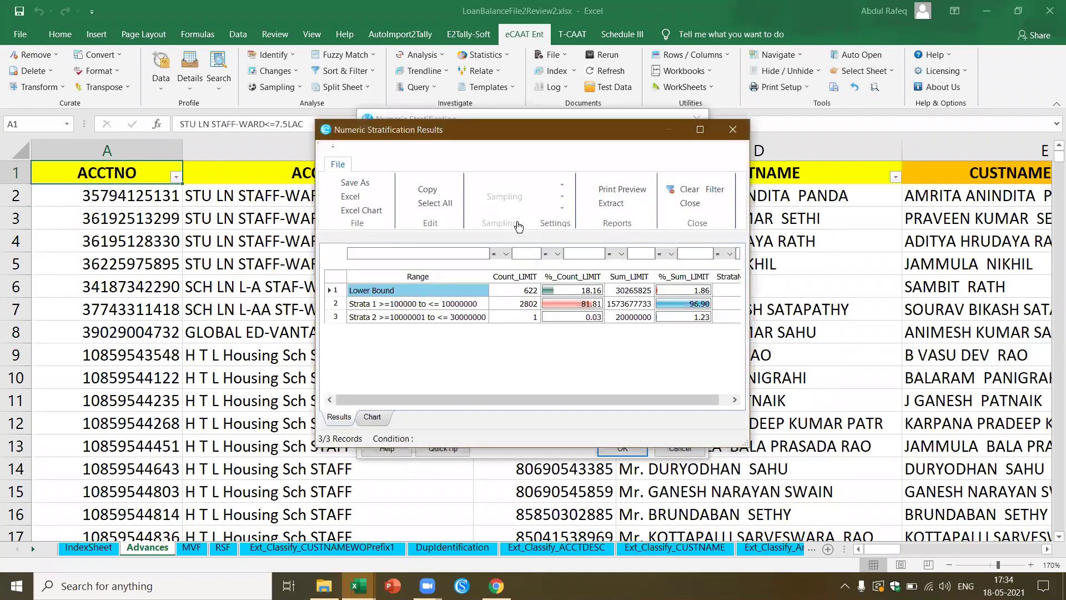
pyautogui.click(701, 130)
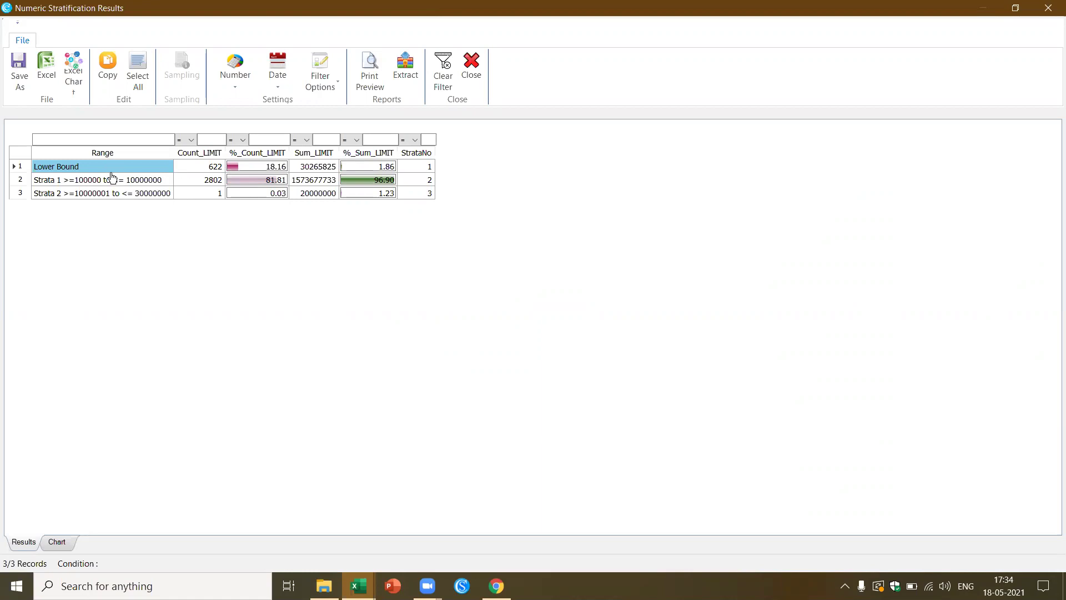
# Close the limit stratification results and review the Advances column headings from CUSTNAME across to OUTSTAND
pyautogui.click(214, 168)
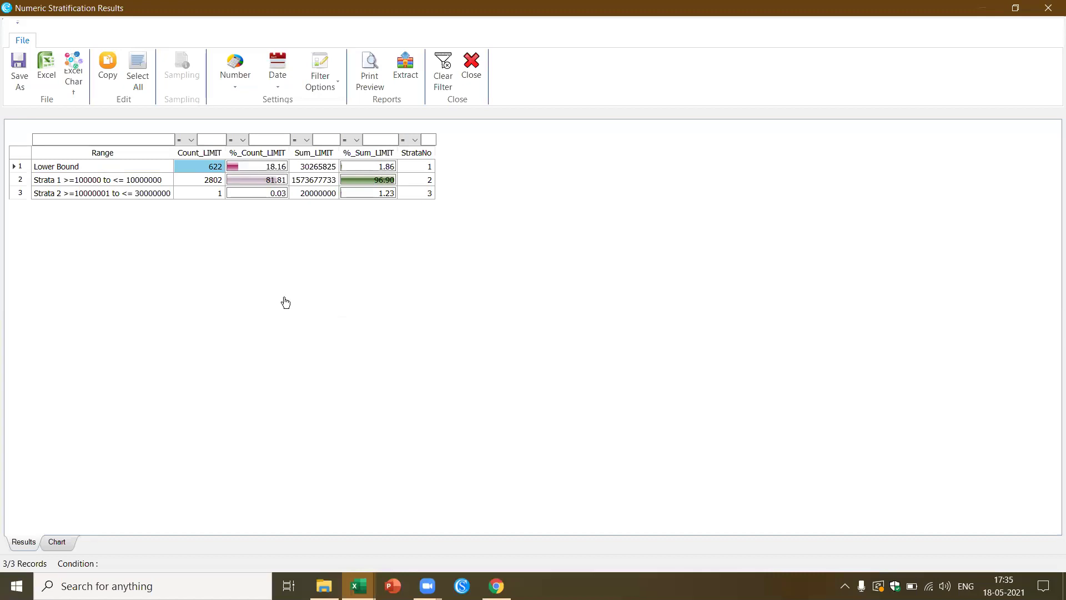
pyautogui.click(471, 70)
pyautogui.click(369, 264)
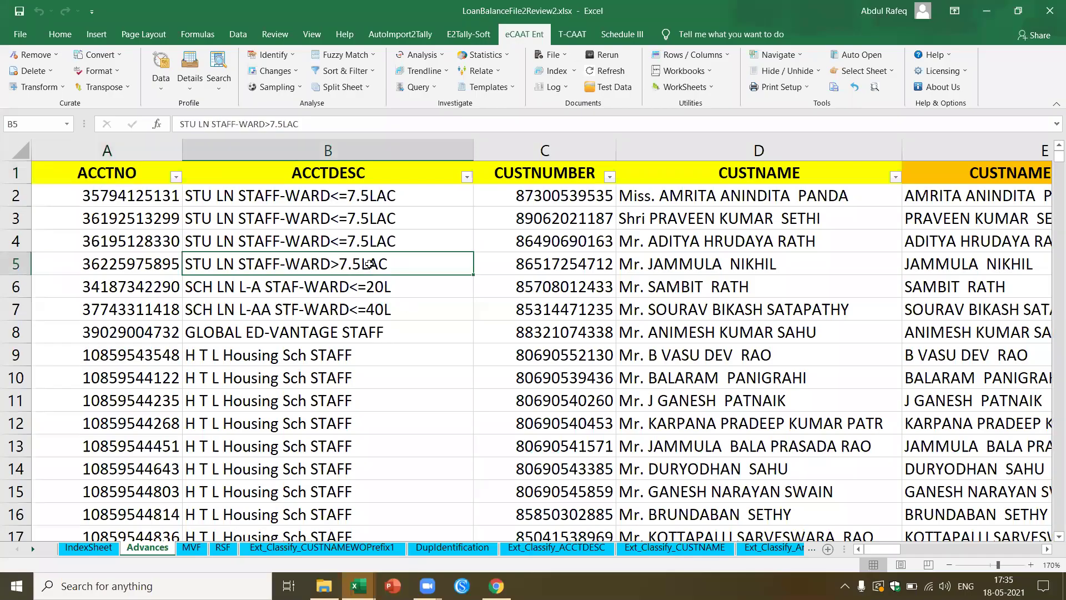
pyautogui.click(730, 170)
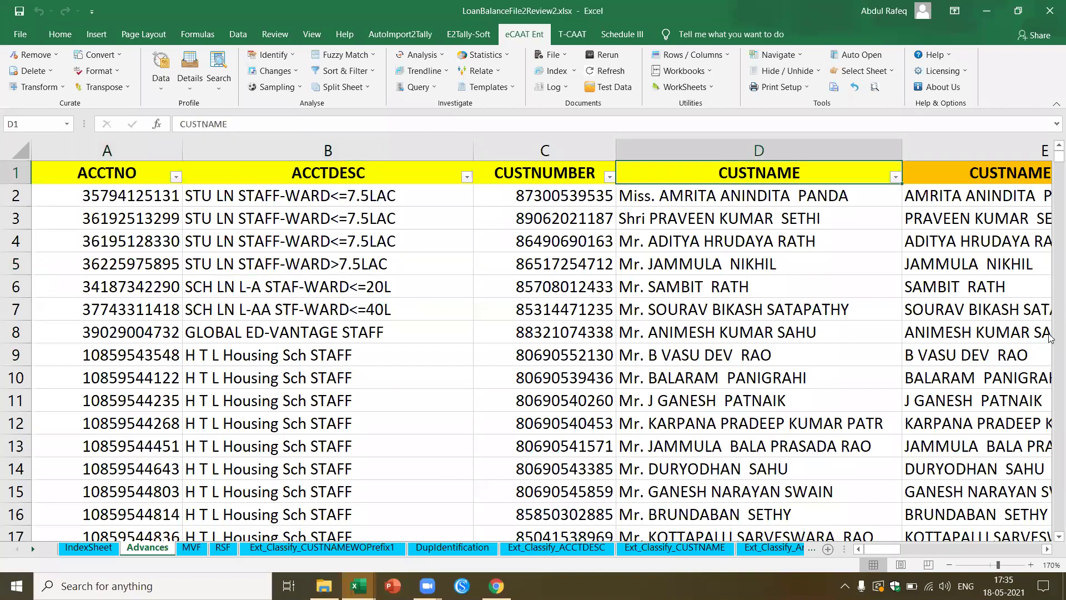
pyautogui.press('Right')
pyautogui.press('Right')
pyautogui.press('Right')
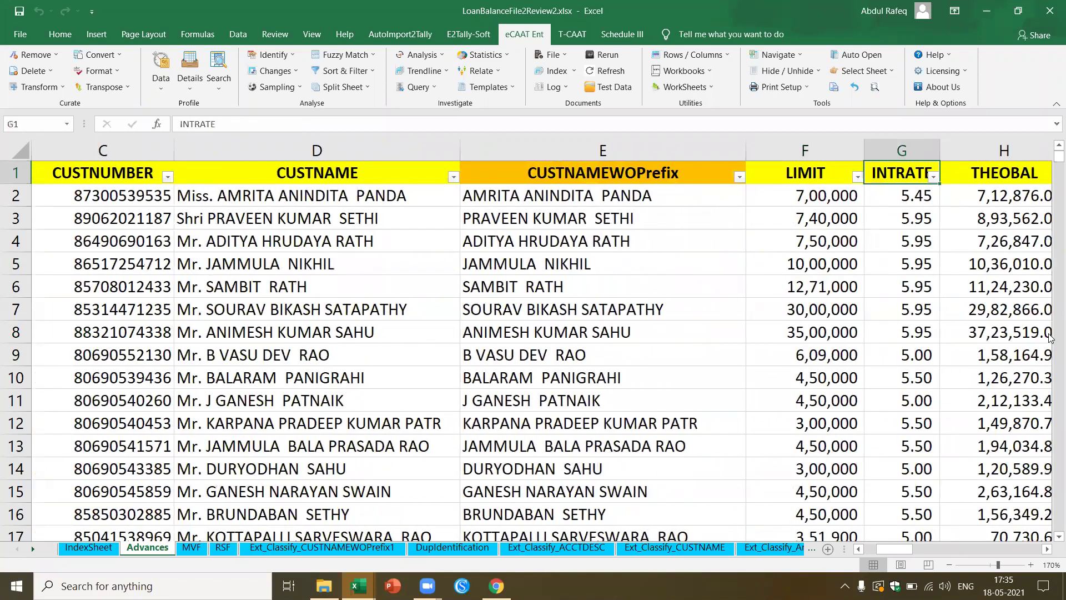
pyautogui.press('Right')
pyautogui.press('Right')
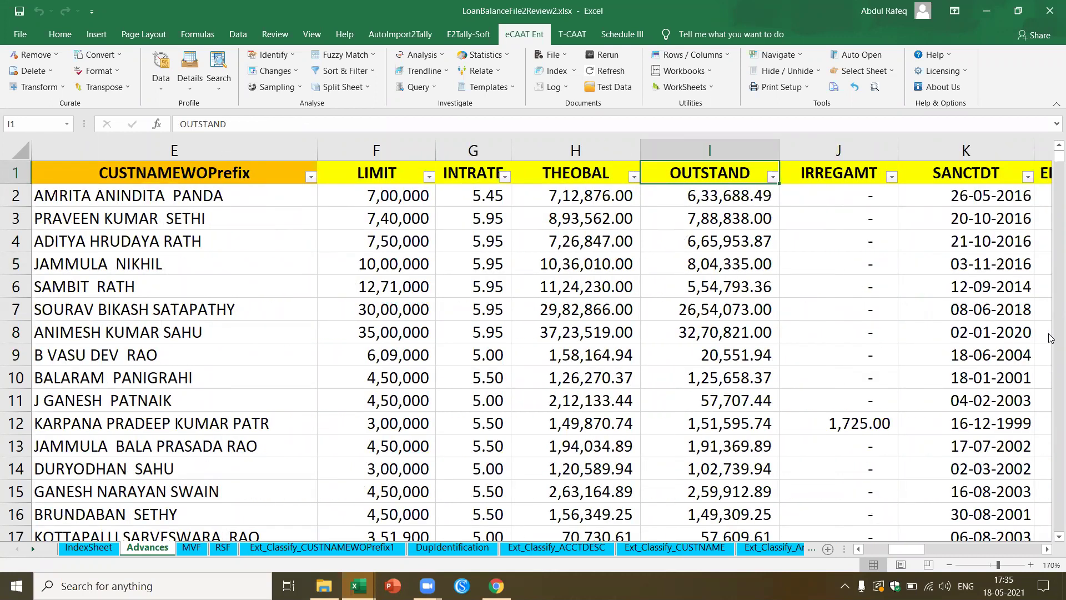
# Start a Numeric Stratification of the Advances data with OUTSTAND as both the field to stratify and the field to total
pyautogui.click(159, 92)
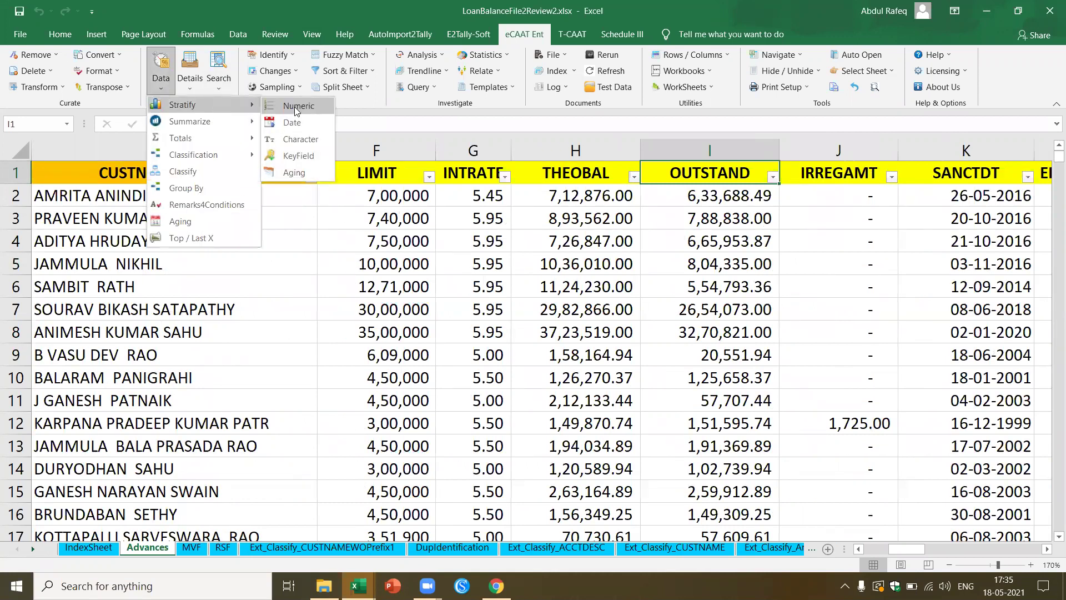
pyautogui.click(294, 106)
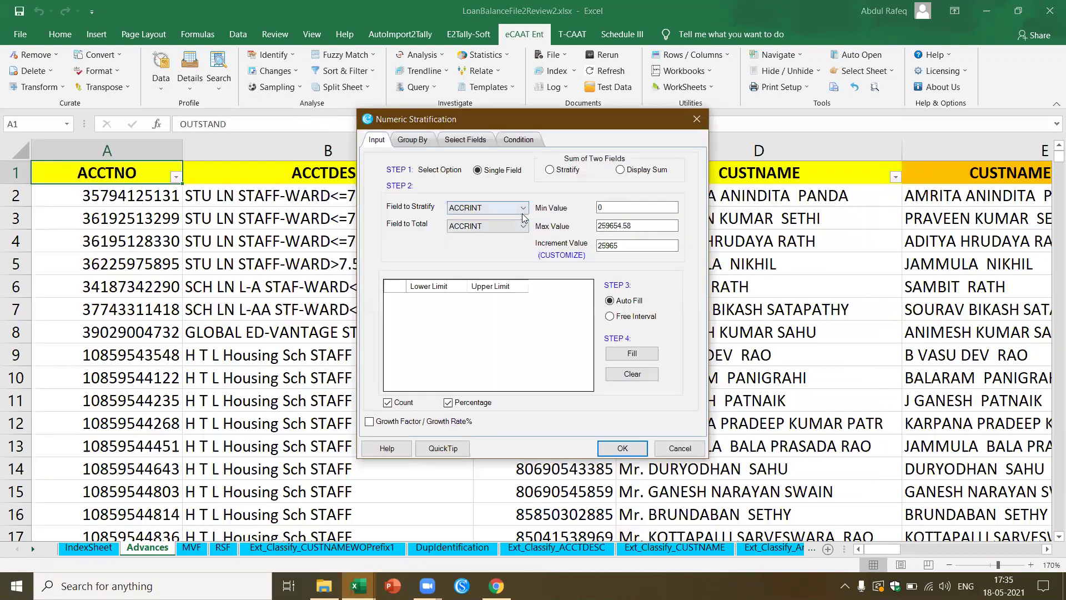
pyautogui.click(523, 209)
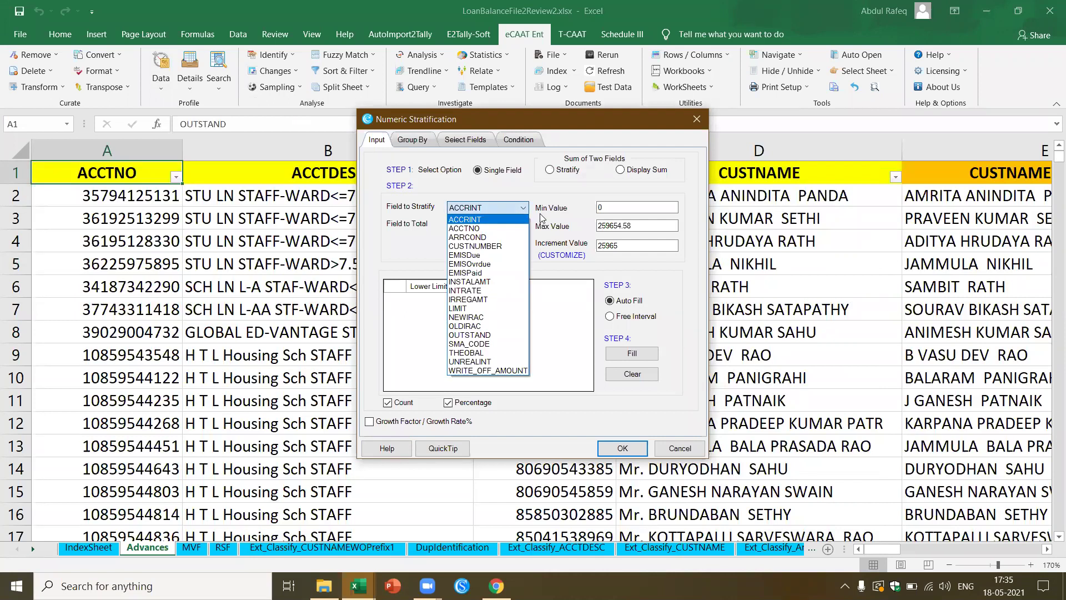
pyautogui.click(470, 335)
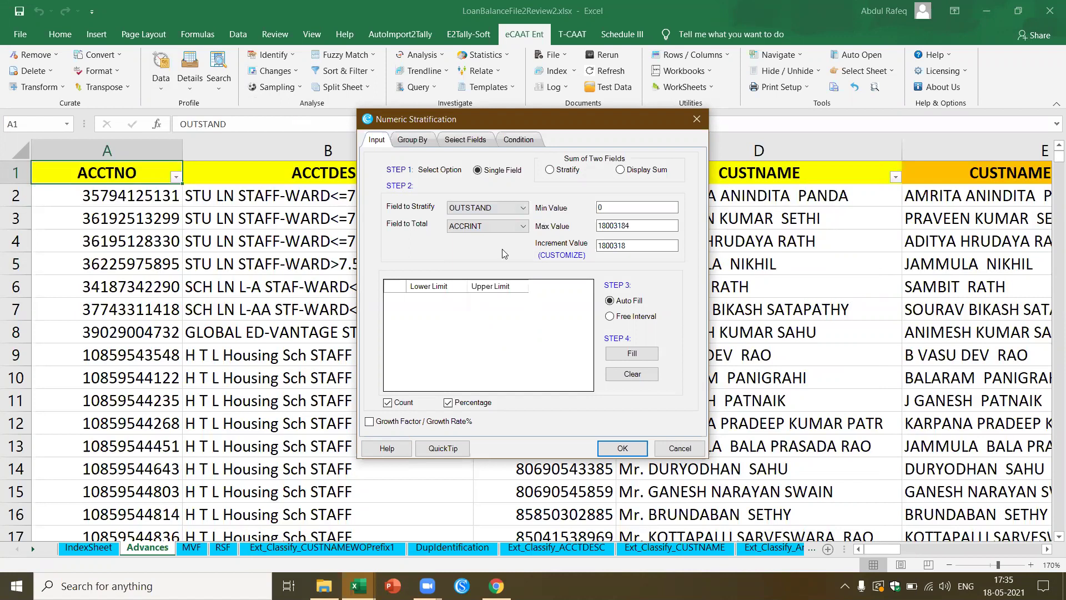
pyautogui.click(523, 226)
pyautogui.click(523, 226)
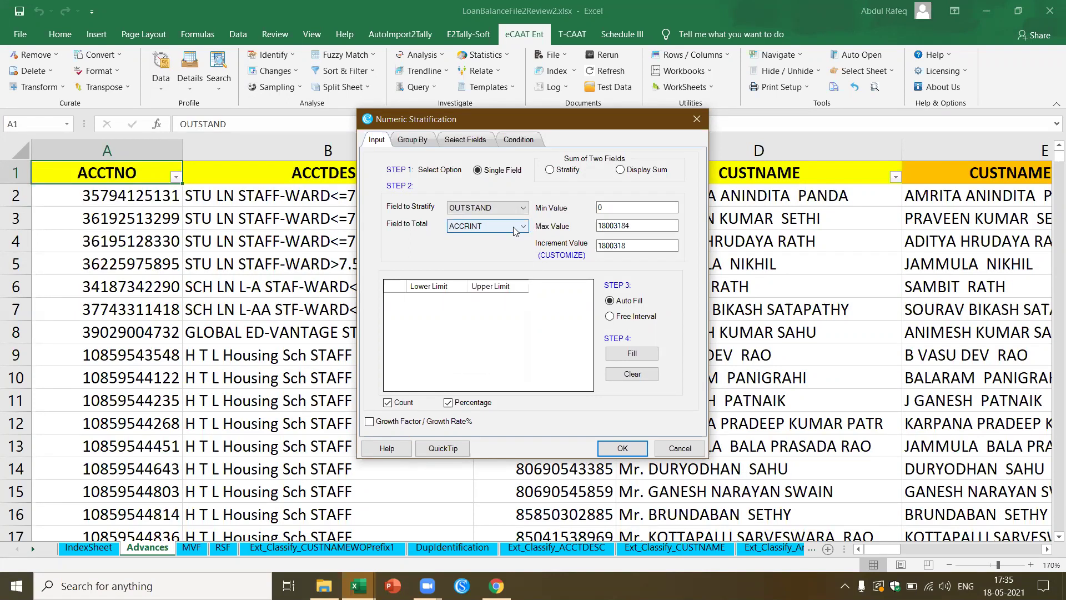
pyautogui.click(521, 227)
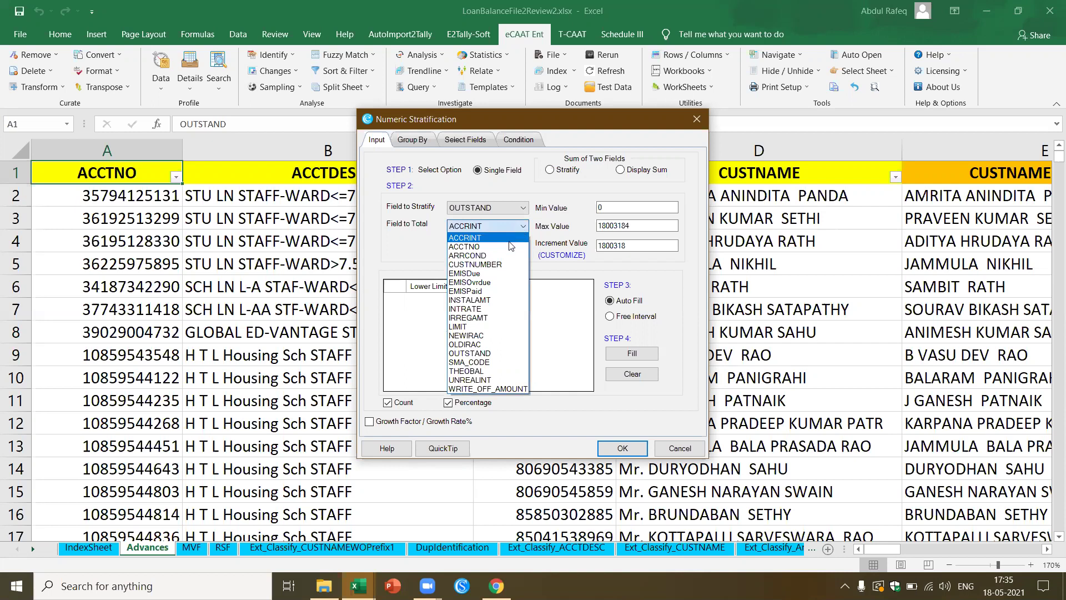
pyautogui.click(496, 354)
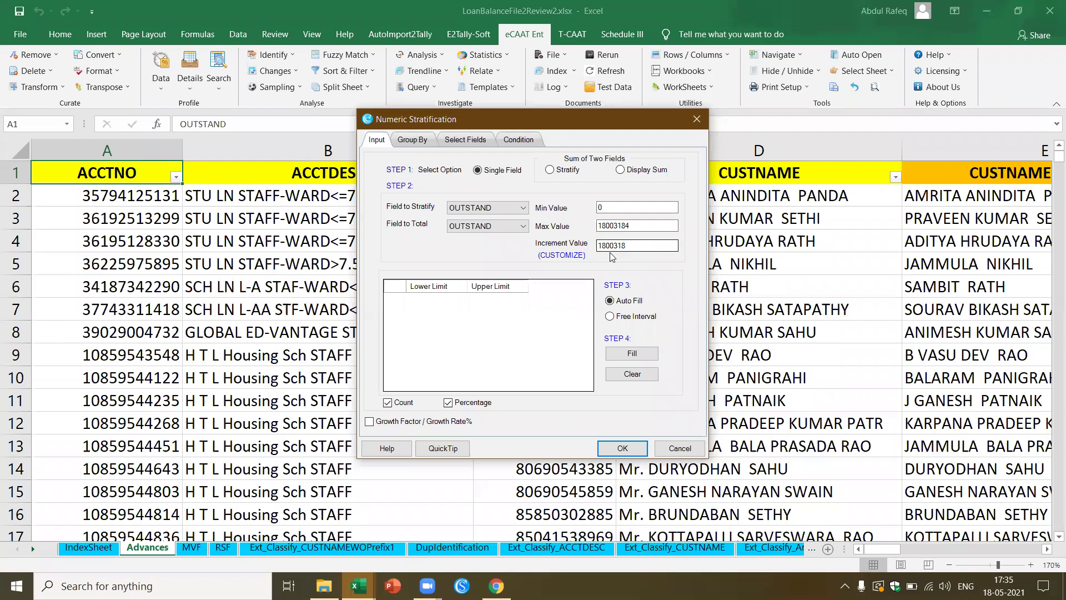
# Auto-fill the OUTSTAND intervals using the 1800318 increment, and run the stratification with its results enlarged
pyautogui.click(633, 354)
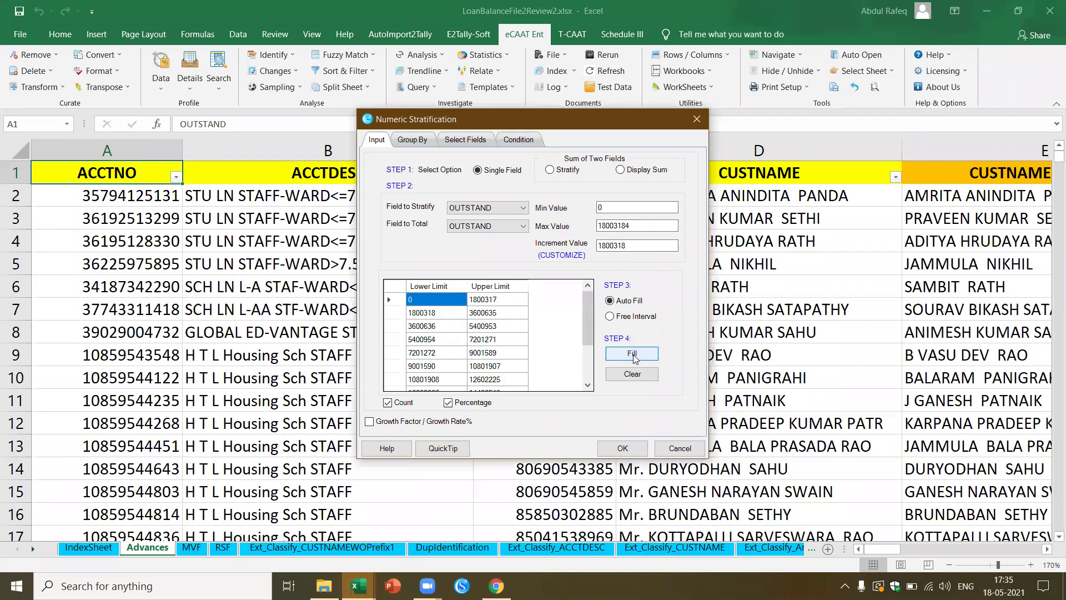
pyautogui.click(633, 448)
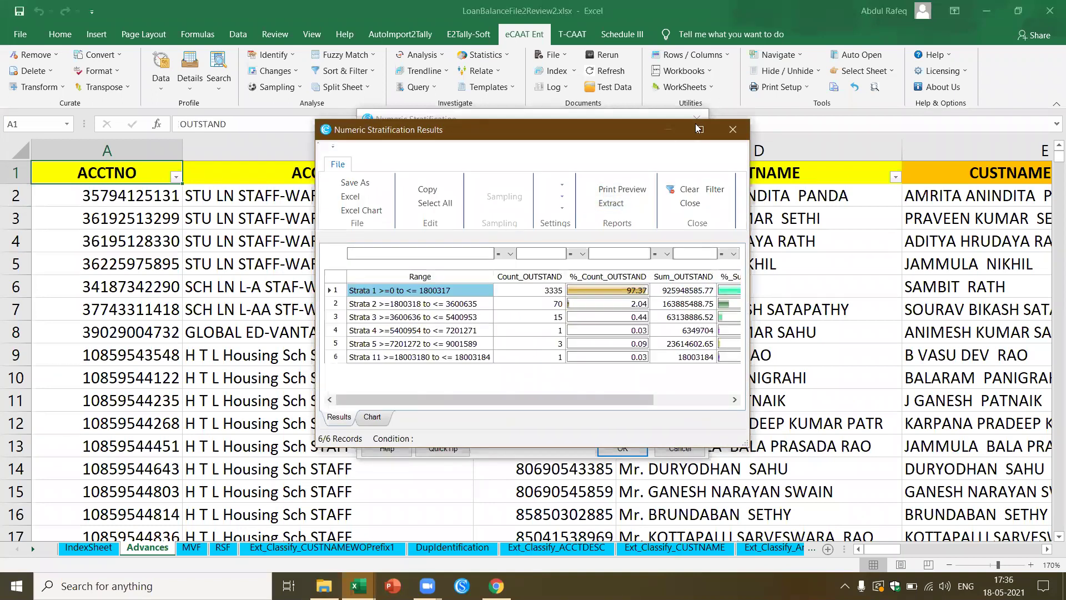
pyautogui.click(699, 129)
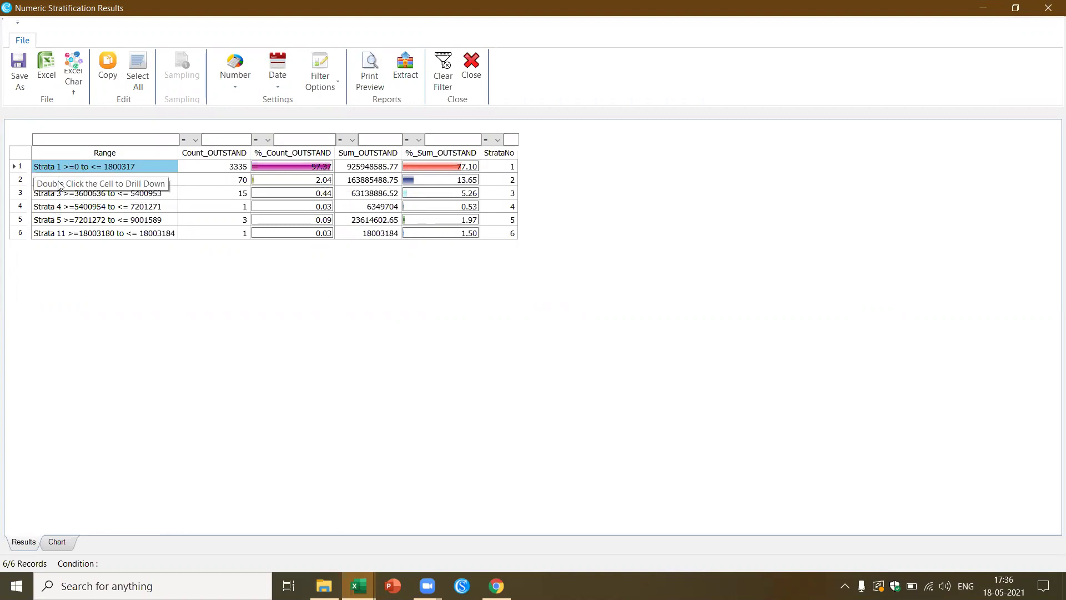
# Close the outstanding stratification results and review the Advances column headings between ACCTNO and INTRATE
pyautogui.click(468, 82)
pyautogui.click(744, 175)
pyautogui.press('Right')
pyautogui.press('Right')
pyautogui.press('Right')
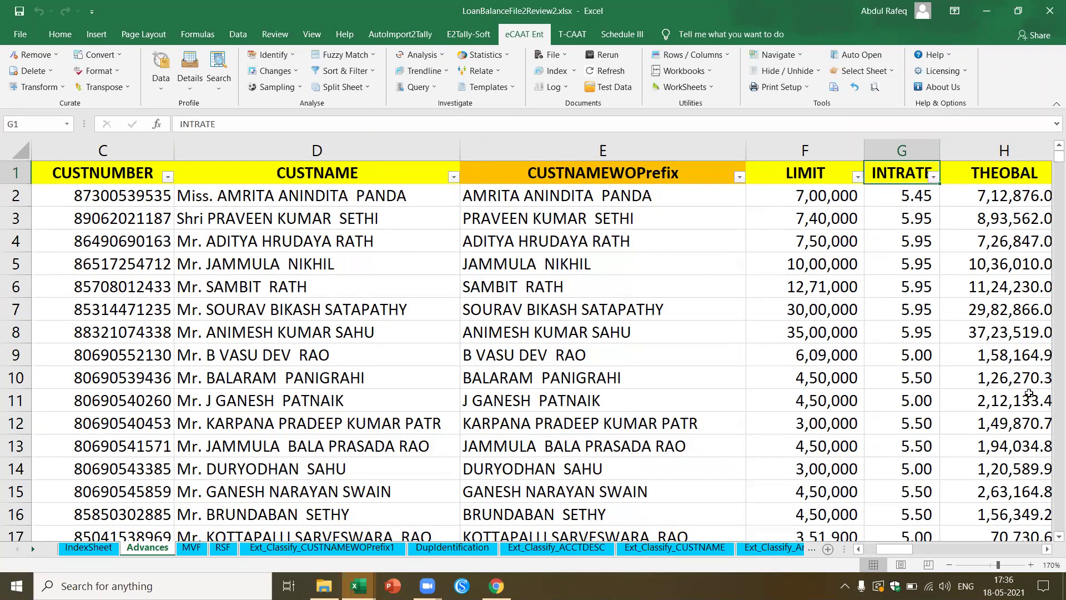
pyautogui.press('Left')
pyautogui.press('Left')
pyautogui.press('Left')
pyautogui.press('Left')
pyautogui.press('Left')
pyautogui.press('Left')
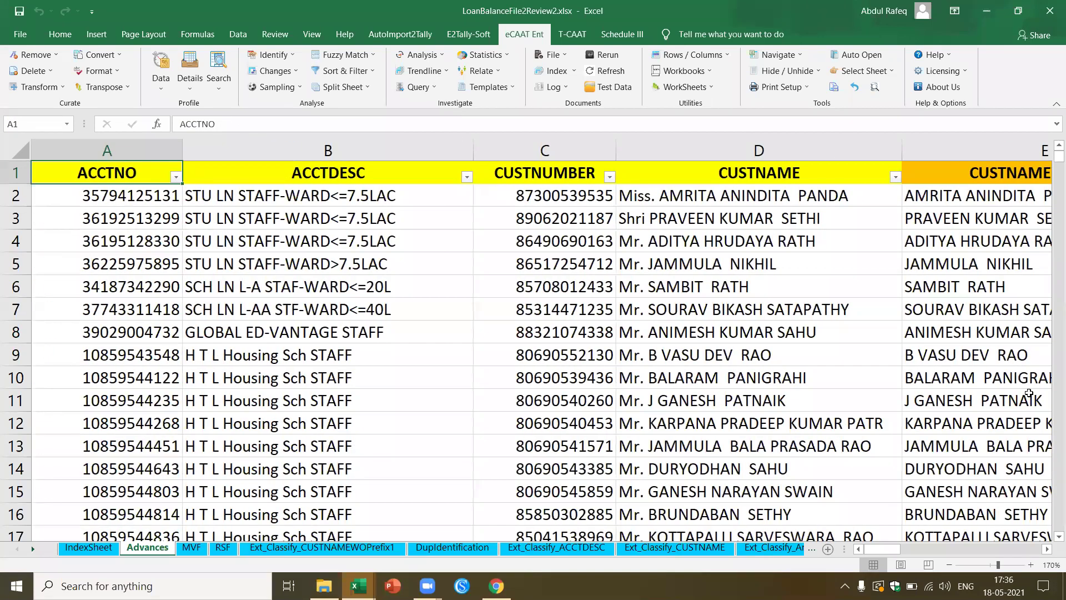
# Examine the first loan's account description against its interest rate in the Advances sheet
pyautogui.press('Right')
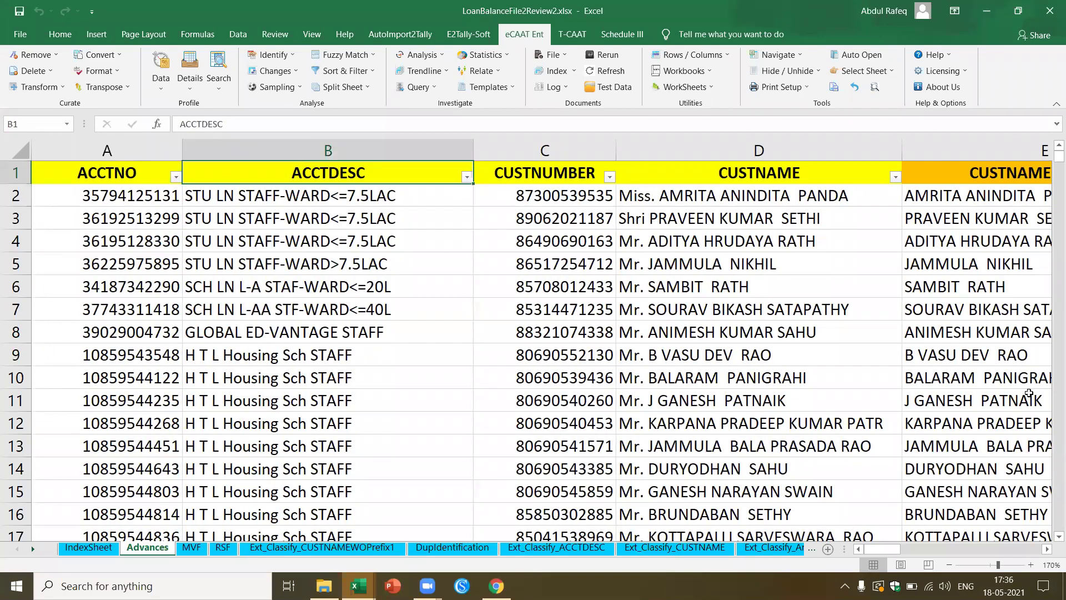
pyautogui.press('Down')
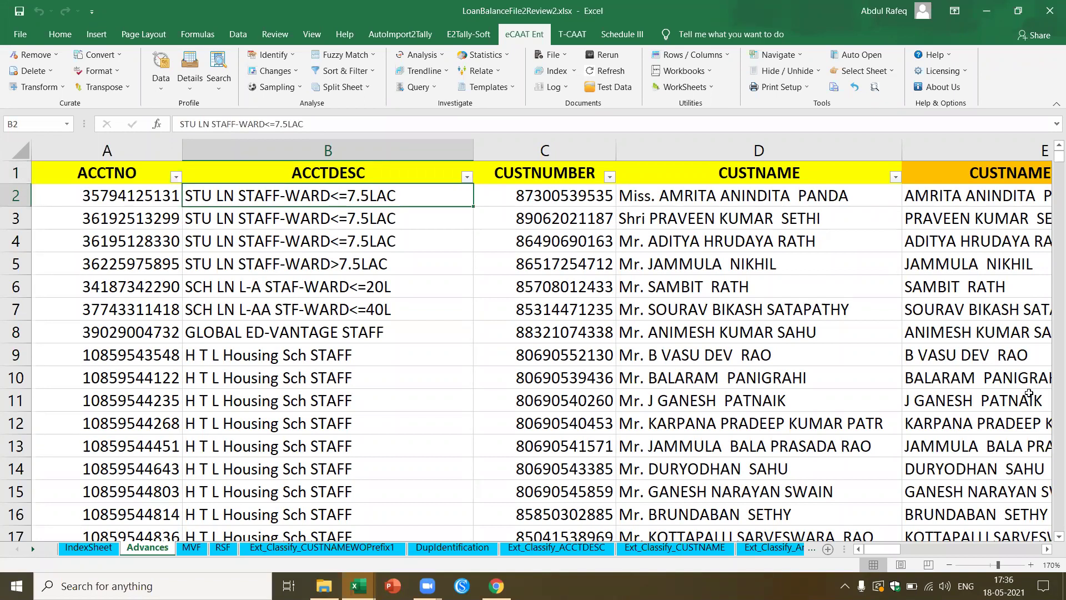
pyautogui.press('Right')
pyautogui.press('Right')
pyautogui.press('Right')
pyautogui.press('Right')
pyautogui.press('Right')
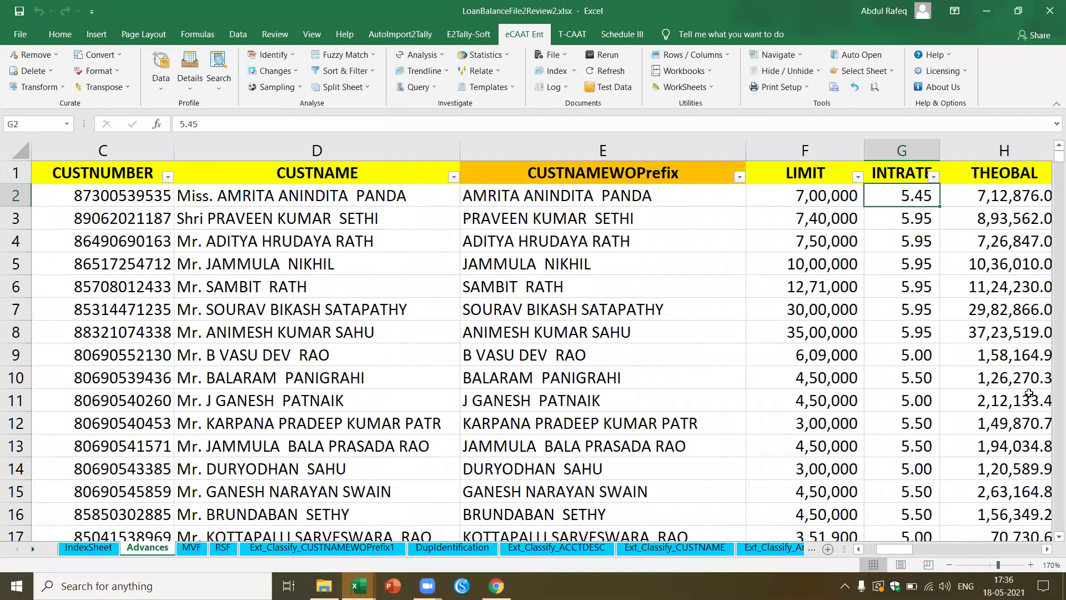
pyautogui.press('Left')
pyautogui.press('Left')
pyautogui.press('Left')
pyautogui.press('Left')
pyautogui.press('Left')
pyautogui.press('Left')
pyautogui.press('Right')
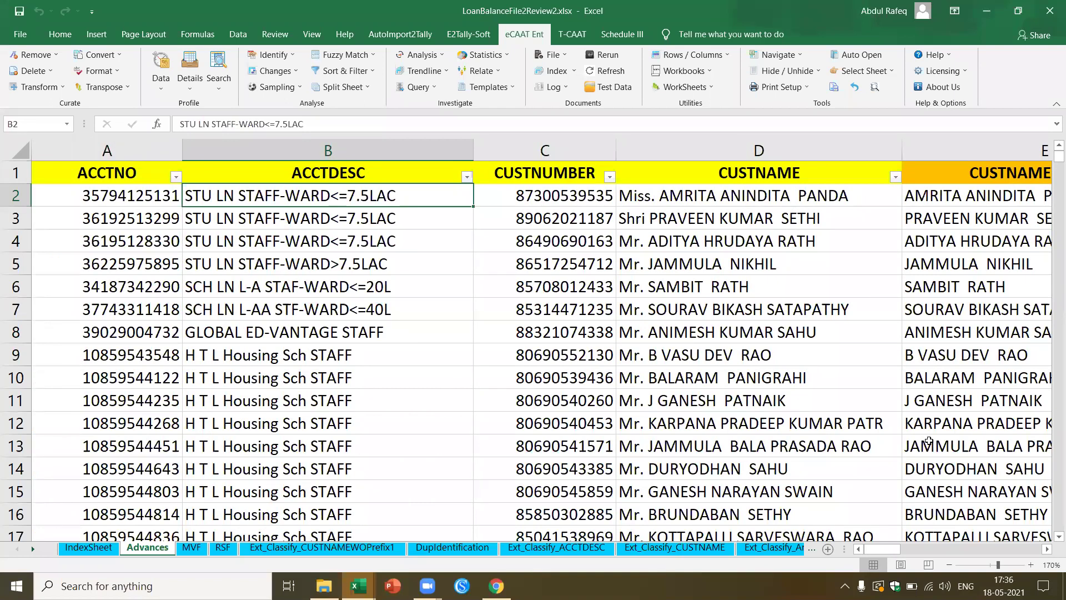
pyautogui.click(353, 277)
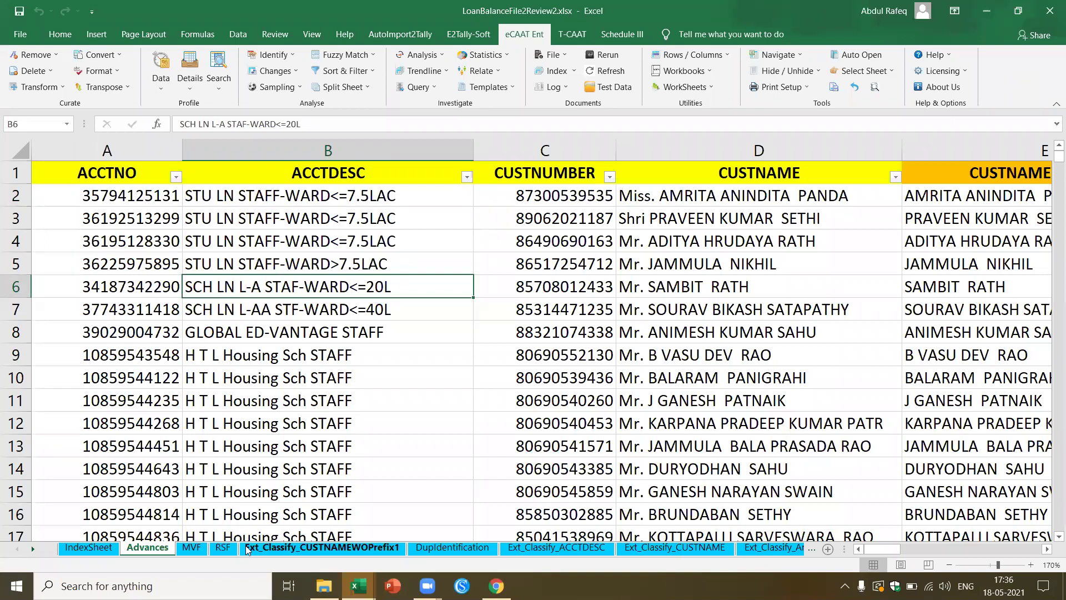
# Open the RSF sheet and examine the MC-CAR LOAN-NEW FXD RT row from its account description across to %RSF
pyautogui.click(224, 547)
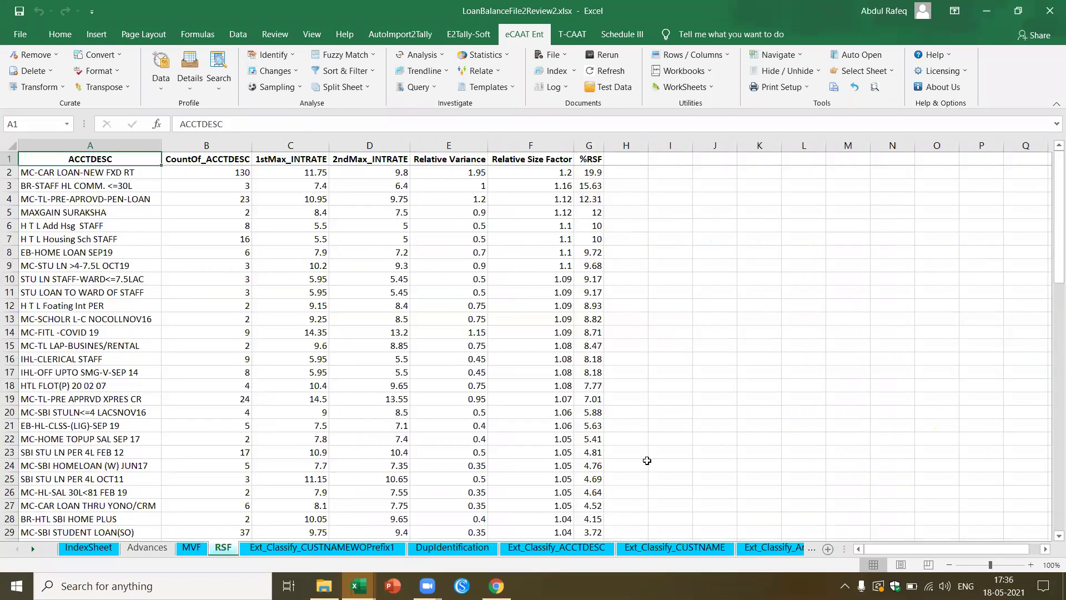
pyautogui.moveTo(990, 565); pyautogui.dragTo(1002, 565)
pyautogui.click(199, 217)
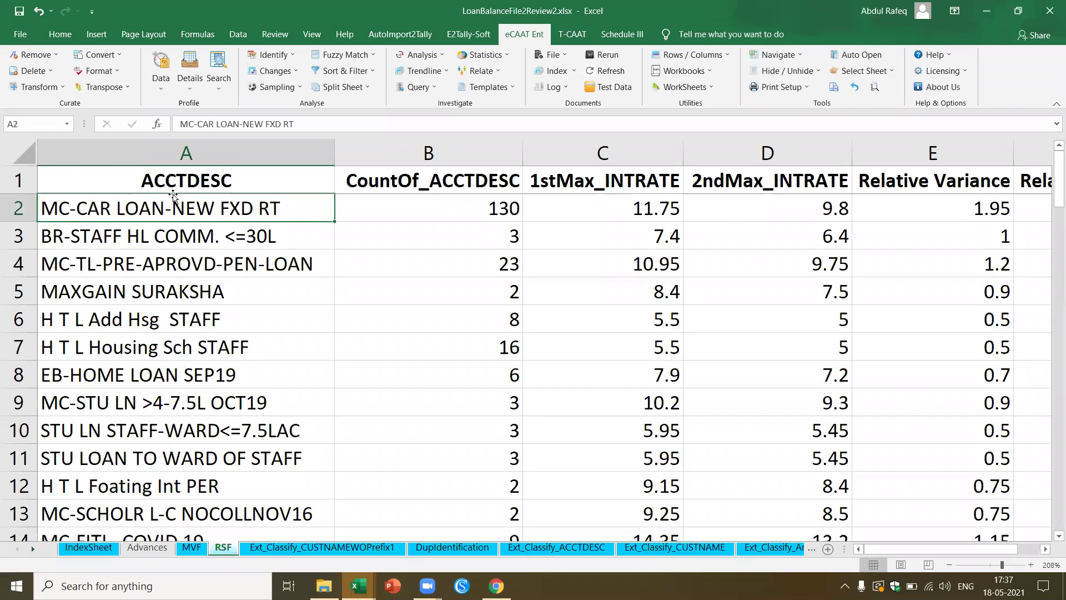
pyautogui.click(188, 155)
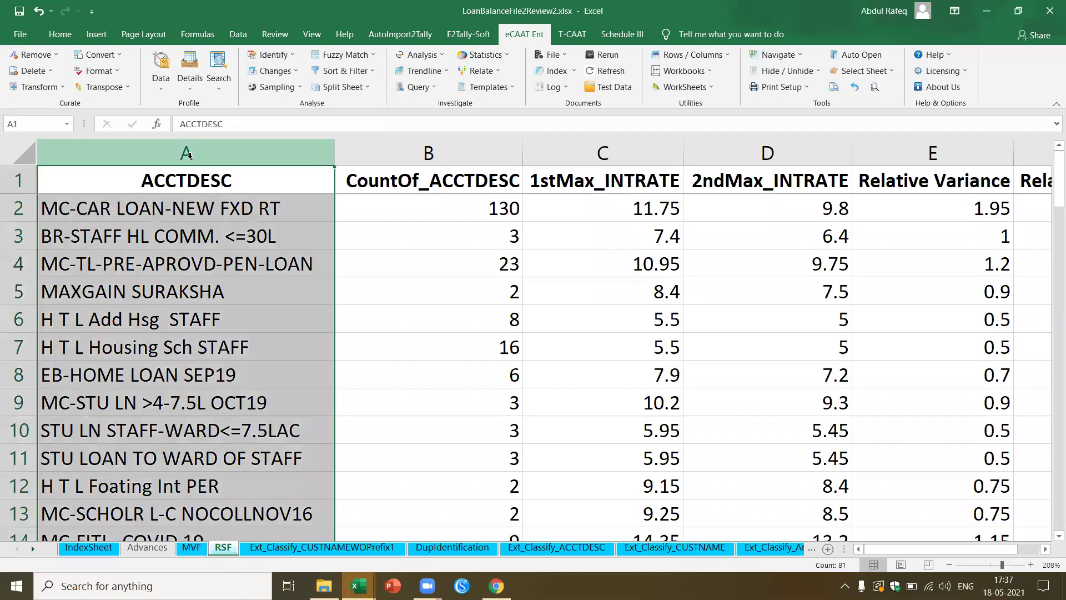
pyautogui.click(205, 203)
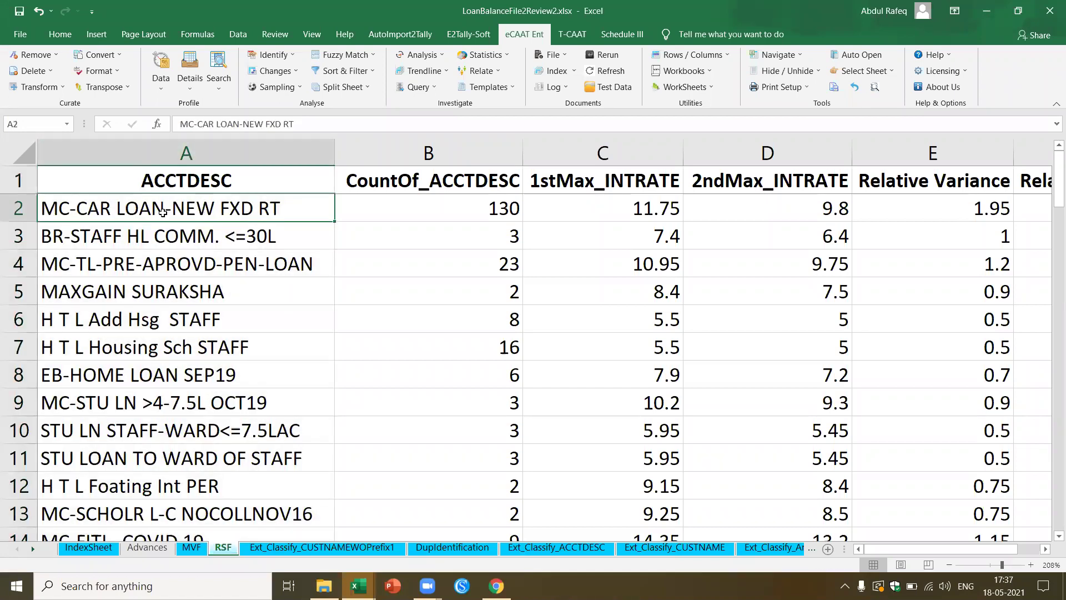
pyautogui.click(391, 202)
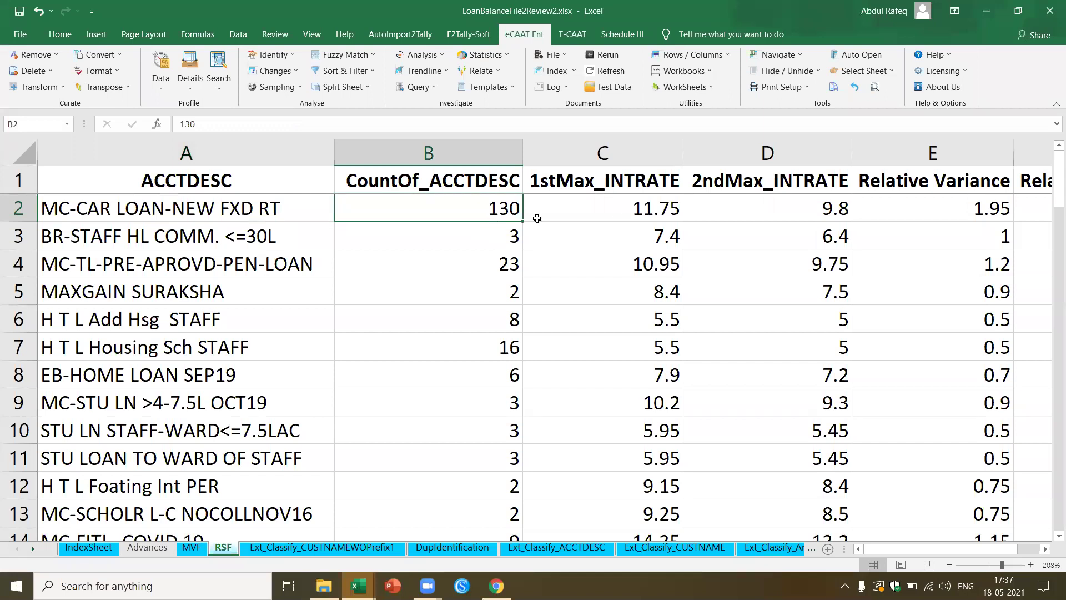
pyautogui.click(628, 214)
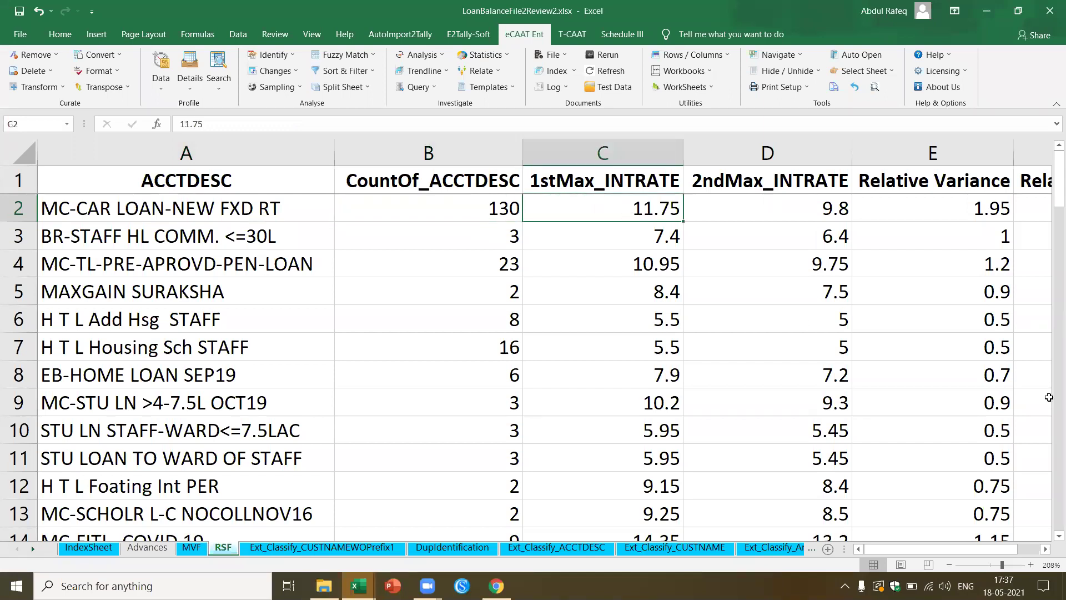
pyautogui.press('Right')
pyautogui.press('Right')
pyautogui.press('Right')
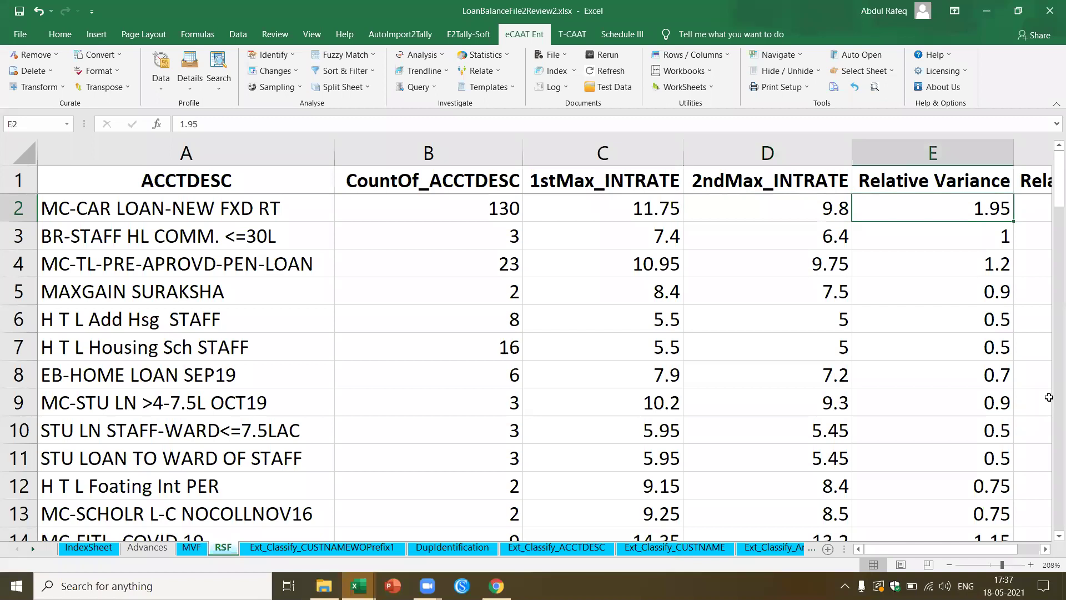
pyautogui.press('Right')
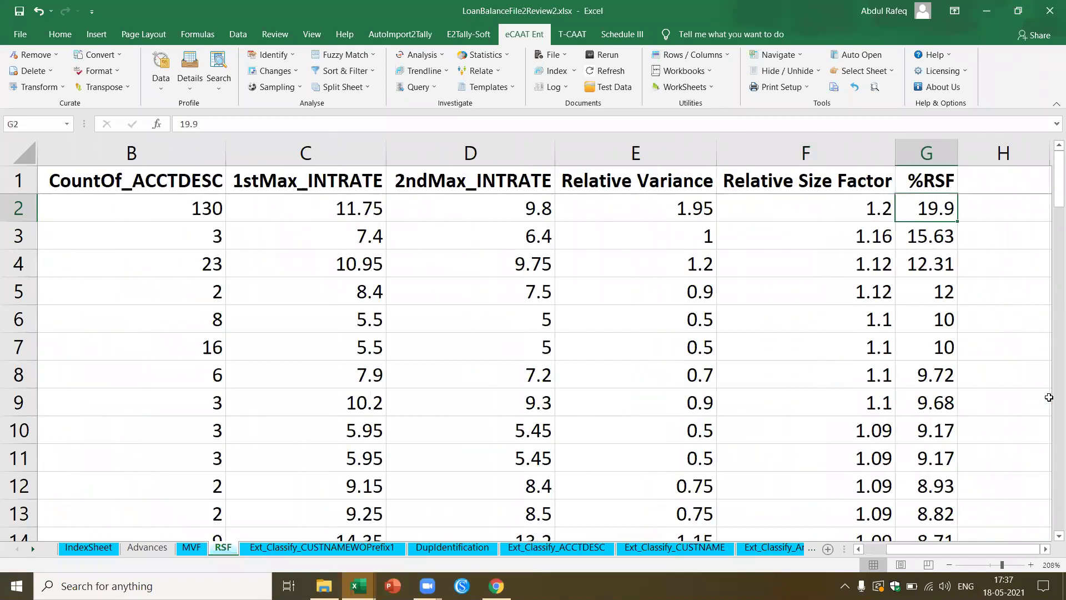
# Compare the highest and second-highest interest rates in the first RSF row
pyautogui.press('Down')
pyautogui.press('Up')
pyautogui.press('Left')
pyautogui.press('Left')
pyautogui.press('Left')
pyautogui.press('Left')
pyautogui.press('Left')
pyautogui.press('Right')
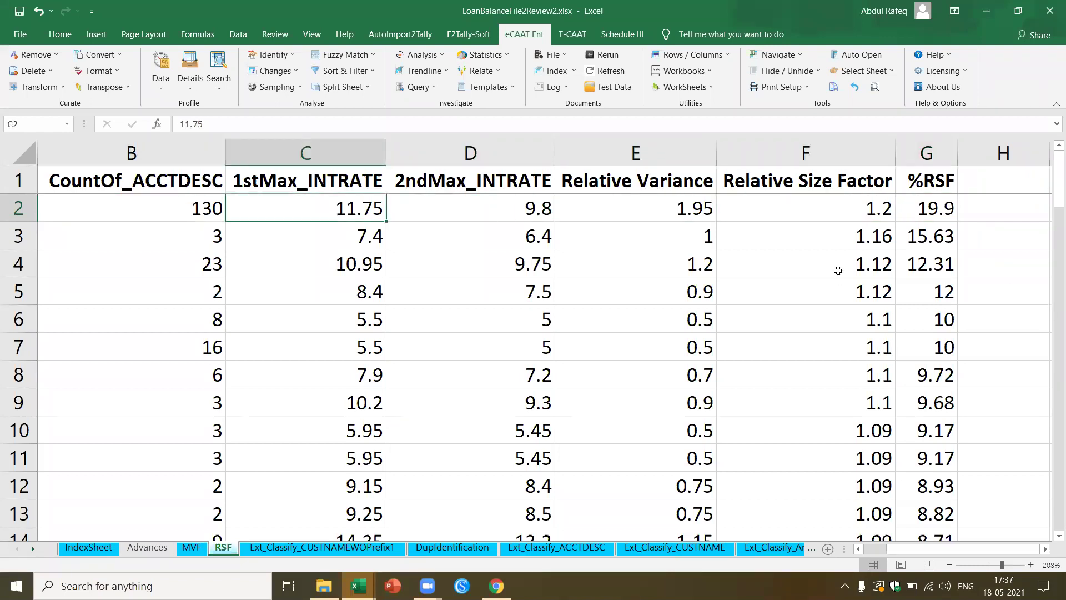
pyautogui.rightClick(537, 204)
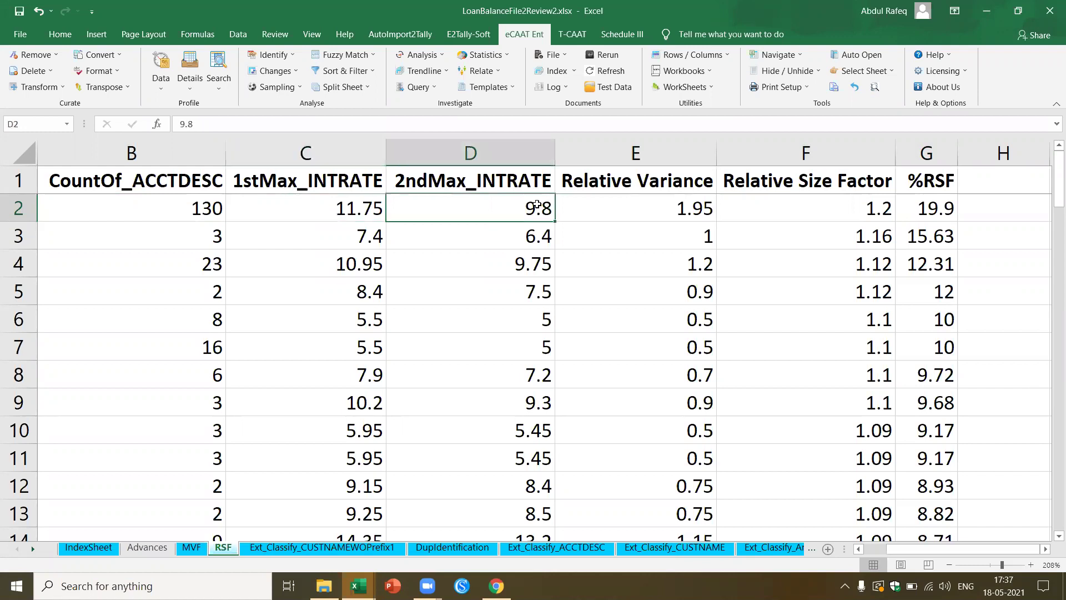
pyautogui.press('Escape')
# Examine the %RSF values and interest rates down the list of account descriptions
pyautogui.click(920, 374)
pyautogui.scroll(-9, 920, 374)
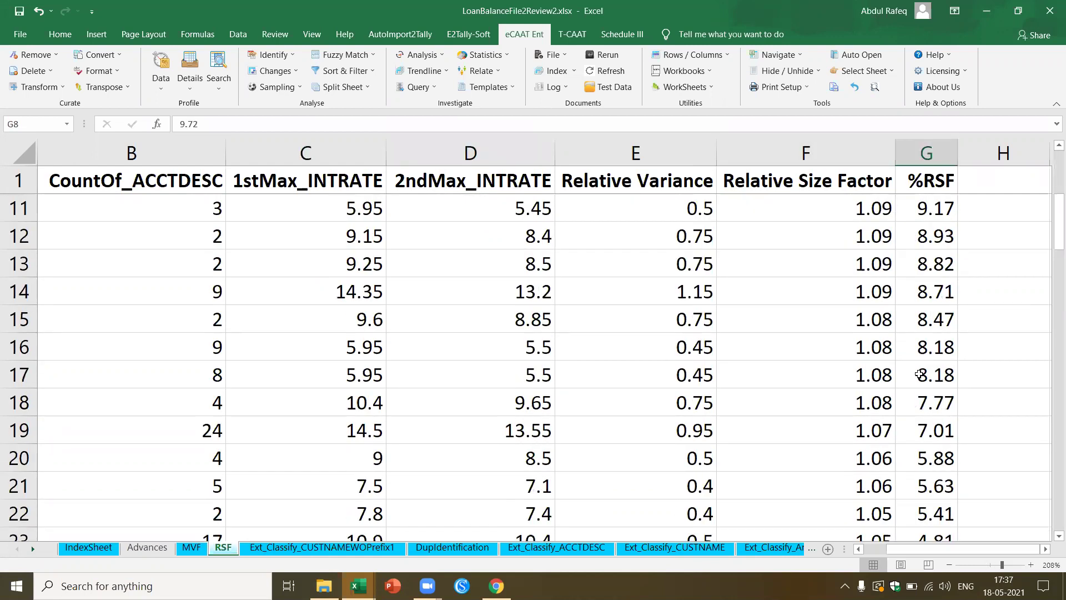
pyautogui.scroll(-7, 920, 374)
pyautogui.scroll(16, 919, 373)
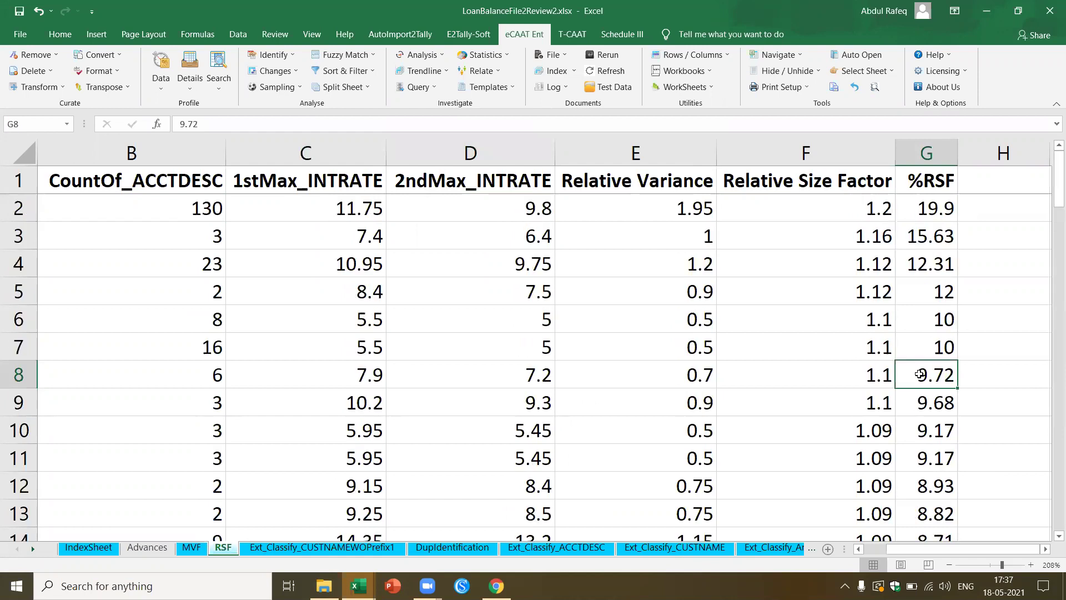
pyautogui.click(450, 298)
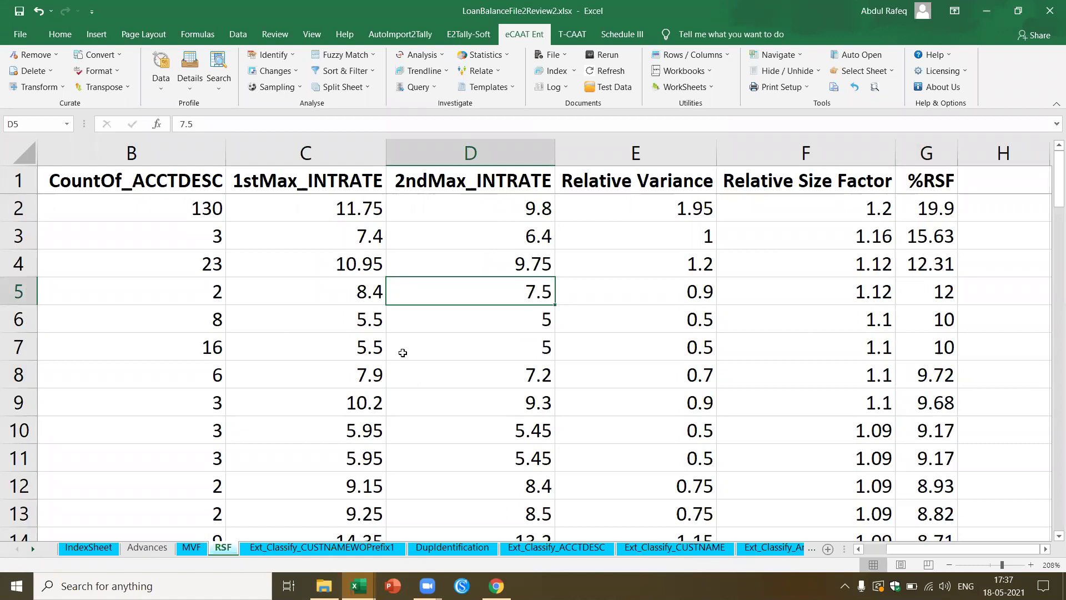
# Run a Relative Size Factor analysis on the Advances sheet with ACCTDESC as the RSF field and INTRATE as the numeric field
pyautogui.click(403, 354)
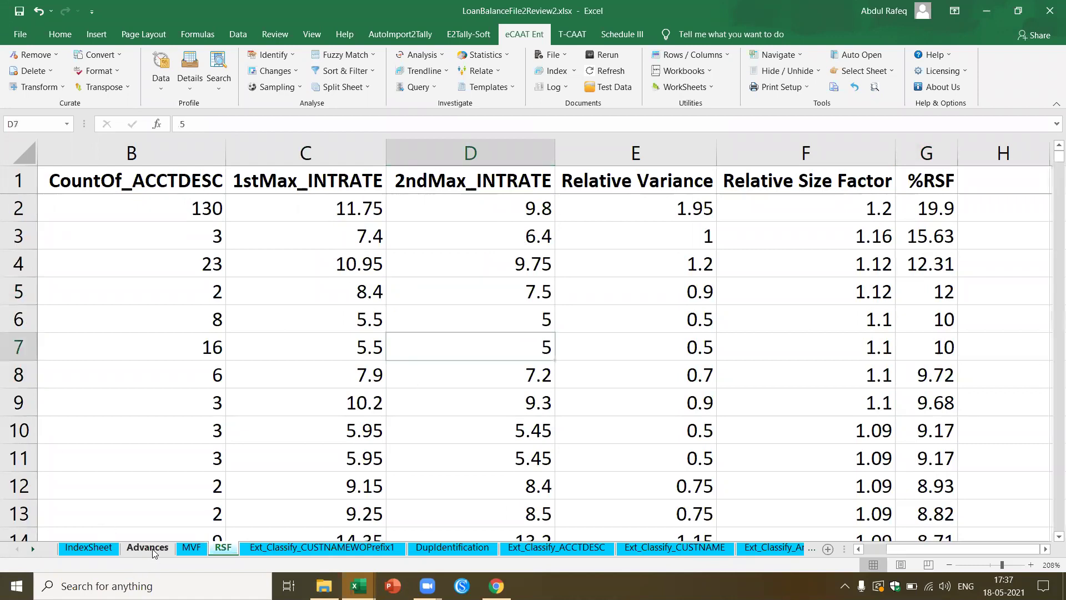
pyautogui.click(153, 552)
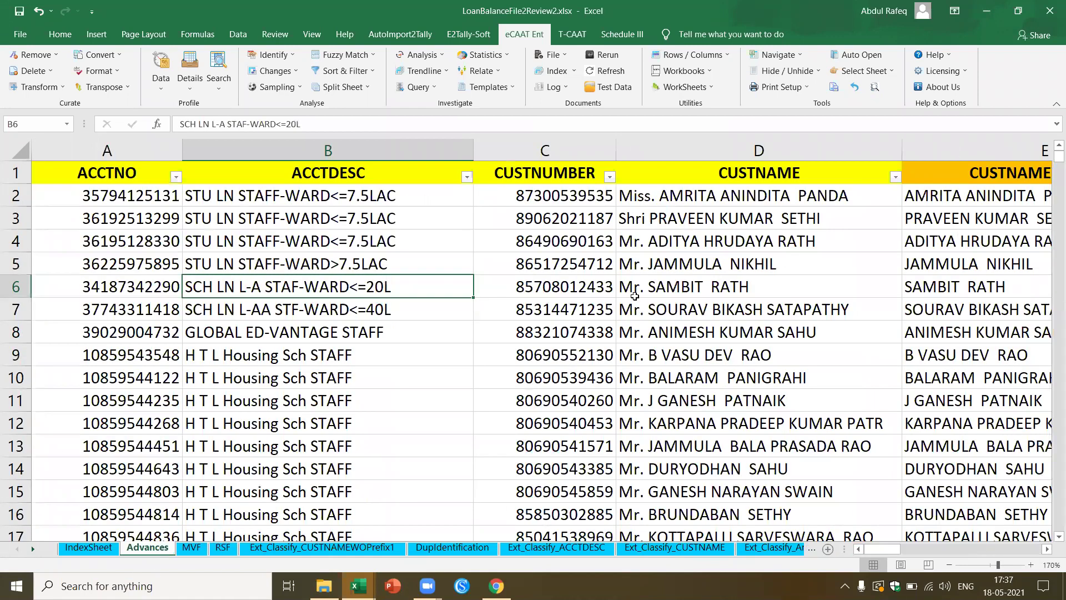
pyautogui.click(444, 60)
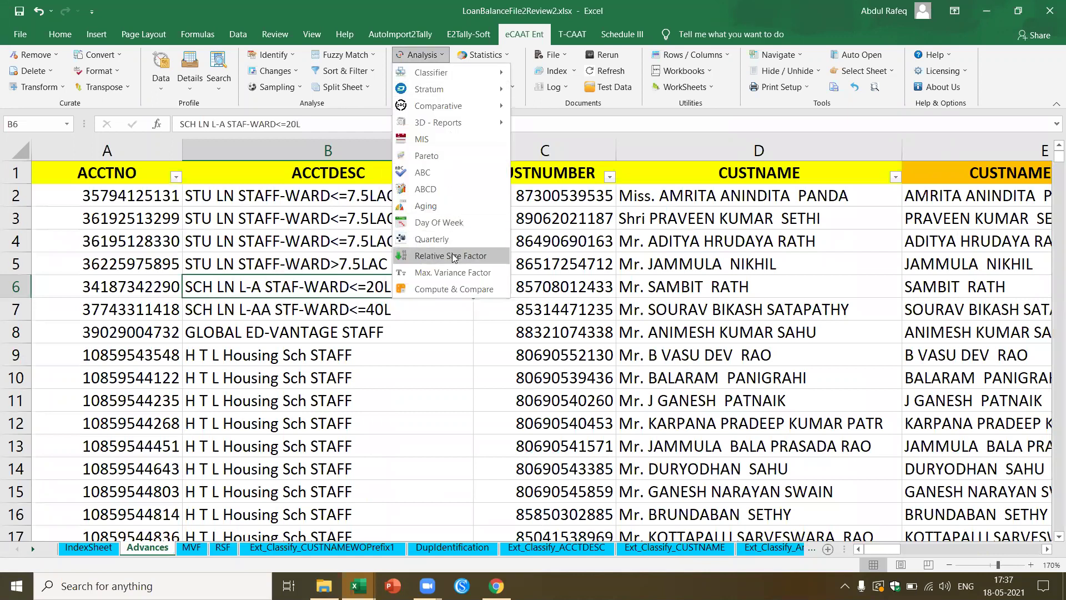
pyautogui.click(452, 257)
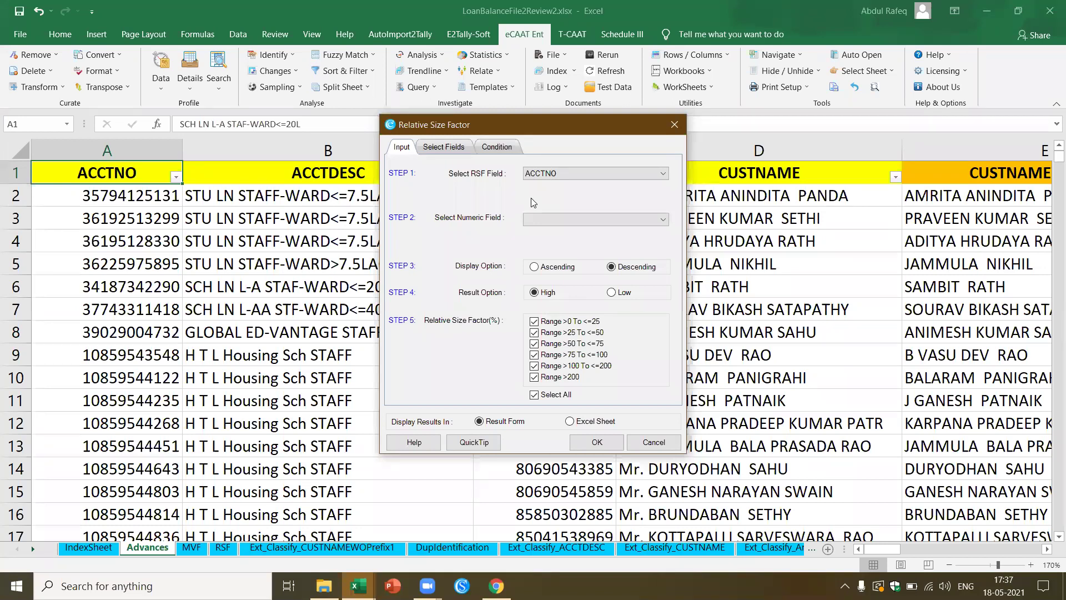
pyautogui.click(664, 174)
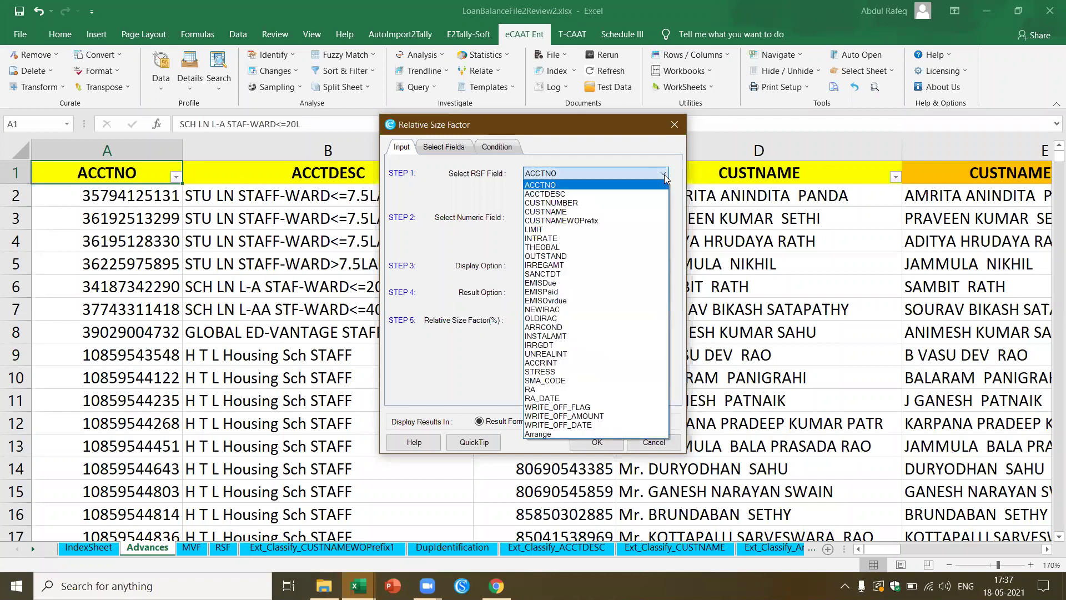
pyautogui.click(625, 194)
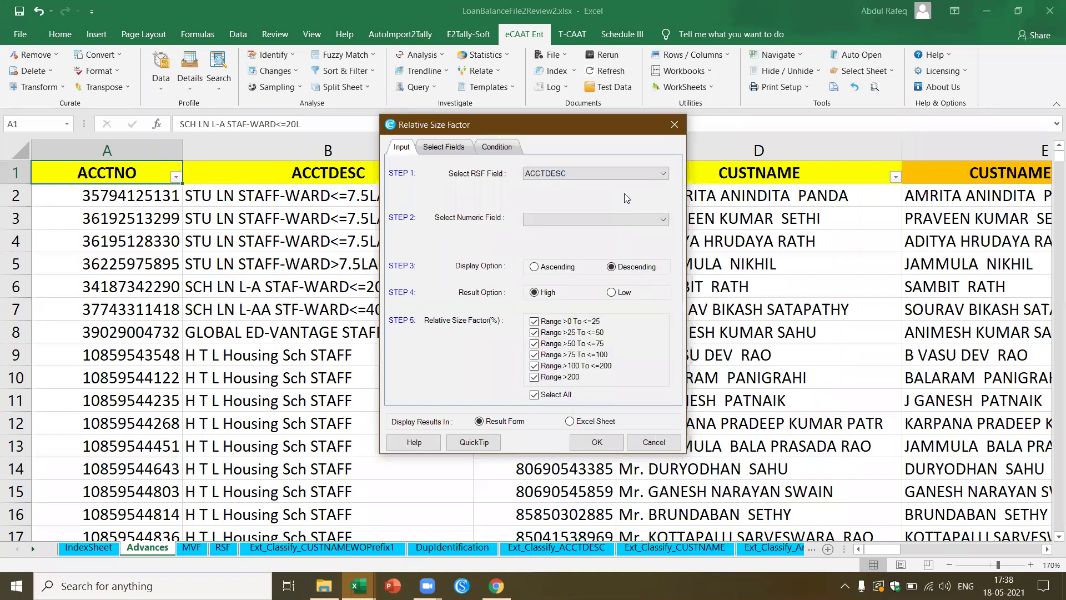
pyautogui.click(663, 222)
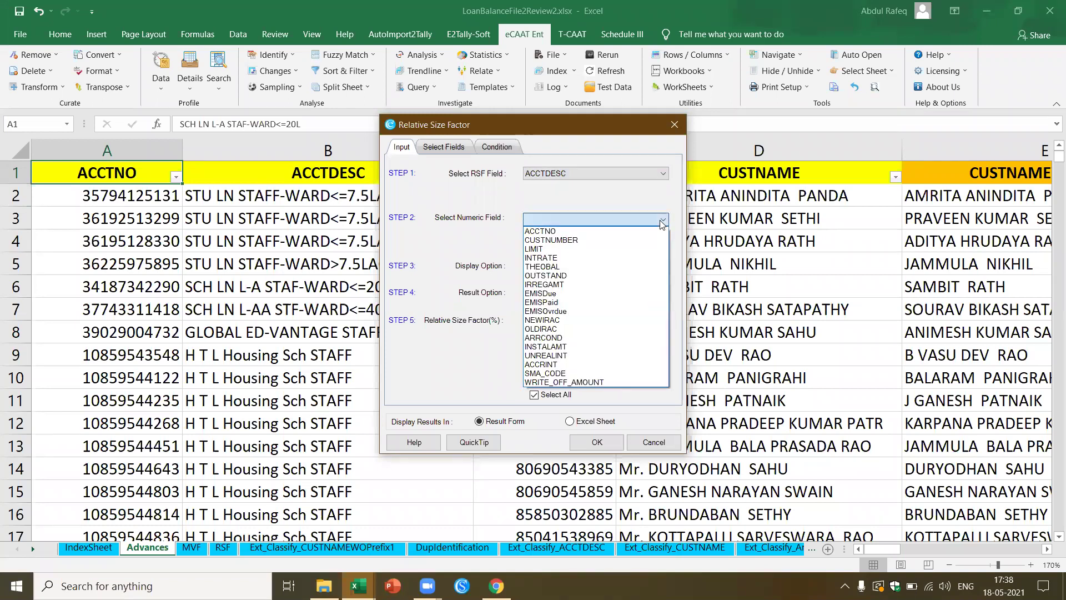
pyautogui.click(611, 258)
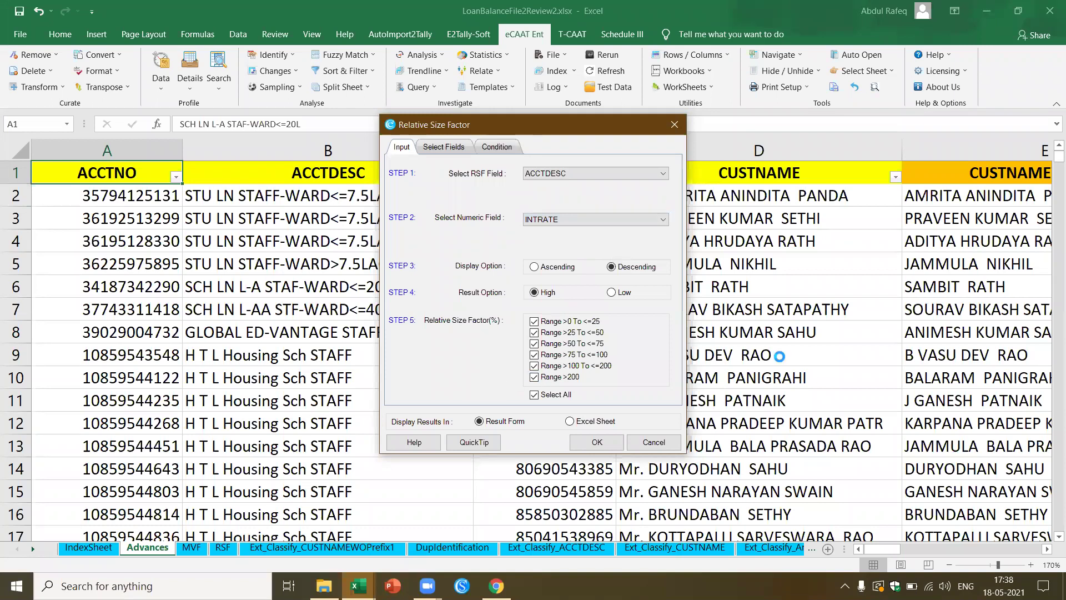
pyautogui.click(594, 448)
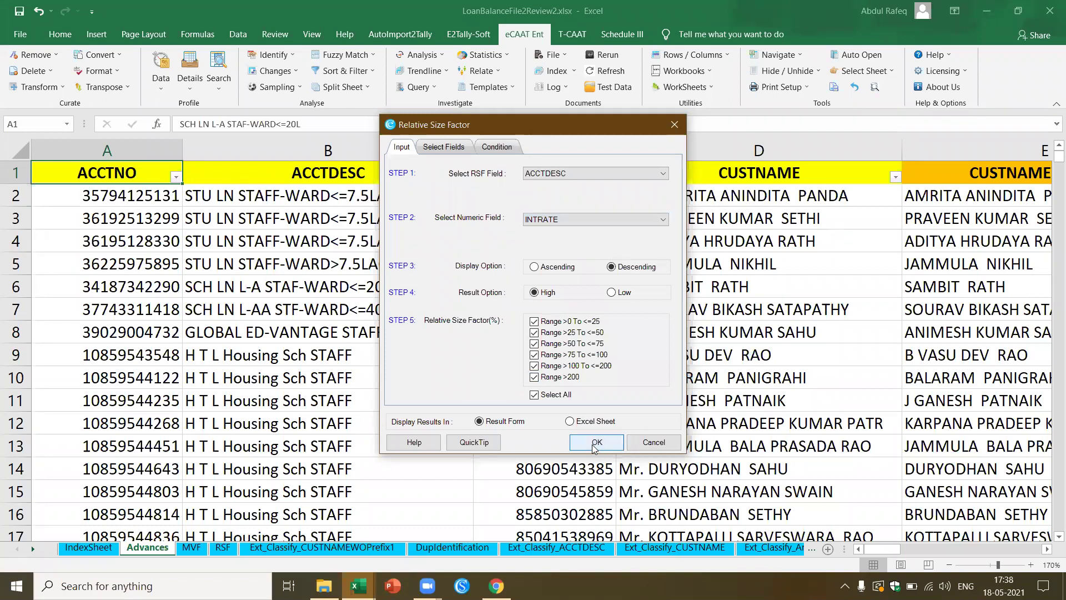
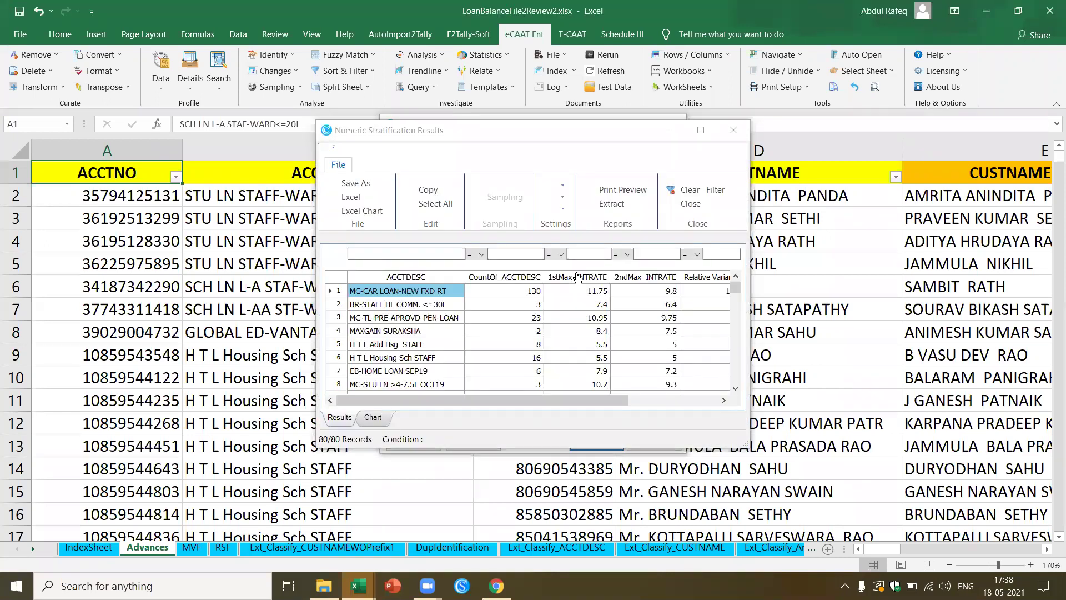
# Maximize the Relative Size Factor results, sort them by 2ndMax_INTRATE and by %RSF in ascending and descending order, and close them
pyautogui.click(700, 131)
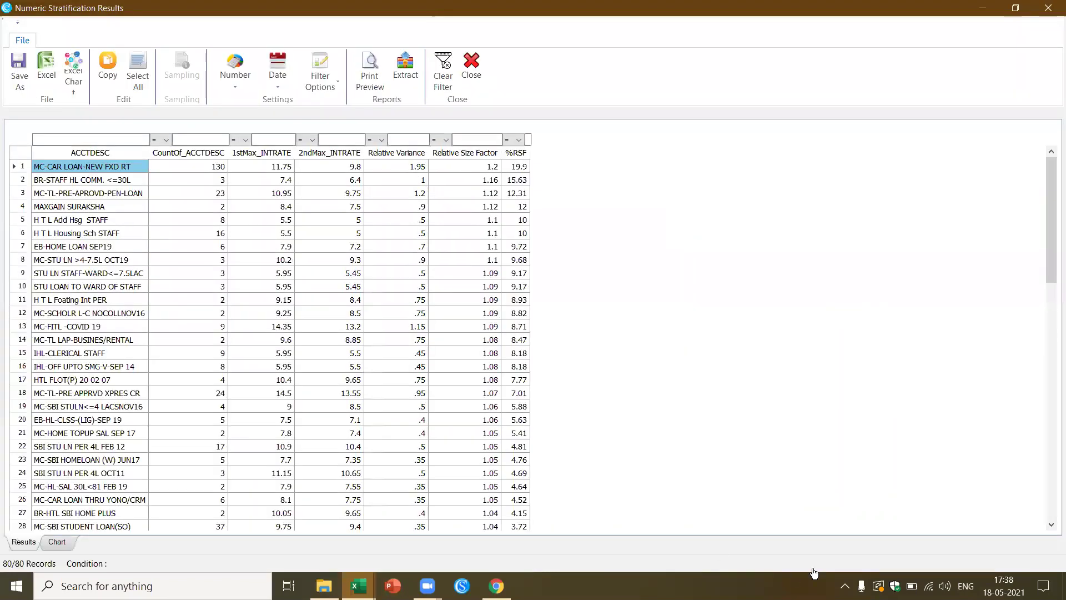
pyautogui.click(202, 159)
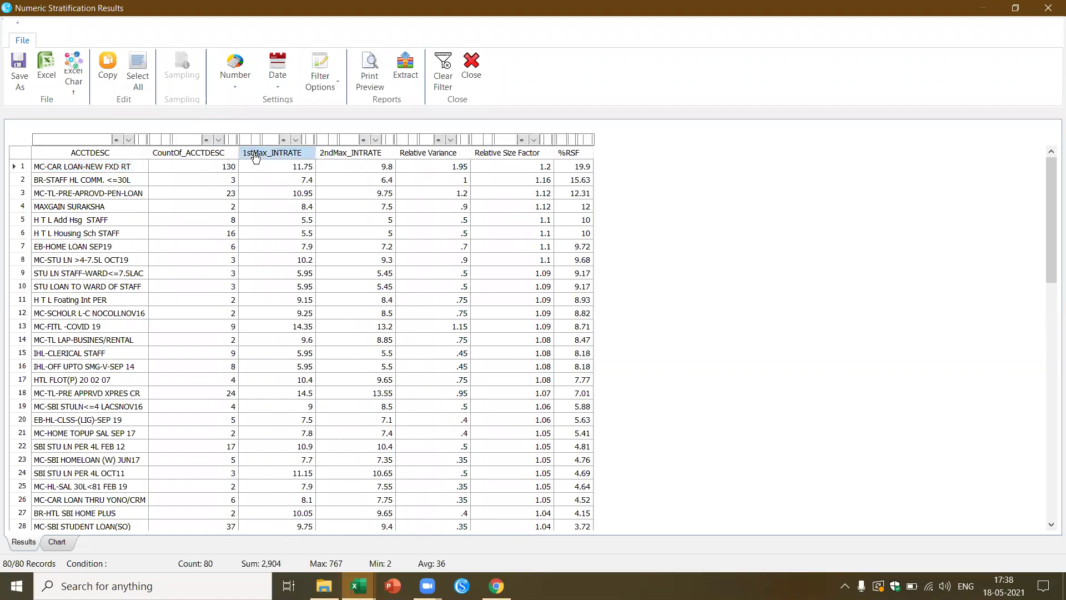
pyautogui.click(256, 155)
pyautogui.click(350, 152)
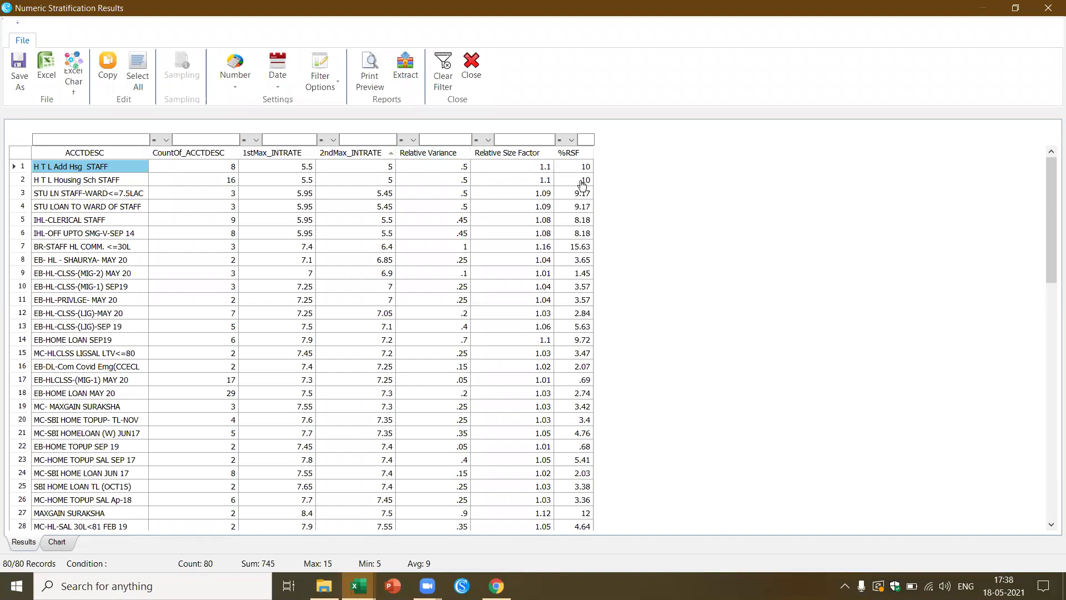
pyautogui.click(582, 156)
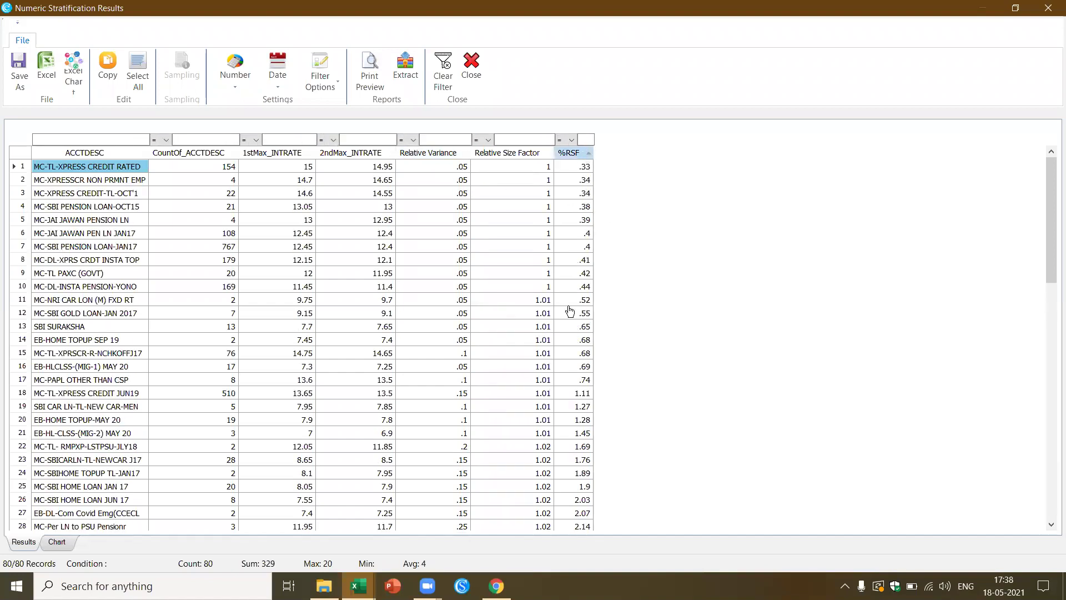
pyautogui.click(587, 154)
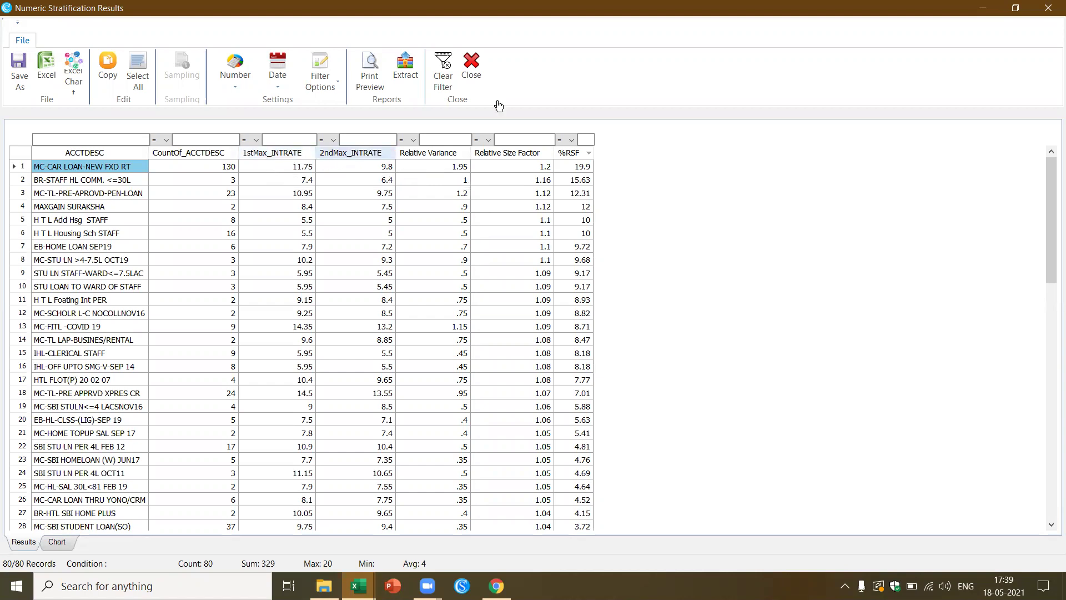
pyautogui.click(471, 70)
pyautogui.click(506, 244)
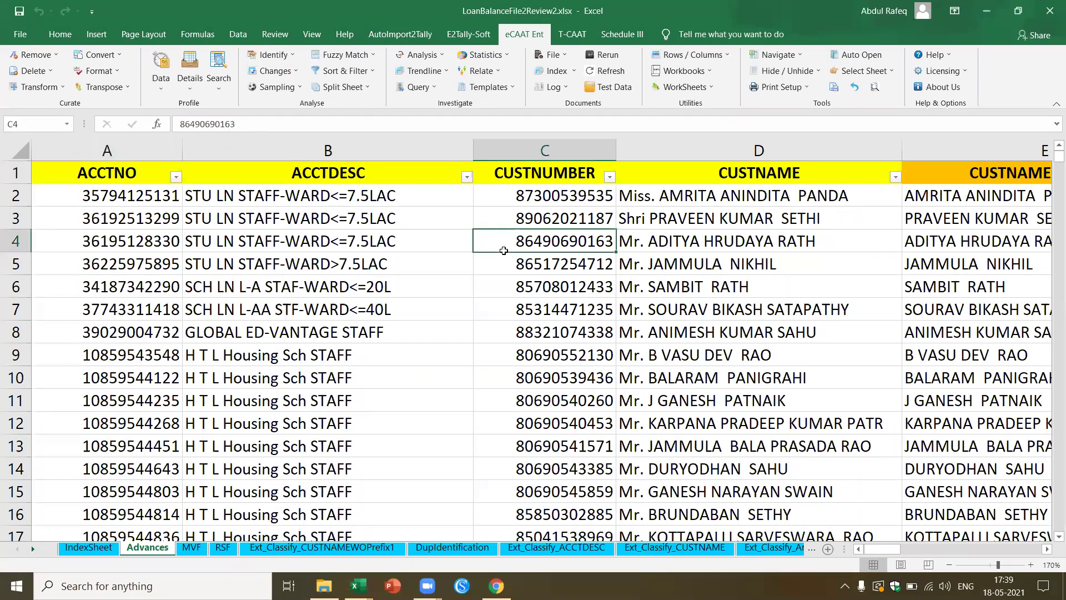
# Open the MVF sheet and compare the maximum and minimum interest rates and MVF % in the D L Bank Deposit PER row
pyautogui.click(192, 547)
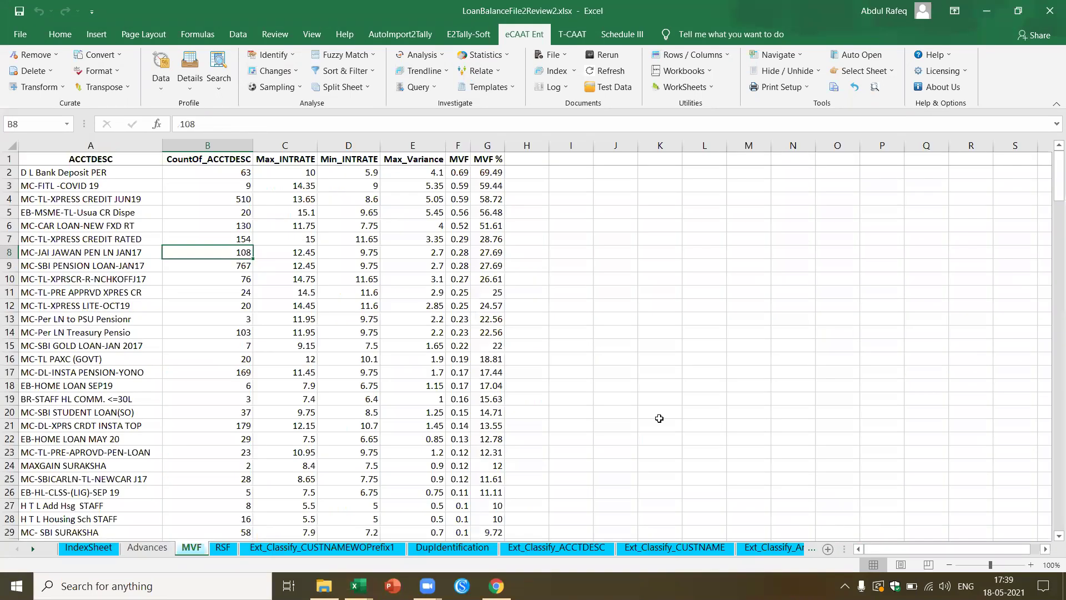
pyautogui.click(1003, 566)
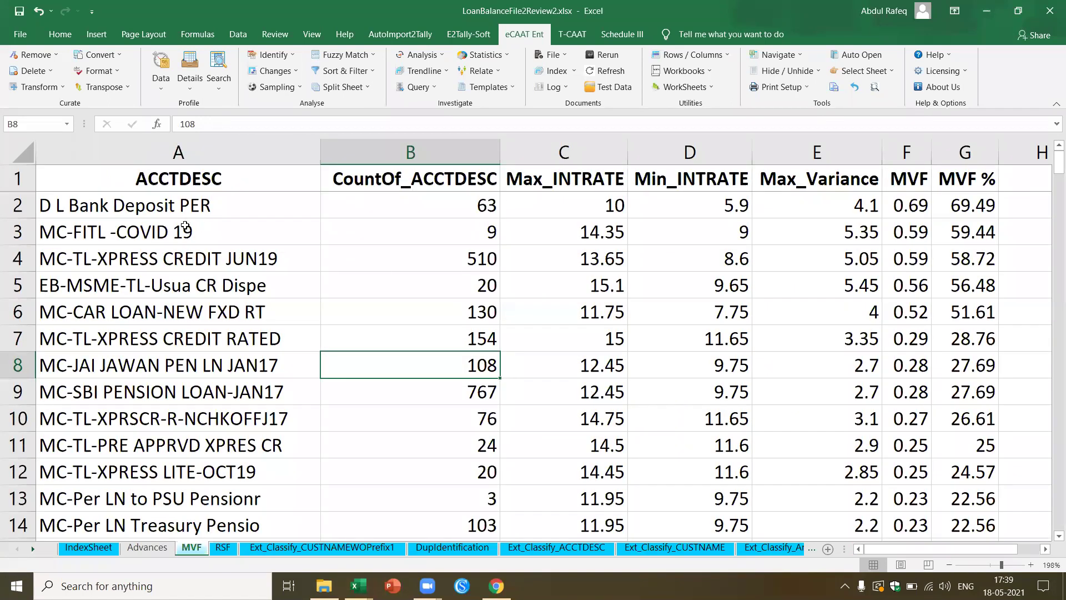
pyautogui.click(169, 203)
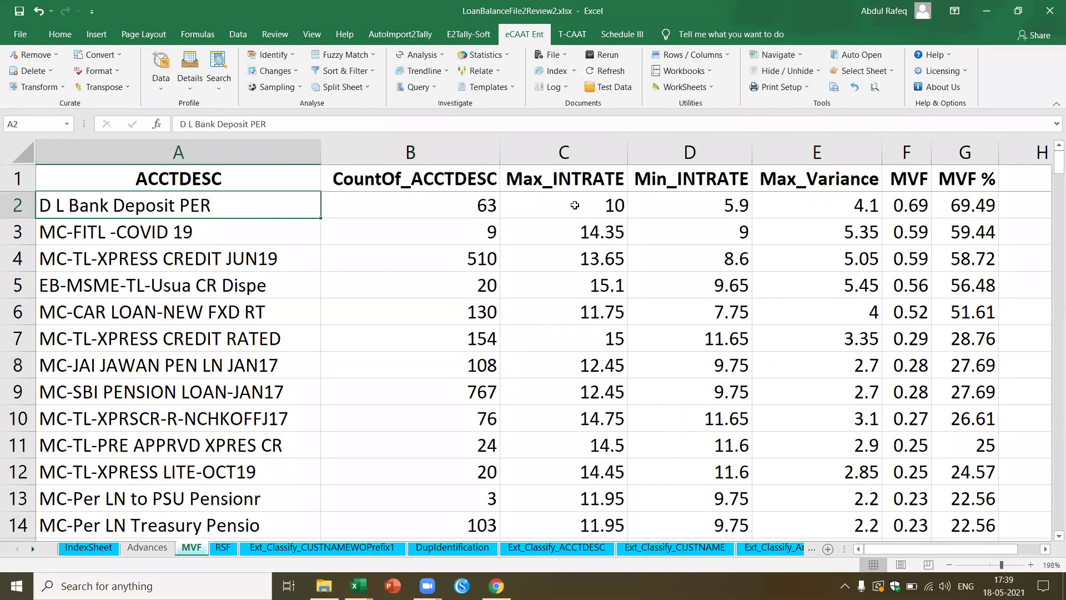
pyautogui.click(576, 205)
pyautogui.click(725, 203)
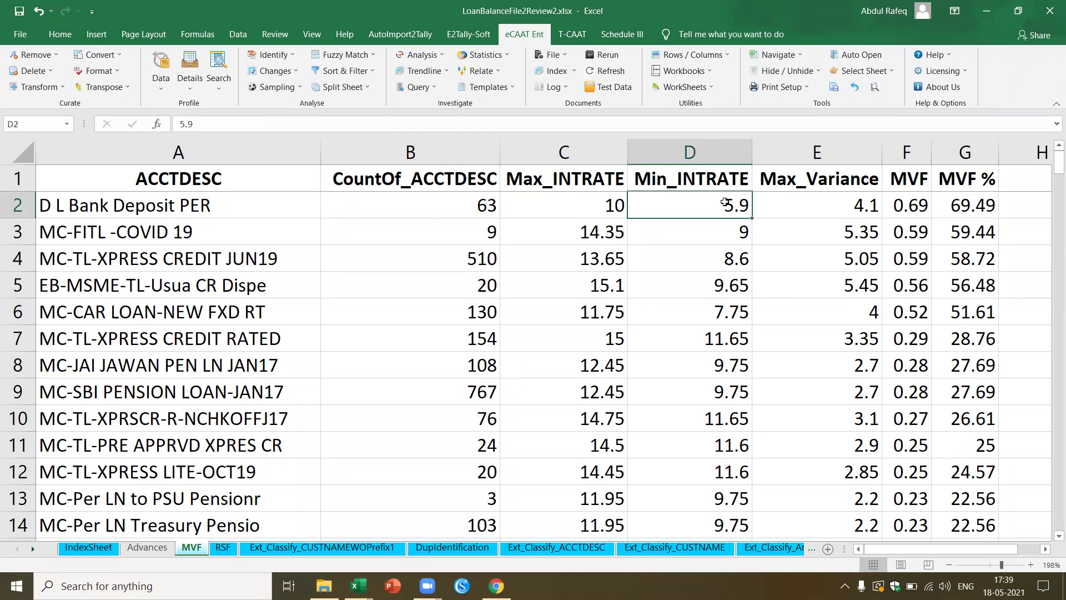
pyautogui.click(986, 202)
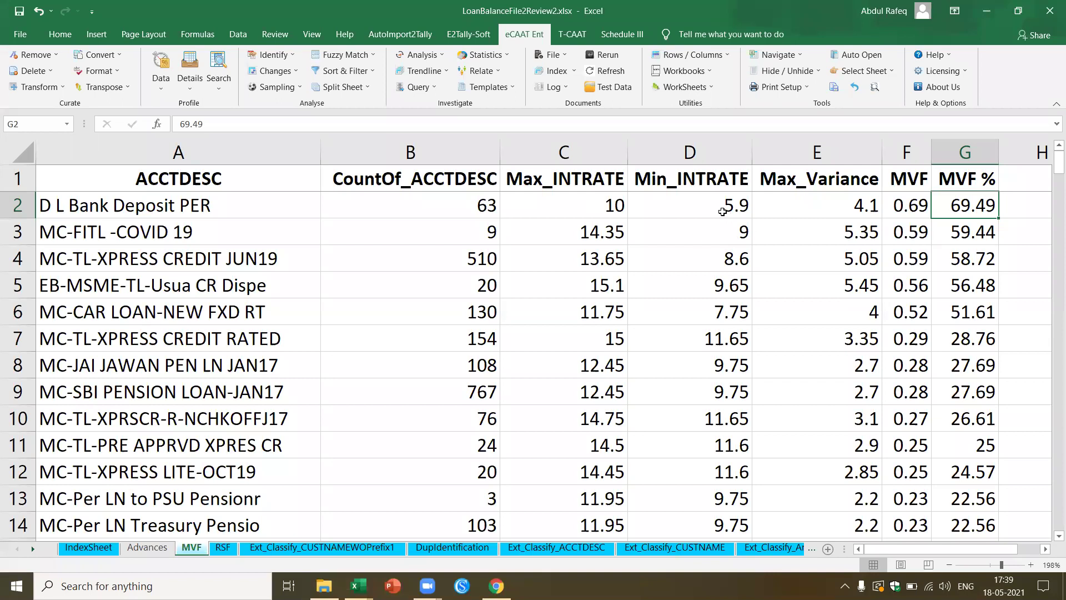
pyautogui.click(723, 212)
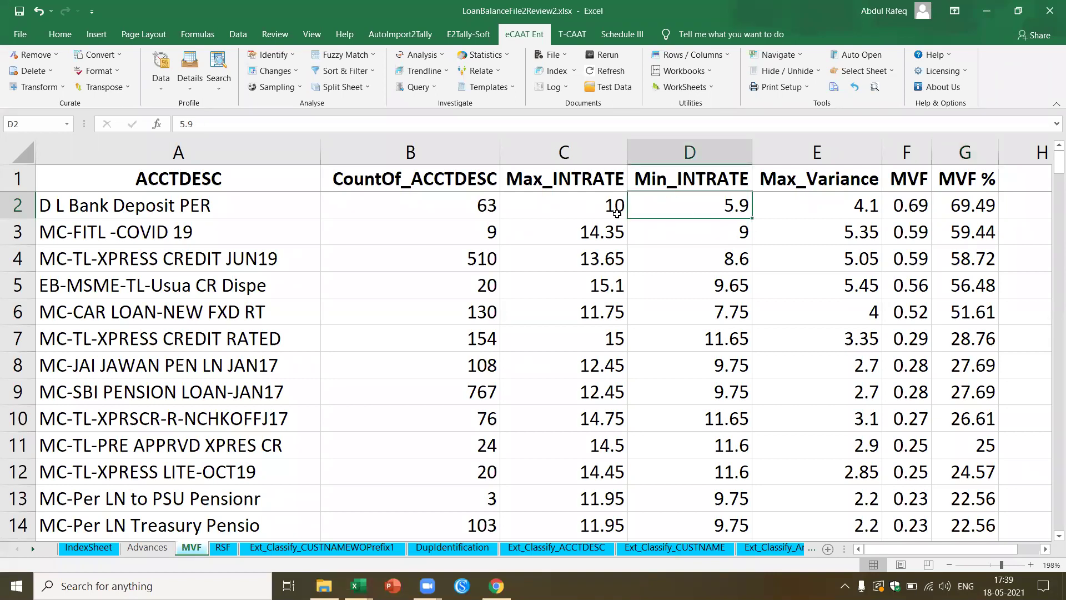
pyautogui.click(616, 211)
# Compare the maximum and minimum interest rates for the MC-FITL -COVID 19 account type
pyautogui.click(189, 222)
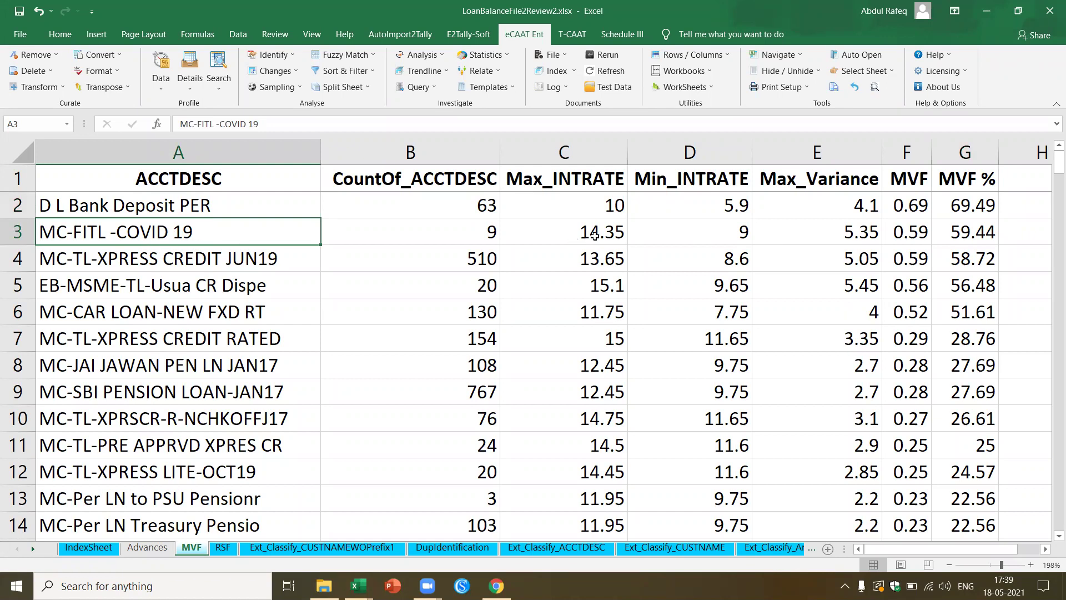
pyautogui.click(607, 236)
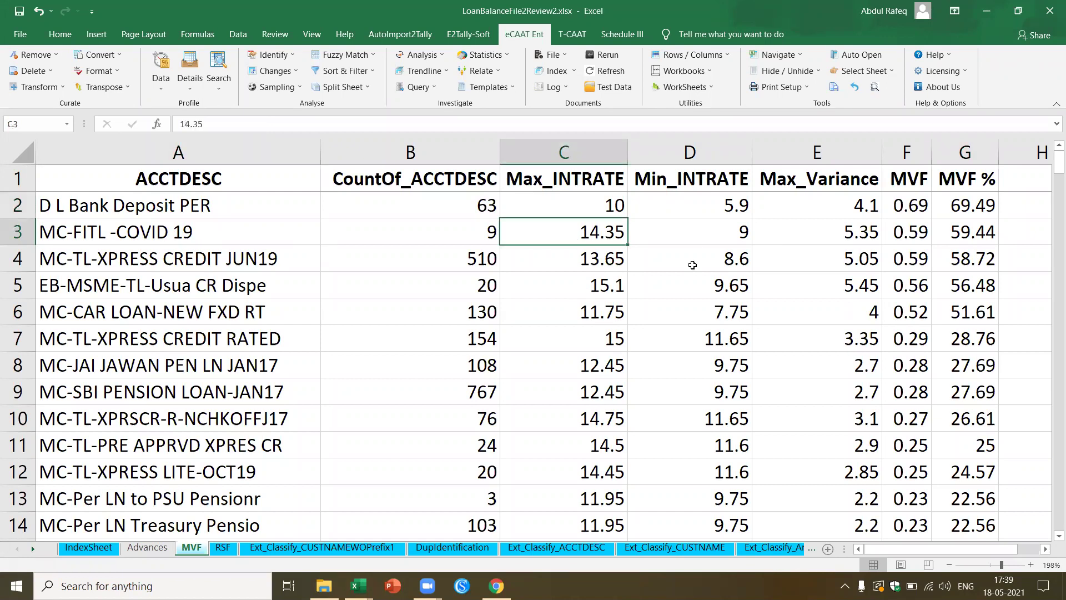
pyautogui.click(736, 229)
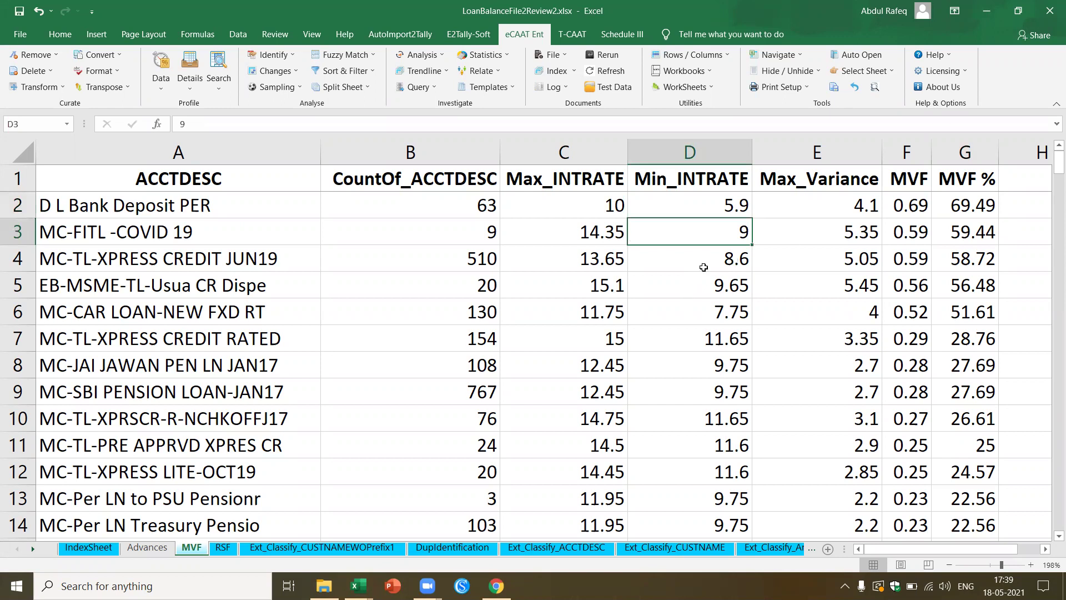
# Examine the MVF % values down the list of account descriptions in the MVF sheet
pyautogui.scroll(1, 966, 331)
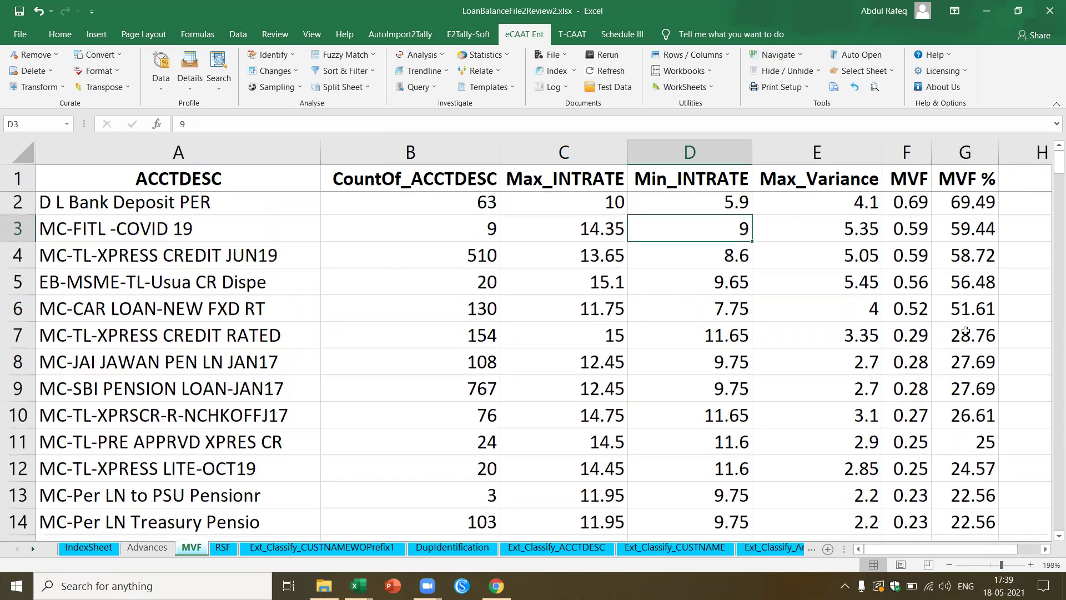
pyautogui.moveTo(946, 210); pyautogui.dragTo(958, 234)
pyautogui.moveTo(962, 309); pyautogui.dragTo(973, 428)
pyautogui.scroll(-4, 966, 444)
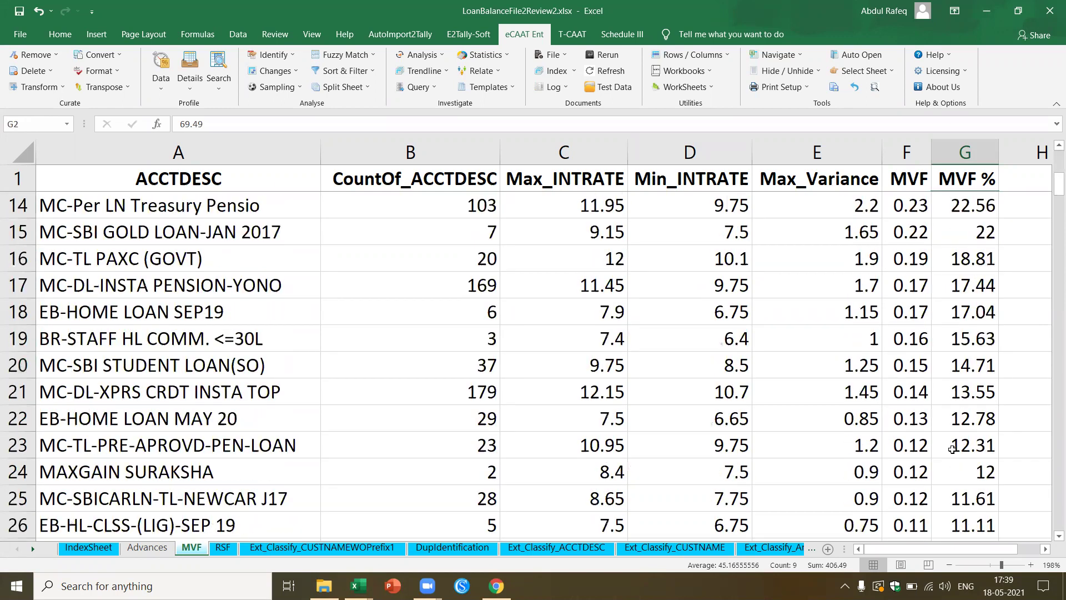
pyautogui.scroll(4, 952, 449)
pyautogui.click(427, 287)
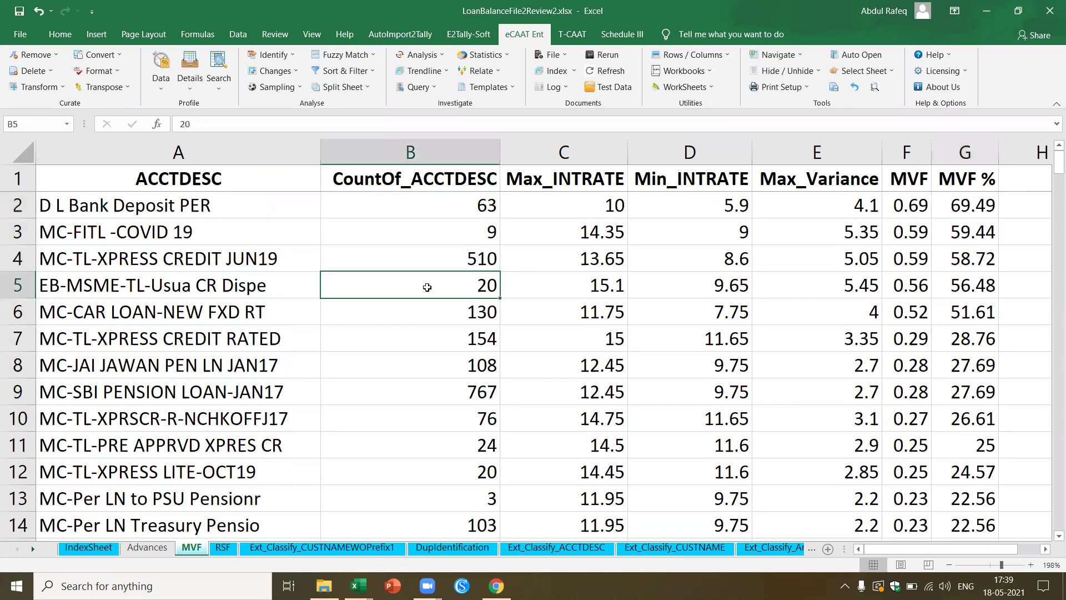
# Run a Maximum Variance Factor analysis on the Advances sheet with ACCTDESC as MVF field, INTRATE as numeric field, descending, 1st MVF
pyautogui.click(149, 548)
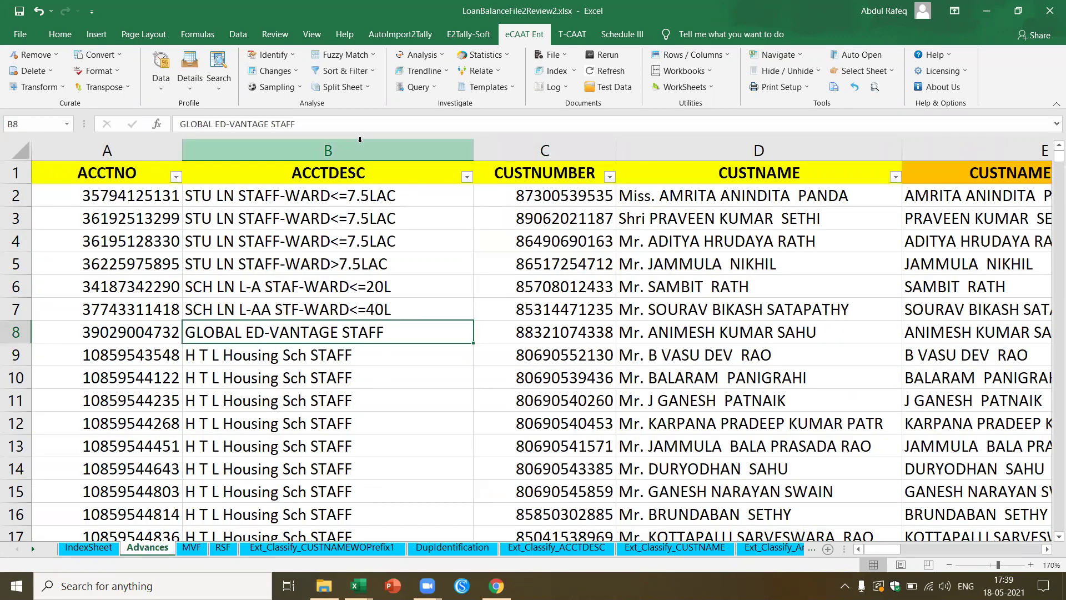
pyautogui.click(395, 221)
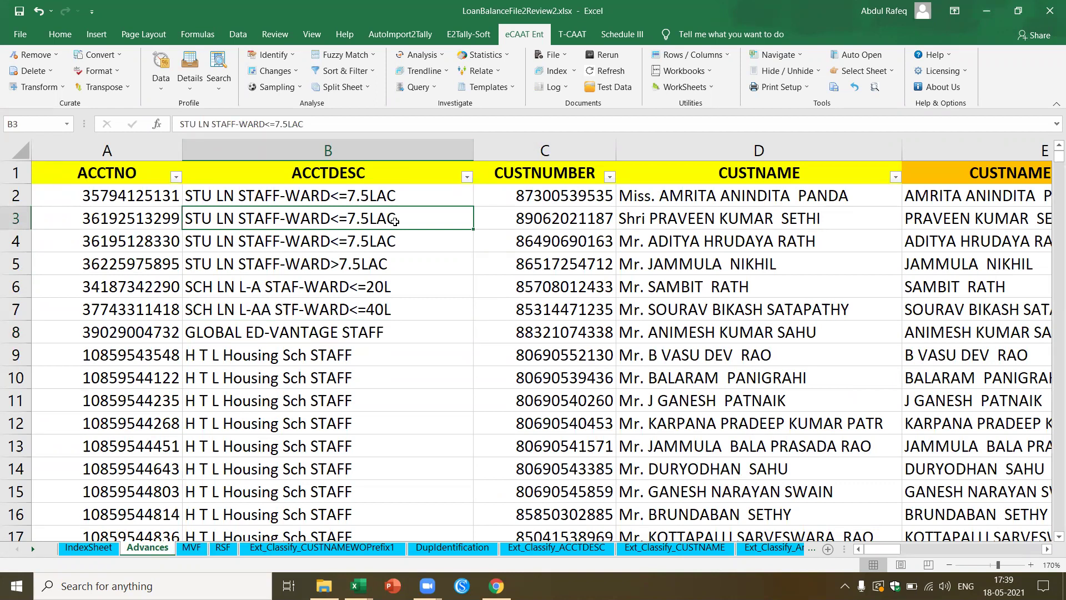
pyautogui.click(443, 57)
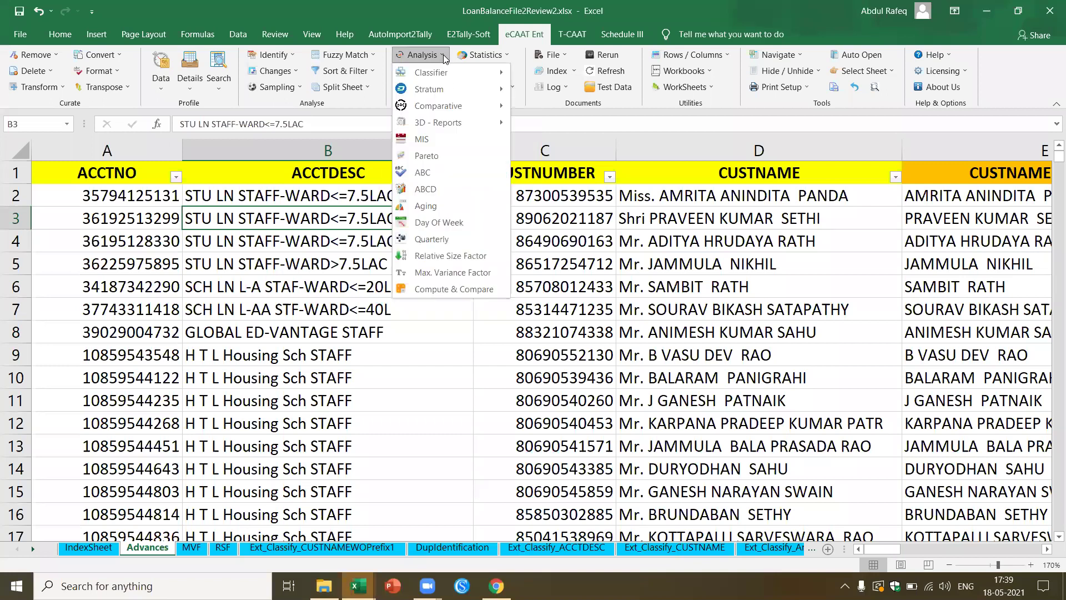
pyautogui.click(463, 271)
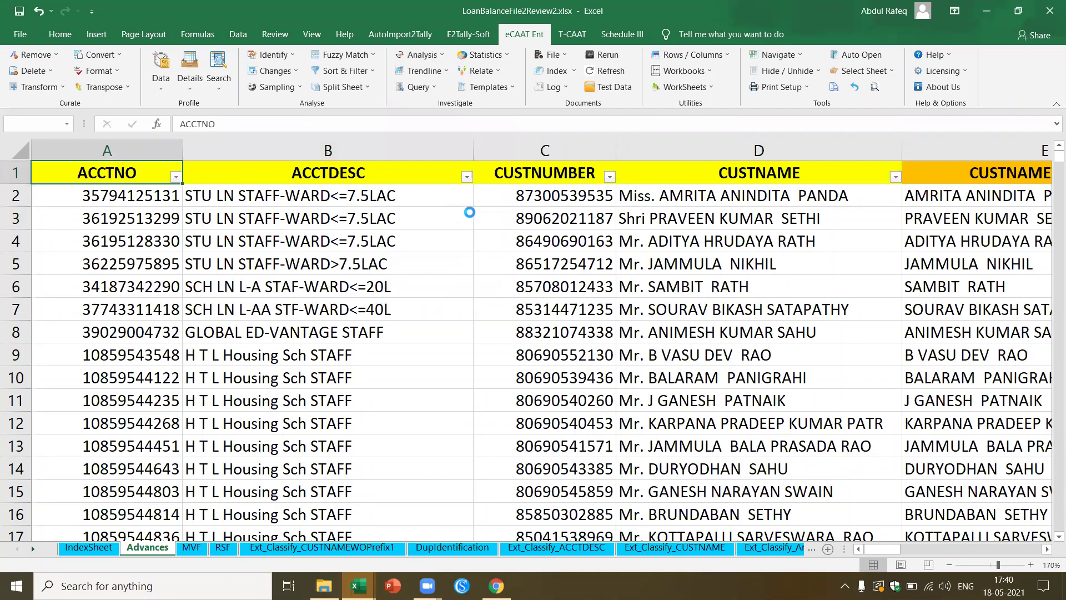
pyautogui.click(622, 191)
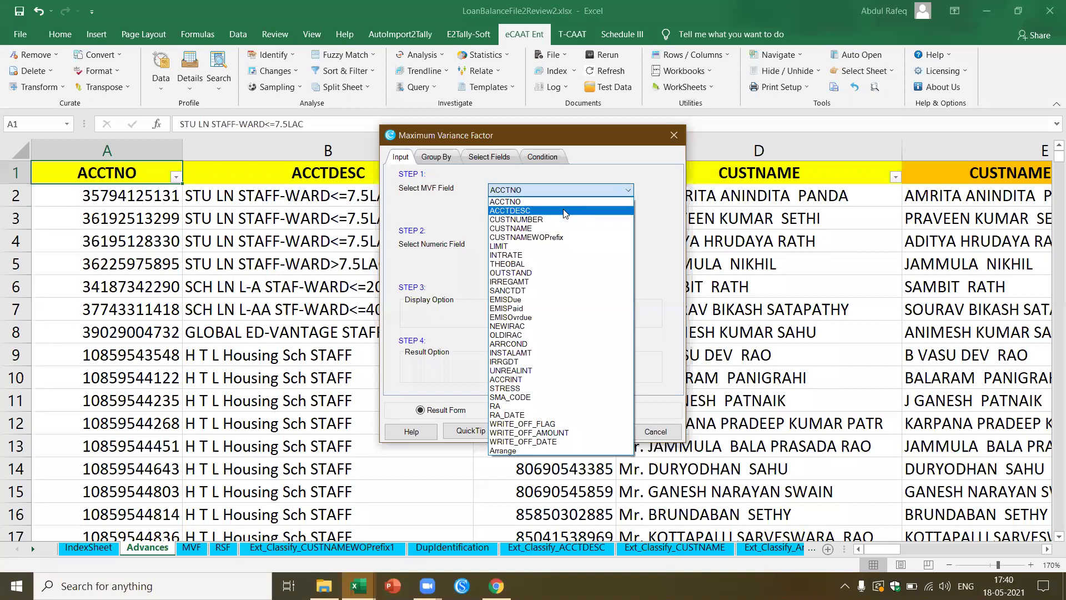
pyautogui.click(565, 211)
pyautogui.click(625, 246)
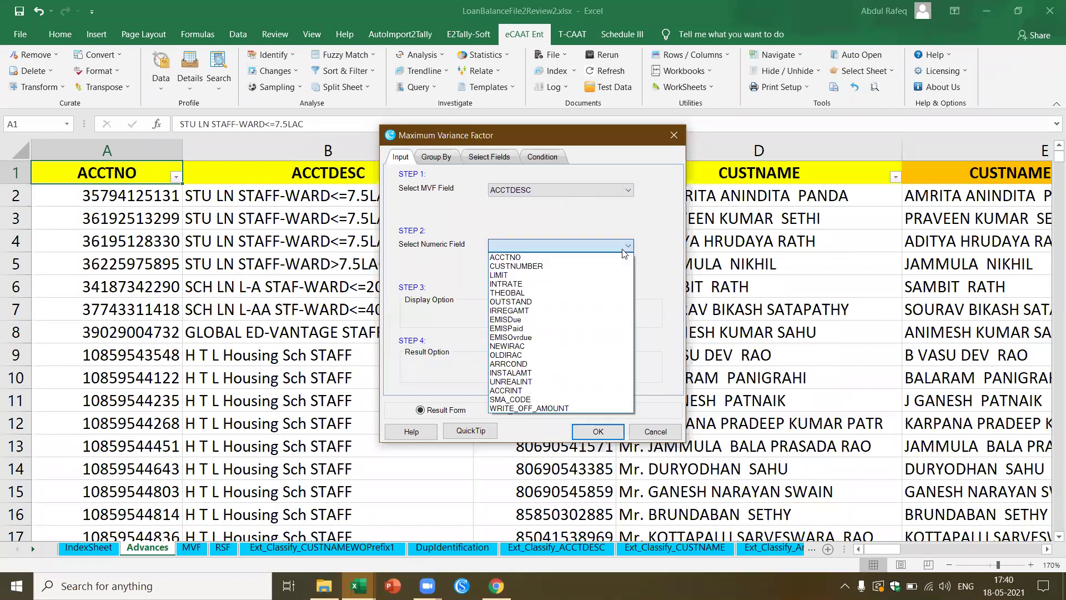
pyautogui.click(557, 280)
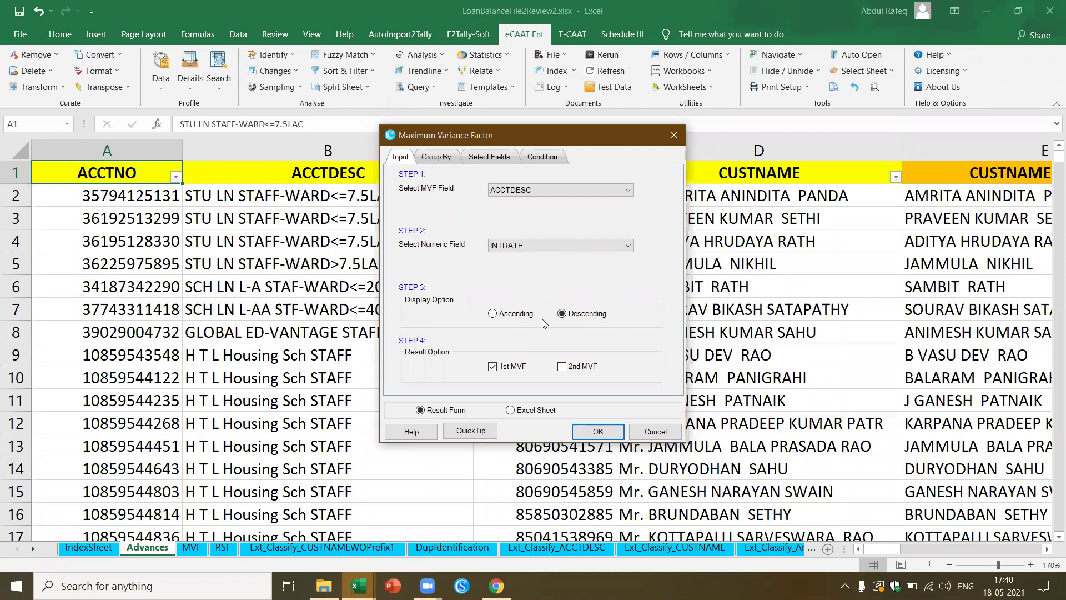
pyautogui.click(597, 436)
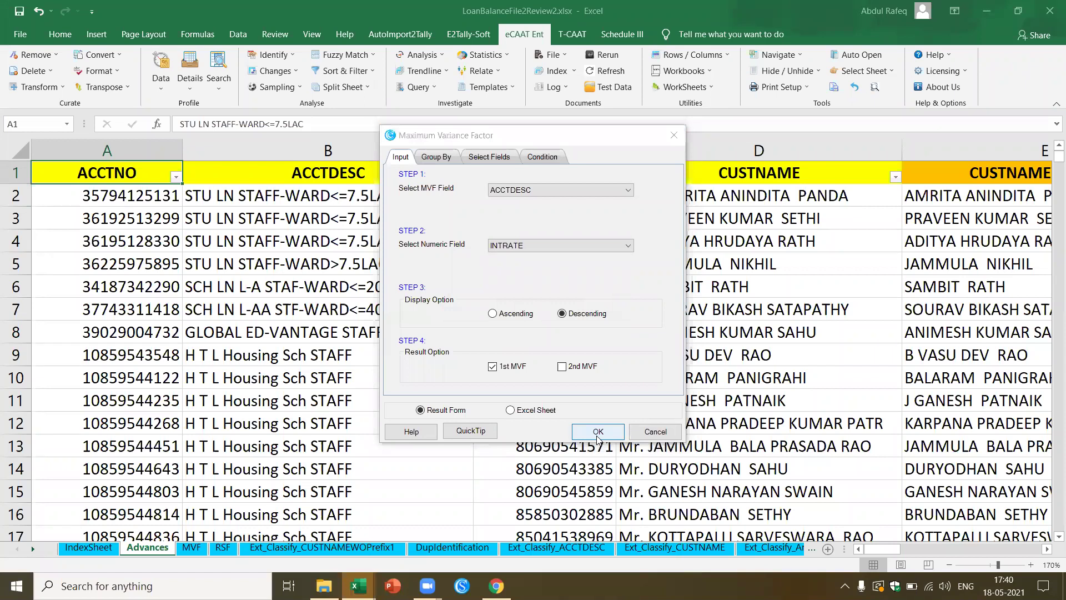
pyautogui.click(597, 437)
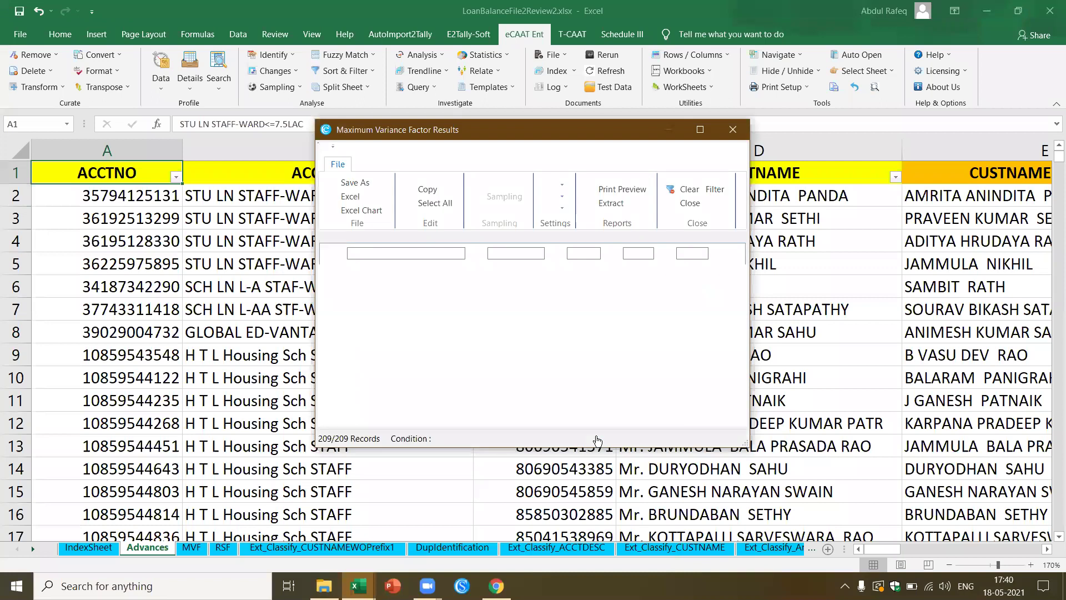
# Maximize the Maximum Variance Factor results, look through the account types, and filter them to MVF % greater than 25
pyautogui.click(704, 135)
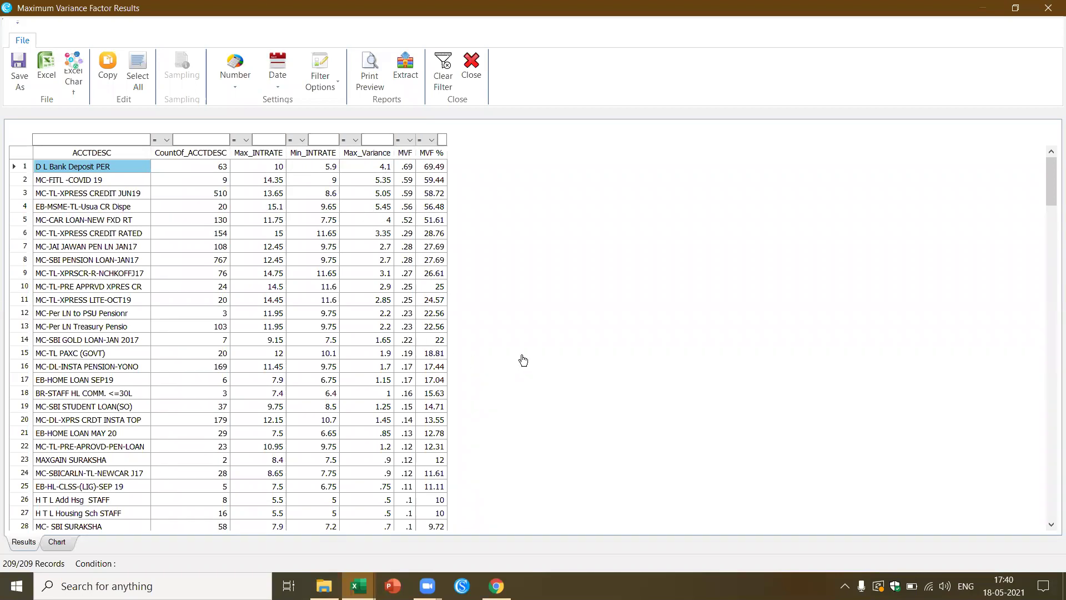
pyautogui.scroll(-3, 523, 359)
pyautogui.scroll(3, 524, 360)
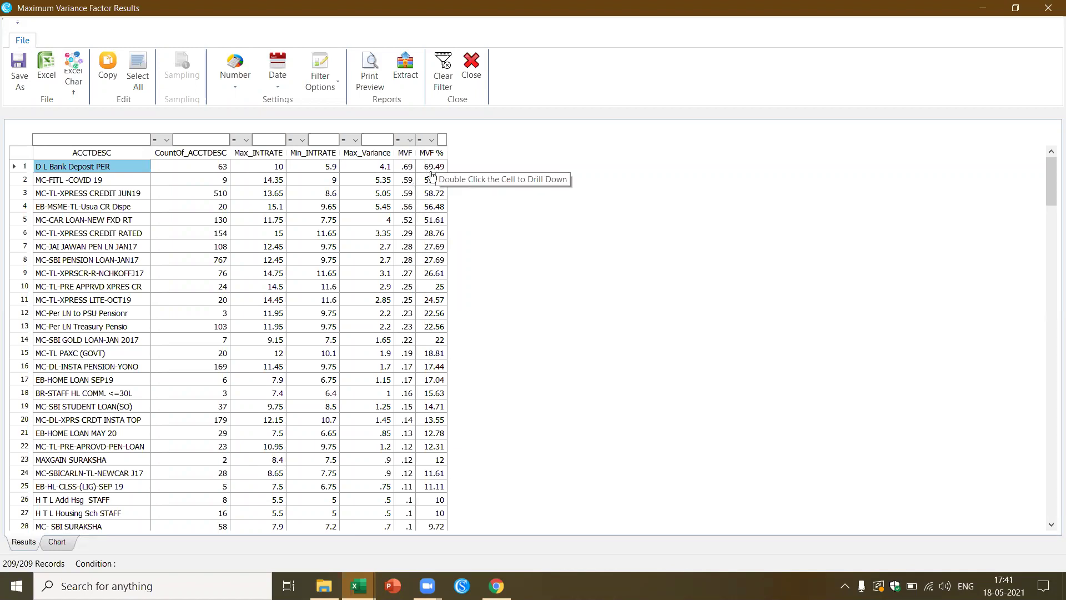
pyautogui.click(422, 139)
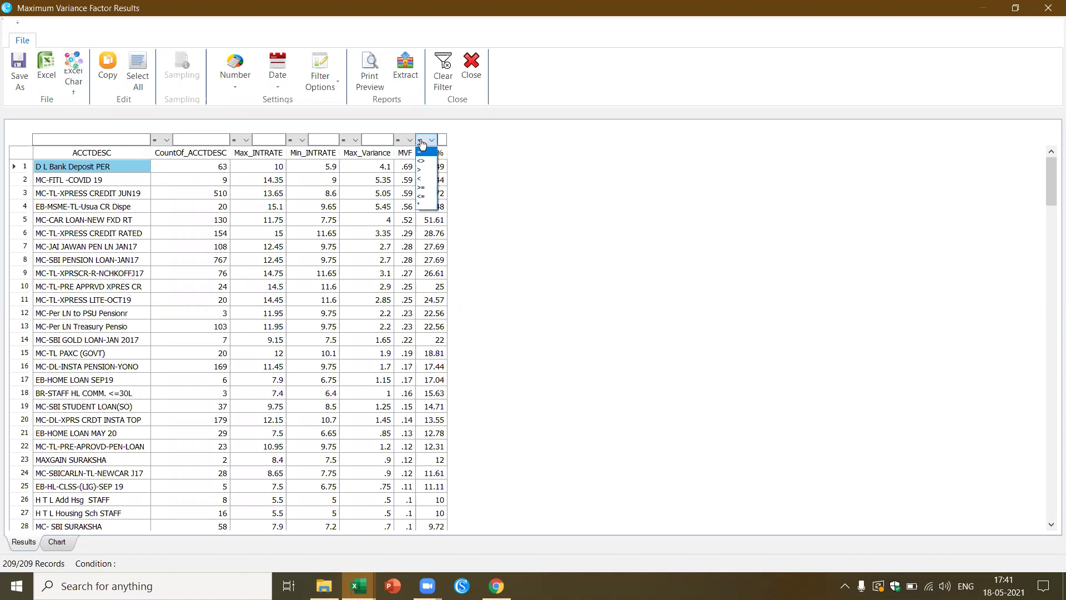
pyautogui.click(422, 169)
pyautogui.click(442, 139)
pyautogui.write('25')
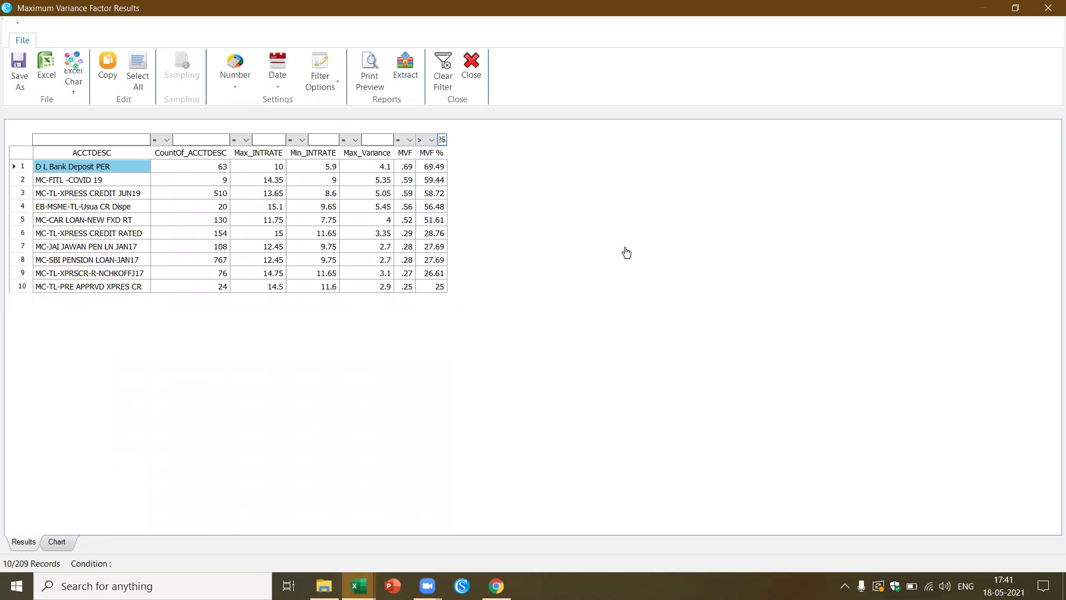
# Change the MVF % filter threshold to 20 and close the Maximum Variance Factor results
pyautogui.press('BackSpace')
pyautogui.write('0')
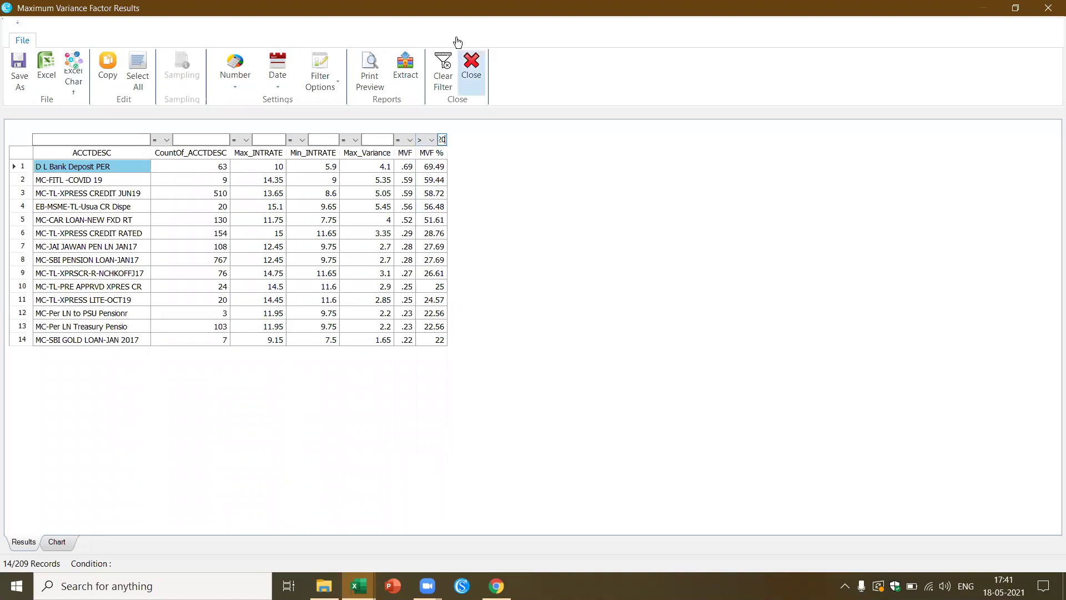
pyautogui.click(470, 70)
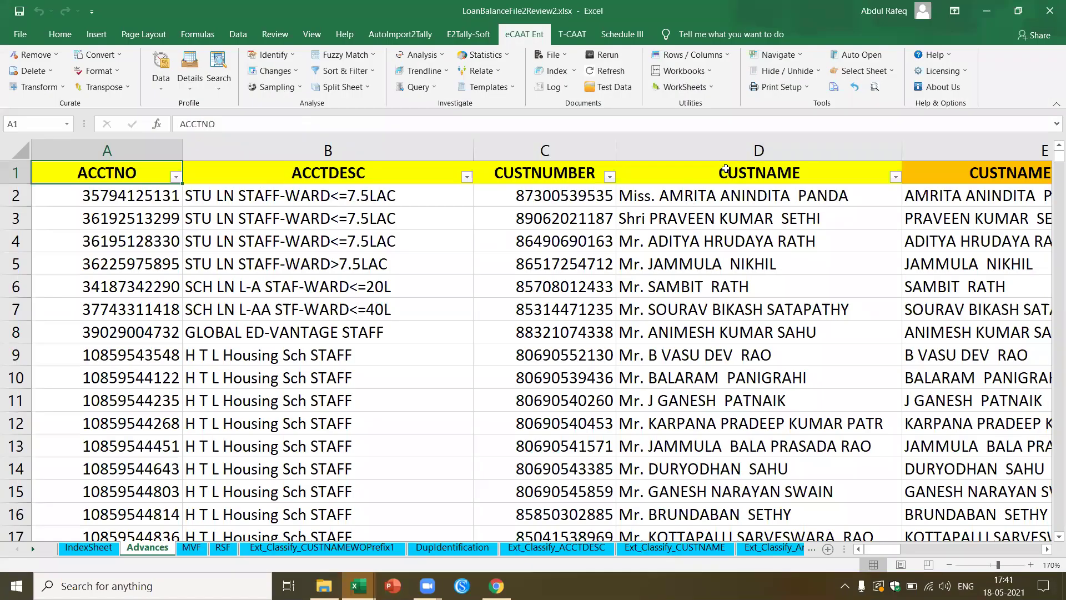
# Examine the Advances columns from CUSTNAME across to EMISPaid, checking the SANCTDT dates and the EMISDue values
pyautogui.click(729, 173)
pyautogui.press('Right')
pyautogui.press('Right')
pyautogui.press('Right')
pyautogui.press('Right')
pyautogui.press('Right')
pyautogui.press('Right')
pyautogui.press('Right')
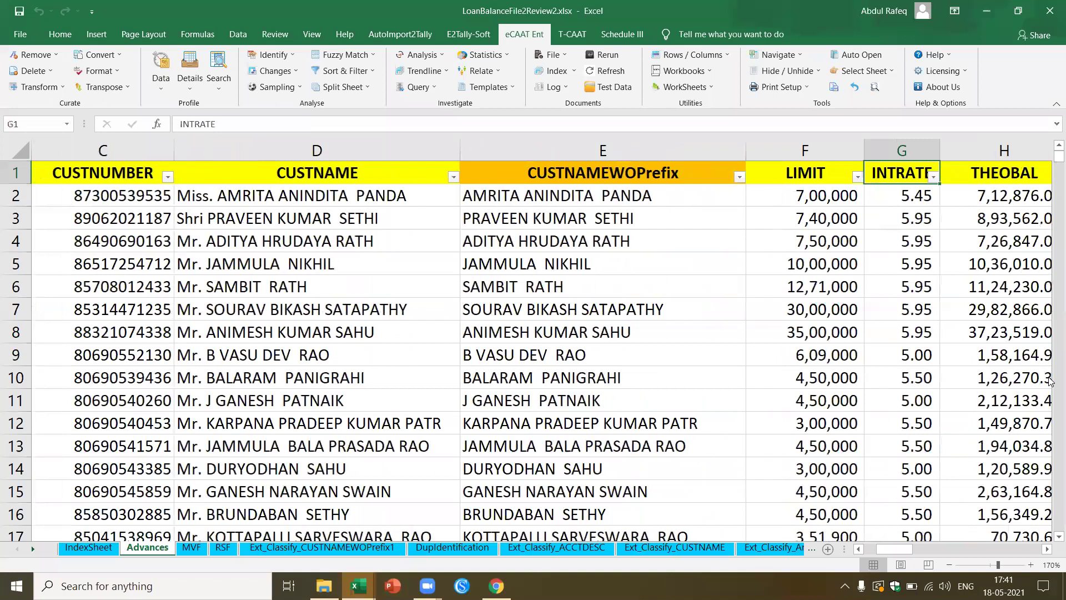
pyautogui.press('Right')
pyautogui.press('Right')
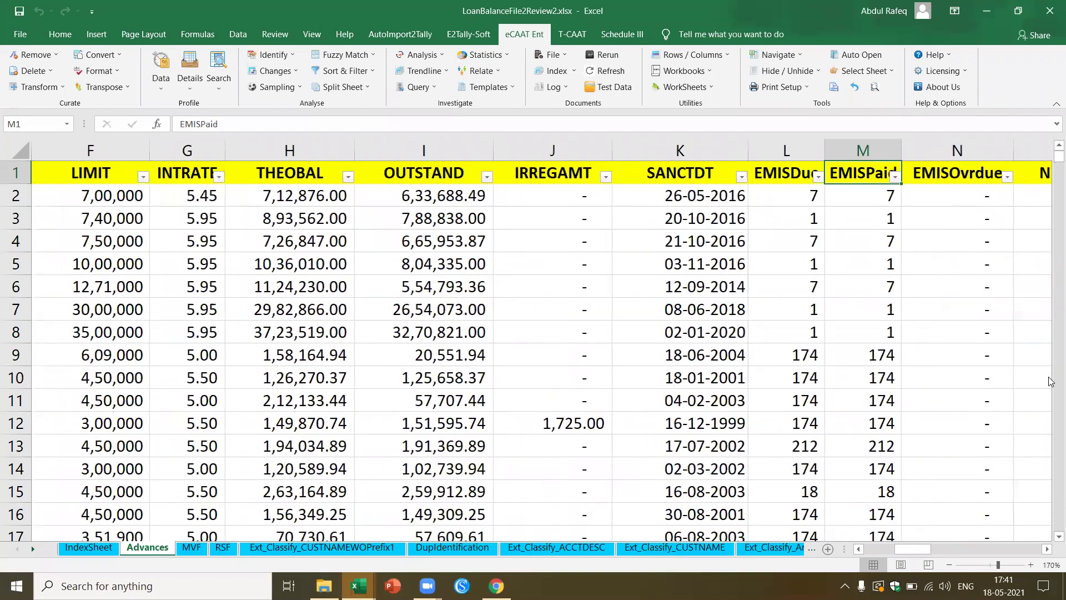
pyautogui.press('Left')
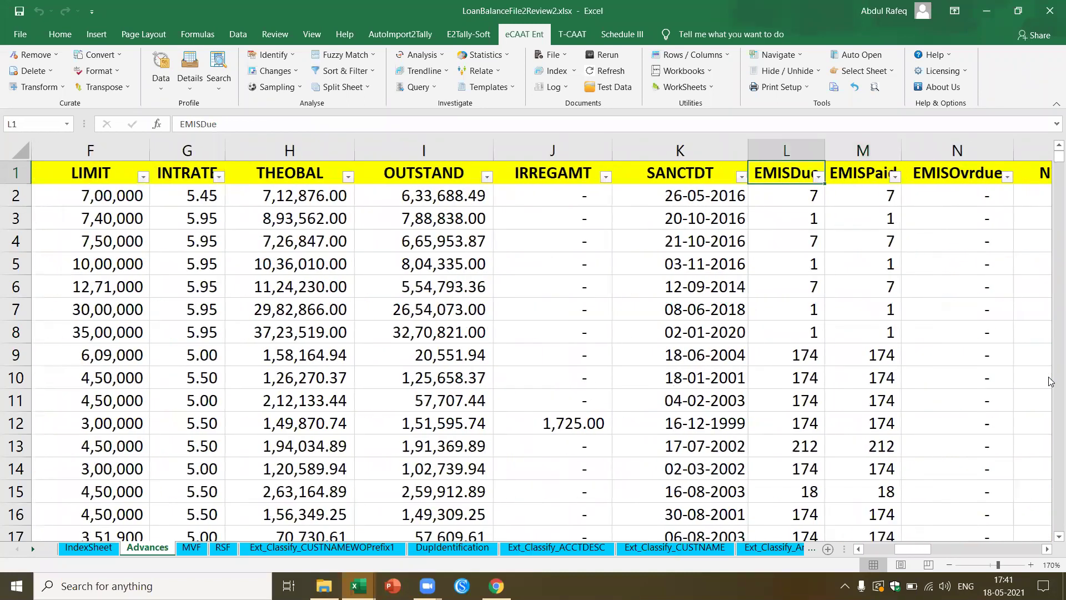
pyautogui.press('Left')
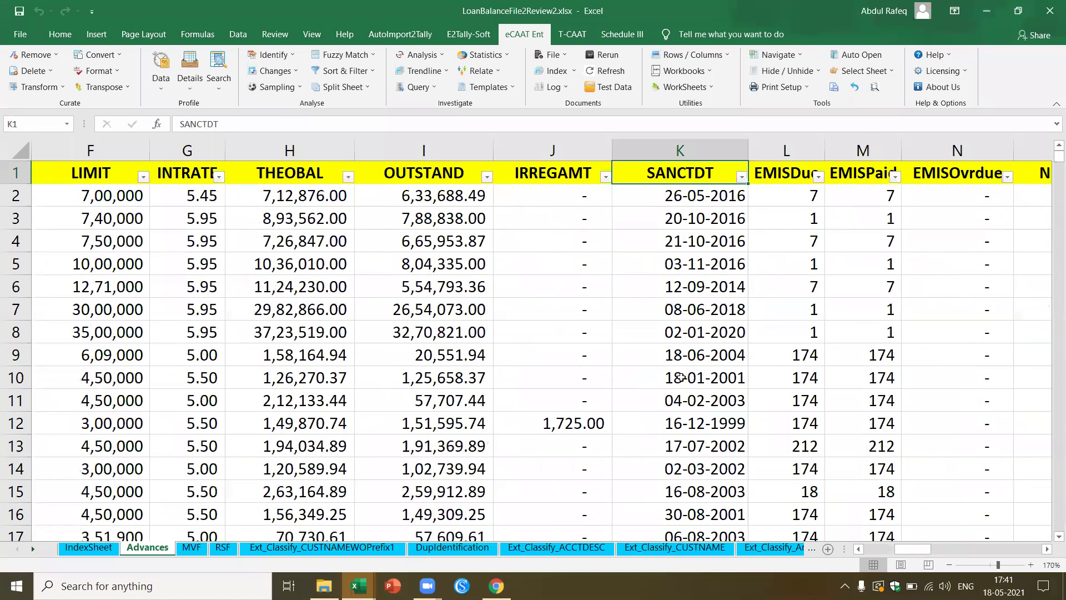
pyautogui.click(727, 265)
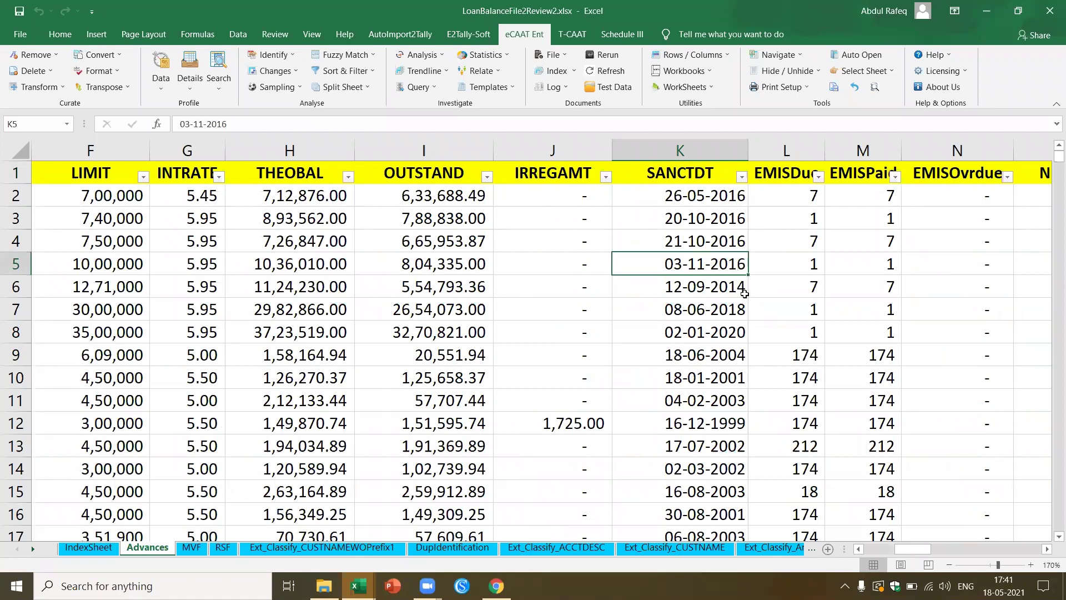
pyautogui.click(793, 248)
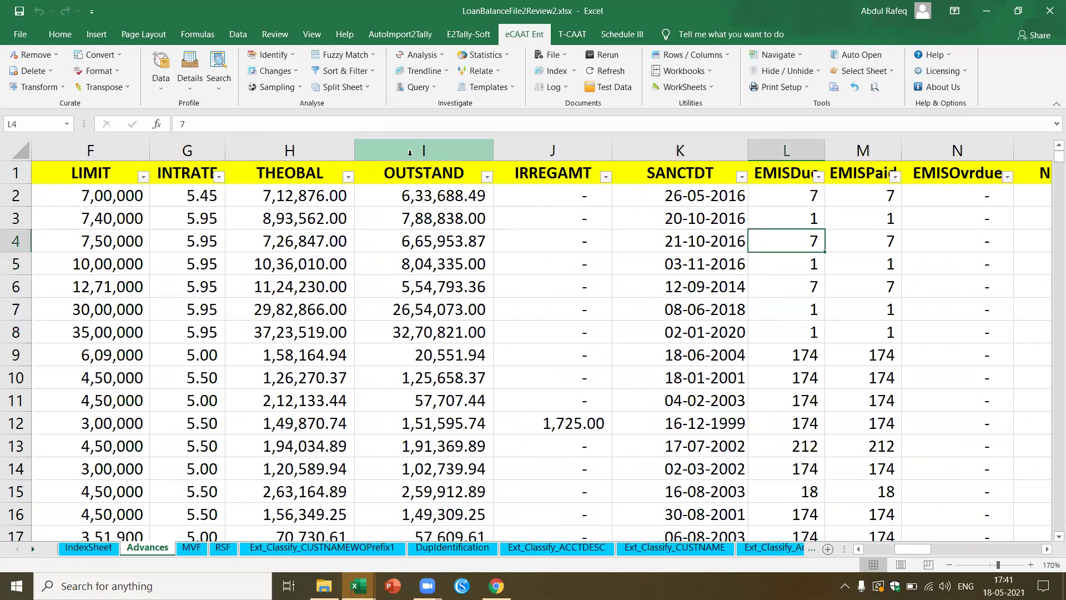
# Run an MIS analysis of LIMIT by the SANCTDT date field with Month periodicity, showing count, sum and percentage in the result form
pyautogui.click(444, 55)
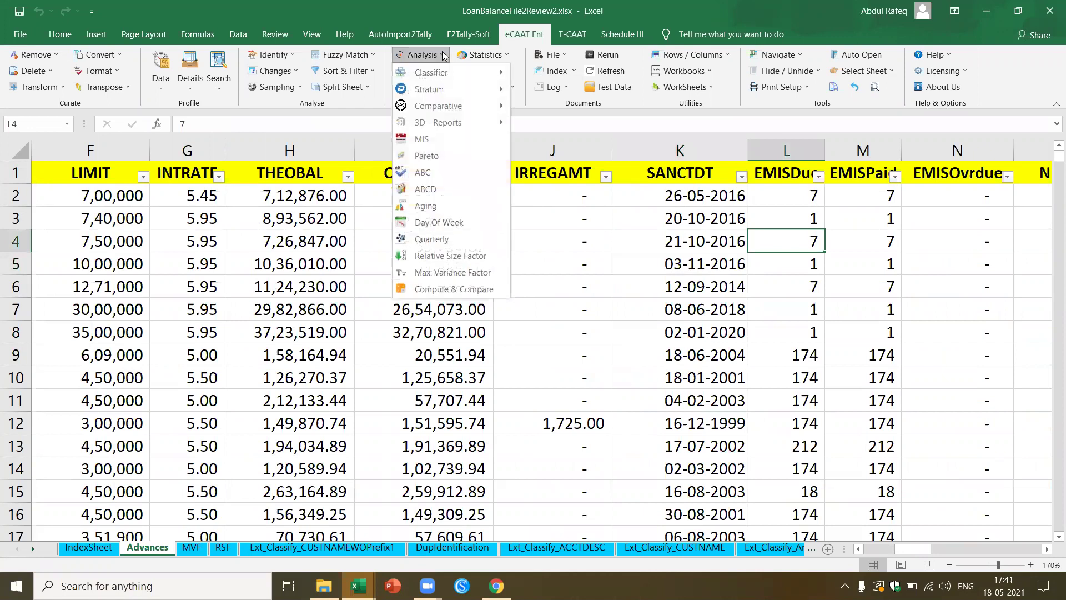
pyautogui.click(422, 139)
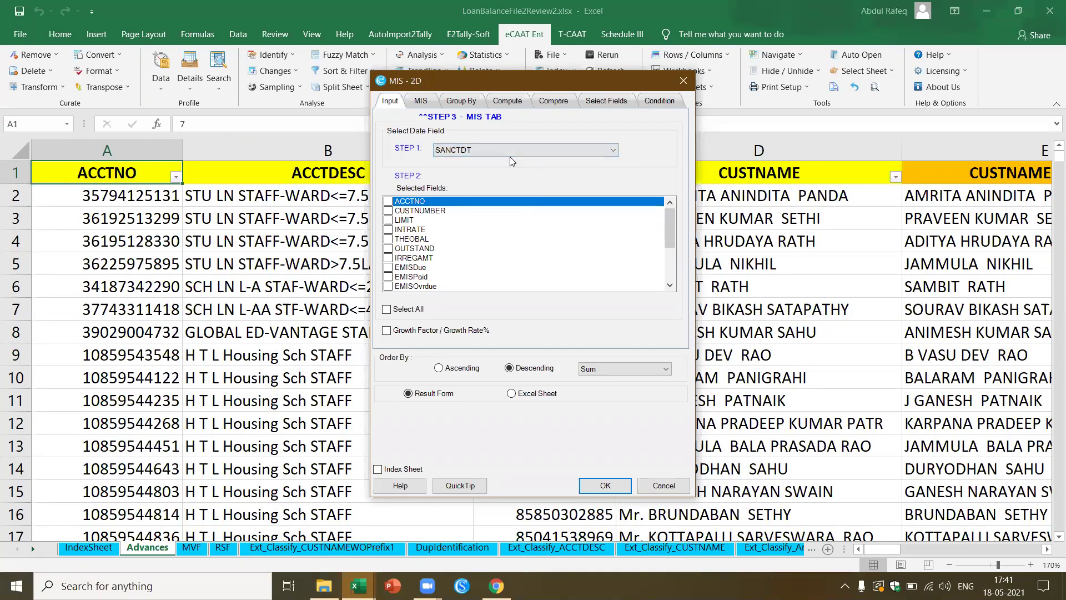
pyautogui.click(401, 222)
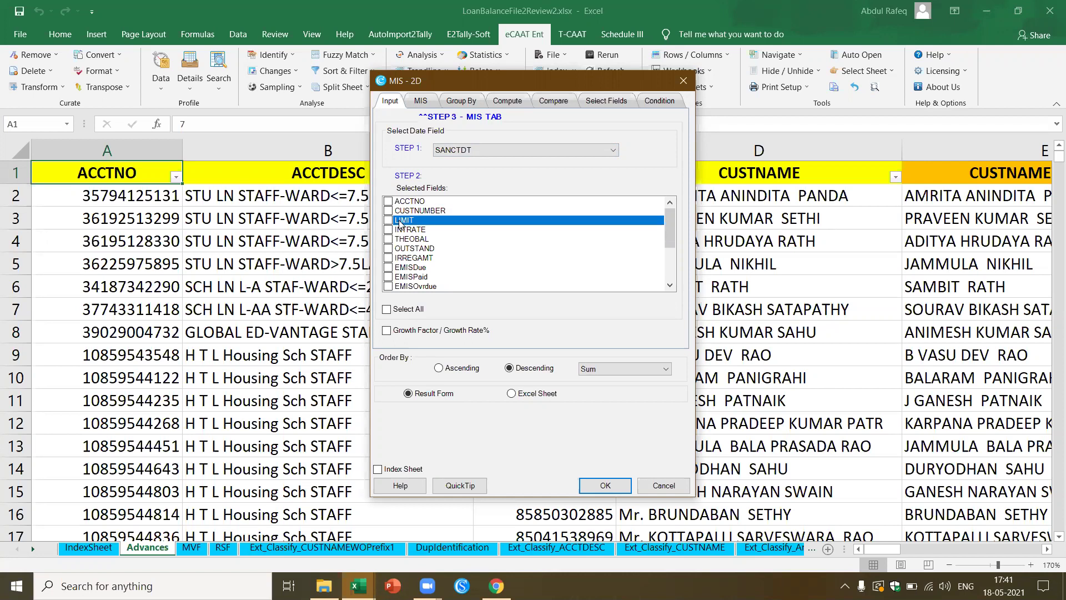
pyautogui.click(426, 103)
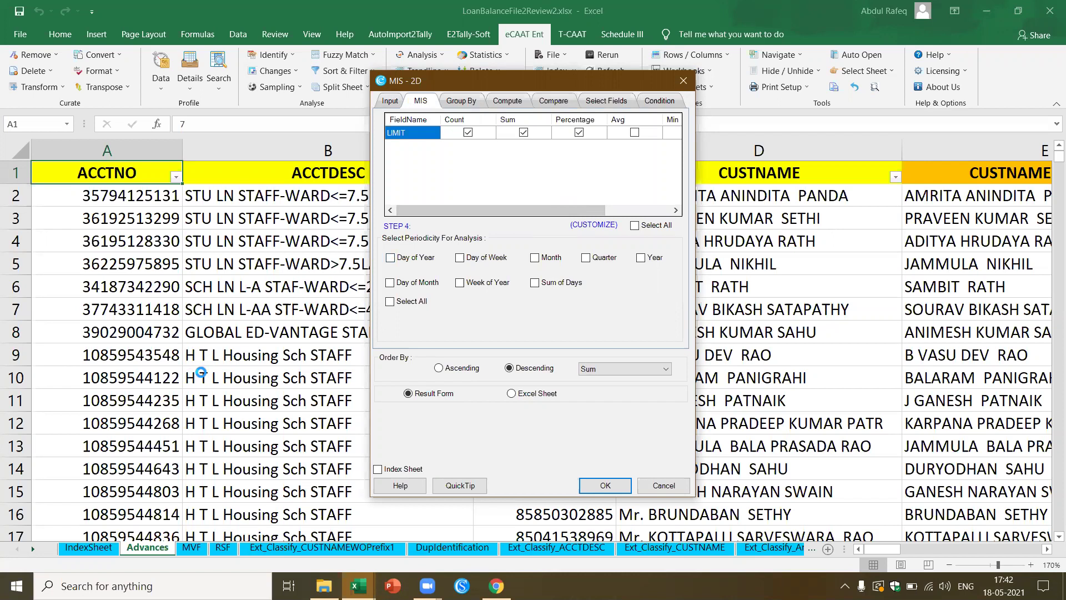
pyautogui.click(536, 258)
pyautogui.press('Return')
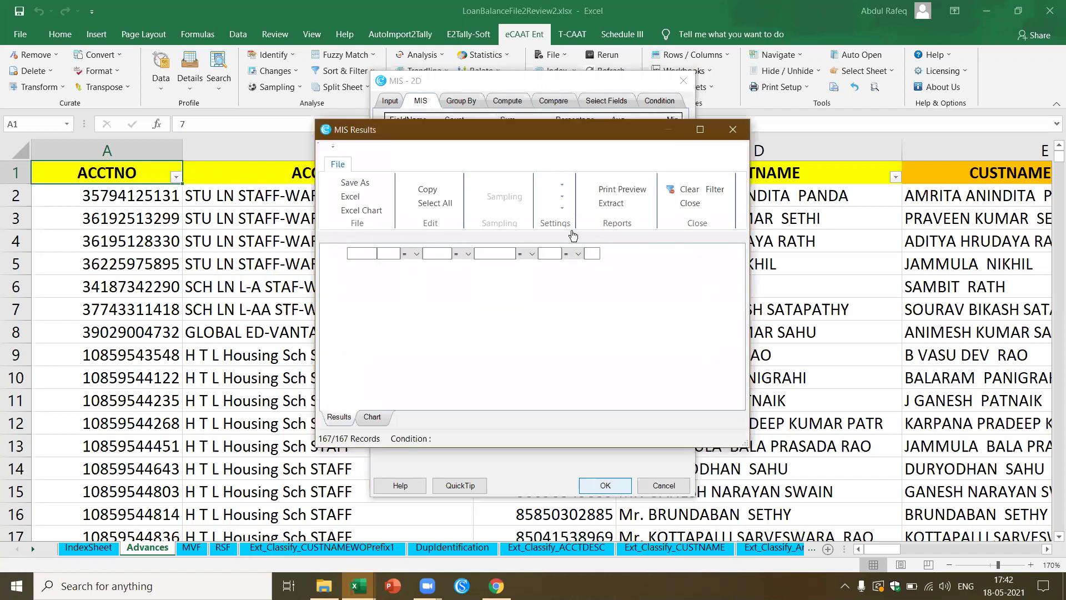
# Maximize the MIS results and start a filter on the Year column
pyautogui.click(699, 129)
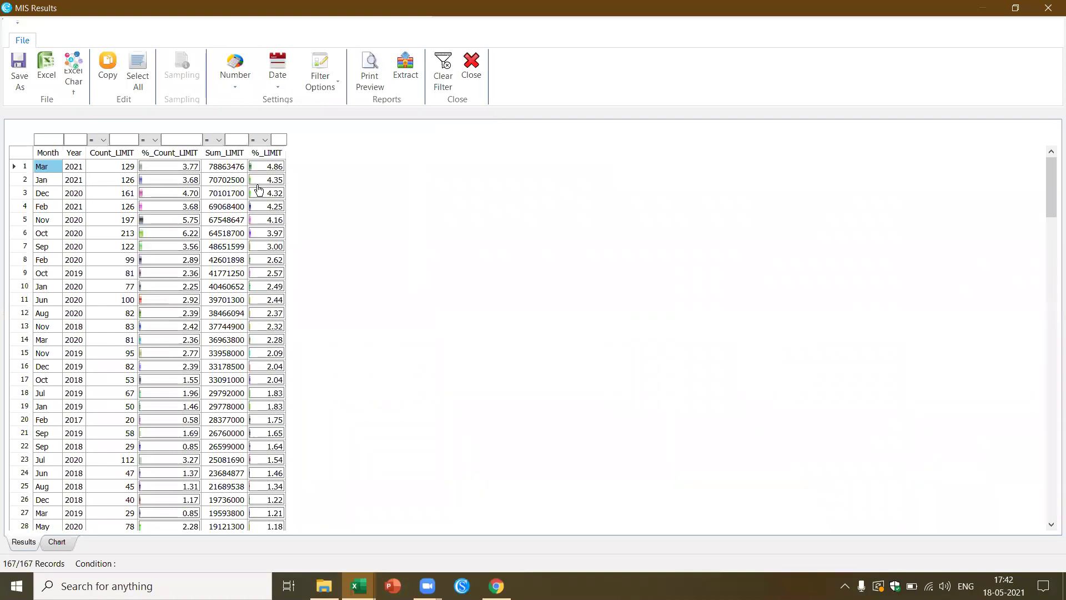
pyautogui.click(75, 139)
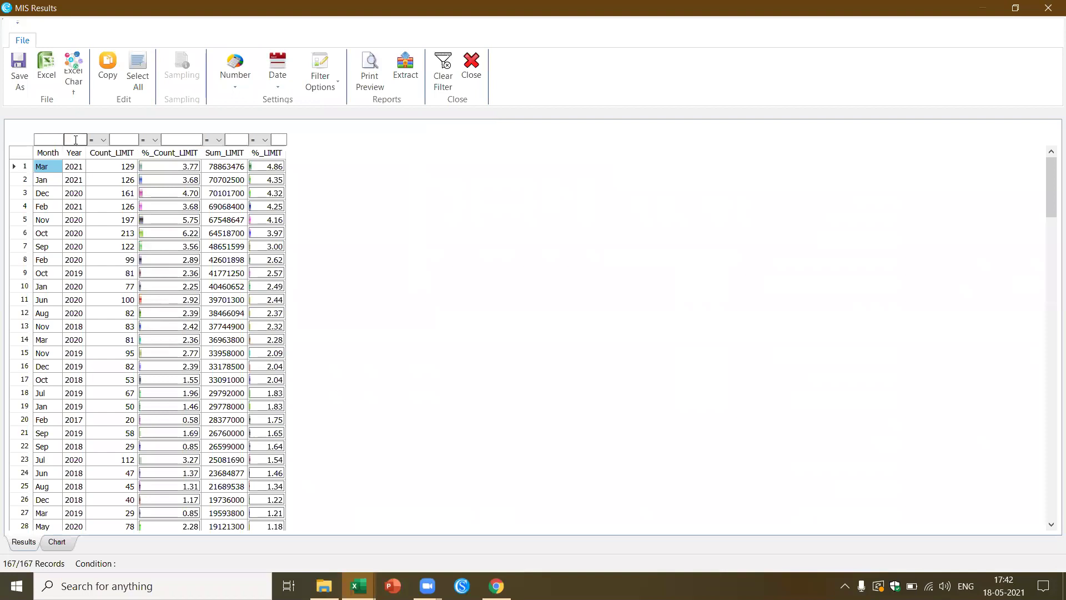
# Filter the monthly MIS results by year 2021 and by year 2020 in turn, and clear the year filter
pyautogui.write('2')
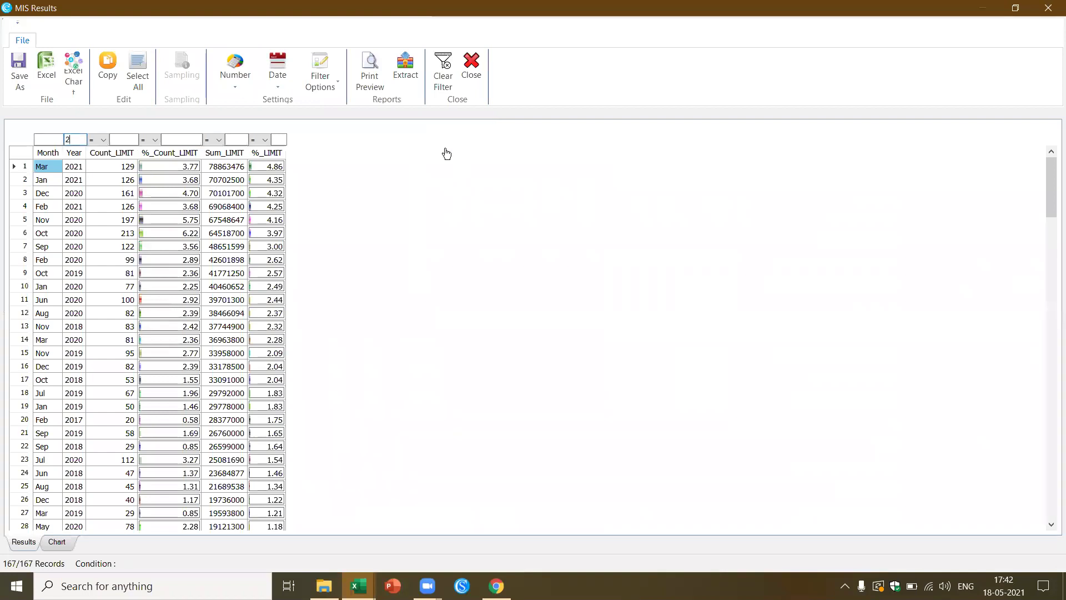
pyautogui.write('021')
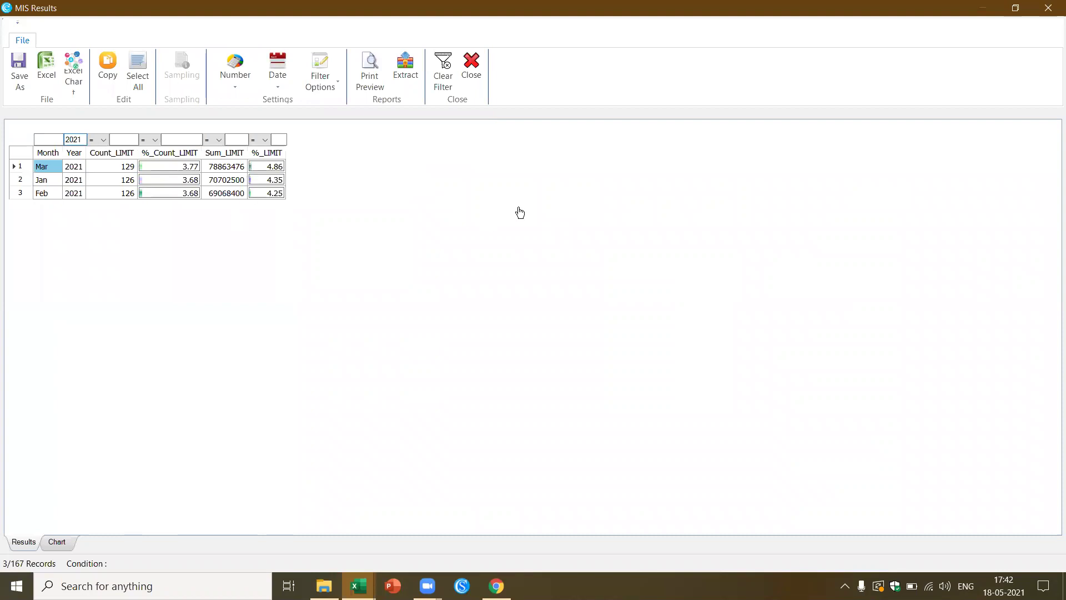
pyautogui.press('BackSpace')
pyautogui.write('0')
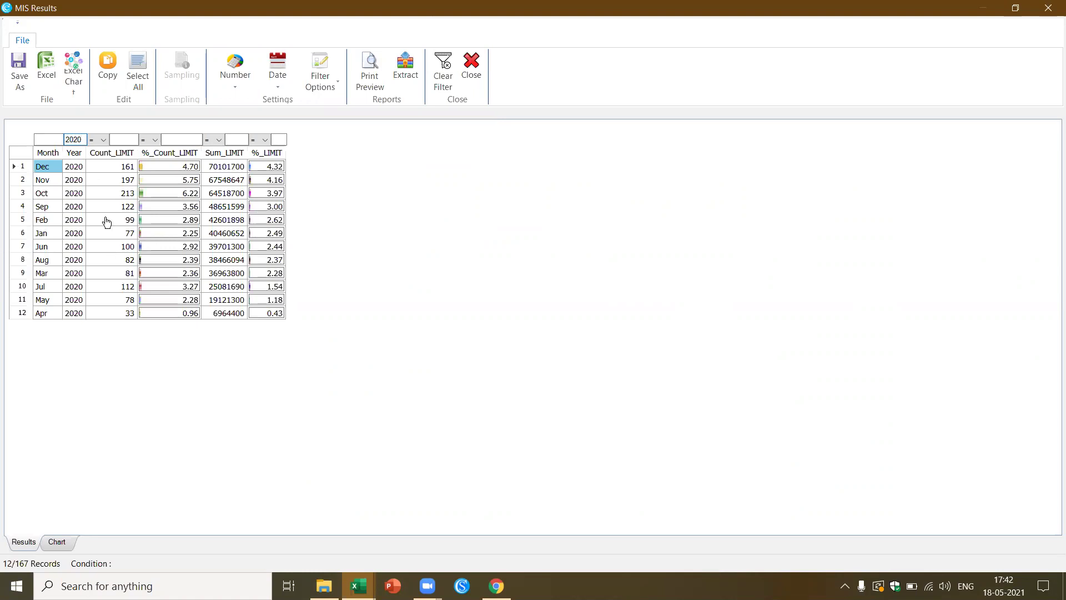
pyautogui.press('BackSpace')
pyautogui.press('BackSpace')
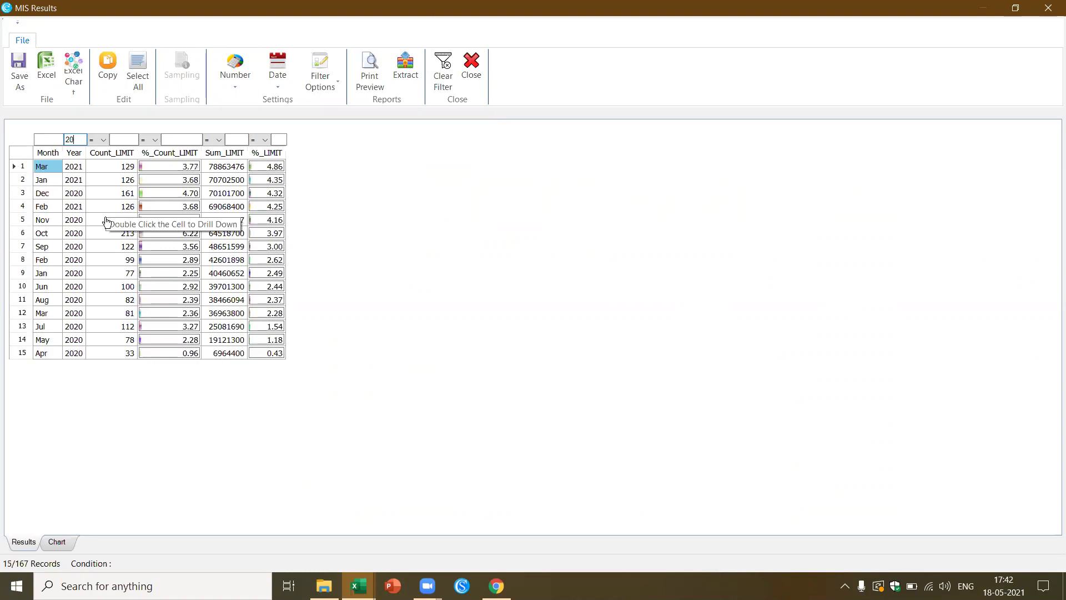
pyautogui.press('BackSpace')
pyautogui.press('BackSpace')
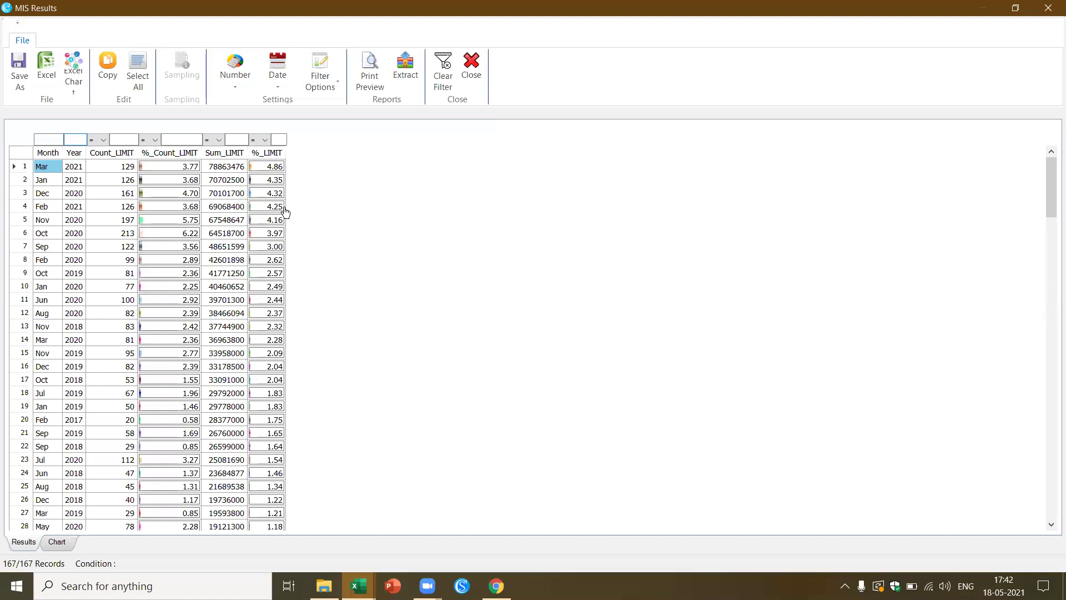
# Sort the MIS results in ascending order of %_LIMIT and look through the months with the smallest shares
pyautogui.click(278, 157)
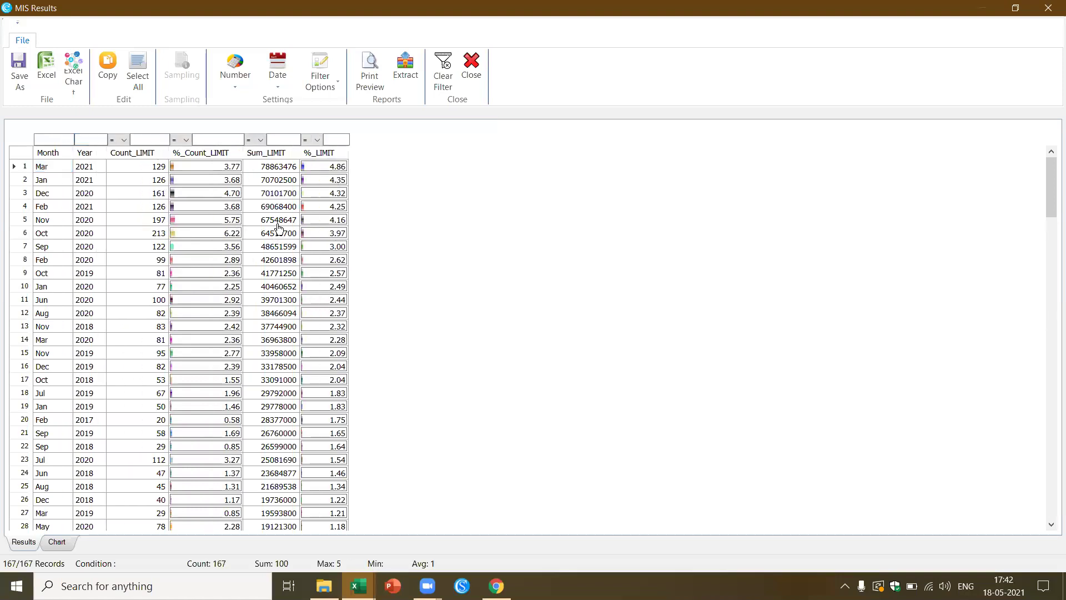
pyautogui.click(332, 160)
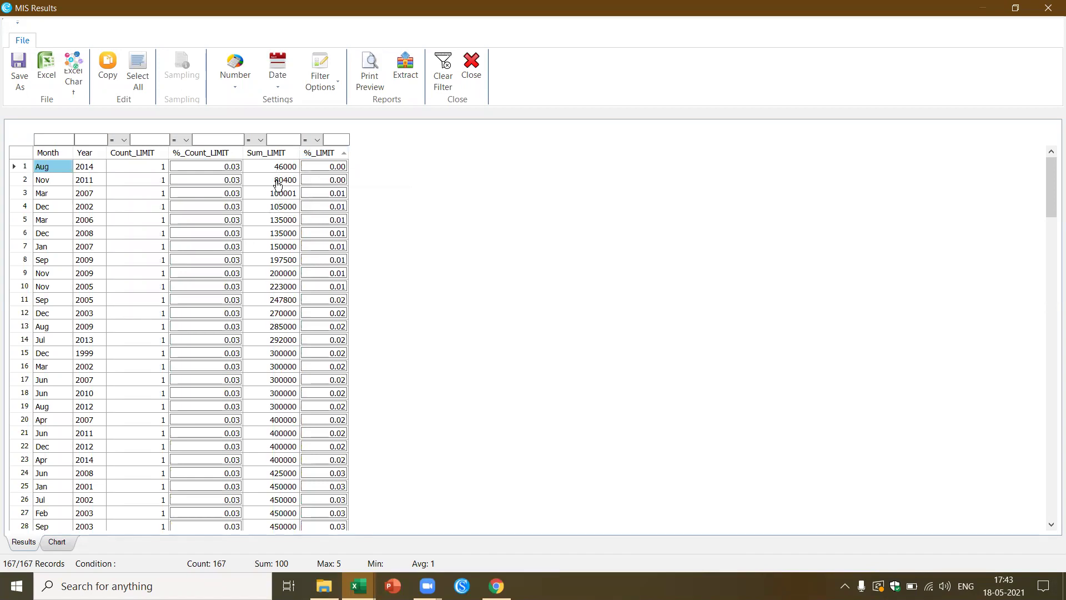
pyautogui.scroll(-2, 272, 198)
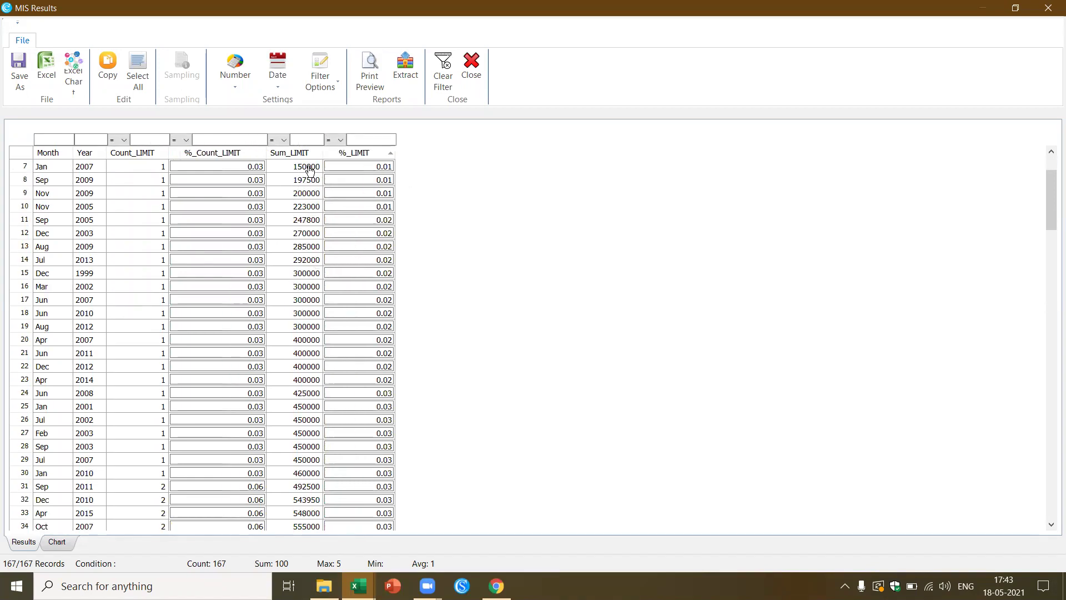
pyautogui.scroll(-2, 297, 246)
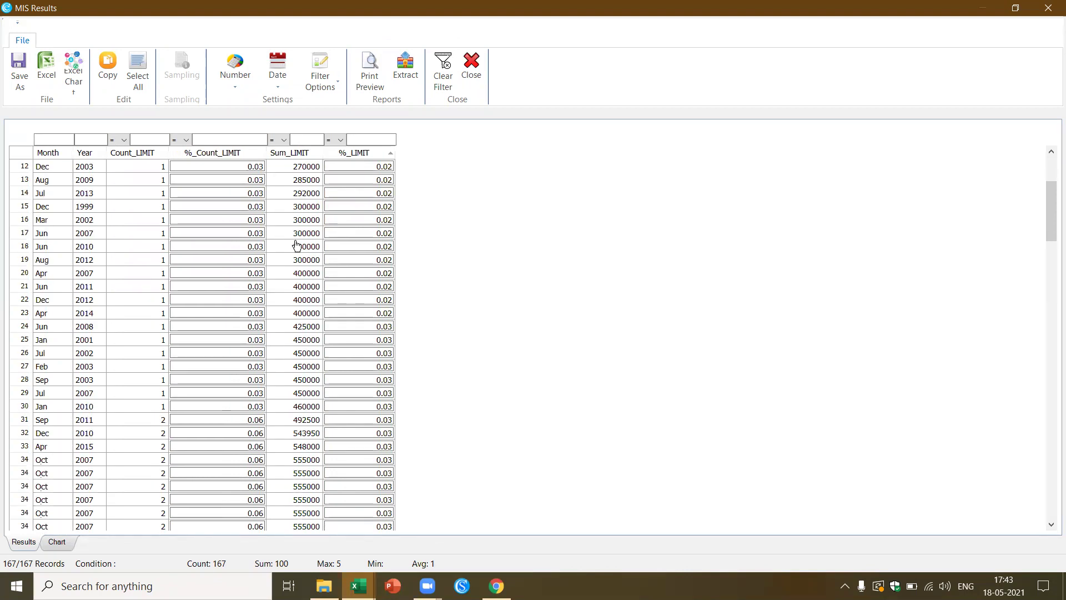
pyautogui.scroll(4, 297, 246)
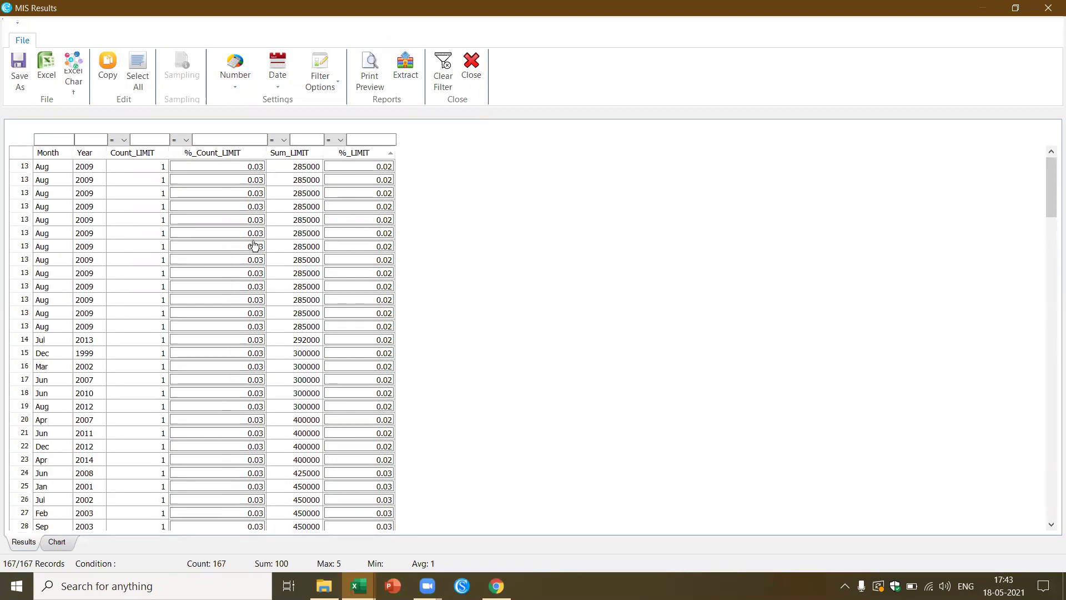
pyautogui.click(93, 139)
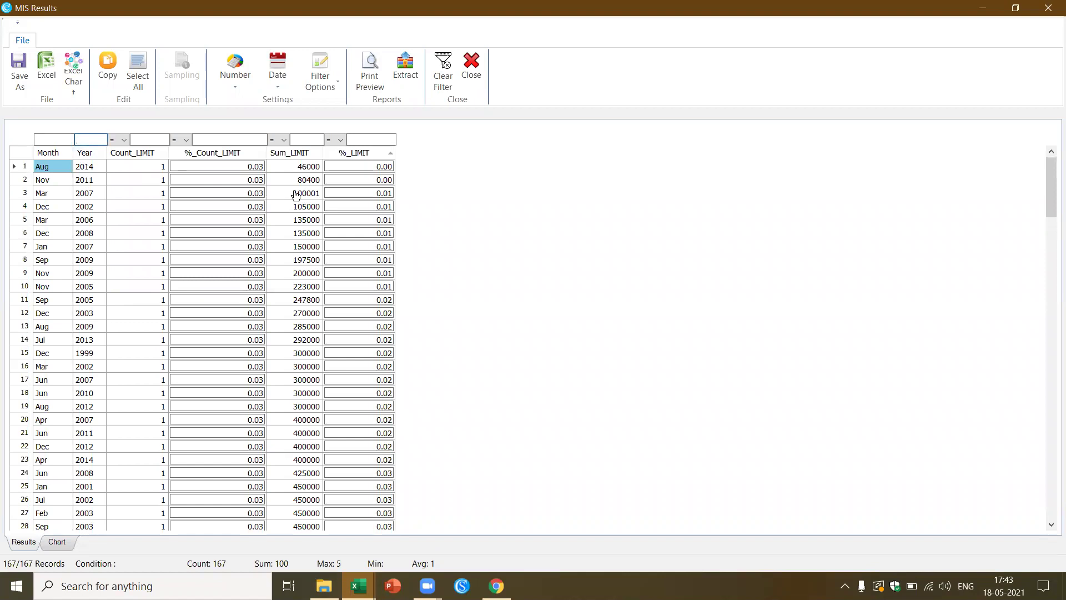
# Rank the months in descending order by Count_LIMIT, and again by Sum_LIMIT
pyautogui.click(146, 154)
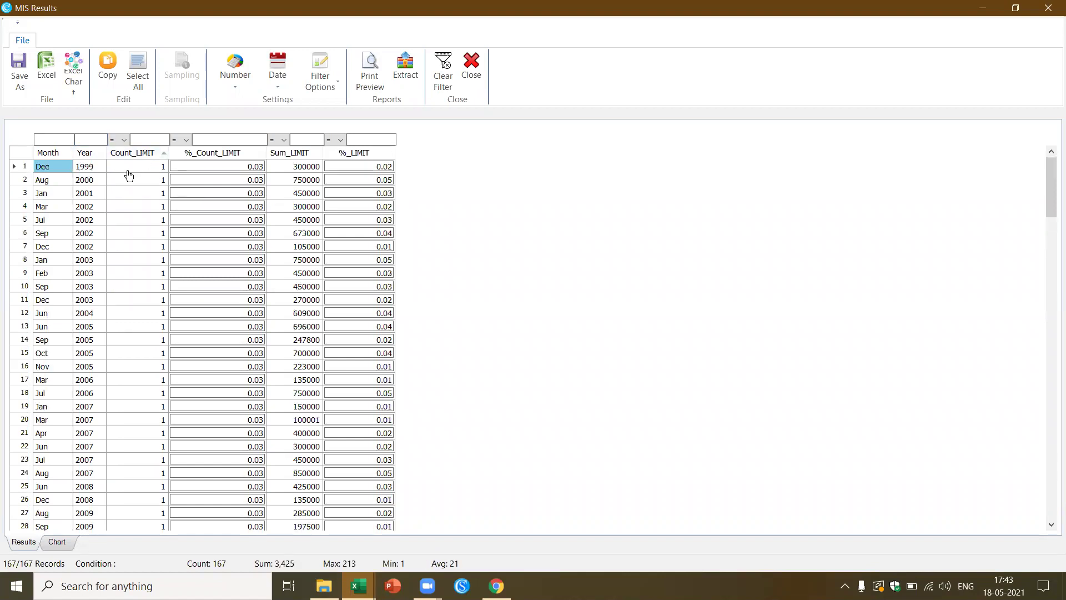
pyautogui.click(146, 153)
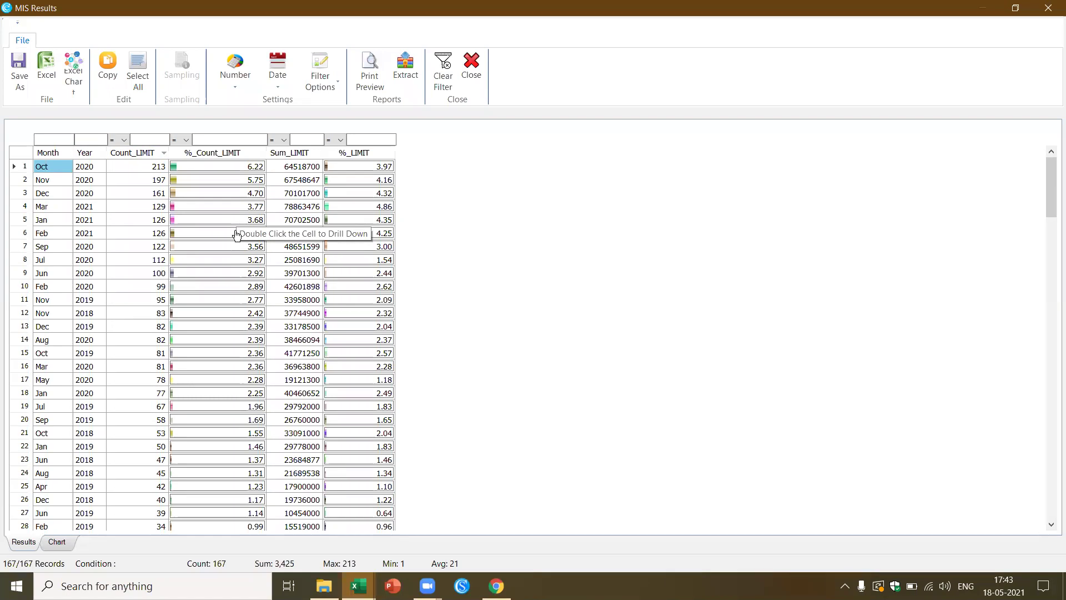
pyautogui.click(304, 154)
pyautogui.click(303, 153)
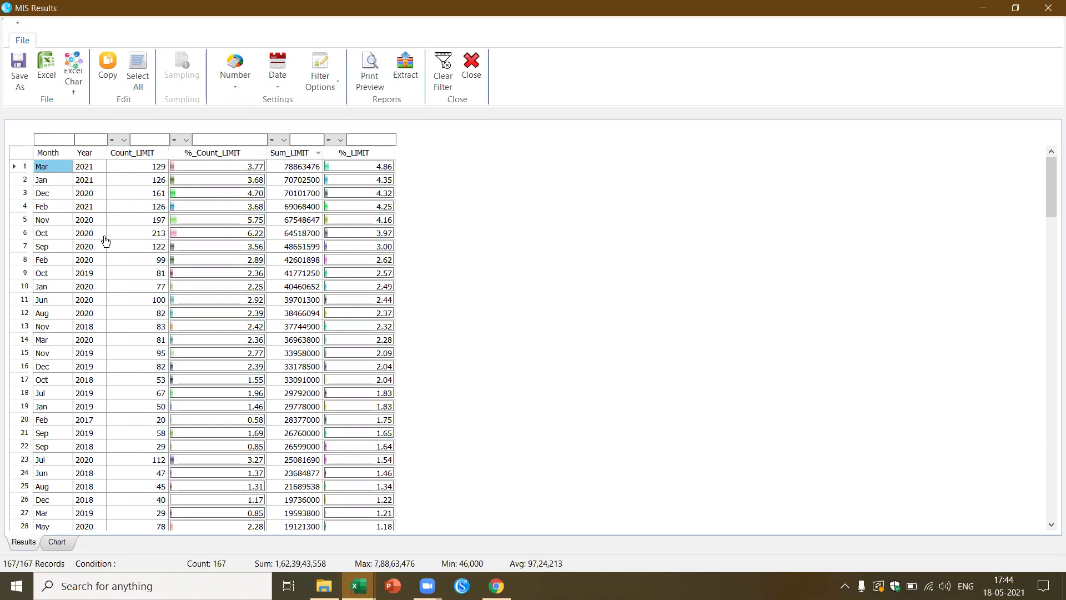
# Drill down into the Feb 2021 Sum_LIMIT value, look through the underlying loan records, and close the drill-down and MIS results
pyautogui.doubleClick(302, 210)
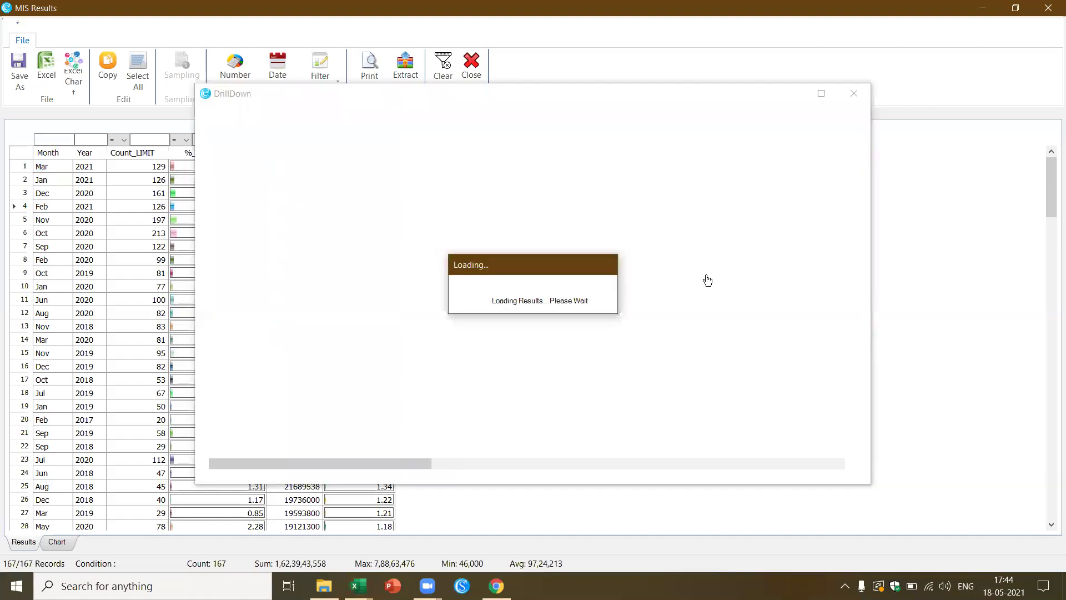
pyautogui.scroll(-1, 626, 287)
pyautogui.scroll(-2, 627, 288)
pyautogui.scroll(-1, 618, 307)
pyautogui.scroll(3, 618, 307)
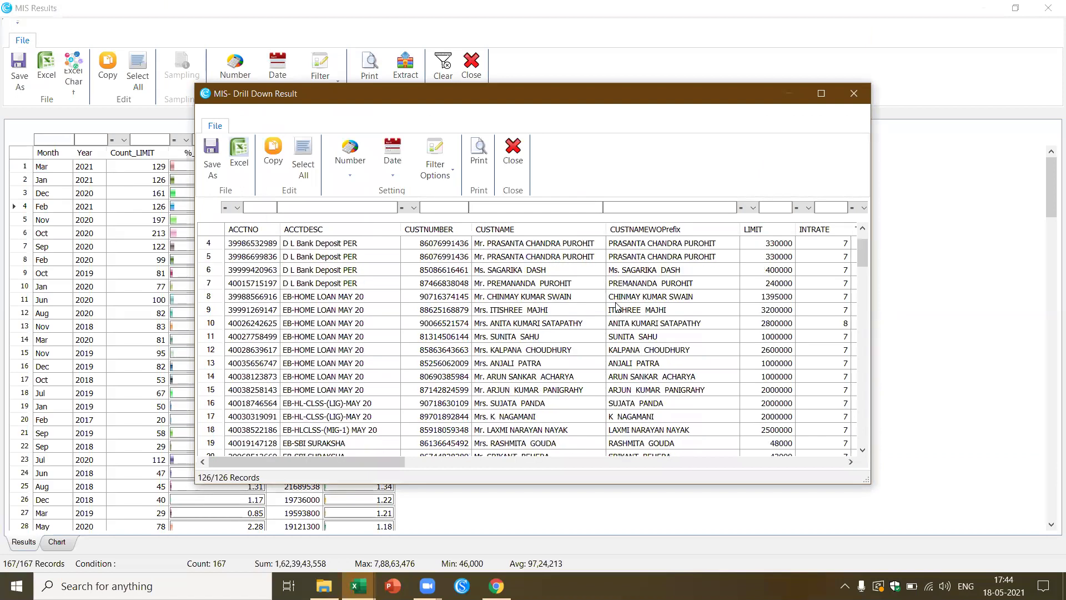
pyautogui.click(512, 151)
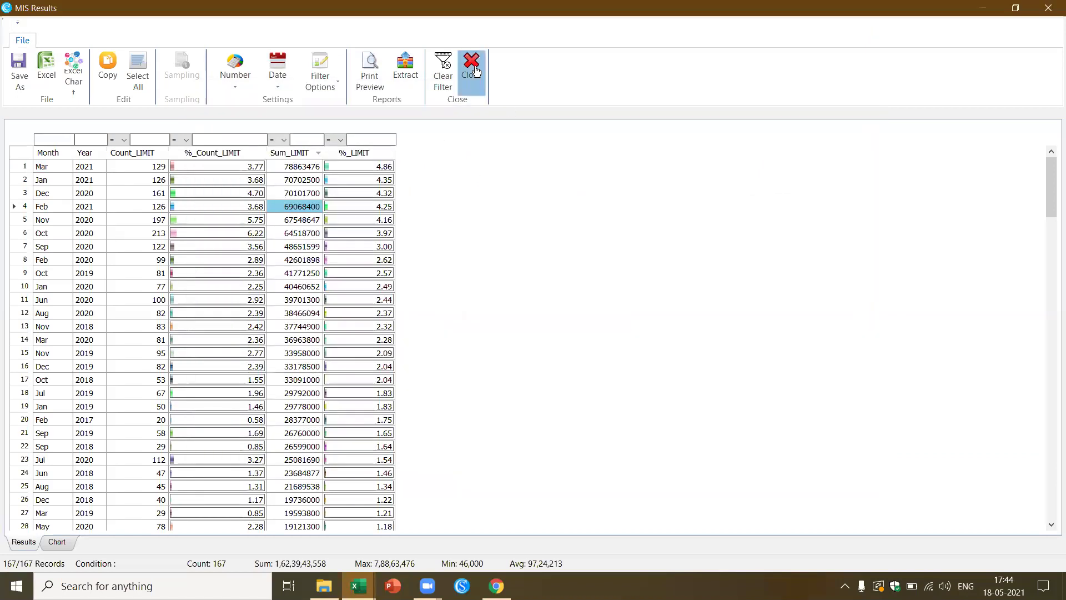
pyautogui.click(476, 71)
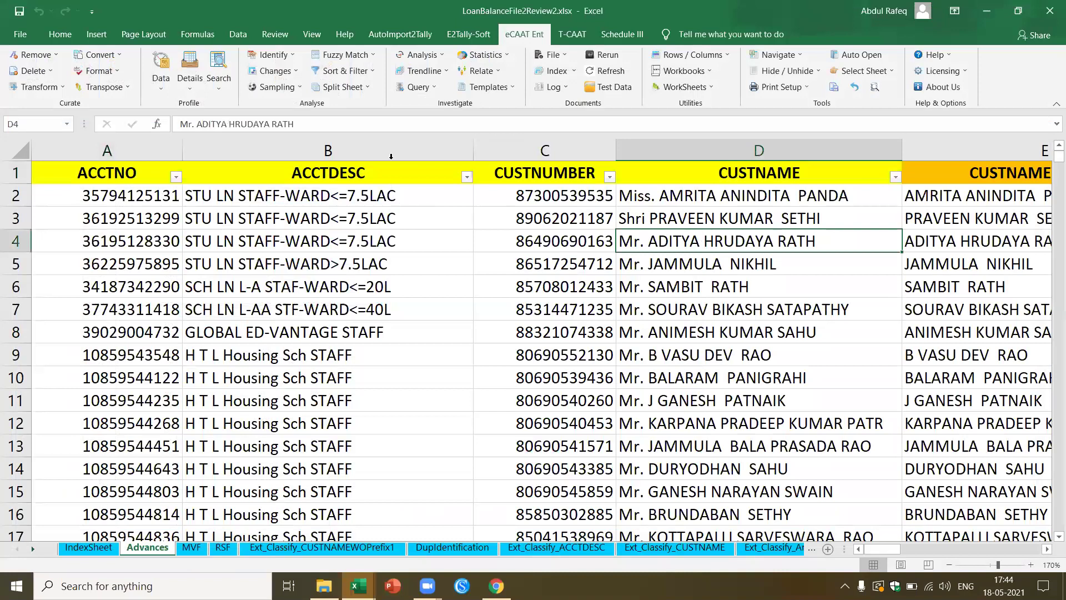
# Run an MIS analysis of LIMIT on the SANCTDT date field by Day of Week, view the results maximized, and close them
pyautogui.click(442, 56)
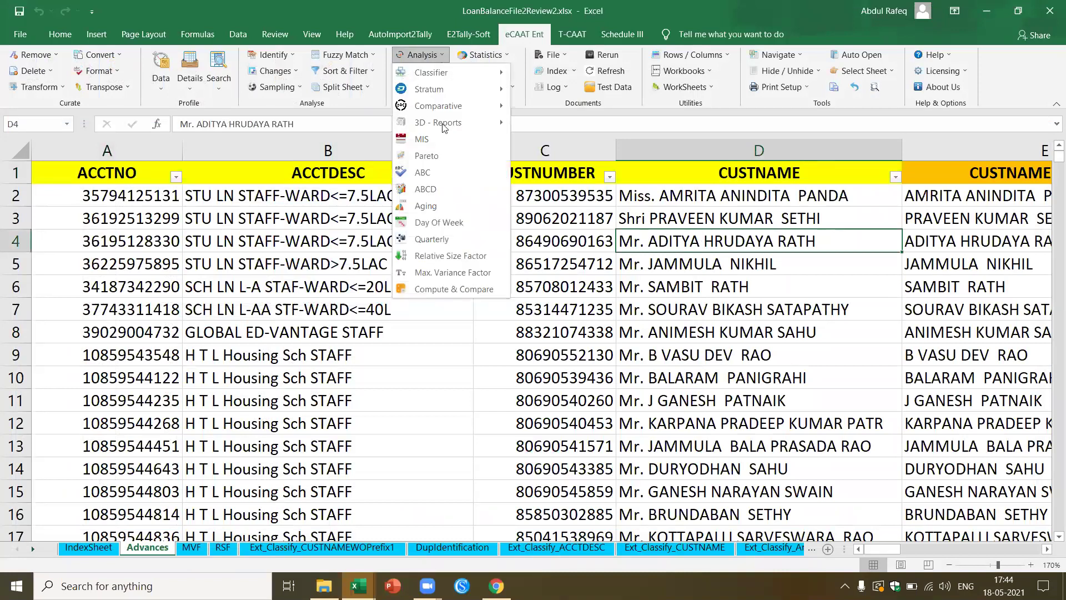
pyautogui.click(446, 133)
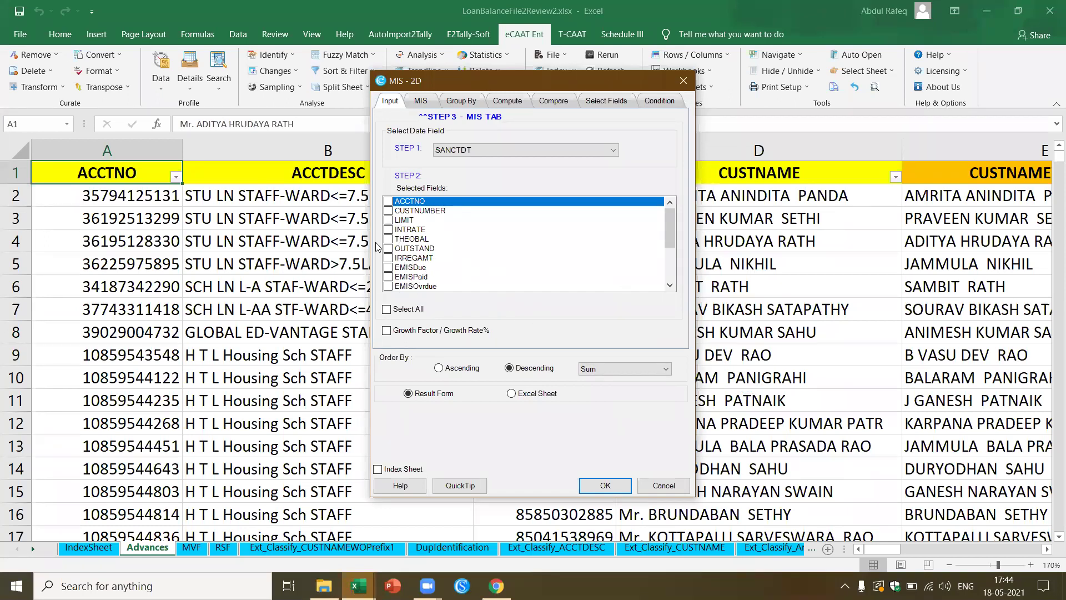
pyautogui.click(389, 221)
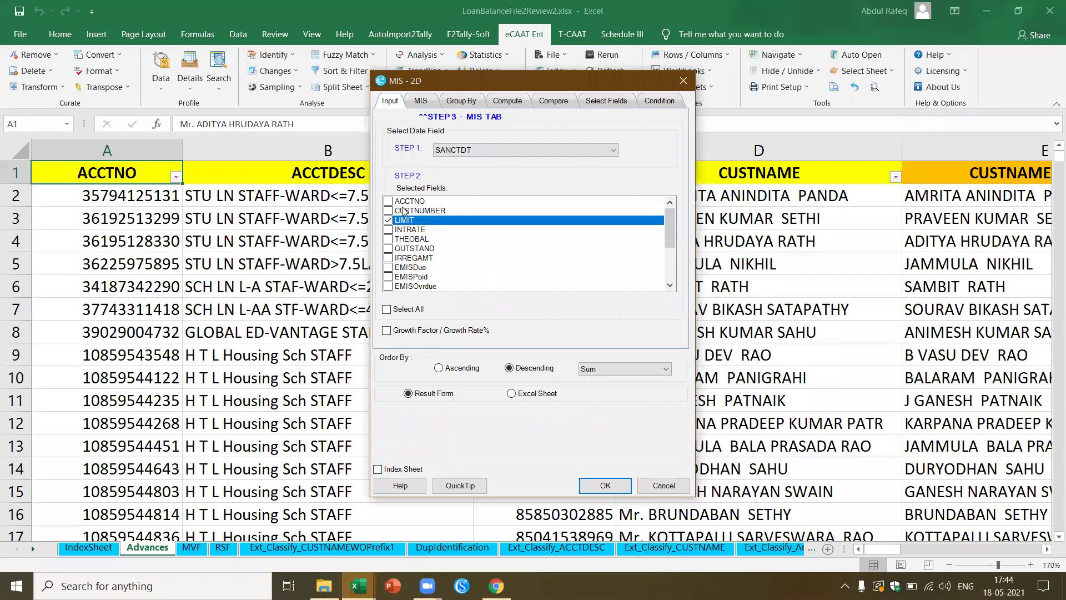
pyautogui.click(424, 102)
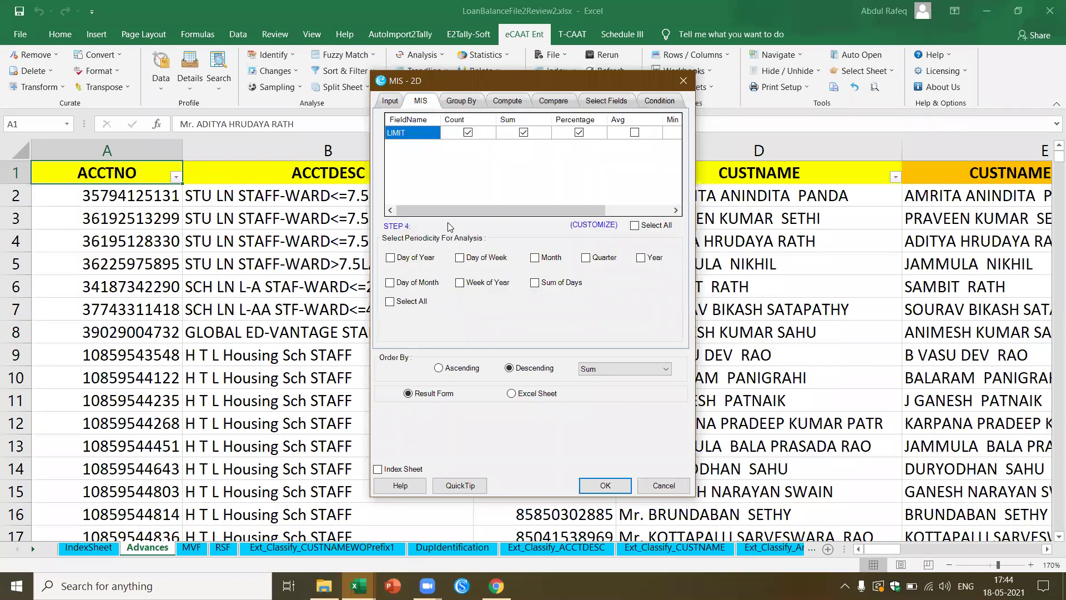
pyautogui.click(460, 258)
pyautogui.click(605, 485)
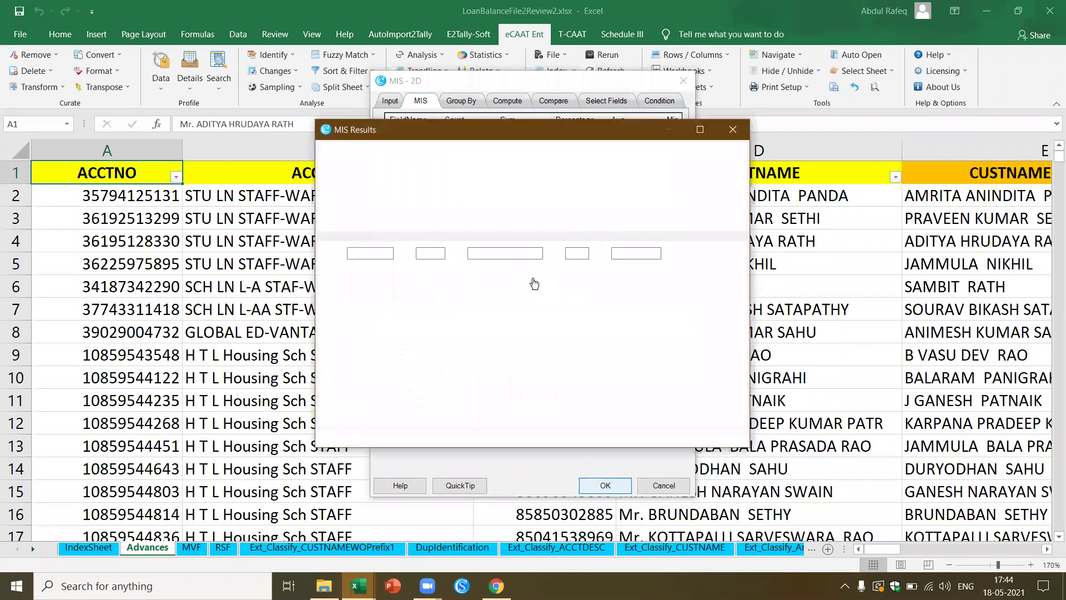
pyautogui.click(701, 130)
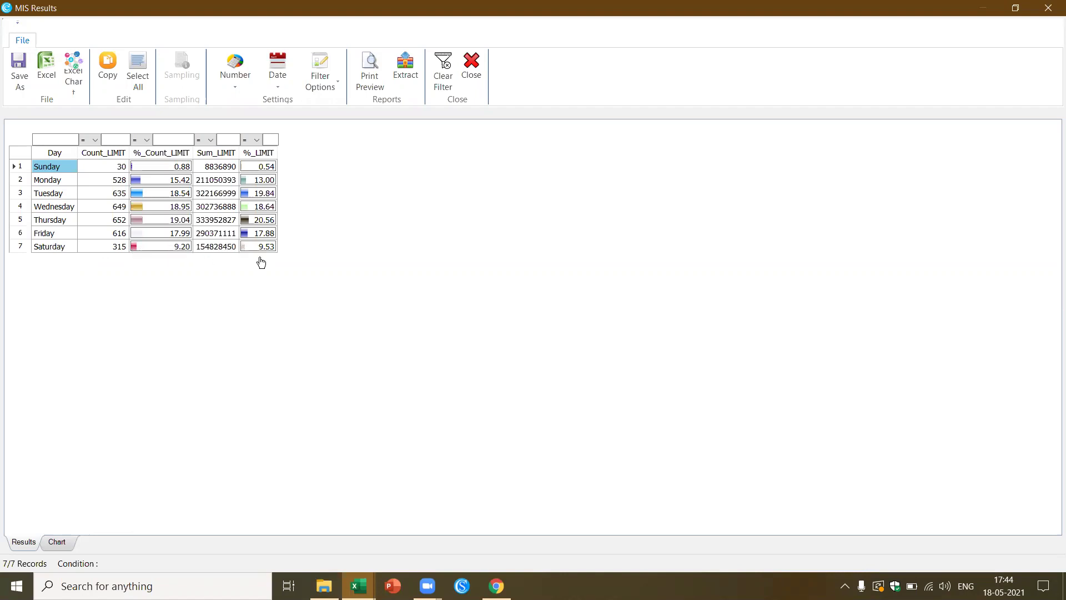
pyautogui.click(475, 68)
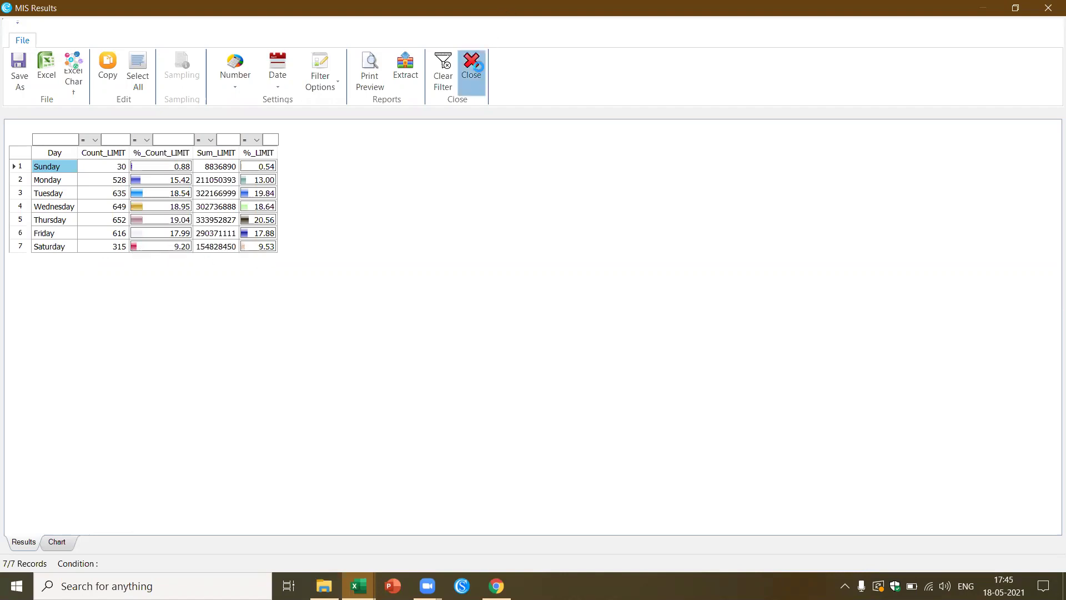
# Filter the Advances sheet's SANCTDT column to all of 2021 and April to December 2020
pyautogui.click(782, 172)
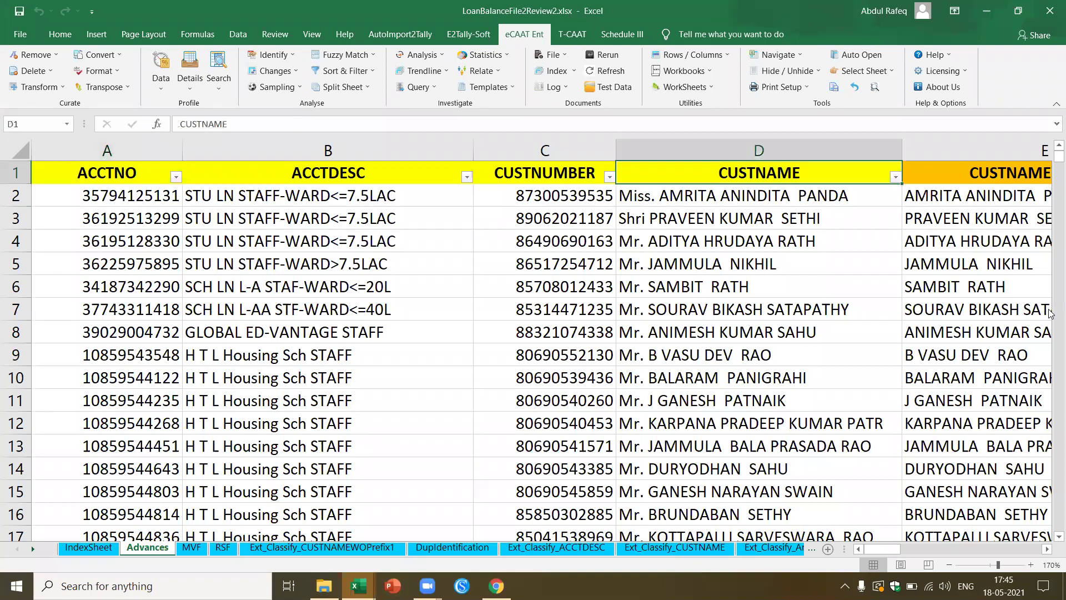
pyautogui.press('Right')
pyautogui.press('Right')
pyautogui.press('Right')
pyautogui.press('Right')
pyautogui.press('Right')
pyautogui.press('Right')
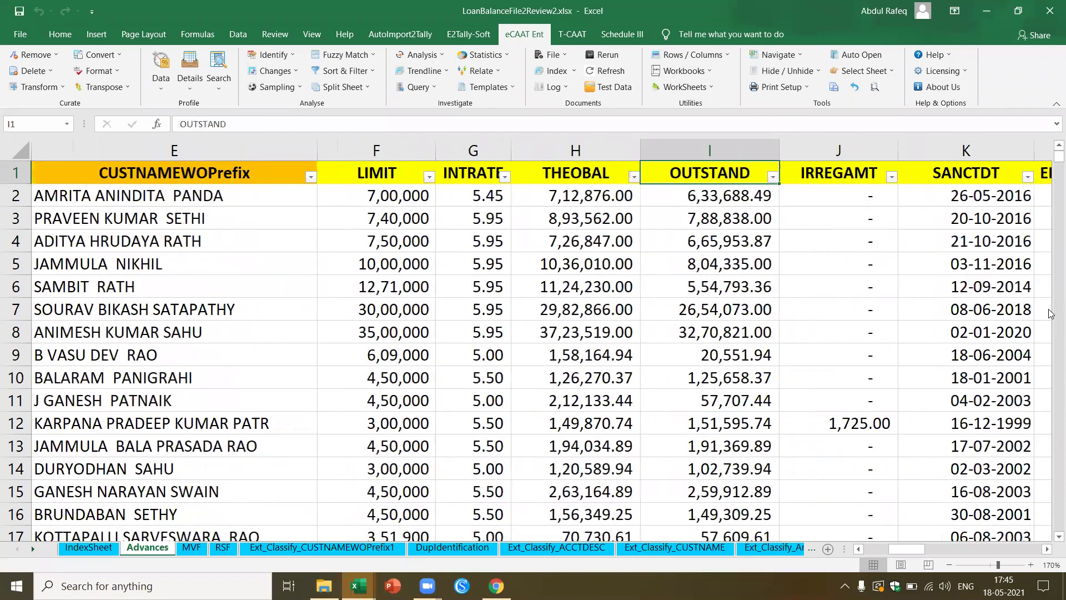
pyautogui.press('Right')
pyautogui.press('Right')
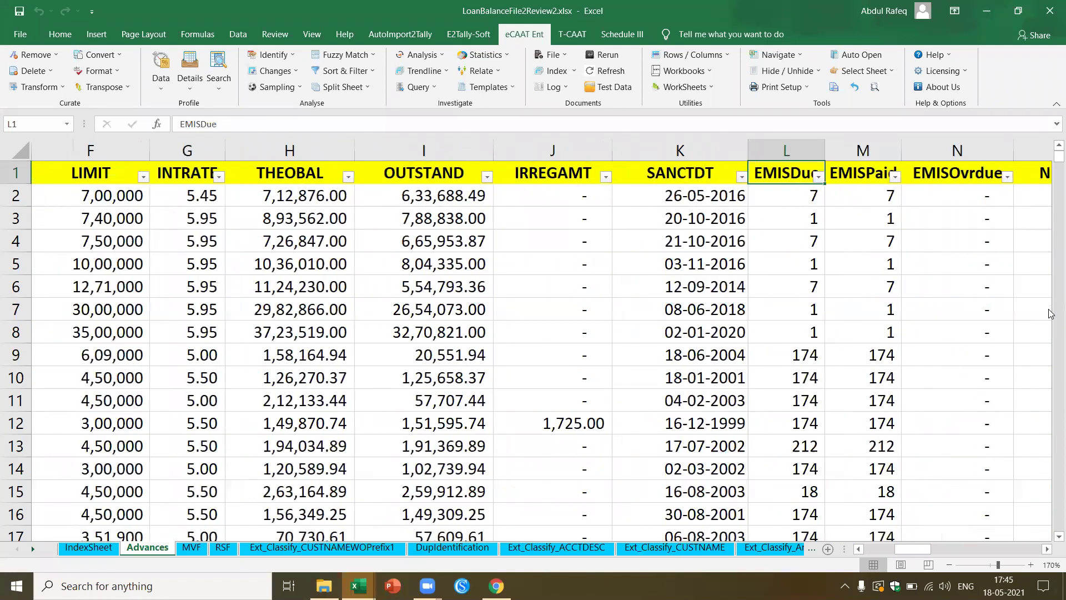
pyautogui.press('Left')
pyautogui.press('Left')
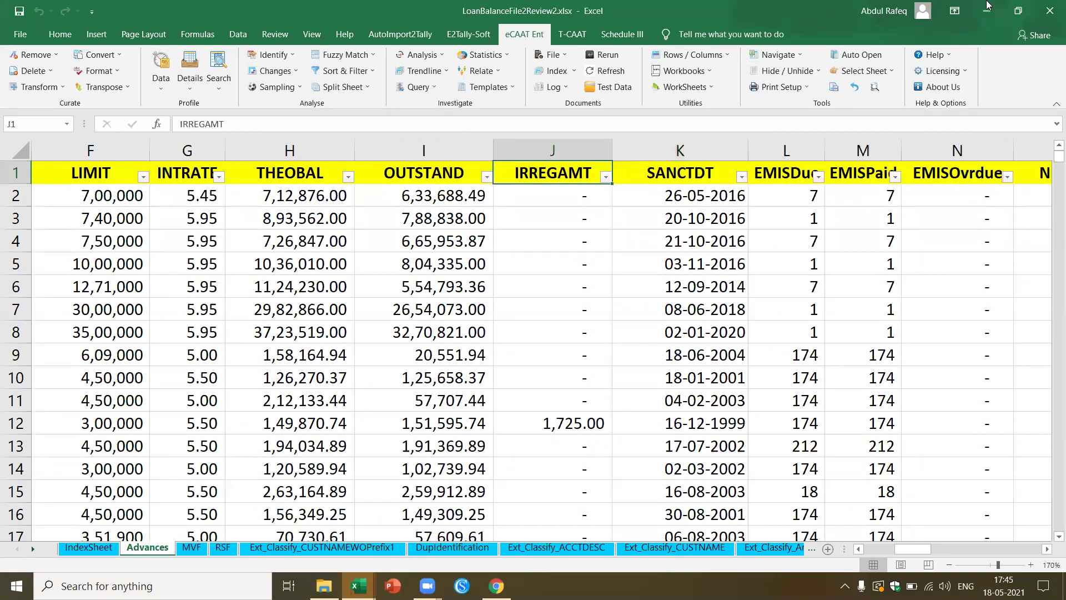
pyautogui.click(742, 177)
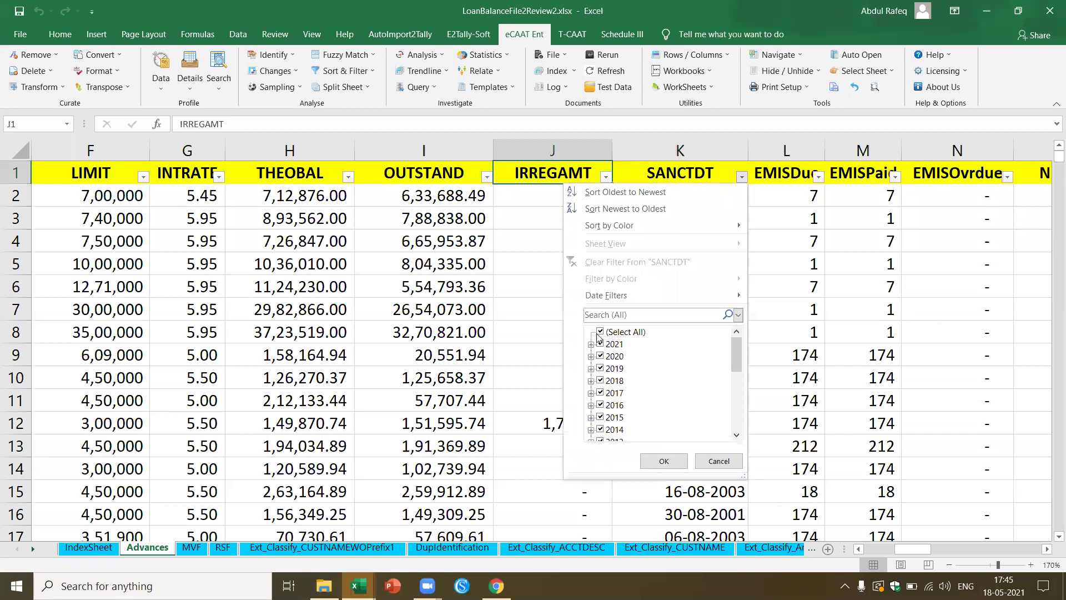
pyautogui.click(600, 332)
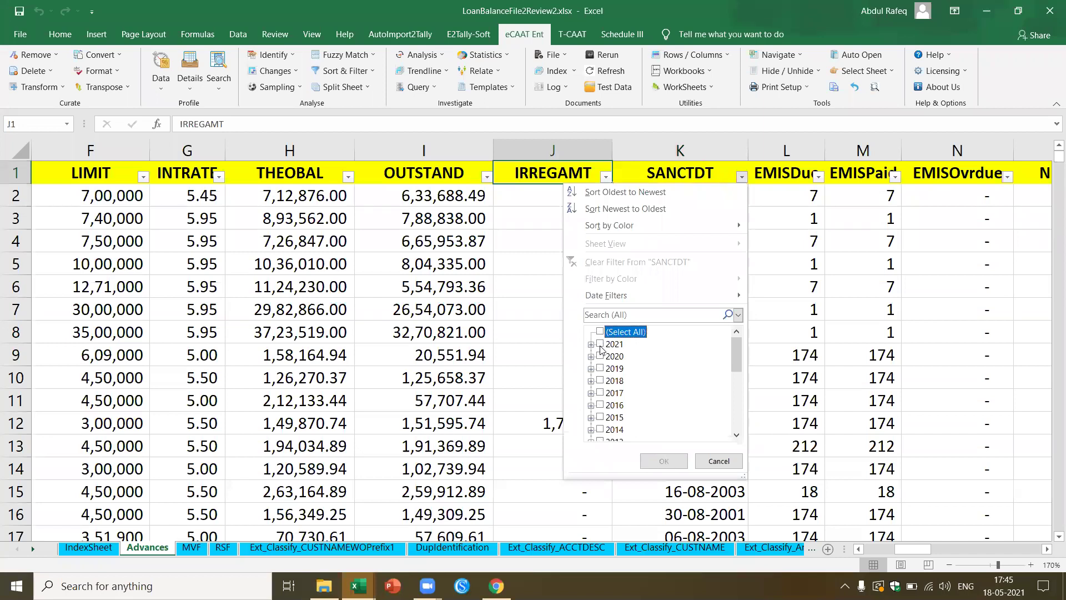
pyautogui.click(601, 345)
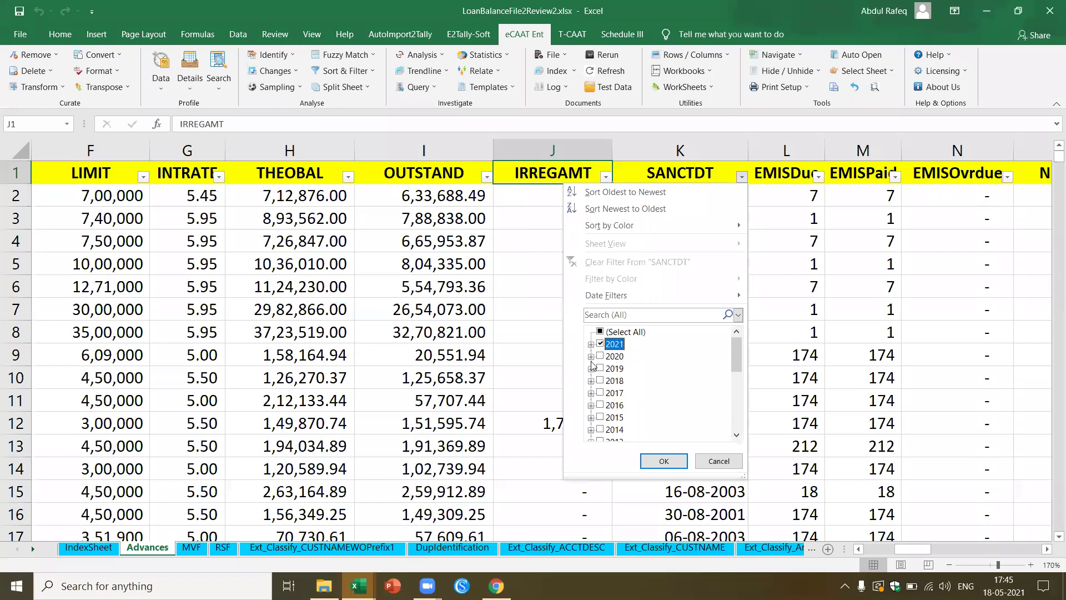
pyautogui.click(607, 359)
pyautogui.click(592, 357)
pyautogui.click(611, 344)
pyautogui.click(610, 356)
pyautogui.click(611, 368)
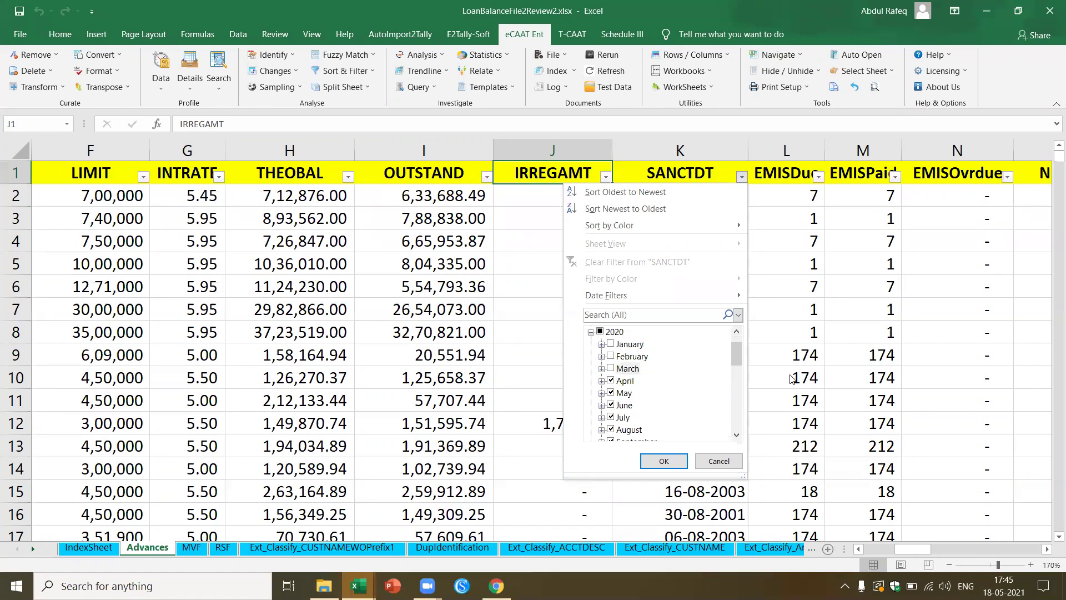
pyautogui.click(664, 462)
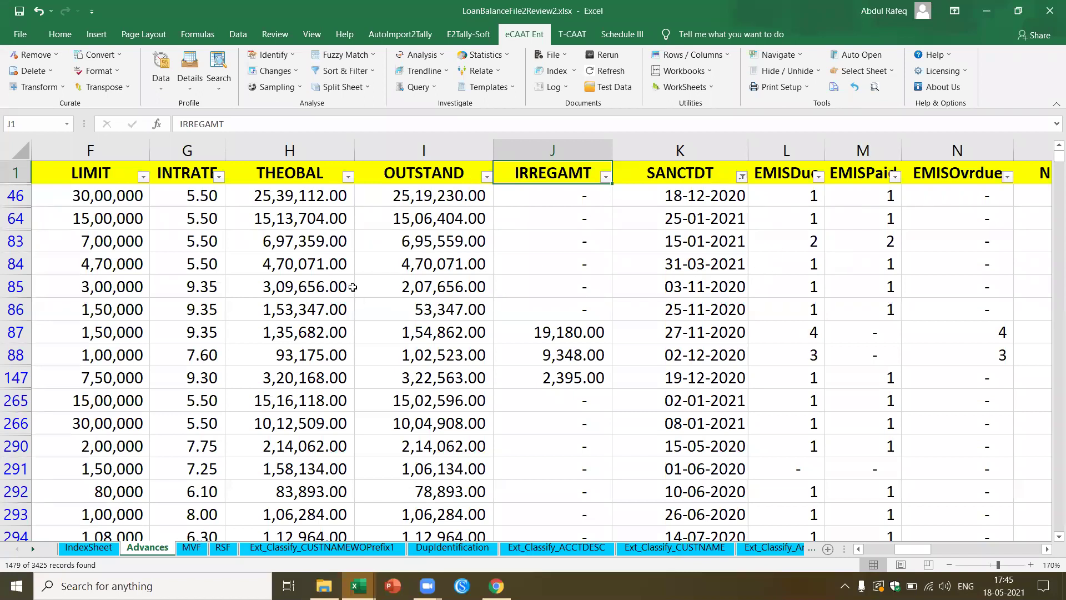
# Extract the visible cells of the filtered Advances sheet to a new sheet and select its CUSTNAME column
pyautogui.click(57, 88)
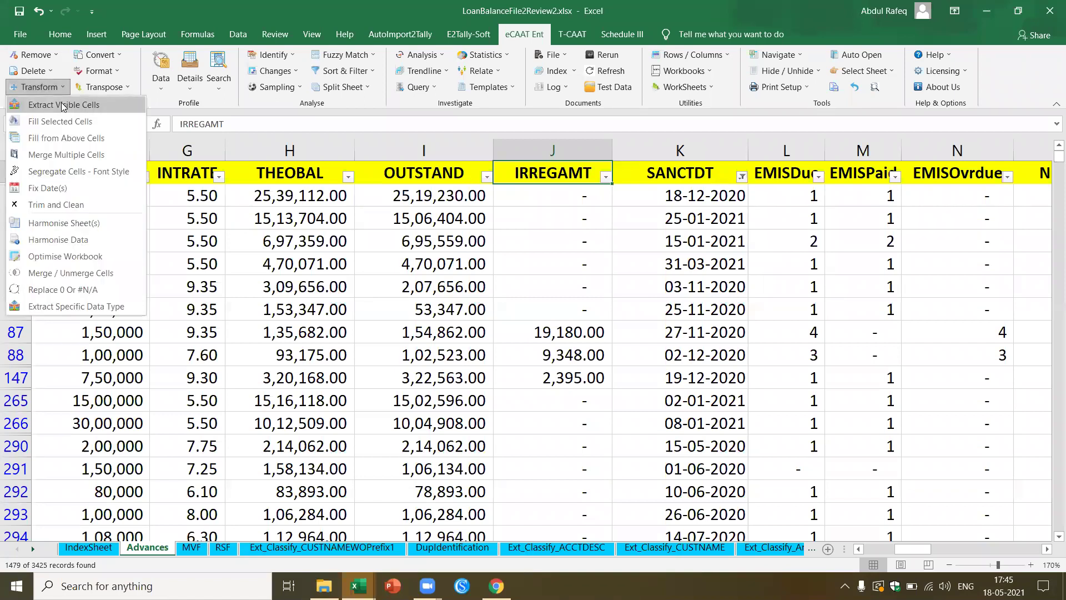
pyautogui.click(63, 105)
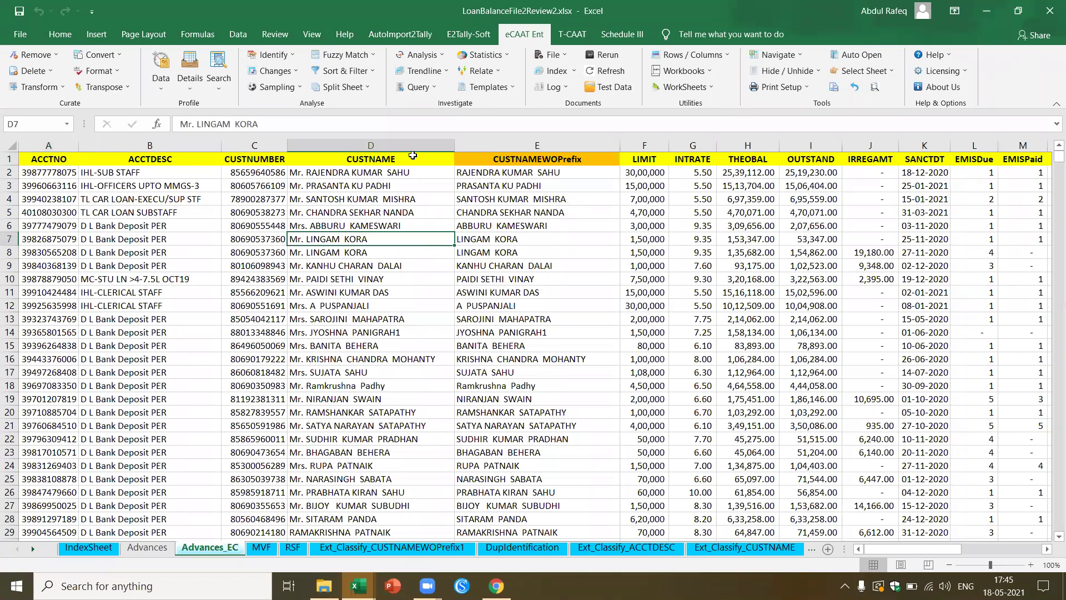
pyautogui.click(372, 145)
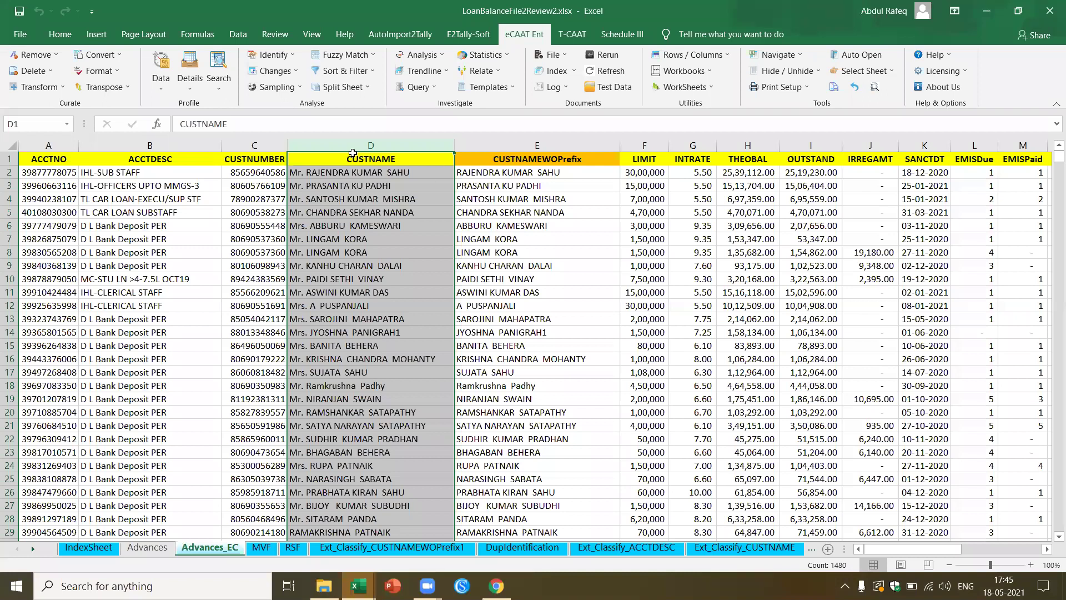
# Run an MIS analysis of LIMIT on the SANCTDT date field by Day of Week for the extracted Advances_EC loans
pyautogui.click(925, 172)
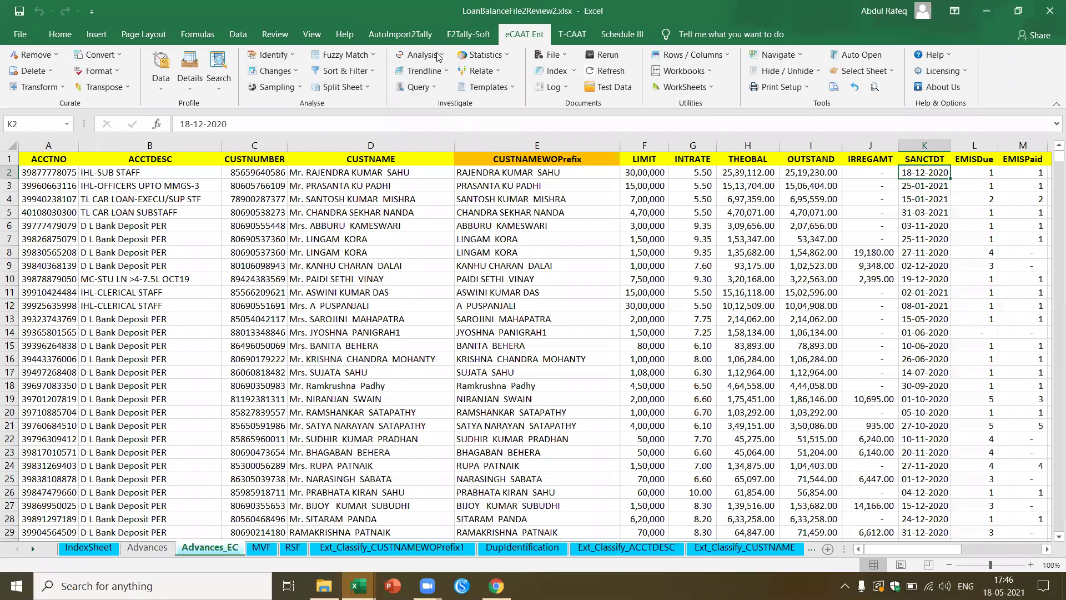
pyautogui.click(422, 55)
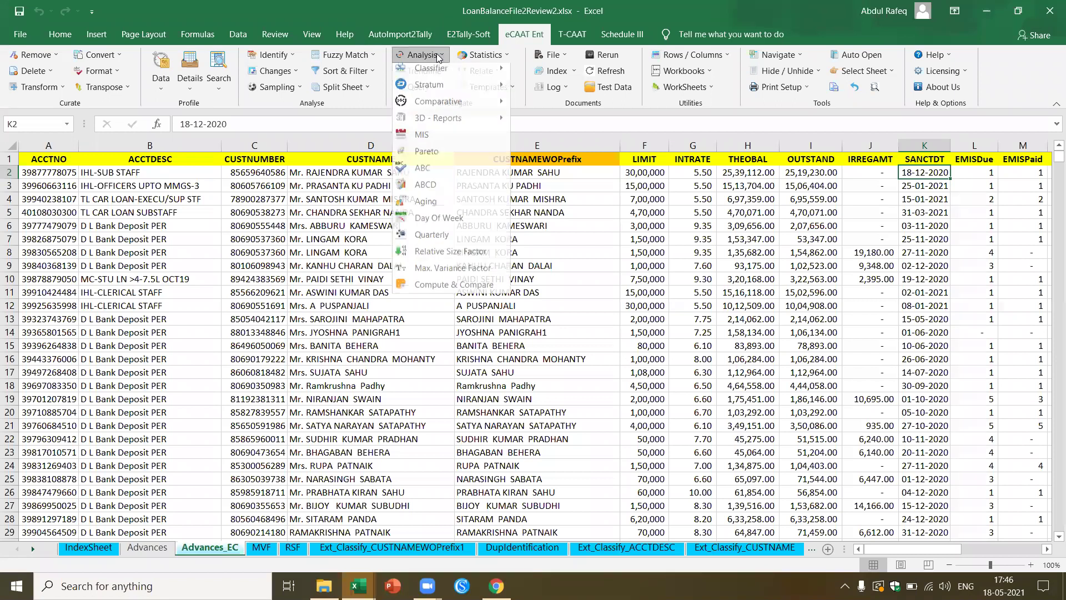
pyautogui.click(439, 140)
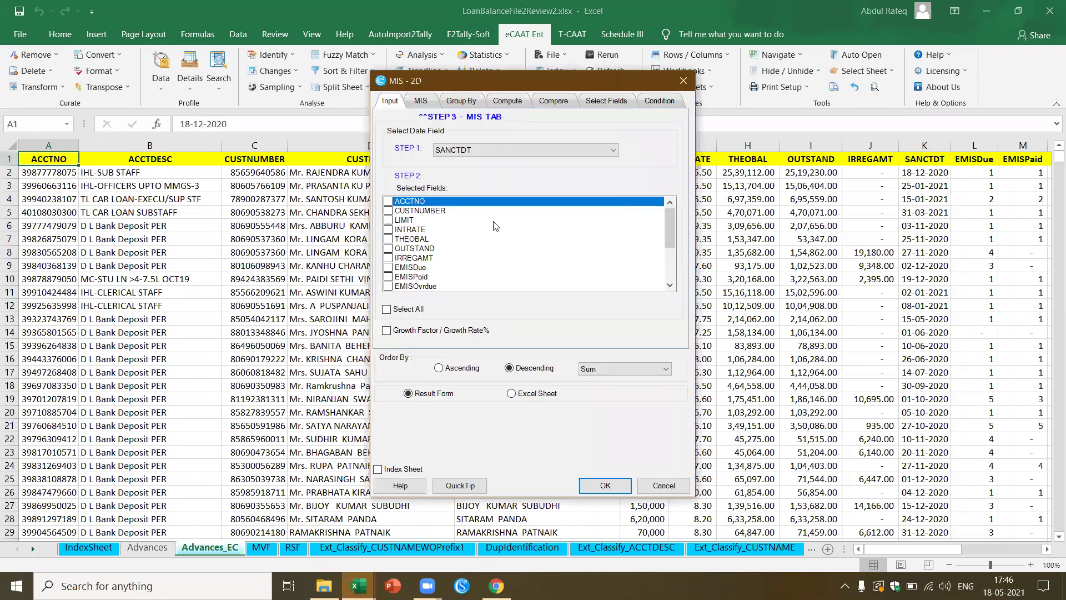
pyautogui.click(402, 221)
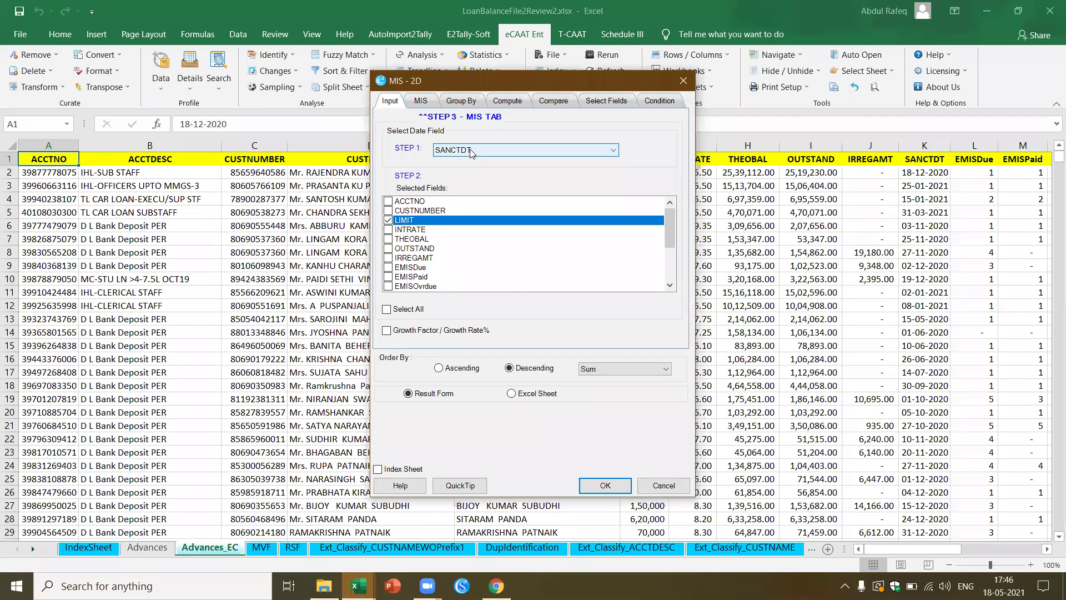
pyautogui.click(422, 101)
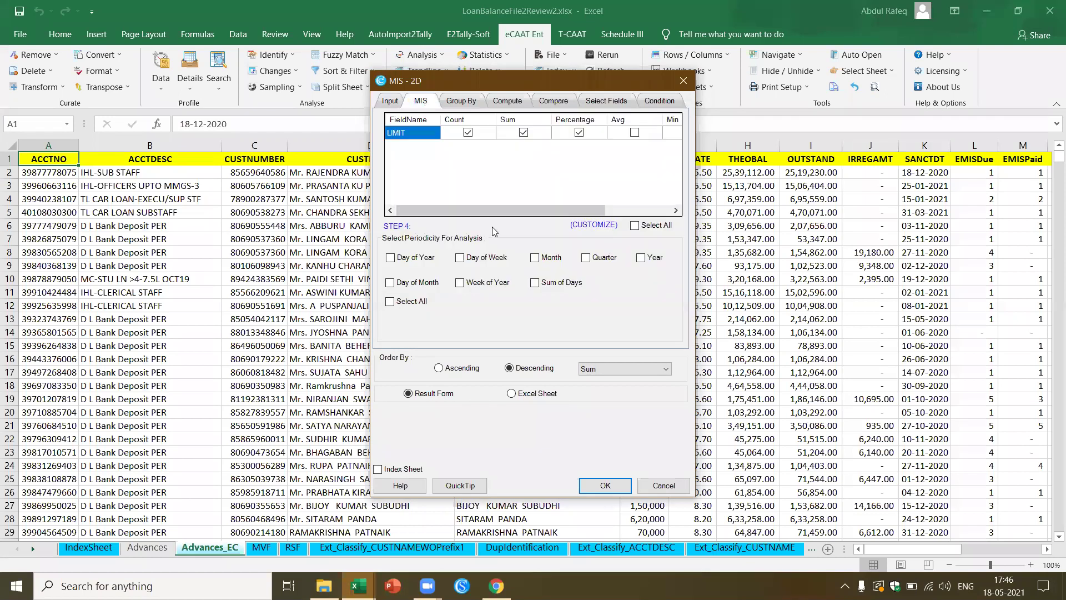
pyautogui.click(461, 258)
pyautogui.press('Return')
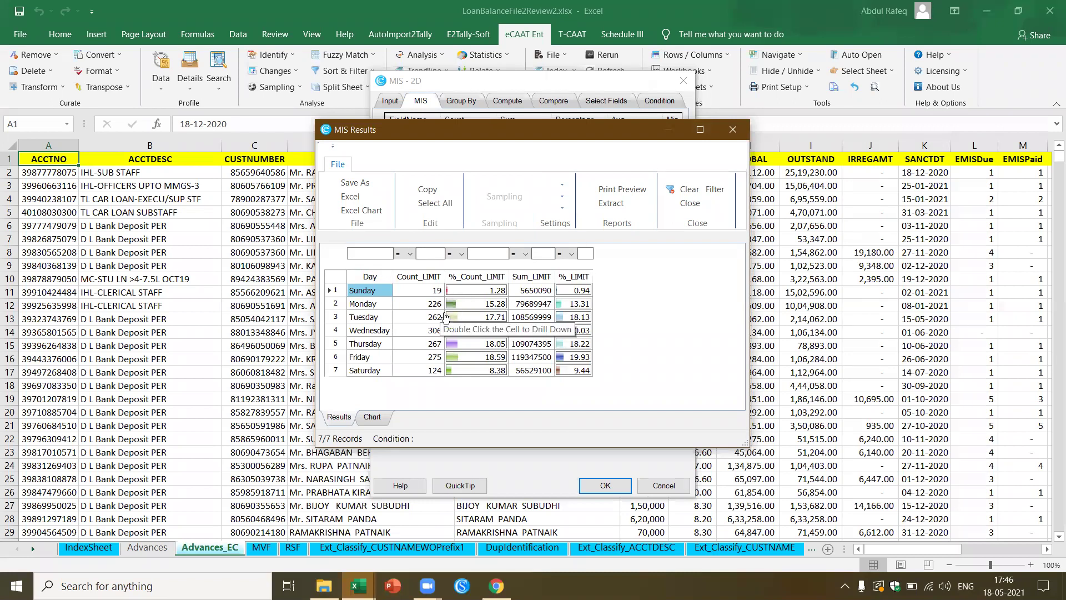
# Sort the weekdays in ascending order by Count_LIMIT, drill down into Sunday to look through its loan records, and close the results
pyautogui.click(433, 281)
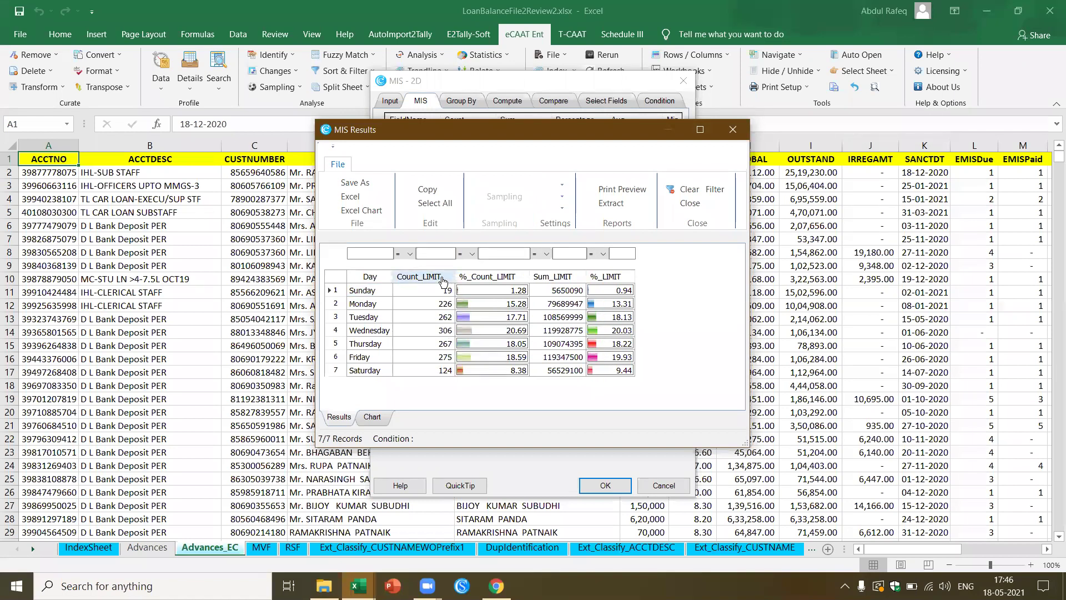
pyautogui.click(442, 281)
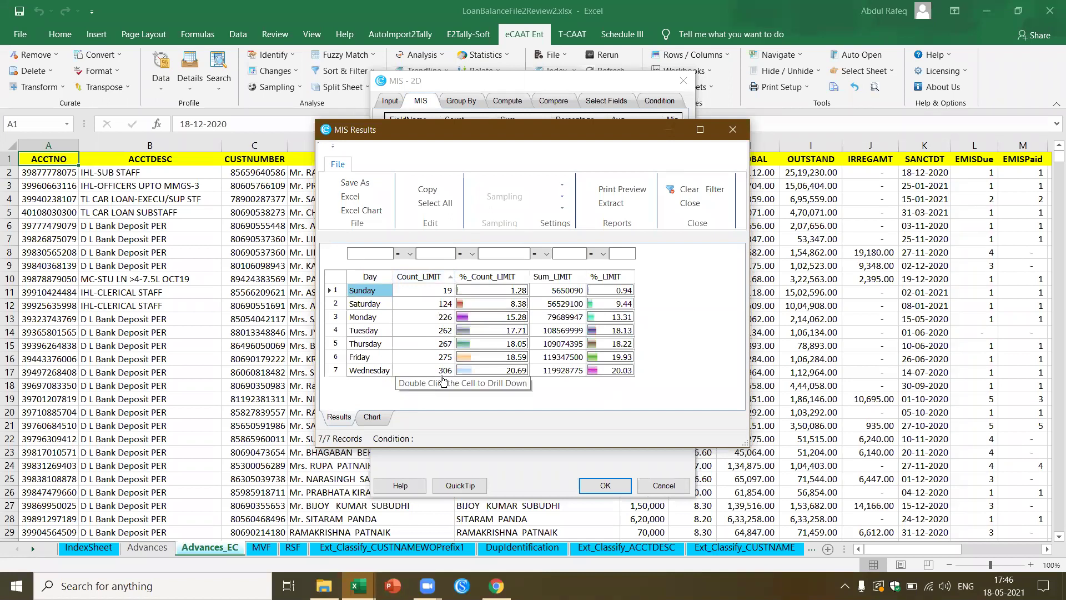
pyautogui.doubleClick(380, 294)
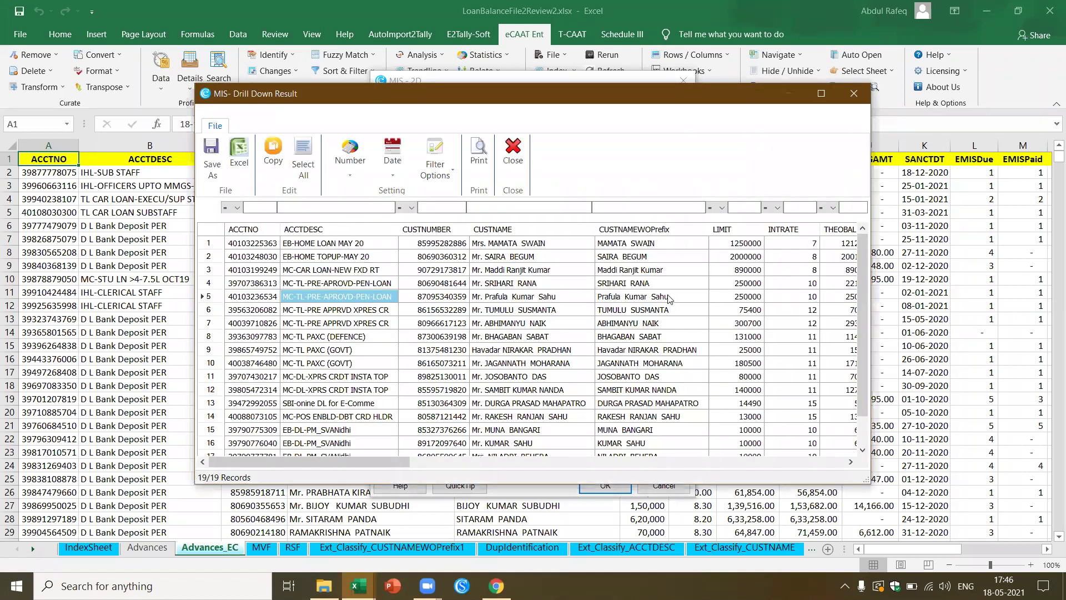
pyautogui.scroll(-1, 669, 298)
pyautogui.scroll(1, 670, 298)
pyautogui.click(851, 462)
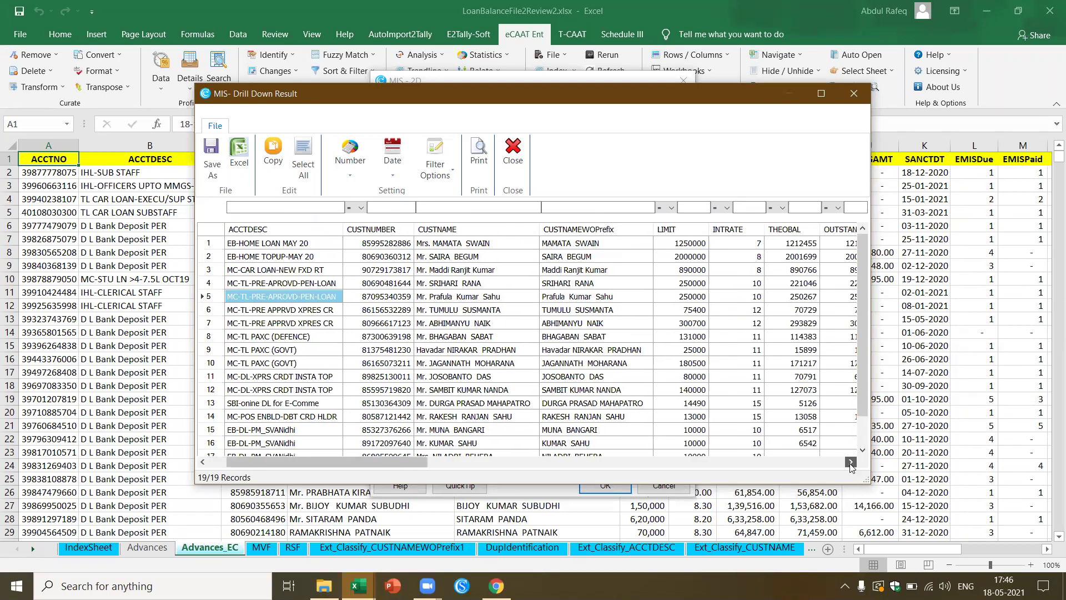
pyautogui.moveTo(850, 463); pyautogui.dragTo(851, 463)
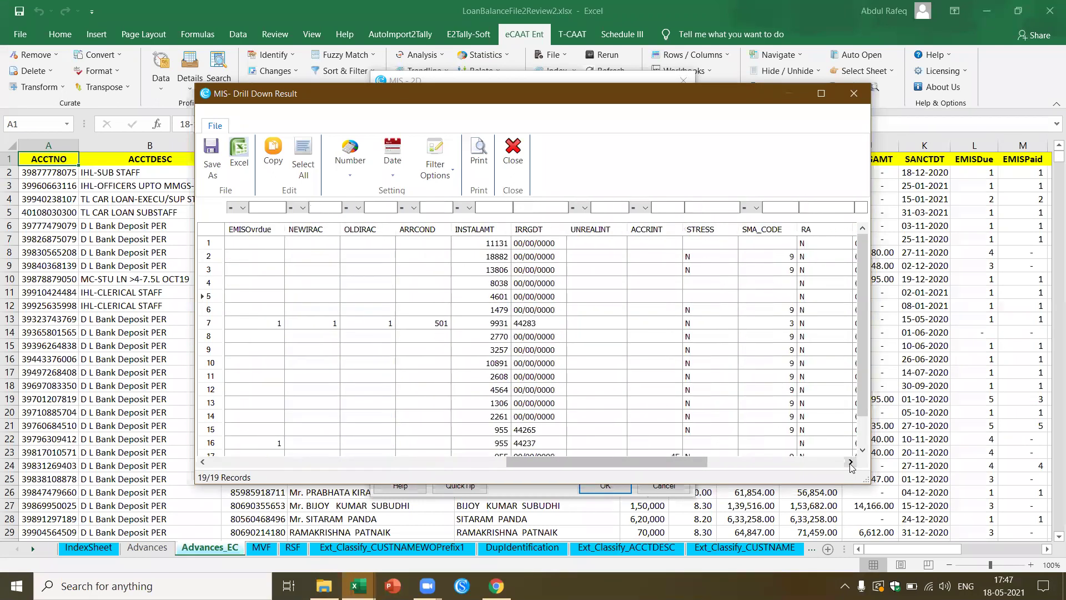
pyautogui.click(512, 157)
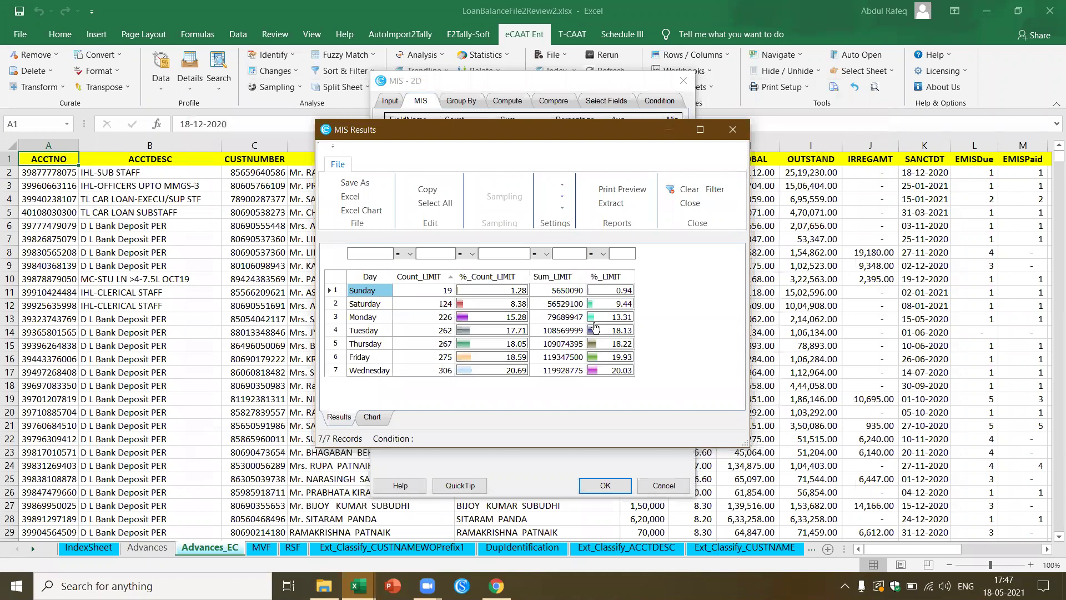
pyautogui.click(733, 130)
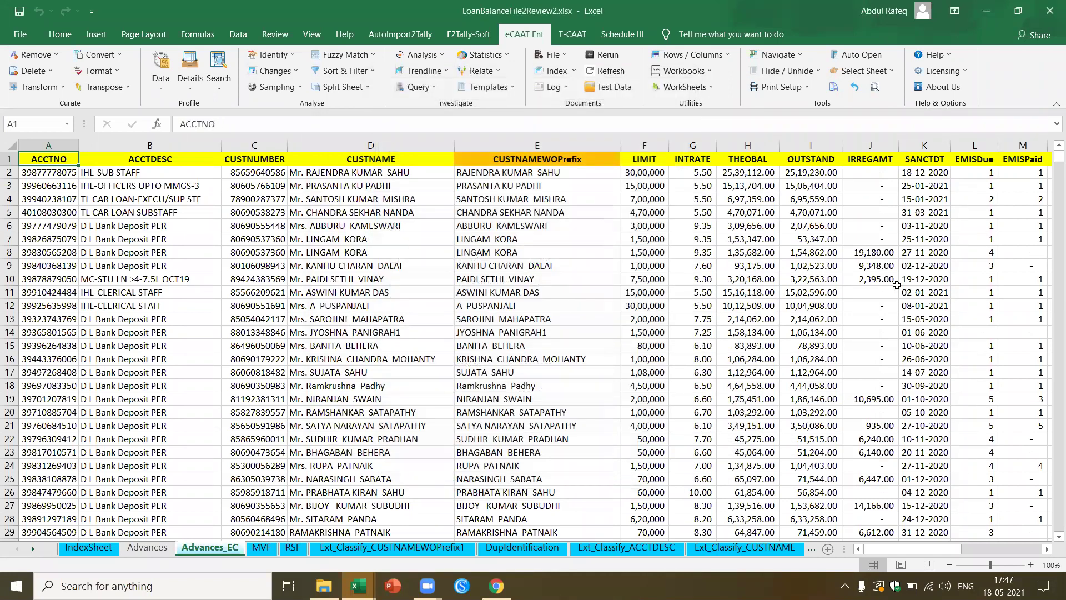
# Set up an MIS analysis of OUTSTAND on the SANCTDT date field with all periodicities selected
pyautogui.click(442, 56)
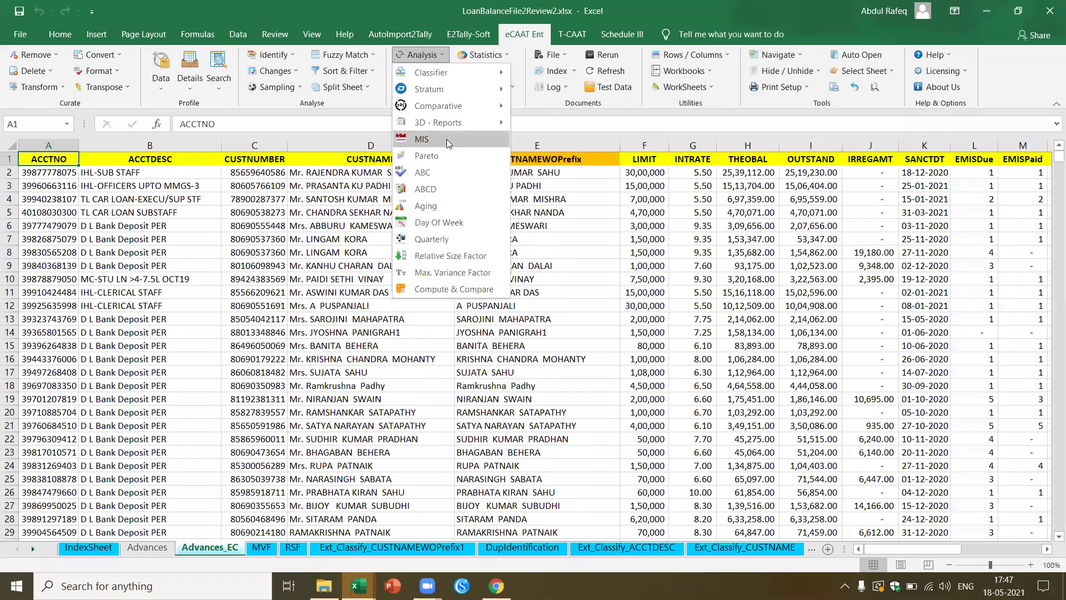
pyautogui.hotkey('ctrl', 's')
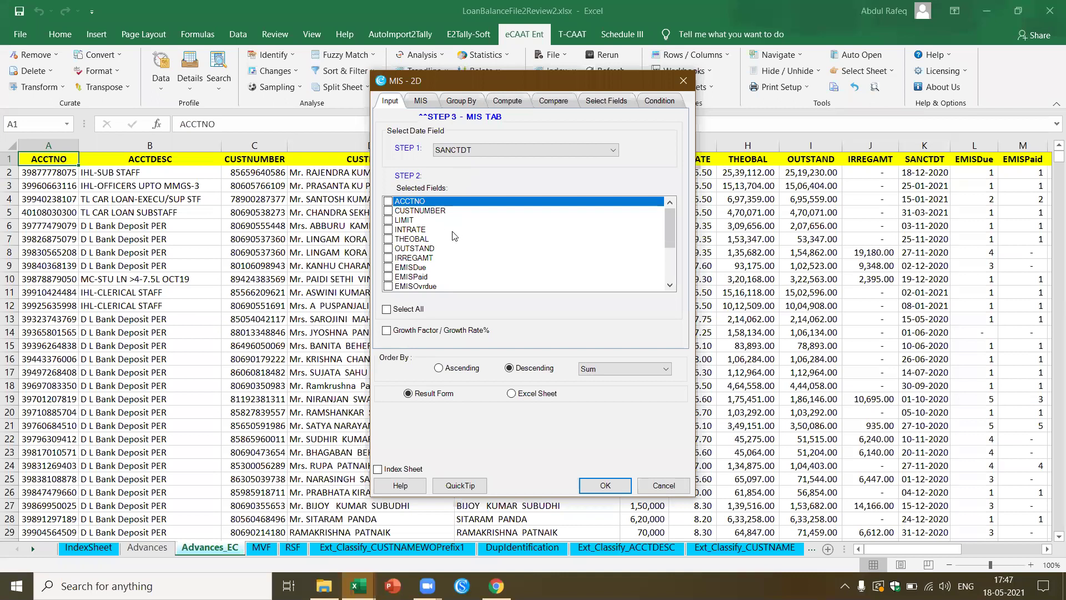
pyautogui.click(397, 251)
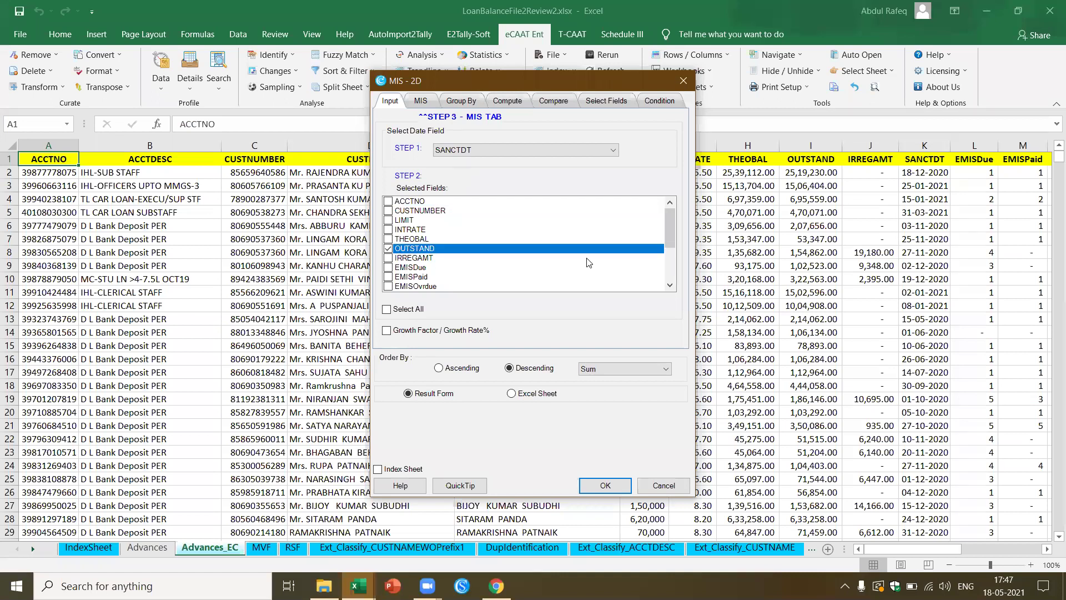
pyautogui.click(432, 104)
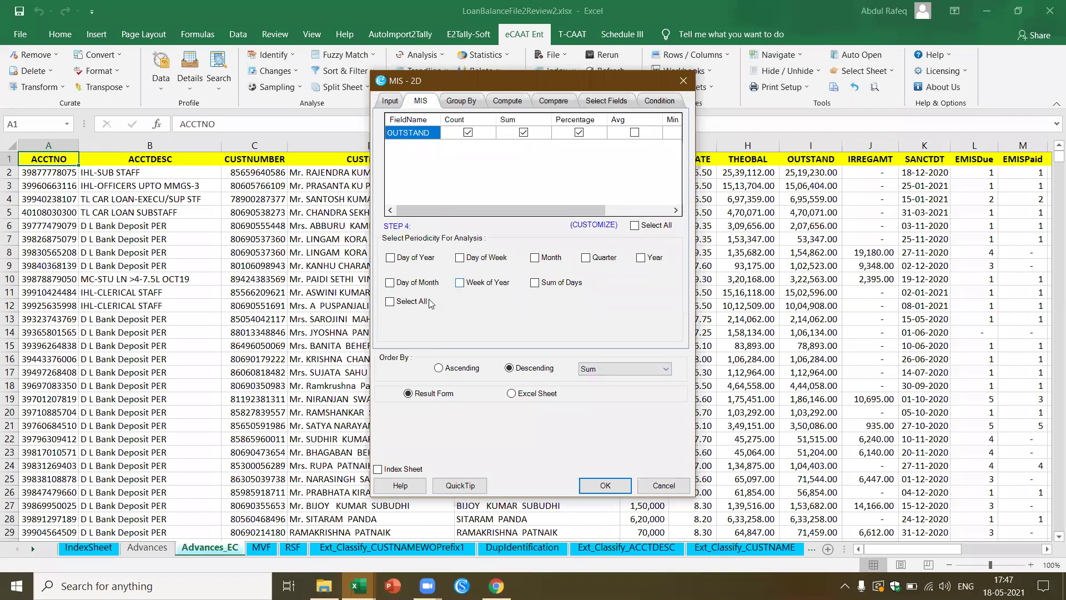
pyautogui.click(398, 303)
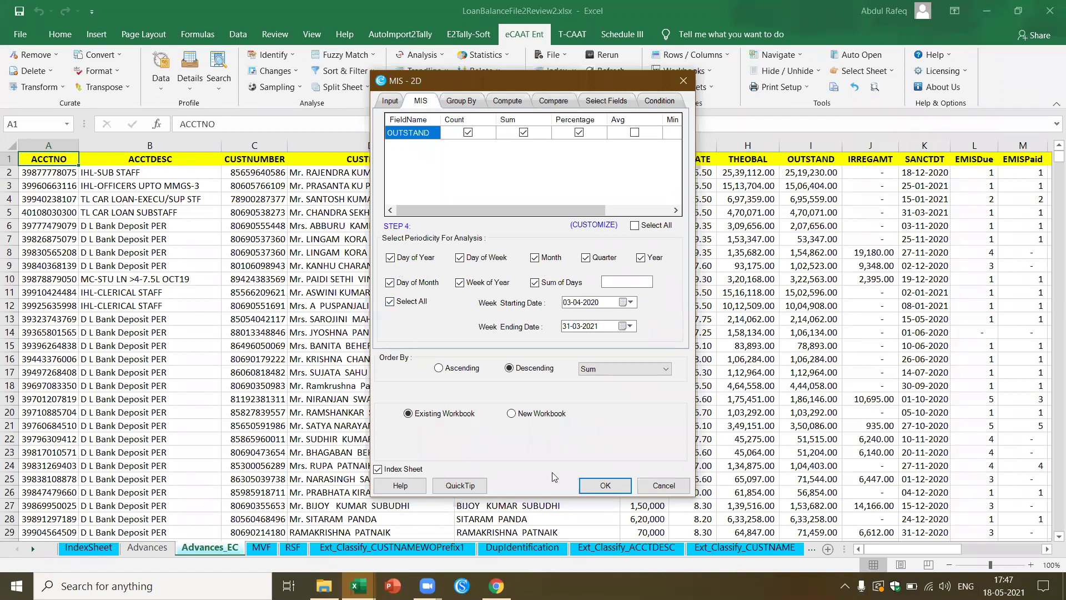
# Exclude Sum of Days from the periodicities and run the OUTSTAND analysis into the existing workbook with an index sheet
pyautogui.press('Return')
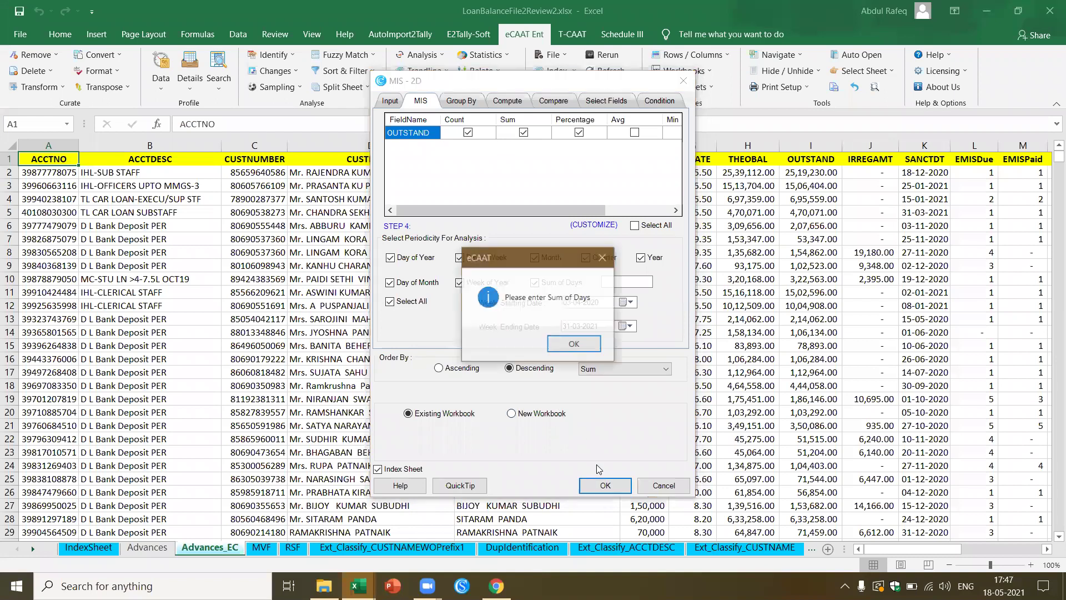
pyautogui.click(596, 340)
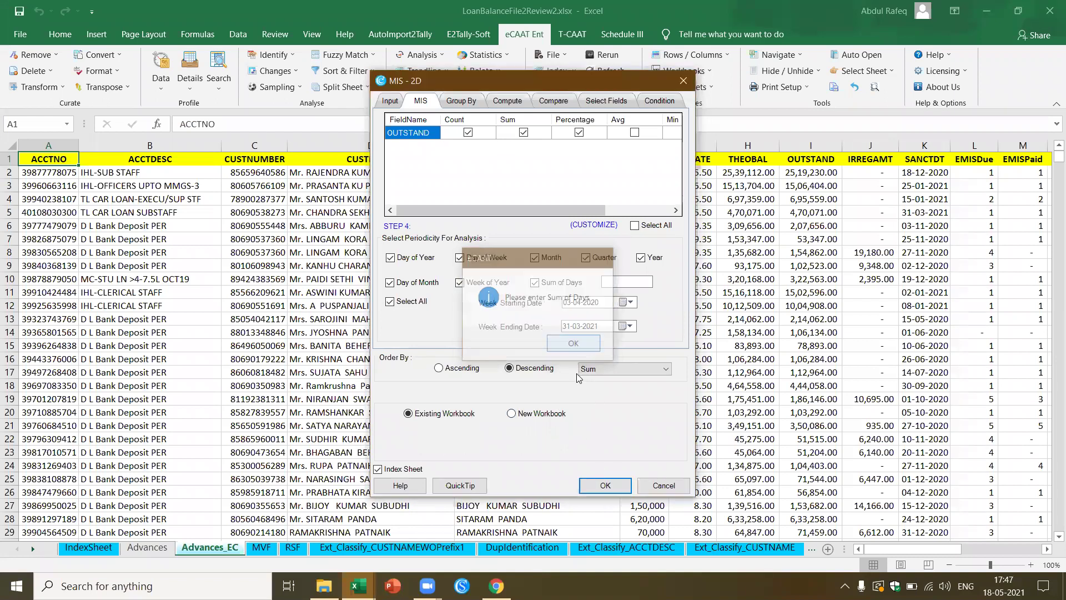
pyautogui.click(605, 283)
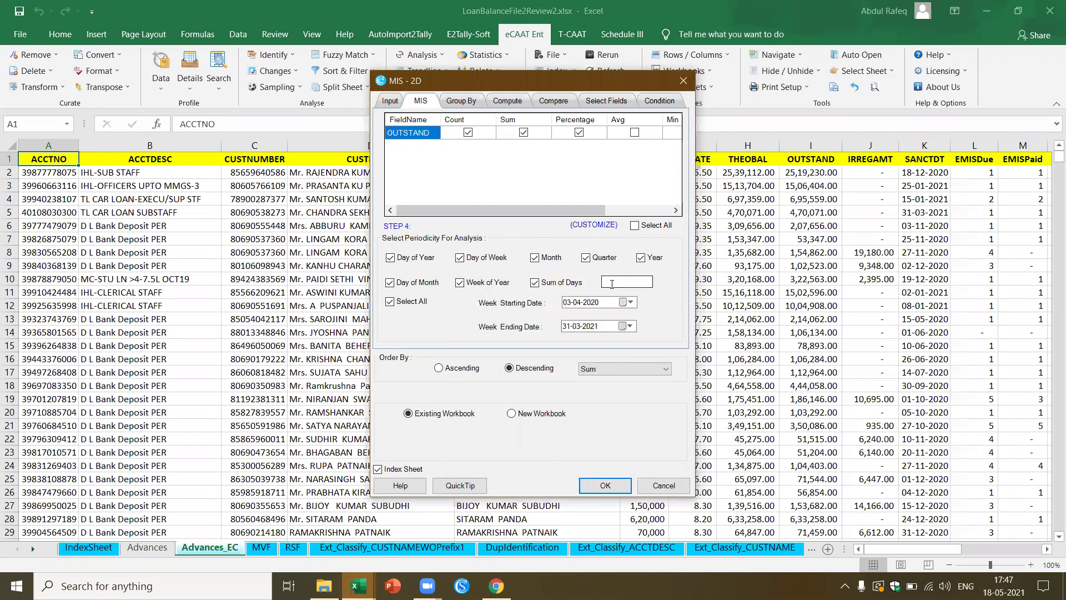
pyautogui.click(535, 283)
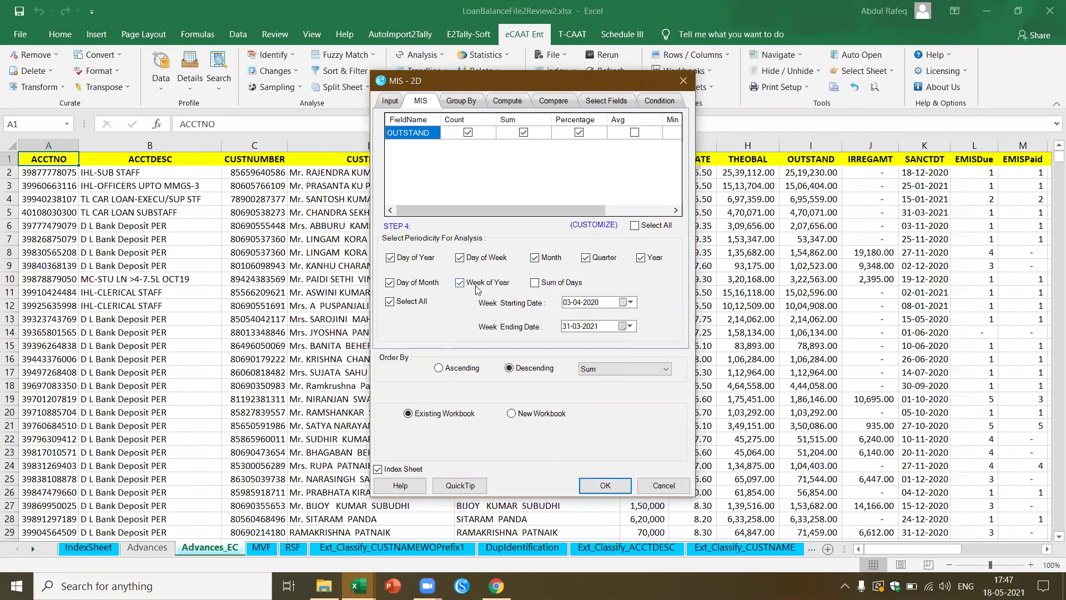
pyautogui.click(585, 482)
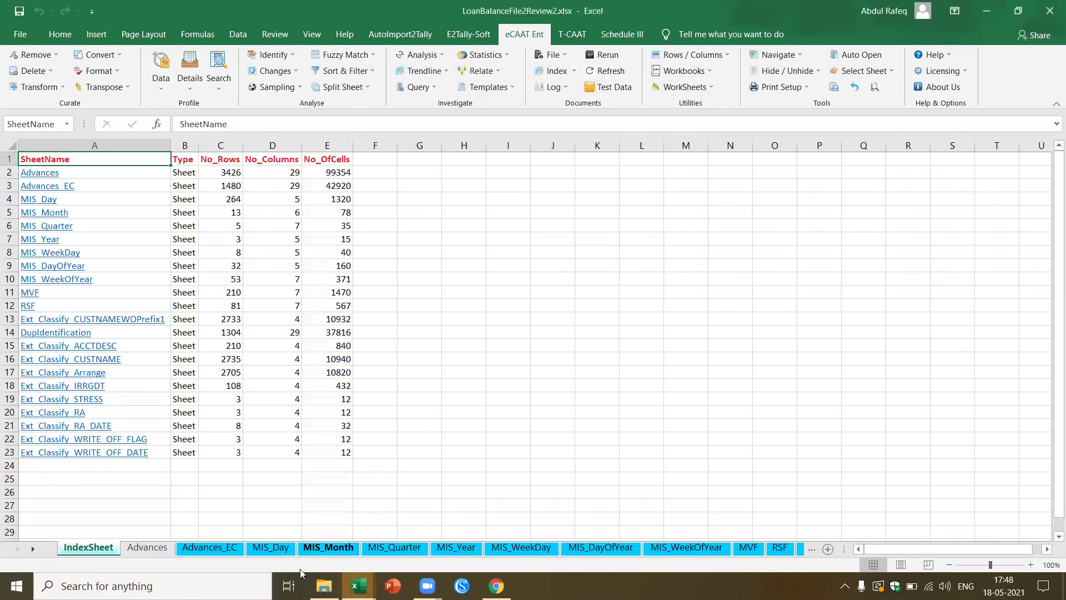
# Examine the OUTSTAND results on the MIS_Day, MIS_Month, MIS_Quarter, MIS_Year and MIS_WeekDay sheets
pyautogui.click(267, 548)
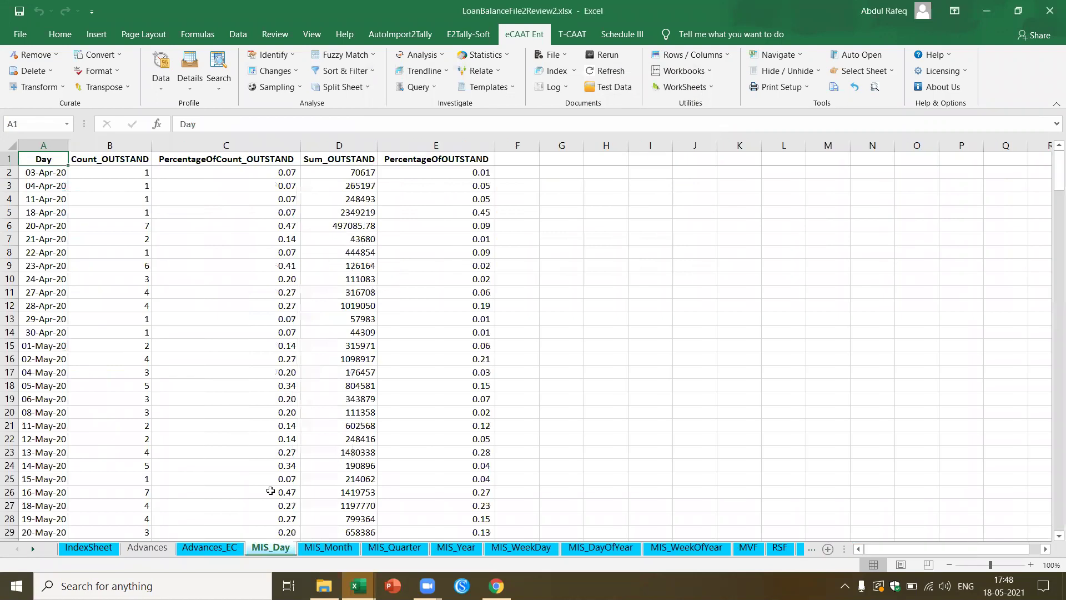
pyautogui.click(36, 174)
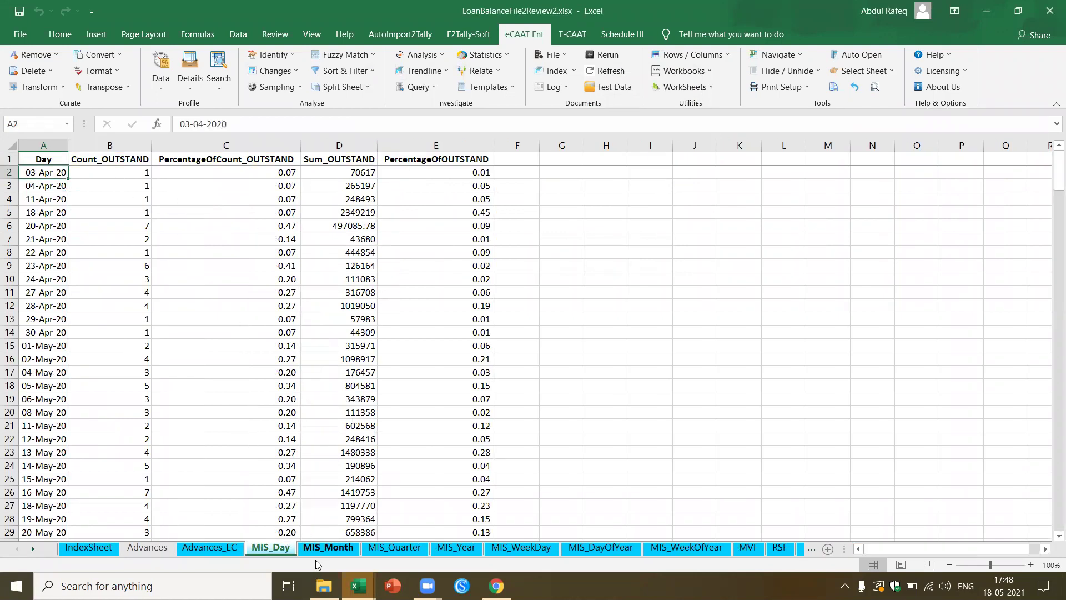
pyautogui.click(341, 549)
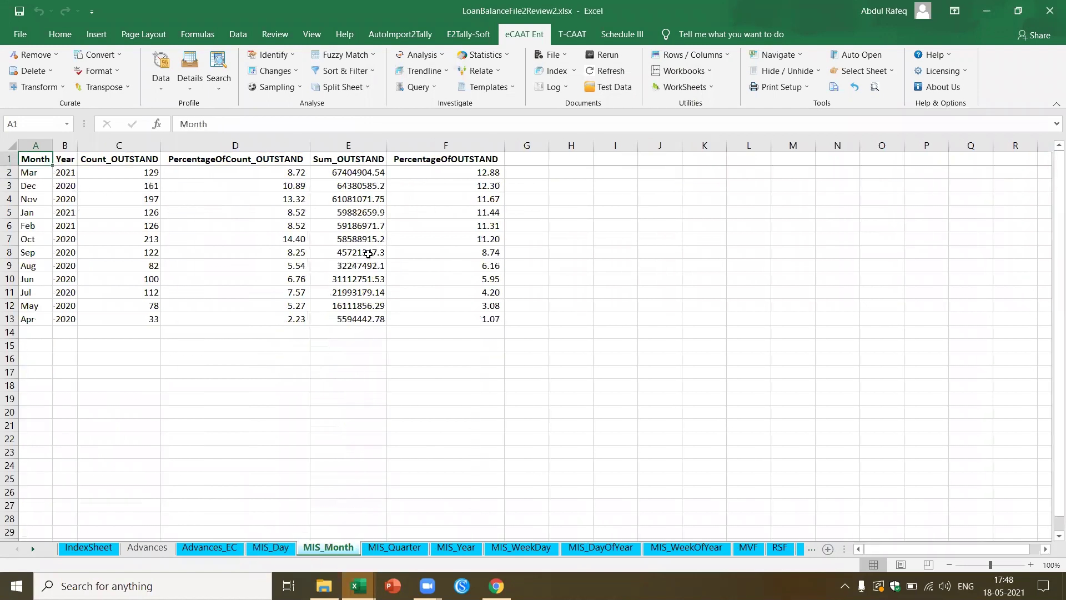
pyautogui.click(405, 550)
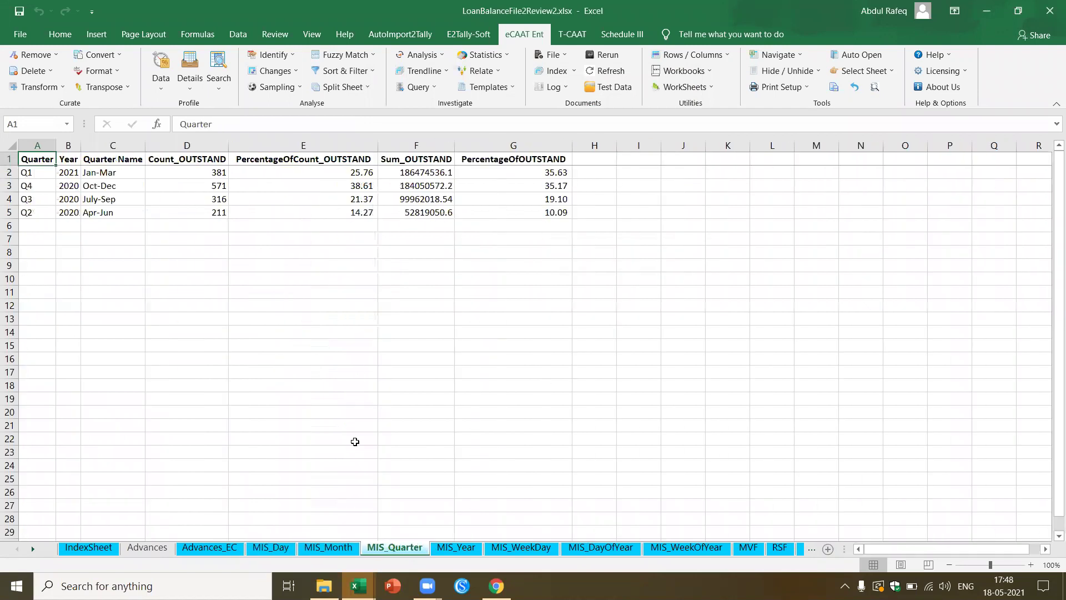
pyautogui.click(471, 552)
pyautogui.click(511, 548)
# Look through the day-by-day OUTSTAND figures on the MIS_DayOfYear sheet and open the MIS_WeekOfYear sheet
pyautogui.click(600, 549)
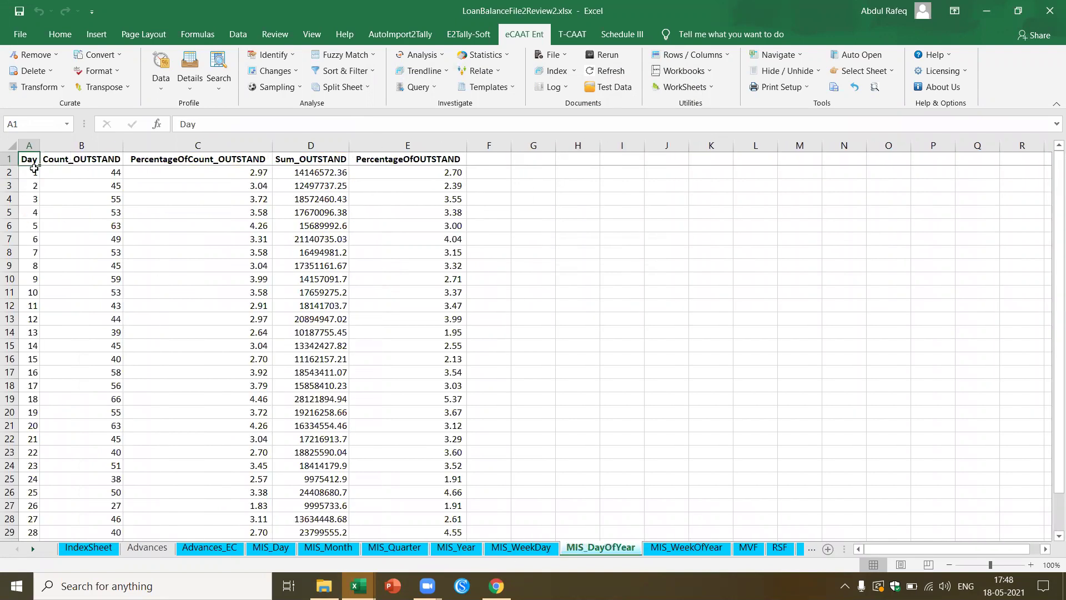
pyautogui.click(35, 266)
pyautogui.scroll(-6, 33, 293)
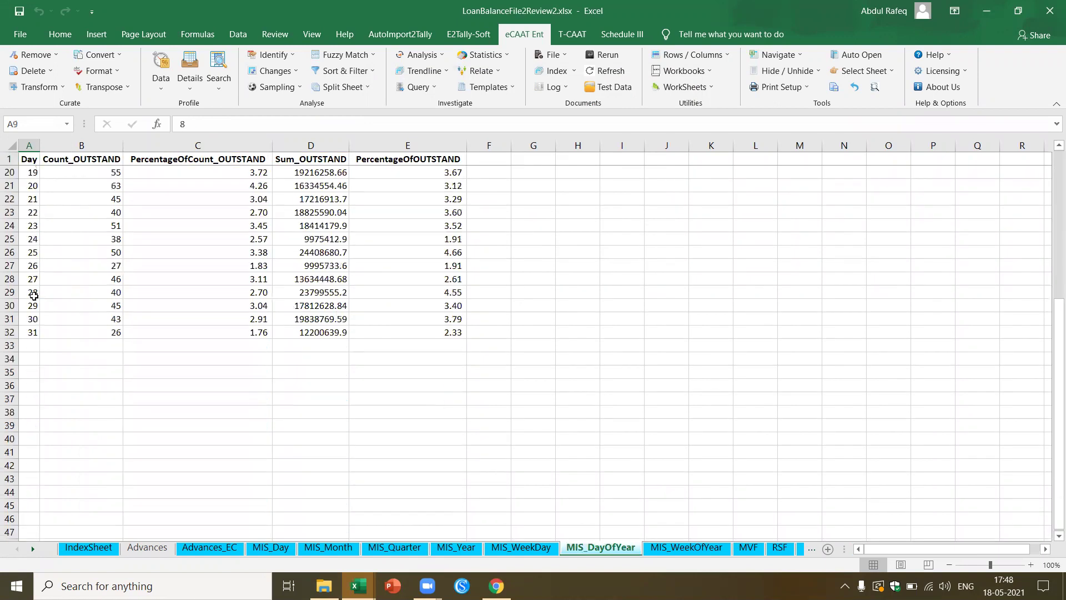
pyautogui.scroll(6, 81, 321)
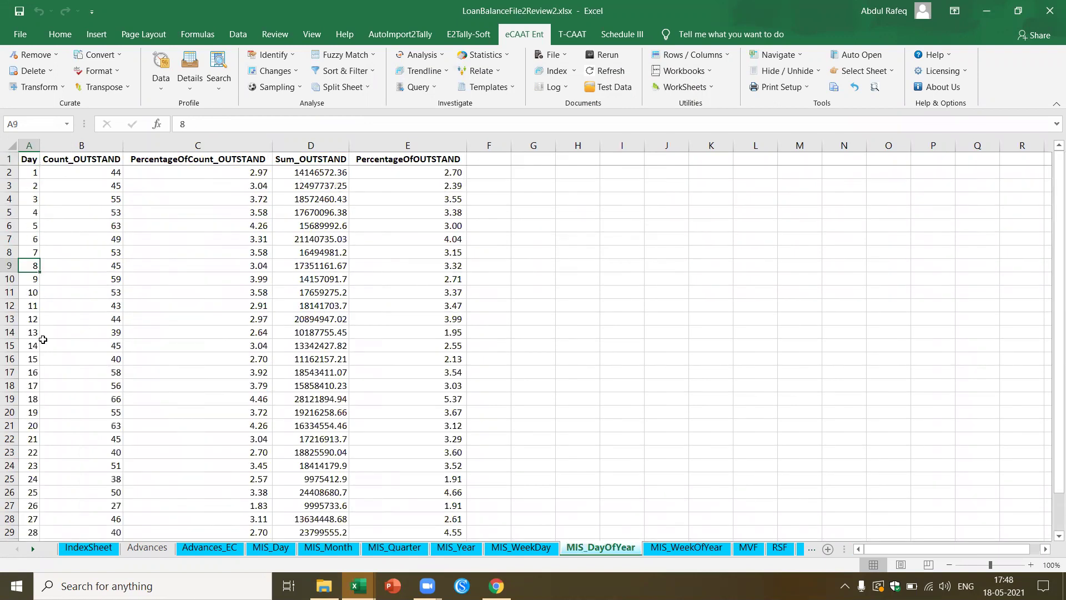
pyautogui.scroll(-3, 42, 339)
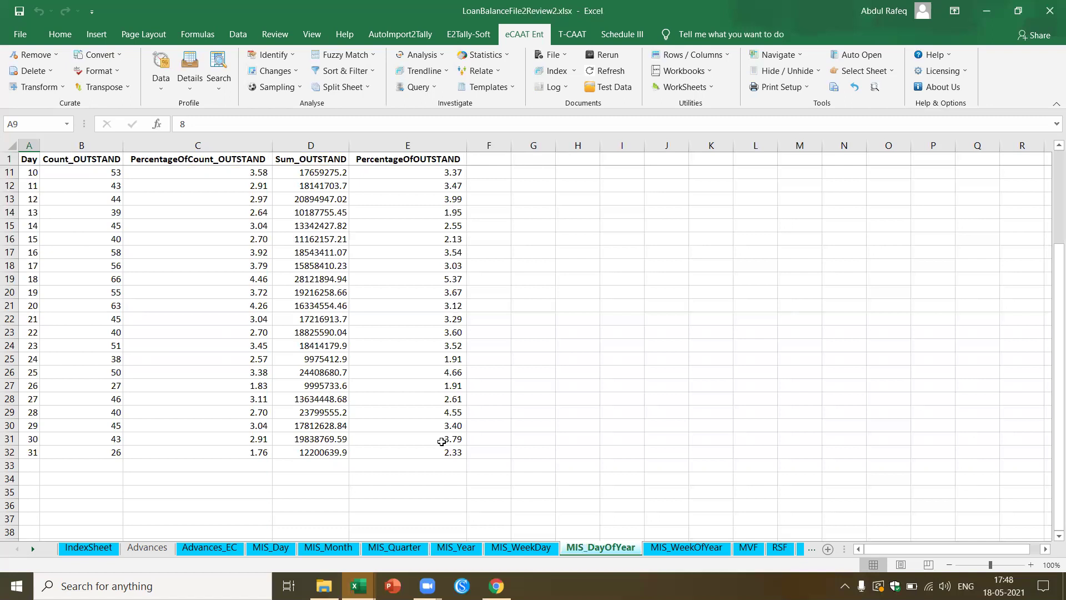
pyautogui.click(686, 547)
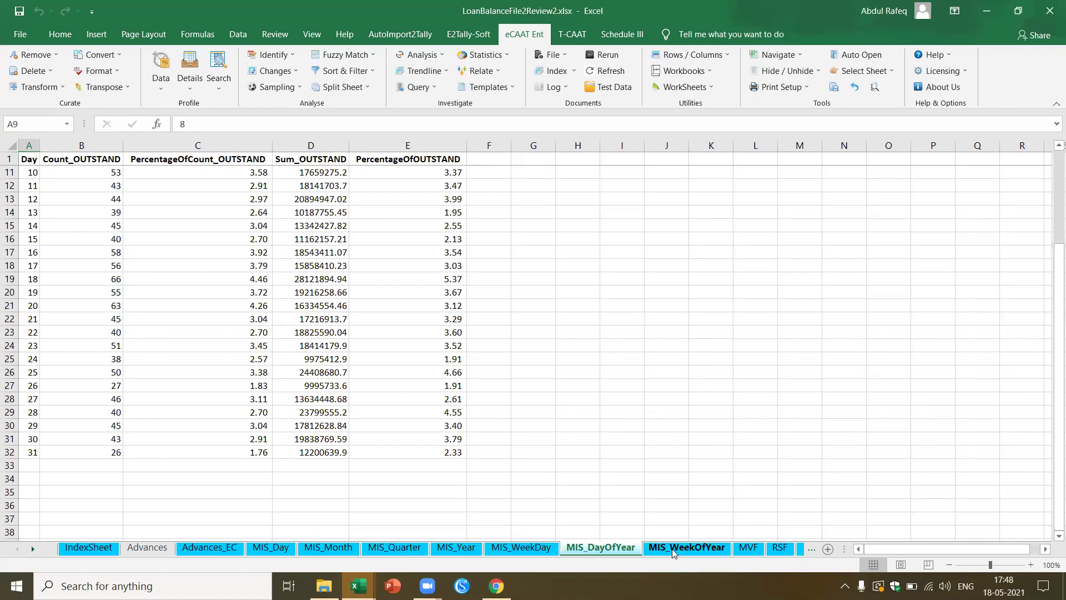
# Look through the week-by-week OUTSTAND figures on the MIS_WeekOfYear sheet
pyautogui.click(55, 223)
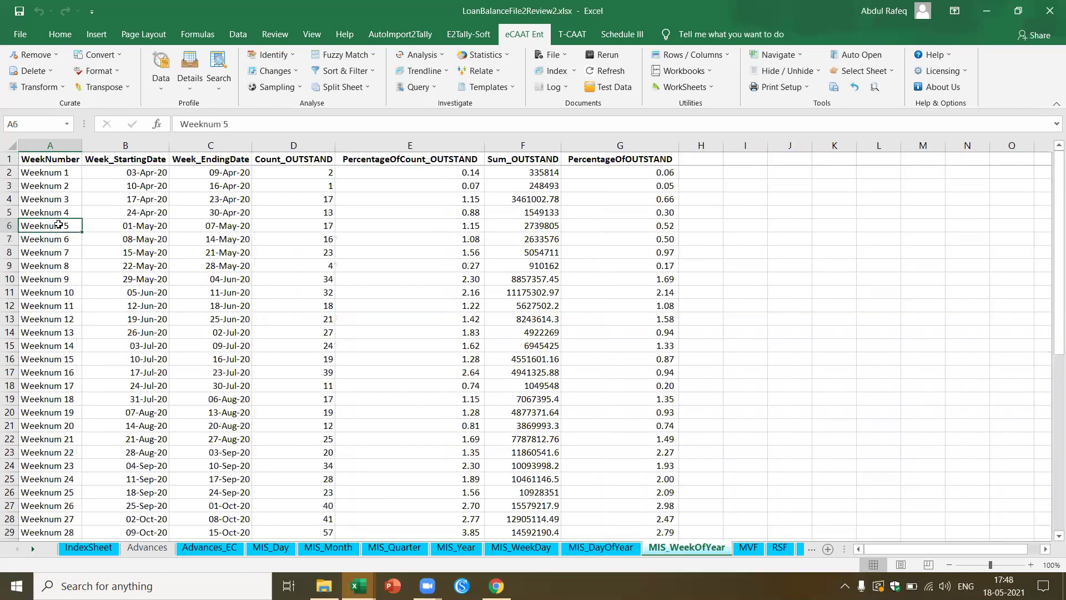
pyautogui.scroll(-12, 67, 266)
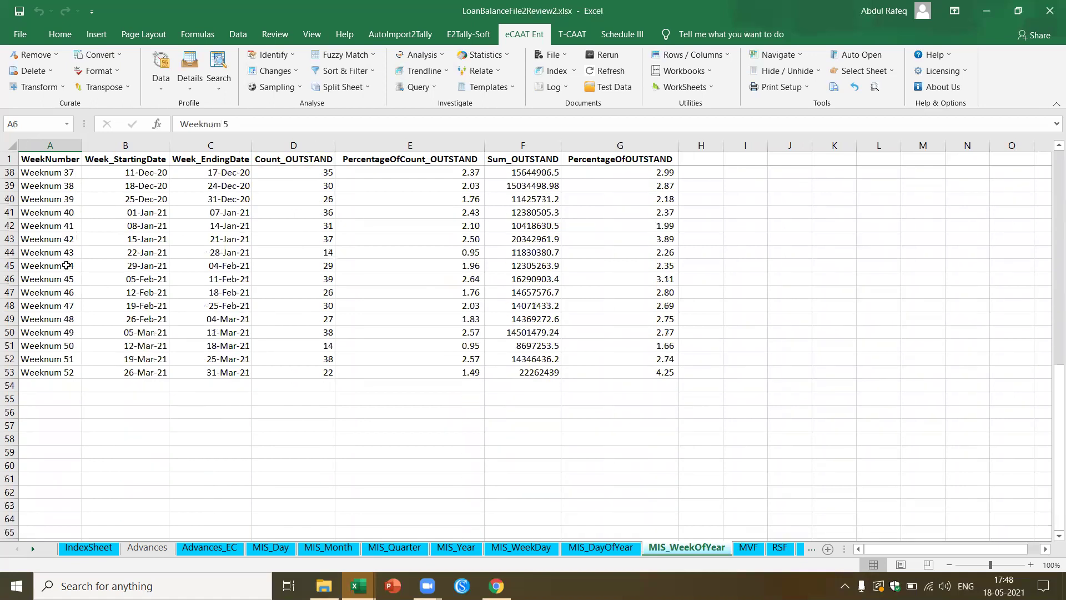
pyautogui.scroll(12, 66, 265)
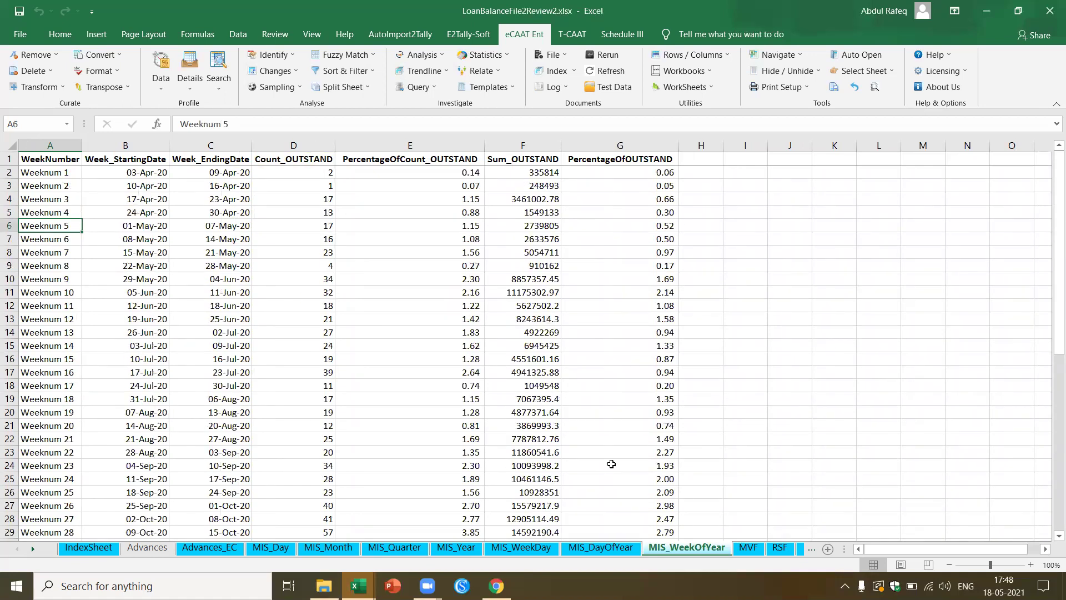
pyautogui.click(57, 303)
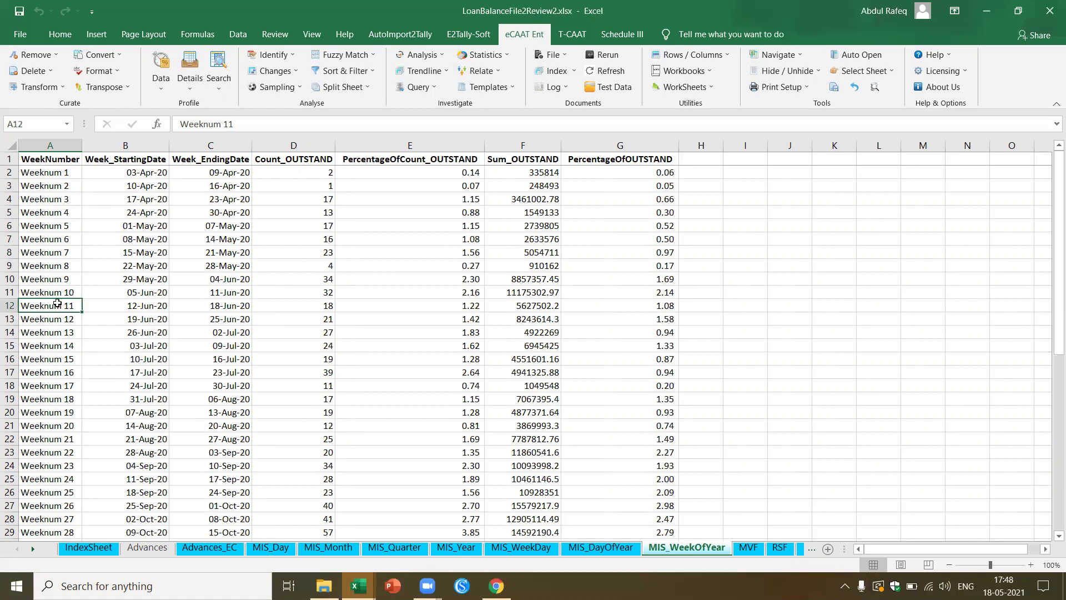
# Return to the IndexSheet and generate the workbook's worksheet index with the Index Sheets command
pyautogui.click(95, 547)
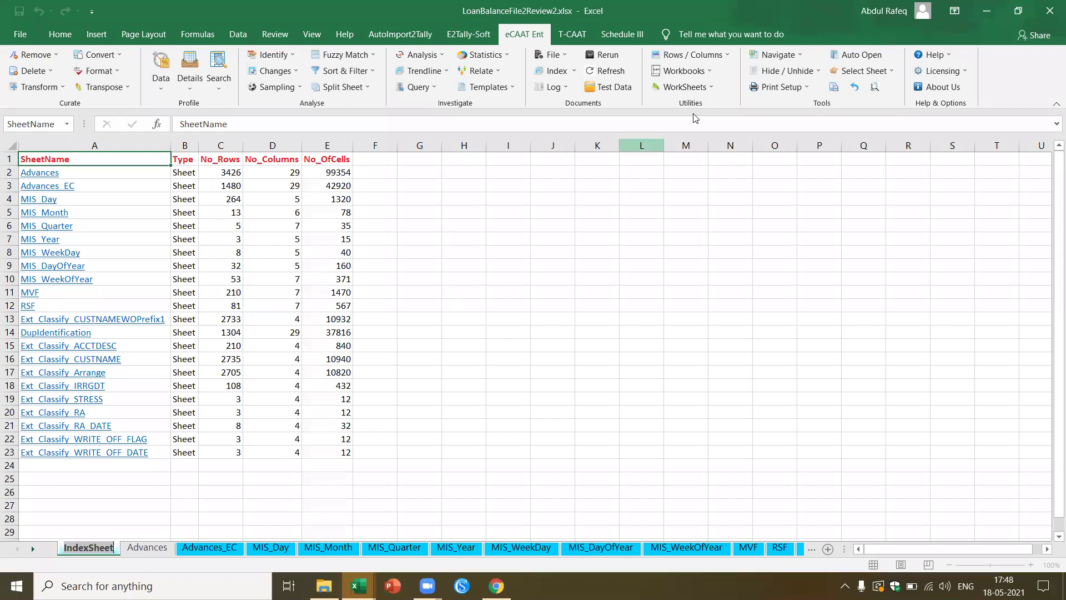
pyautogui.click(574, 71)
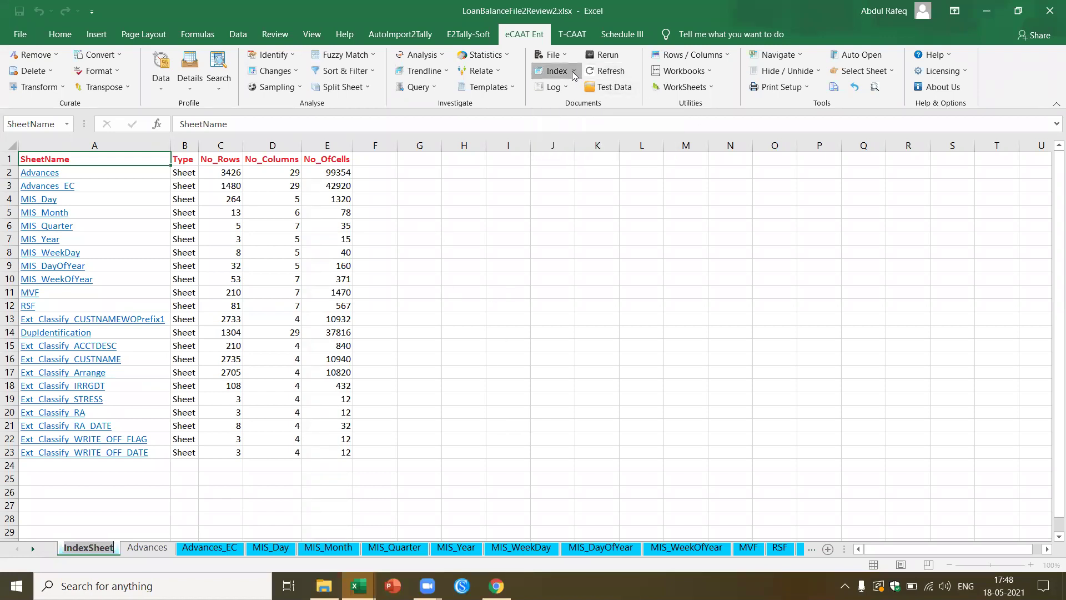
pyautogui.click(594, 105)
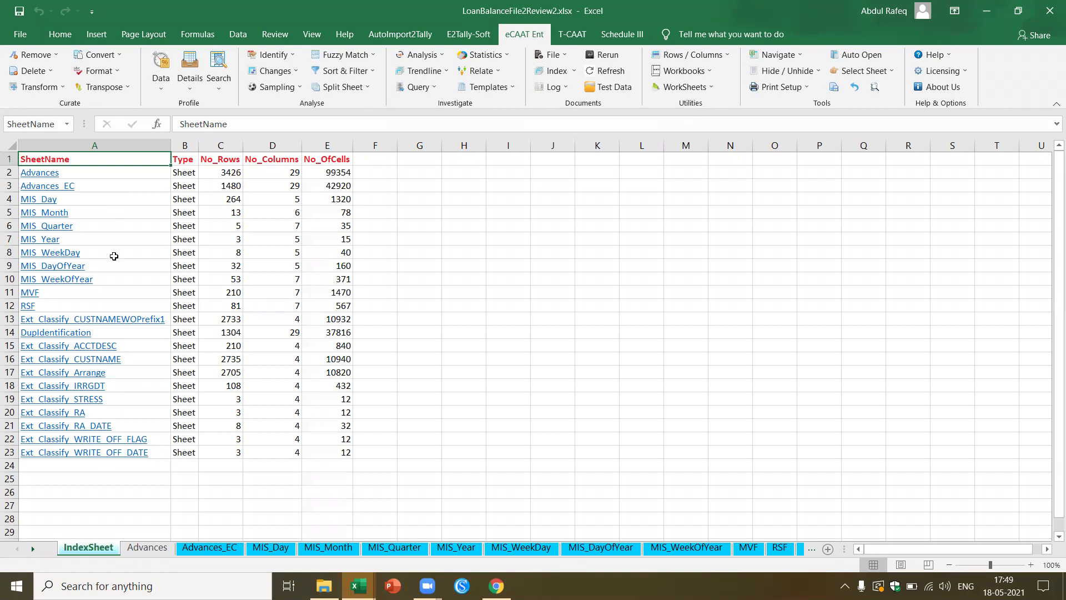
pyautogui.click(572, 71)
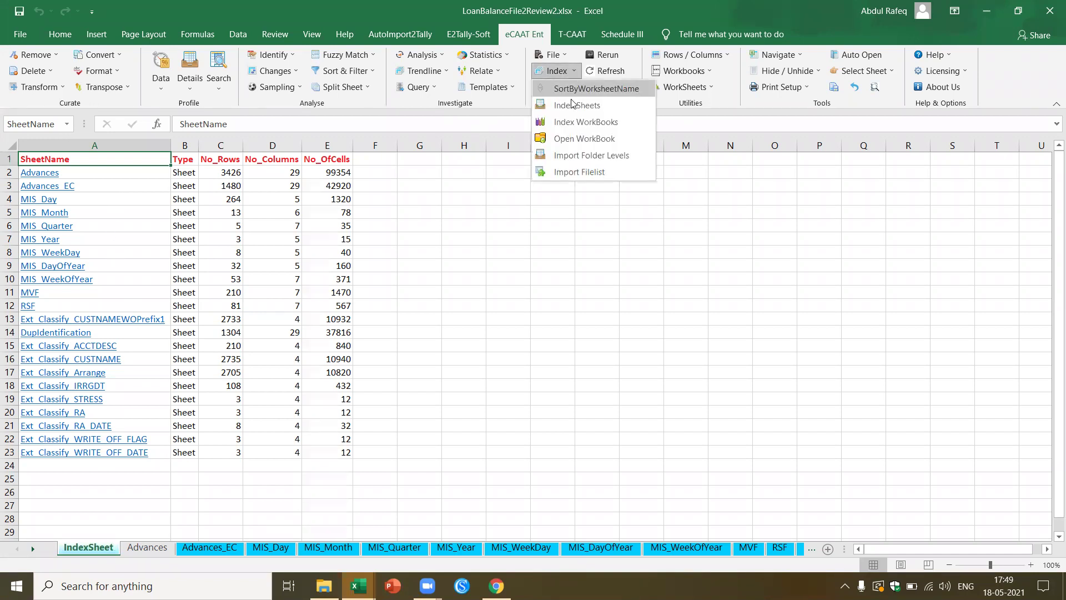
pyautogui.click(572, 106)
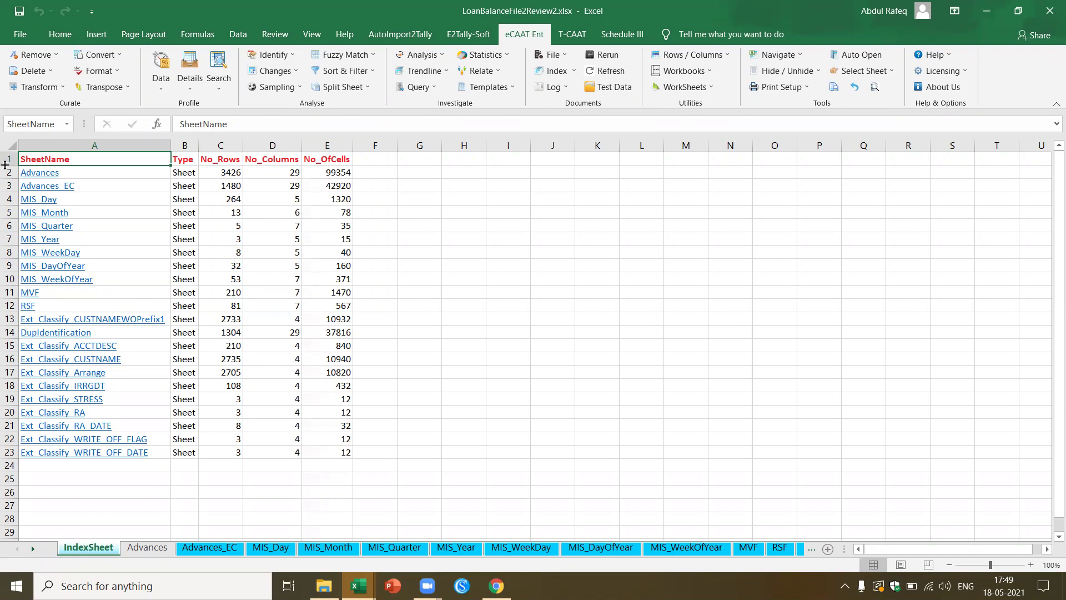
# Follow the IndexSheet links to the MIS_WeekOfYear and DupIdentification sheets and view their contents
pyautogui.click(72, 285)
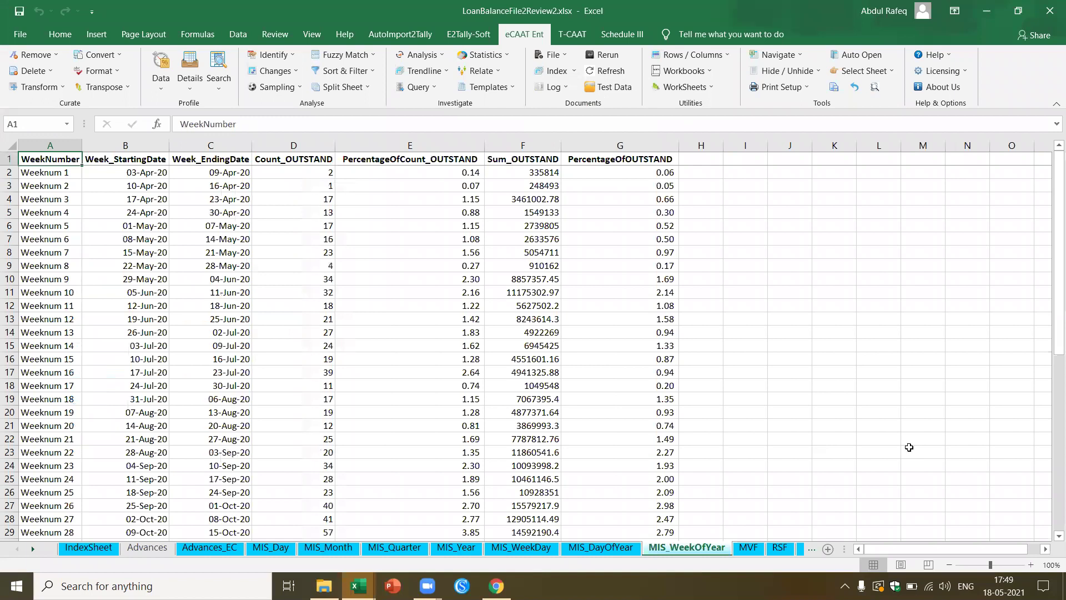
pyautogui.click(88, 547)
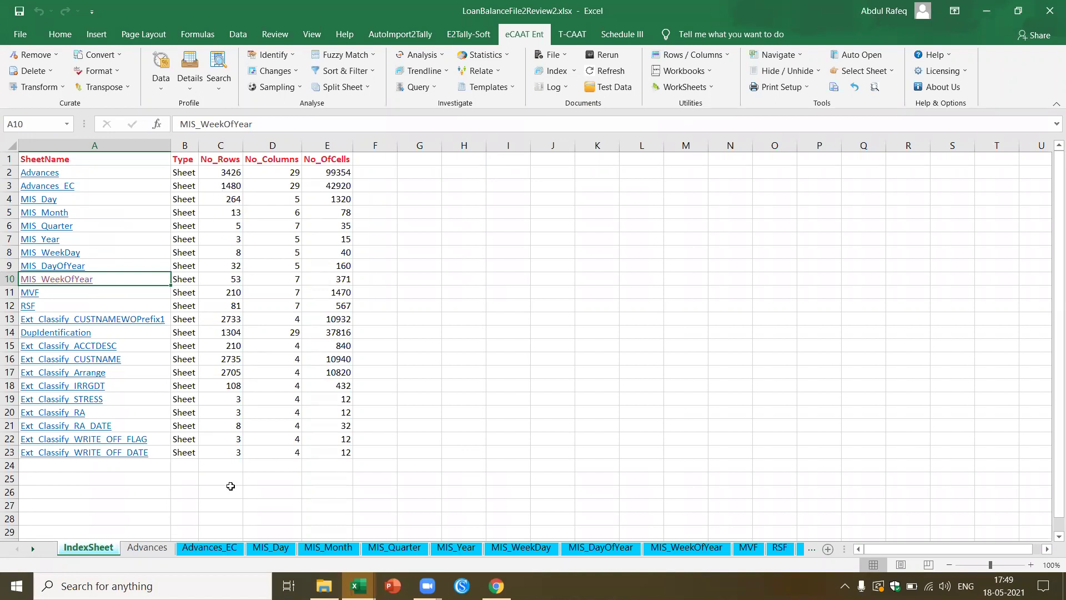
pyautogui.click(75, 332)
pyautogui.click(76, 332)
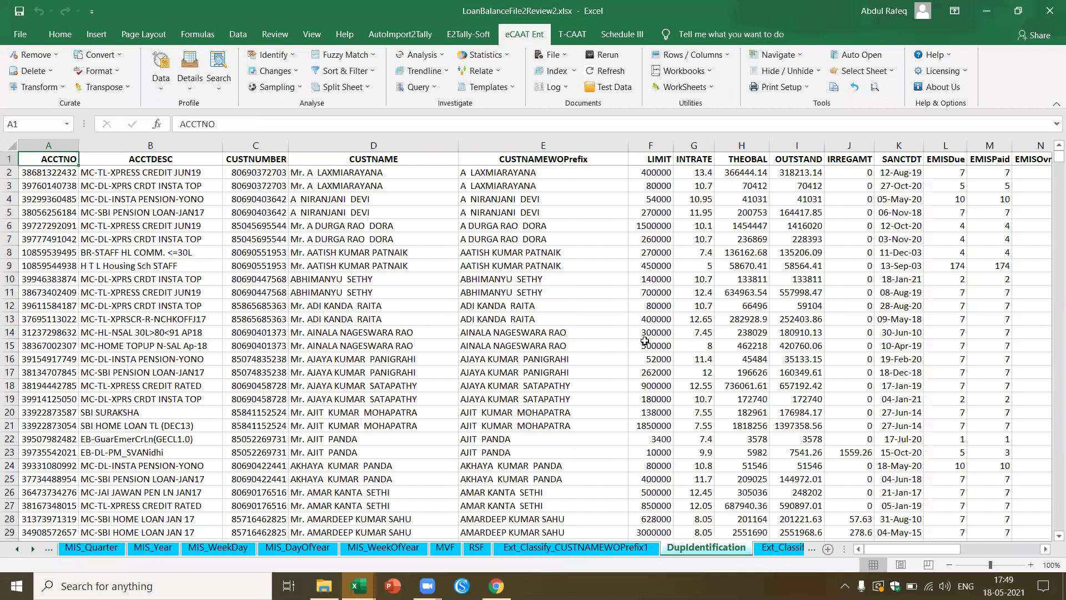
pyautogui.click(419, 330)
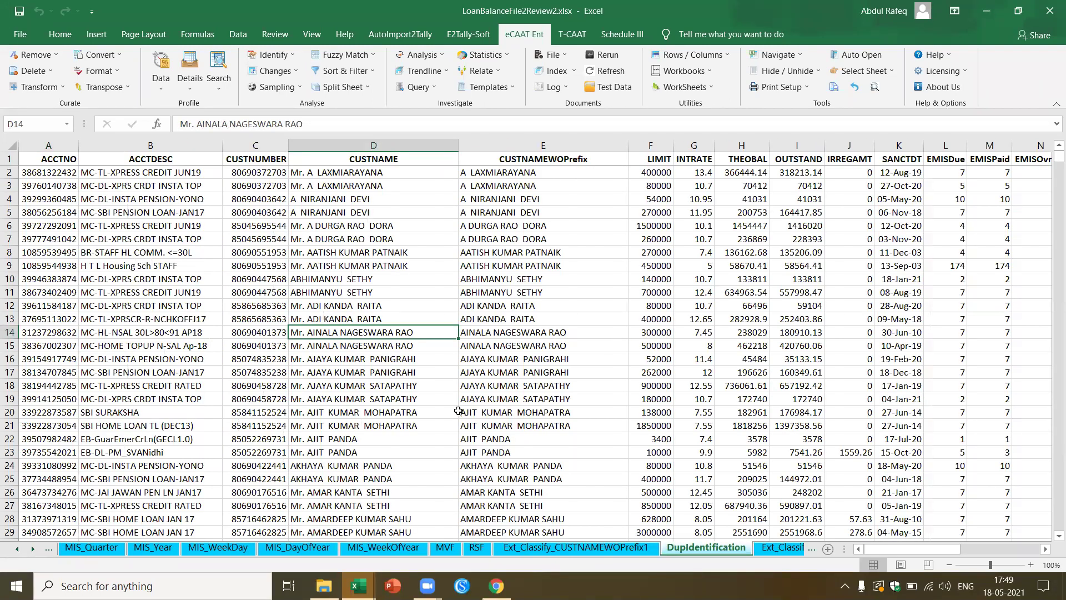
# Go back to the Advances sheet and check the CUSTNAMEWOPrefix column beside CUSTNAME
pyautogui.click(92, 548)
pyautogui.click(16, 550)
pyautogui.click(15, 550)
pyautogui.click(15, 549)
pyautogui.click(16, 550)
pyautogui.click(167, 548)
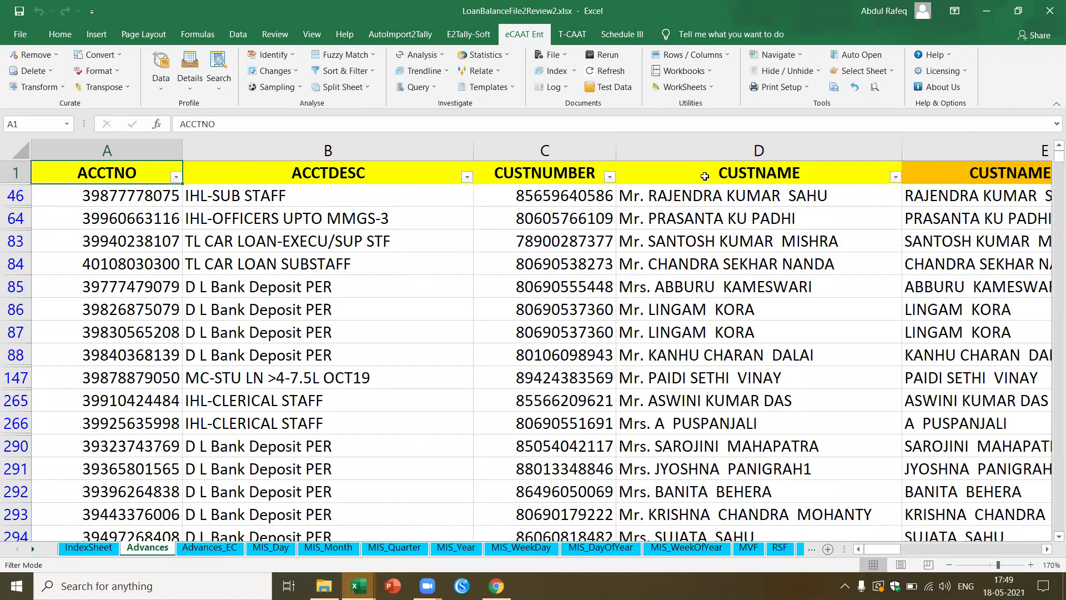
pyautogui.click(704, 176)
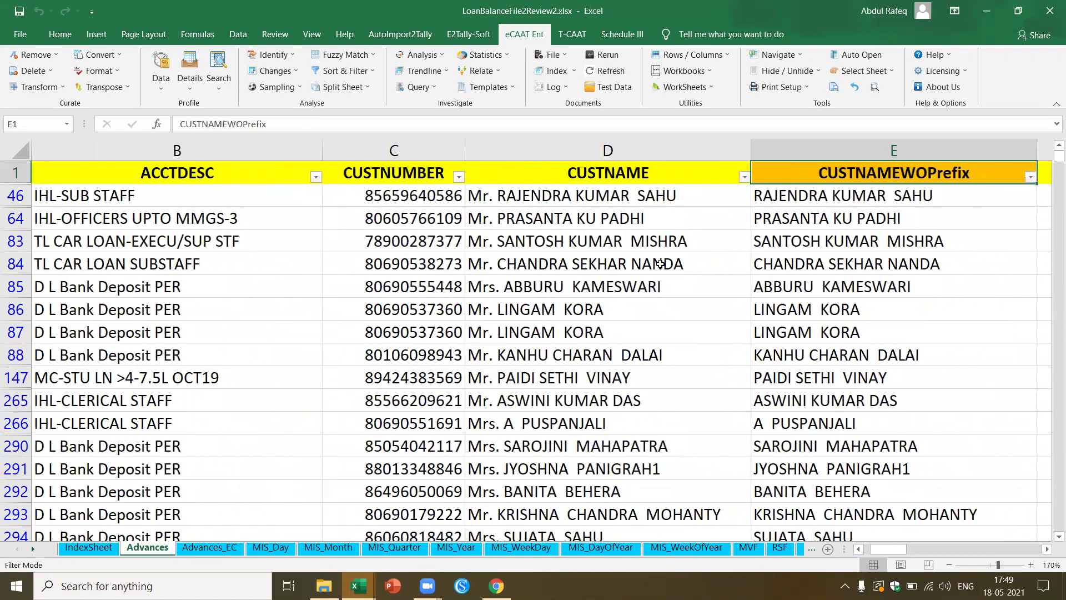
# Open the Ext_Classify_IRRGDT sheet from the IndexSheet and examine its dates, counts, limits and outstanding sums
pyautogui.click(88, 547)
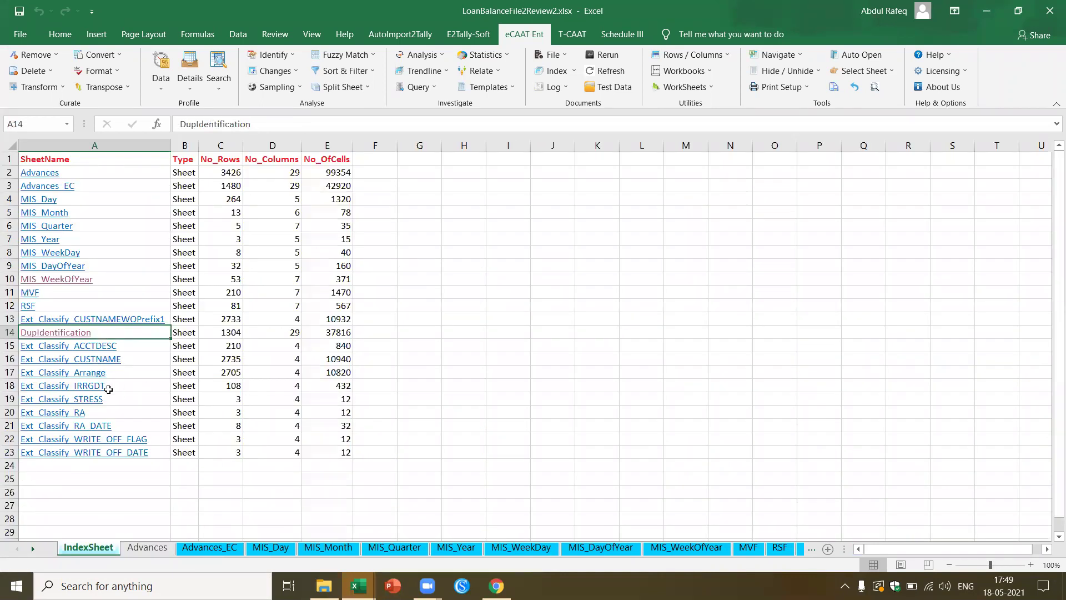
pyautogui.click(106, 387)
pyautogui.click(56, 200)
pyautogui.scroll(-1, 66, 203)
pyautogui.scroll(1, 56, 188)
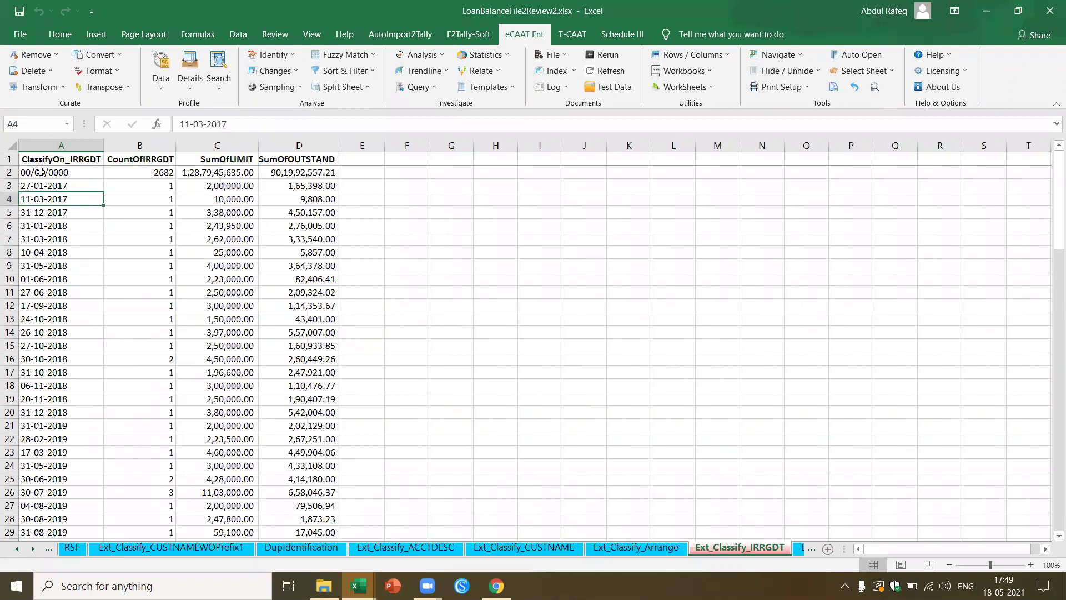
pyautogui.click(87, 160)
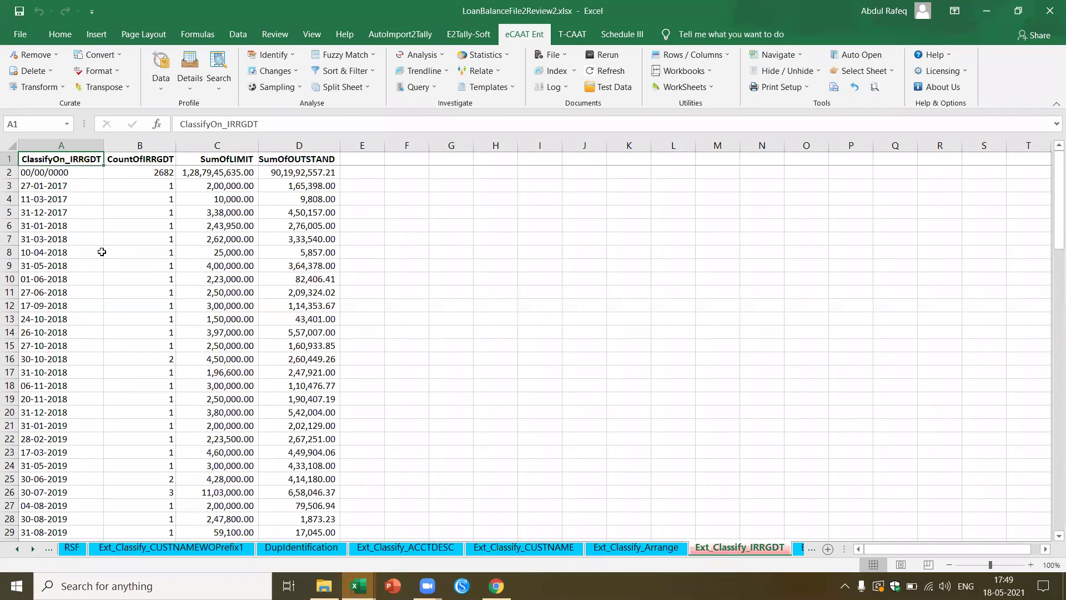
pyautogui.click(164, 173)
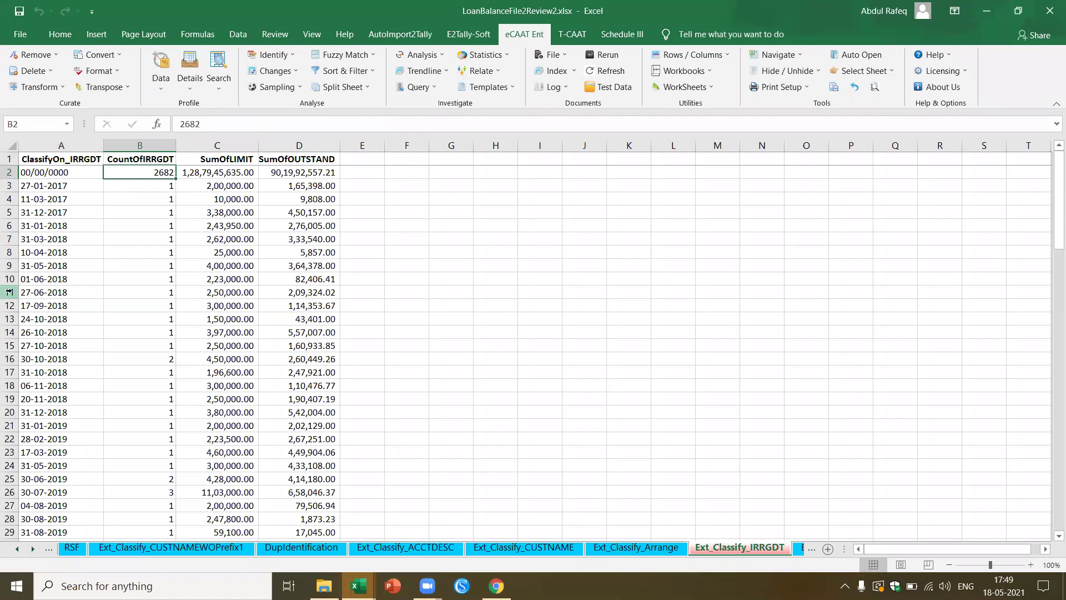
pyautogui.click(49, 269)
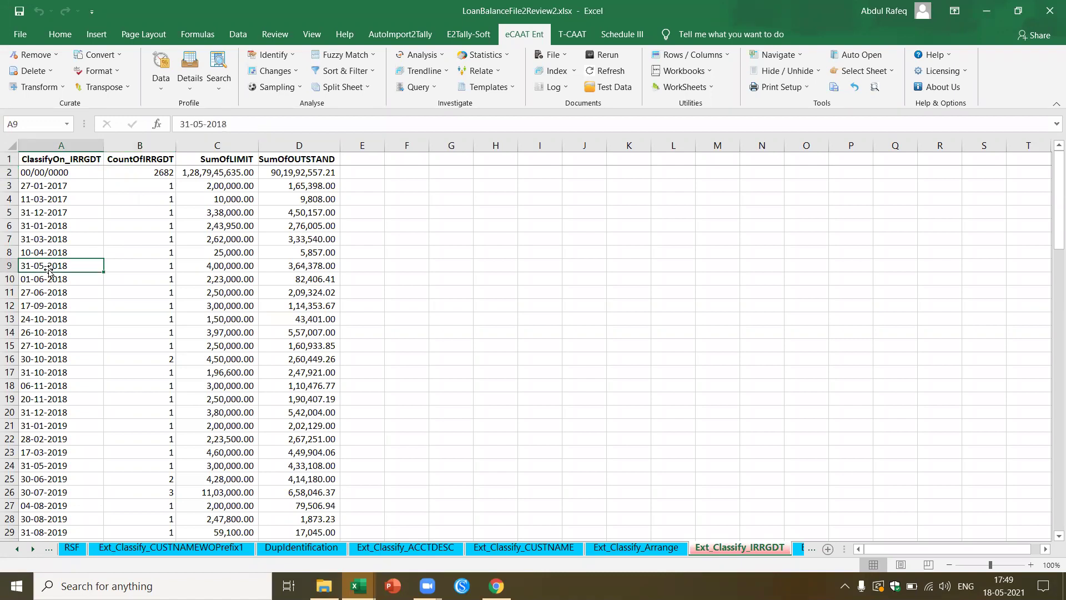
pyautogui.scroll(-10, 51, 389)
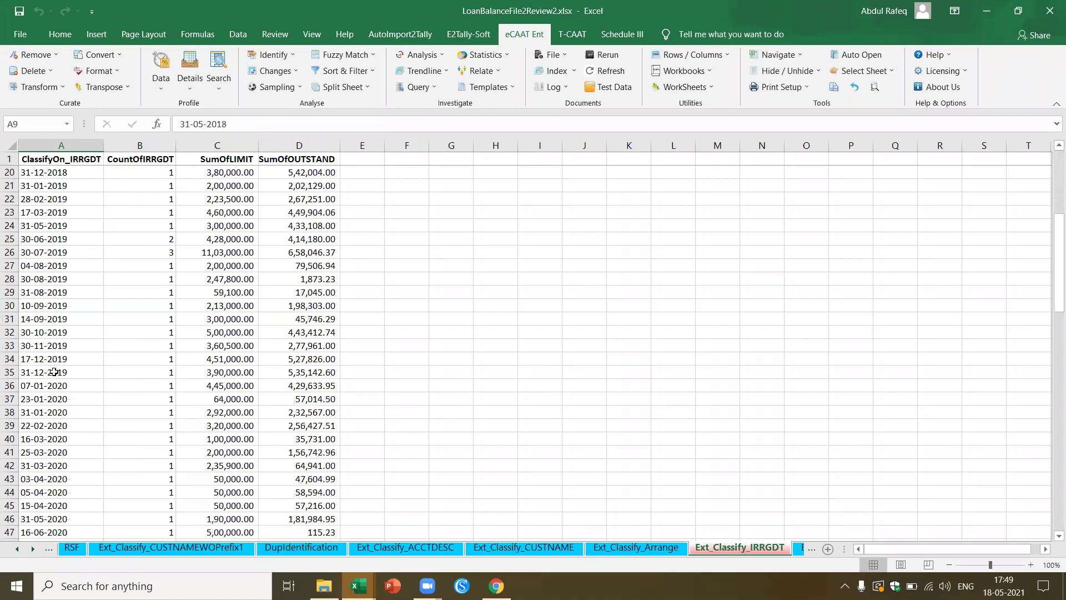
pyautogui.scroll(10, 94, 307)
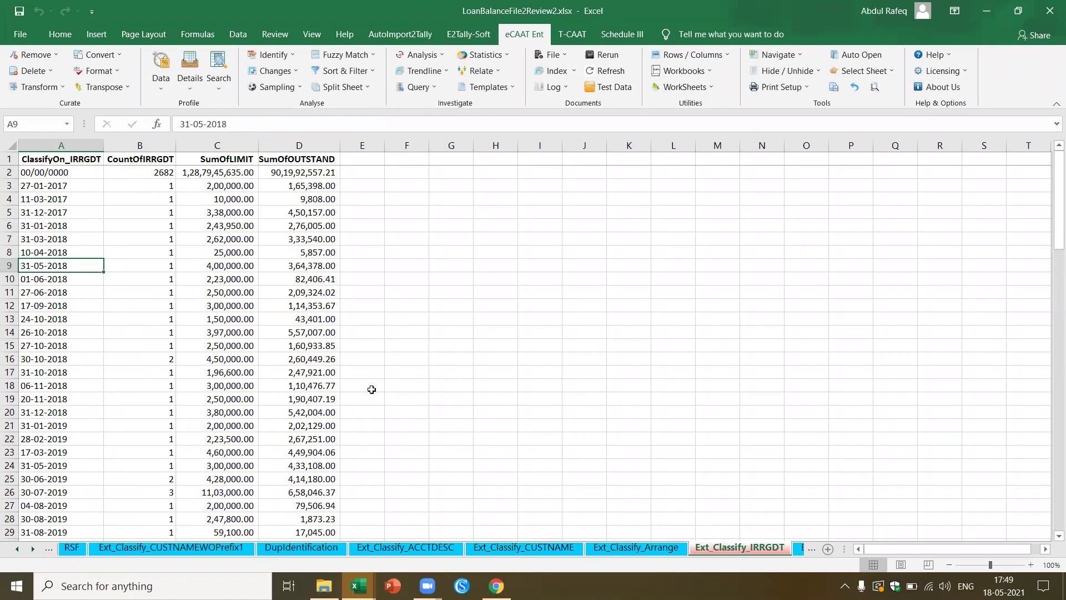
# Examine the name classifications on the Ext_Classify_Arrange and Ext_Classify_CUSTNAME sheets
pyautogui.click(641, 546)
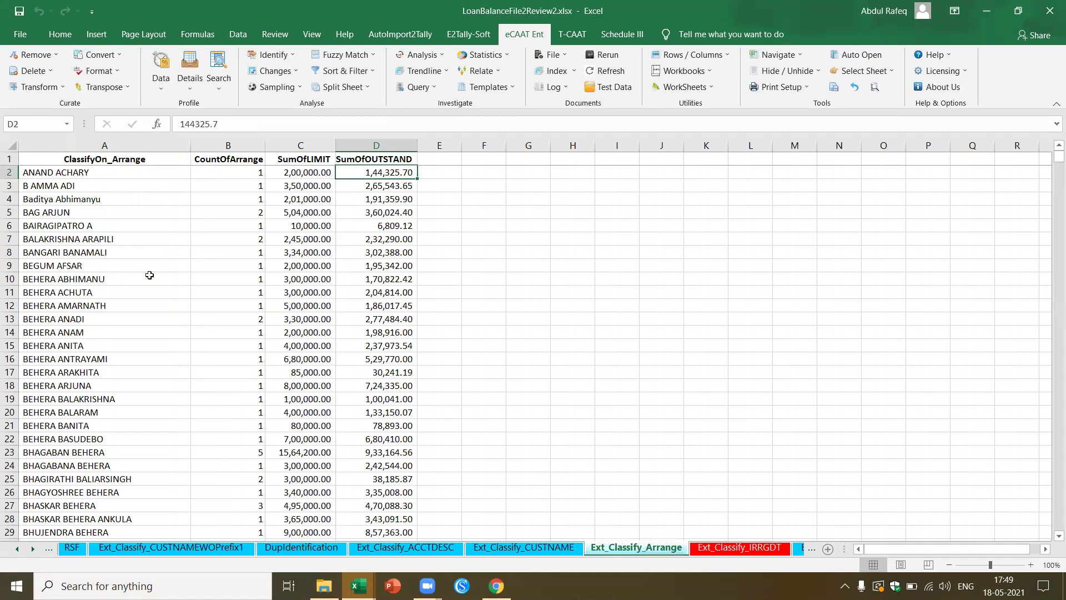
pyautogui.click(117, 215)
pyautogui.click(101, 161)
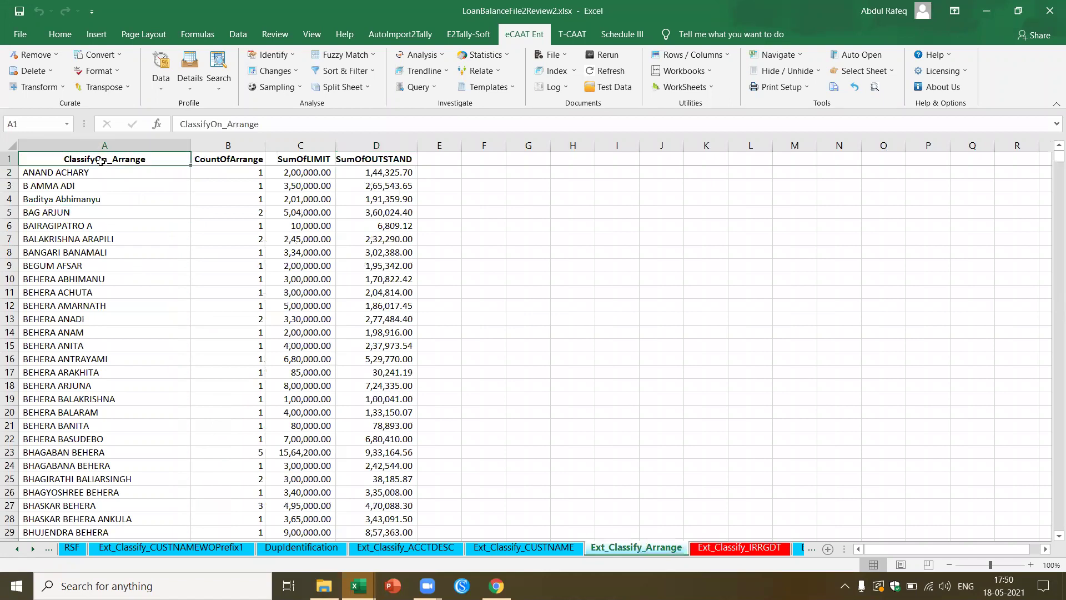
pyautogui.click(82, 183)
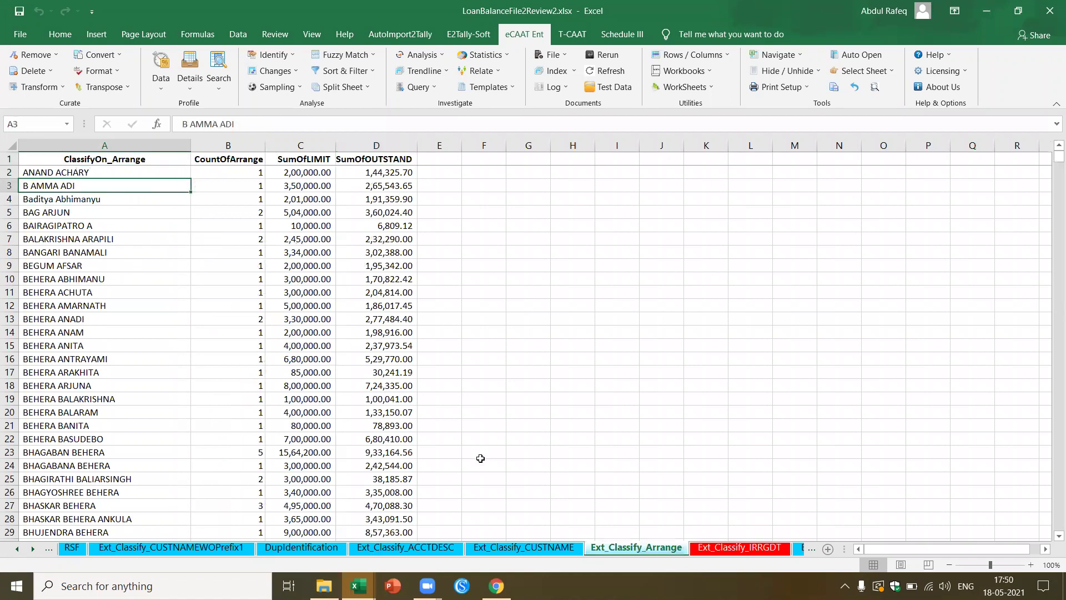
pyautogui.click(525, 548)
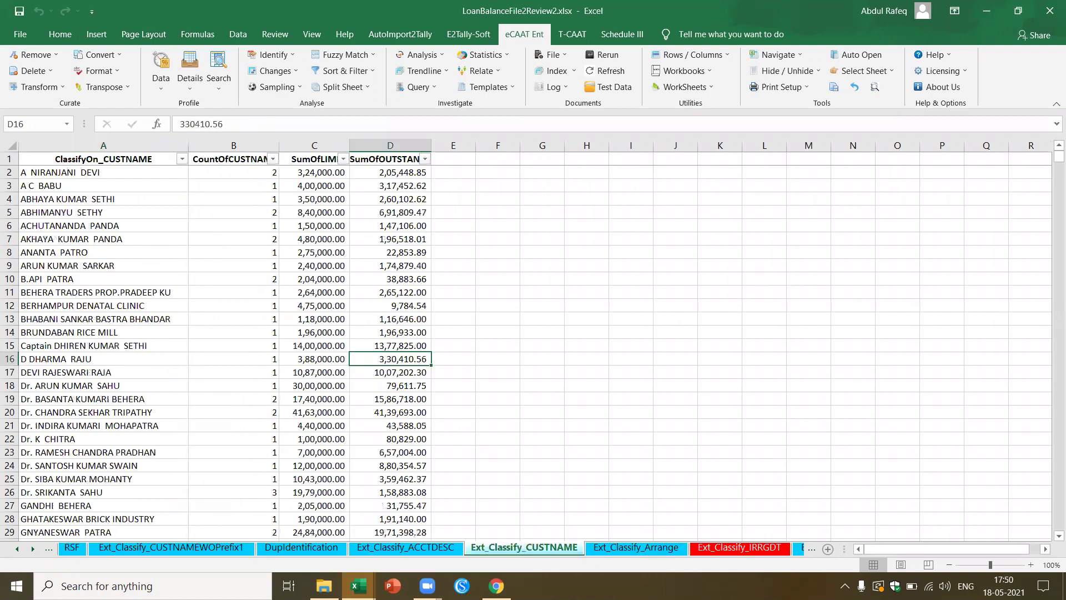
# Review the classification results on the Ext_Classify_STRESS, Ext_Classify_RA and Ext_Classify_RA_DATE sheets
pyautogui.click(766, 548)
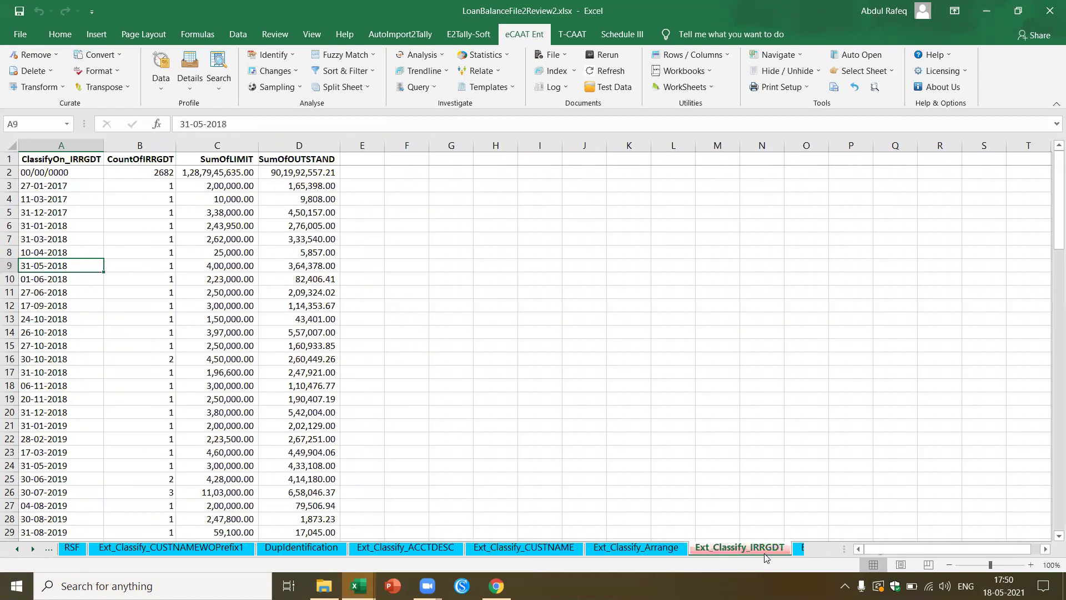
pyautogui.click(802, 549)
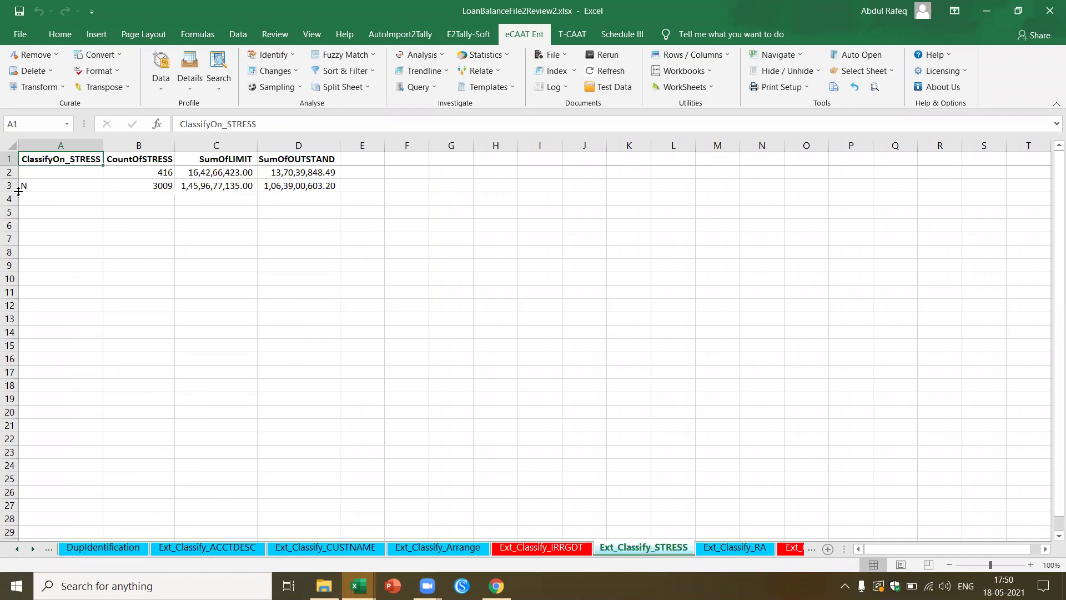
pyautogui.click(157, 178)
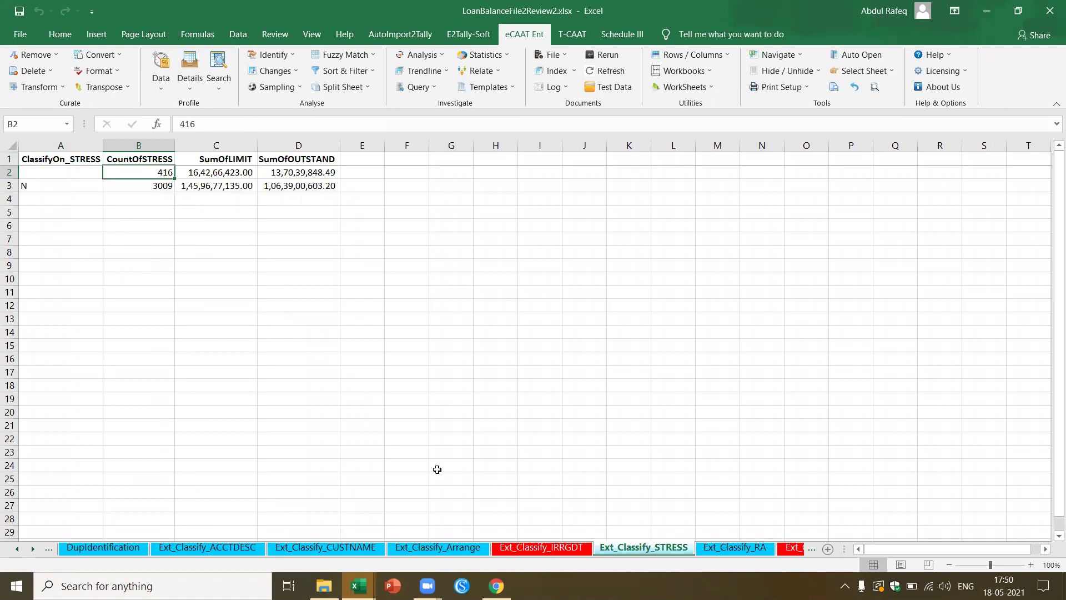
pyautogui.click(744, 548)
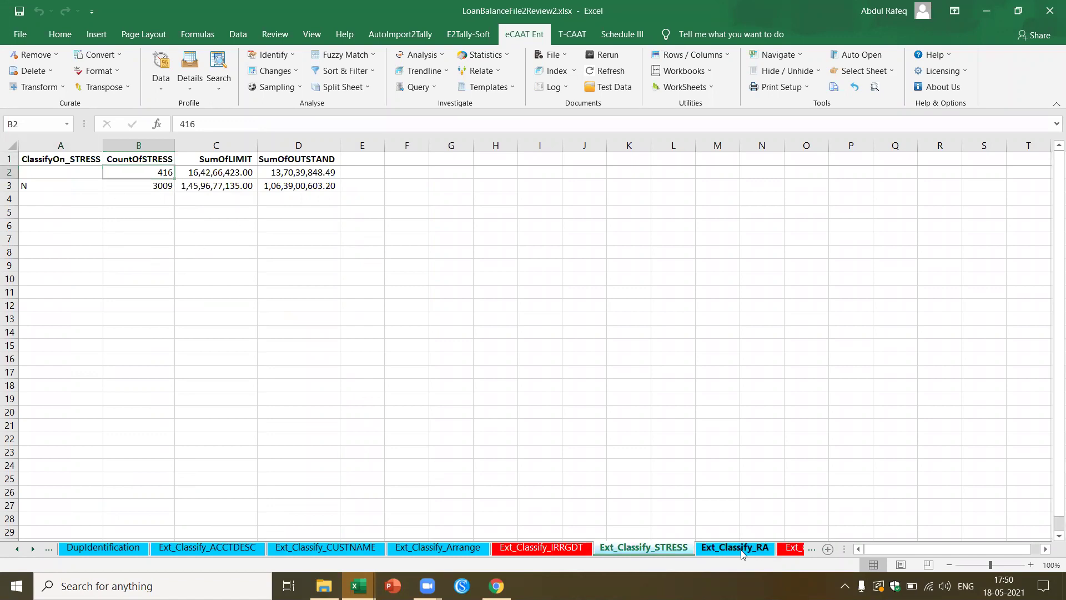
pyautogui.click(780, 550)
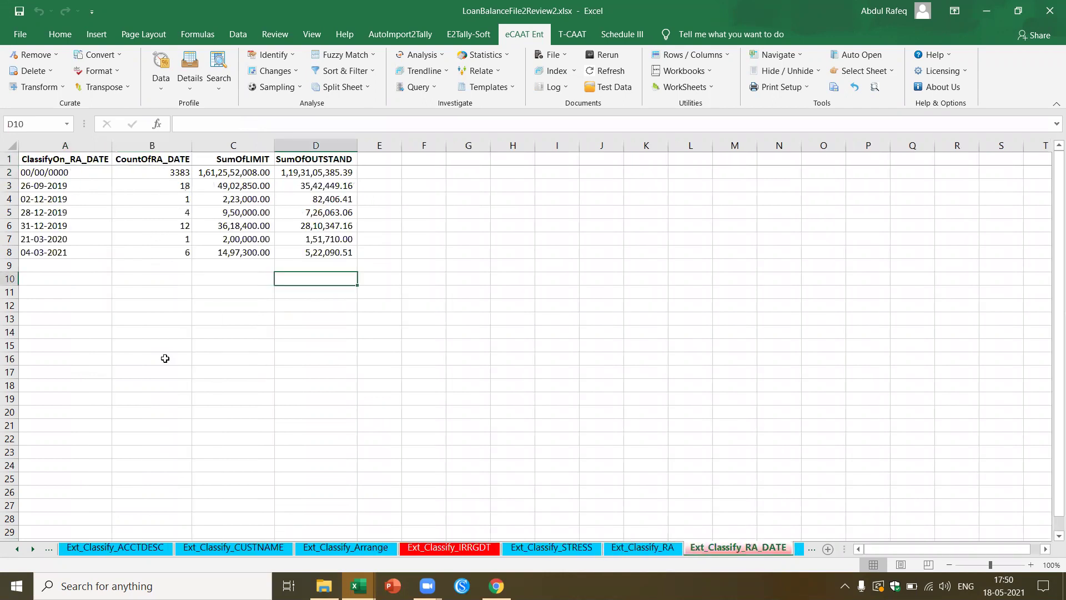
# Review the Ext_Classify_WRITE_OFF_FLAG and Ext_Classify_WRITE_OFF_DATE sheets and bring the workbook's first sheet tabs back into view
pyautogui.click(811, 548)
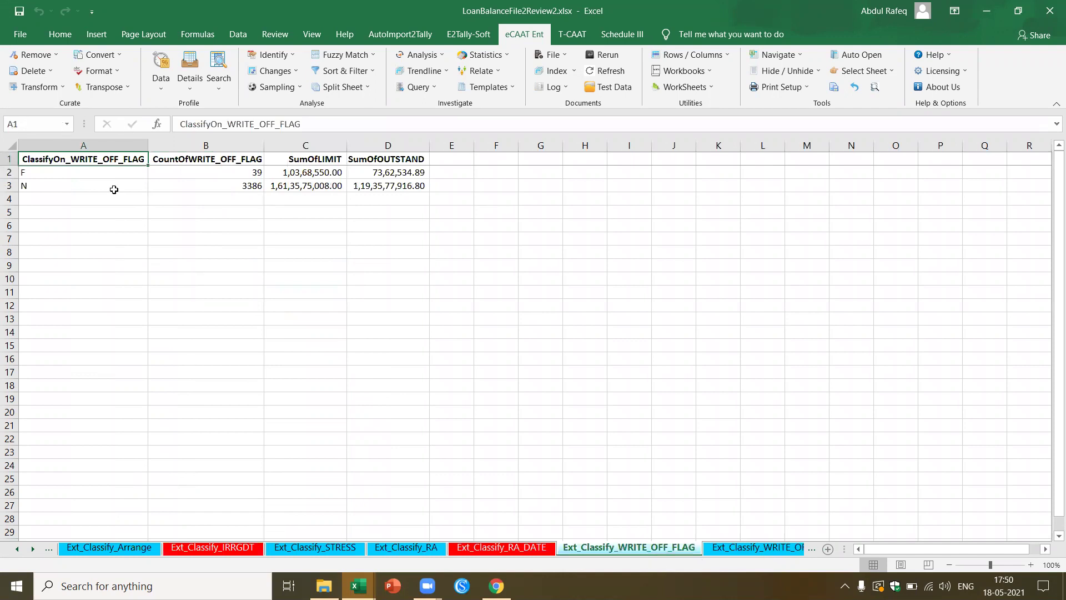
pyautogui.click(250, 175)
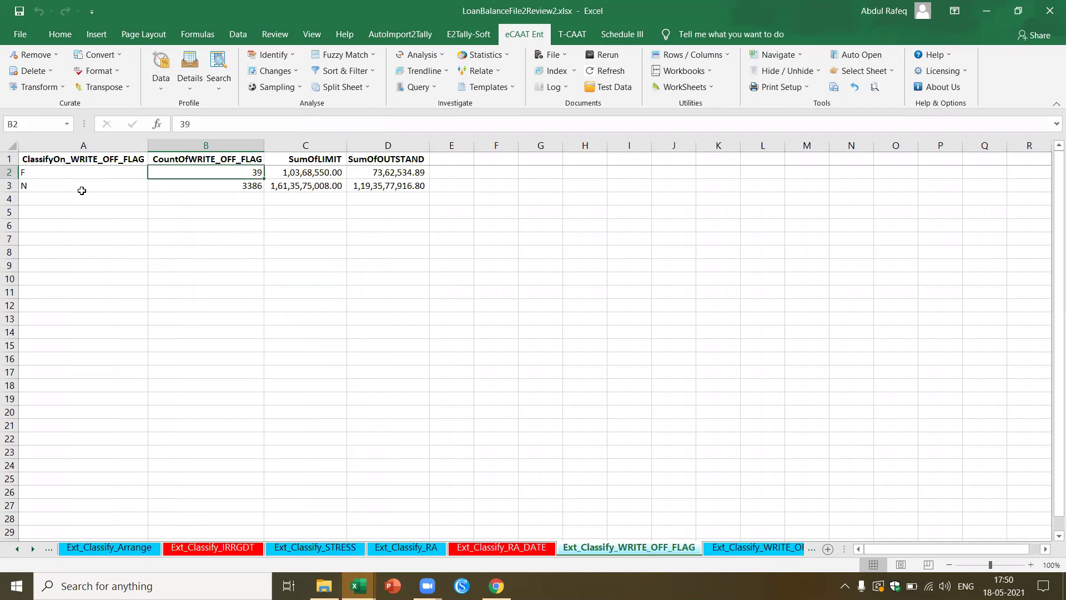
pyautogui.click(731, 549)
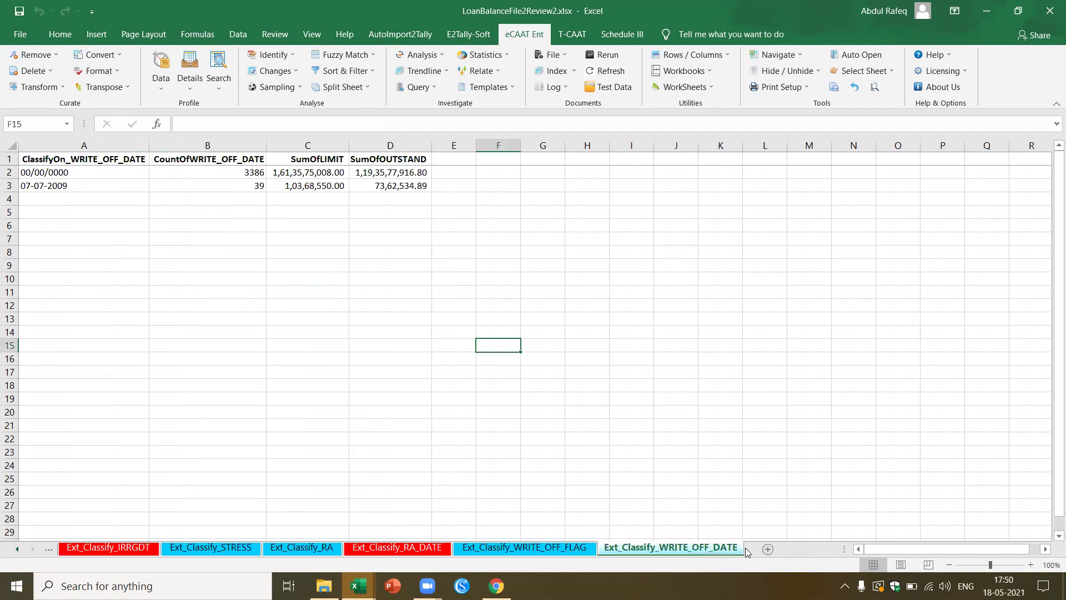
pyautogui.click(16, 549)
pyautogui.moveTo(16, 551); pyautogui.dragTo(17, 551)
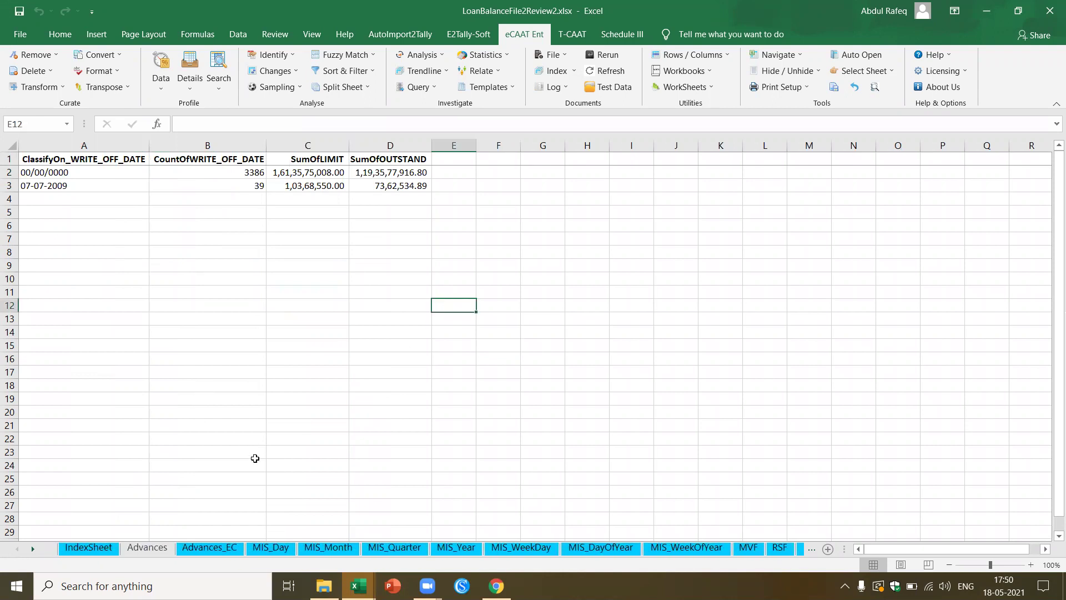
# Open the Advances sheet and examine the Classify options with all classify fields and OUTSTAND as summary field, leaving without running it
pyautogui.click(148, 547)
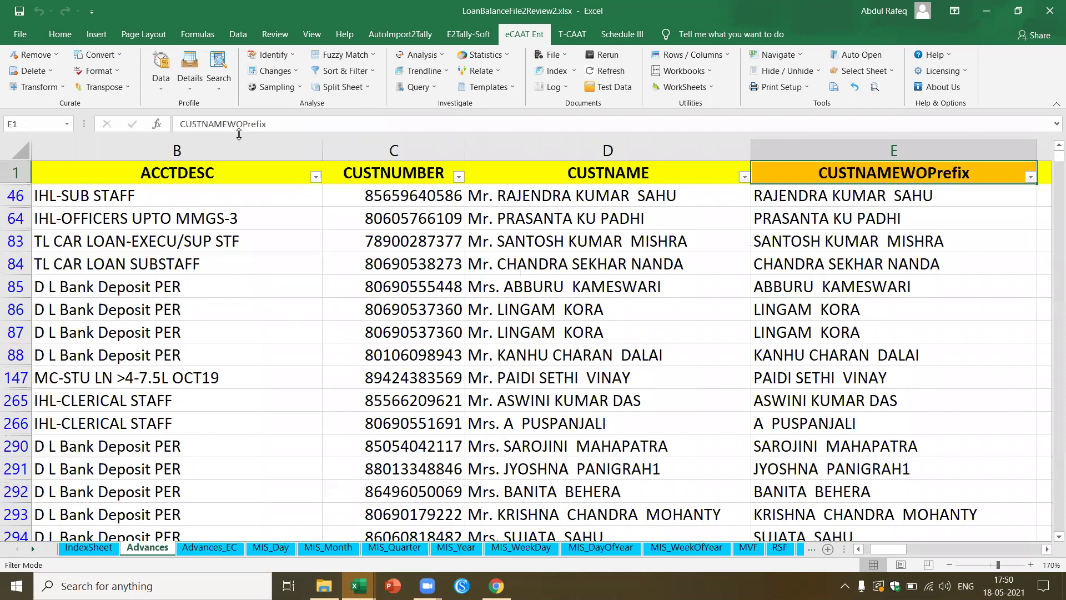
pyautogui.click(161, 87)
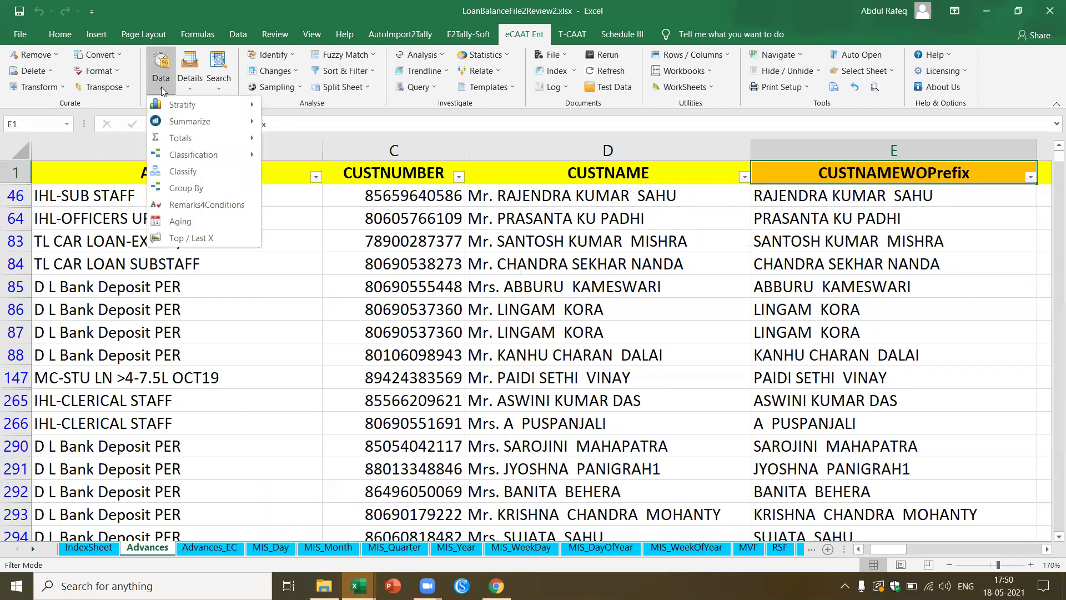
pyautogui.click(180, 169)
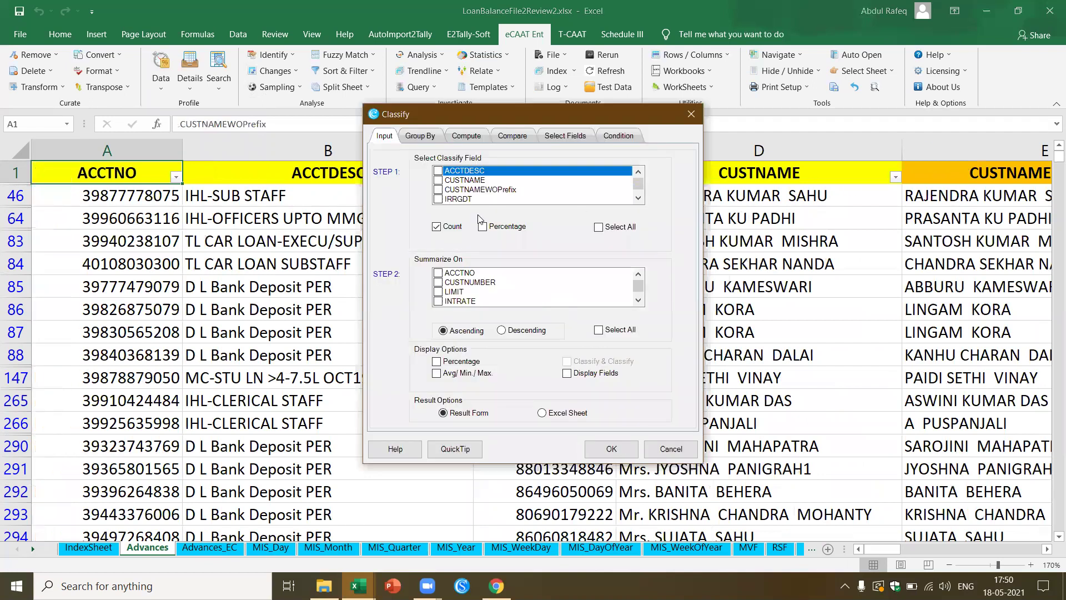
pyautogui.scroll(-5, 472, 186)
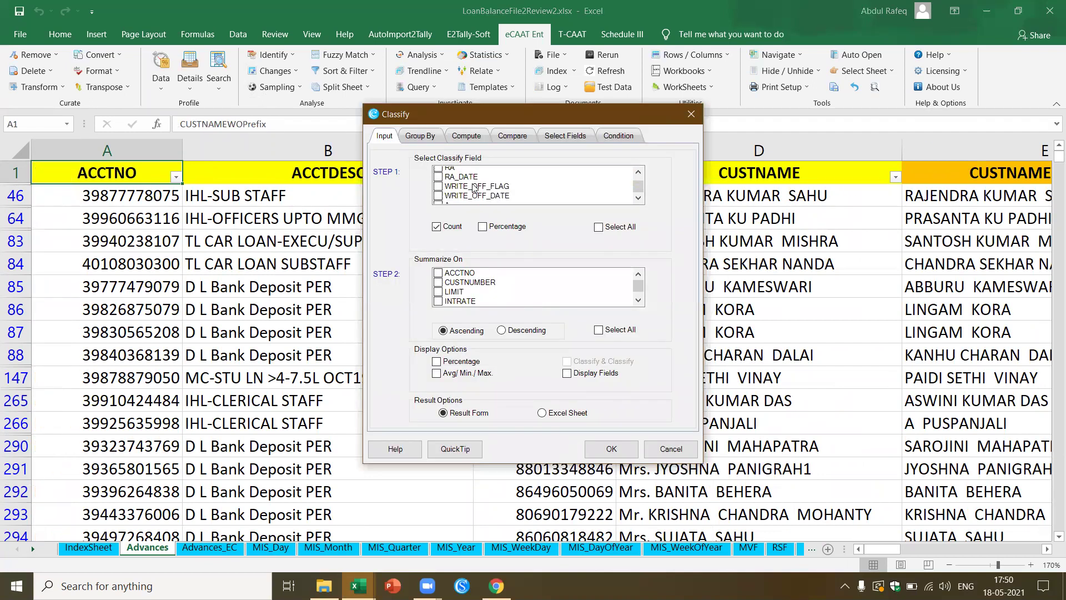
pyautogui.click(599, 227)
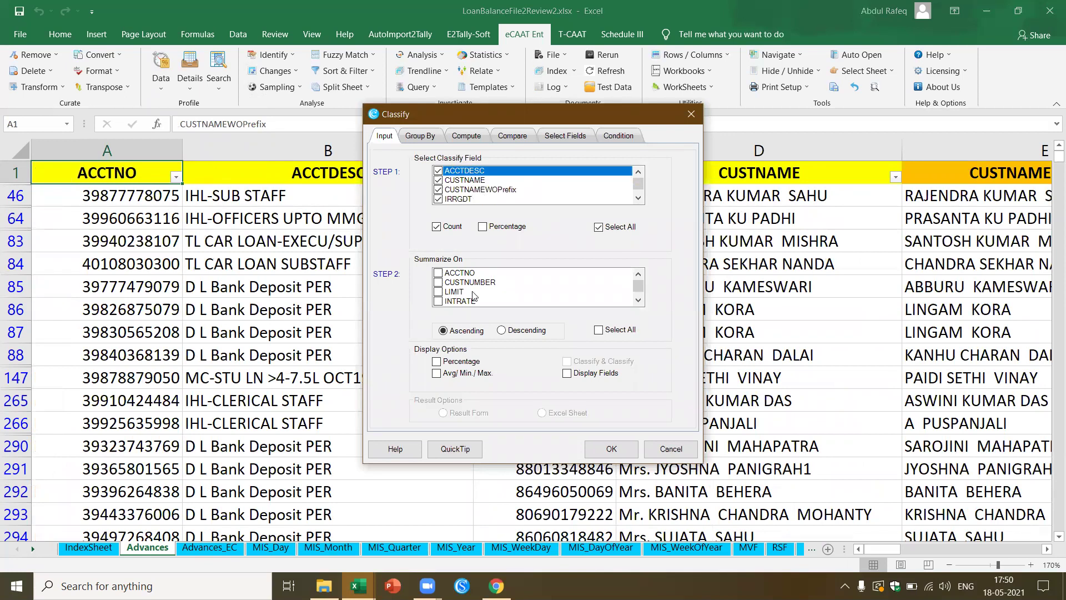
pyautogui.scroll(-1, 438, 299)
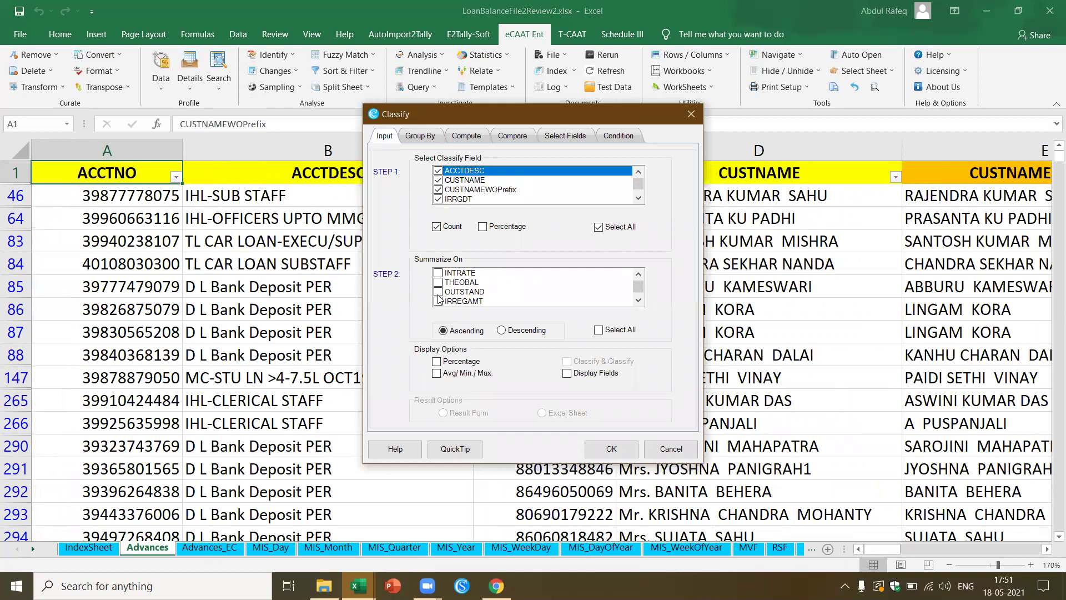
pyautogui.click(438, 293)
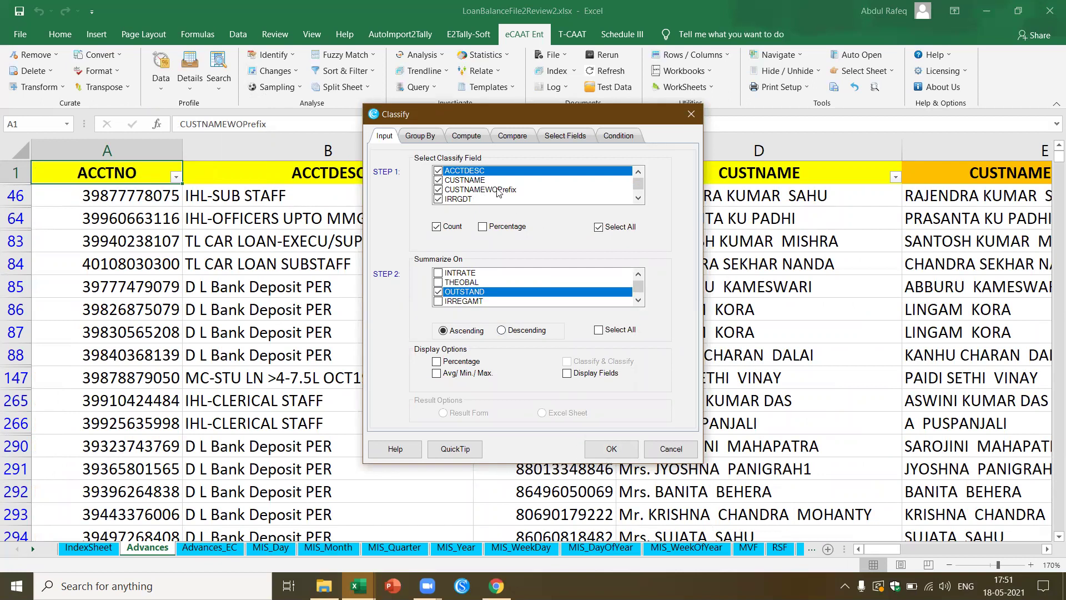
pyautogui.scroll(-1, 498, 193)
pyautogui.scroll(-1, 498, 192)
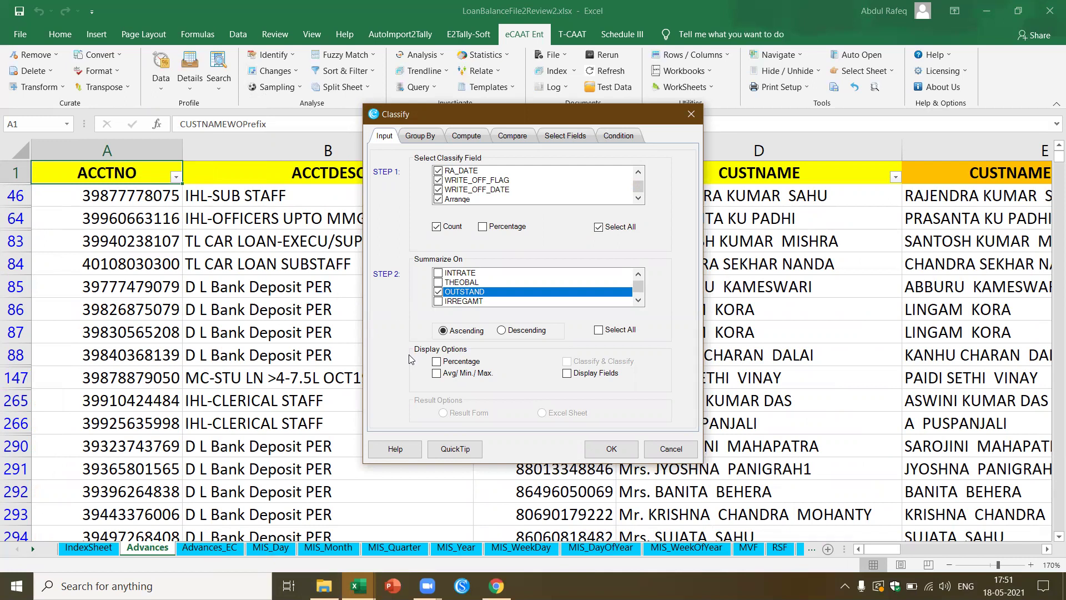
pyautogui.click(670, 454)
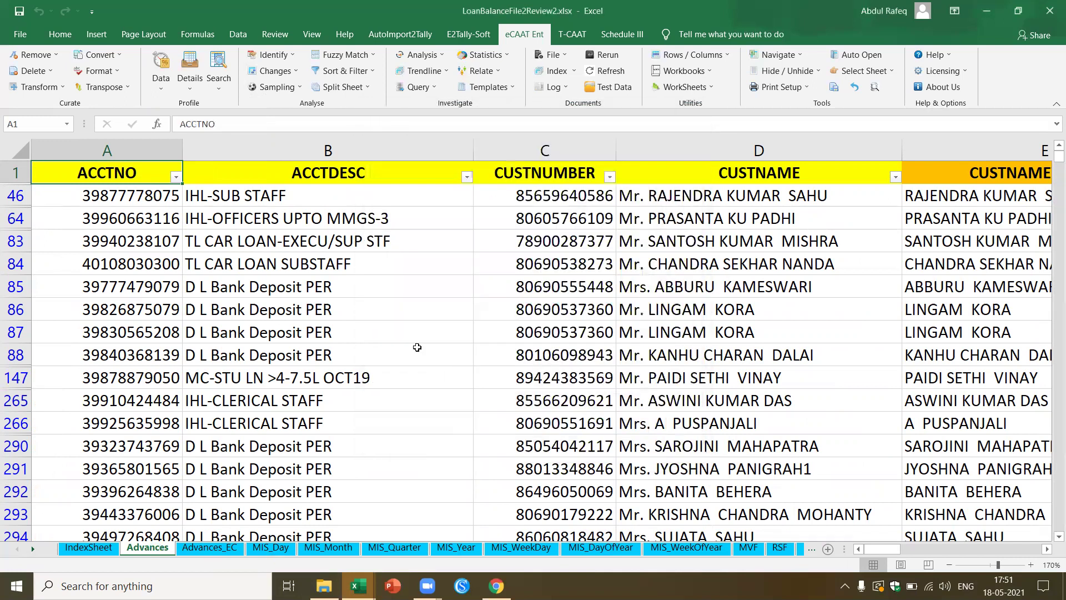
# Look through the Advances sheet's column headers from CUSTNAME across to the Arrange column
pyautogui.click(417, 347)
pyautogui.click(268, 331)
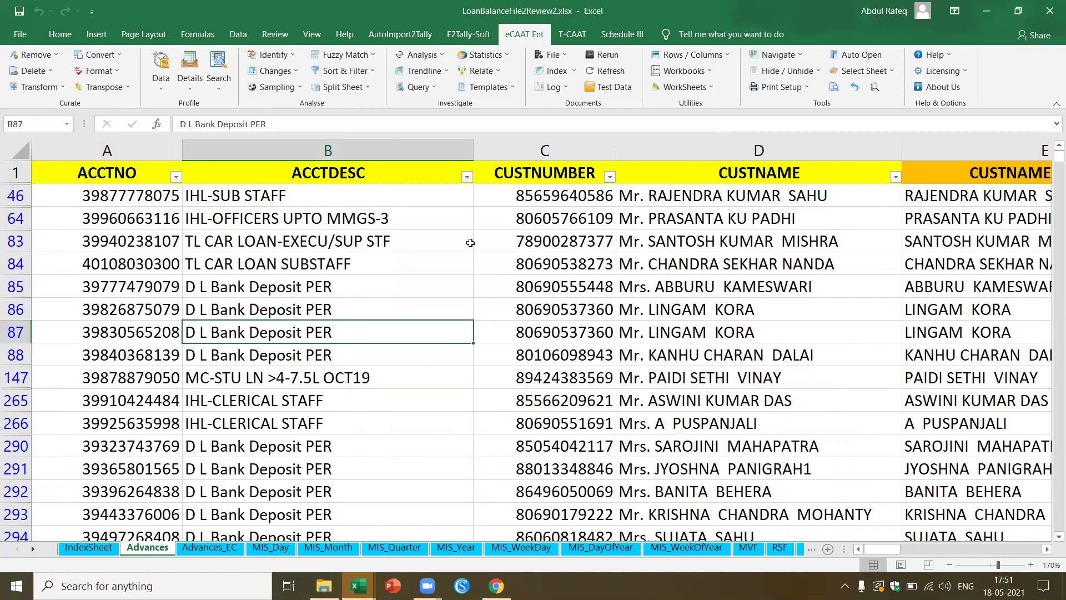
pyautogui.click(698, 240)
pyautogui.click(747, 176)
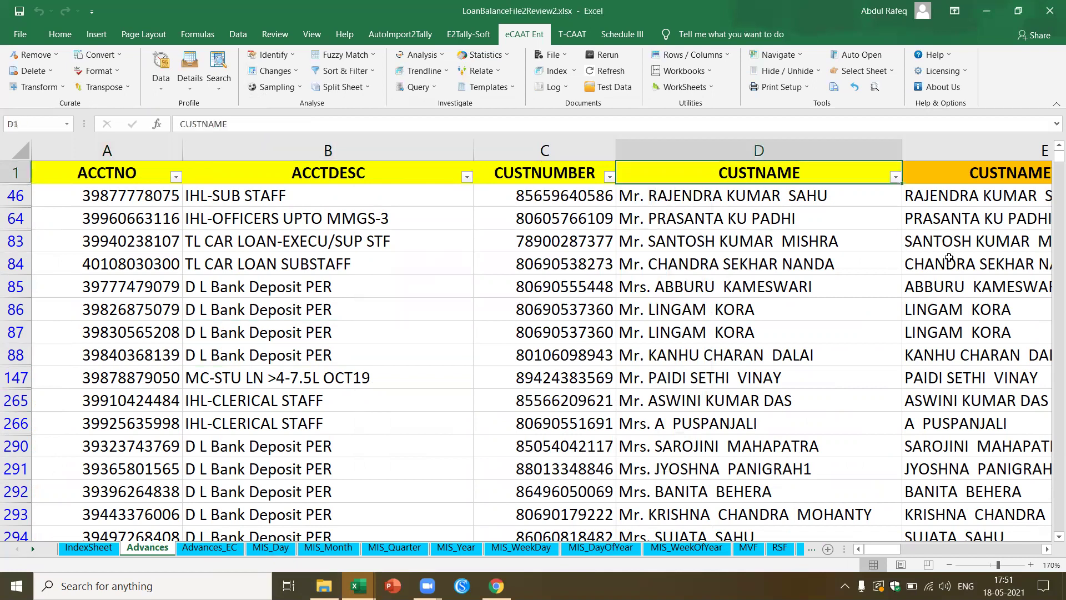
pyautogui.press('Right')
pyautogui.press('Right')
pyautogui.press('Right')
pyautogui.press('Right')
pyautogui.press('Right')
pyautogui.press('Right')
pyautogui.press('Right')
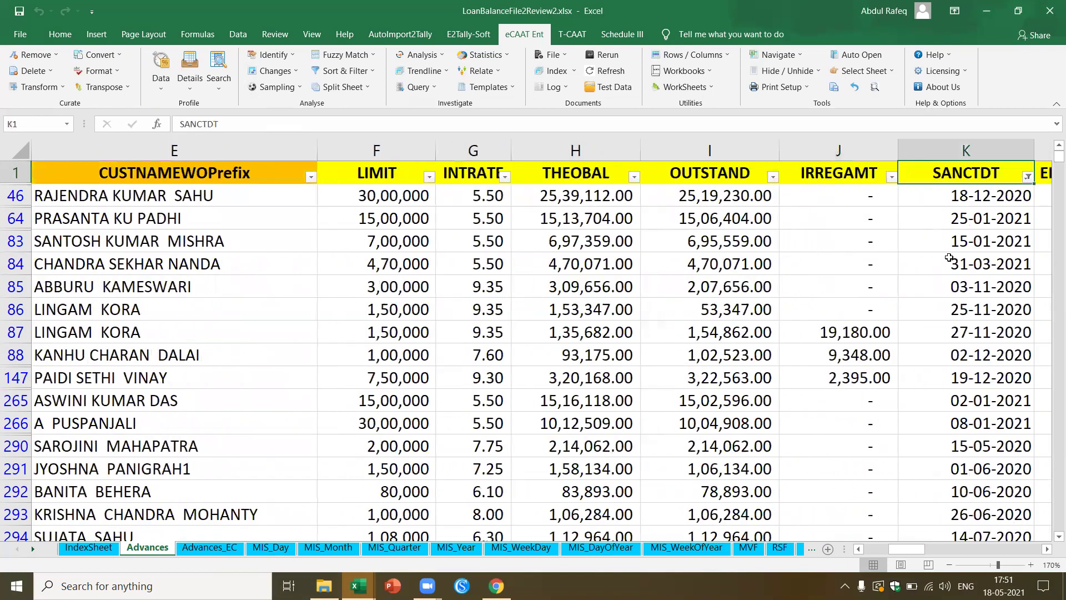
pyautogui.press('Right')
pyautogui.press('Right')
pyautogui.press('Right')
pyautogui.press('Right')
pyautogui.press('Right')
pyautogui.press('Right')
pyautogui.press('Right')
pyautogui.press('Right')
pyautogui.press('Right')
pyautogui.press('Right')
pyautogui.press('Right')
pyautogui.press('Right')
pyautogui.press('Right')
pyautogui.press('Right')
pyautogui.press('Right')
pyautogui.press('Right')
pyautogui.press('Right')
pyautogui.press('Right')
pyautogui.press('Right')
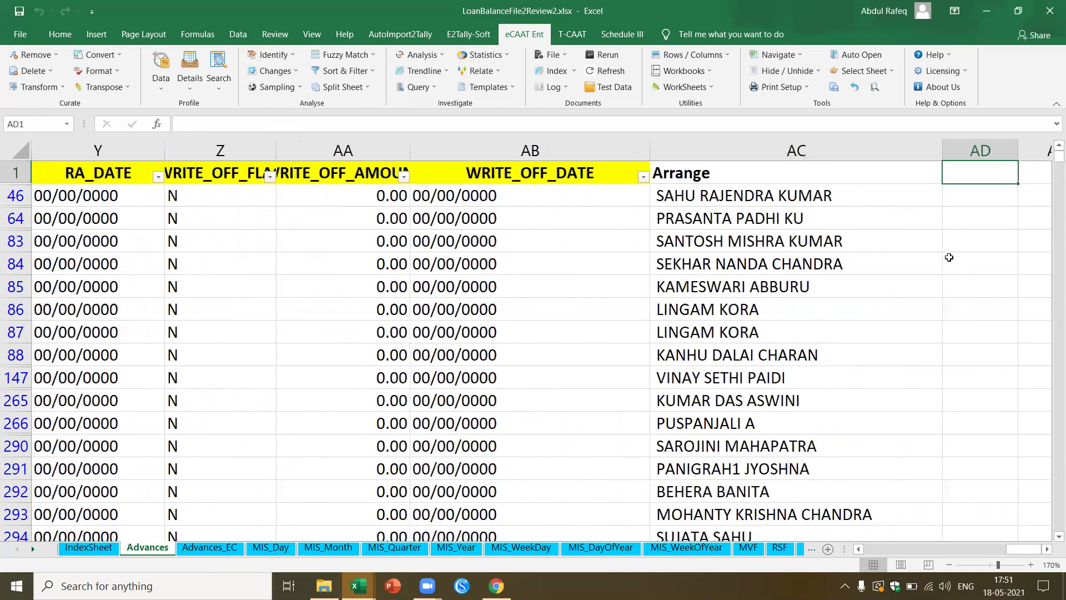
pyautogui.press('Right')
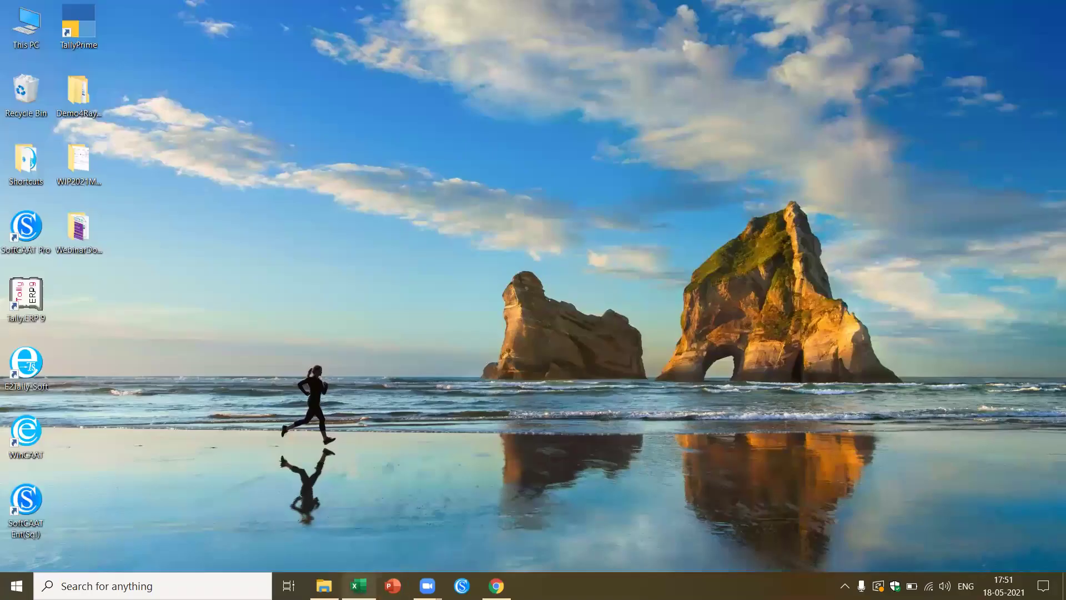
# Switch to the eCAAT_Test_Data1.xlsx workbook and open its Procurement sheet from the IndexSheet
pyautogui.moveTo(360, 585)
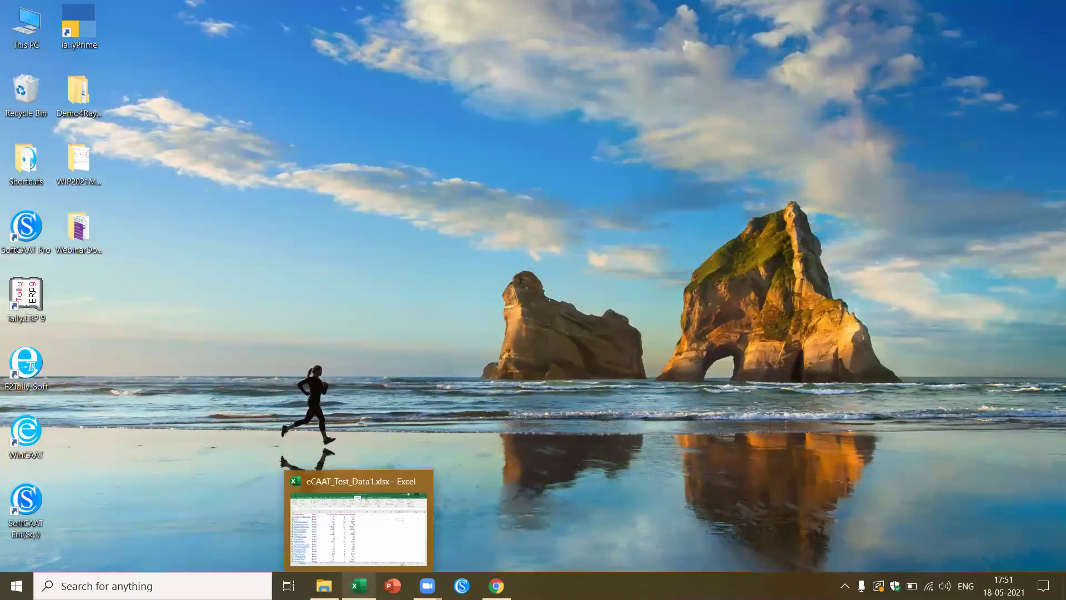
pyautogui.click(361, 532)
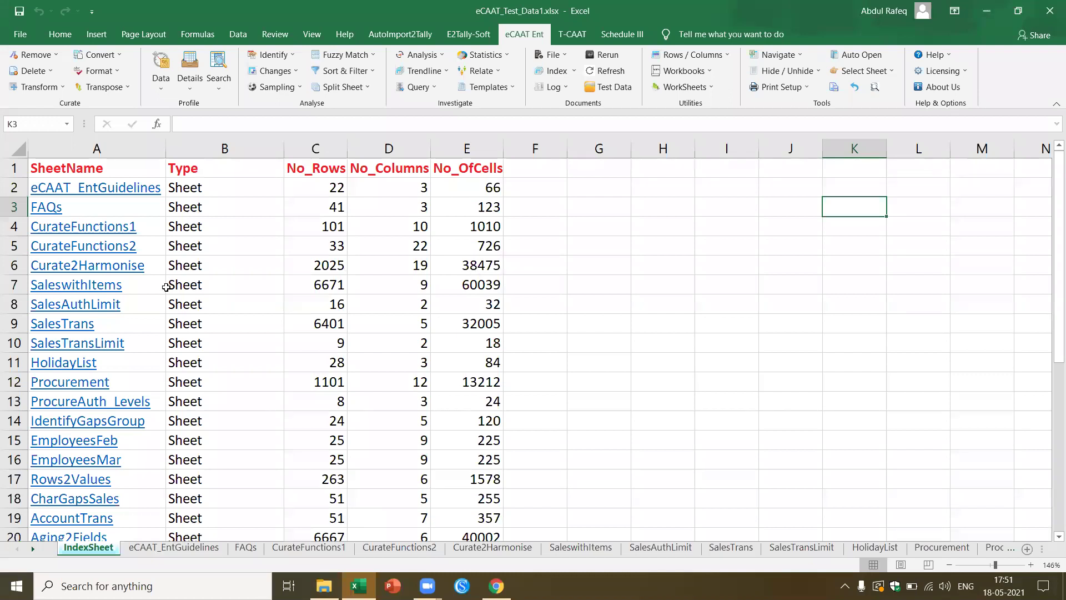
pyautogui.scroll(-2, 166, 292)
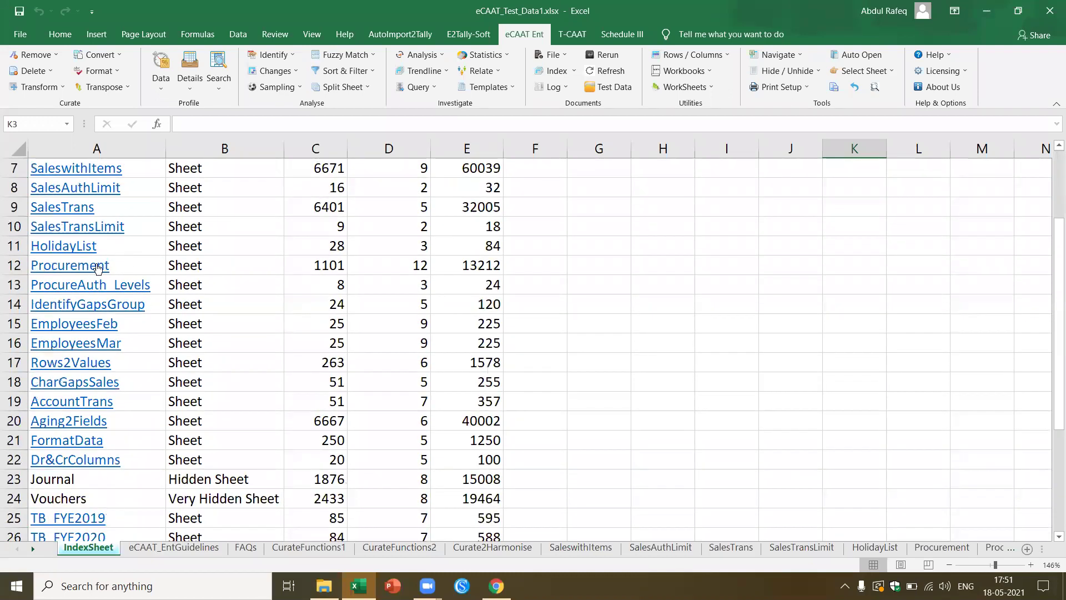
pyautogui.click(97, 268)
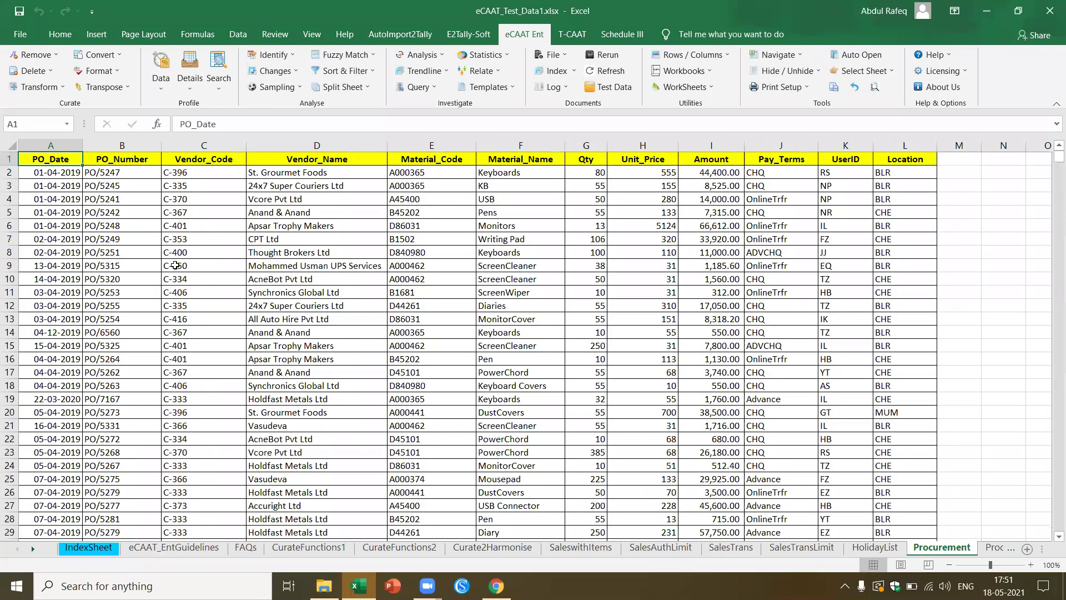
pyautogui.click(473, 228)
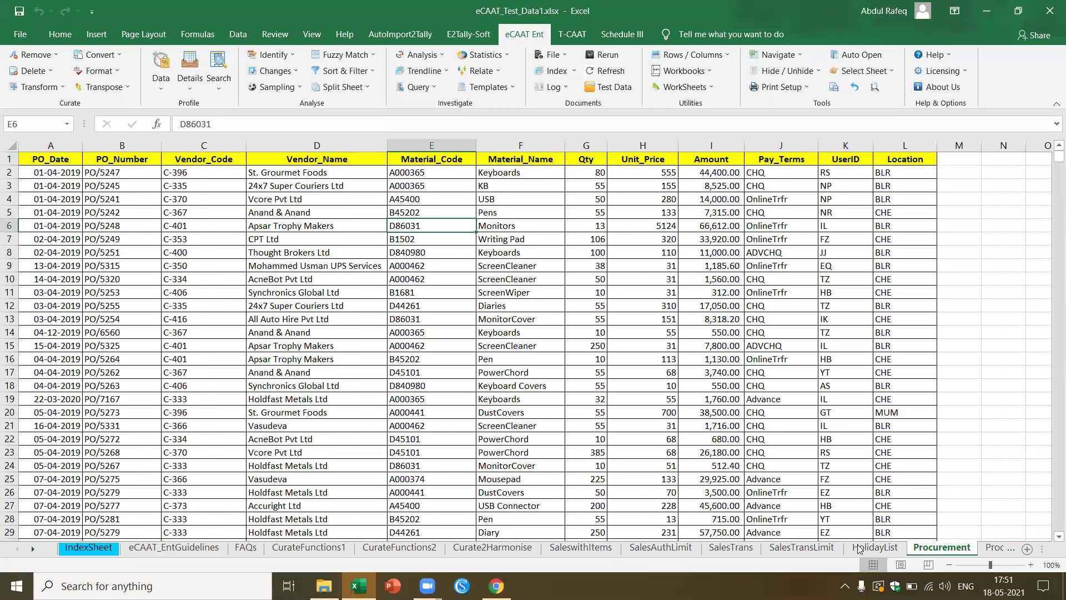
pyautogui.click(536, 307)
pyautogui.click(487, 222)
pyautogui.click(219, 92)
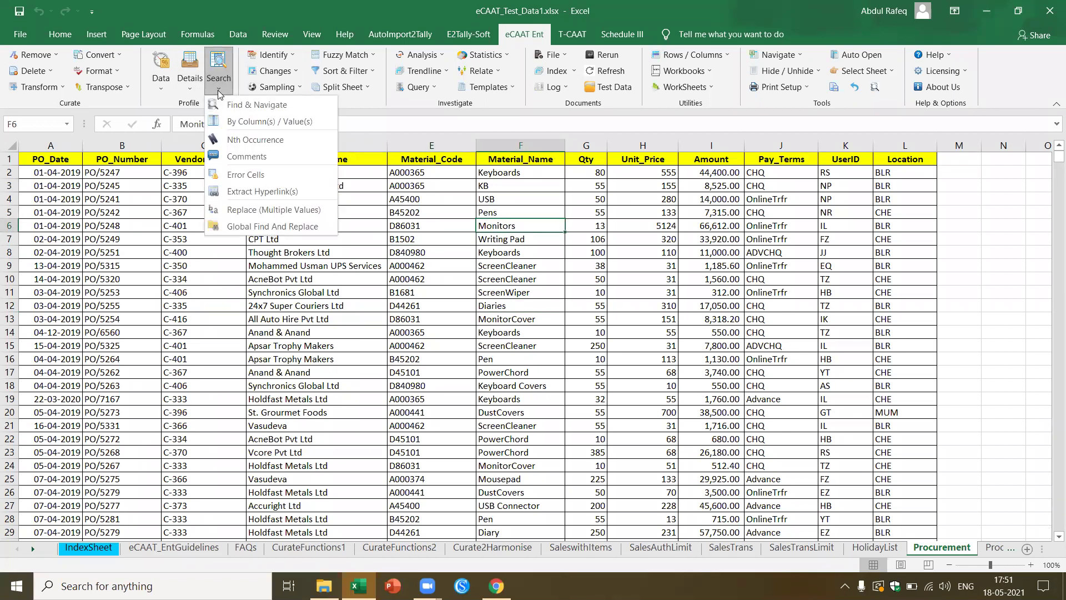
pyautogui.click(190, 89)
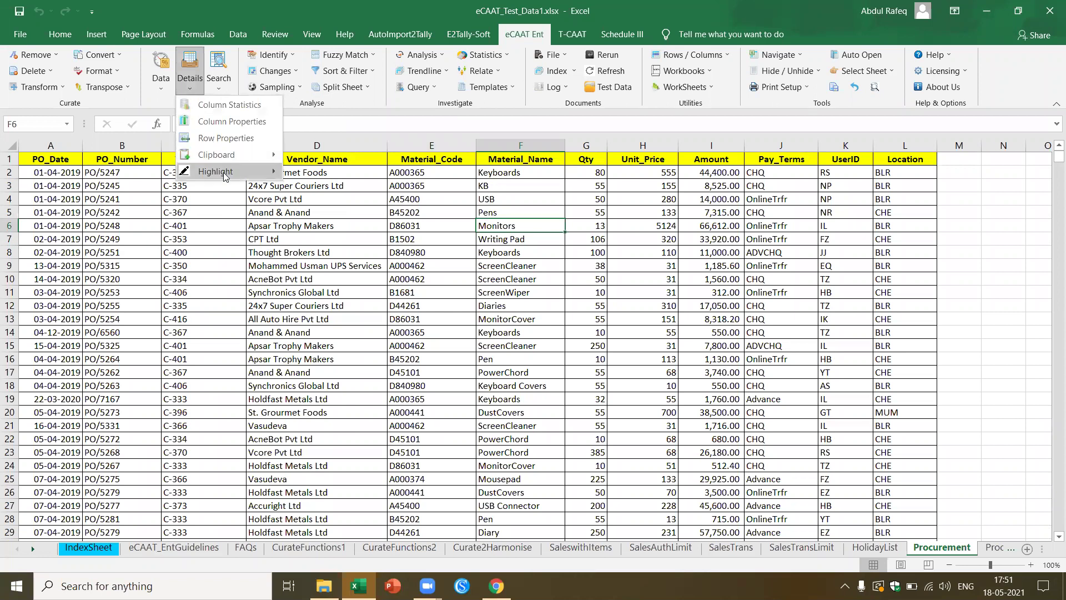
pyautogui.moveTo(224, 173)
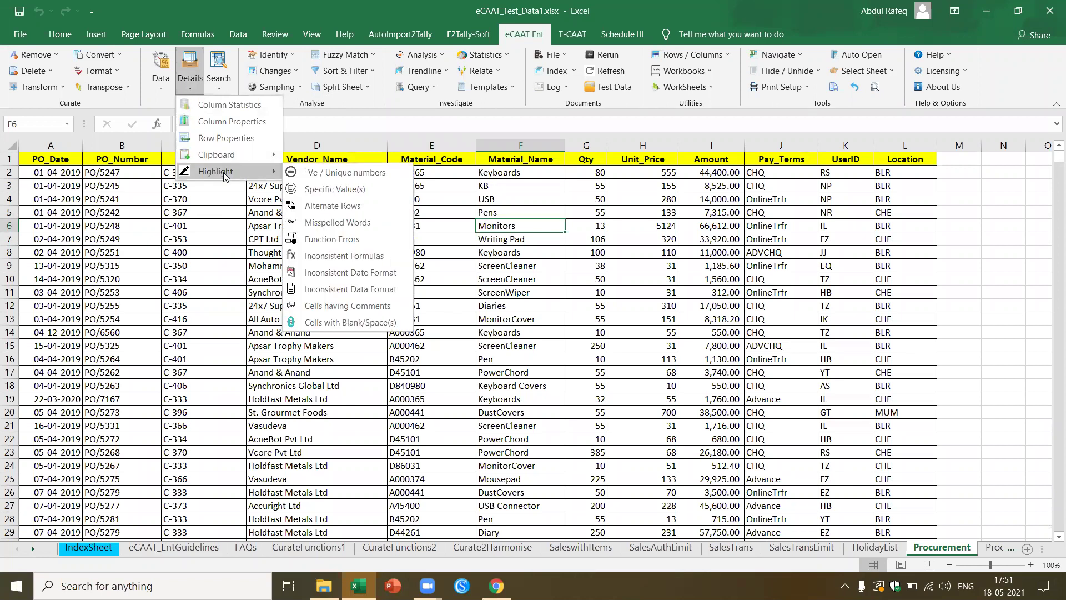
pyautogui.click(357, 255)
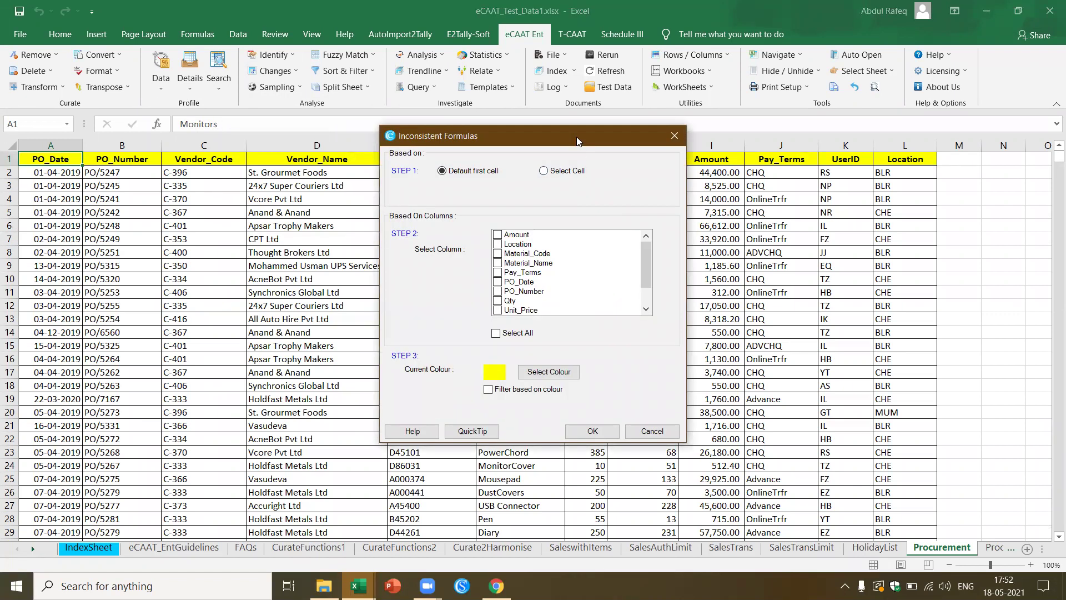
pyautogui.moveTo(576, 136); pyautogui.dragTo(428, 118)
pyautogui.click(504, 412)
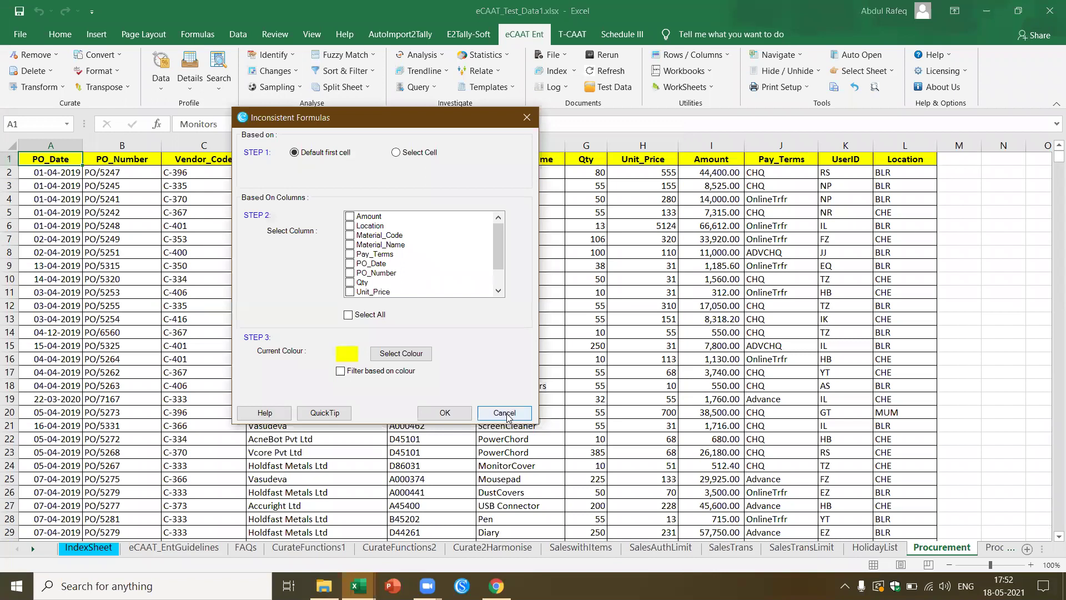
# Inspect the Qty, Unit_Price and Amount cells in row 2 to see how the amount is calculated
pyautogui.click(596, 177)
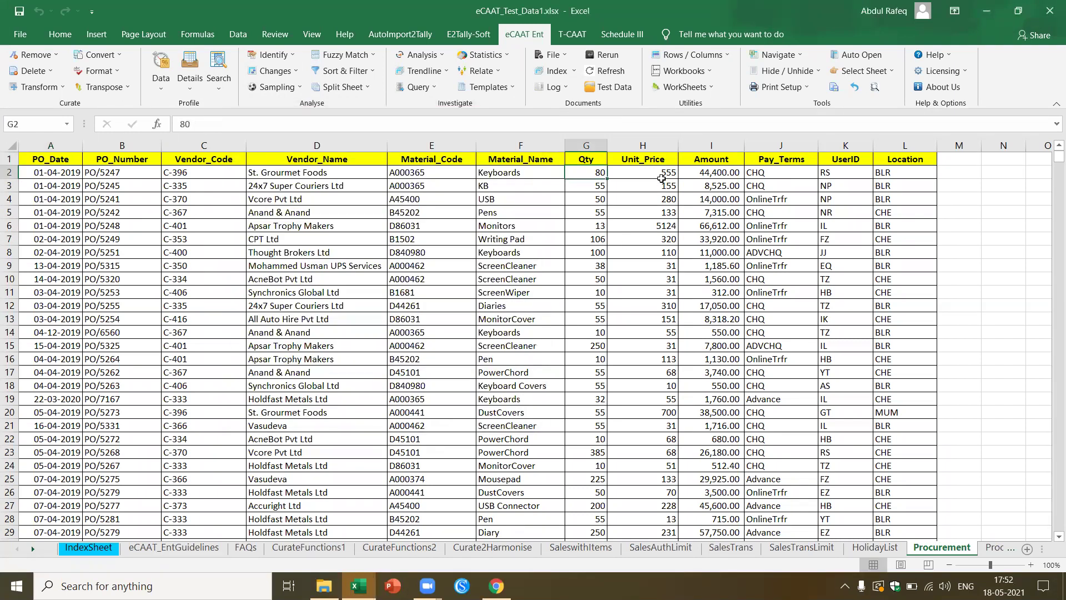
pyautogui.click(661, 177)
pyautogui.click(729, 173)
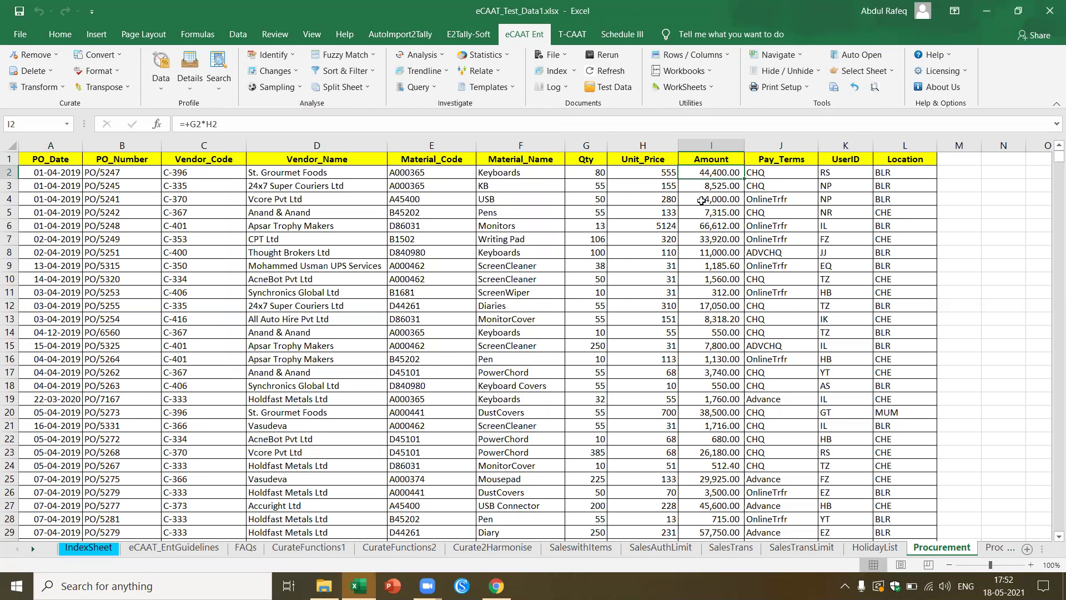
# Highlight inconsistent formulas in the Amount column in red, based on the default first cell, and filter Amount by that colour
pyautogui.click(190, 89)
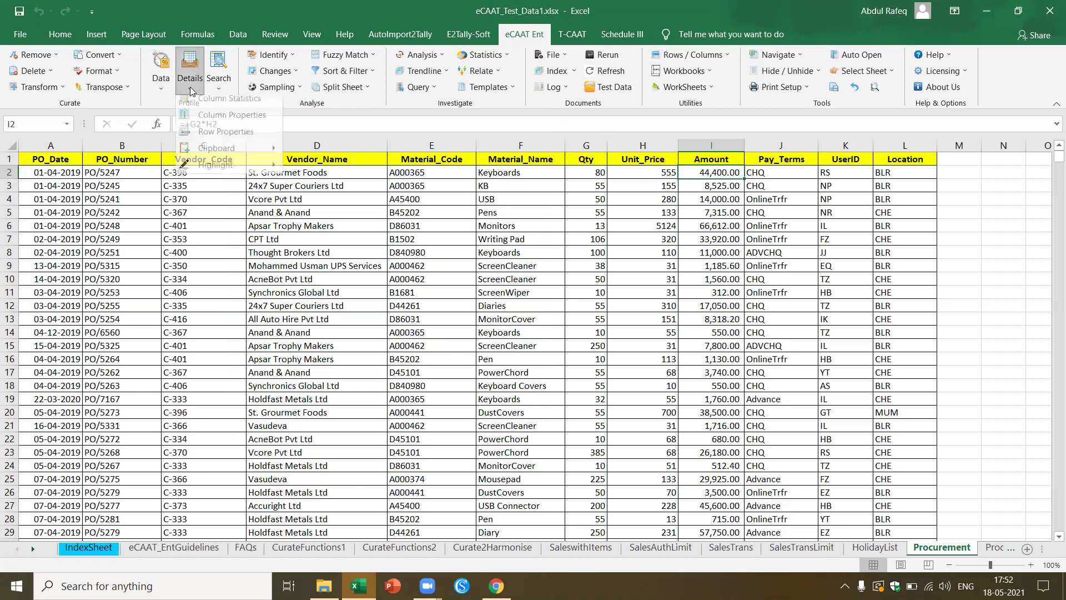
pyautogui.moveTo(228, 179)
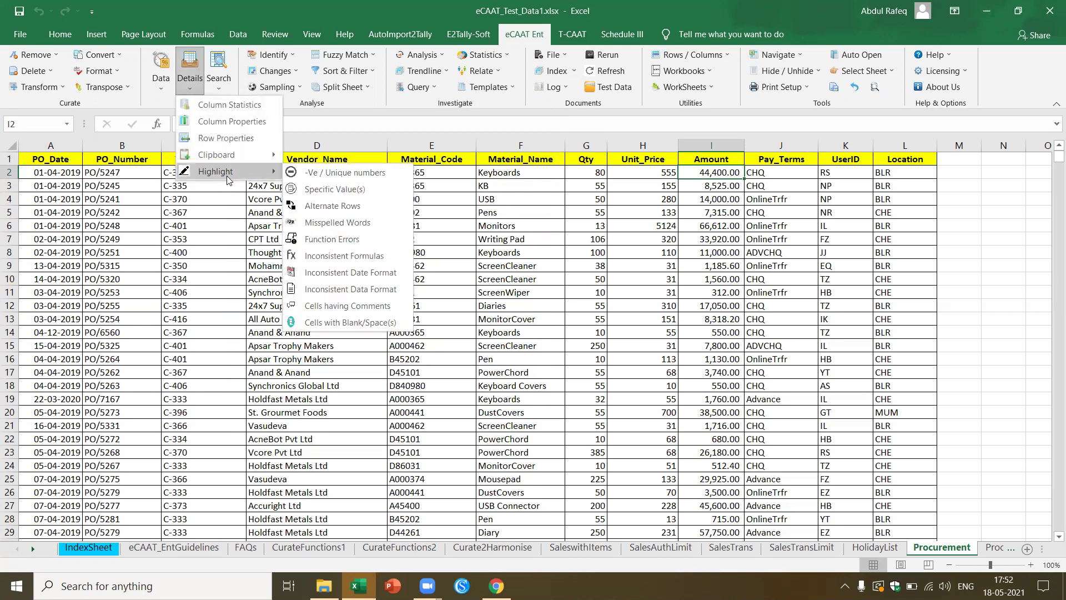
pyautogui.click(309, 257)
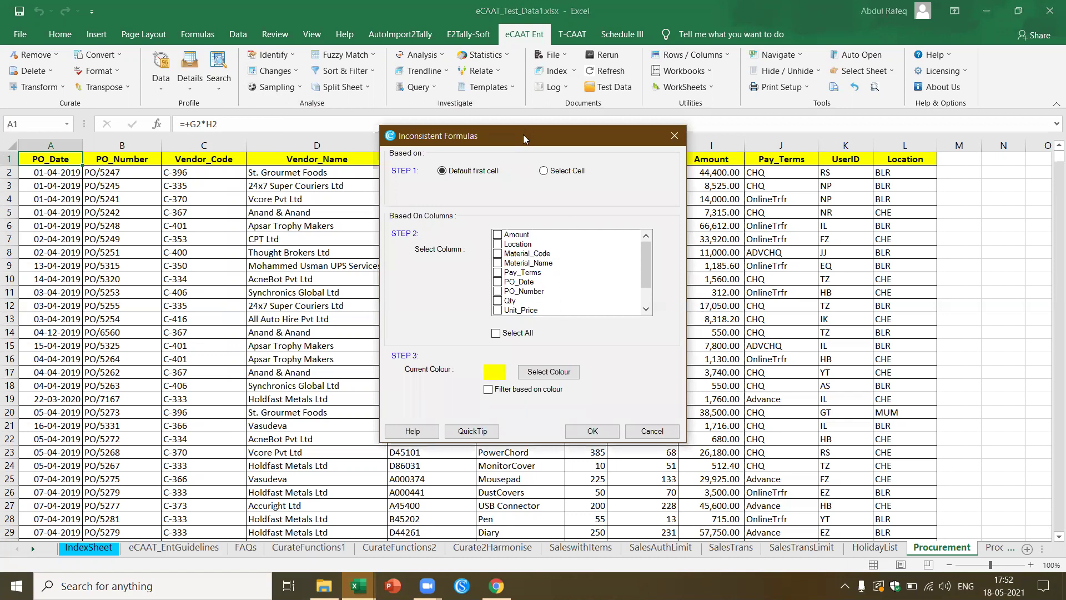
pyautogui.moveTo(523, 135); pyautogui.dragTo(411, 124)
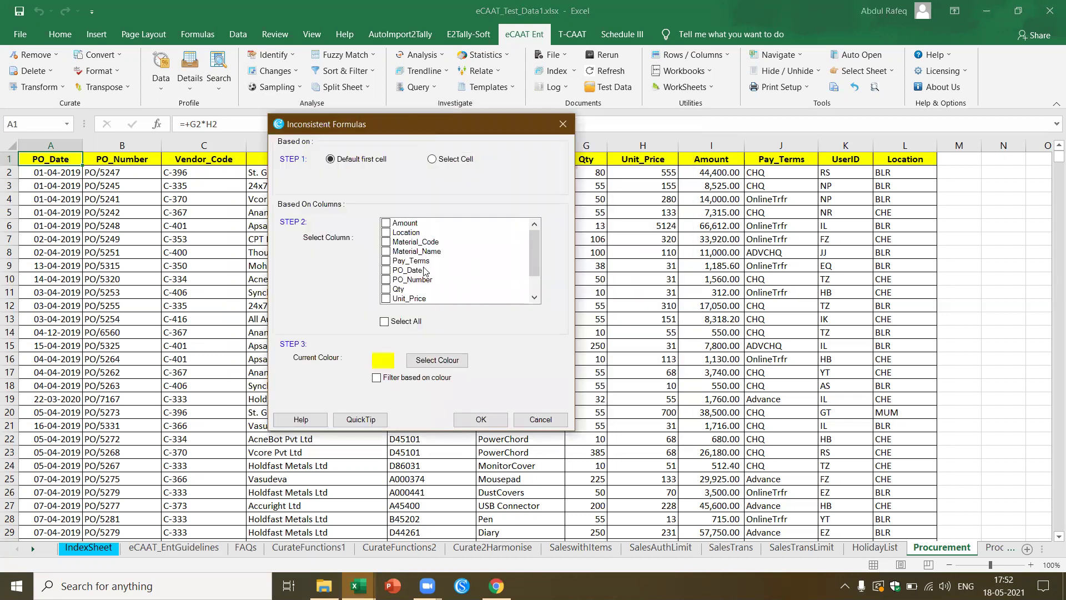
pyautogui.click(391, 225)
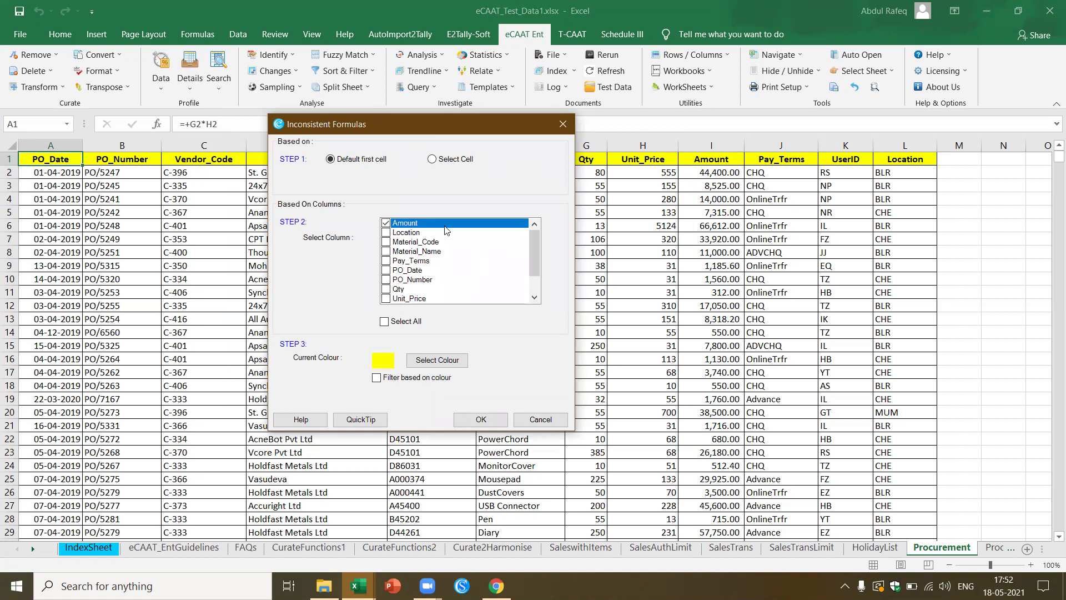
pyautogui.click(380, 380)
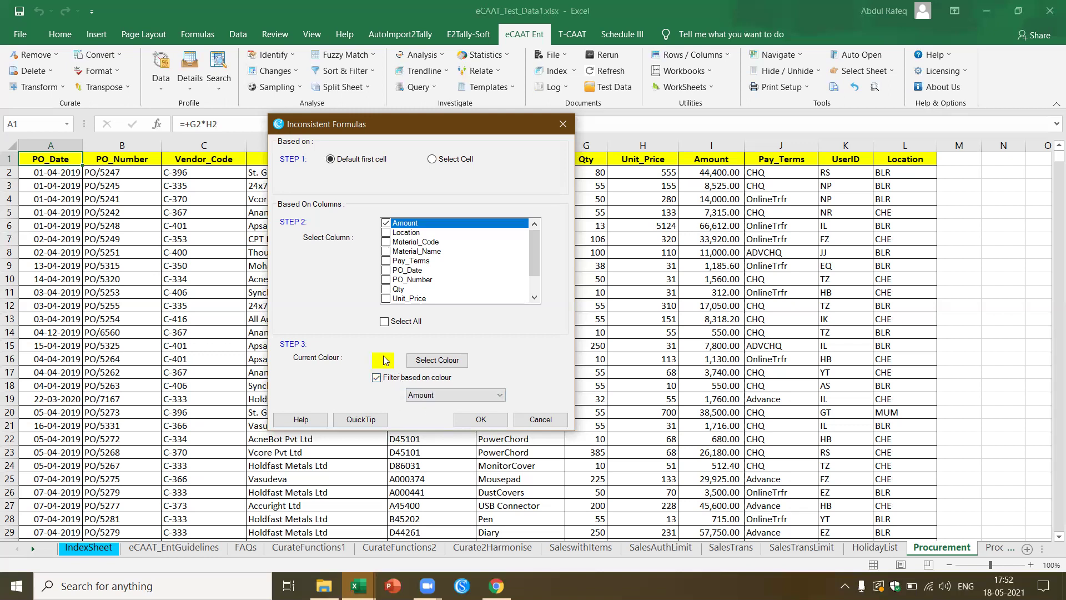
pyautogui.click(421, 362)
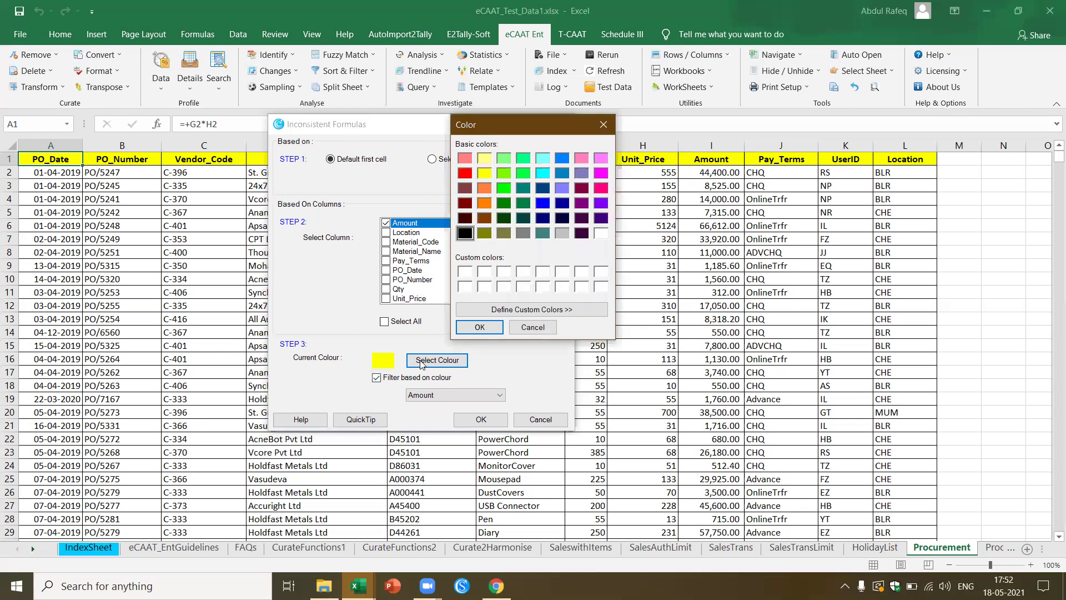
pyautogui.click(465, 173)
pyautogui.click(479, 328)
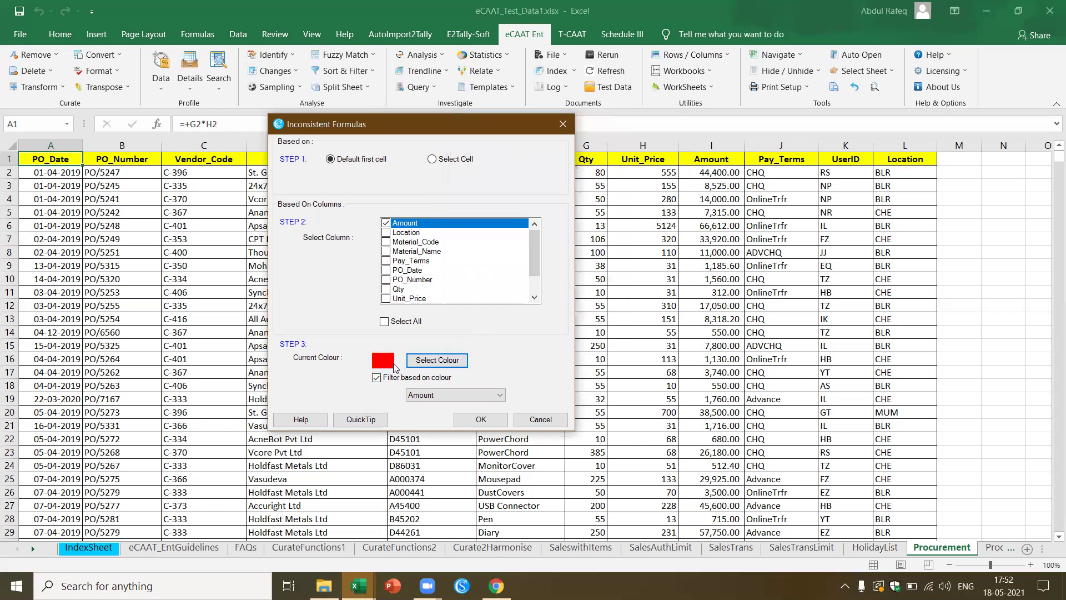
pyautogui.click(483, 420)
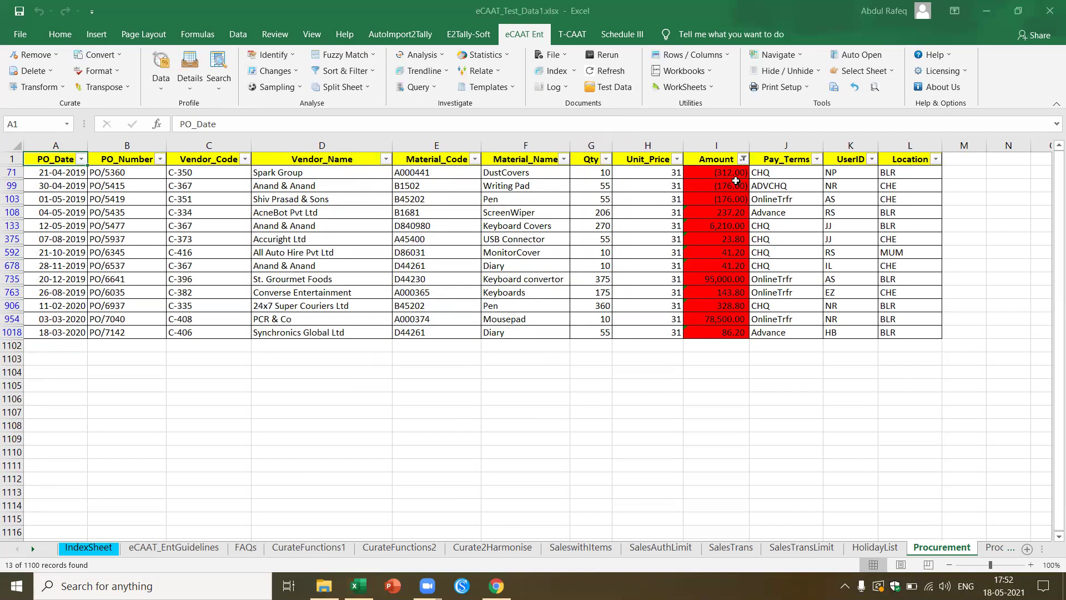
# Inspect the formulas behind the red-highlighted Amount cells one by one, from row 71 down to row 678
pyautogui.click(731, 175)
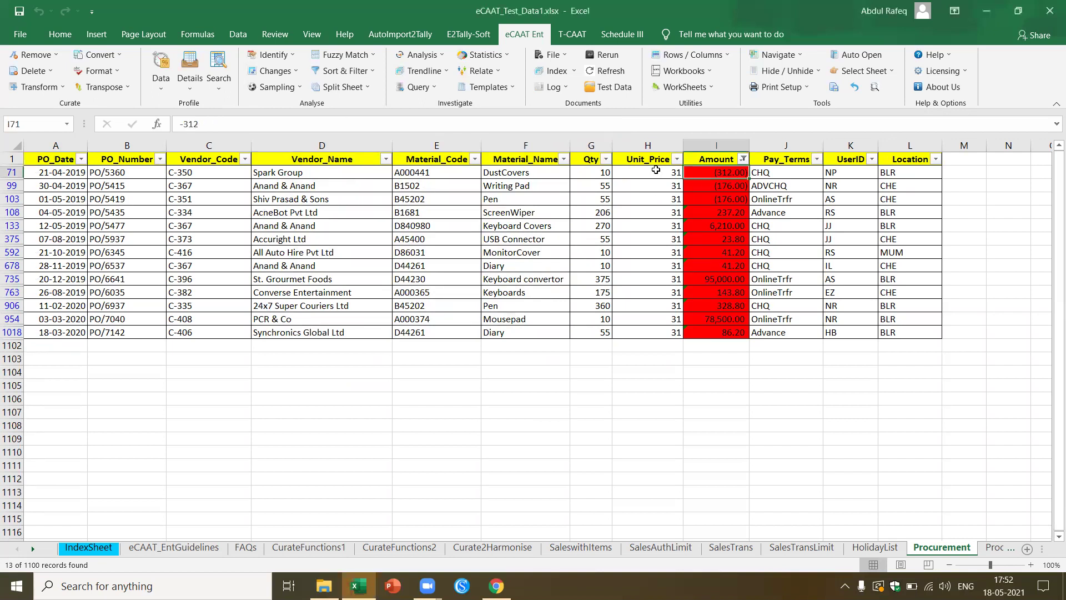
pyautogui.click(709, 186)
pyautogui.press('Down')
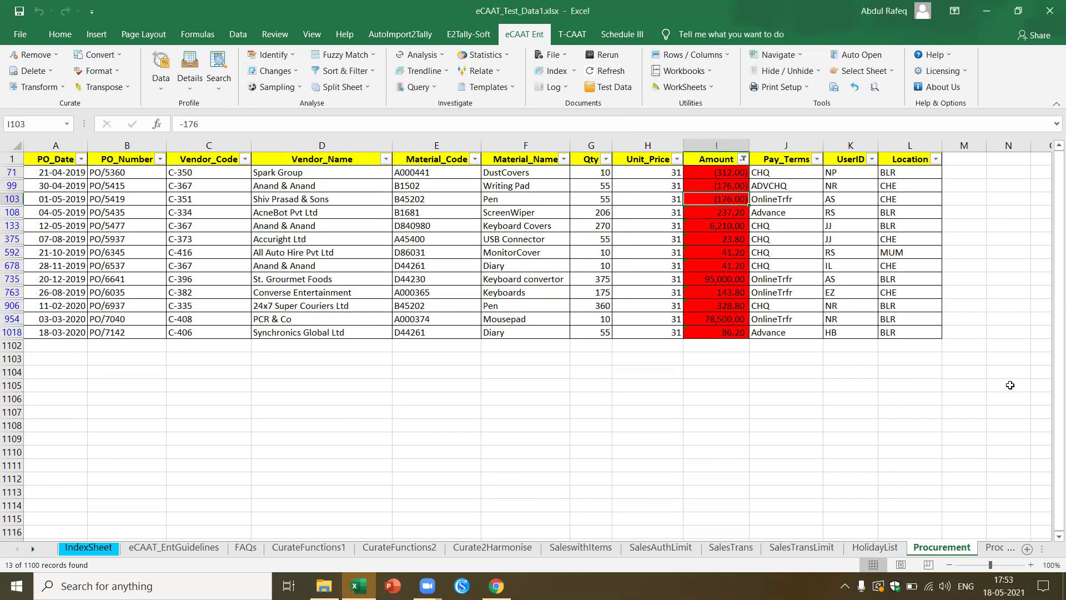
pyautogui.press('Down')
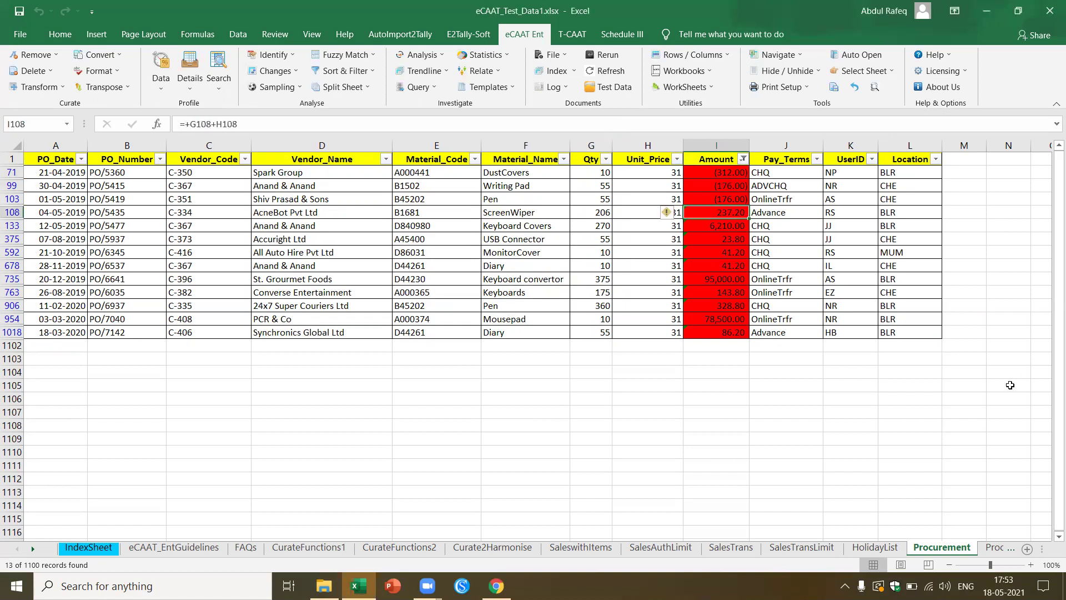
pyautogui.press('Down')
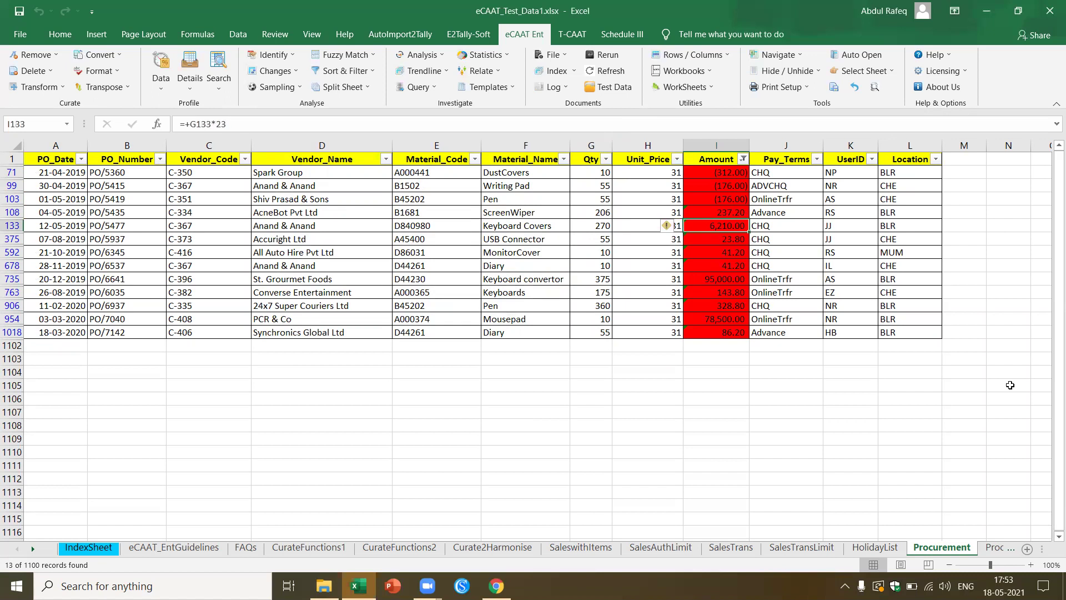
pyautogui.press('Down')
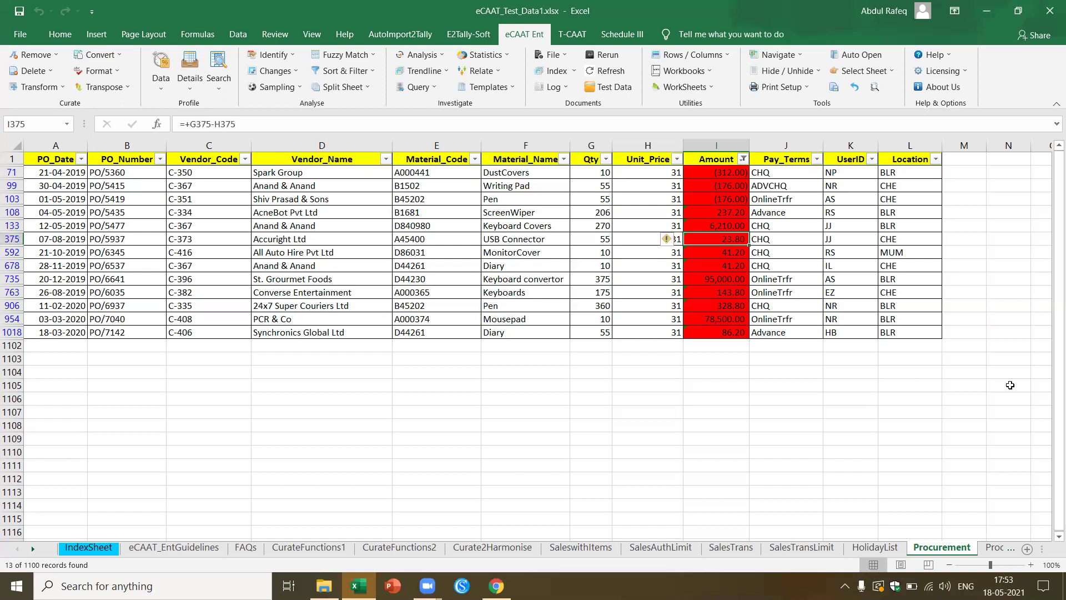
pyautogui.press('Down')
pyautogui.press('Down')
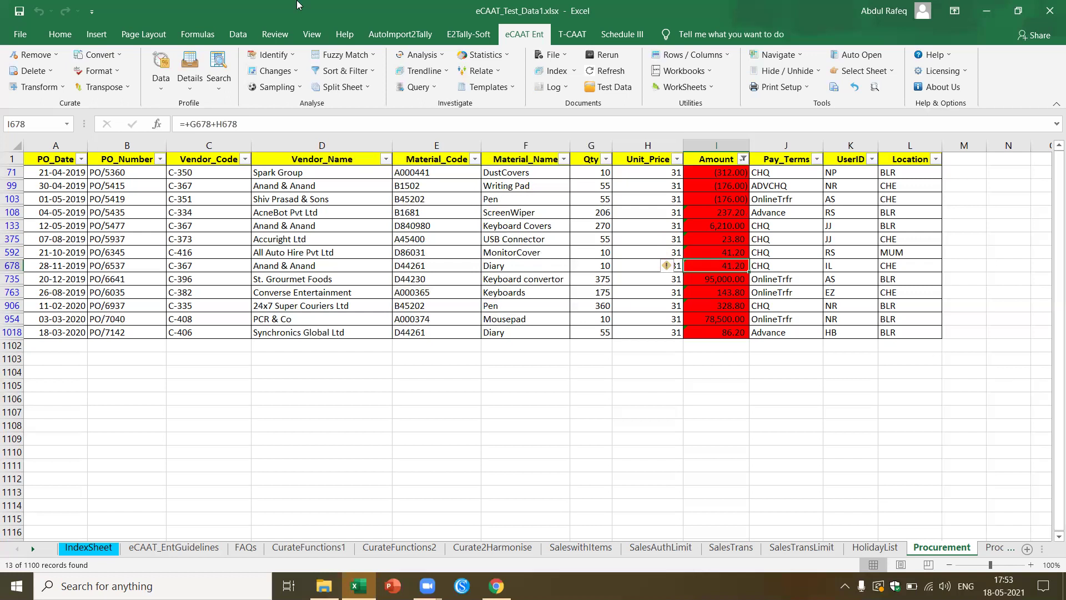
# Clear the colour filter on the Procurement sheet and check Amount formulas among the unfiltered rows
pyautogui.click(239, 35)
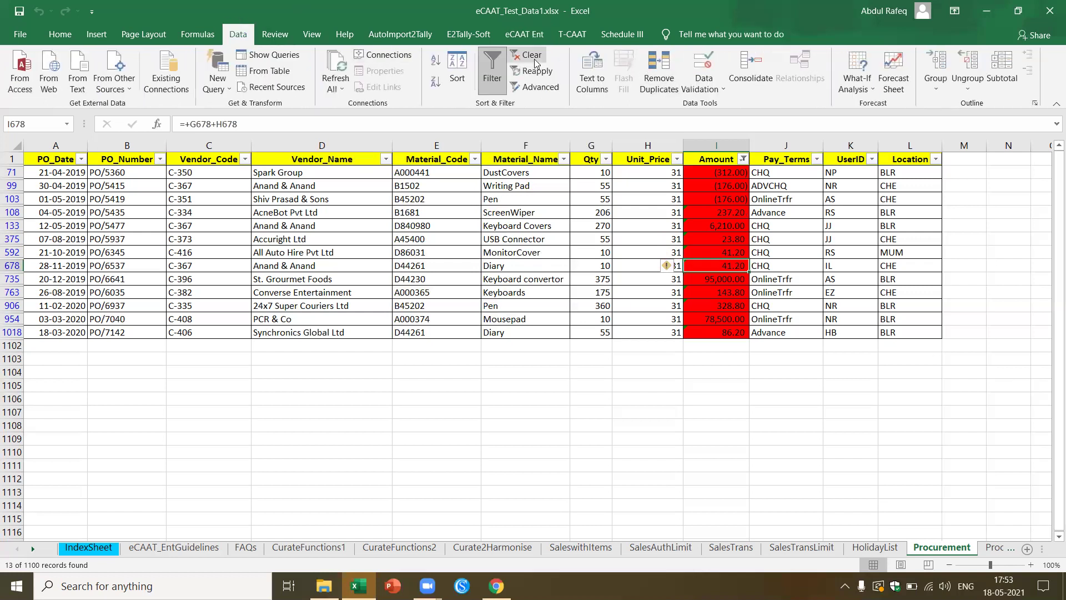
pyautogui.click(525, 55)
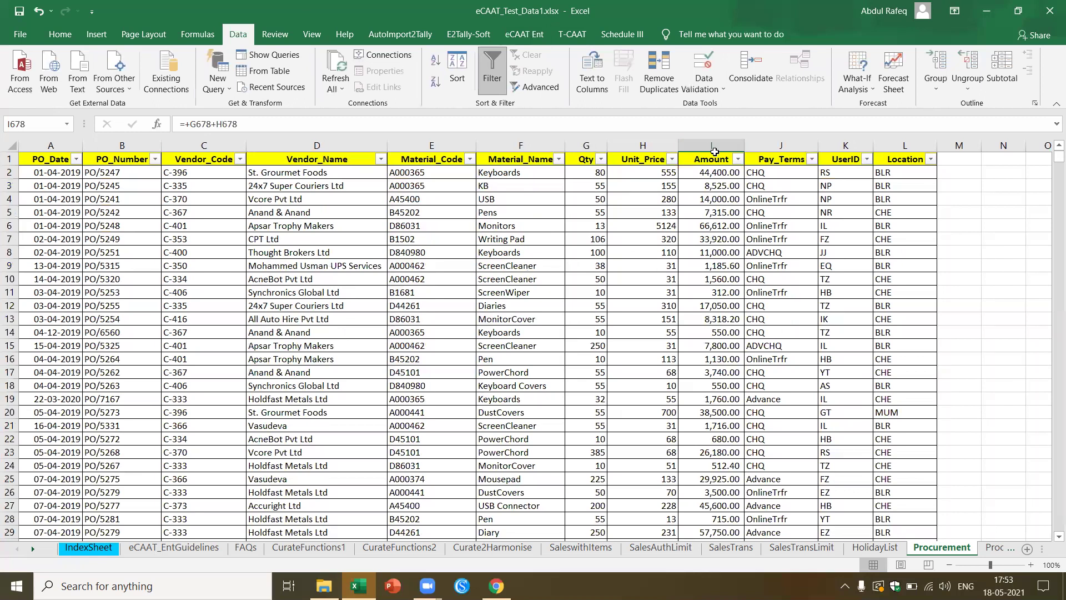
pyautogui.click(710, 137)
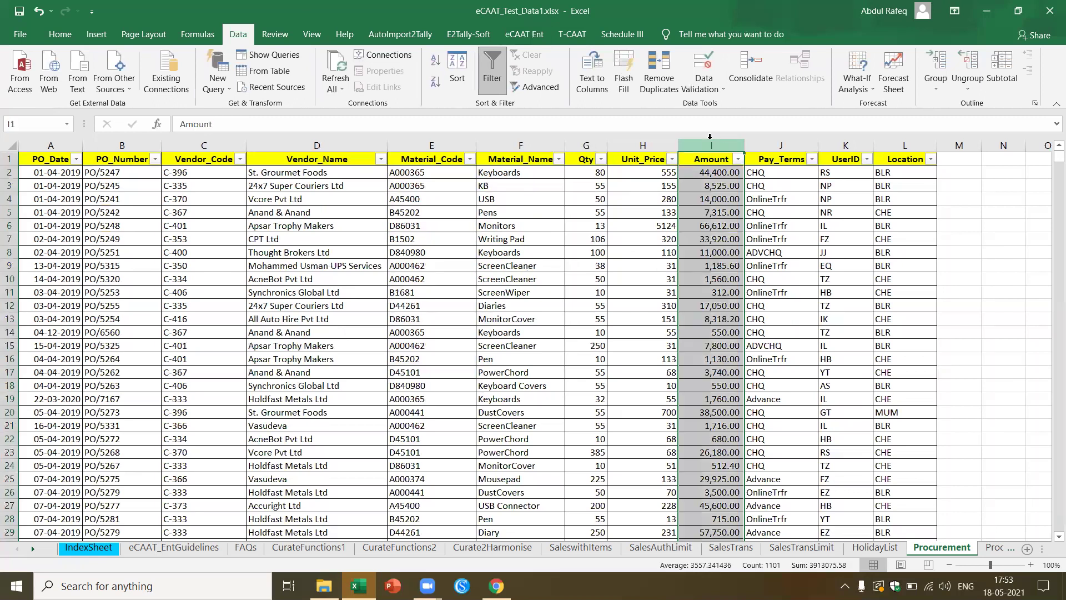
pyautogui.click(730, 252)
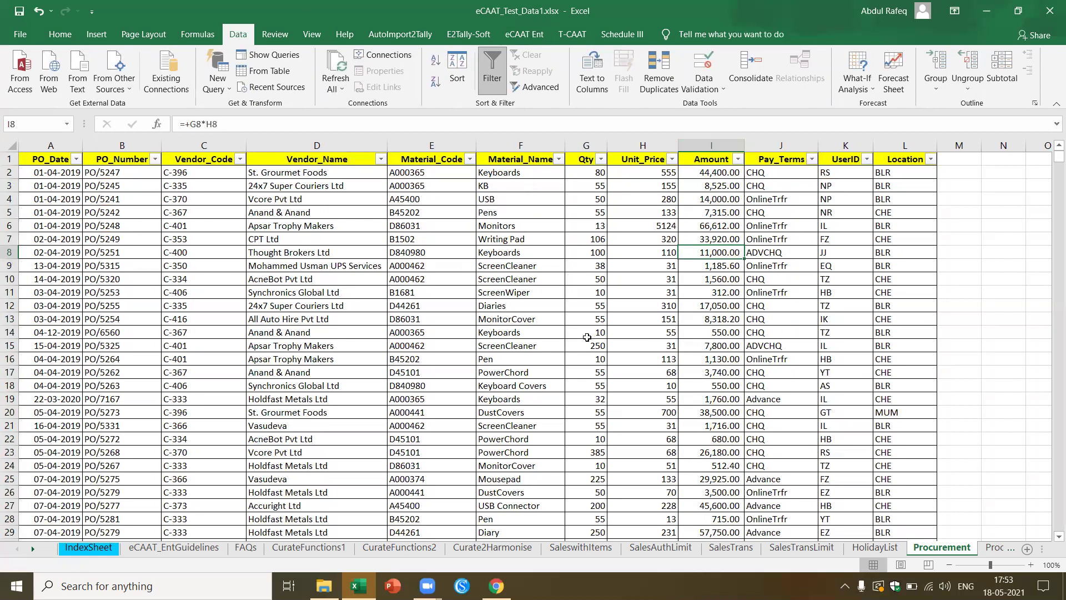
pyautogui.click(767, 276)
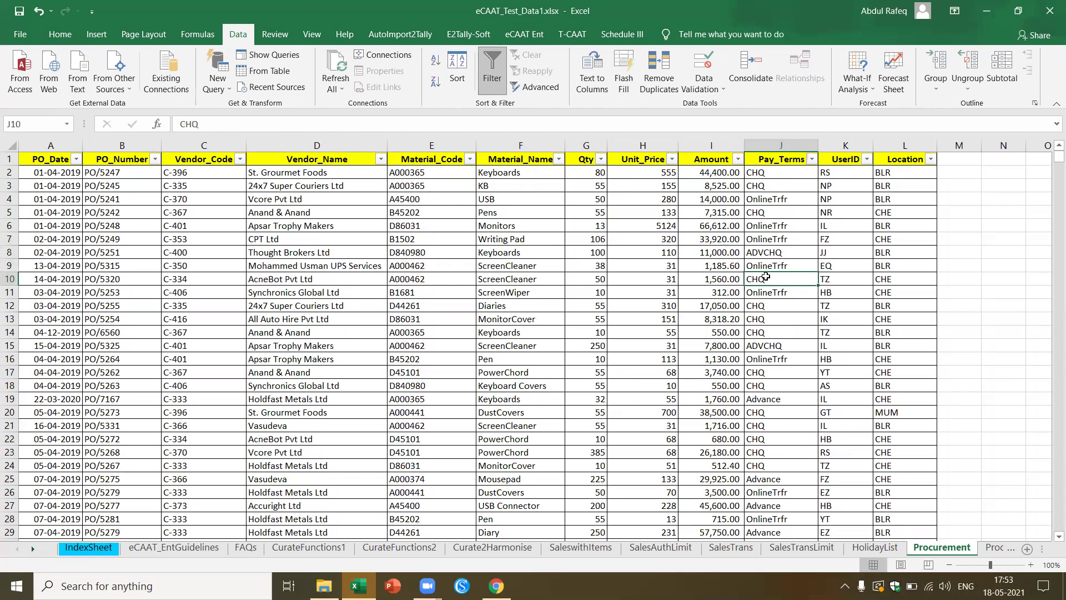
pyautogui.click(690, 347)
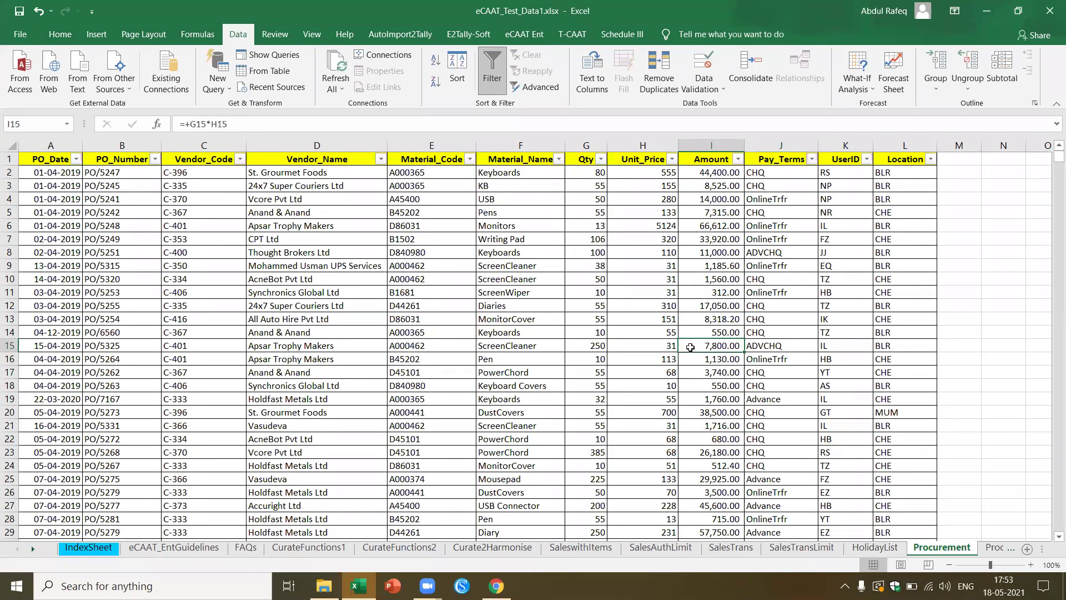
# Open the SaleswithItems sheet and look over its Product_Type, Colour, Region and User_ID columns
pyautogui.click(571, 551)
pyautogui.click(550, 309)
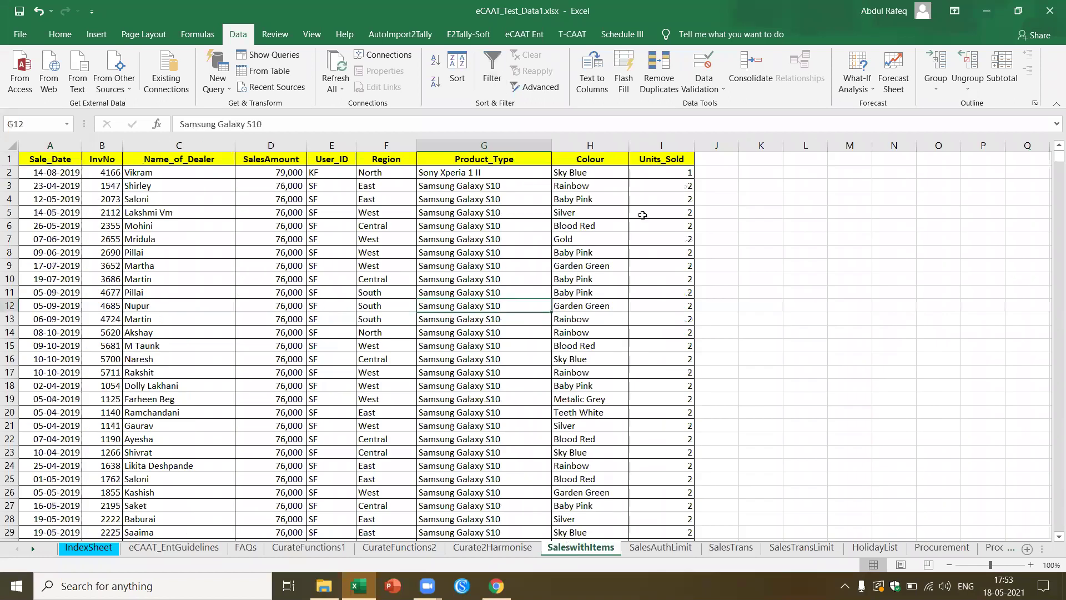
pyautogui.click(593, 225)
pyautogui.click(383, 199)
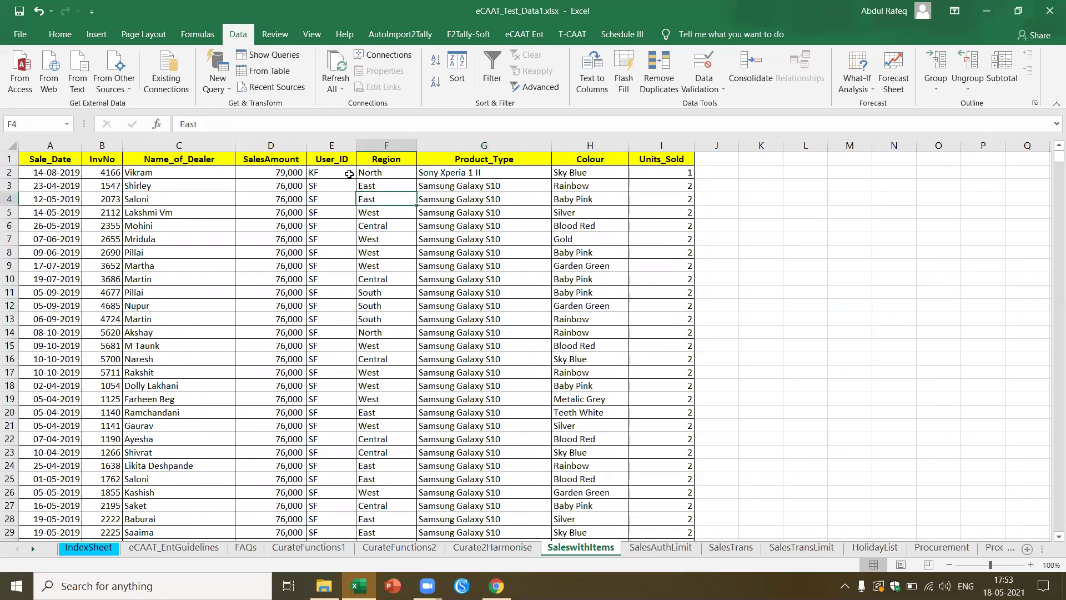
pyautogui.click(315, 172)
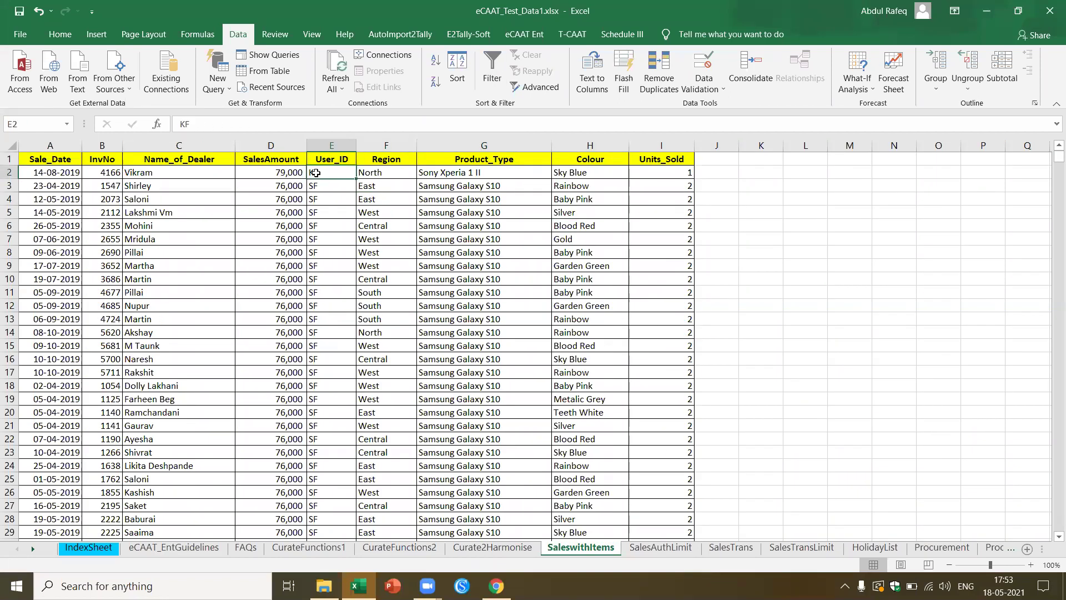
# View the SalesAuthLimit sheet, and return to SaleswithItems to examine the Product_Type column
pyautogui.click(684, 549)
pyautogui.click(200, 279)
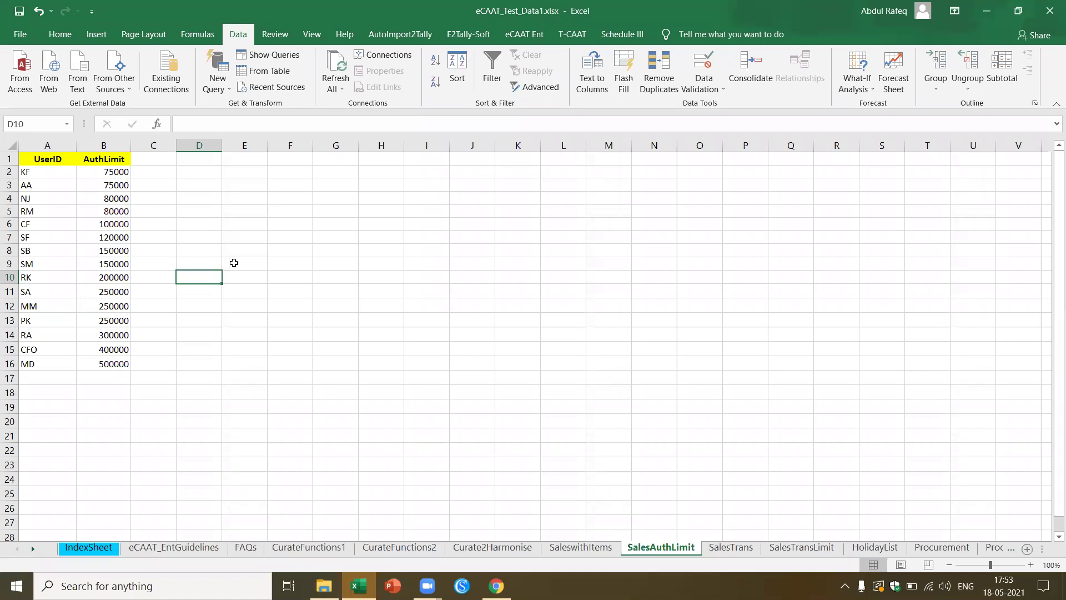
pyautogui.click(580, 548)
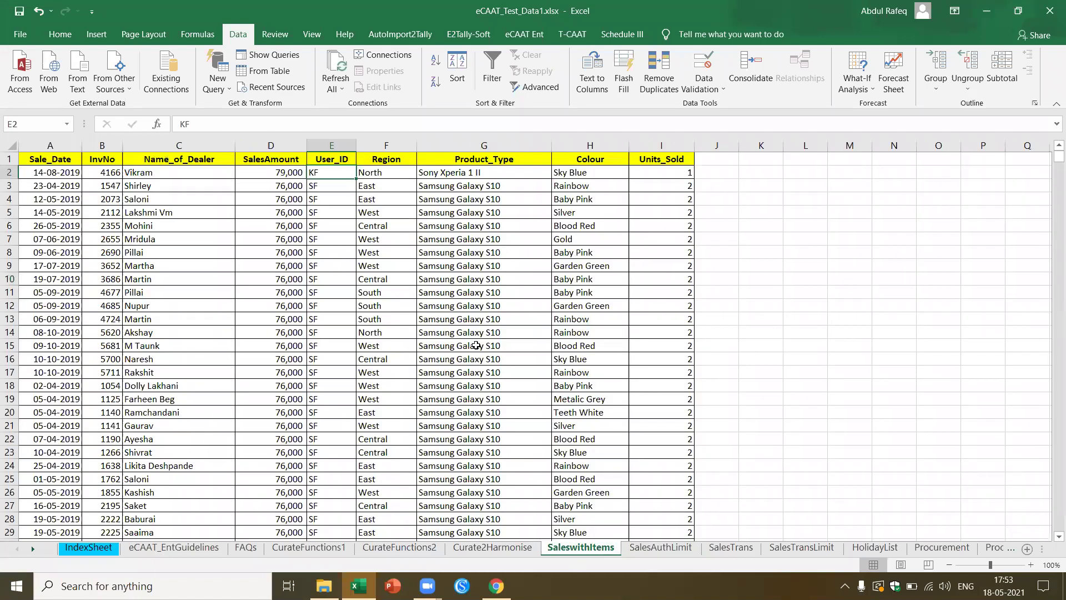
pyautogui.click(517, 314)
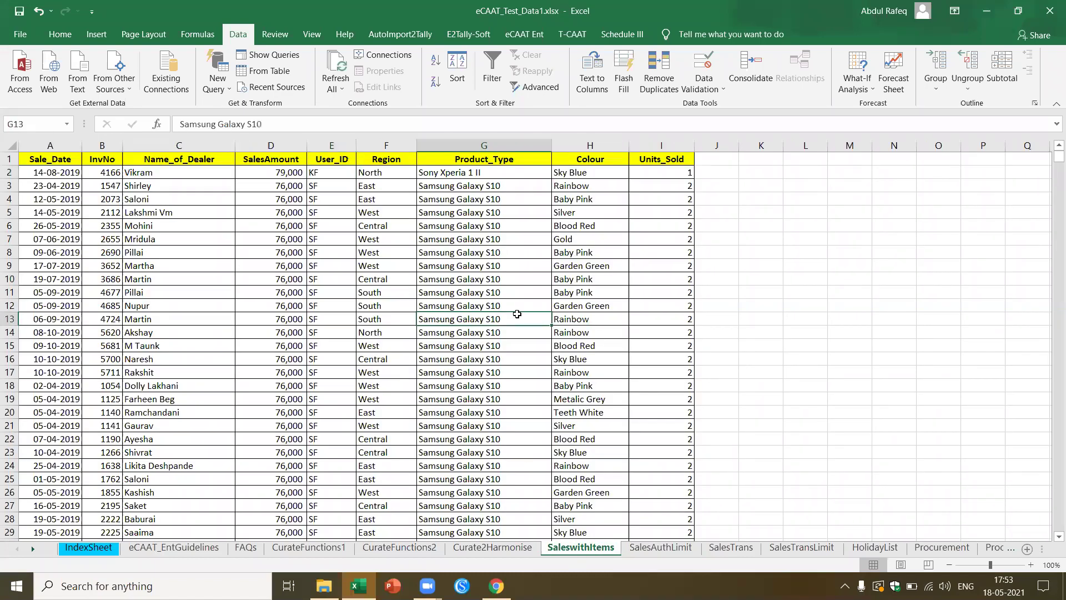
pyautogui.click(471, 145)
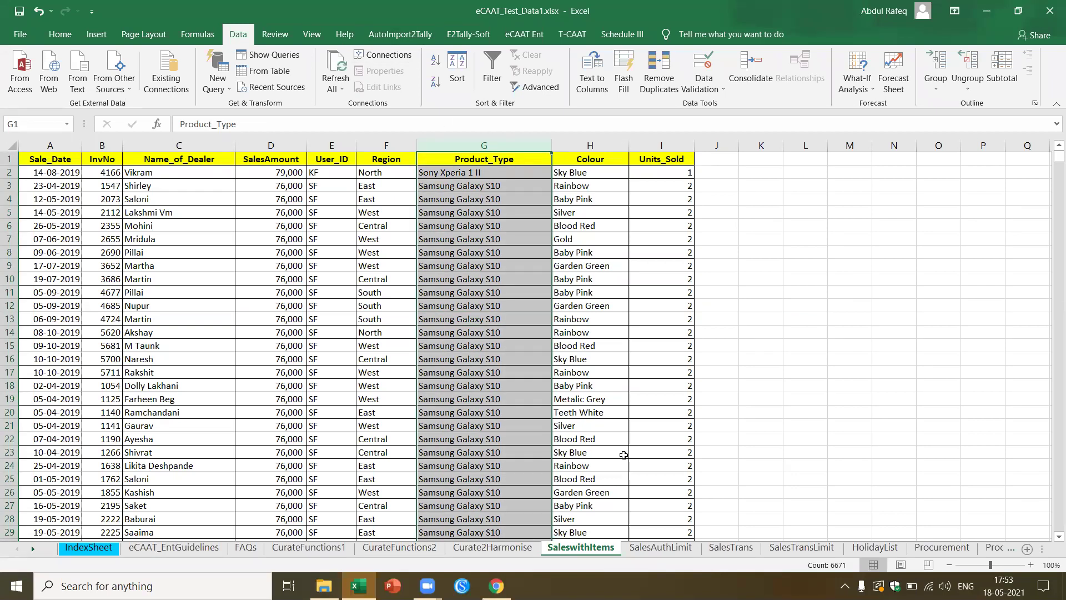
# Reopen the SalesAuthLimit sheet and review the AuthLimit assigned to each UserID
pyautogui.click(640, 550)
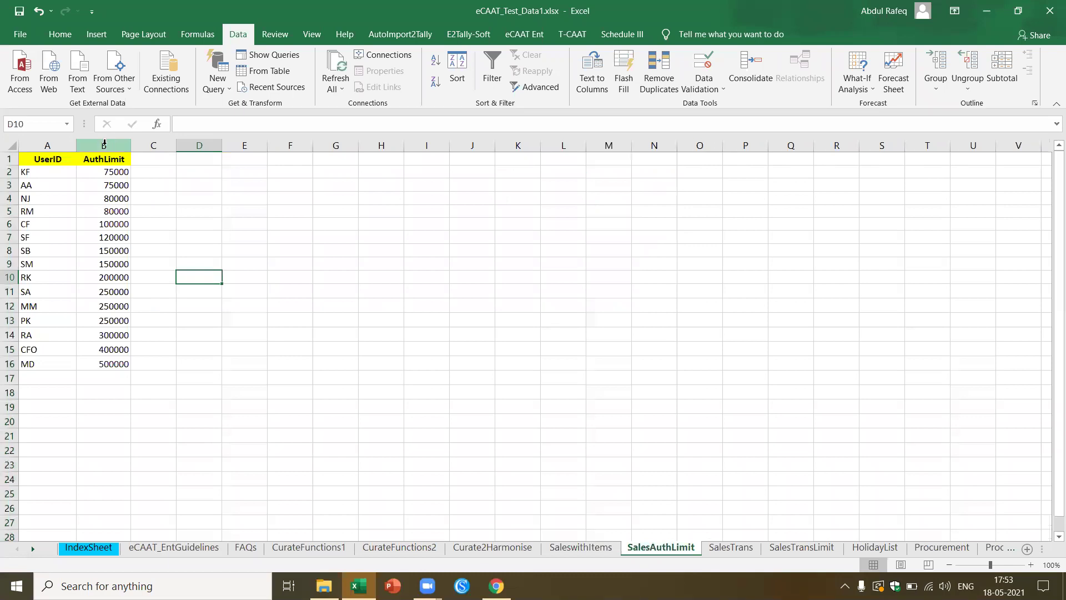
pyautogui.click(104, 145)
pyautogui.click(179, 291)
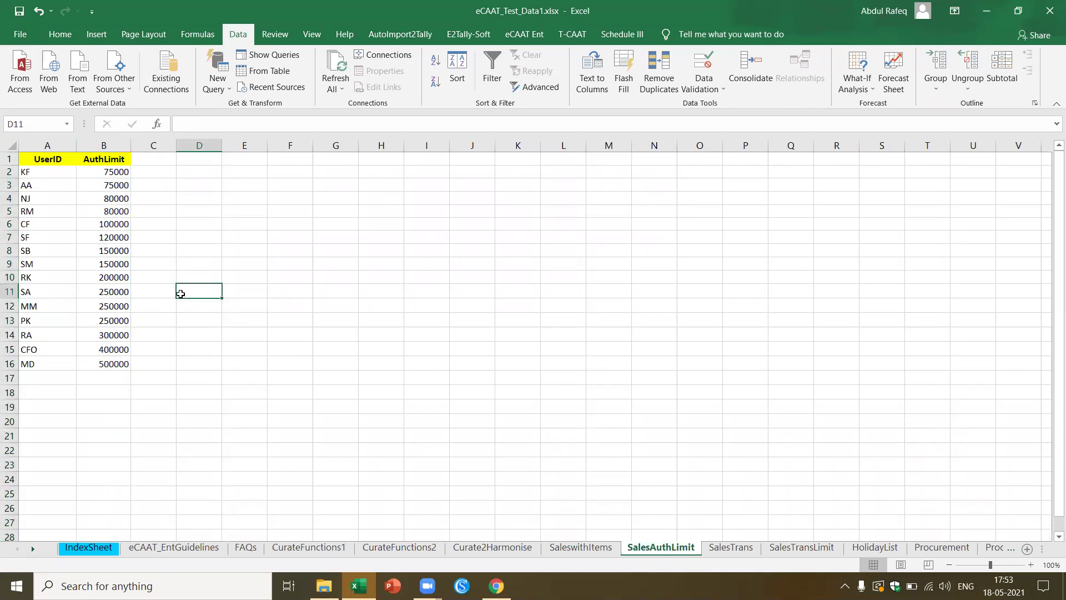
pyautogui.click(626, 359)
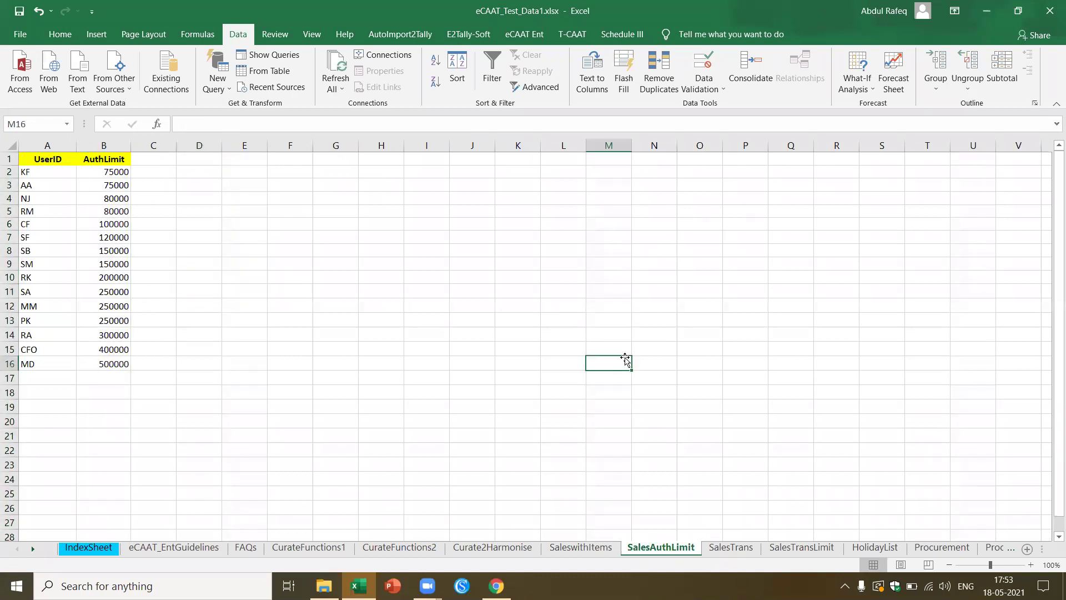
pyautogui.click(458, 287)
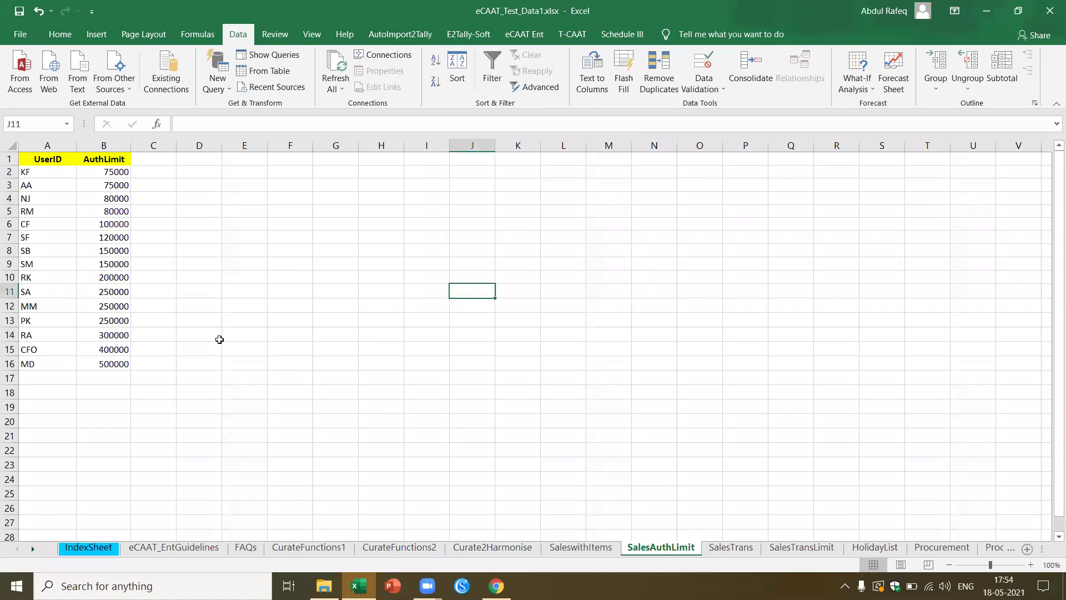
# From the SaleswithItems sheet, start an eCAAT Authentication Check with SalesAuthLimit as the secondary file
pyautogui.click(574, 547)
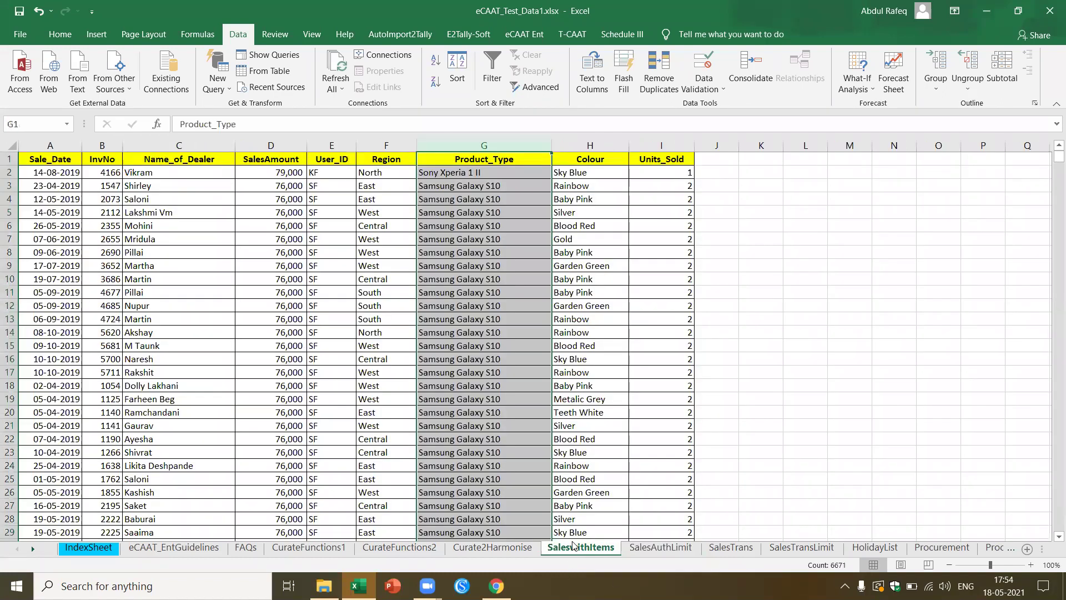
pyautogui.click(532, 249)
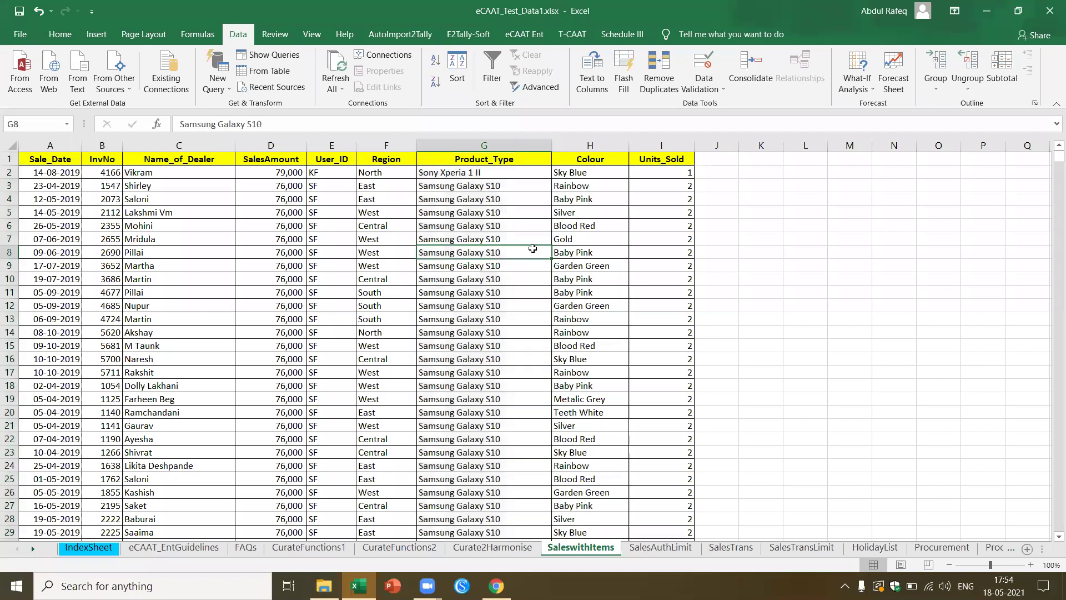
pyautogui.click(516, 35)
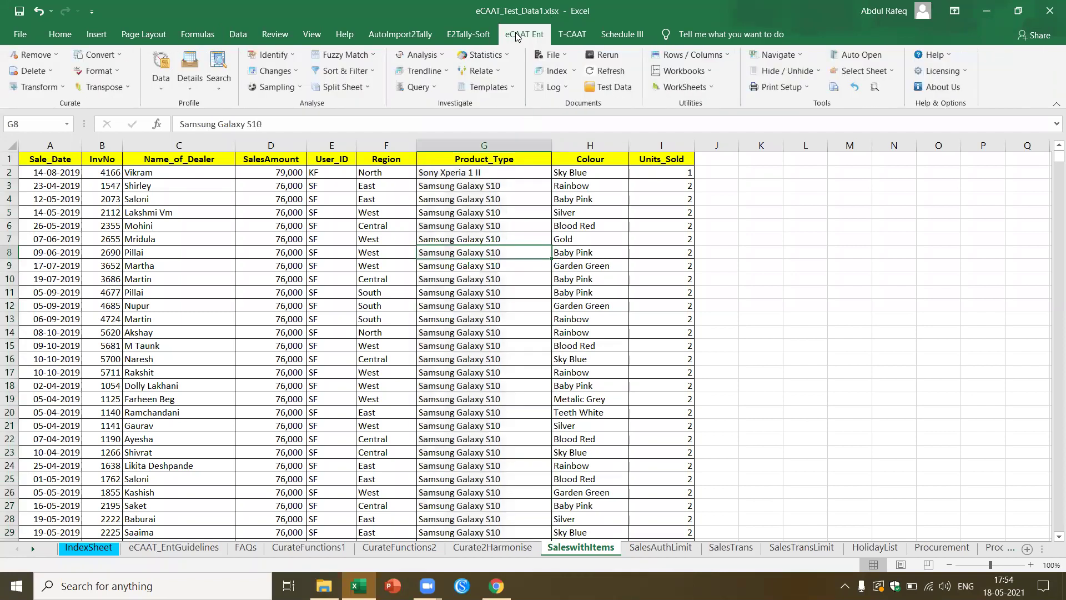
pyautogui.click(513, 89)
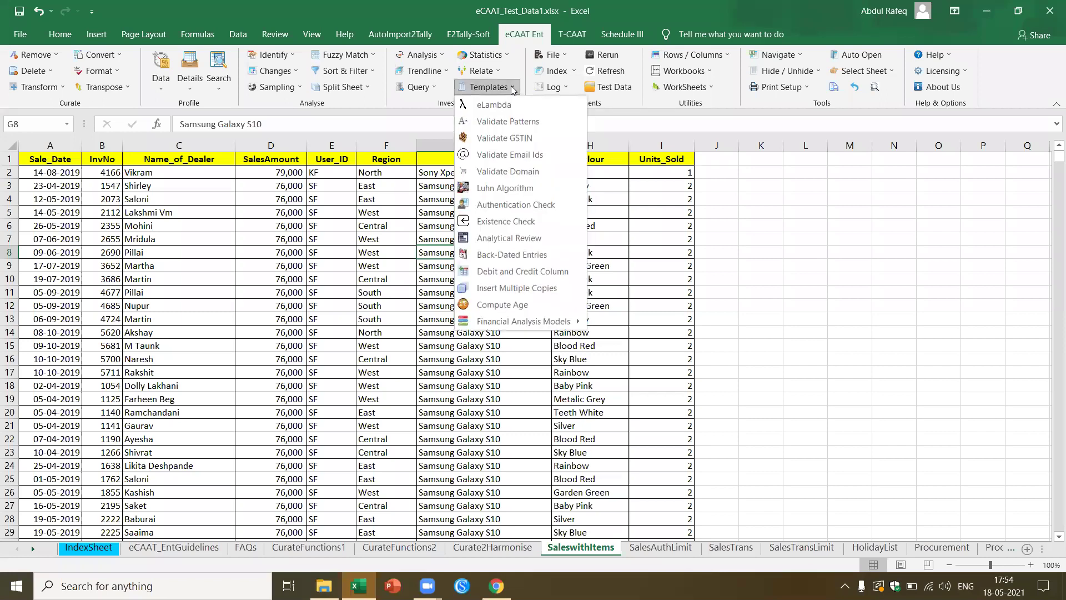
pyautogui.click(533, 211)
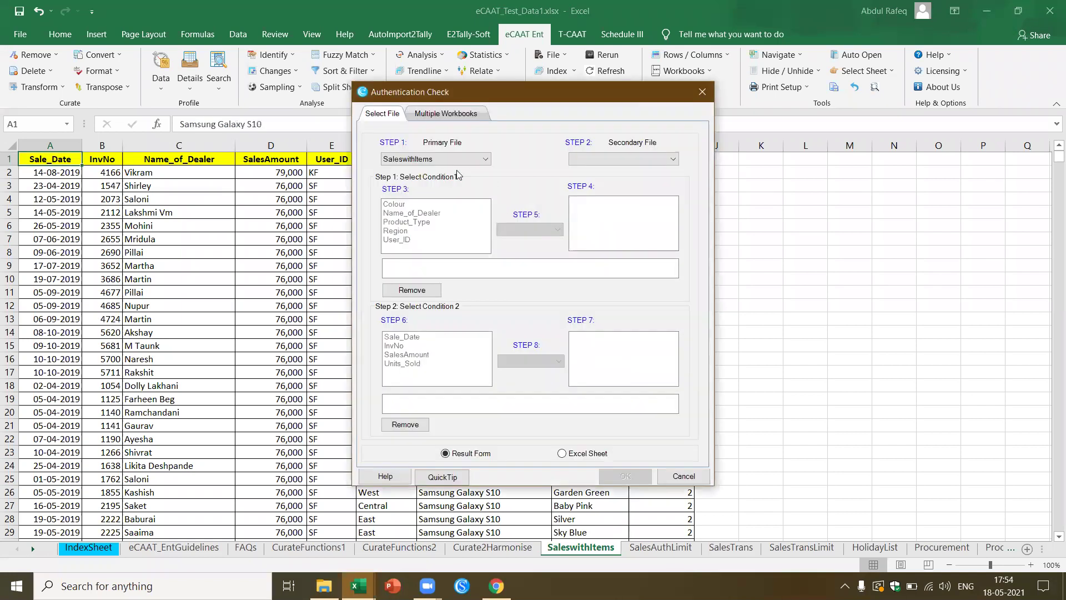
pyautogui.click(674, 161)
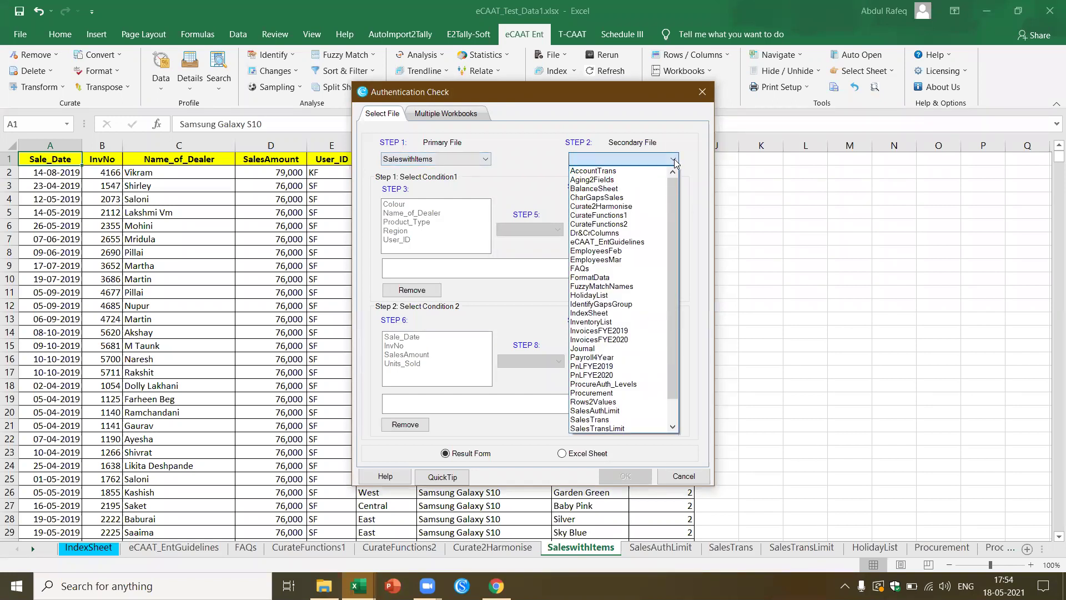
pyautogui.write('sAuthLimit')
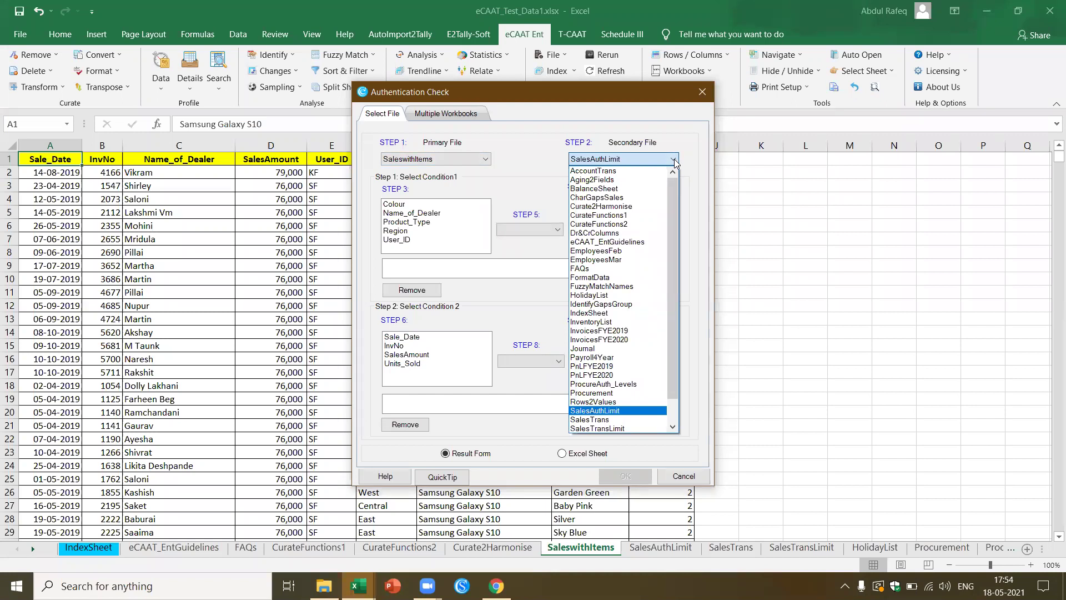
pyautogui.click(642, 411)
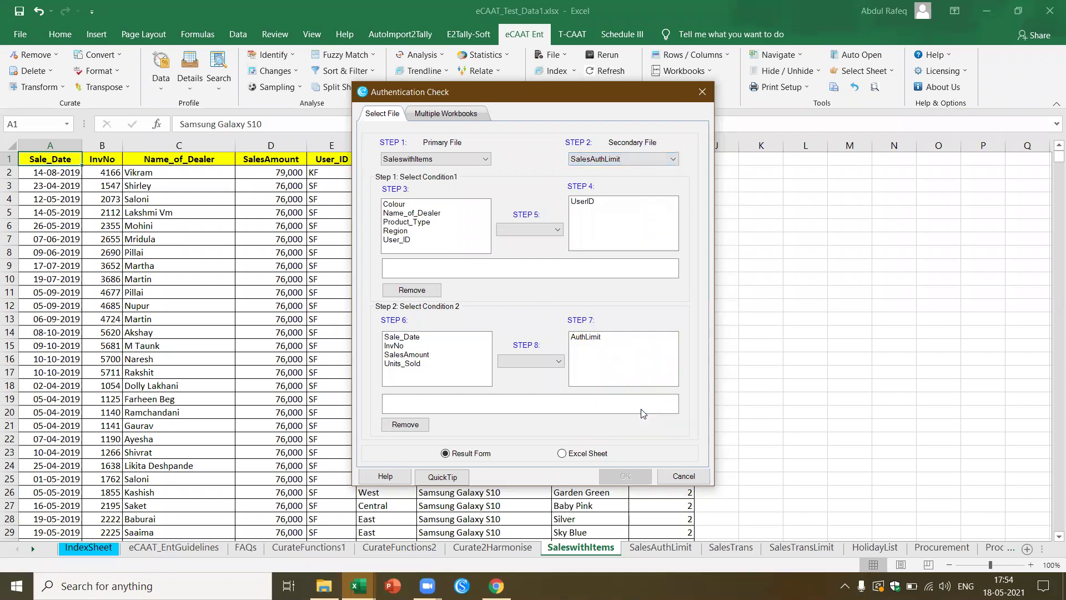
# Define condition 1 of the check as User_ID in SaleswithItems Equals UserID in SalesAuthLimit
pyautogui.click(412, 241)
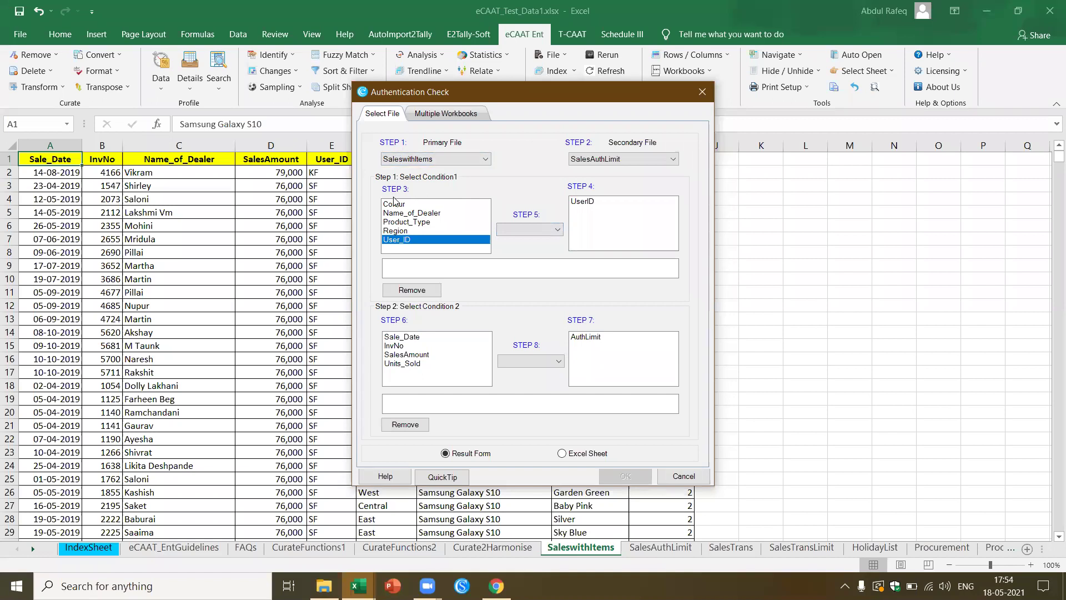
pyautogui.click(582, 201)
pyautogui.click(558, 229)
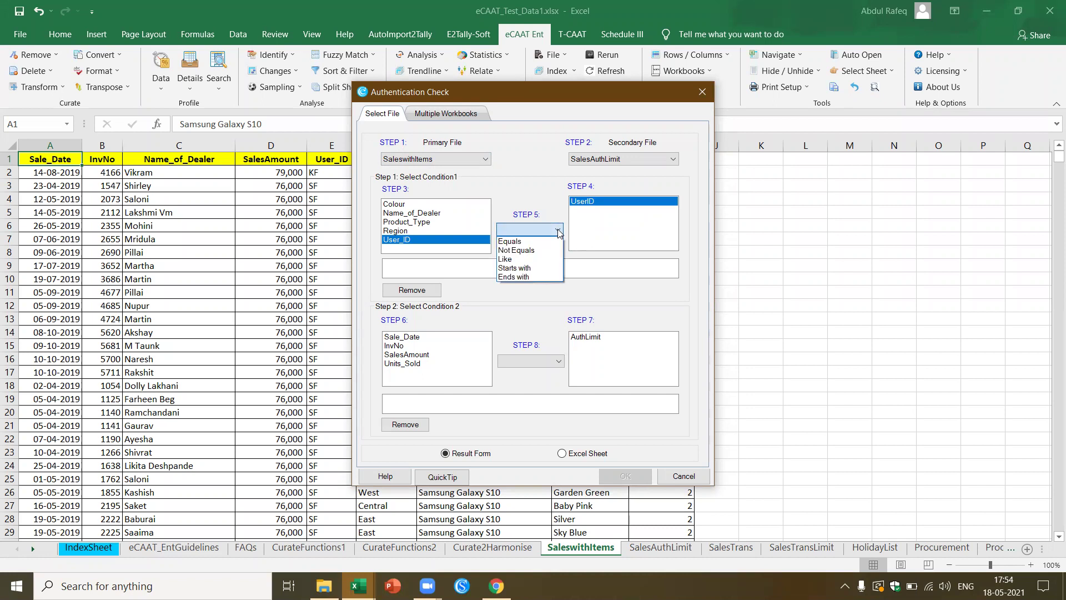
pyautogui.click(539, 241)
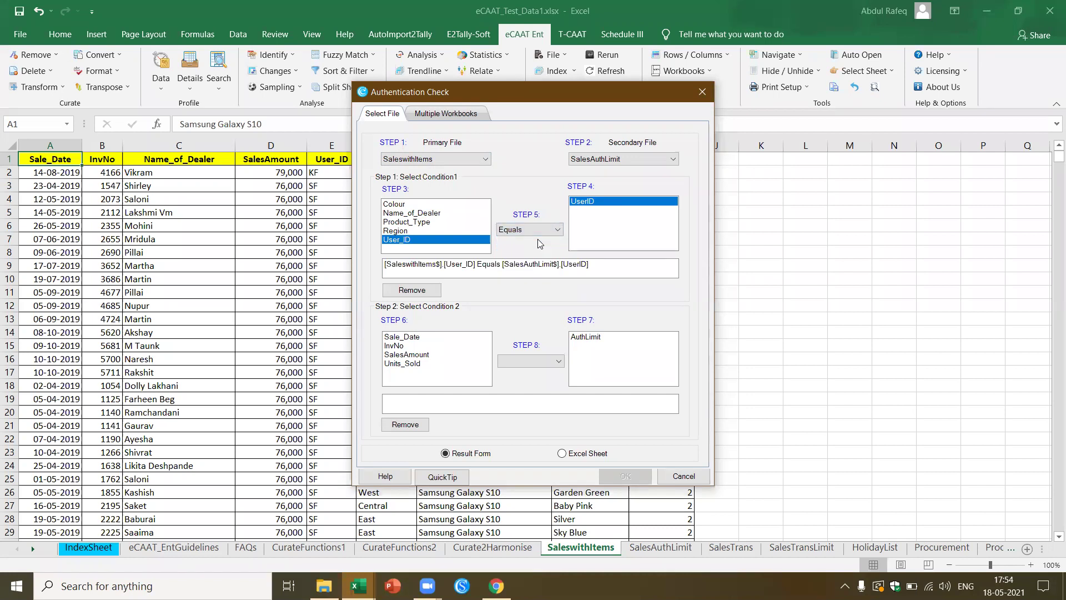
# Define condition 2 as SalesAmount greater than AuthLimit, and run the Authentication Check with the result form as output
pyautogui.click(420, 356)
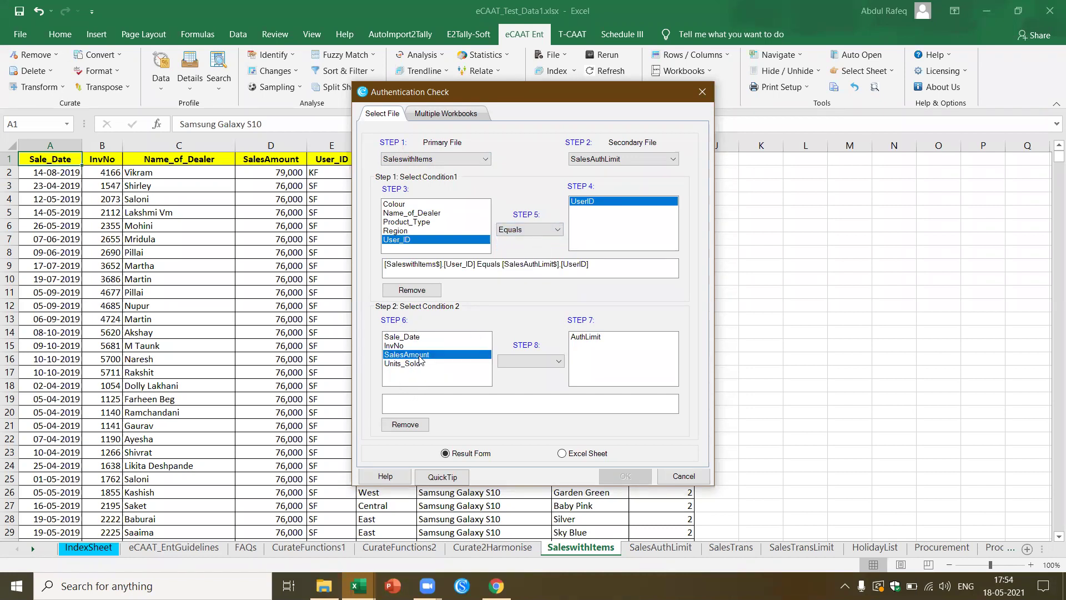
pyautogui.click(586, 337)
pyautogui.click(558, 362)
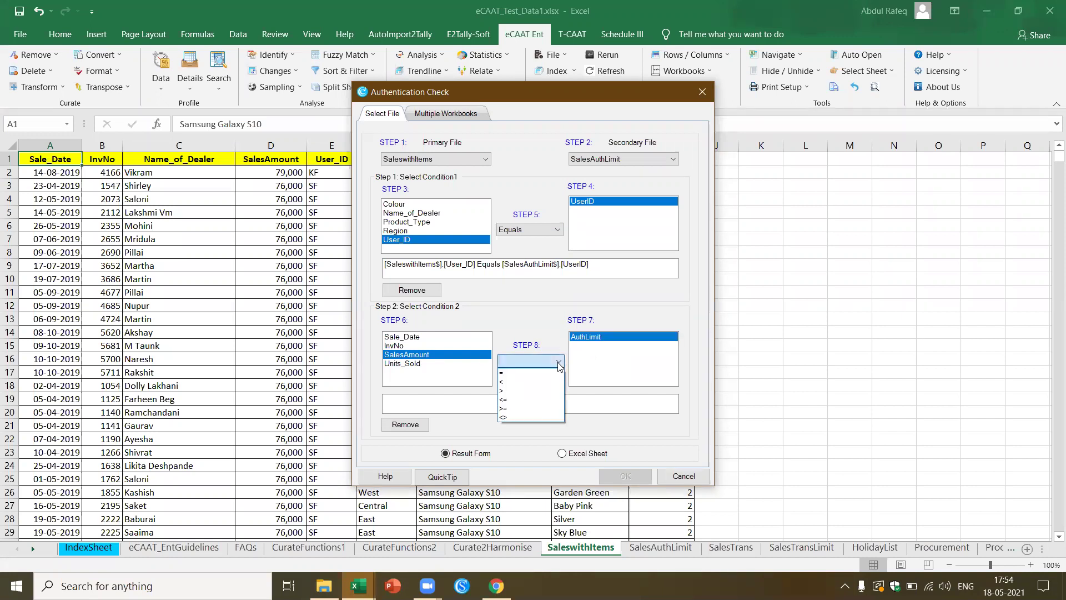
pyautogui.click(544, 391)
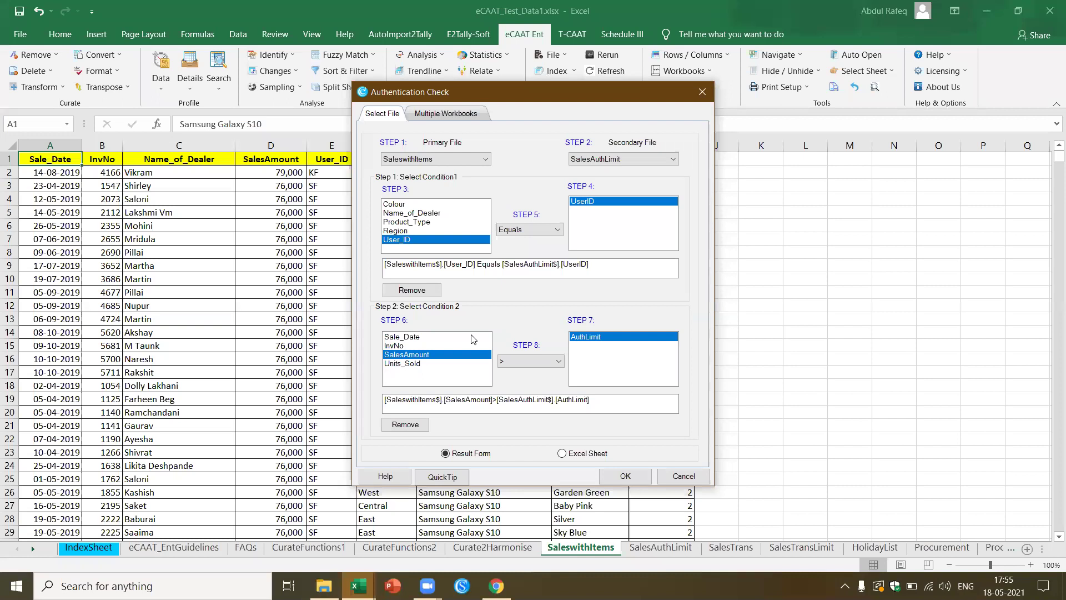
pyautogui.click(633, 466)
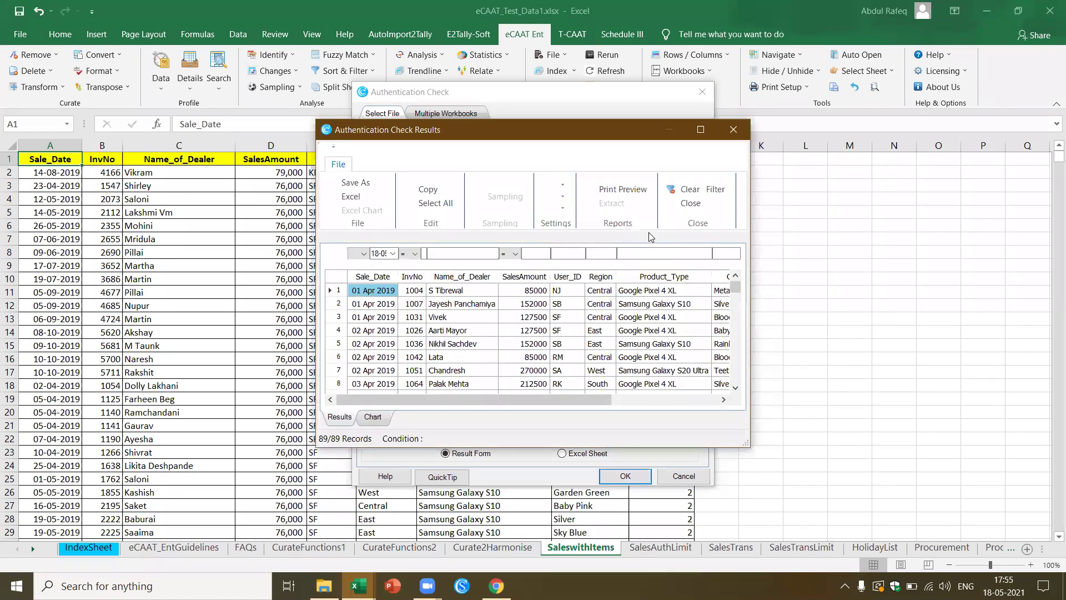
# Maximize the Authentication Check Results and compare SalesAmount with AuthLimit in the first two records
pyautogui.click(701, 129)
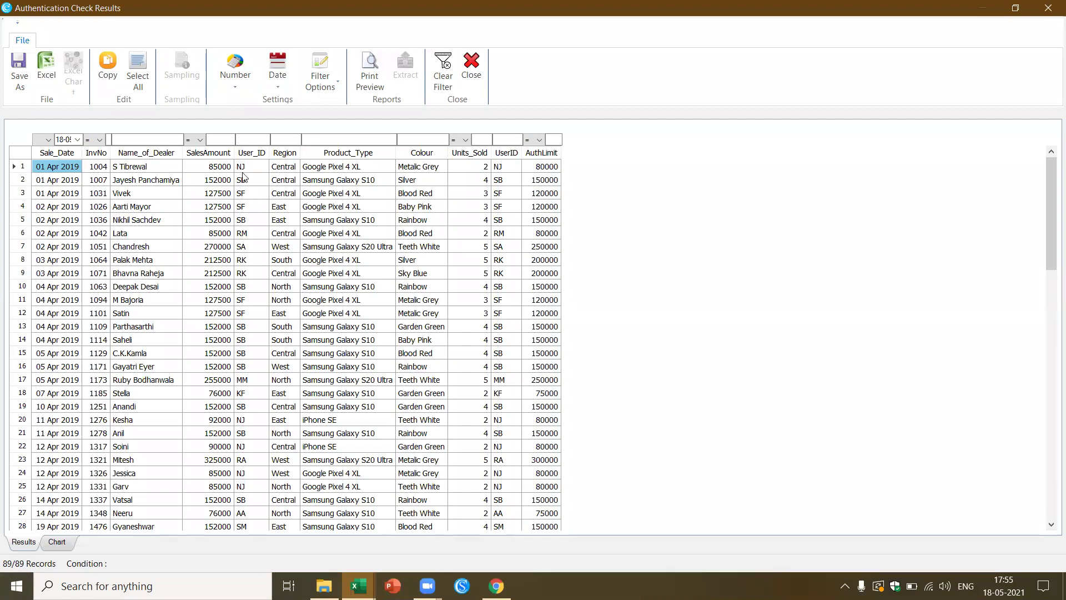
pyautogui.click(226, 171)
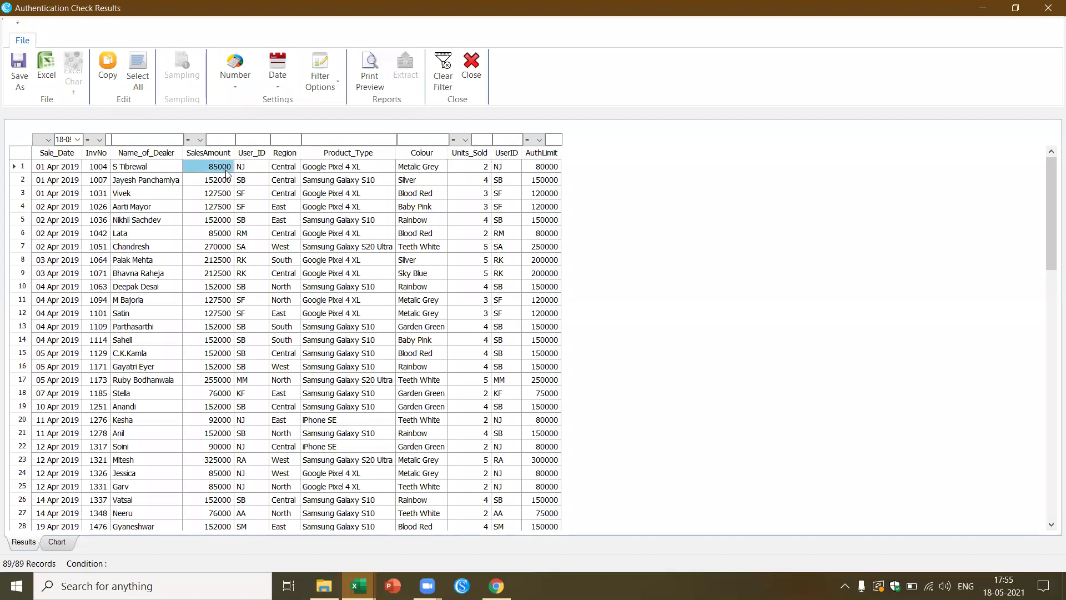
pyautogui.click(552, 169)
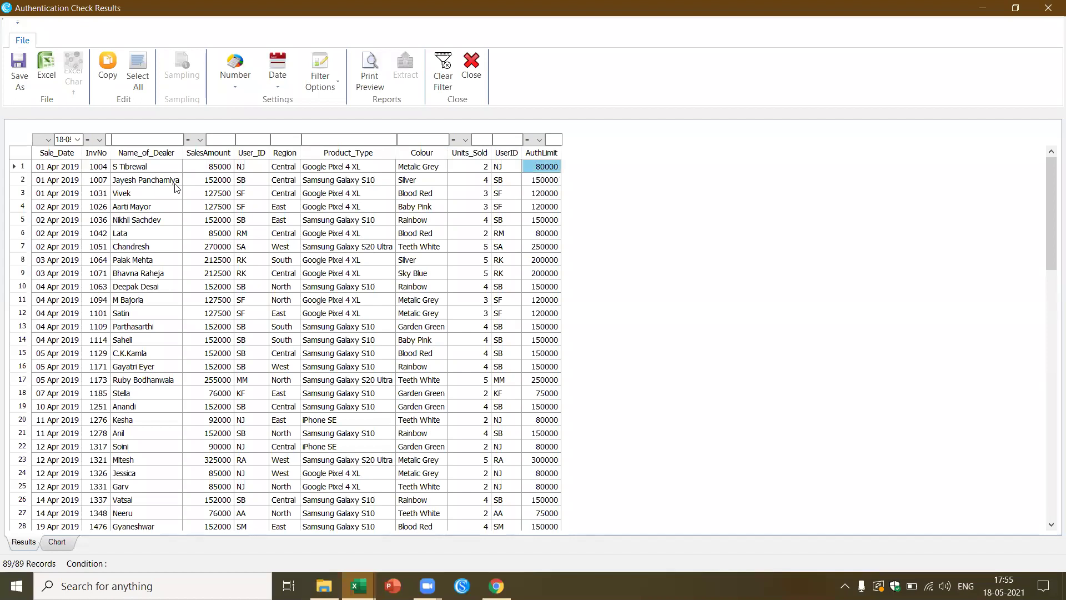
pyautogui.click(221, 182)
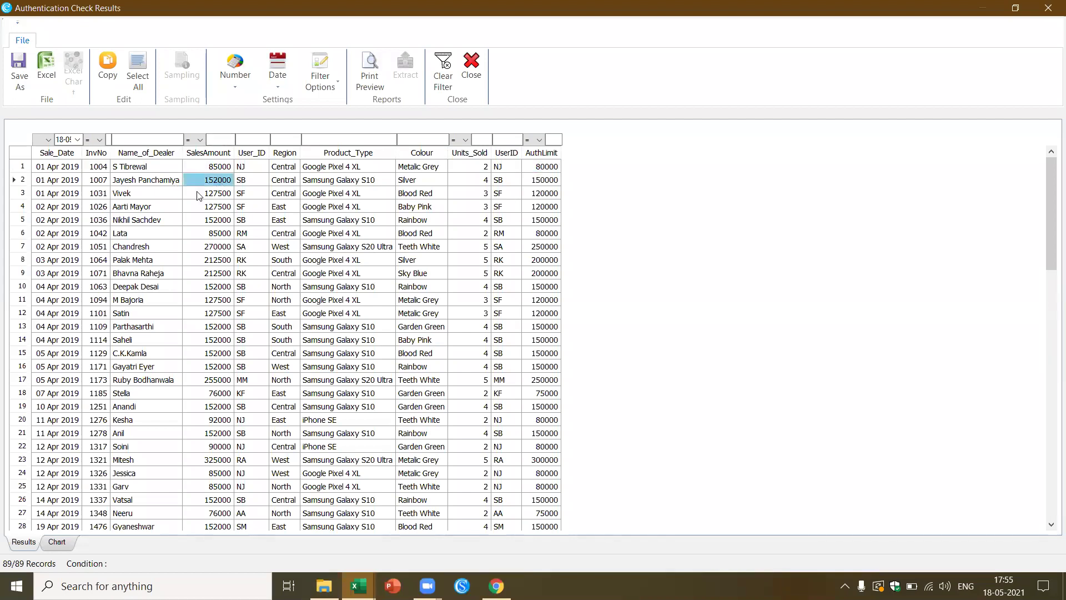
pyautogui.click(550, 180)
# Filter the check results by UserID nj, replace the filter with sf to review that user's records, and close the results
pyautogui.click(510, 140)
pyautogui.write('nj')
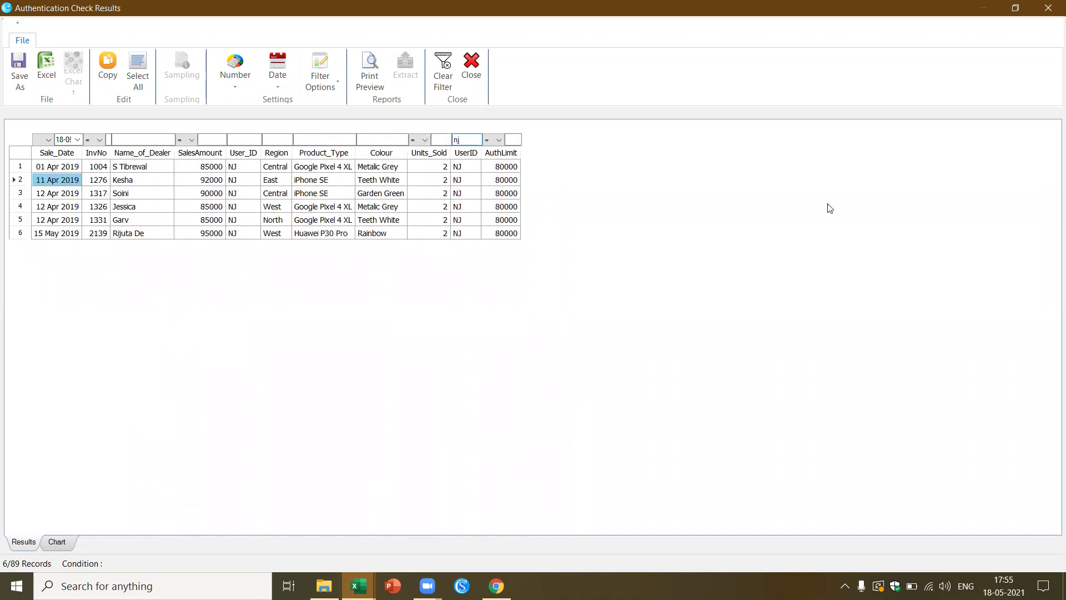
pyautogui.press('BackSpace')
pyautogui.press('BackSpace')
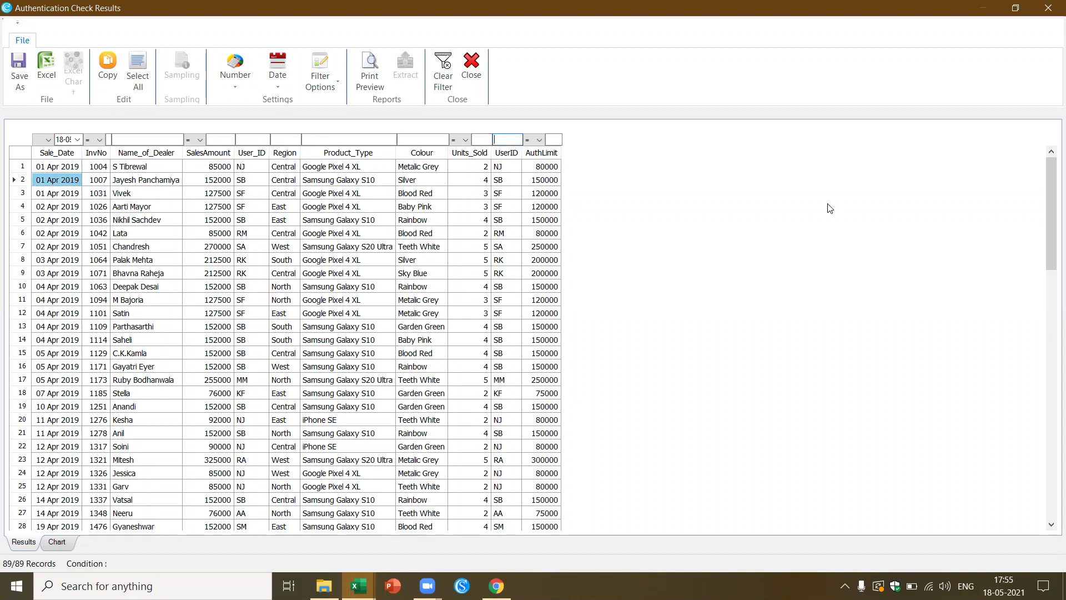
pyautogui.write('sf')
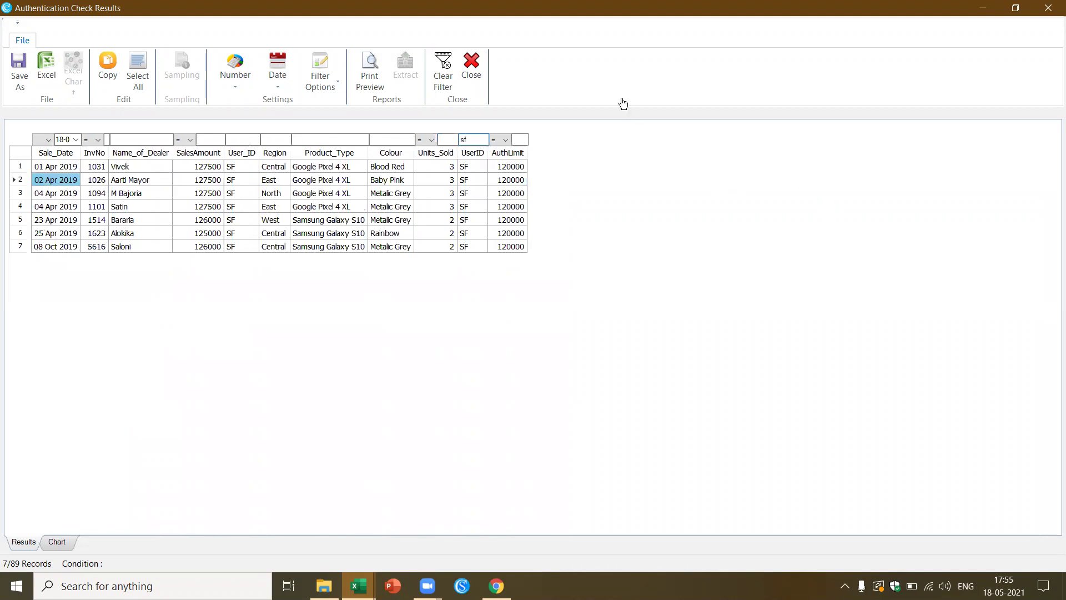
pyautogui.click(472, 66)
pyautogui.click(521, 252)
pyautogui.click(467, 238)
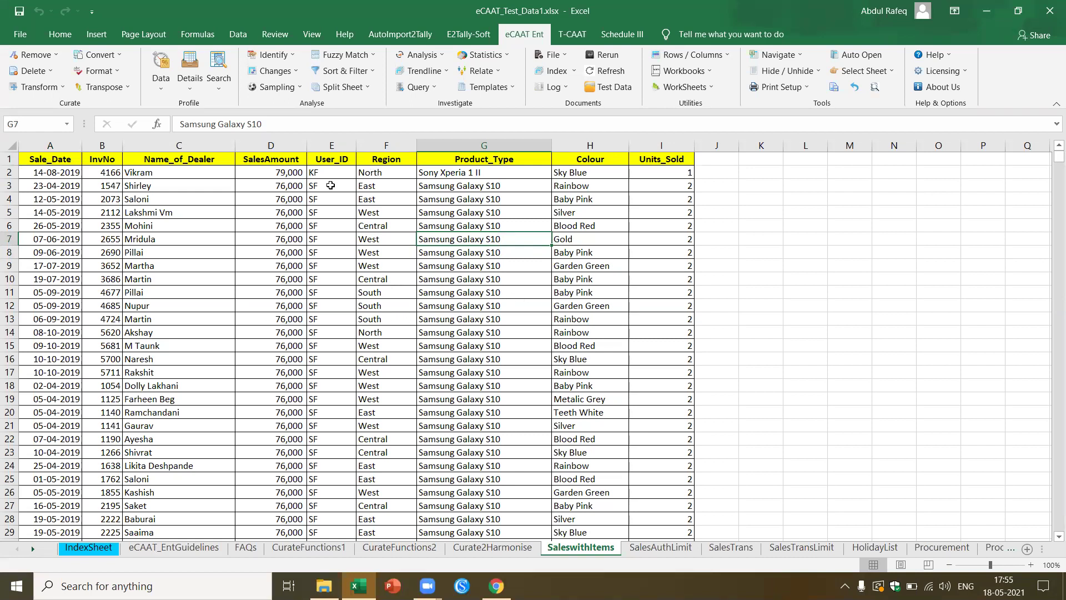
pyautogui.click(282, 172)
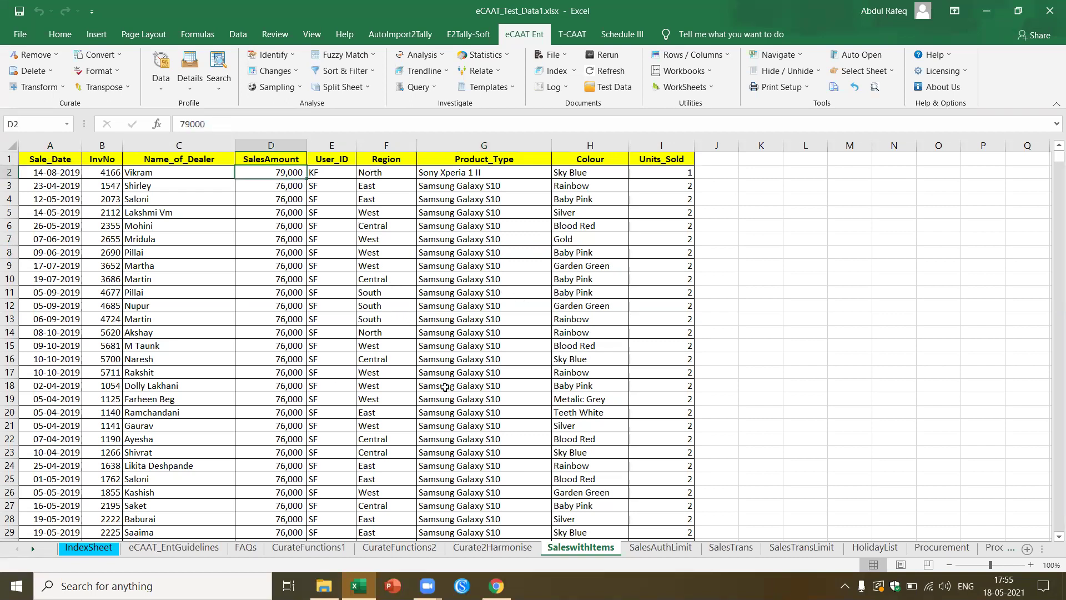
pyautogui.click(499, 278)
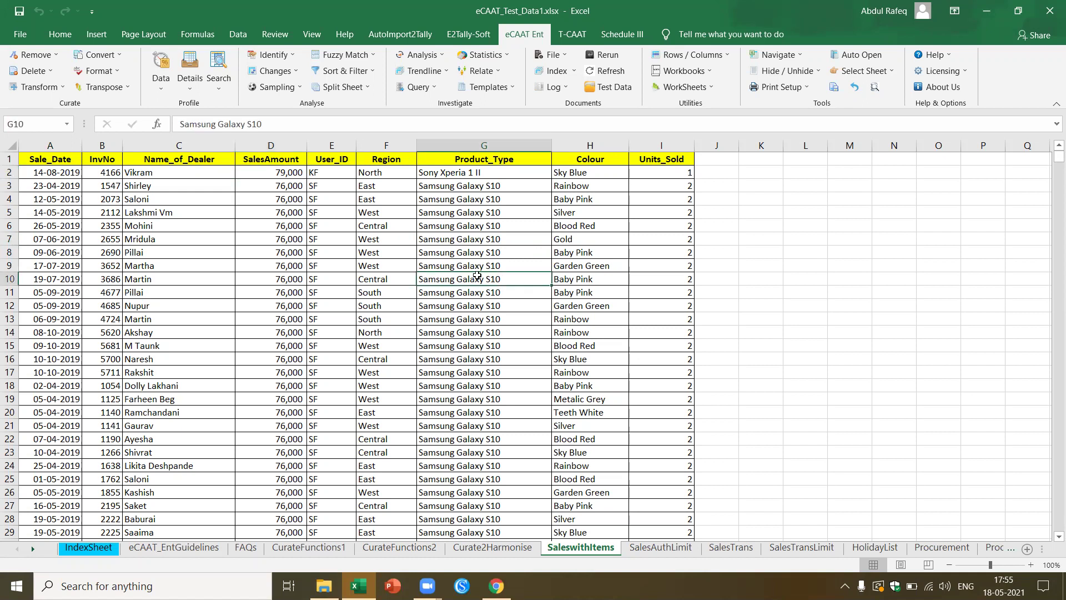
pyautogui.click(472, 222)
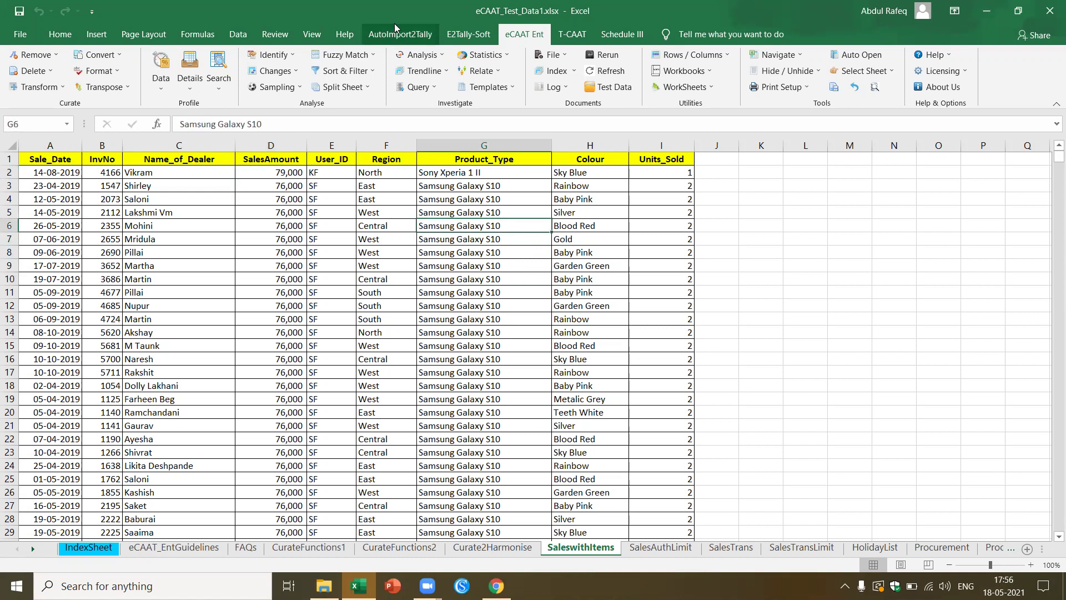
# Start a Pareto Analysis on the SaleswithItems sheet with SalesAmount as the Pareto field
pyautogui.click(442, 59)
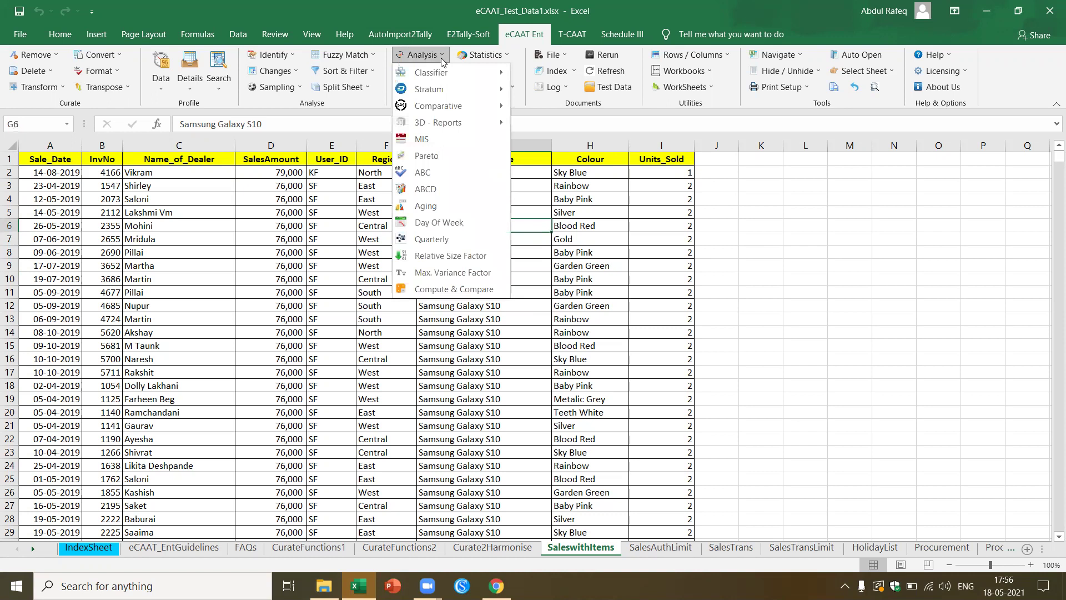
pyautogui.click(432, 152)
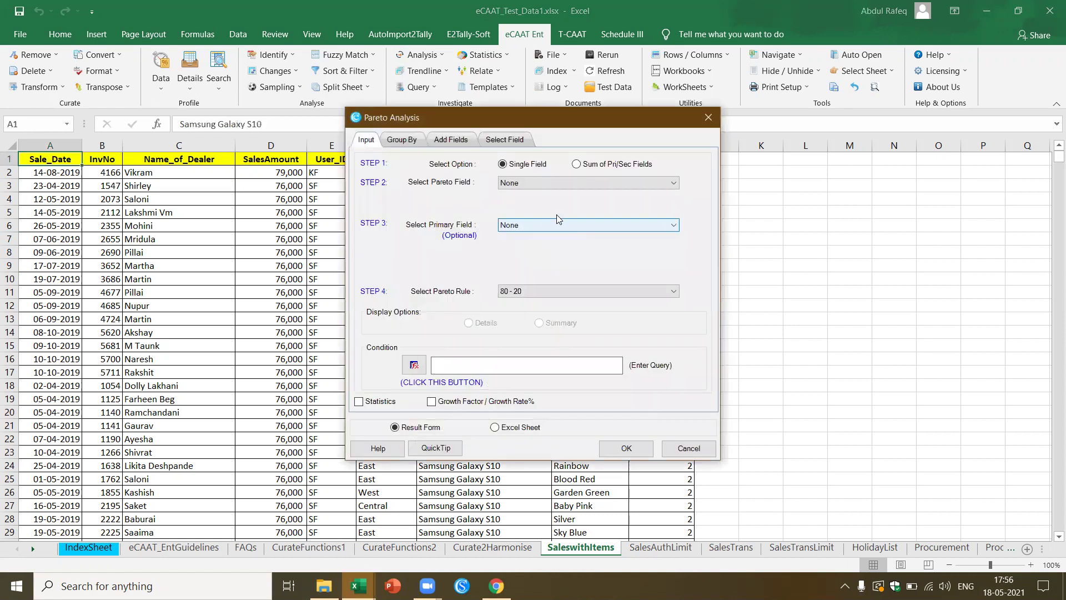
pyautogui.click(673, 185)
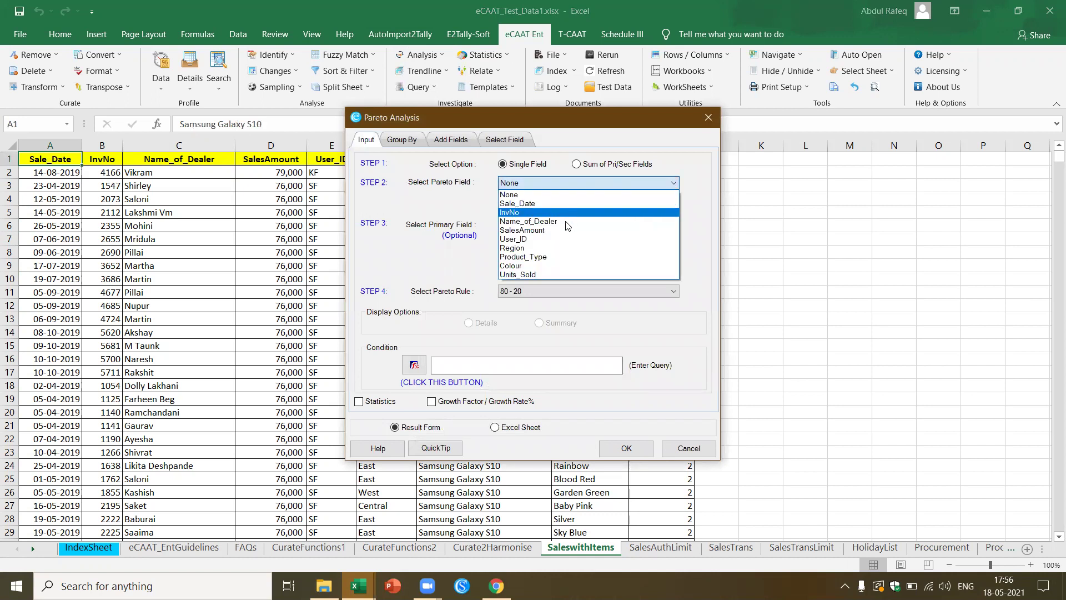
pyautogui.click(567, 222)
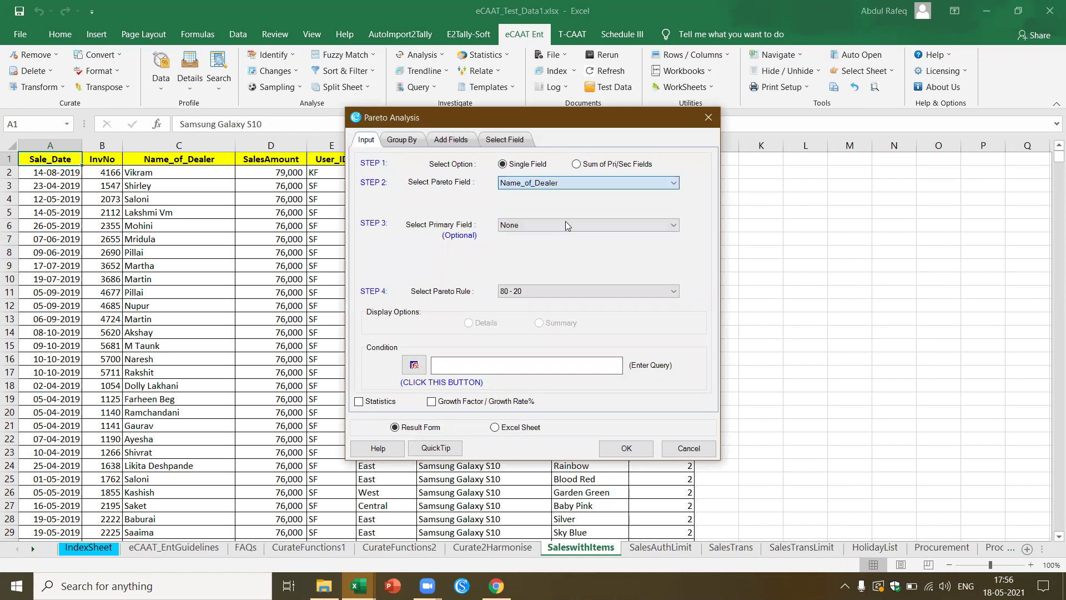
pyautogui.click(677, 183)
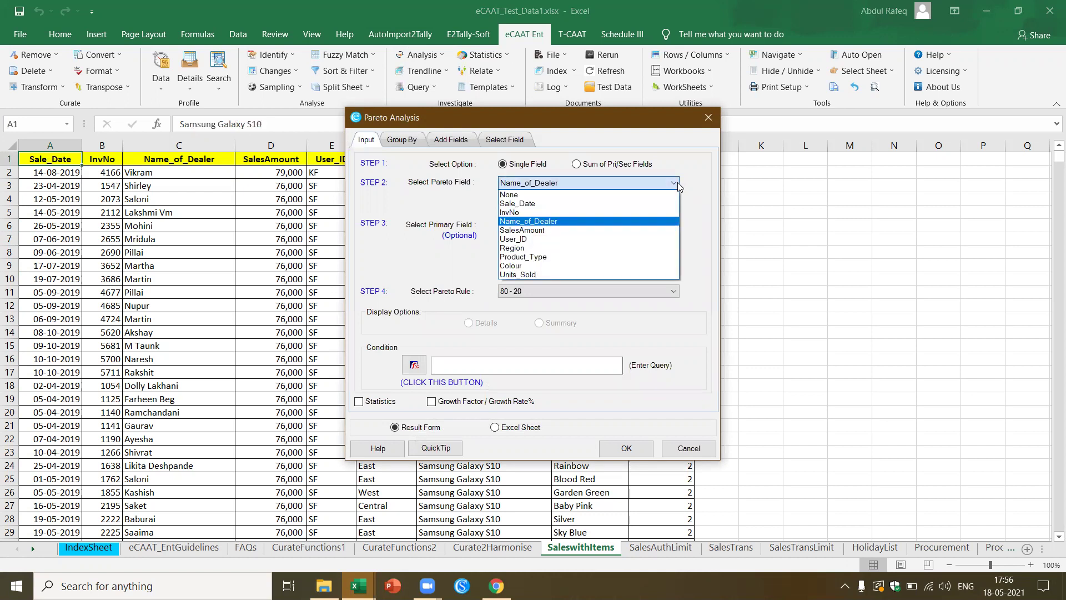
pyautogui.click(568, 230)
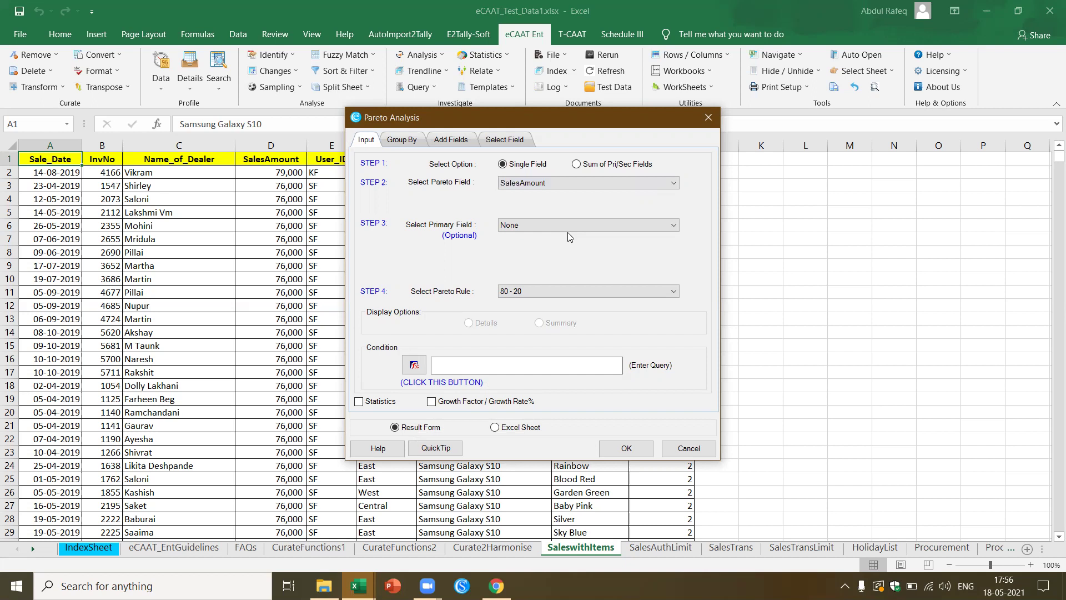
# Group the Pareto Analysis by Name_of_Dealer and run it with the 80 - 20 rule, output to the result form
pyautogui.click(410, 144)
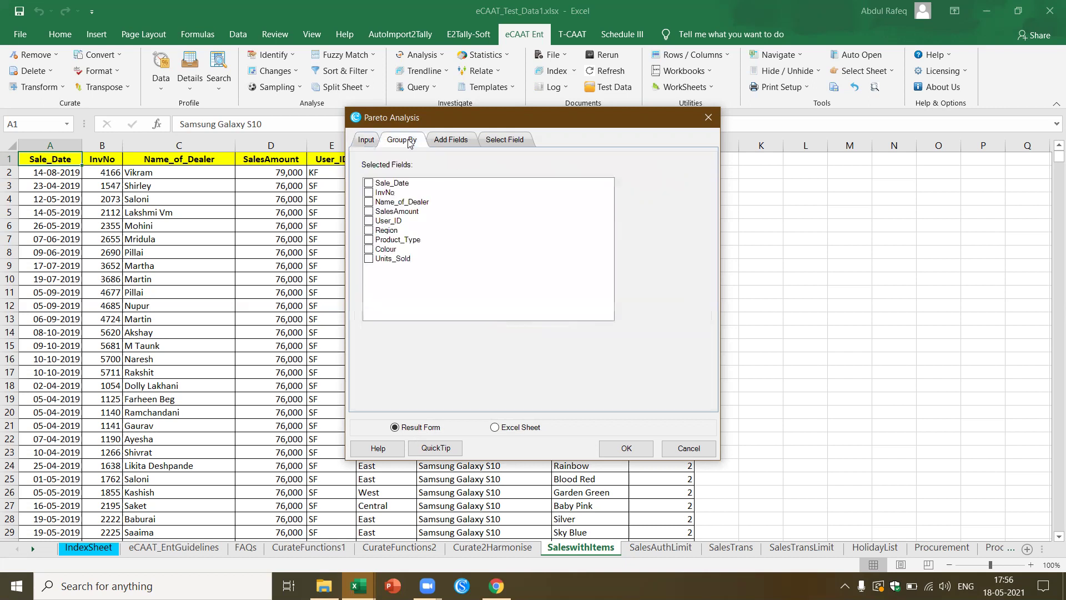
pyautogui.click(378, 203)
pyautogui.click(376, 145)
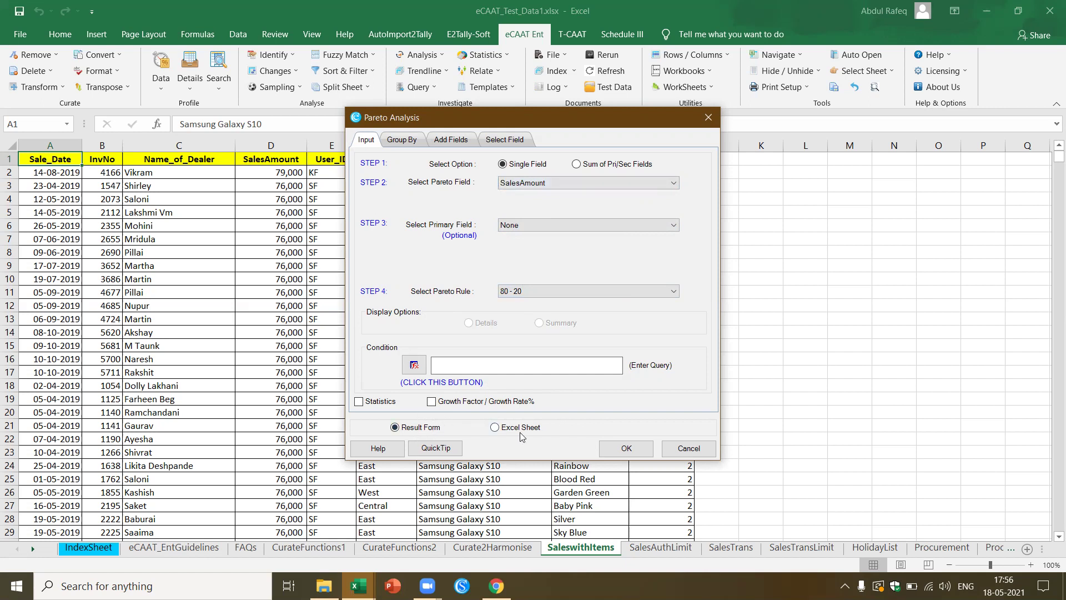
pyautogui.click(626, 449)
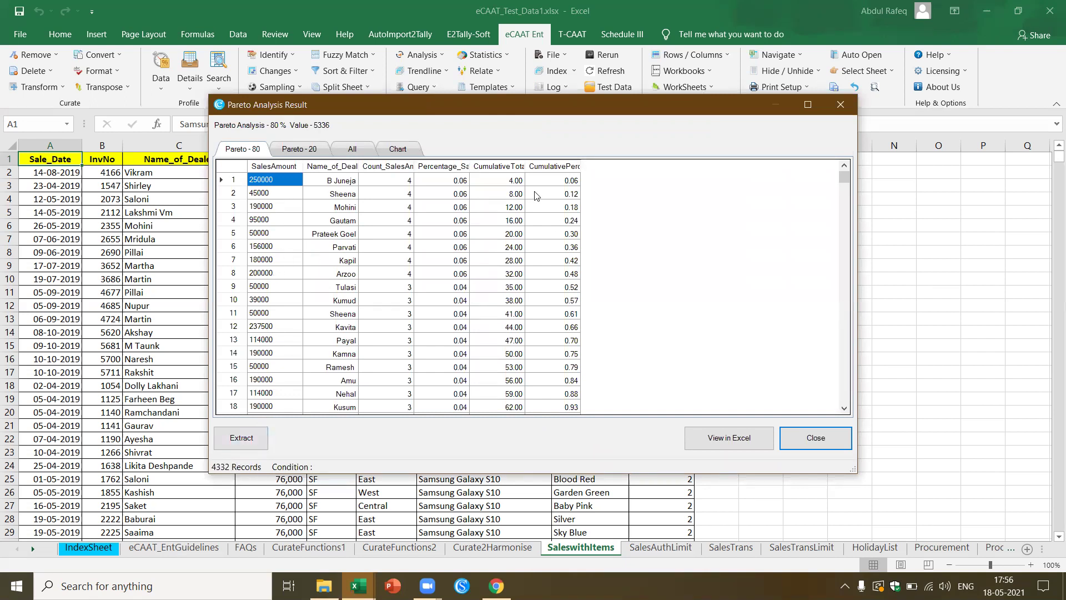
# Review the Pareto - 80 records and the Pareto - 20 records, and close the Pareto Analysis Result
pyautogui.click(574, 190)
pyautogui.scroll(-2, 550, 228)
pyautogui.scroll(2, 548, 231)
pyautogui.click(302, 151)
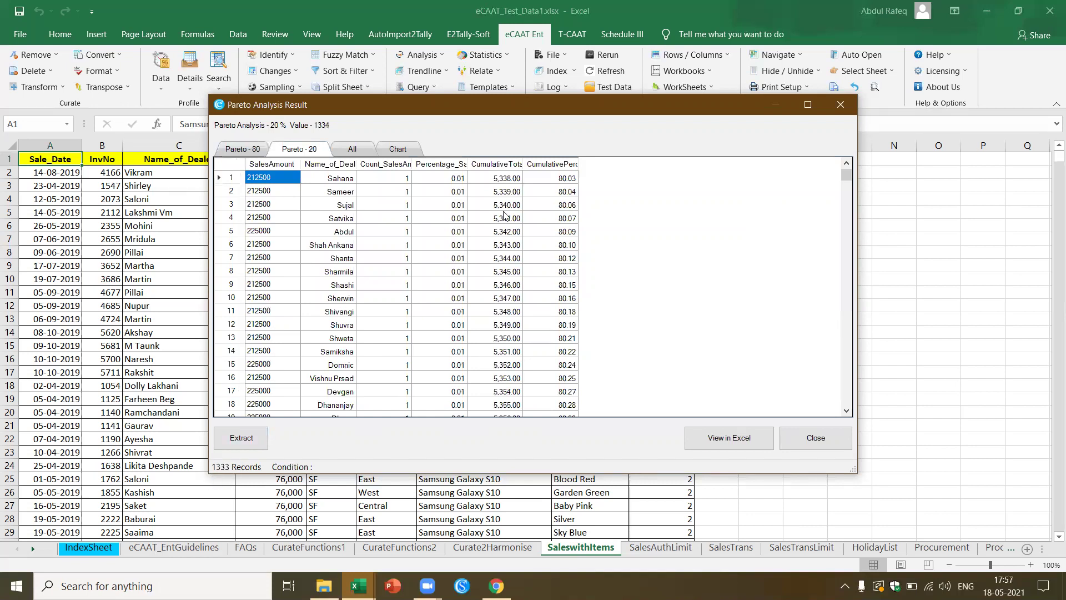
pyautogui.click(812, 447)
pyautogui.click(173, 213)
pyautogui.click(187, 174)
pyautogui.click(536, 214)
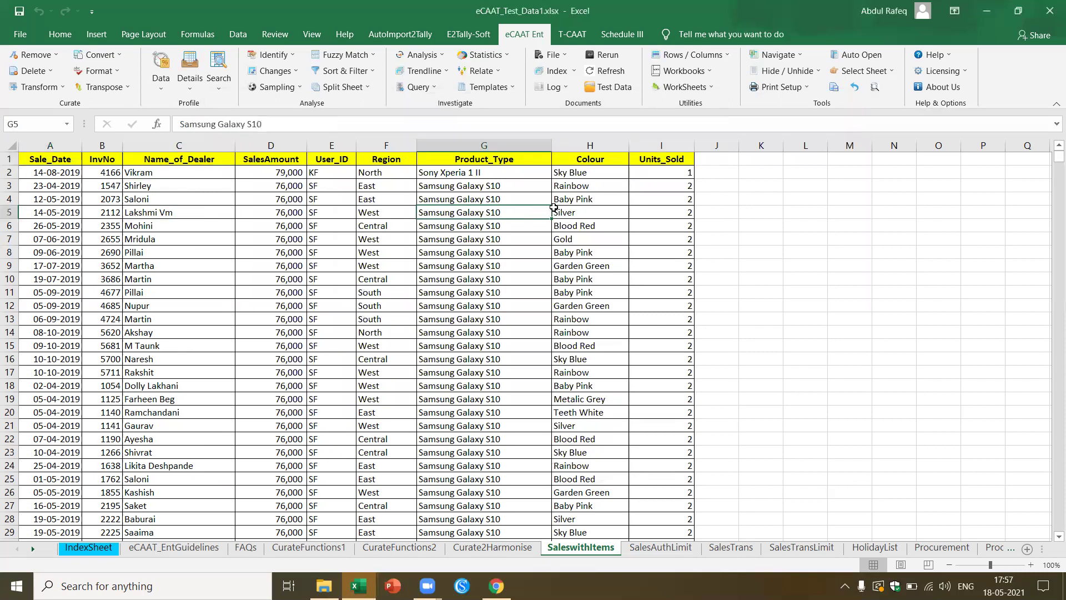
pyautogui.click(135, 202)
pyautogui.click(182, 239)
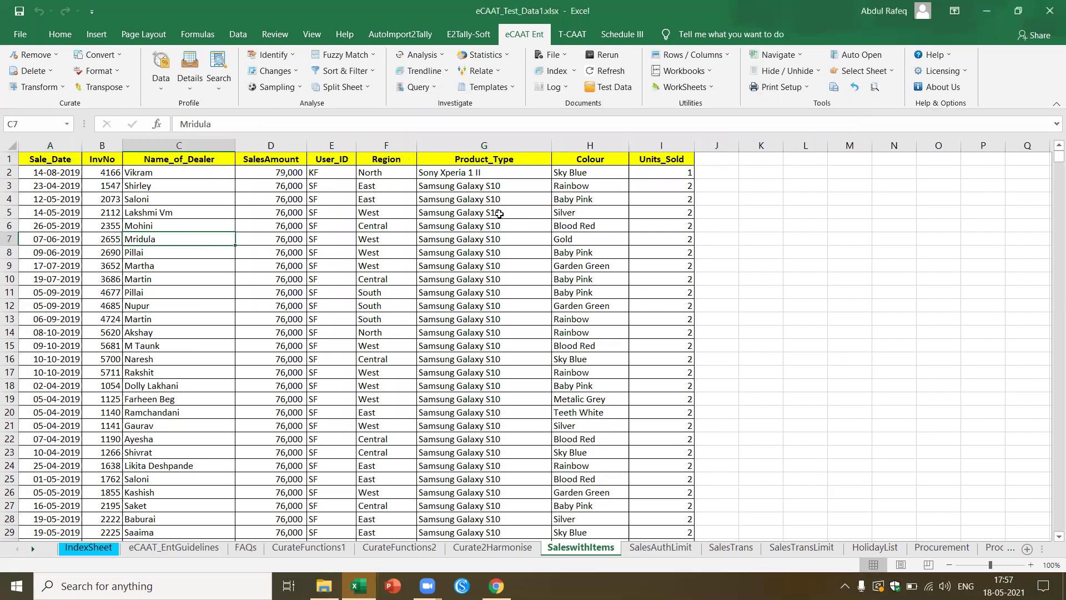
pyautogui.click(481, 218)
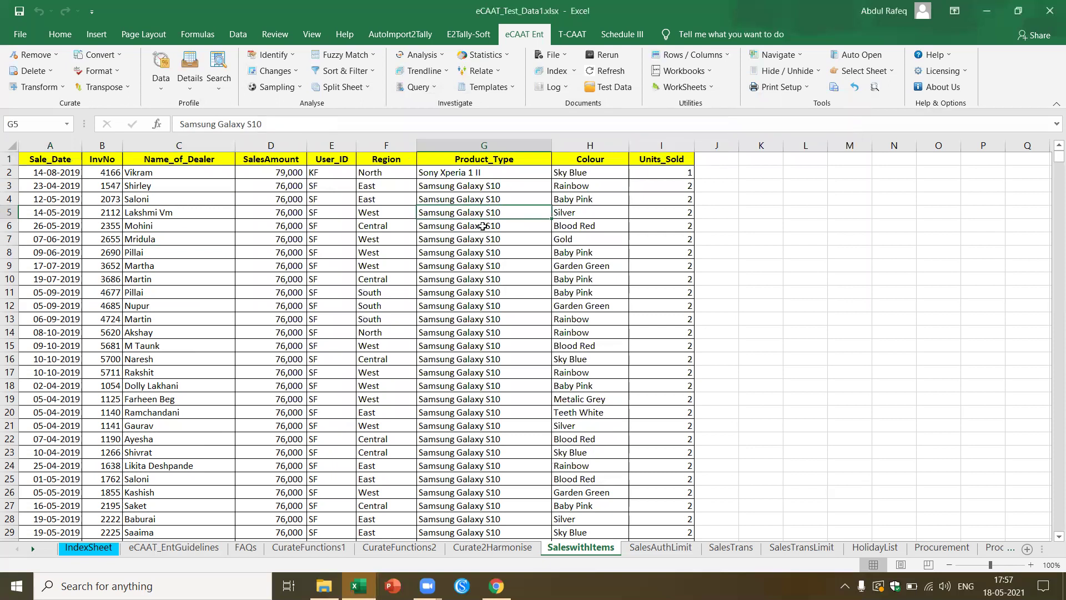
# Start an ABC Analysis on the SalesTrans sheet with Sales as the single analysis field
pyautogui.click(743, 551)
pyautogui.click(199, 245)
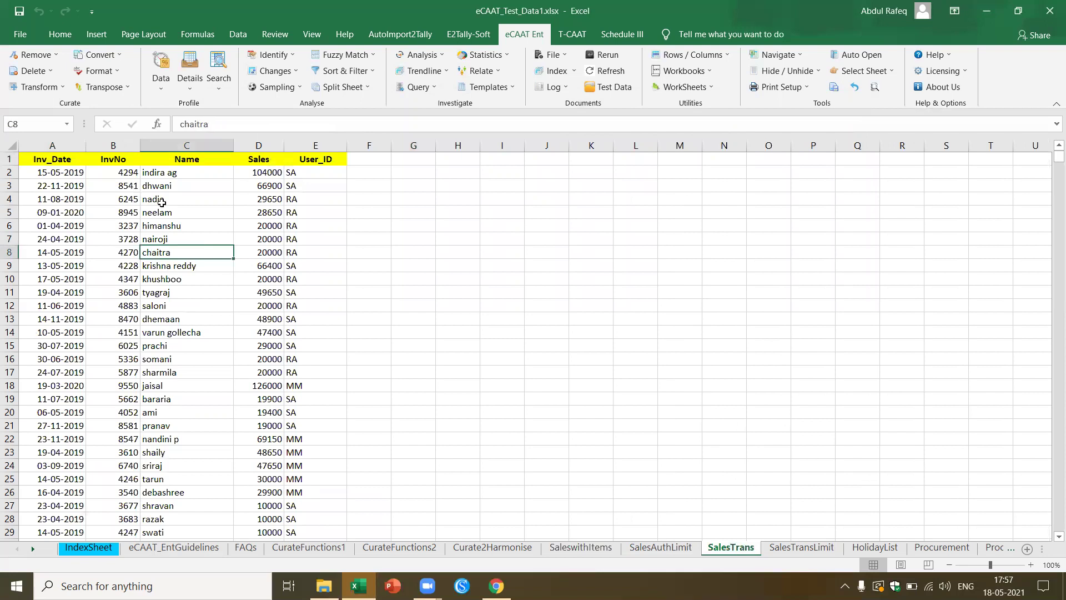
pyautogui.click(190, 200)
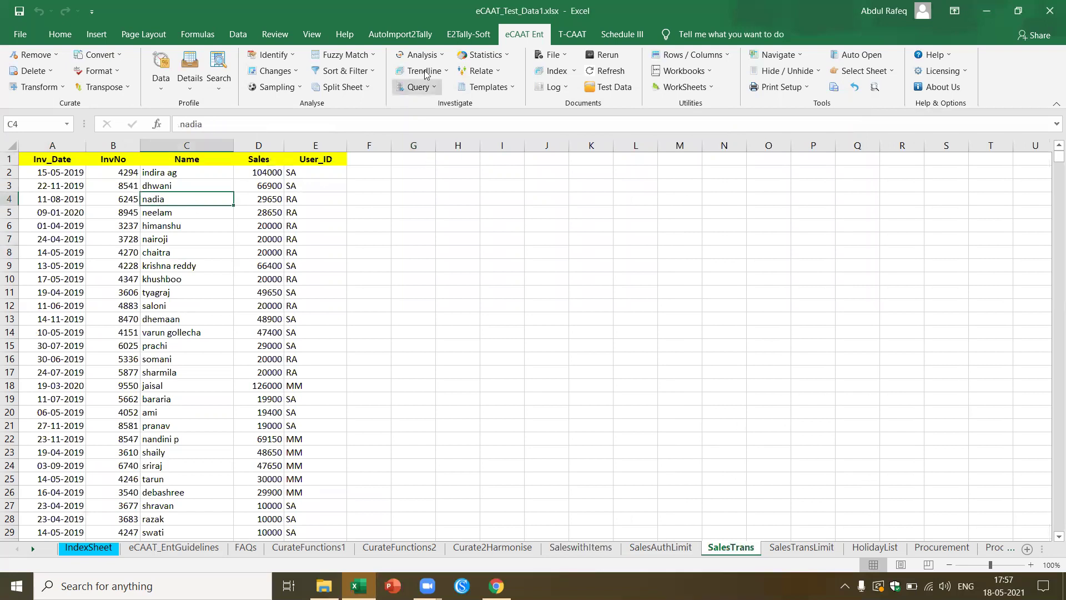
pyautogui.click(443, 61)
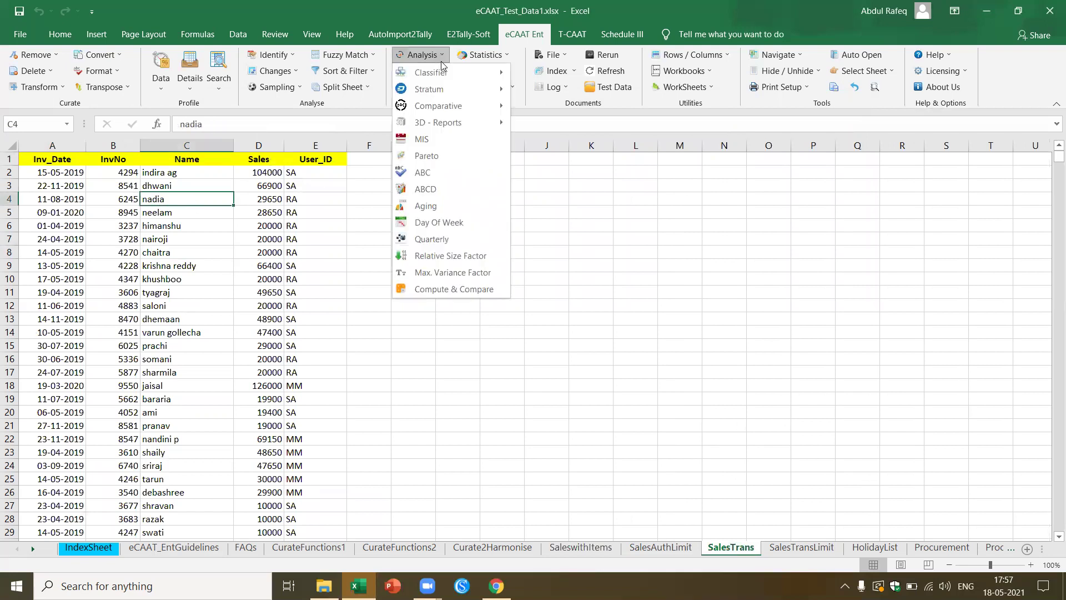
pyautogui.click(444, 169)
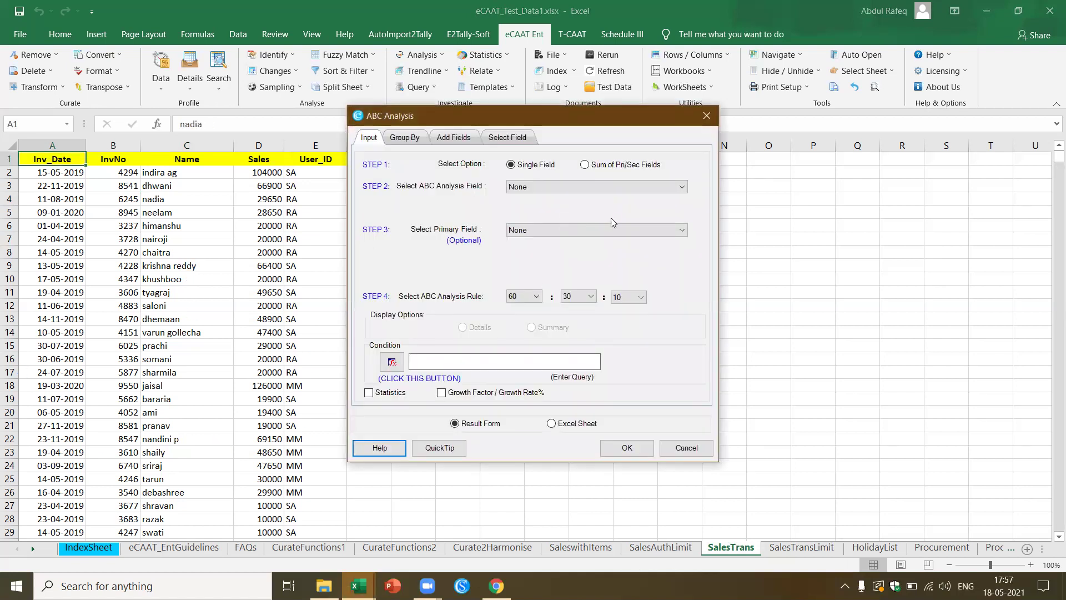
pyautogui.click(677, 189)
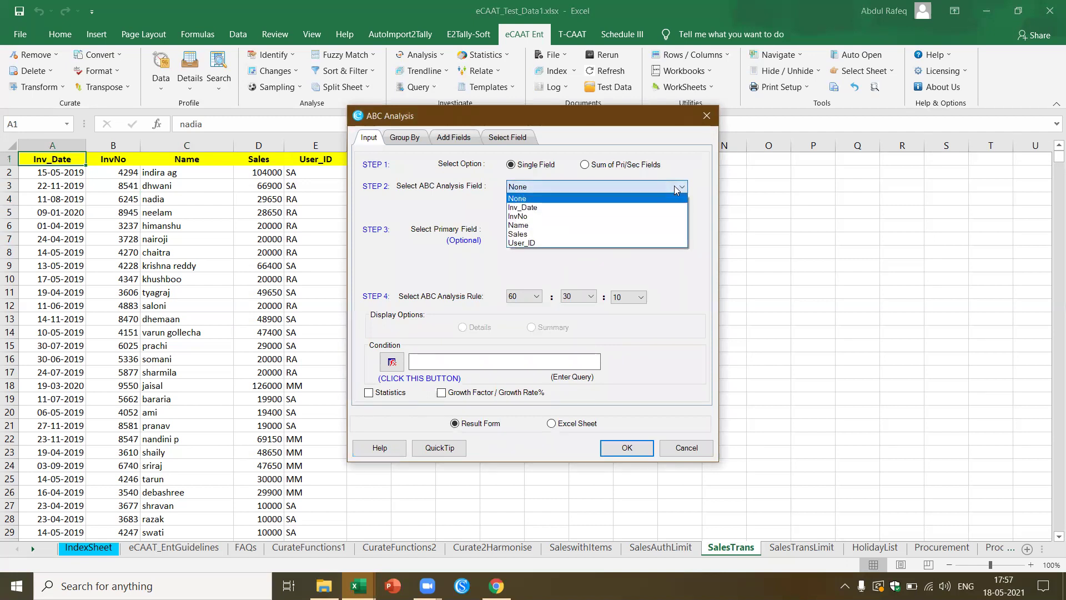
pyautogui.click(605, 234)
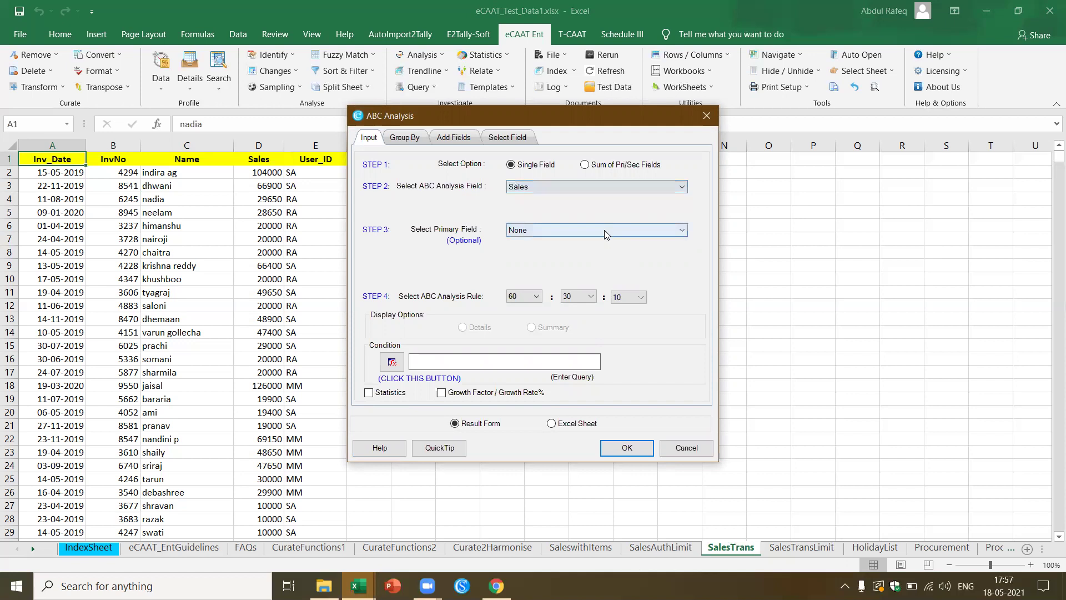
# Group the ABC Analysis by Name only and run it with the 60 : 30 : 10 rule, output to the result form
pyautogui.click(406, 141)
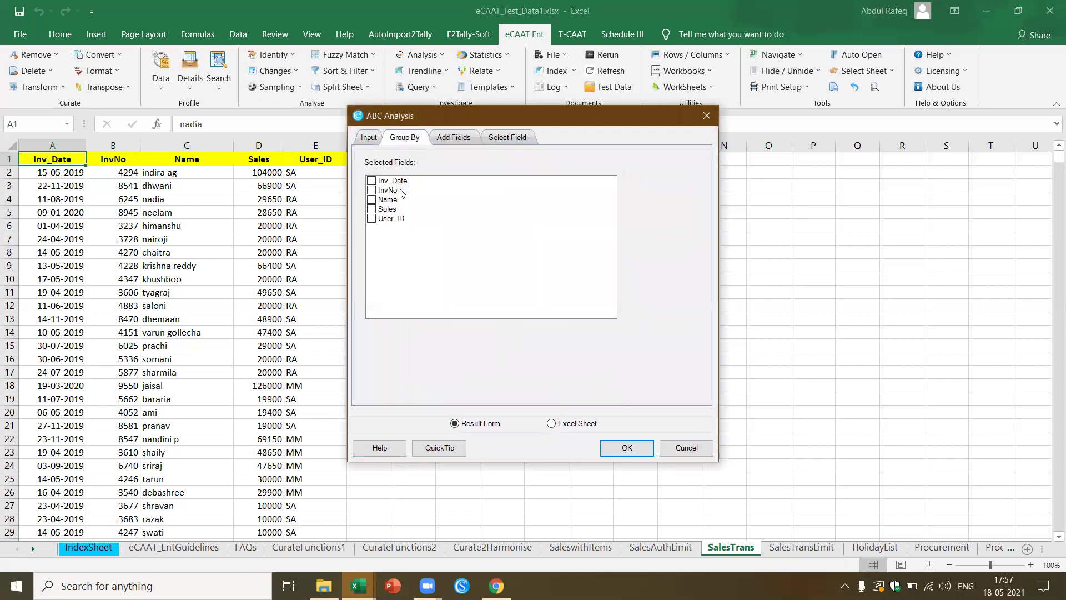
pyautogui.click(382, 209)
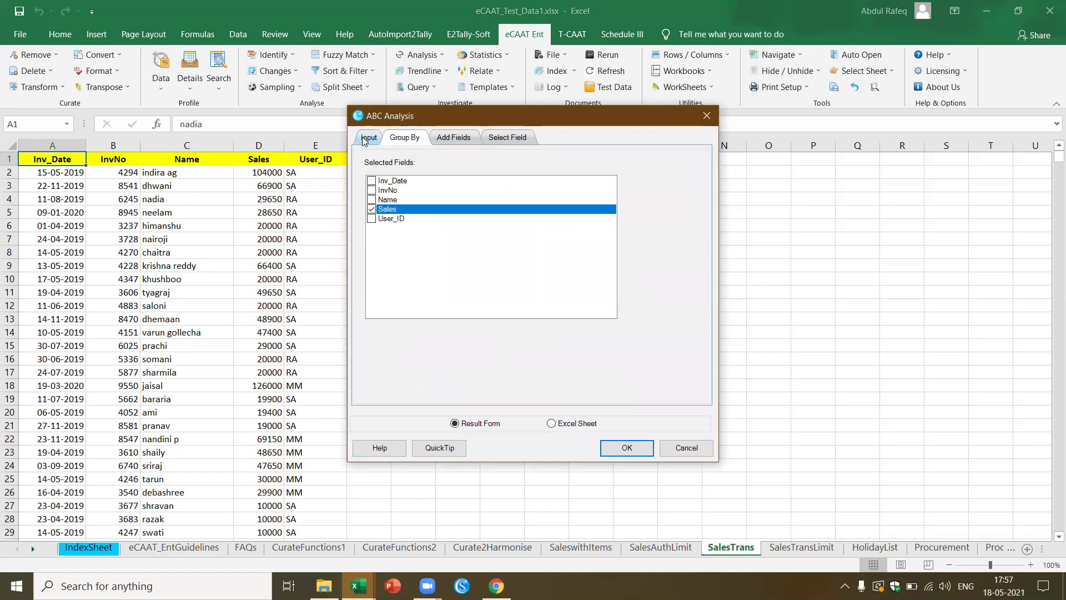
pyautogui.click(383, 199)
pyautogui.click(383, 209)
pyautogui.click(369, 138)
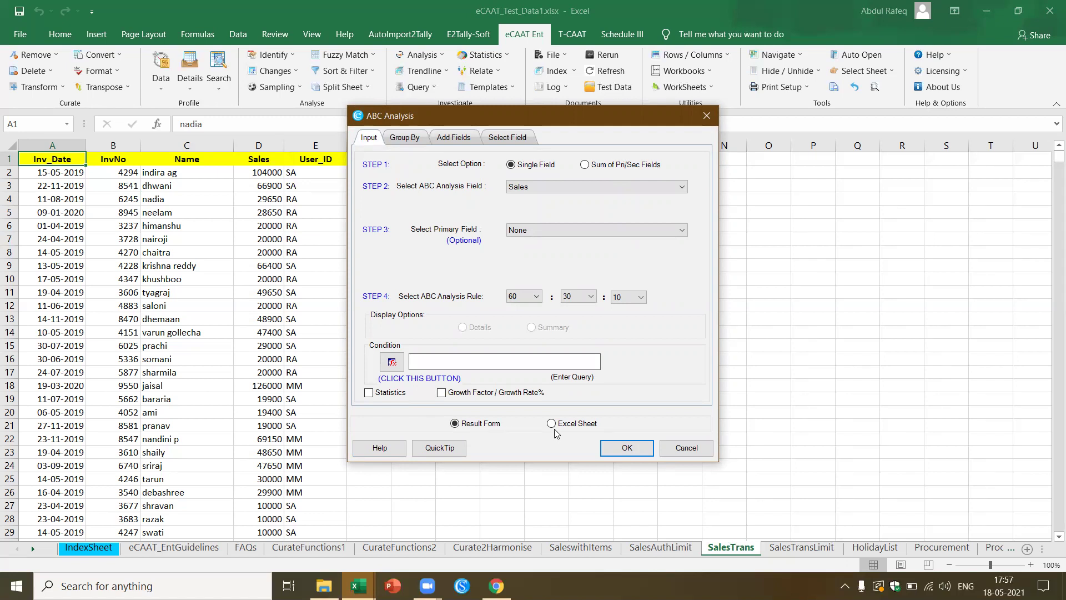
pyautogui.click(627, 454)
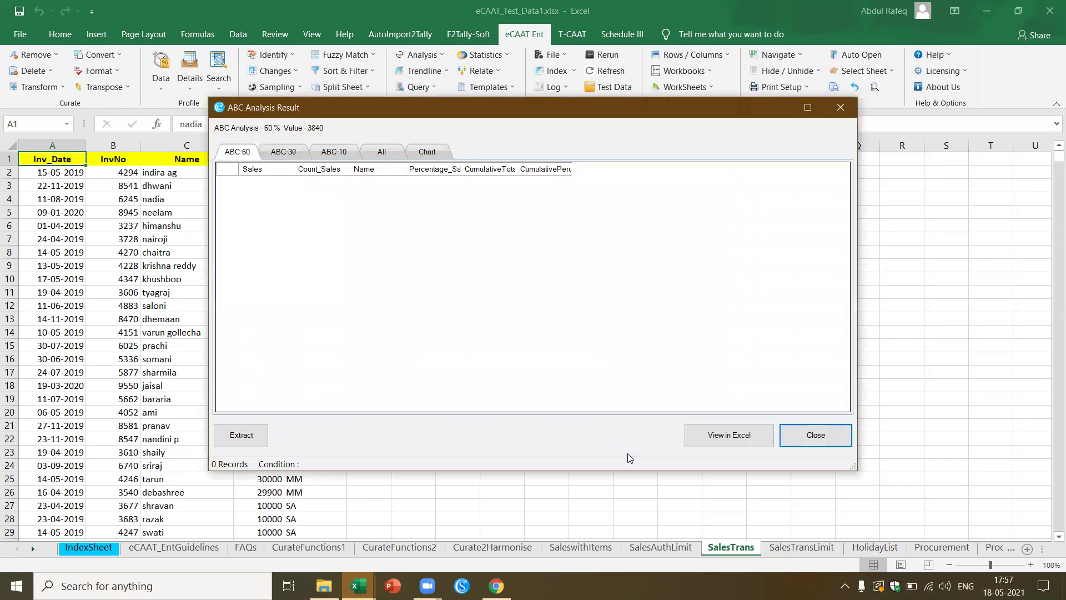
# Check the ABC-30 category for records and close the ABC Analysis Result
pyautogui.click(285, 152)
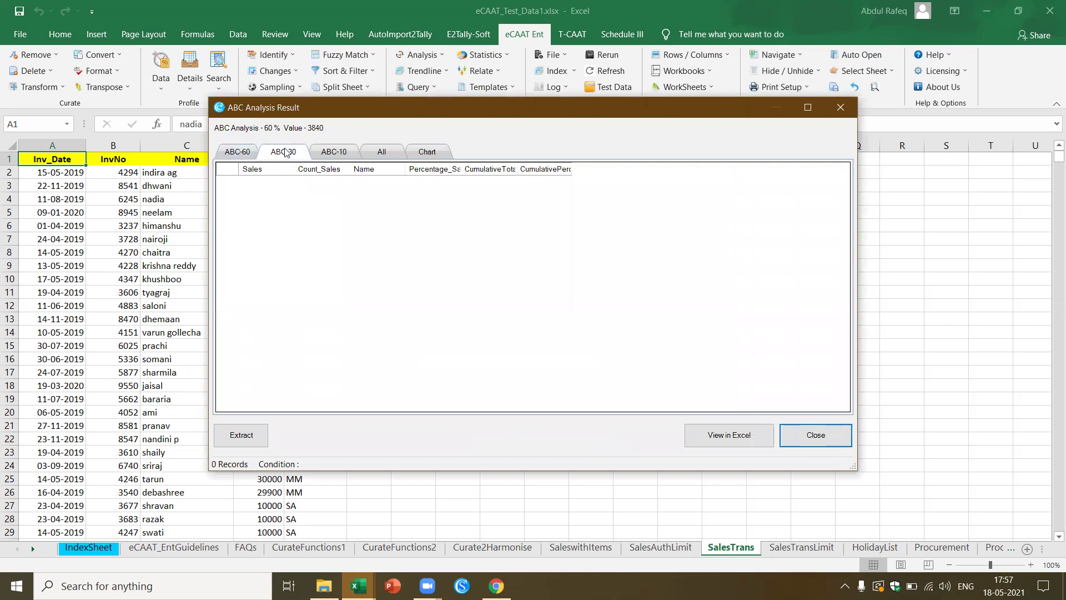
pyautogui.click(803, 435)
pyautogui.click(368, 243)
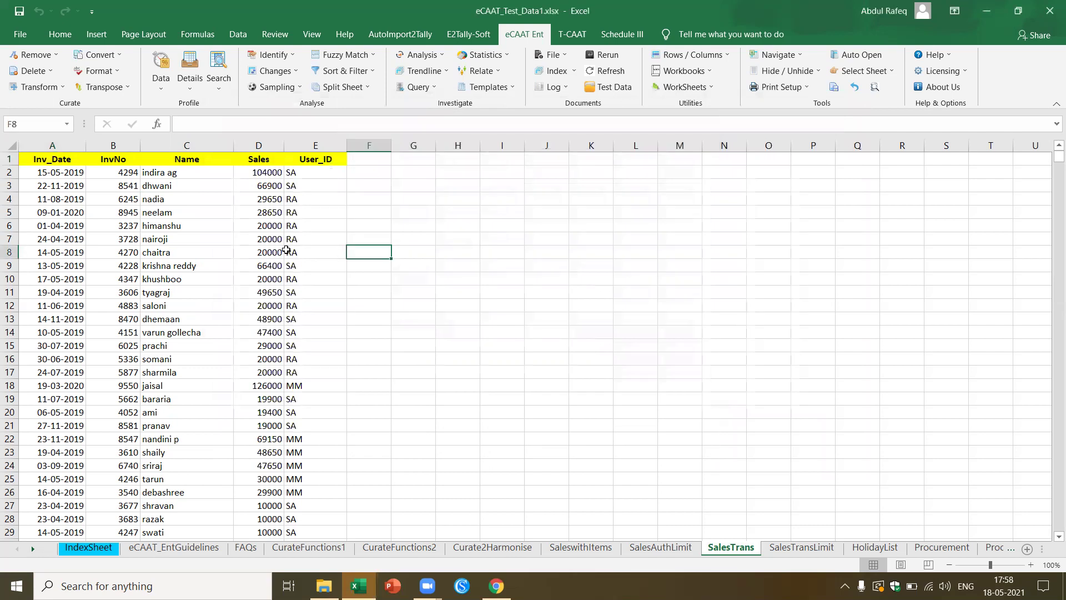
# Start the ABC Analysis on SalesTrans again, choosing Sales as the single analysis field
pyautogui.click(251, 243)
pyautogui.click(272, 174)
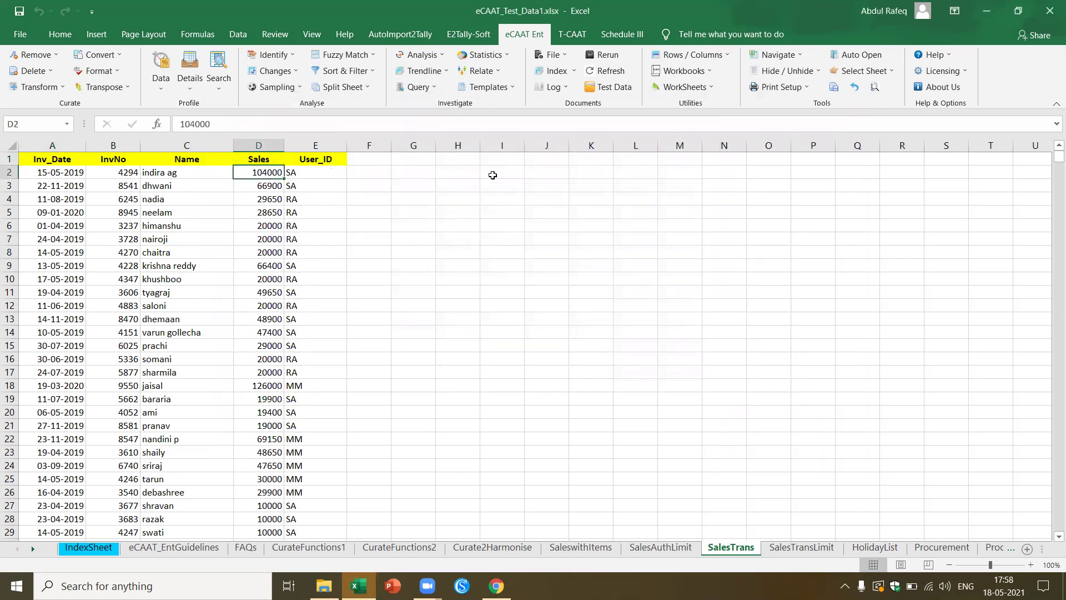
pyautogui.click(442, 56)
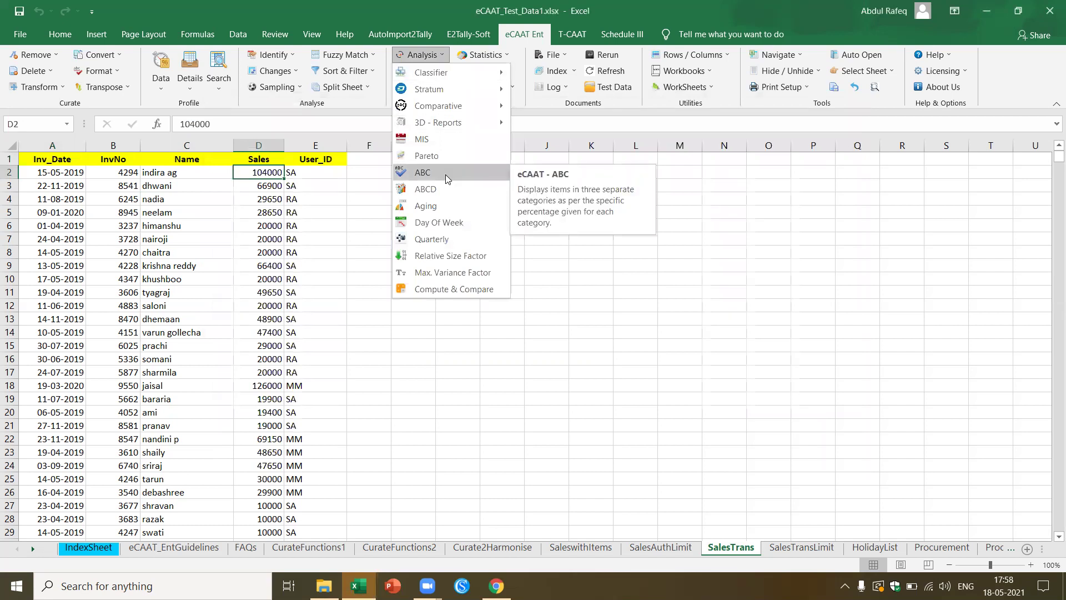
pyautogui.click(446, 174)
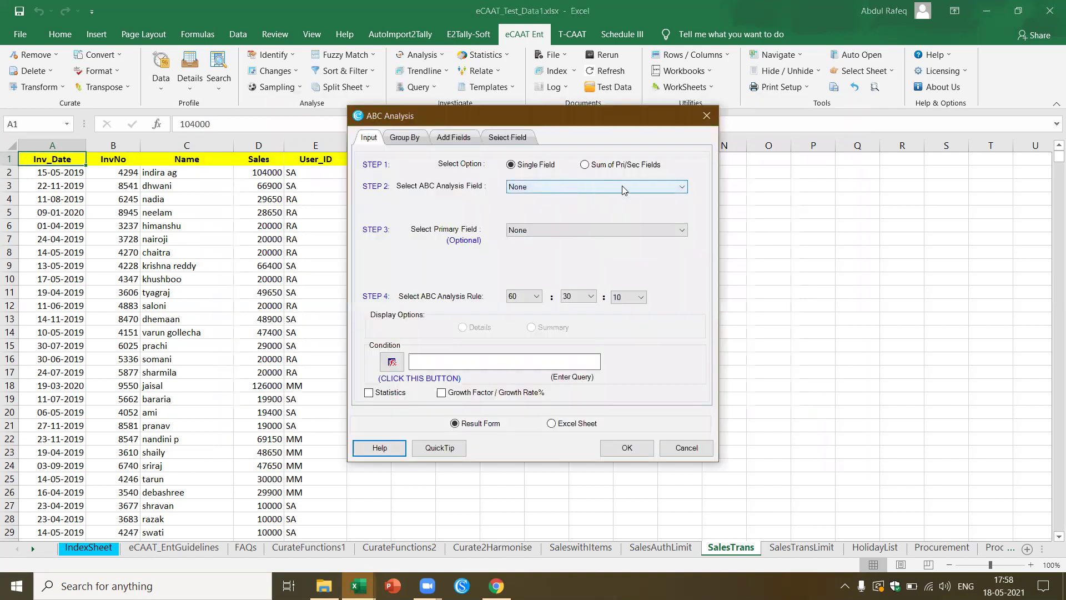
pyautogui.click(682, 187)
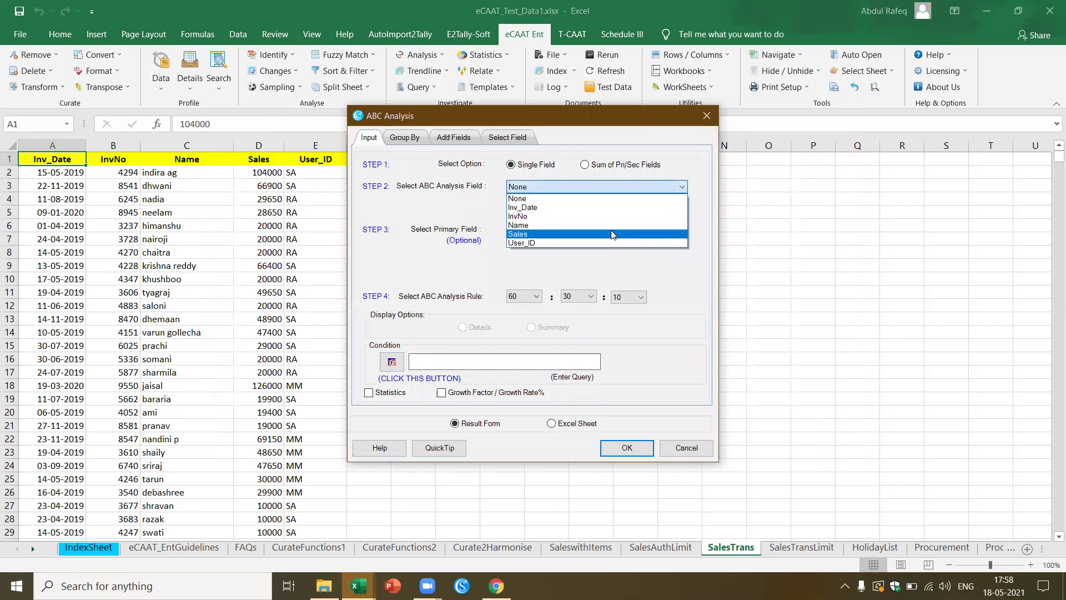
pyautogui.click(612, 233)
# Group the repeated ABC Analysis by Name, run it with the 60 : 30 : 10 rule to the result form, and close the result
pyautogui.click(412, 139)
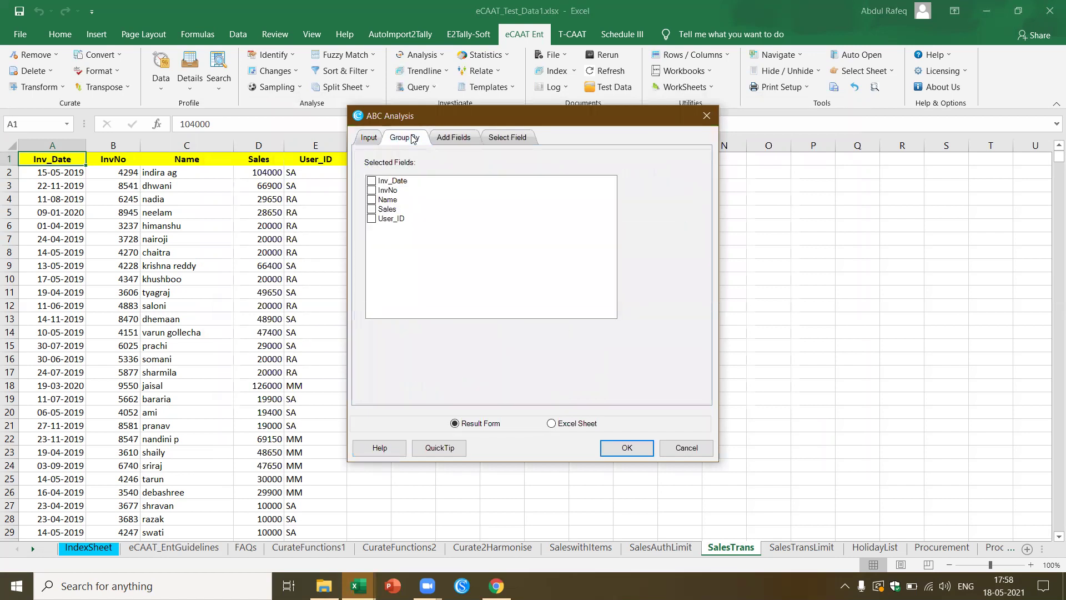
pyautogui.click(381, 201)
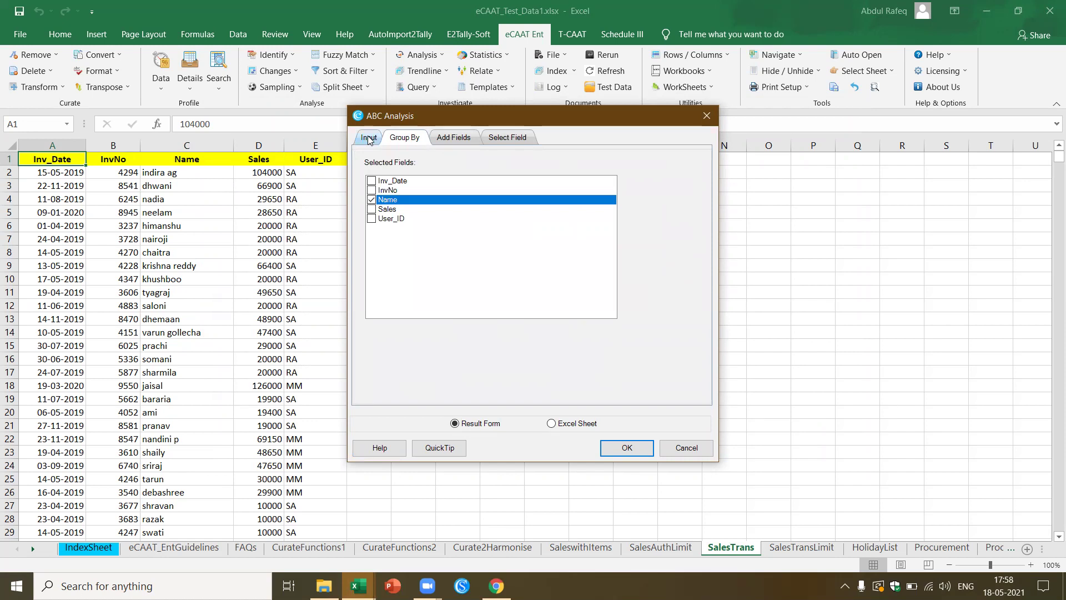
pyautogui.click(369, 139)
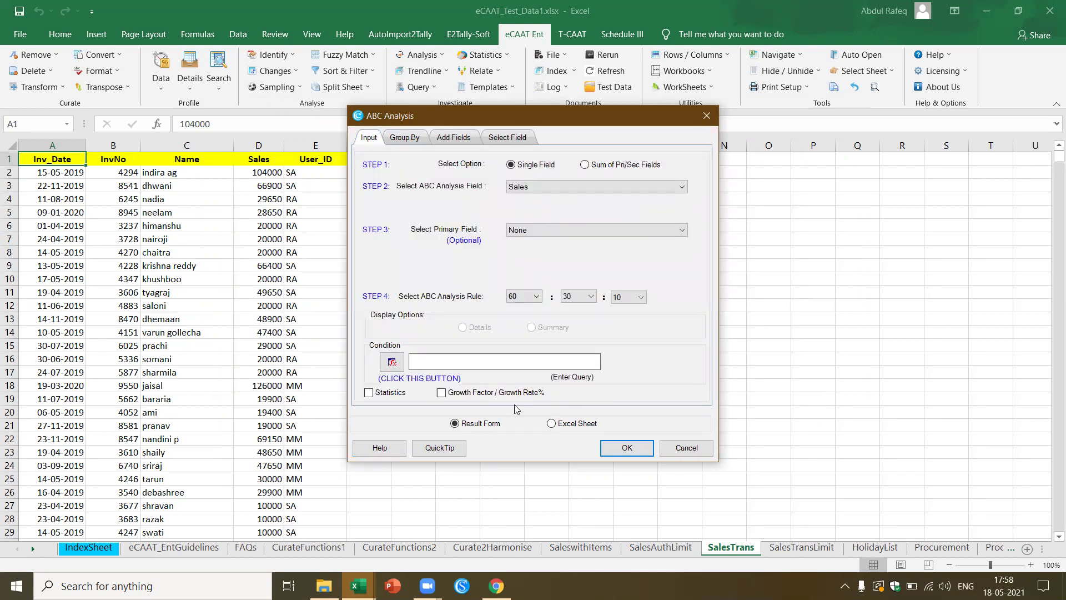
pyautogui.click(623, 445)
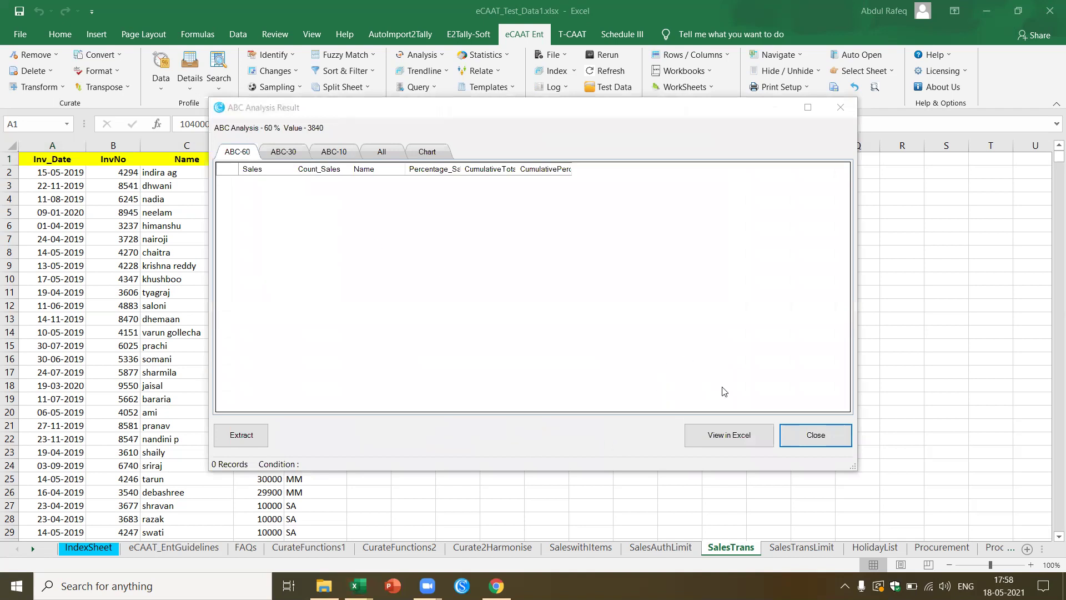
pyautogui.click(816, 435)
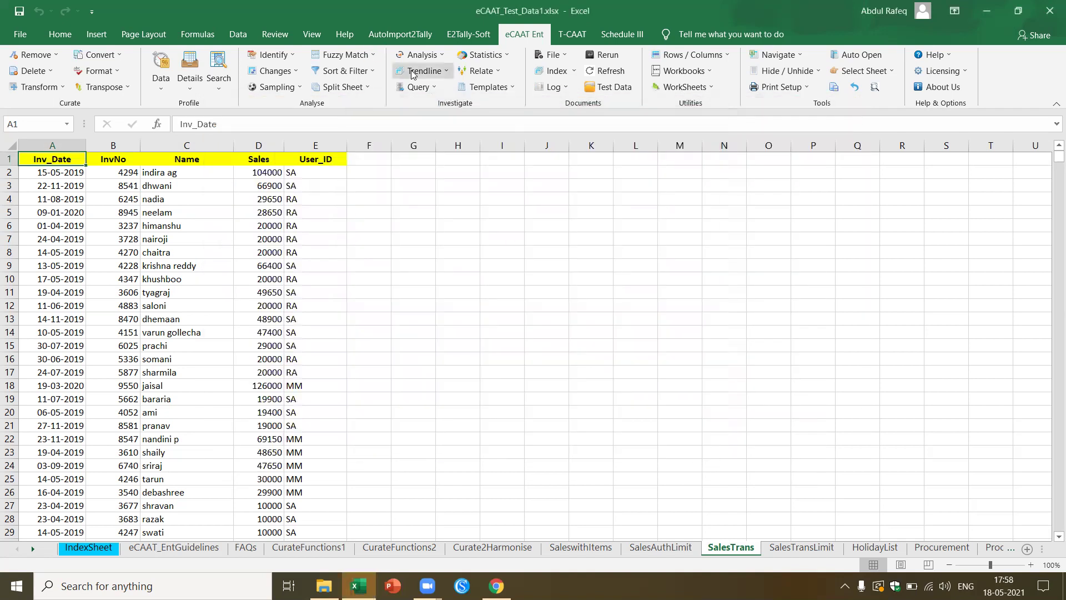
# Start a Pareto Analysis on the SalesTrans sheet with Sales as the Pareto field
pyautogui.click(421, 55)
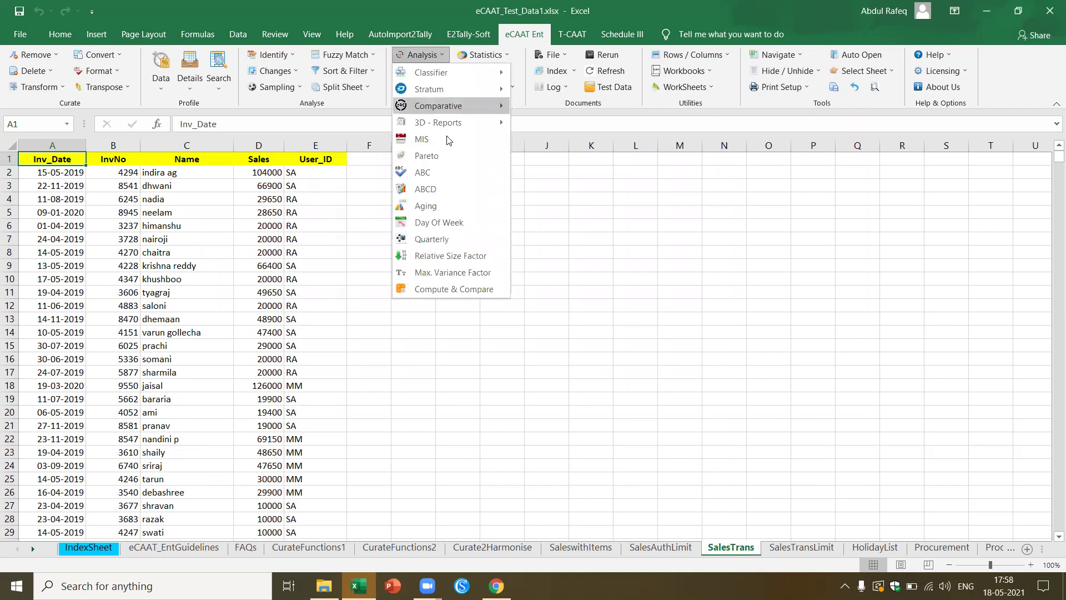
pyautogui.click(448, 156)
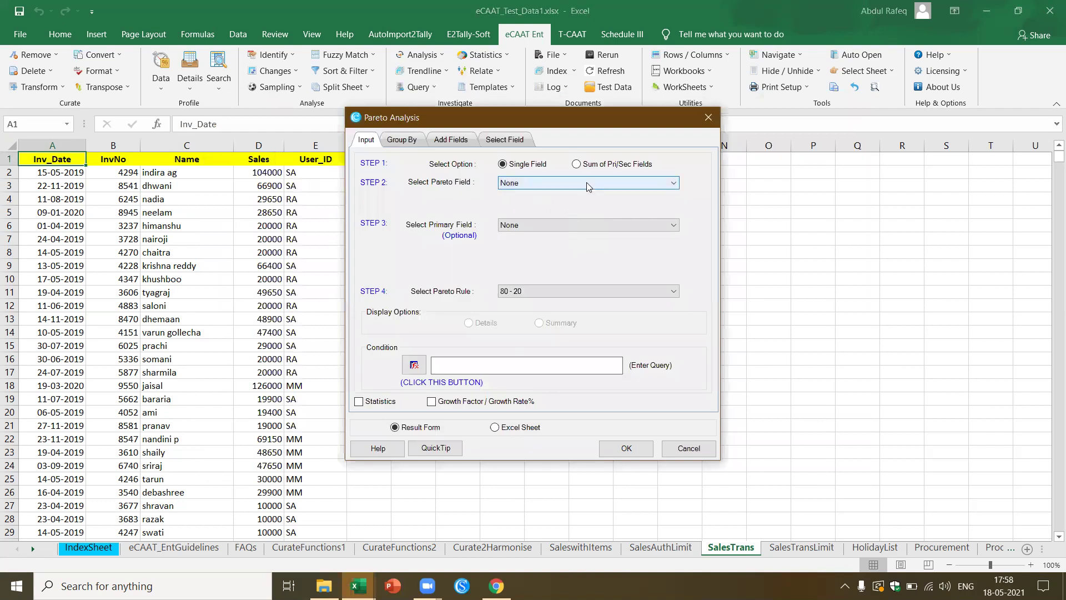
pyautogui.click(673, 185)
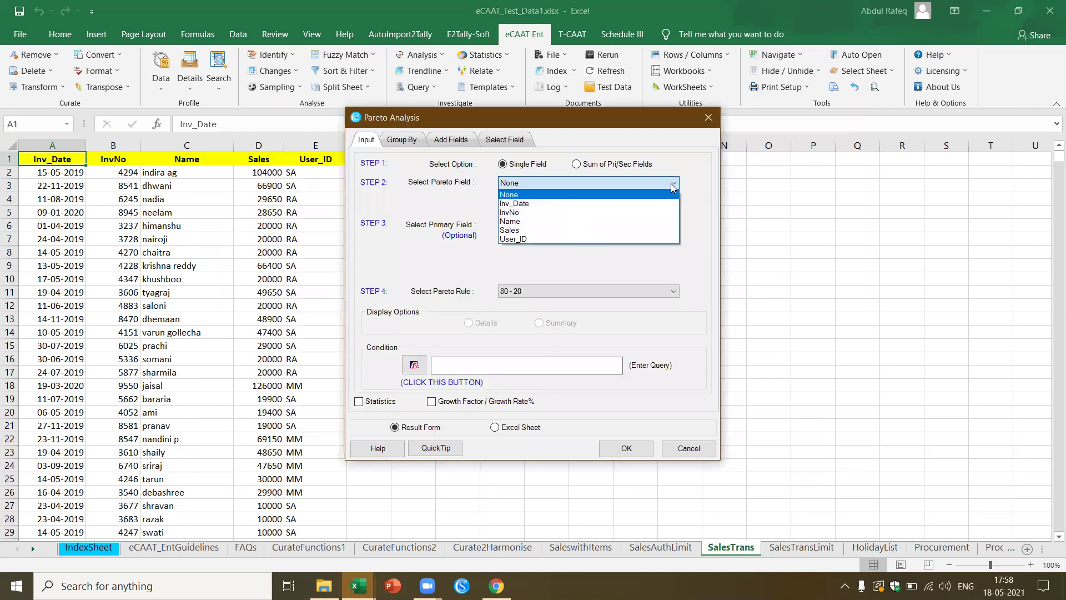
pyautogui.click(563, 229)
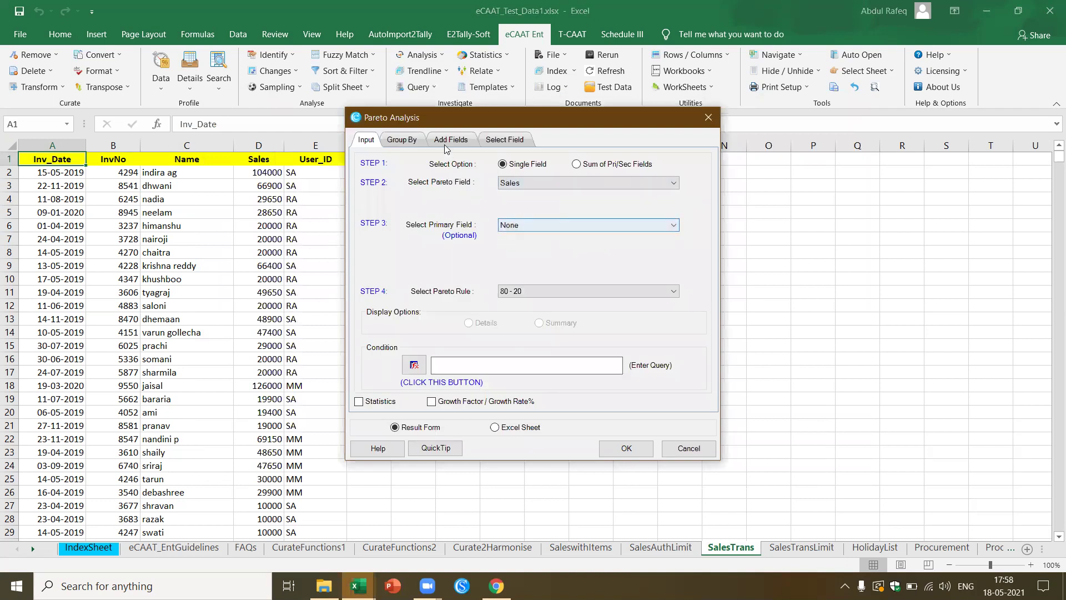
# Group the Pareto Analysis by Name and run it with the 80 - 20 rule, output to the result form
pyautogui.click(413, 141)
pyautogui.click(370, 205)
pyautogui.click(366, 141)
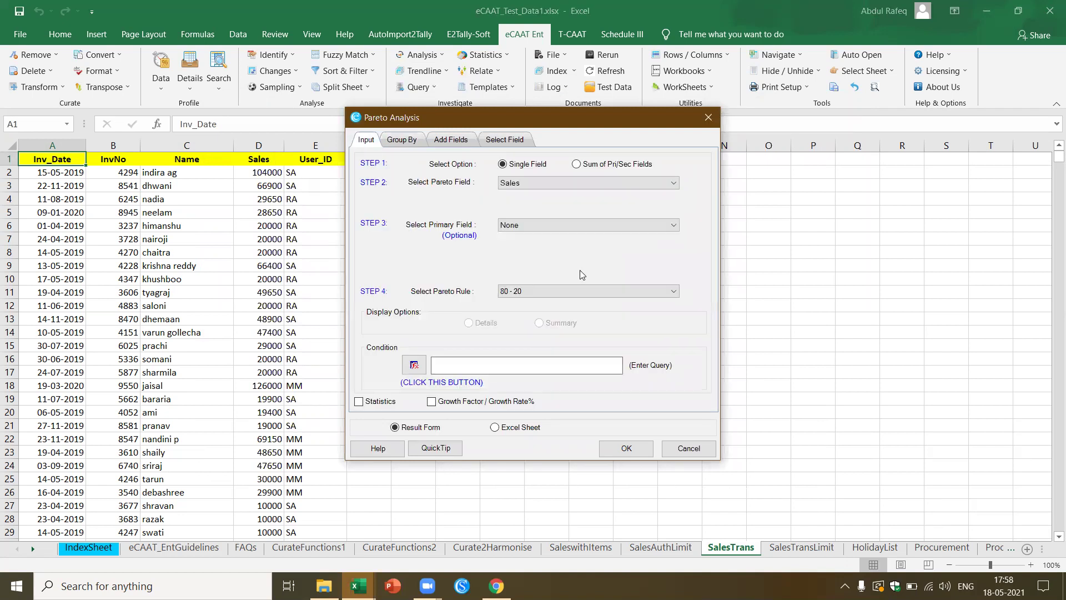
pyautogui.click(625, 447)
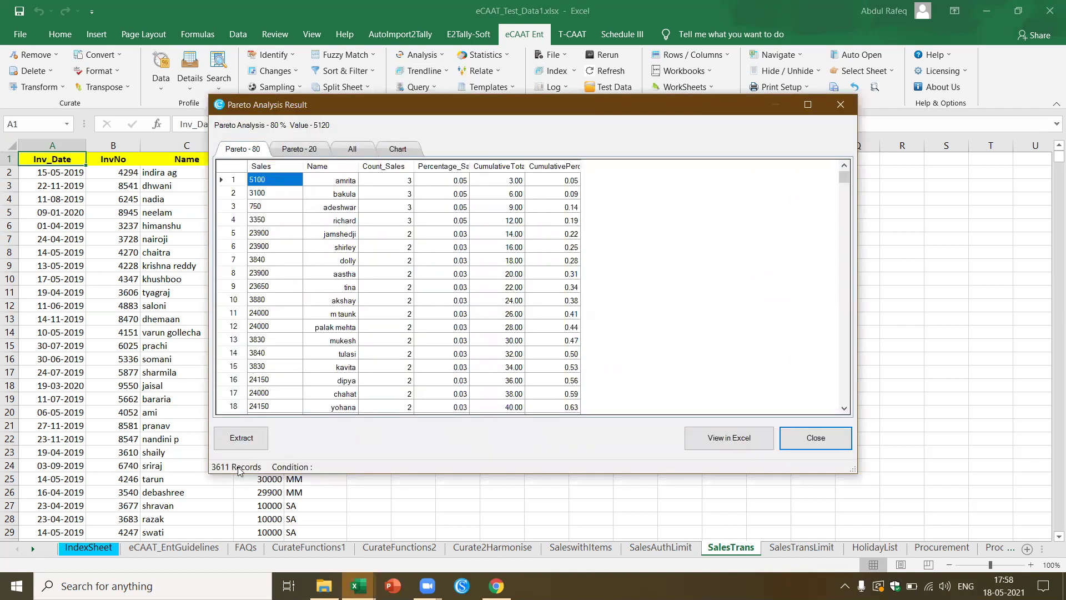
# Review the Pareto - 20 records of the SalesTrans analysis and close the Pareto Analysis Result
pyautogui.click(301, 151)
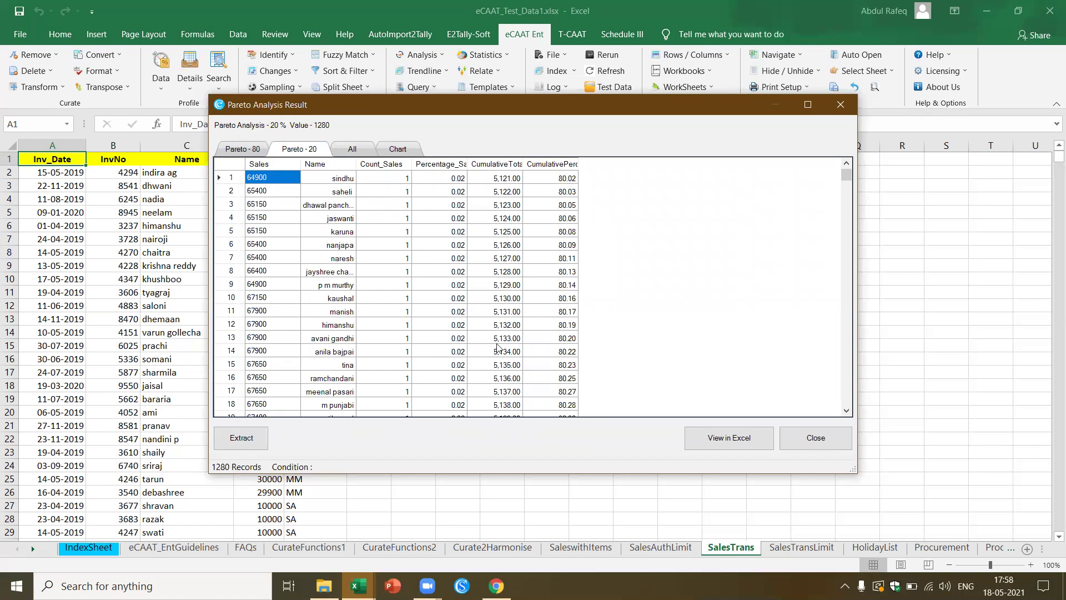
pyautogui.click(815, 438)
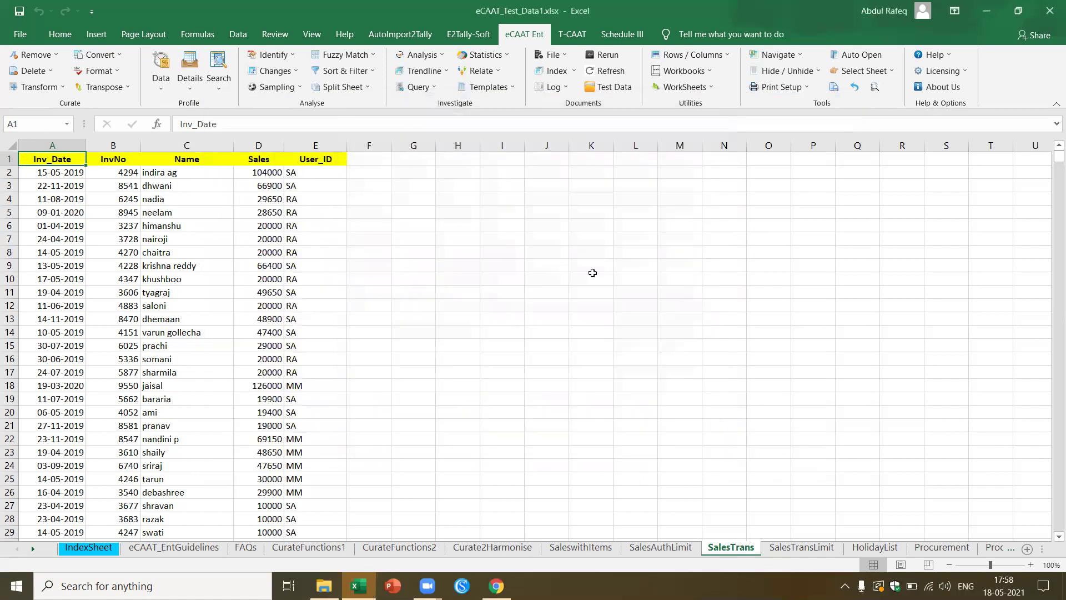
pyautogui.click(474, 267)
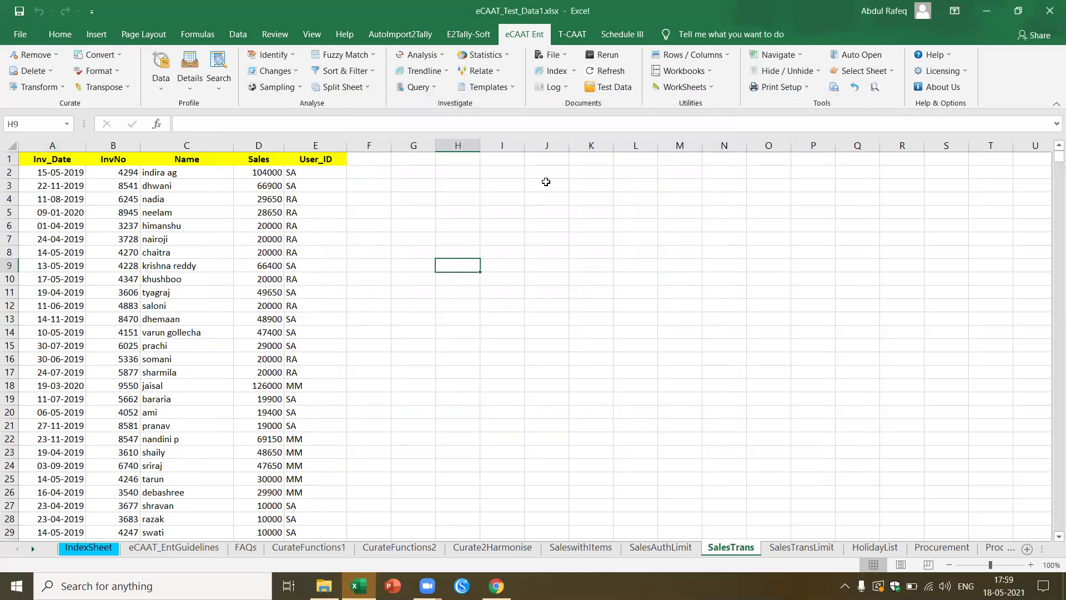
pyautogui.click(386, 230)
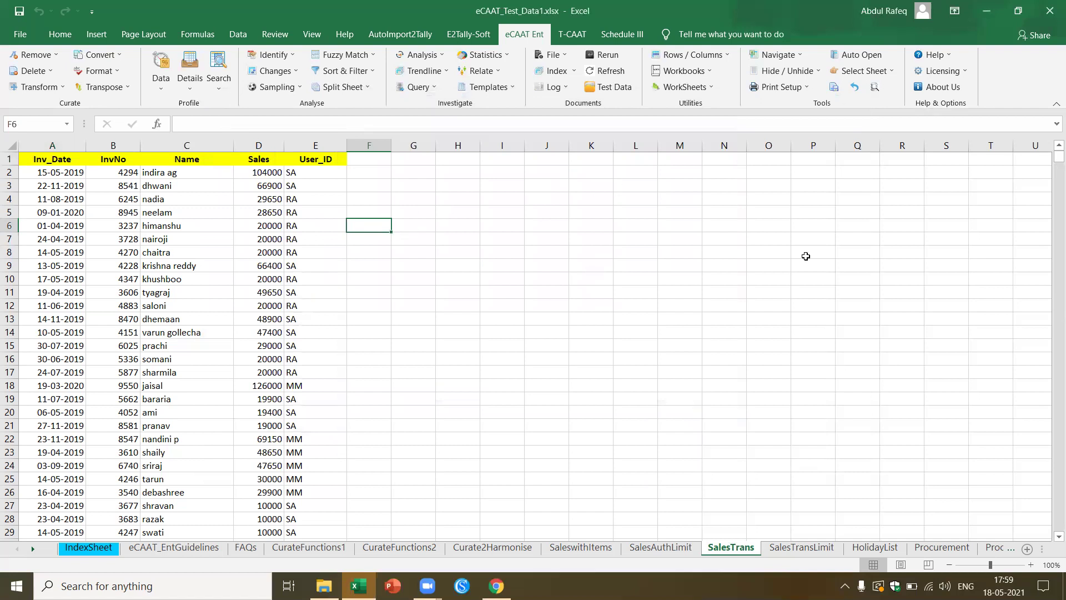
pyautogui.click(519, 295)
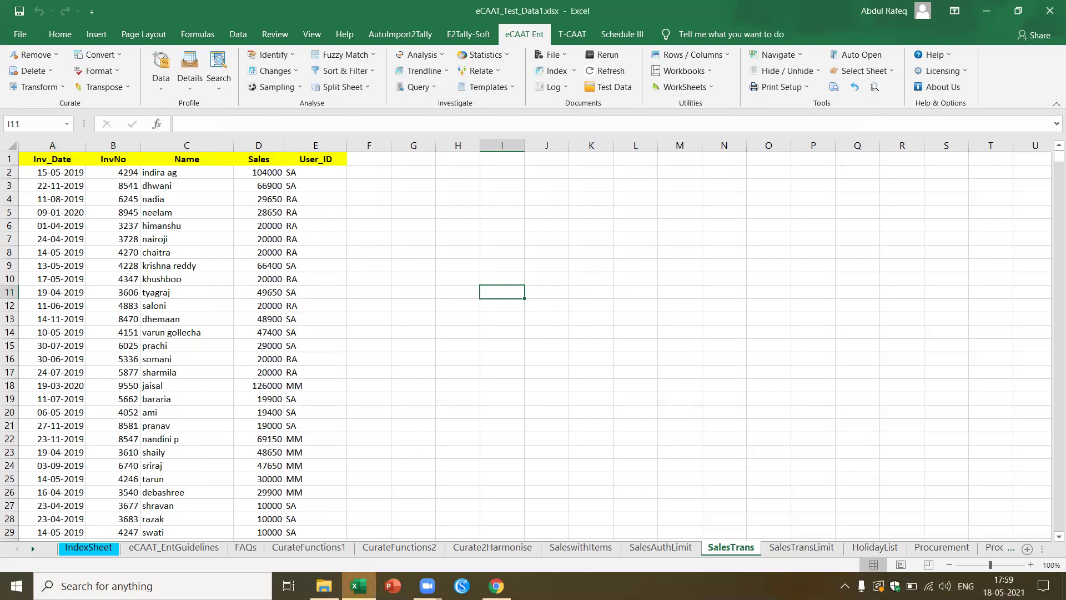
# Switch to PowerPoint, open Webinar on ECAAT Ent & eCAAT Pro 2021May18.pptx, and show the Demo of Techniques of Data Analytics slide
pyautogui.click(392, 585)
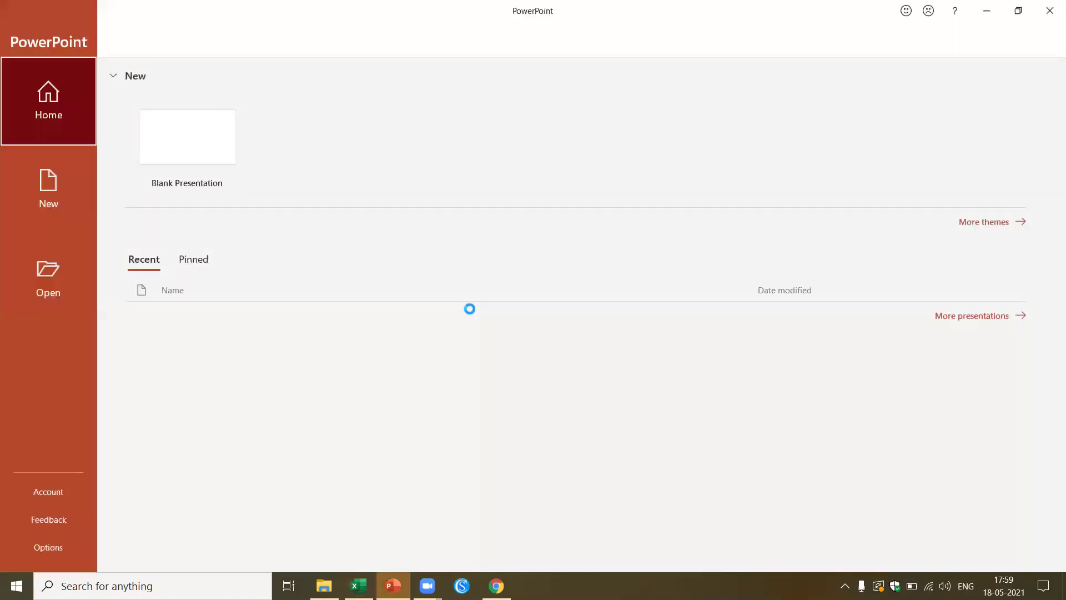
pyautogui.click(387, 321)
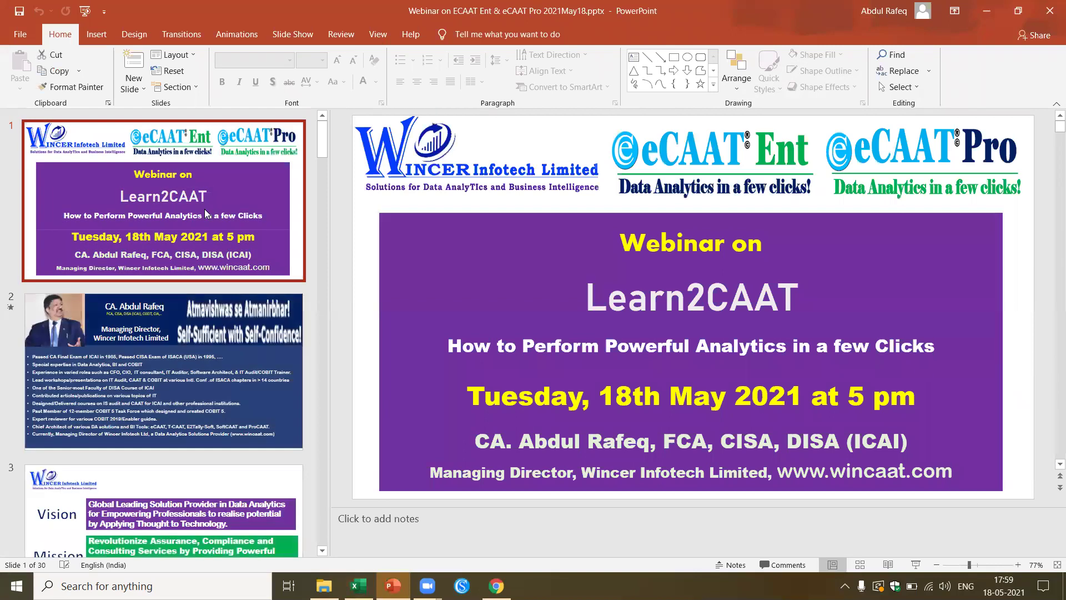
pyautogui.press('End')
pyautogui.press('Up')
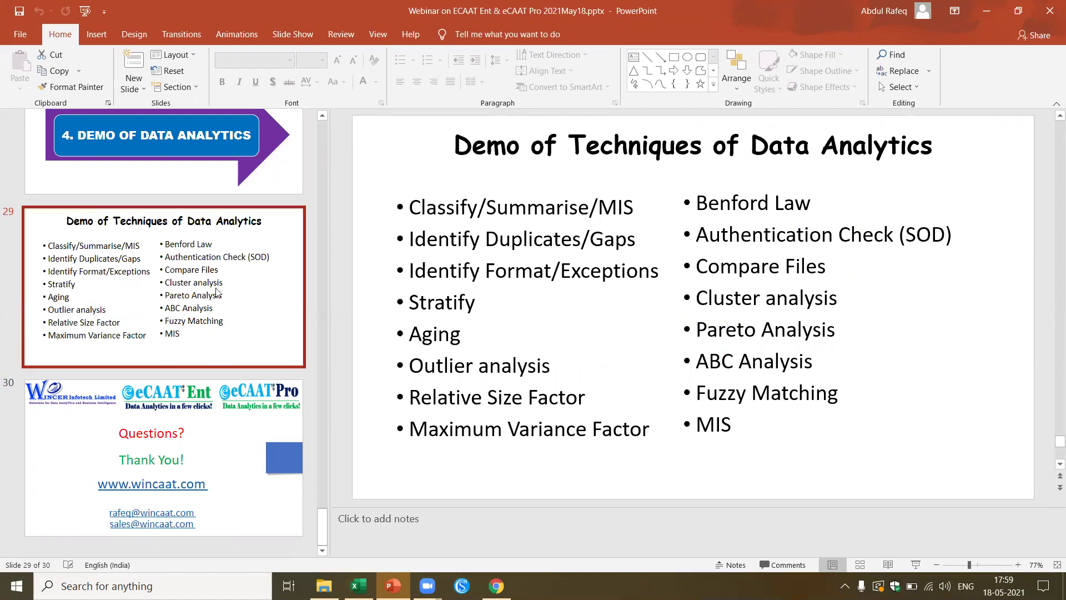
# Close the webinar presentation, return to eCAAT_Test_Data1.xlsx in Excel, and look through the sheet list on the IndexSheet
pyautogui.click(1050, 11)
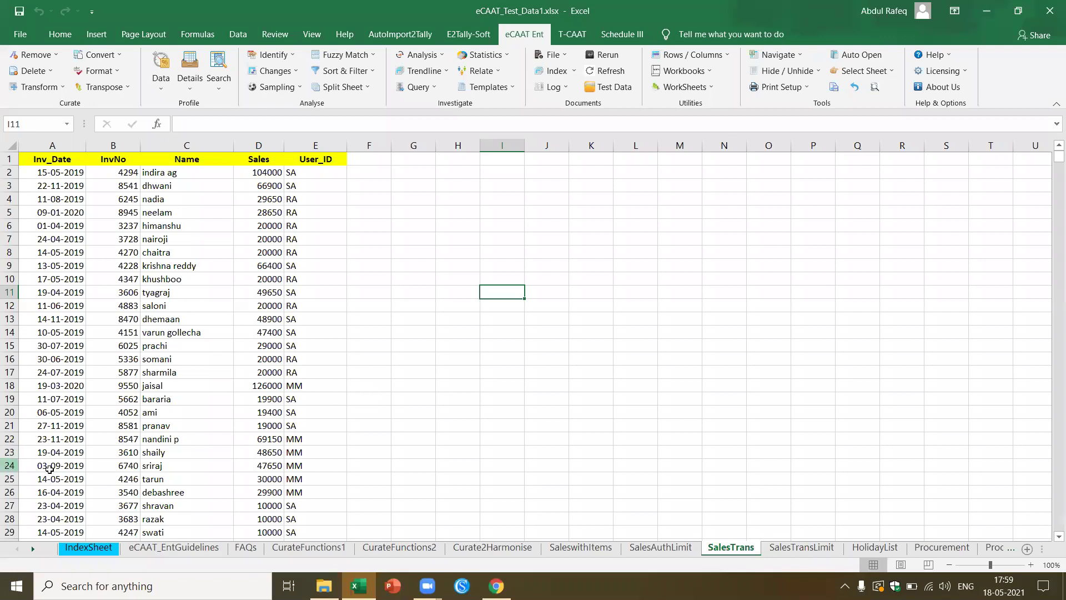
pyautogui.click(89, 548)
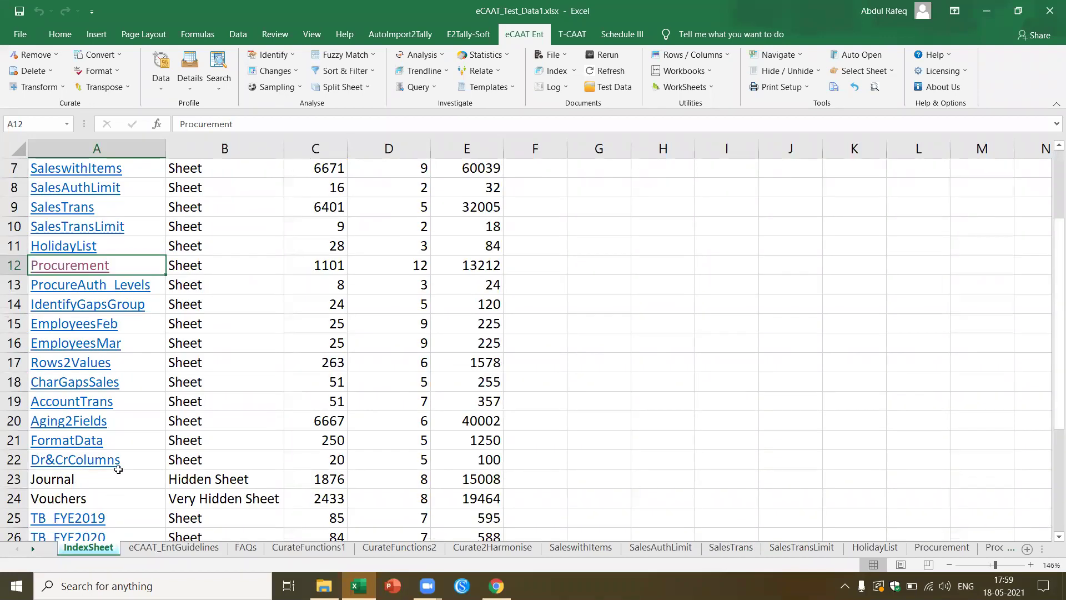
pyautogui.scroll(-2, 118, 470)
pyautogui.scroll(4, 118, 469)
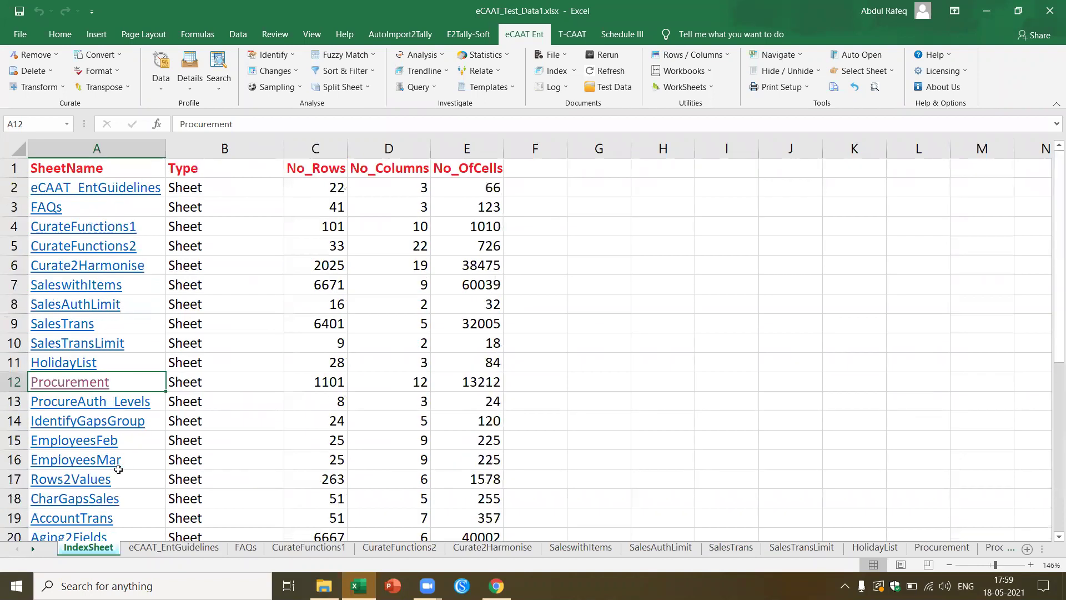
pyautogui.scroll(-5, 119, 469)
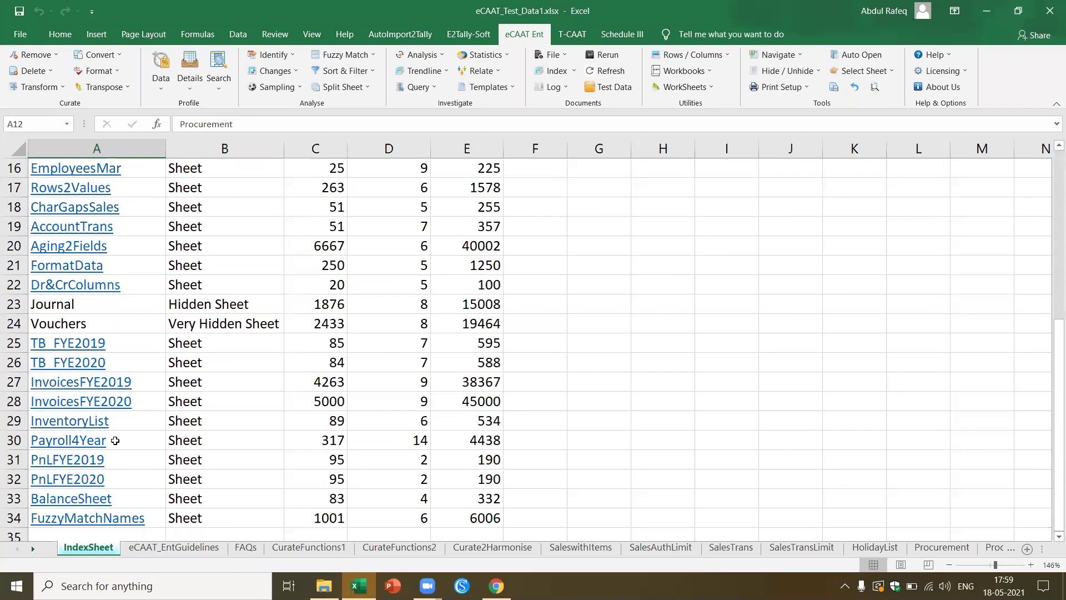
# Find "inven" in the IndexSheet and open the linked InventoryList sheet
pyautogui.hotkey('ctrl', 'f')
pyautogui.write('inven')
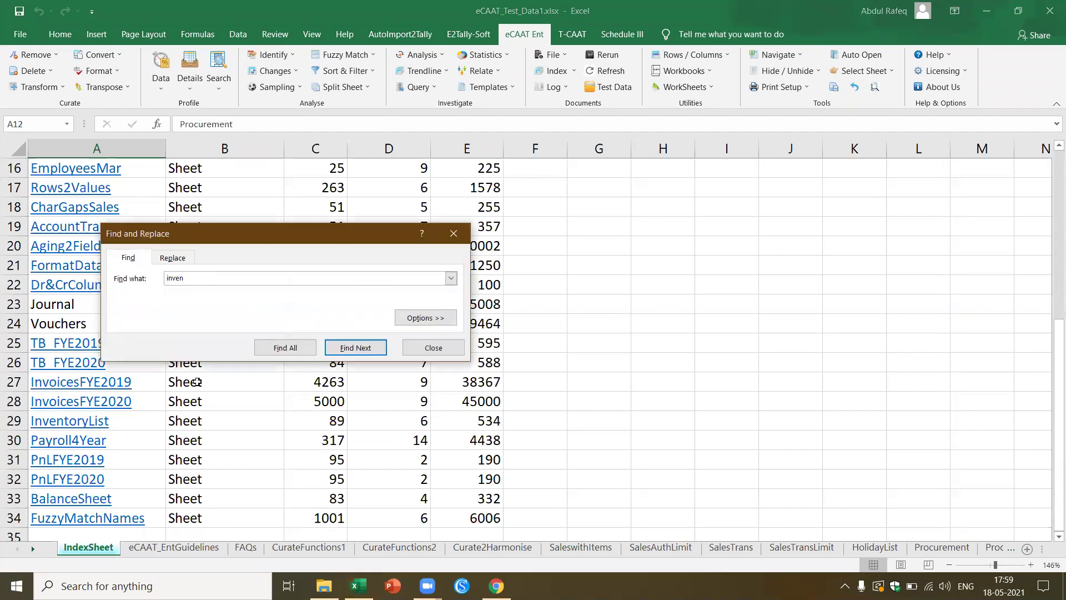
pyautogui.click(366, 354)
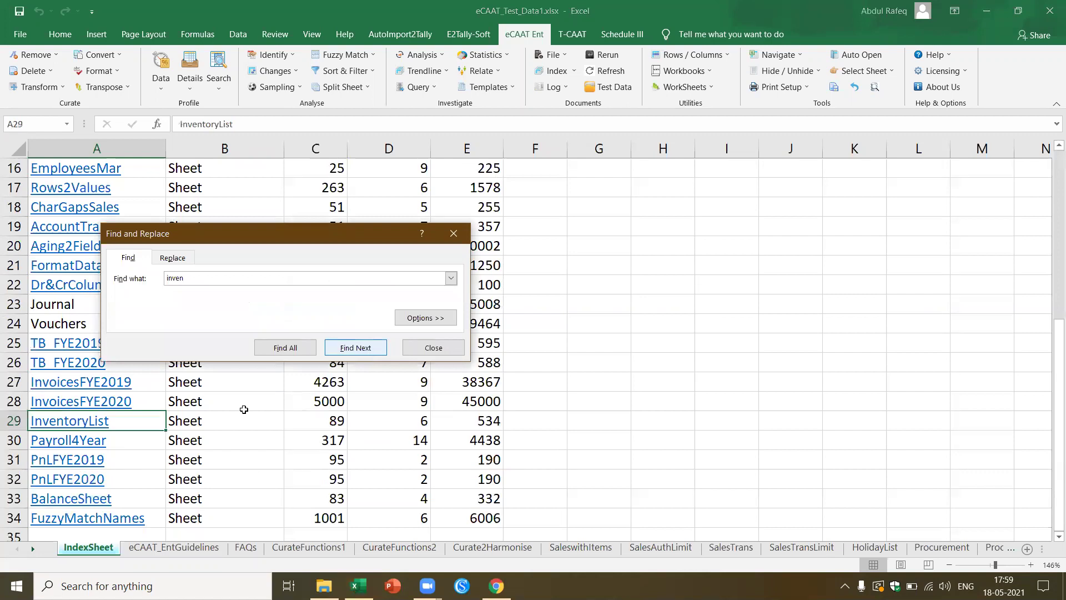
pyautogui.click(433, 347)
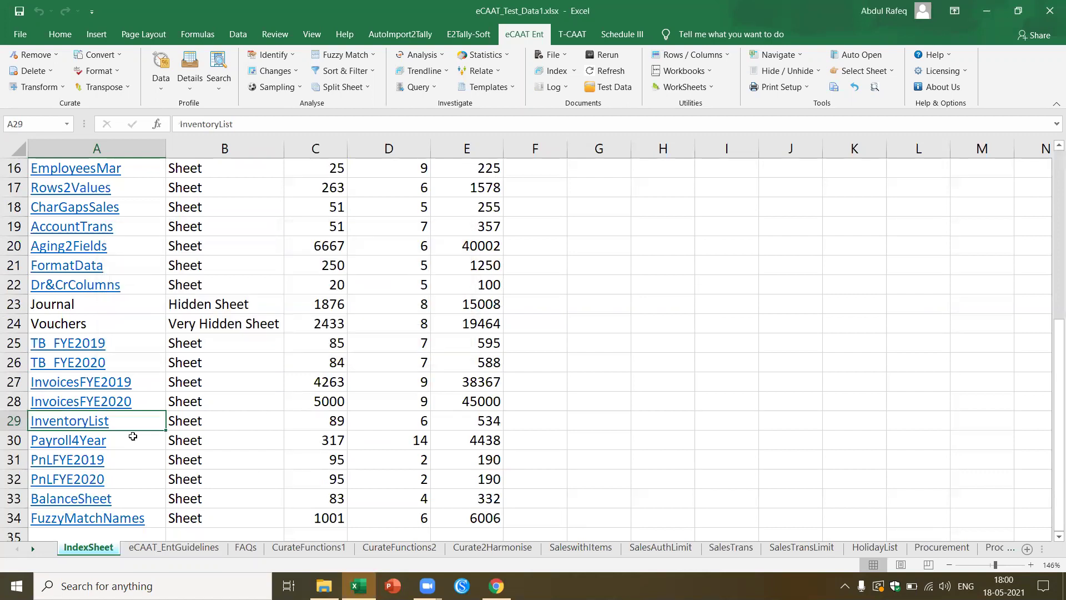
pyautogui.click(92, 426)
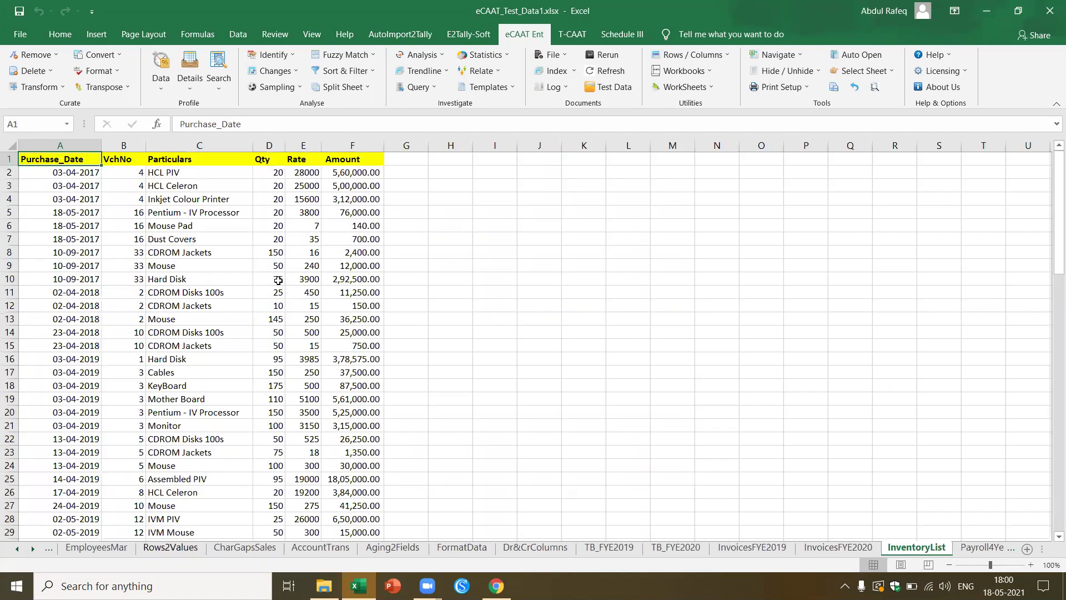
# Start an Aging analysis on the InventoryList data and set the ageing date to 31-03-2020
pyautogui.click(355, 210)
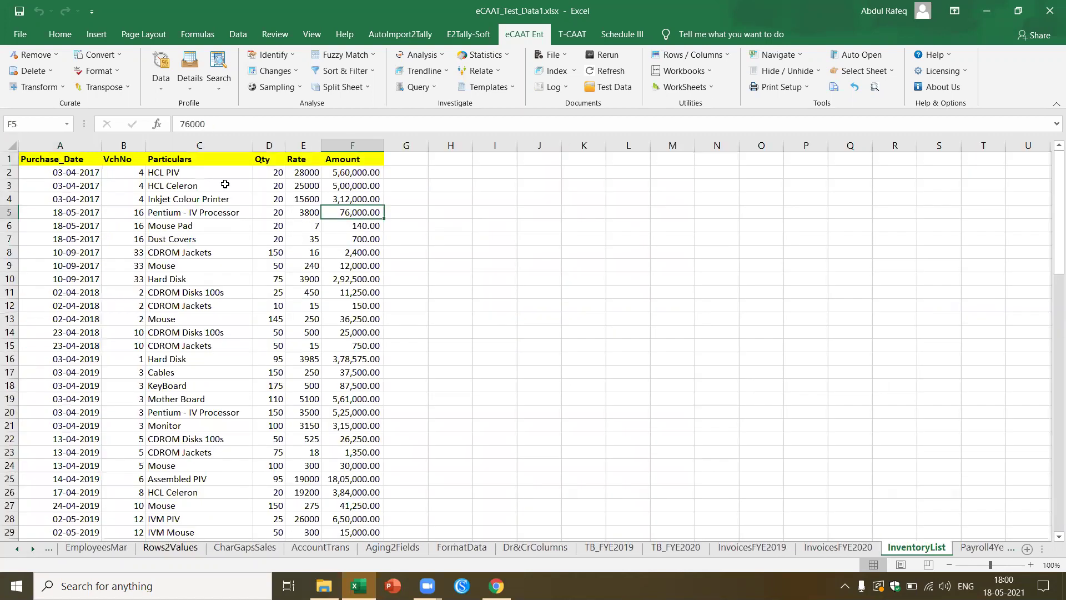
pyautogui.click(169, 92)
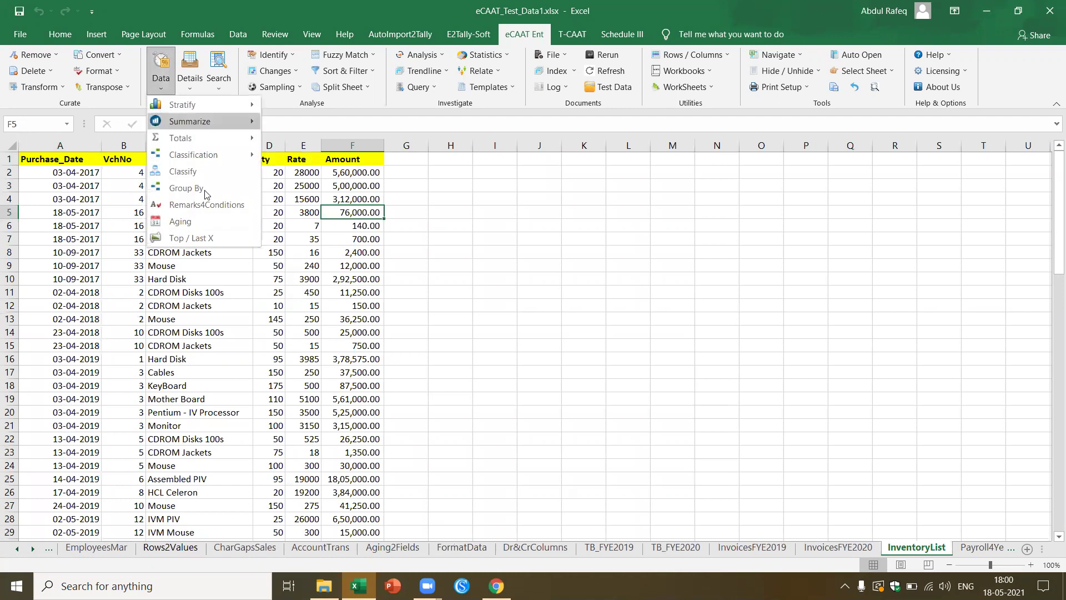
pyautogui.click(205, 221)
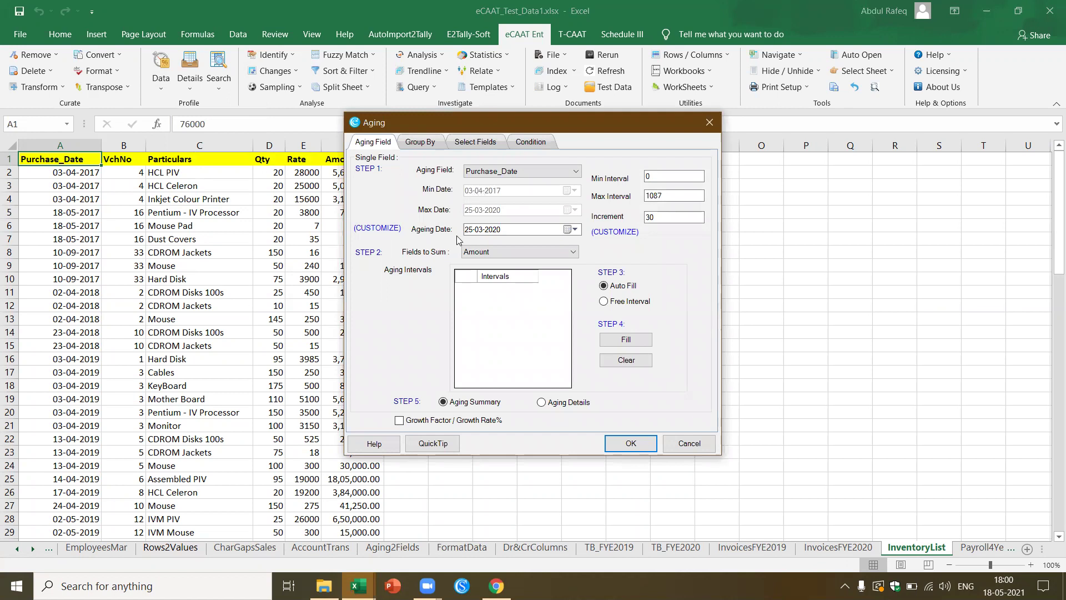
pyautogui.click(568, 229)
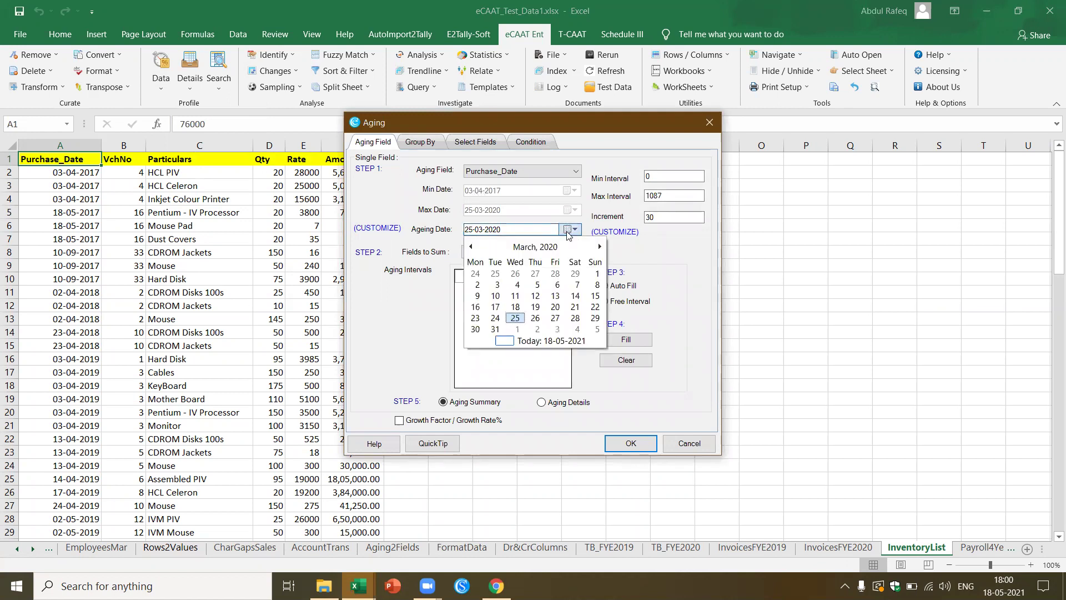
pyautogui.click(494, 330)
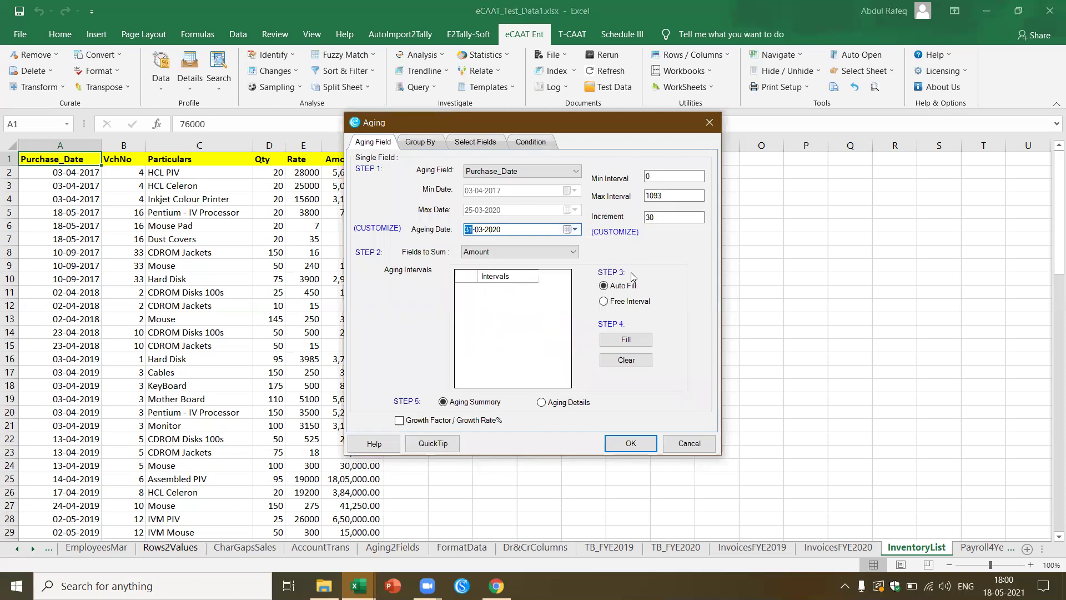
# Set the aging increment to 60, auto-fill the intervals, and run the Aging Summary
pyautogui.doubleClick(661, 217)
pyautogui.click(618, 345)
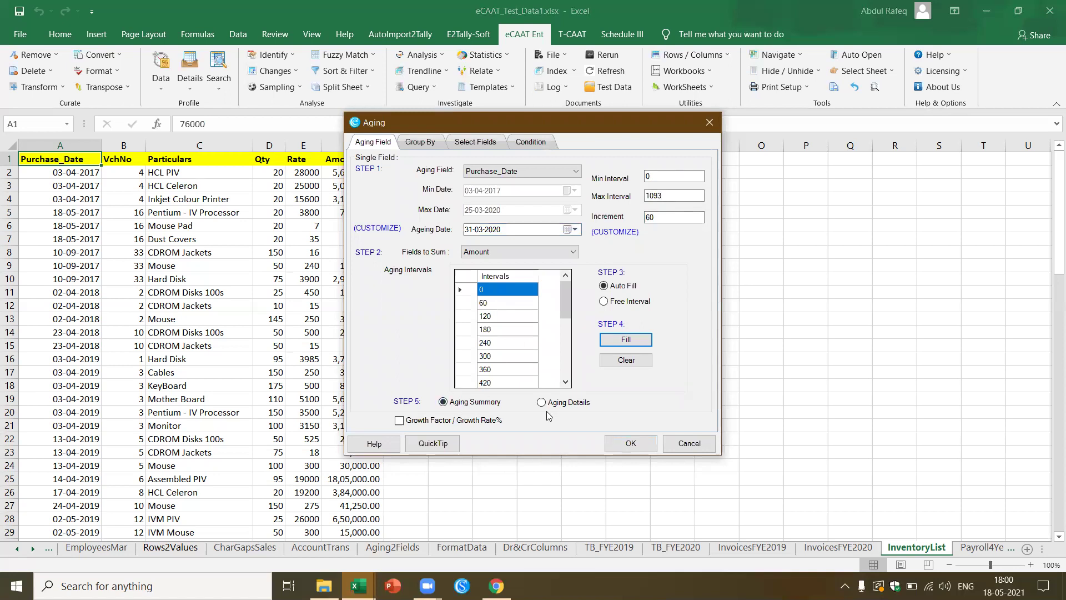
pyautogui.click(622, 448)
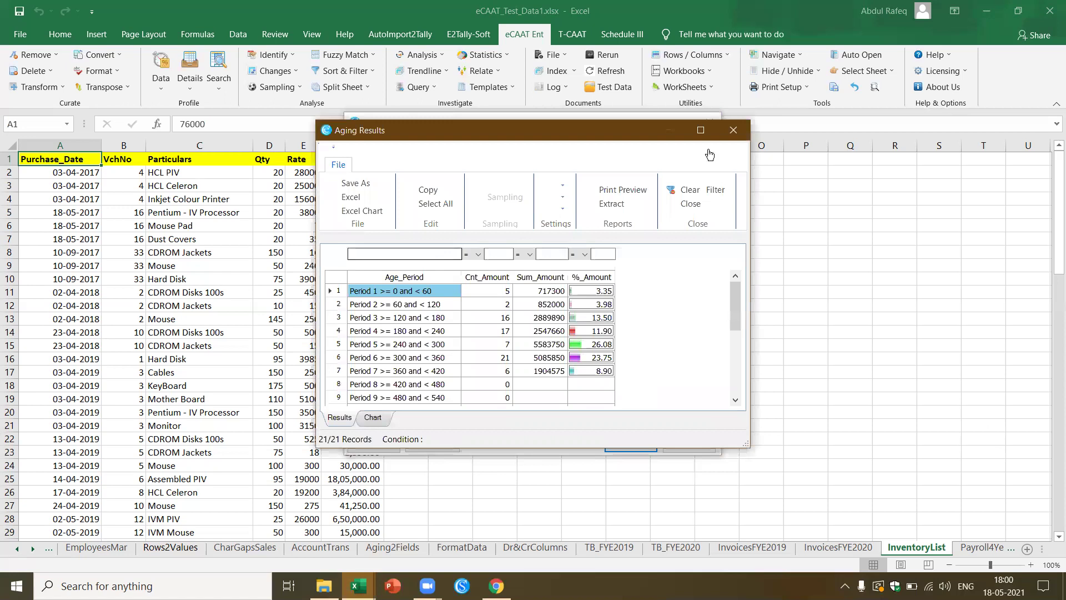
# Maximize the Aging Results, drill down into the Upper Bound >= 1093 period, and close both result windows
pyautogui.click(701, 130)
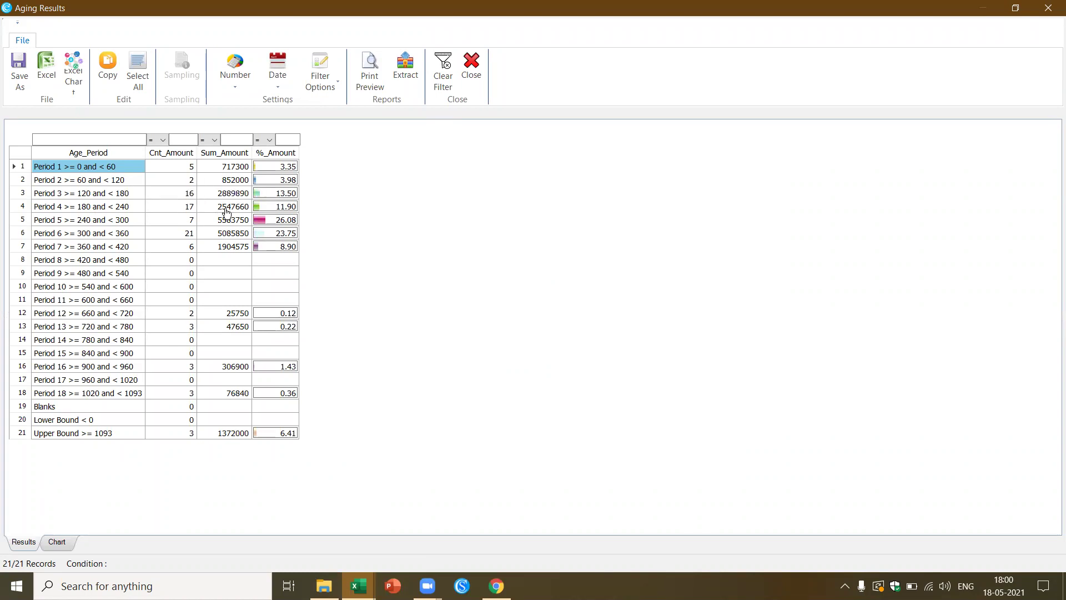
pyautogui.click(80, 436)
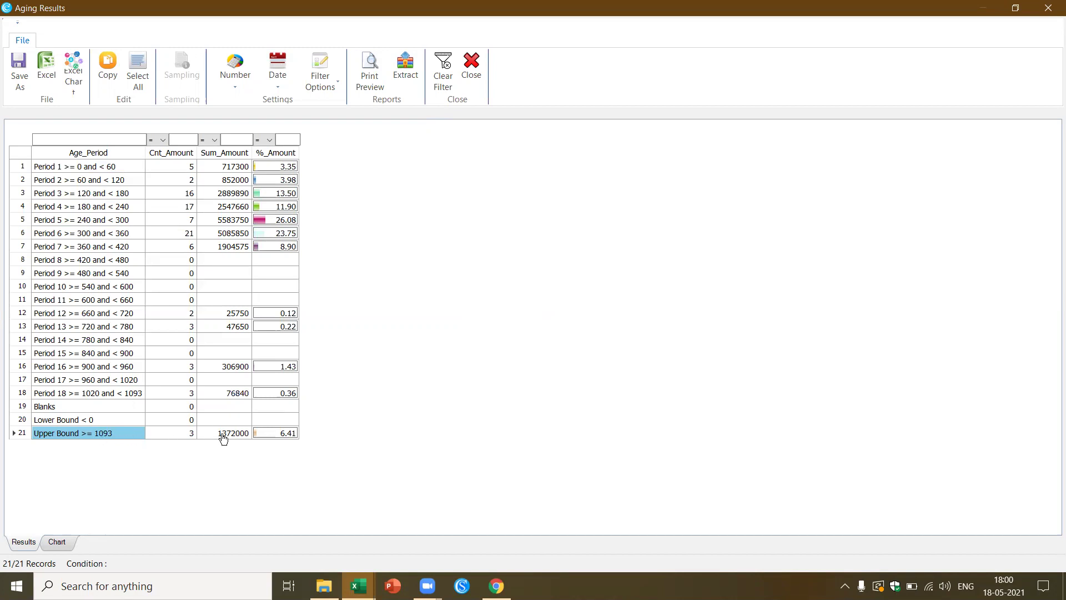
pyautogui.doubleClick(85, 439)
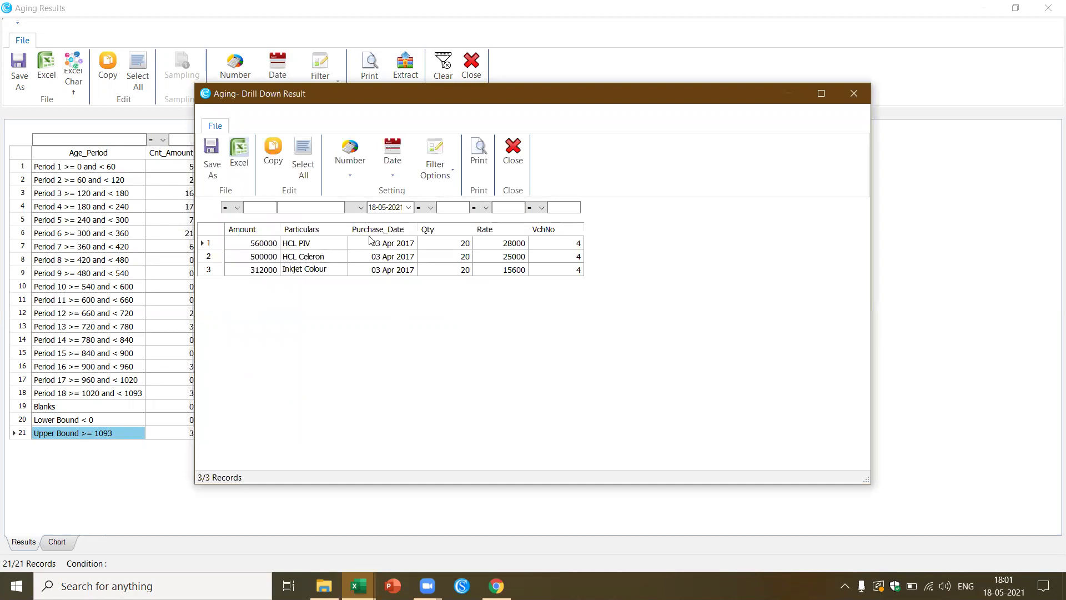
pyautogui.click(513, 155)
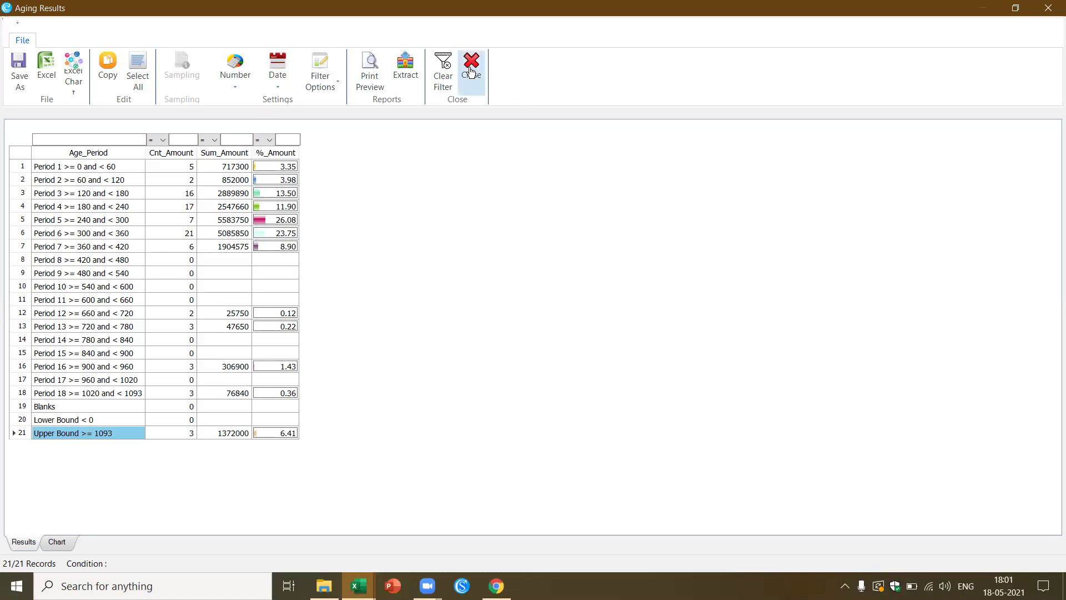
pyautogui.click(470, 71)
pyautogui.click(362, 266)
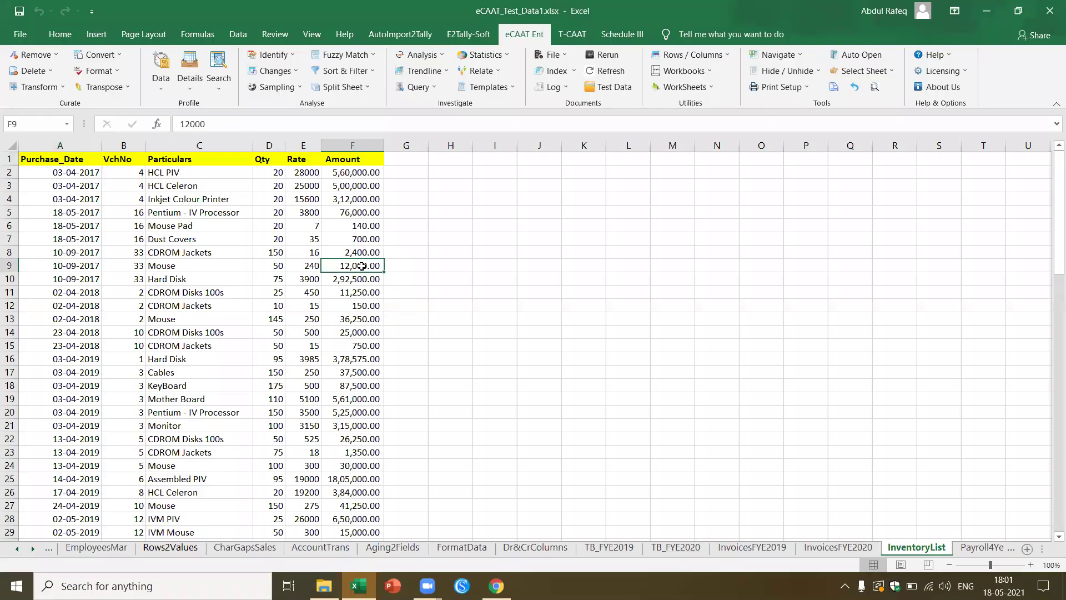
# Return to the IndexSheet and open the linked Aging2Fields sheet
pyautogui.click(16, 550)
pyautogui.moveTo(16, 549); pyautogui.dragTo(16, 550)
pyautogui.click(87, 548)
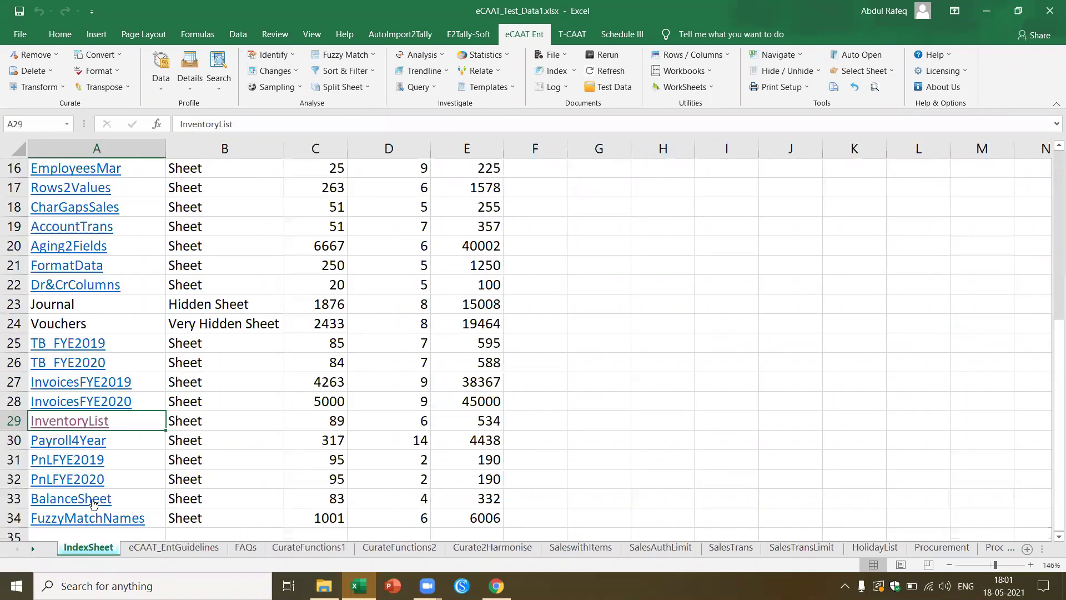
pyautogui.scroll(-1, 221, 443)
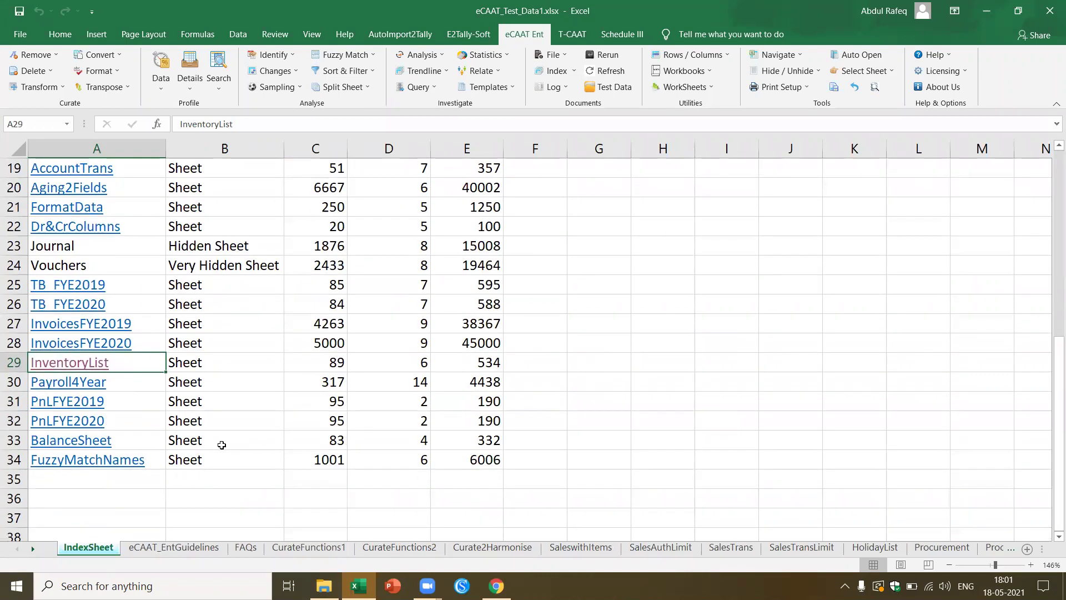
pyautogui.scroll(2, 221, 445)
pyautogui.scroll(3, 222, 444)
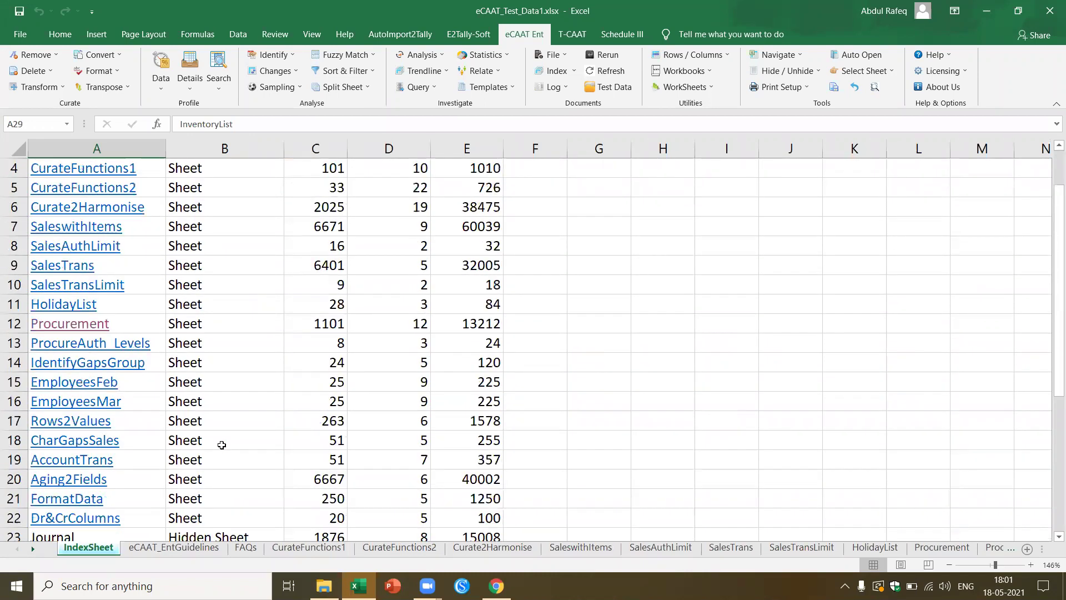
pyautogui.scroll(-1, 139, 417)
pyautogui.scroll(-1, 139, 417)
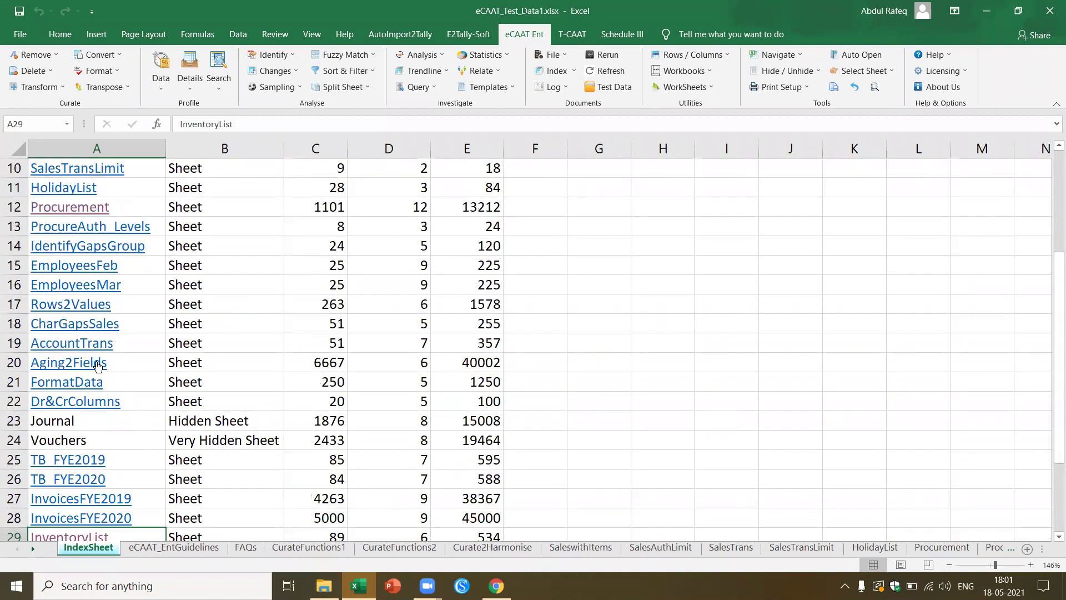
pyautogui.click(99, 365)
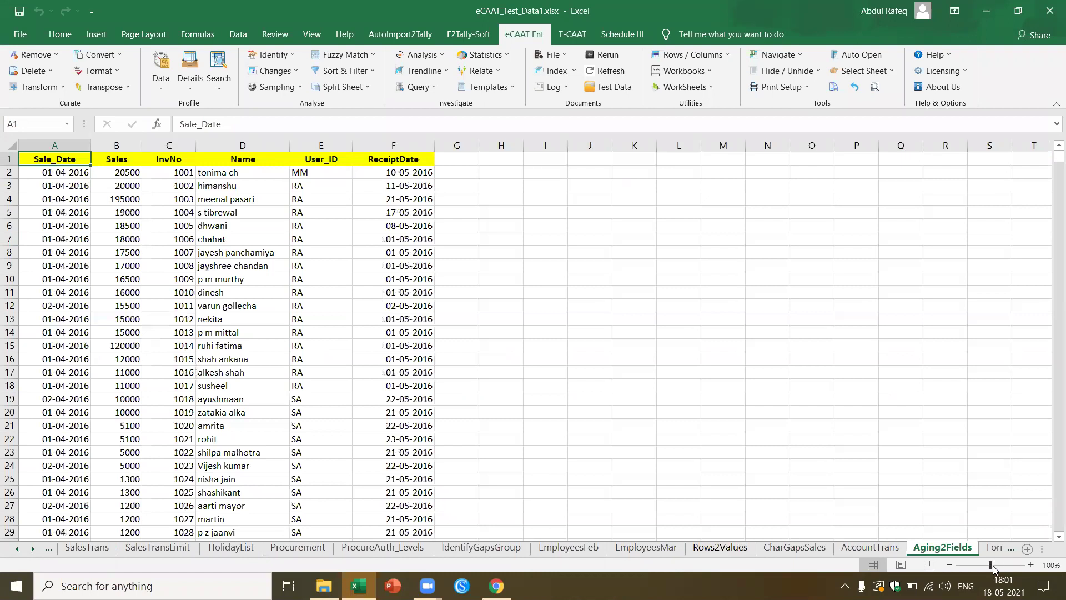
# Compare Sale_Date with ReceiptDate in the first record of Aging2Fields and start a Stratify Aging analysis
pyautogui.moveTo(991, 566); pyautogui.dragTo(994, 565)
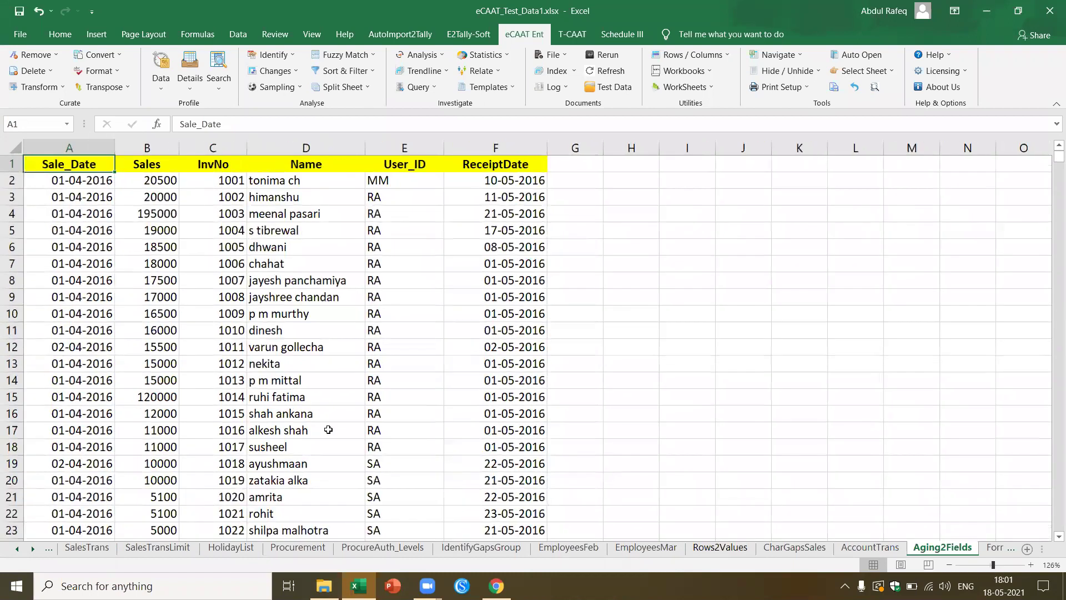
pyautogui.click(67, 182)
pyautogui.click(507, 183)
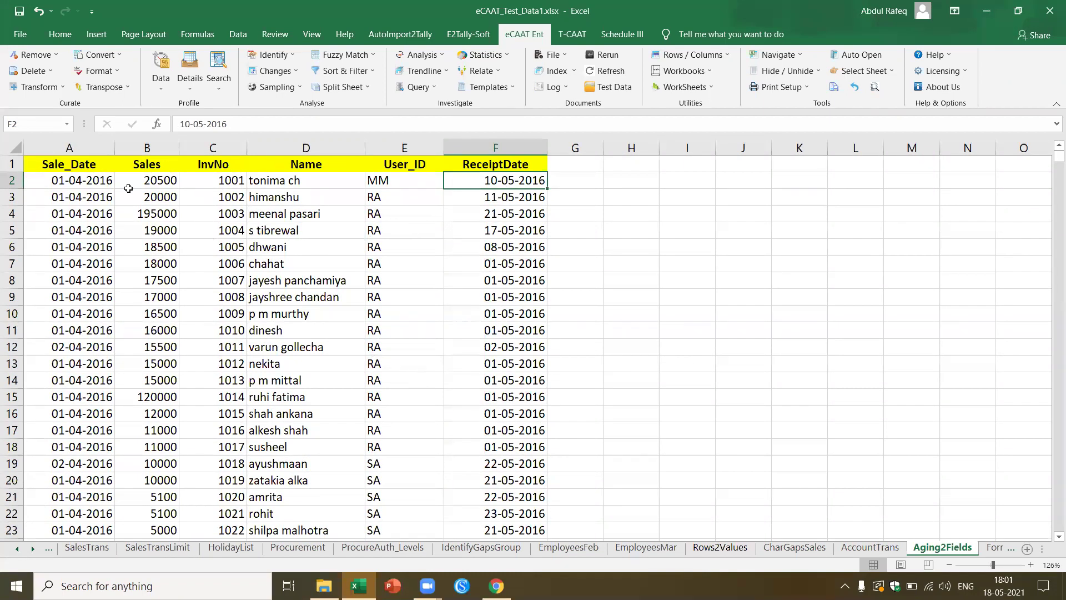
pyautogui.click(87, 182)
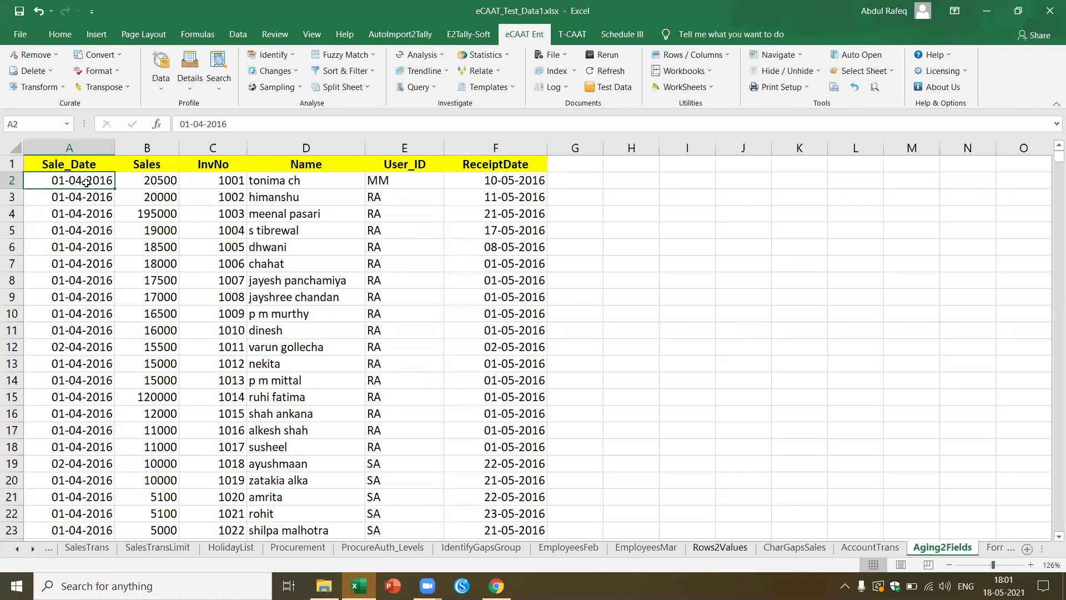
pyautogui.click(519, 179)
pyautogui.click(76, 182)
pyautogui.click(158, 92)
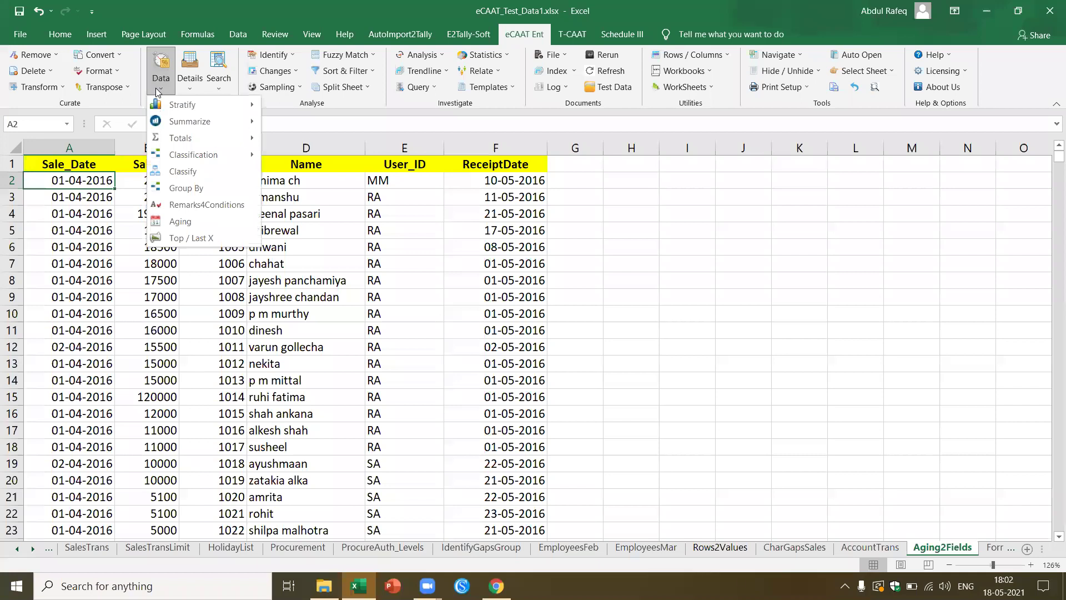
pyautogui.moveTo(198, 109)
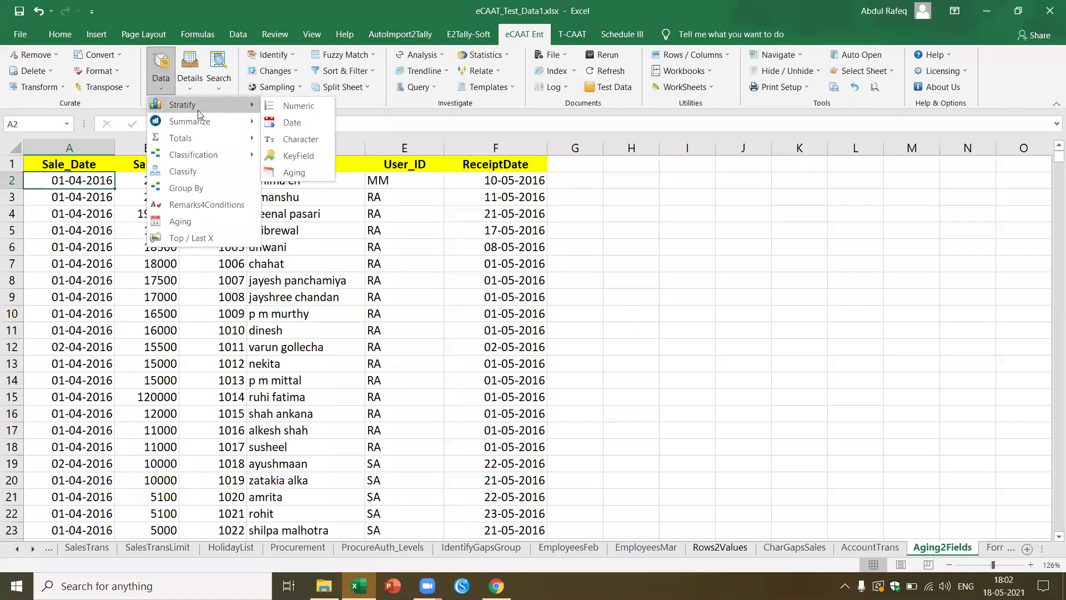
pyautogui.click(302, 177)
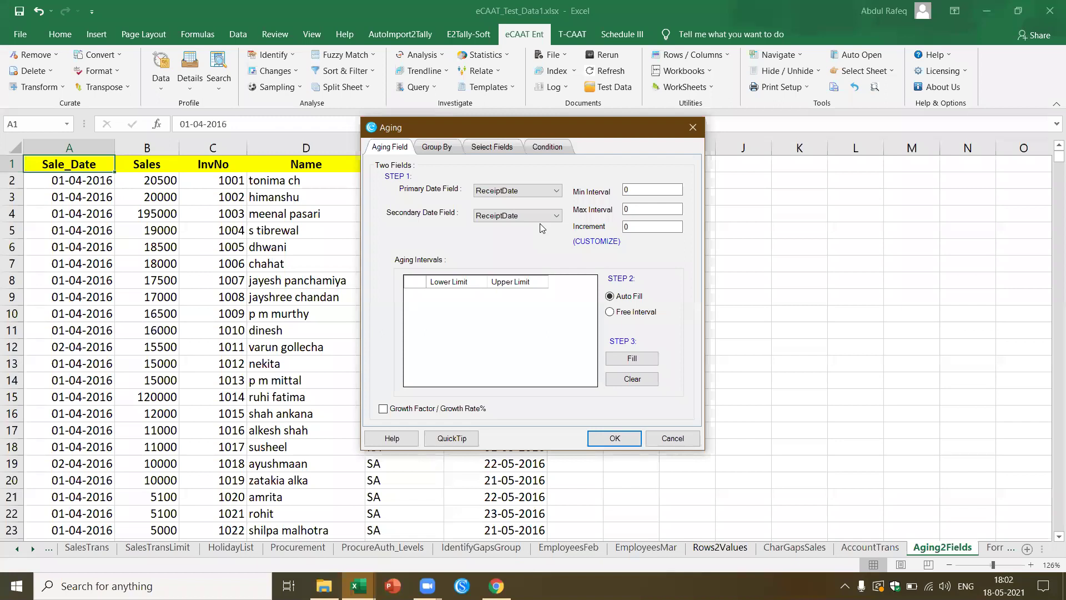
# Run the two-field Aging with ReceiptDate as primary date, Sale_Date as secondary date, and auto-filled intervals
pyautogui.click(557, 191)
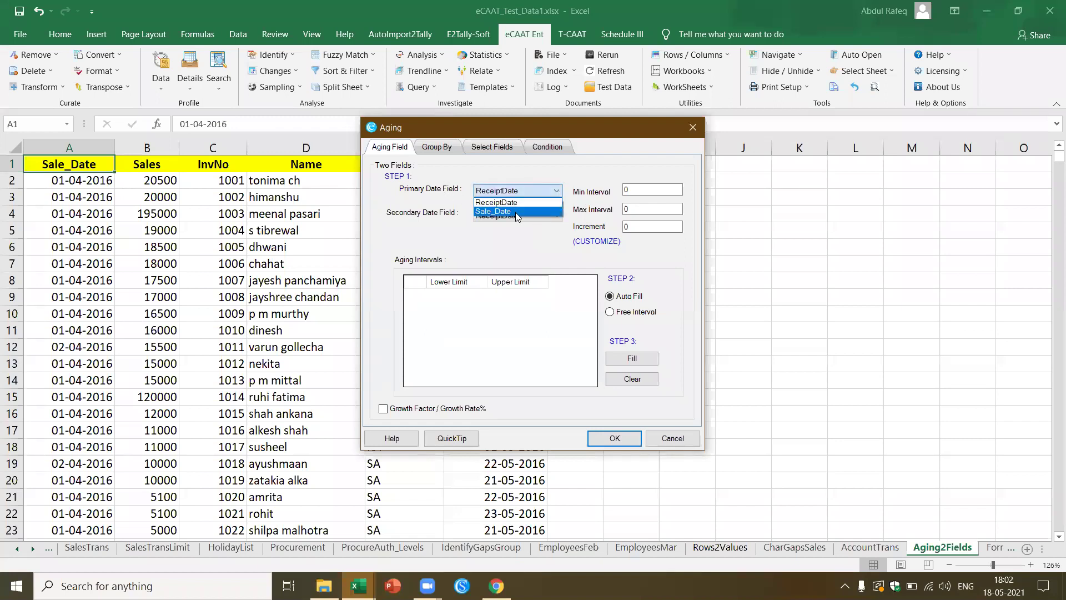
pyautogui.click(522, 202)
pyautogui.click(548, 218)
pyautogui.click(497, 239)
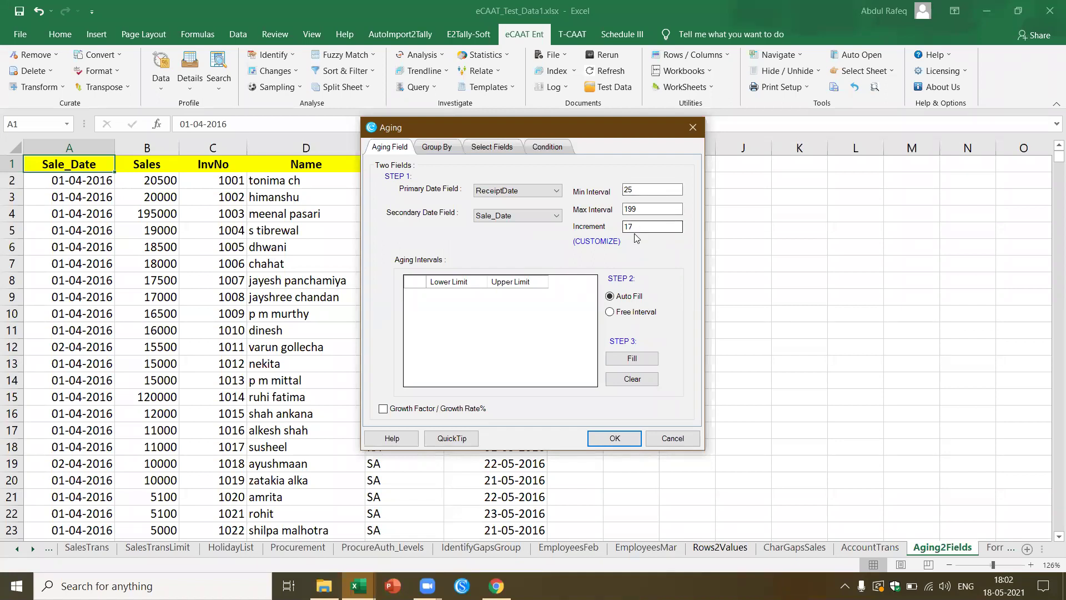
pyautogui.click(633, 358)
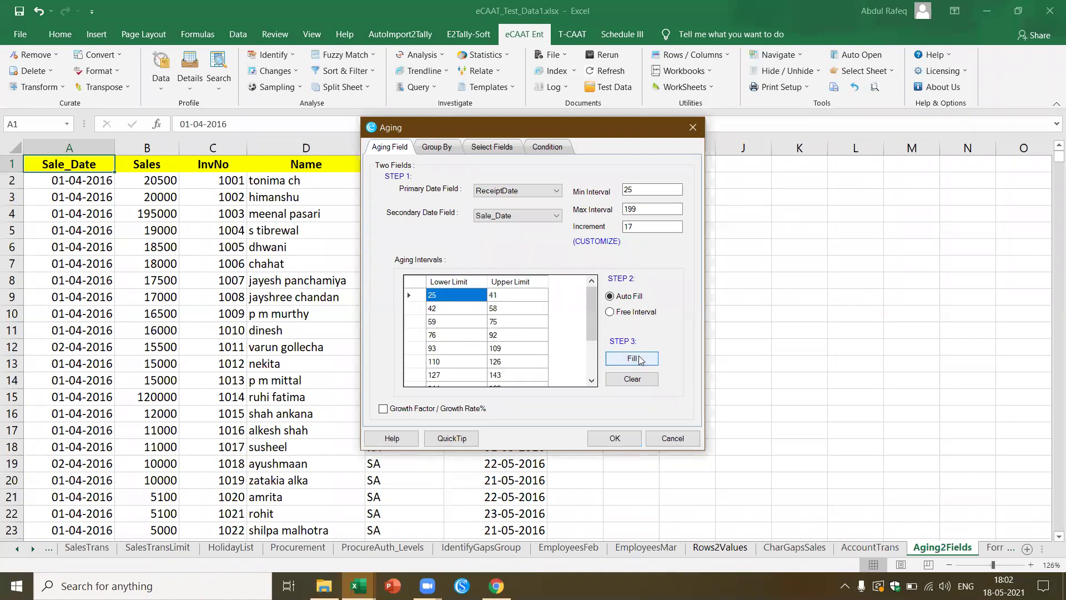
pyautogui.click(632, 438)
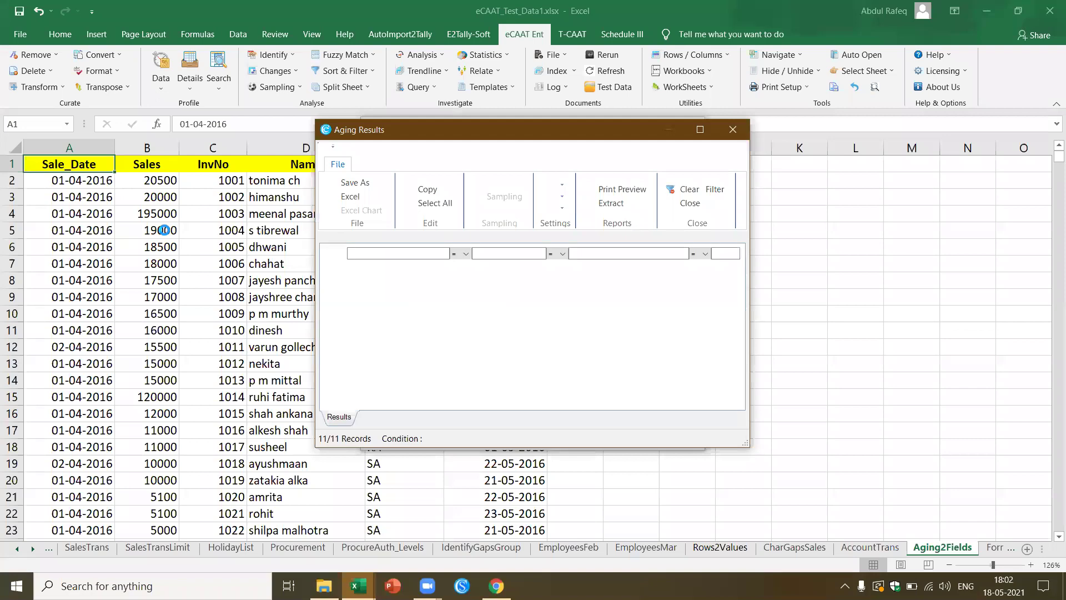
# Maximize the two-field Aging Results, examine the date-difference strata, and return to the ReceiptDate column of the sheet
pyautogui.click(700, 130)
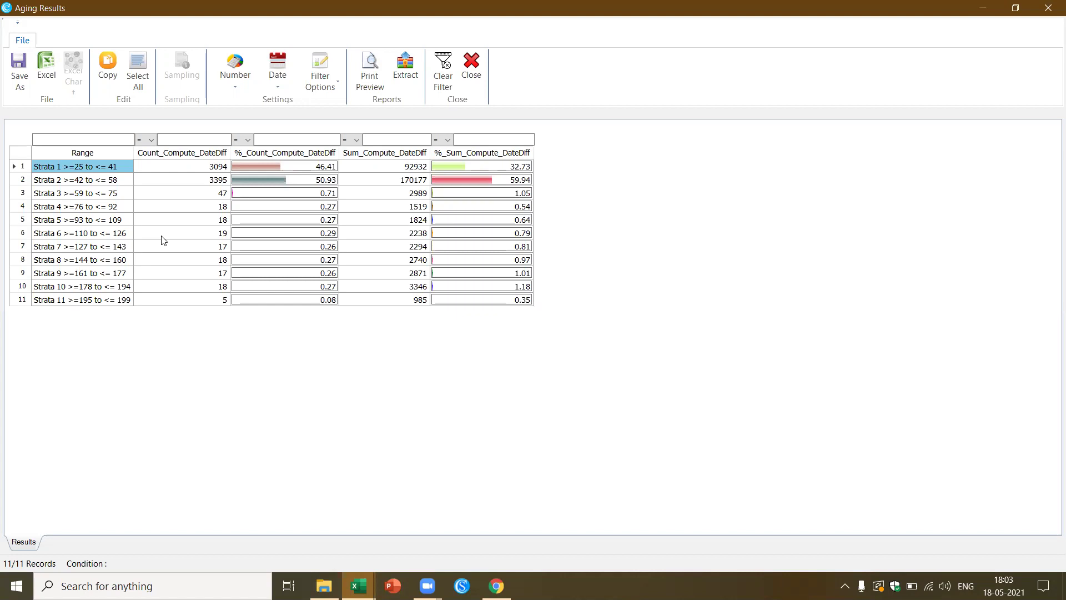
pyautogui.click(481, 81)
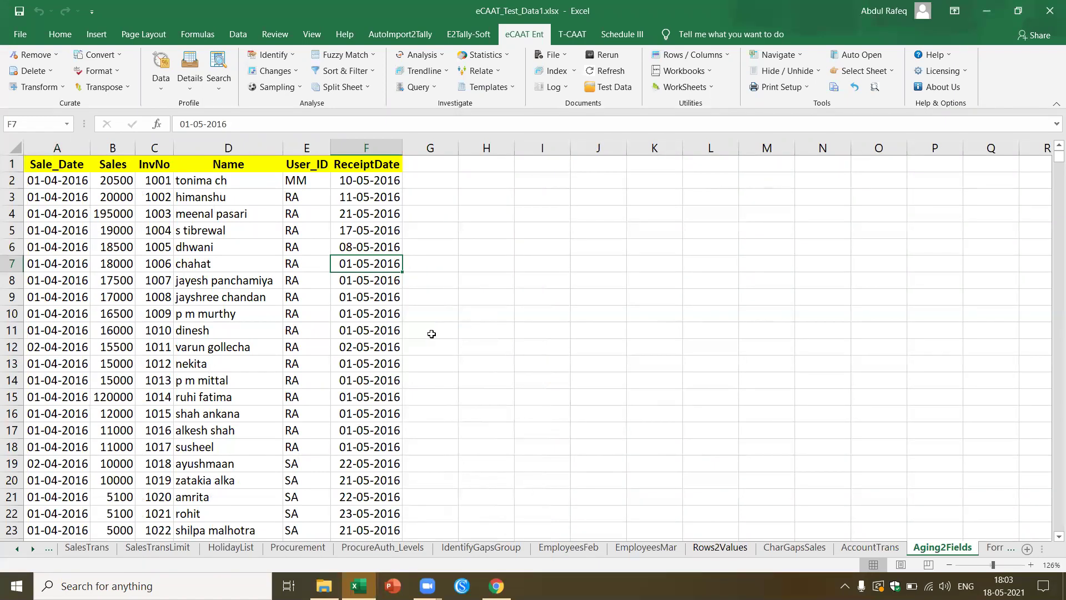
pyautogui.click(384, 203)
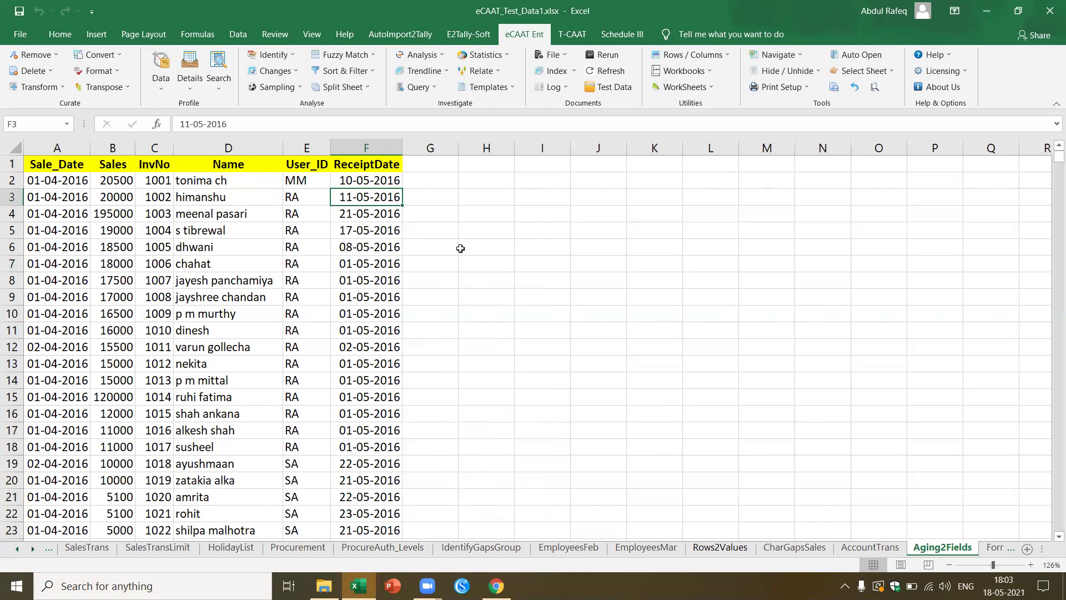
# Open the Rerun history, browse the logged functions, and select the Aging_TwoFld entry for Aging2Fields
pyautogui.click(317, 316)
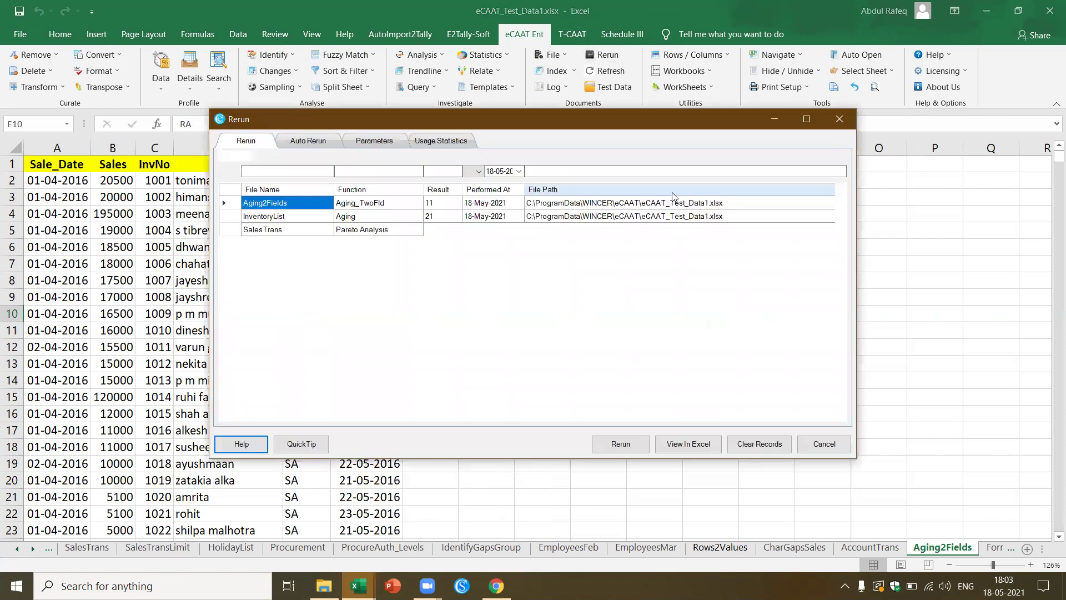
pyautogui.scroll(-5, 333, 297)
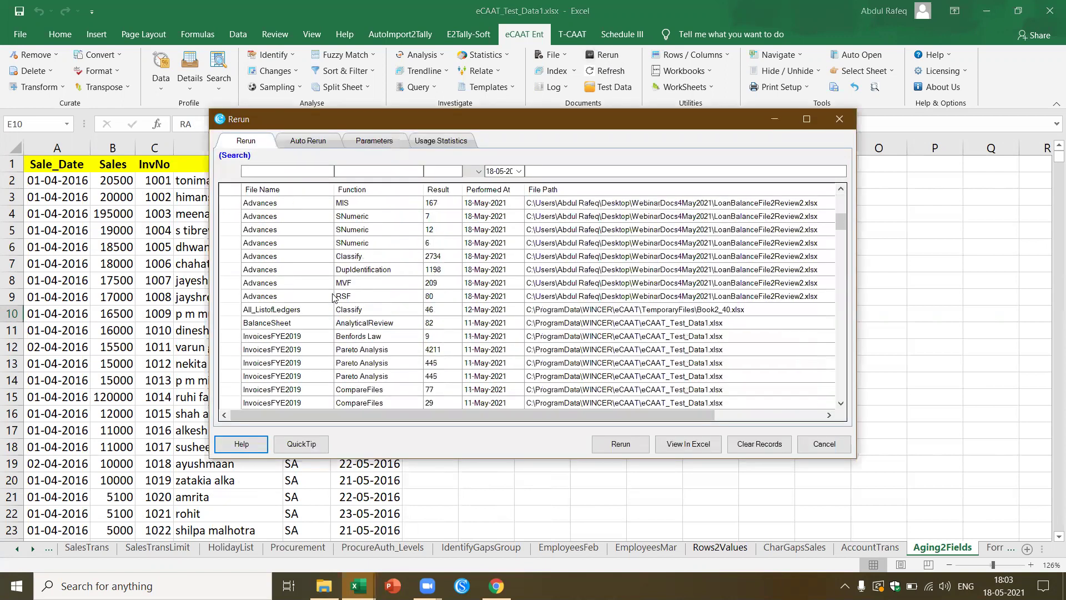
pyautogui.scroll(5, 333, 297)
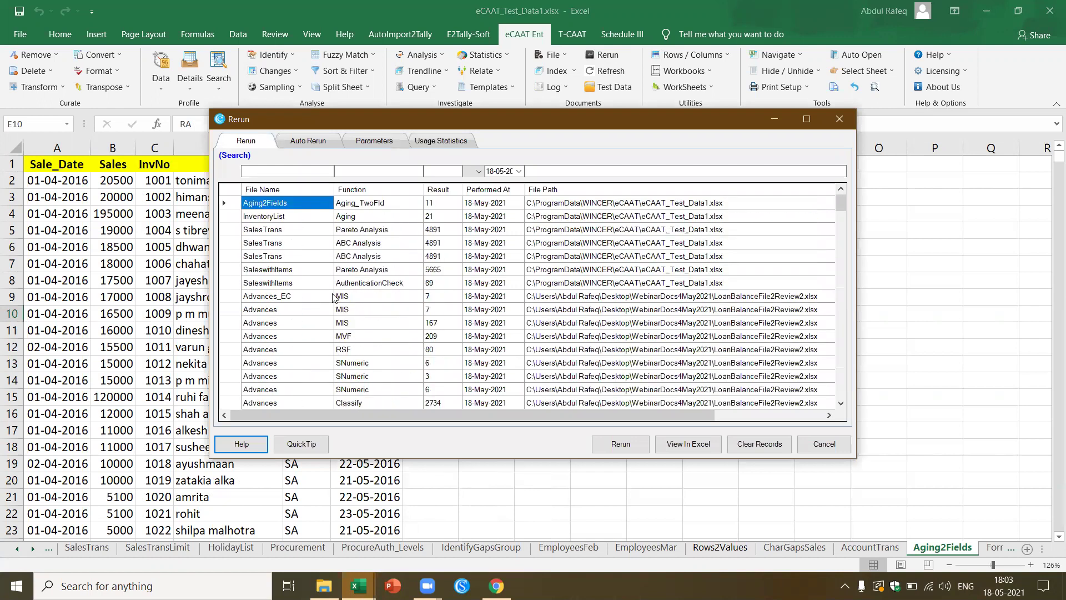
pyautogui.click(493, 203)
pyautogui.click(436, 203)
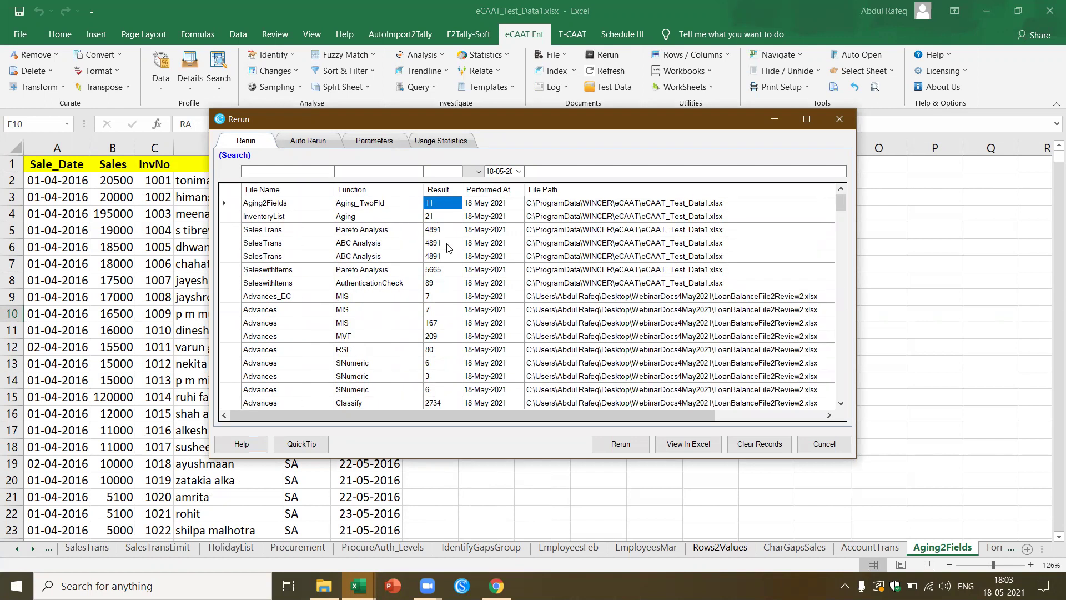
pyautogui.scroll(-5, 496, 293)
pyautogui.scroll(5, 698, 355)
pyautogui.click(360, 205)
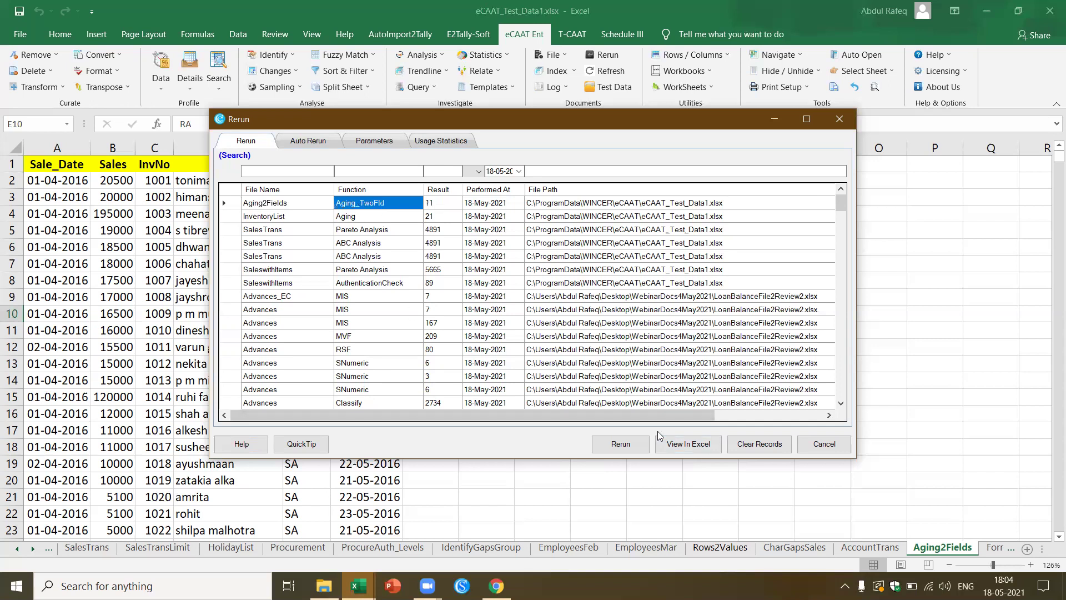
# Show the Auto Rerun list, check the workbook location options for Multiple Rerun, cancel them, and close the Rerun window
pyautogui.click(315, 141)
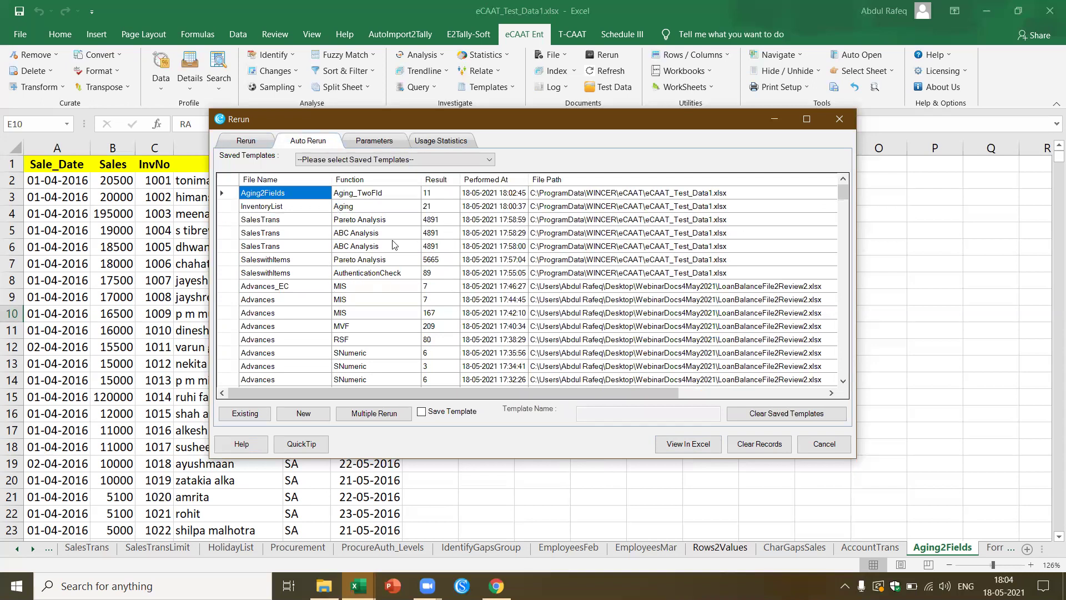
pyautogui.click(377, 413)
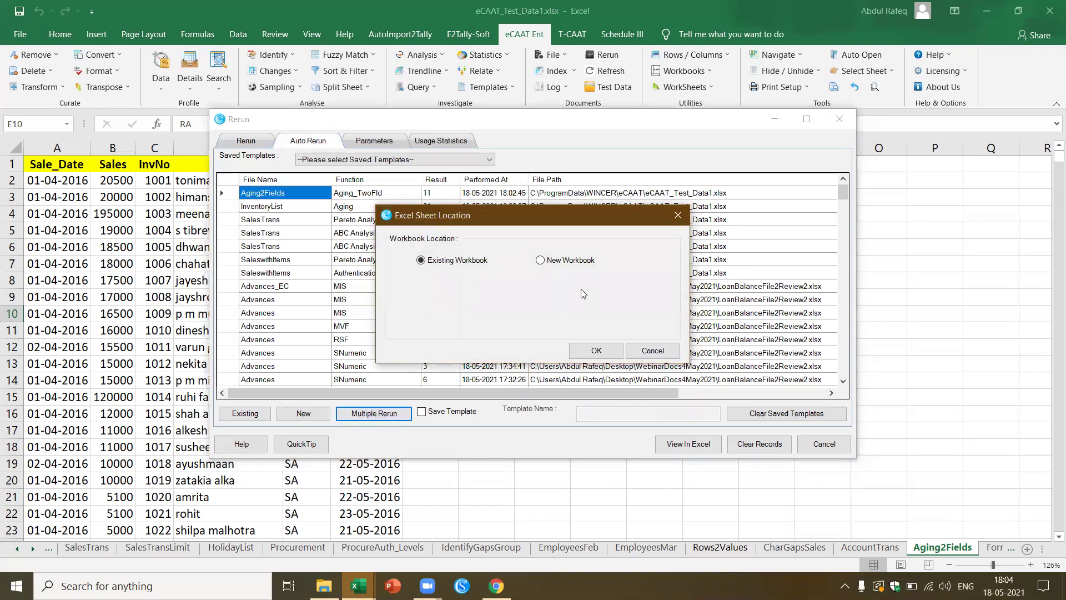
pyautogui.click(663, 350)
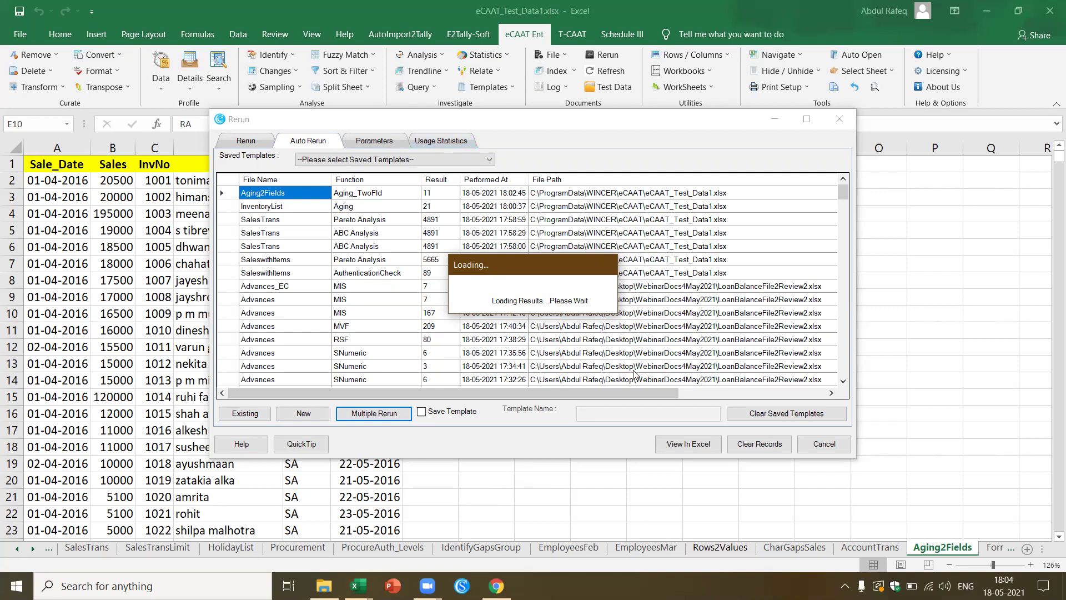
pyautogui.click(822, 447)
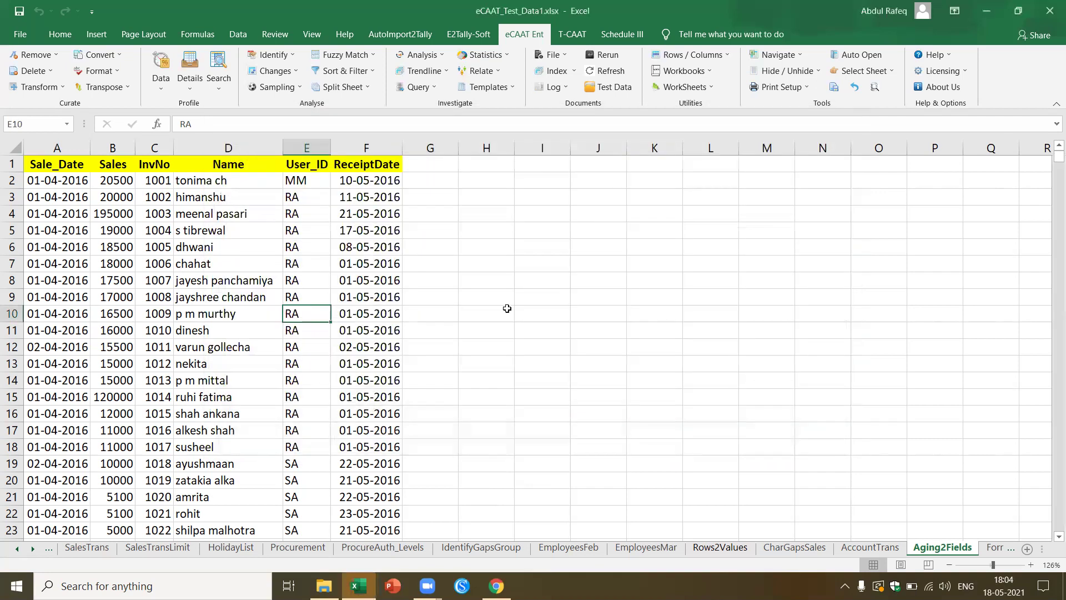
# Open eCAAT Search And Run from an empty cell, search the functions for "outl", and select the Trendline function for Outliers
pyautogui.click(385, 282)
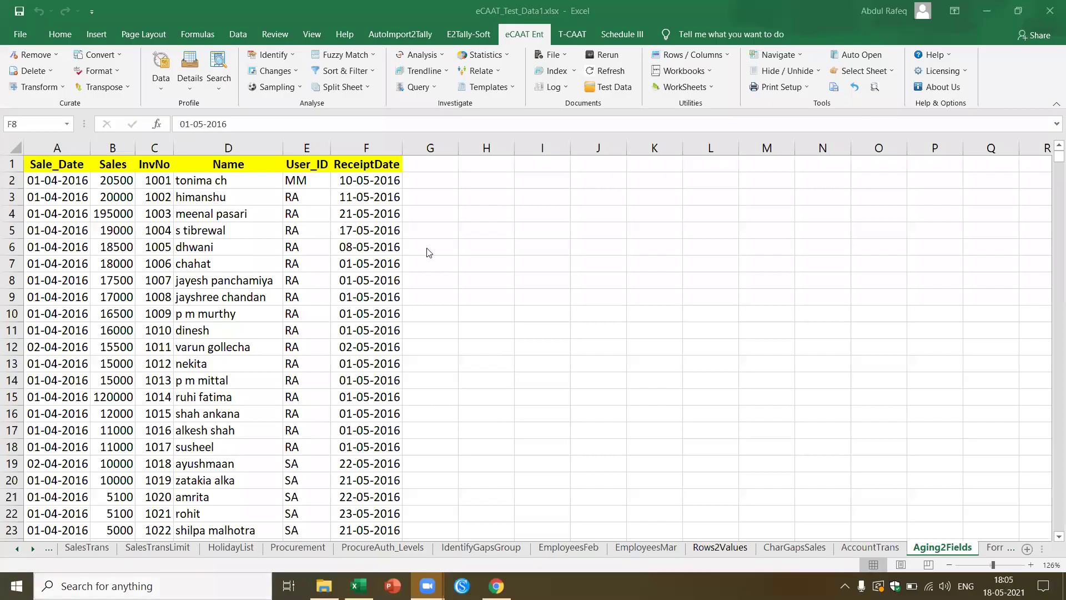
pyautogui.rightClick(546, 201)
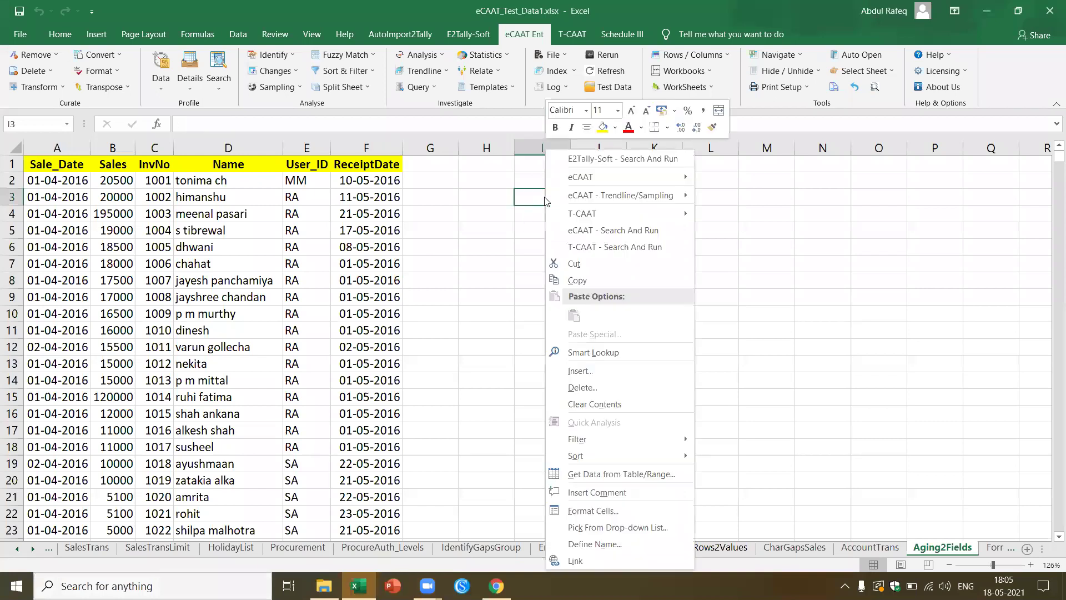
pyautogui.click(583, 230)
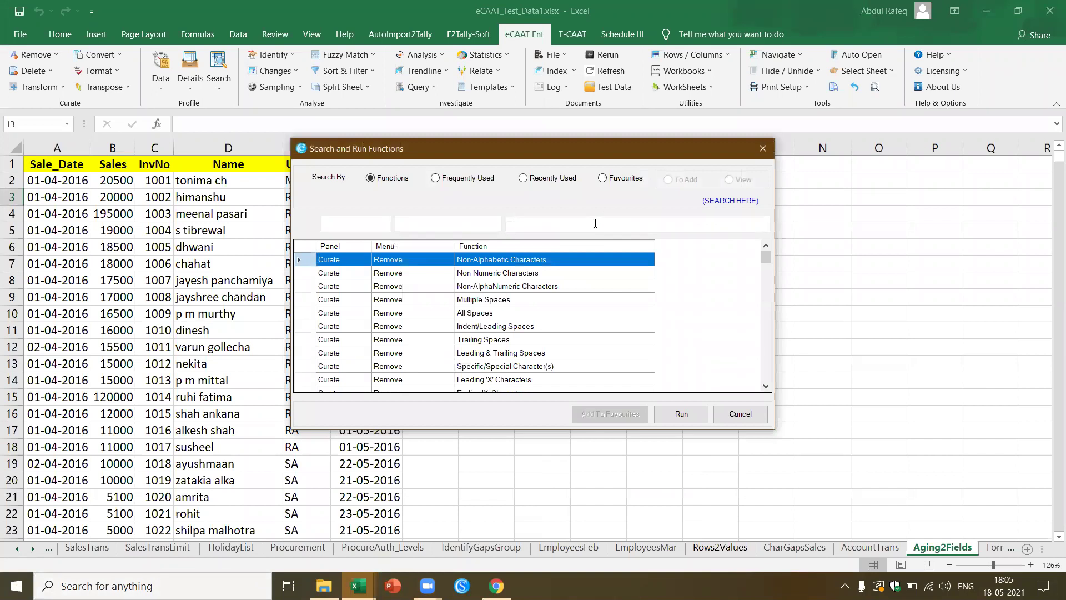
pyautogui.click(595, 223)
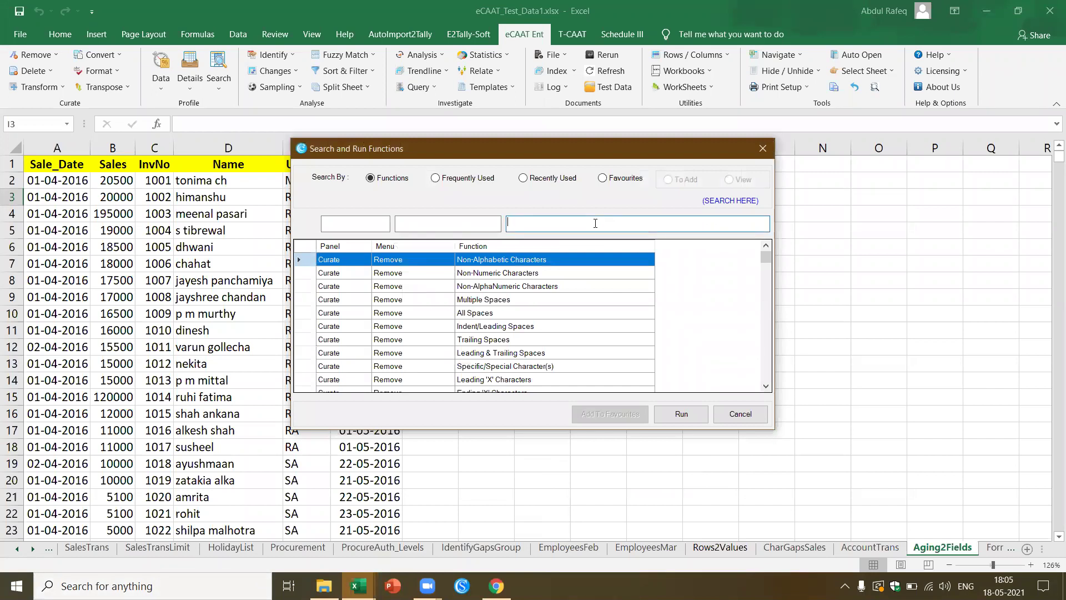
pyautogui.write('outl')
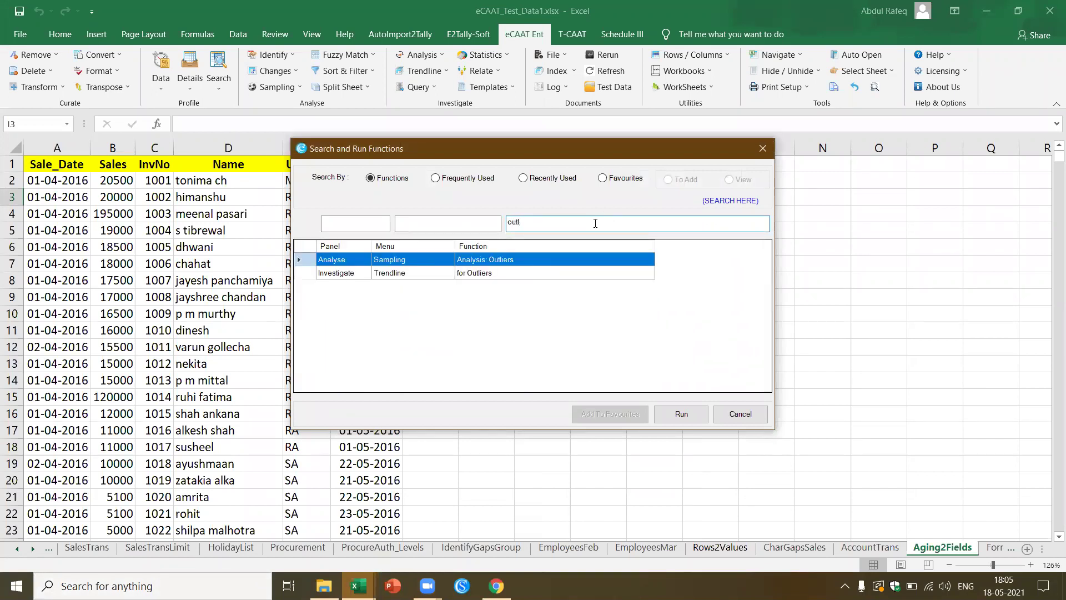
pyautogui.click(483, 272)
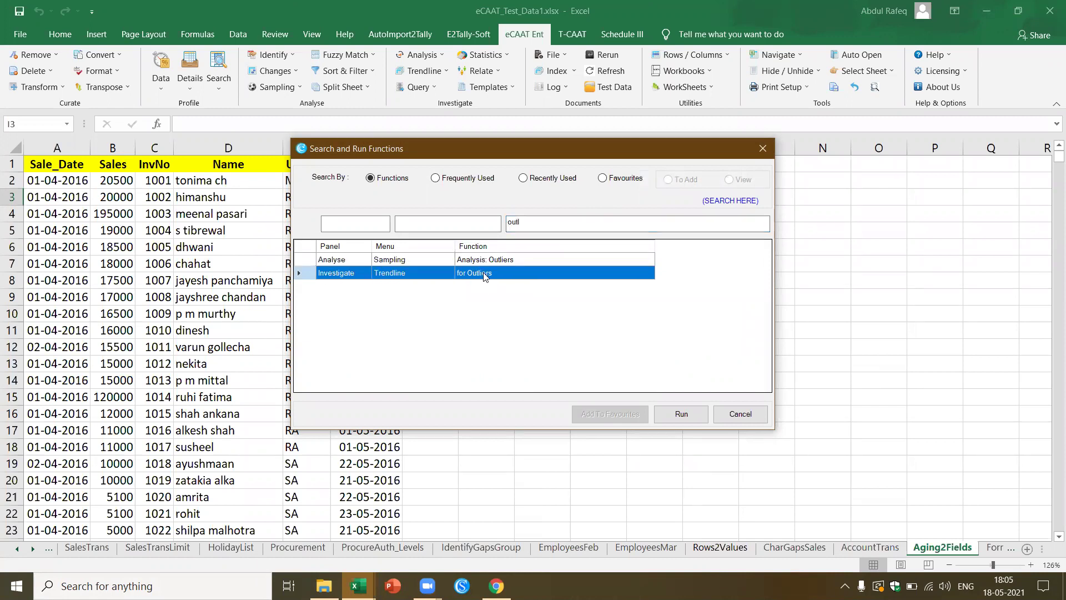
pyautogui.click(681, 415)
# Add the Remove functions Non-Alphabetic, Non-Numeric and Non-AlphaNumeric Characters, Leading & Trailing Spaces and Specific/Special Character(s) to the favourites, view them, and close the dialog
pyautogui.click(622, 180)
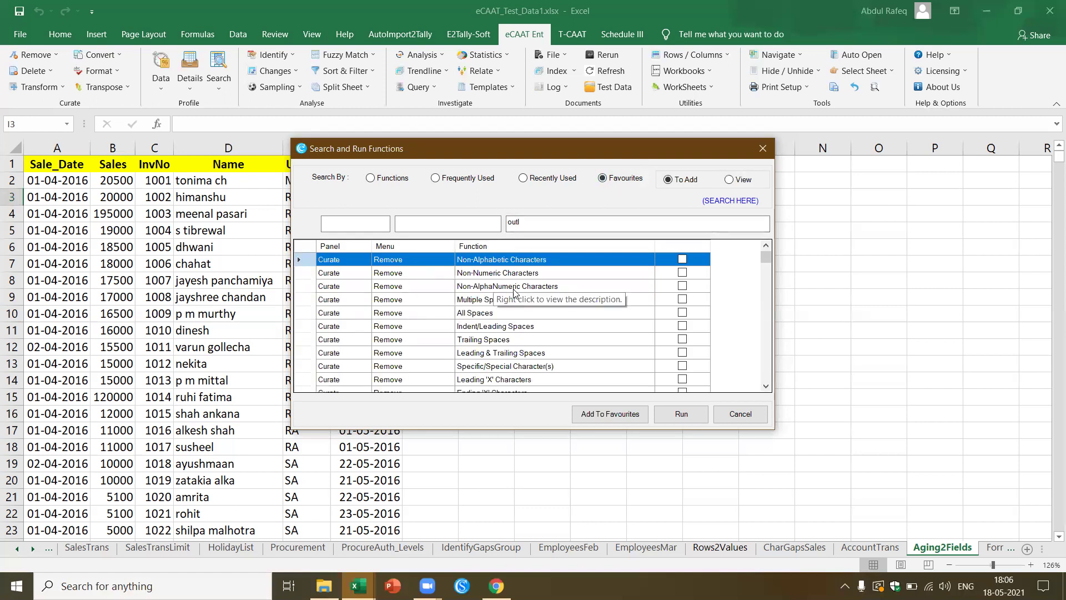
pyautogui.scroll(-10, 544, 286)
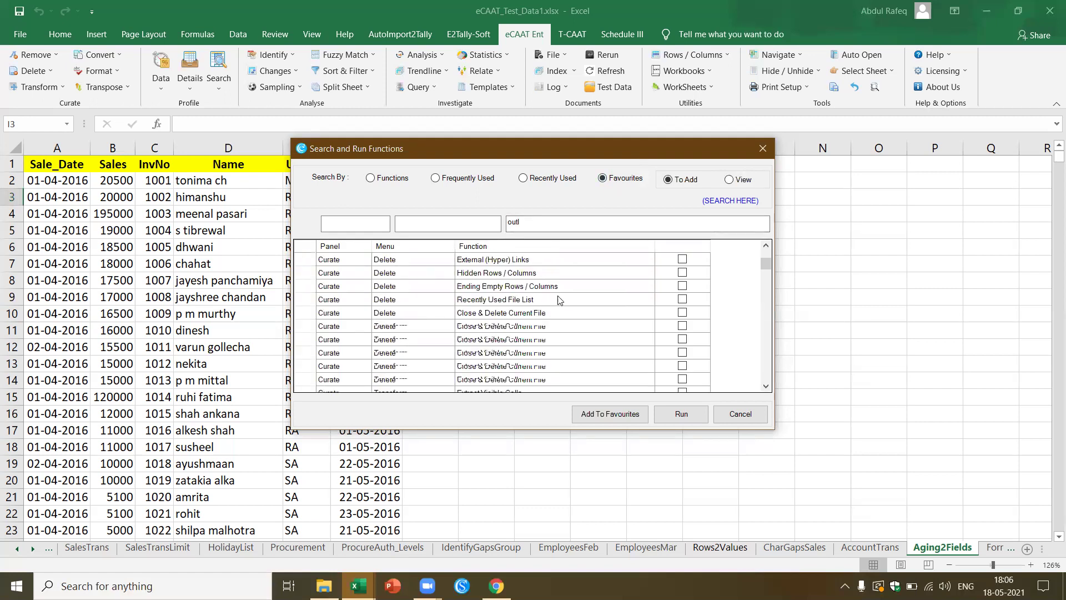
pyautogui.scroll(10, 560, 301)
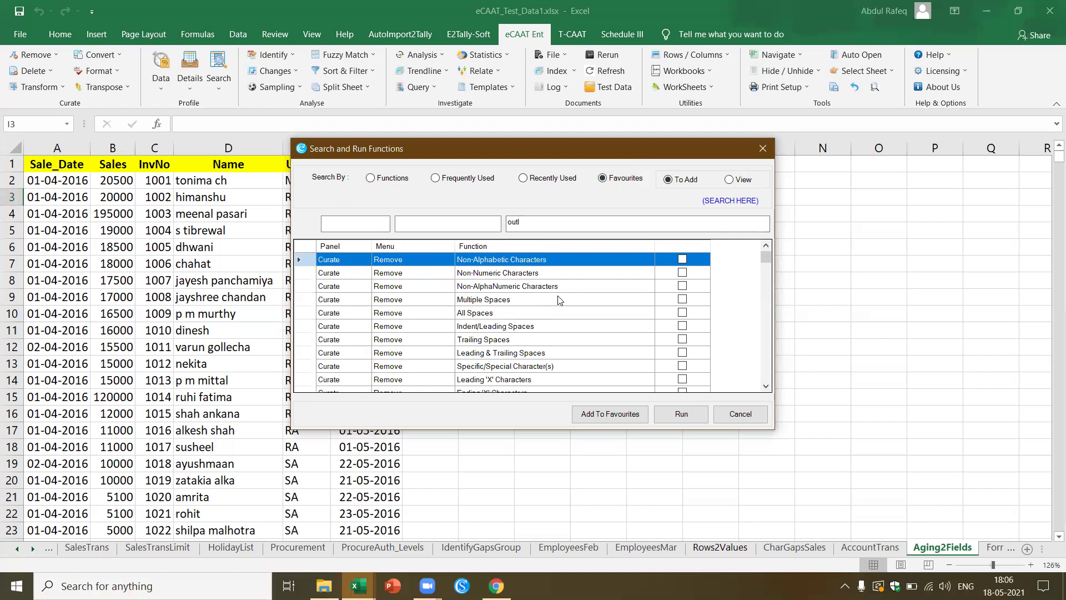
pyautogui.click(683, 260)
pyautogui.click(686, 274)
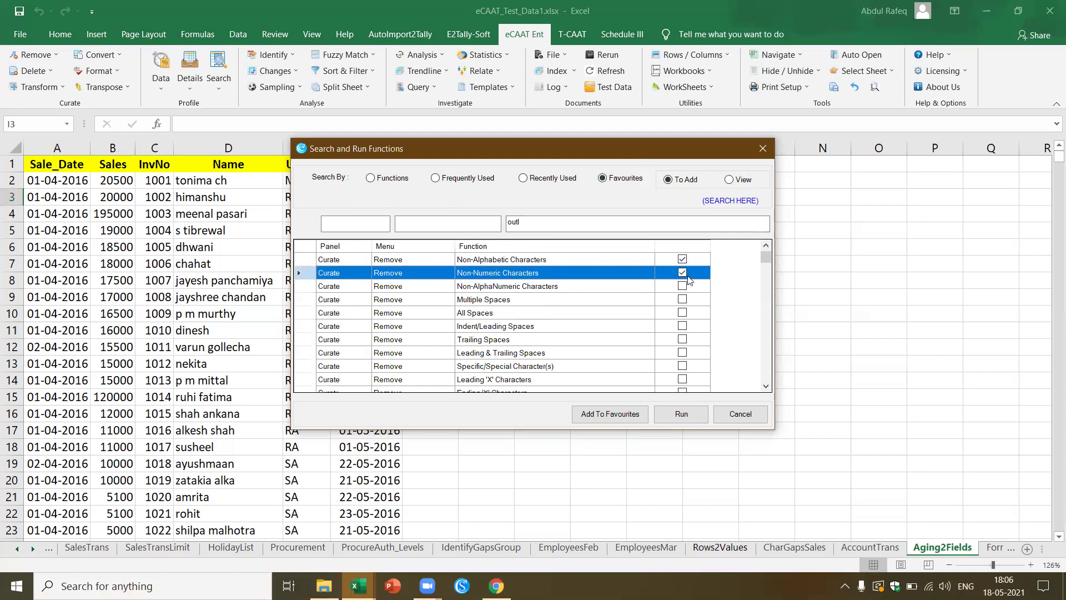
pyautogui.click(682, 286)
pyautogui.click(684, 340)
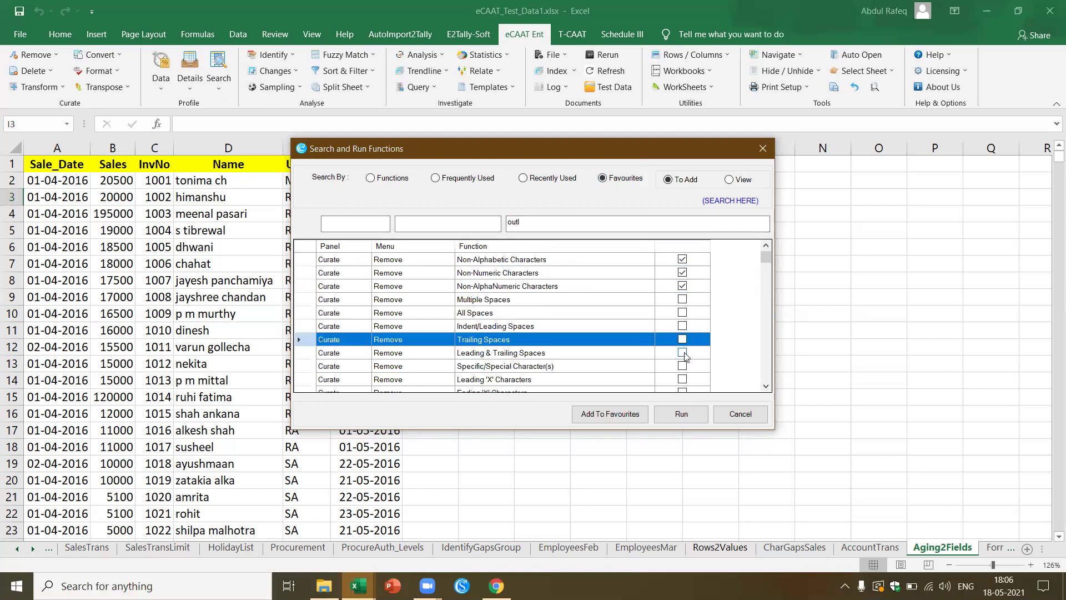
pyautogui.click(683, 353)
pyautogui.click(683, 366)
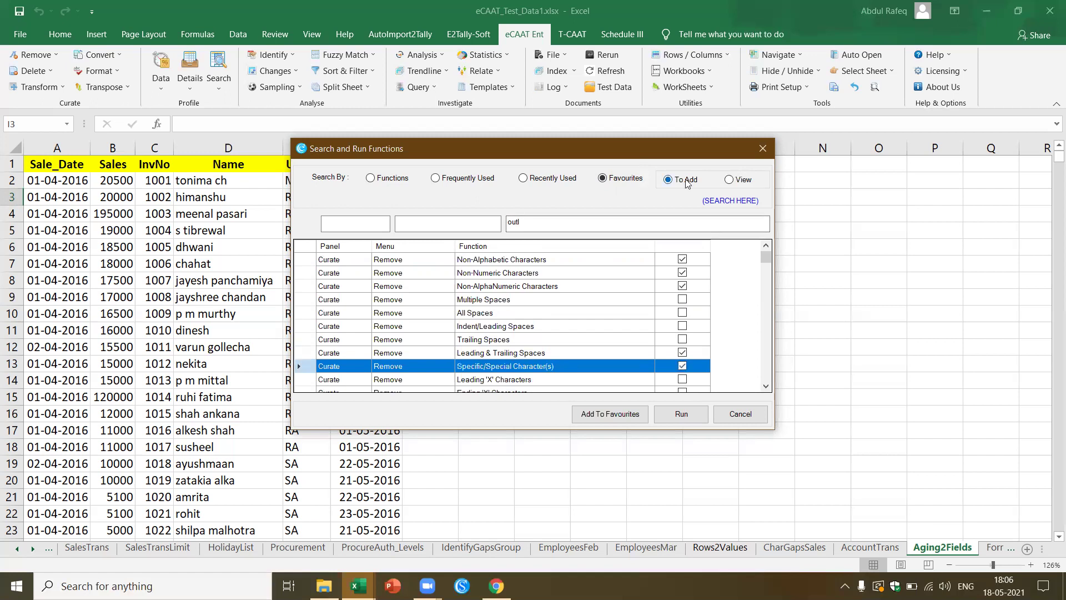
pyautogui.click(631, 417)
pyautogui.click(729, 180)
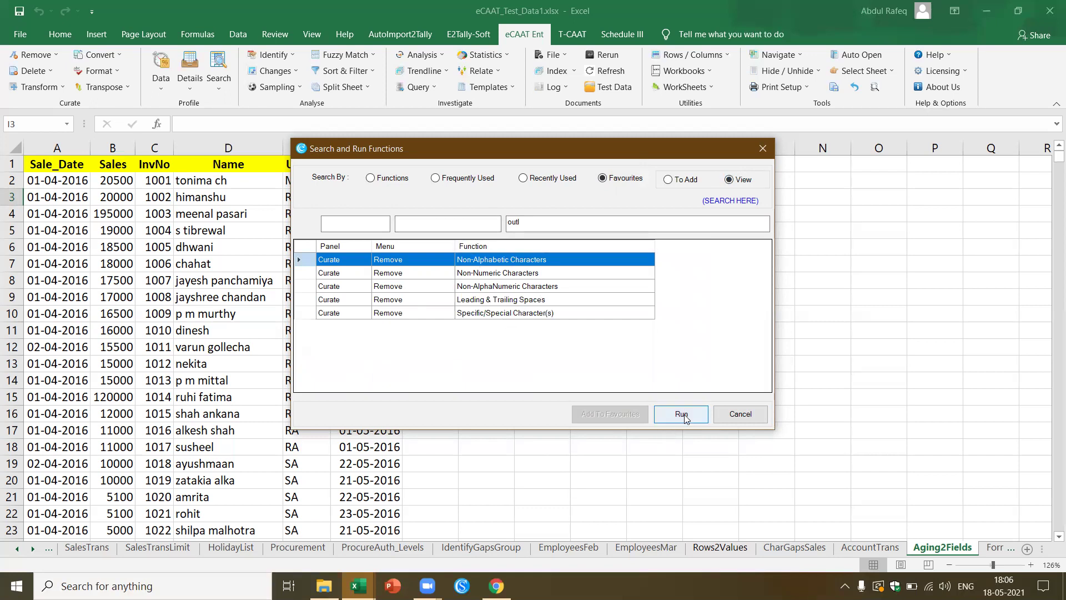
pyautogui.click(748, 418)
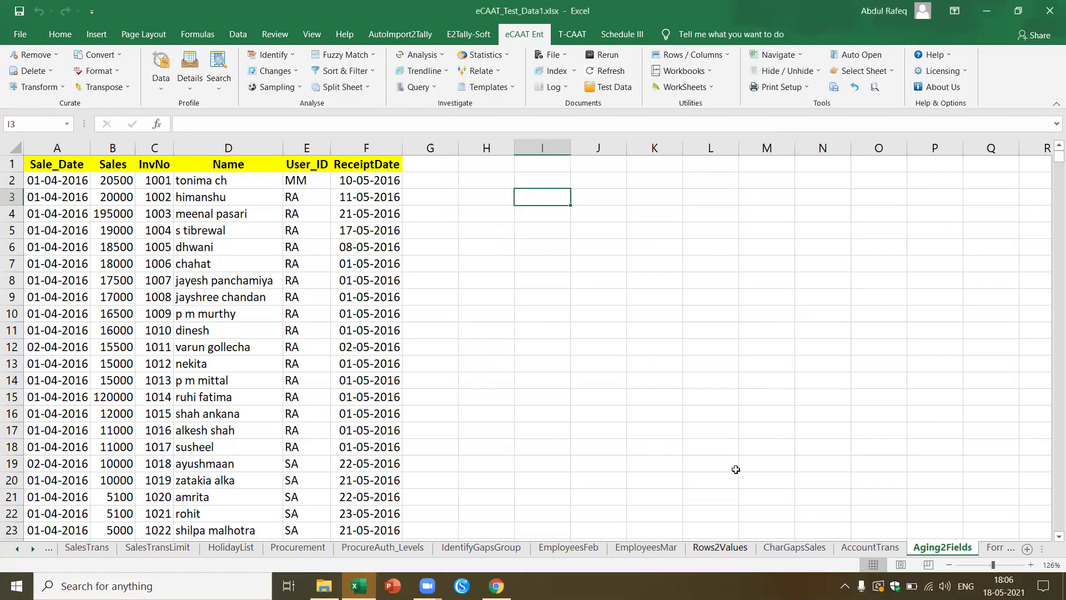